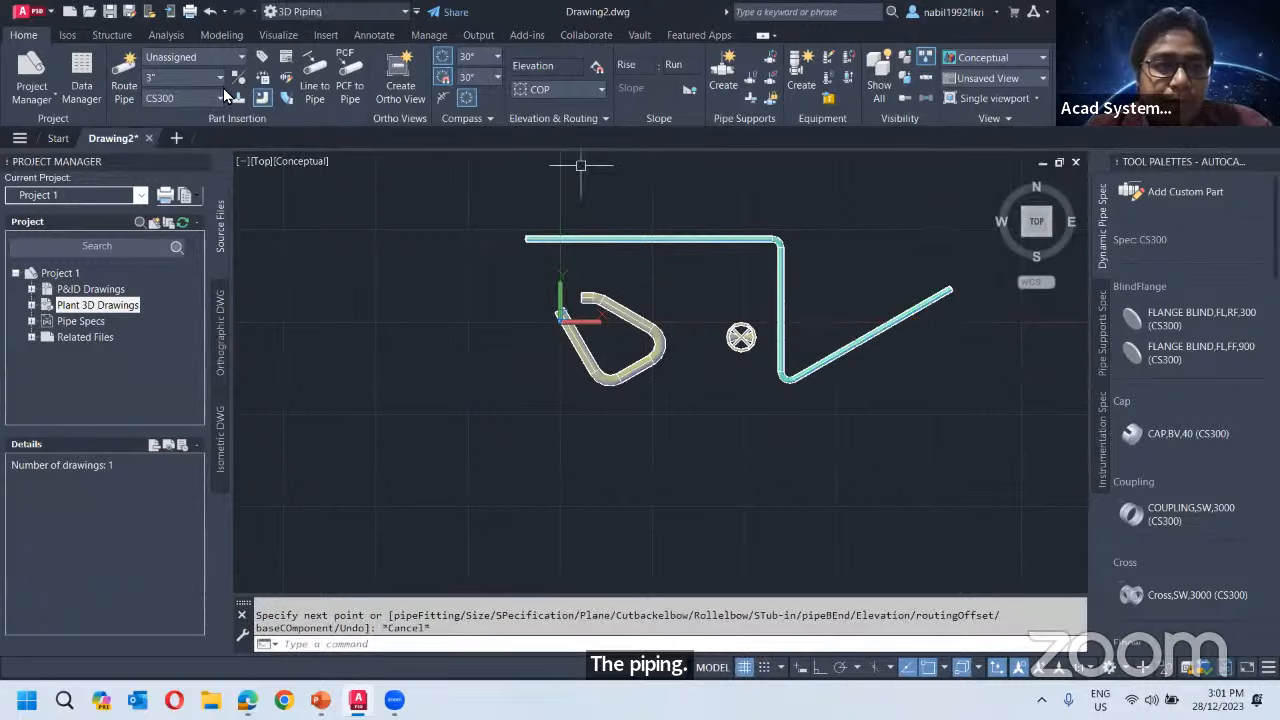
Examine the pipe sizes available for the current CS300 spec.
click(195, 78)
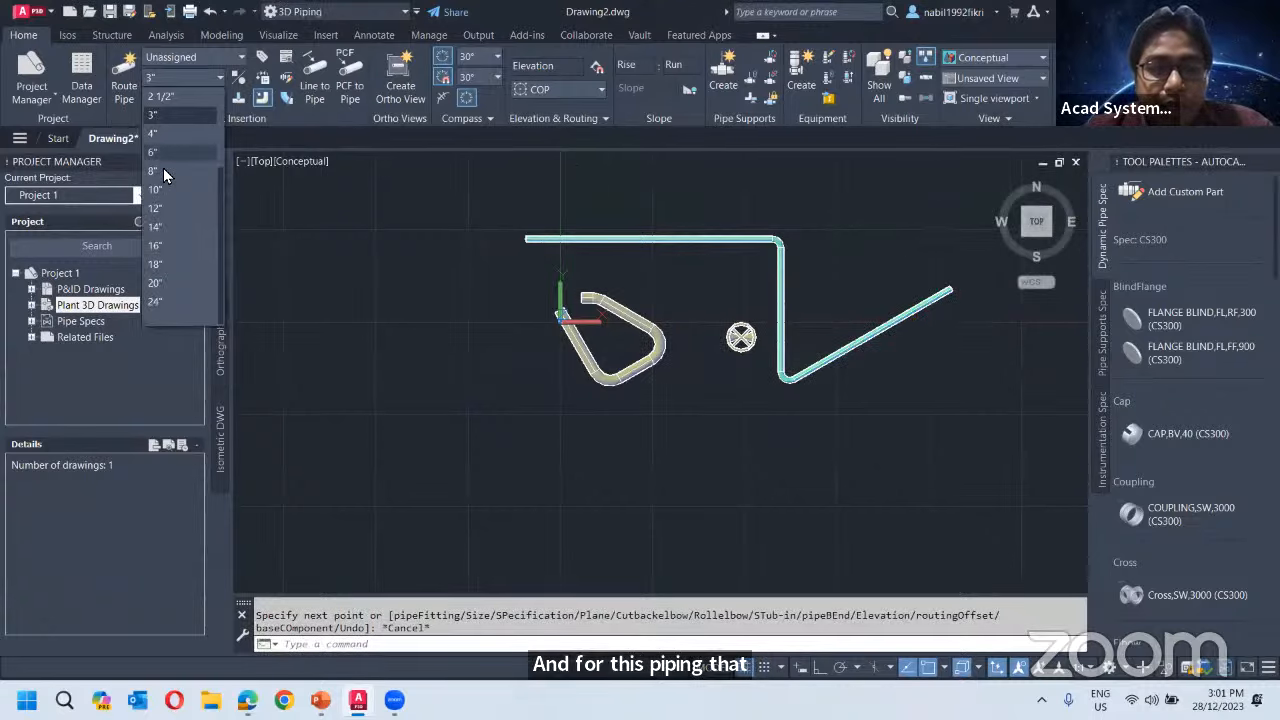
scroll(163, 95, up, 2)
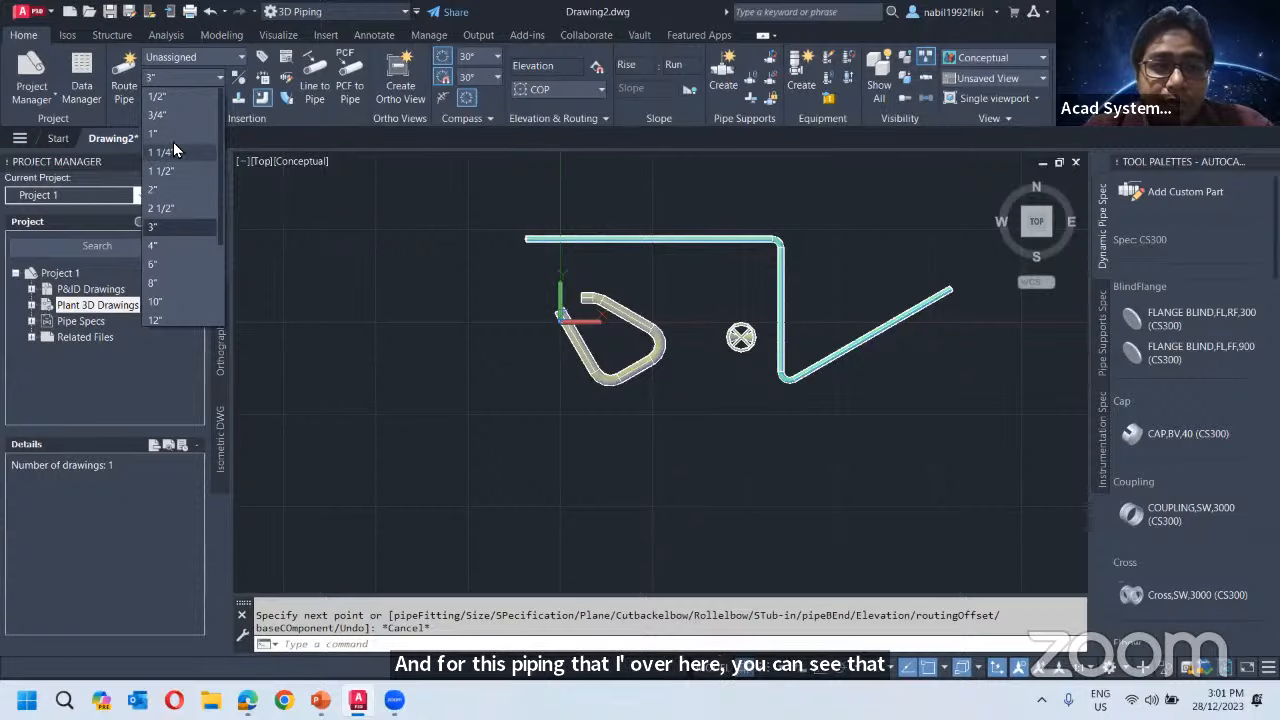
scroll(172, 170, down, 2)
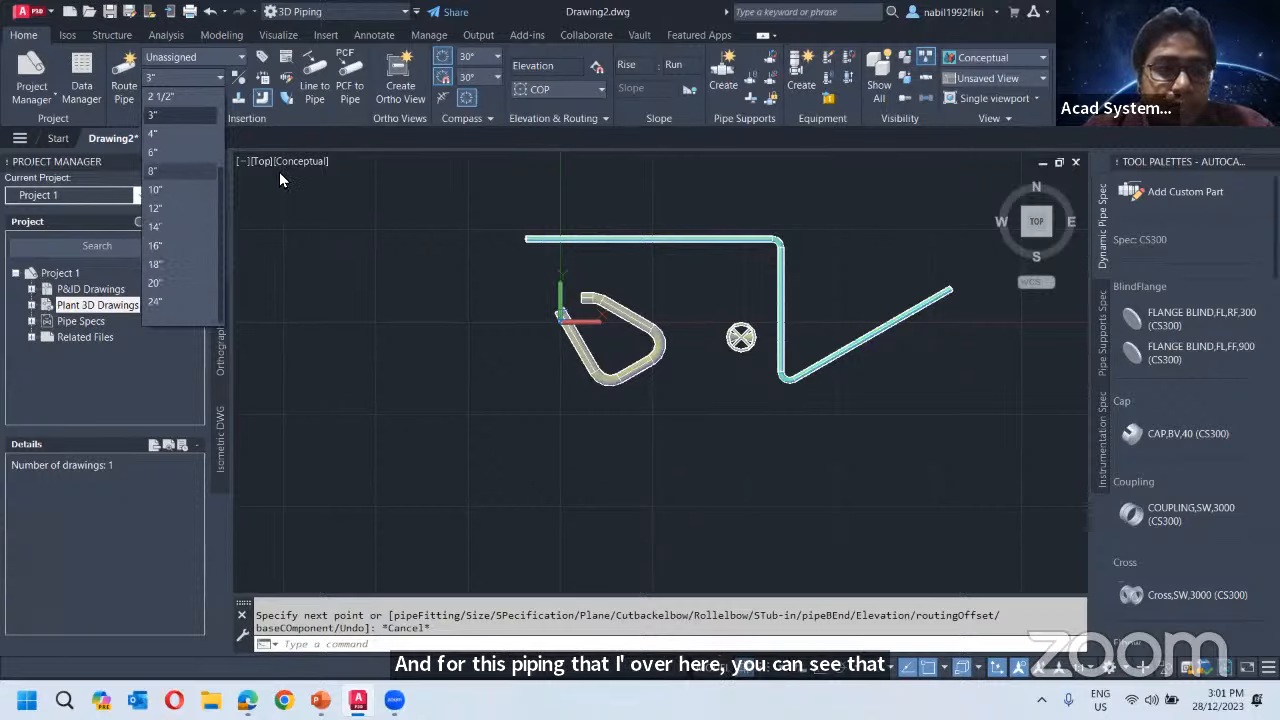
click(279, 172)
Switch the current pipe spec to 40HC01 and examine the pipe sizes it offers.
click(205, 95)
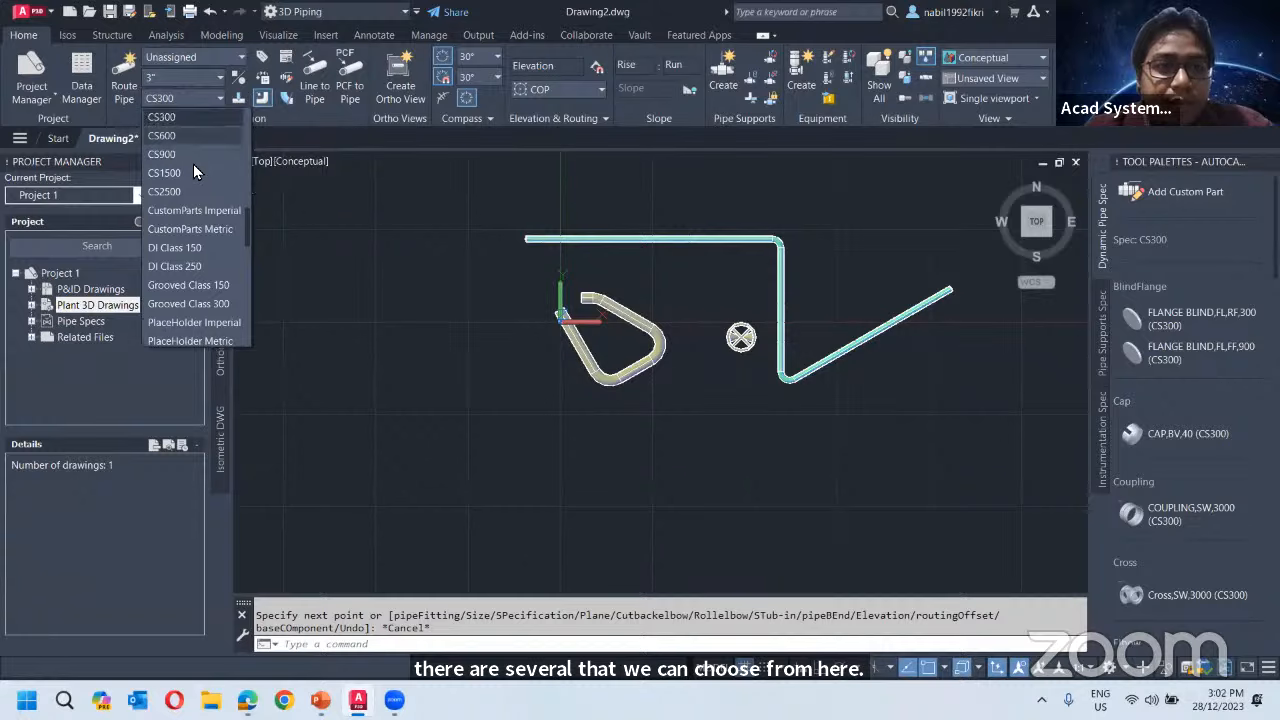
scroll(193, 164, down, 3)
click(170, 116)
click(185, 77)
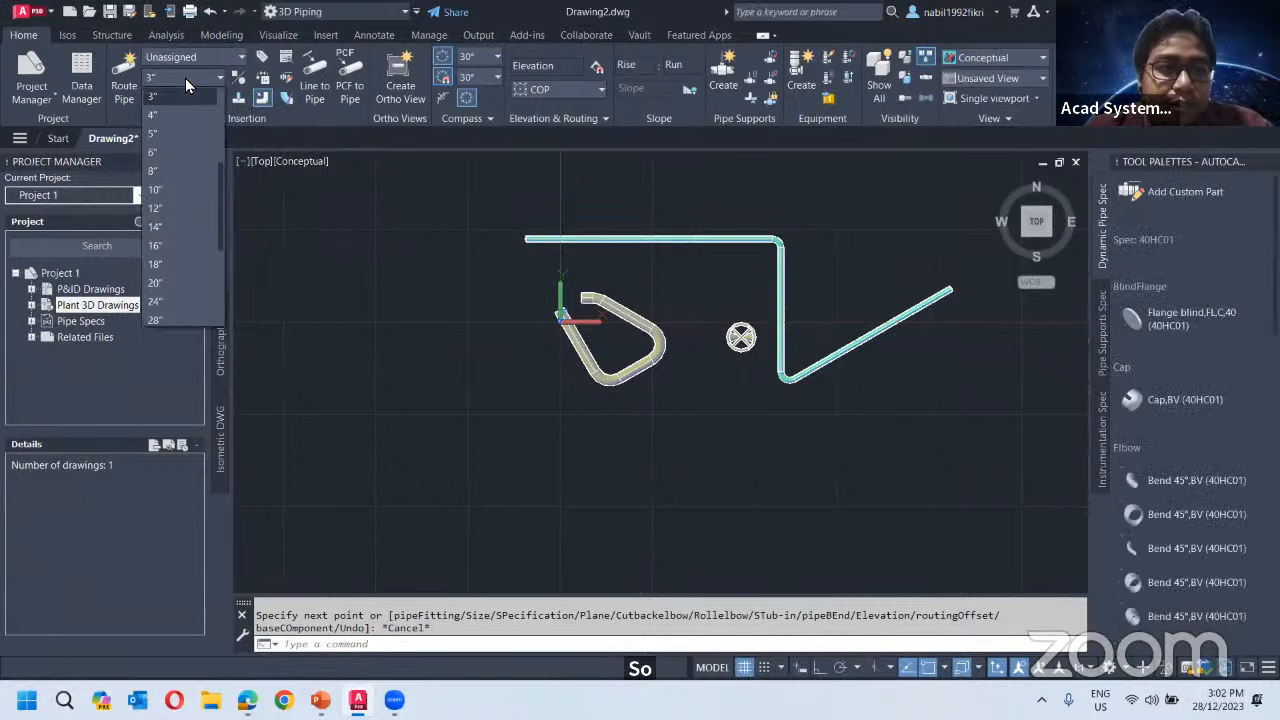
scroll(171, 186, down, 3)
scroll(173, 182, up, 5)
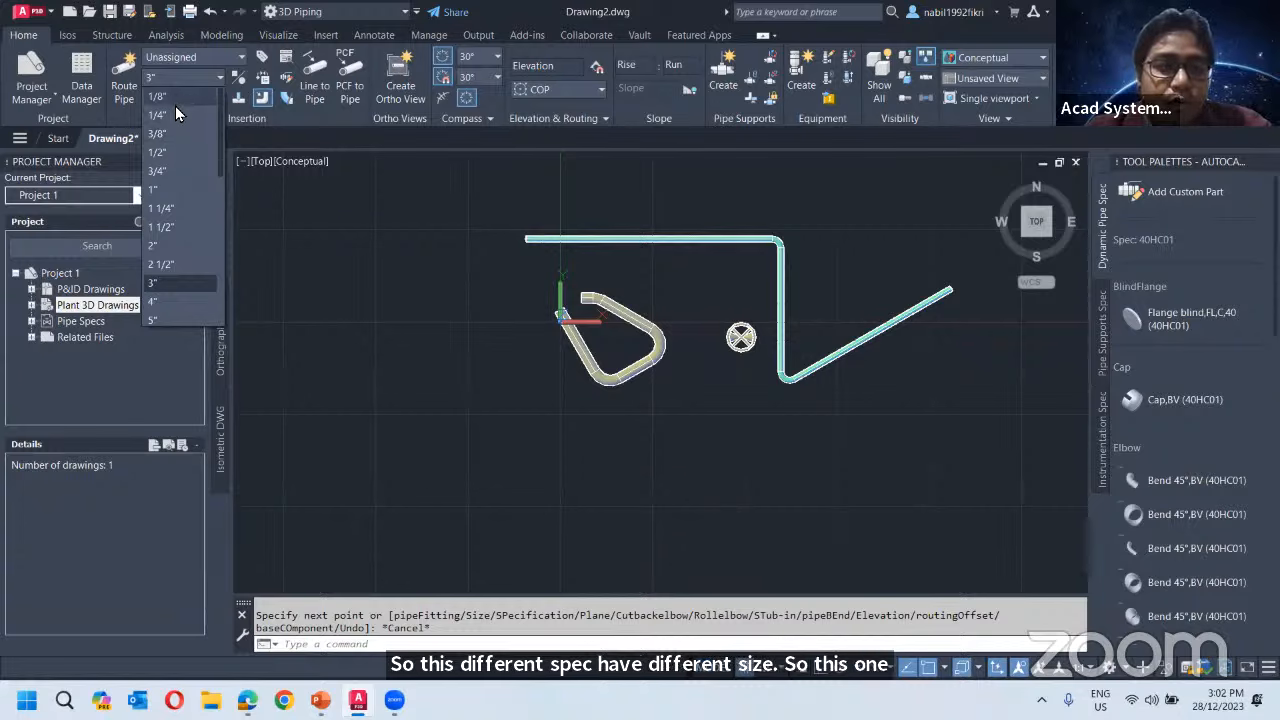
scroll(177, 174, down, 6)
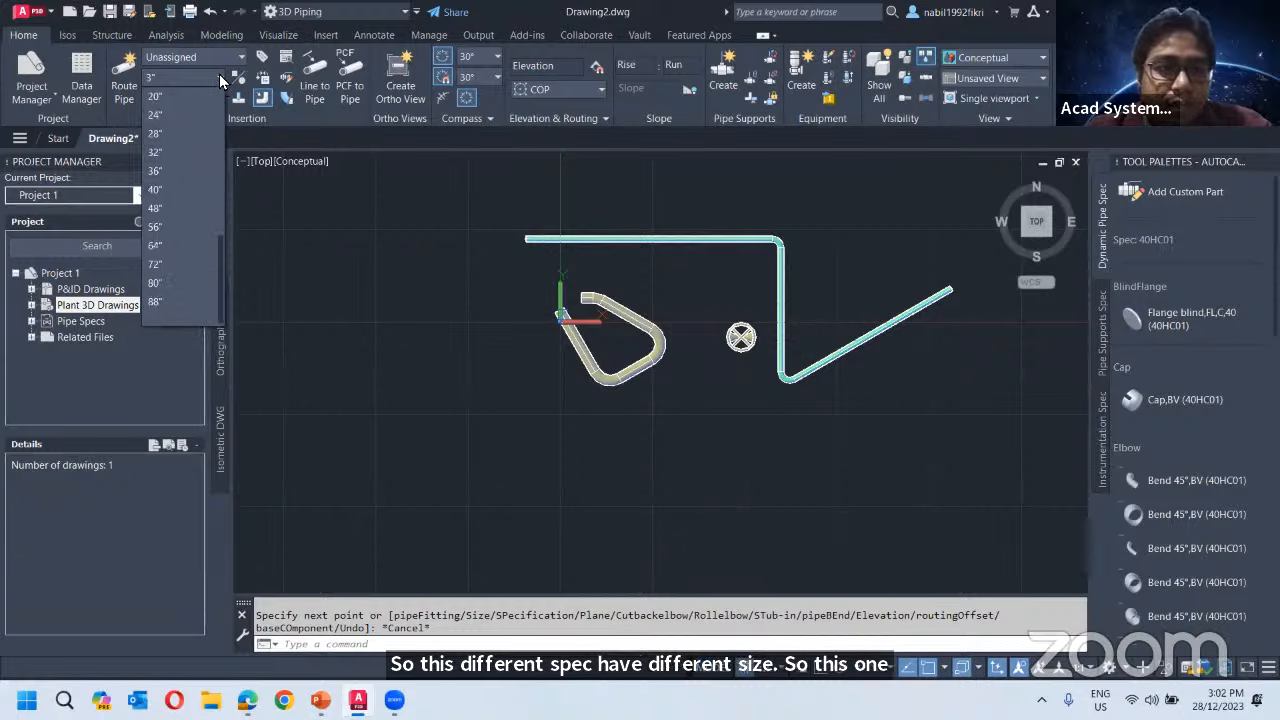
scroll(185, 148, up, 5)
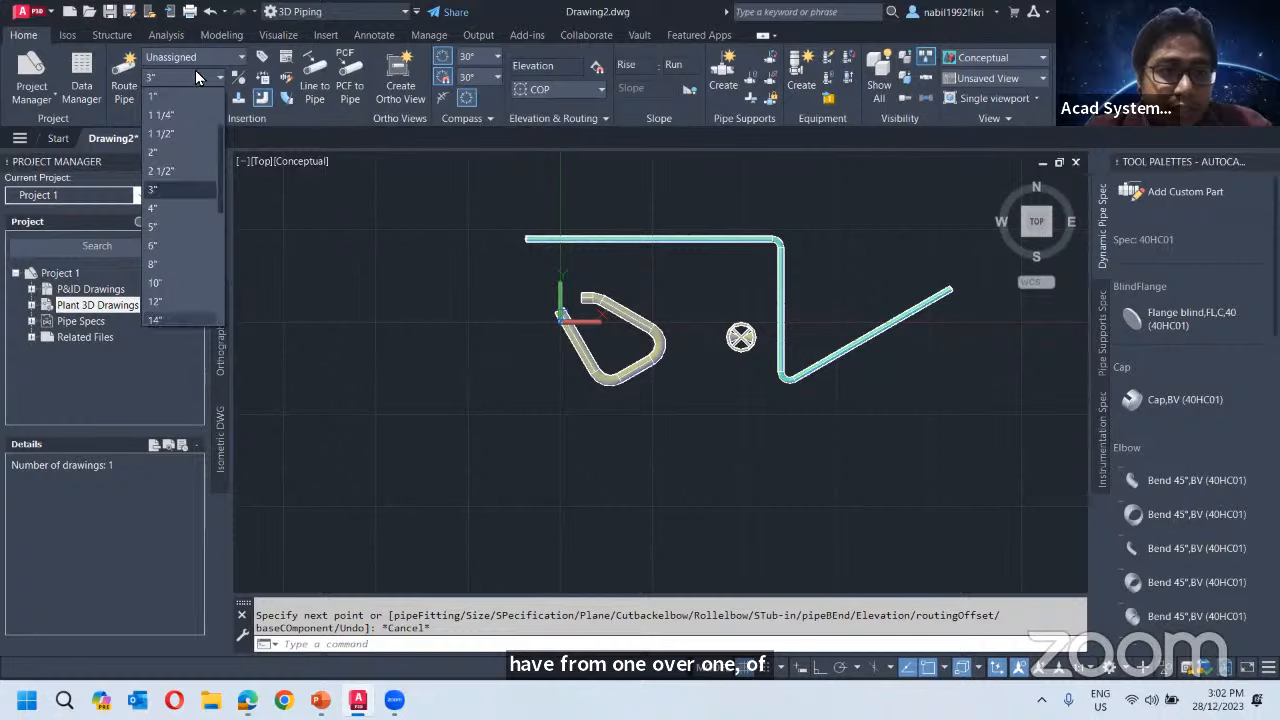
click(295, 200)
Set the current pipe spec back to CS300.
click(197, 100)
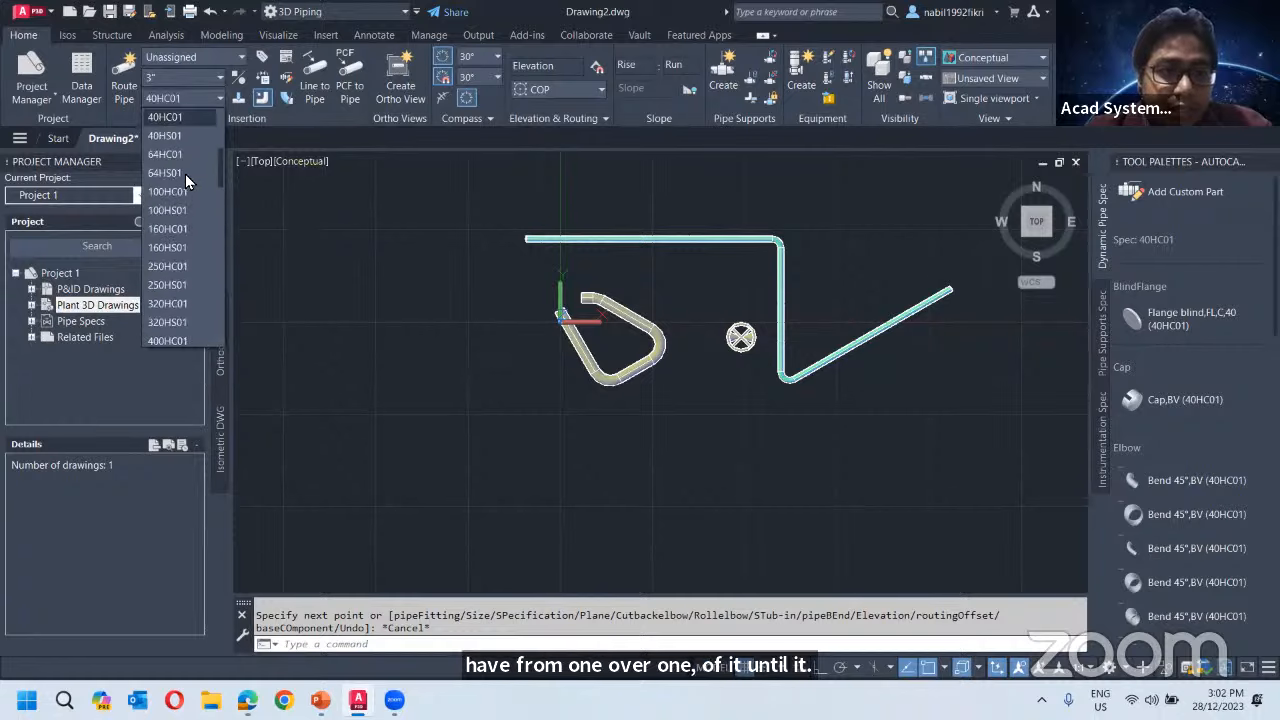
scroll(189, 180, down, 5)
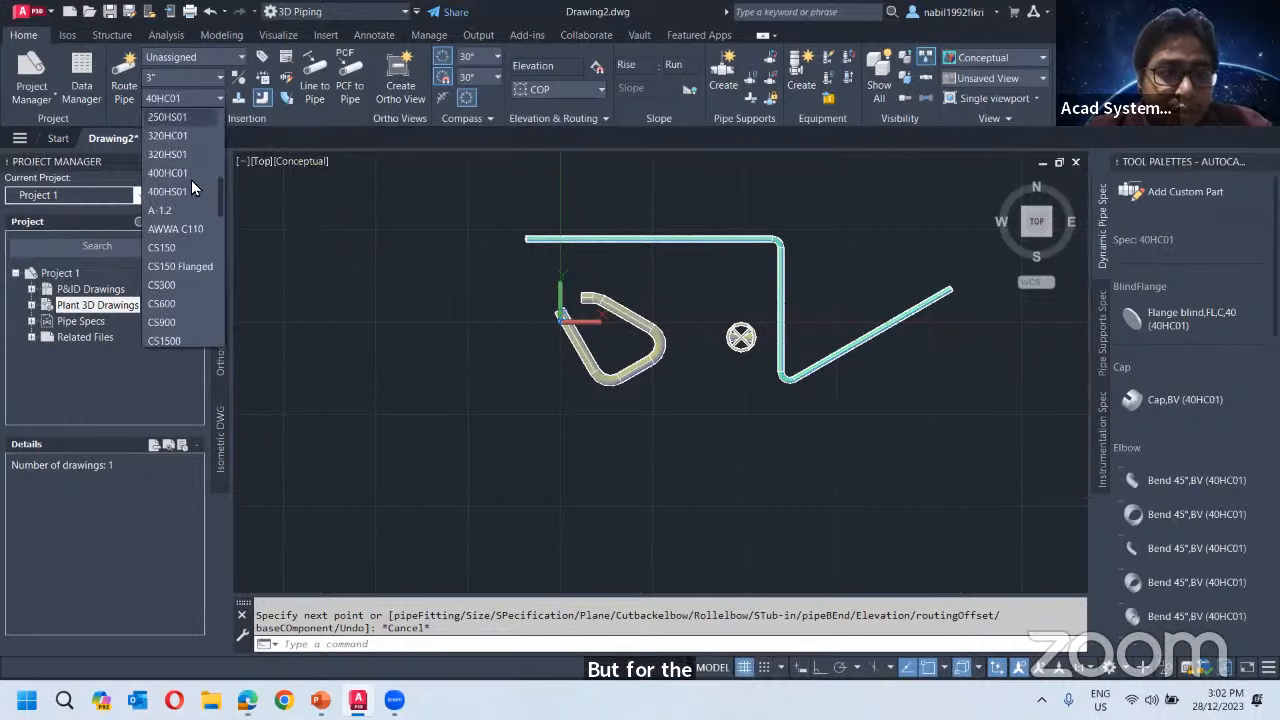
click(185, 229)
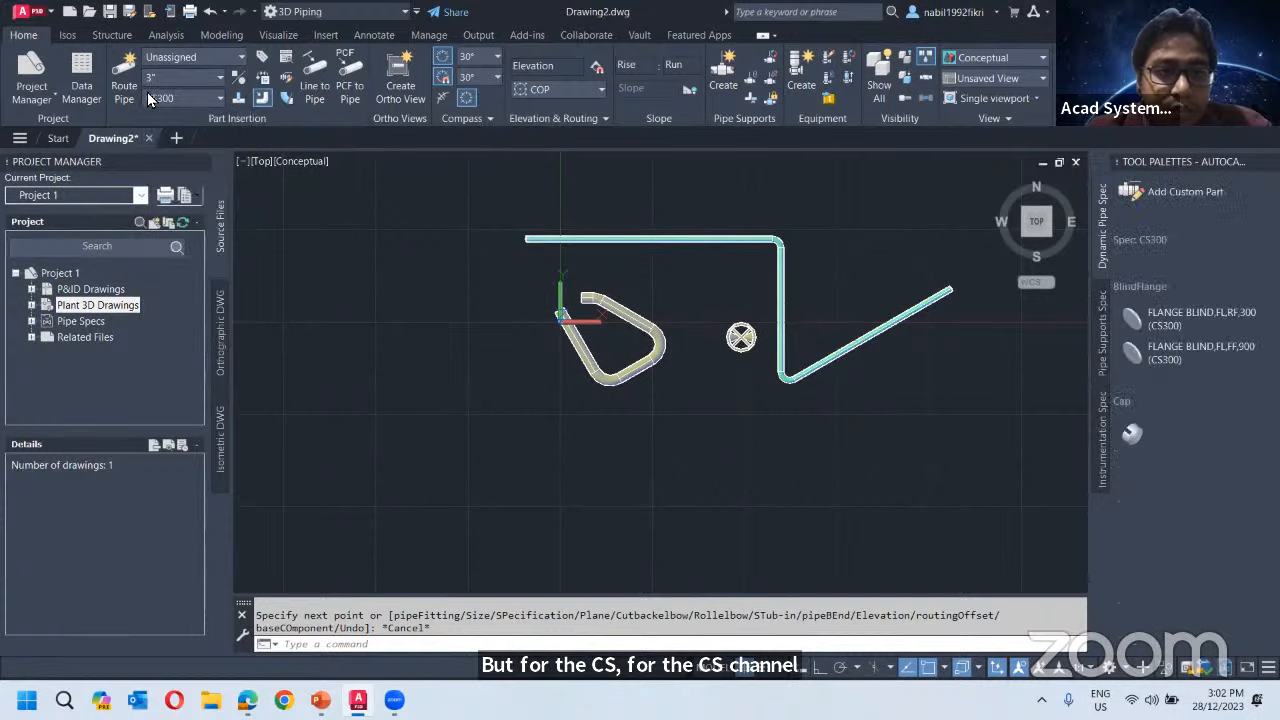
Examine the range of pipe sizes and the palette components that the CS300 spec provides.
click(199, 98)
click(199, 98)
click(201, 76)
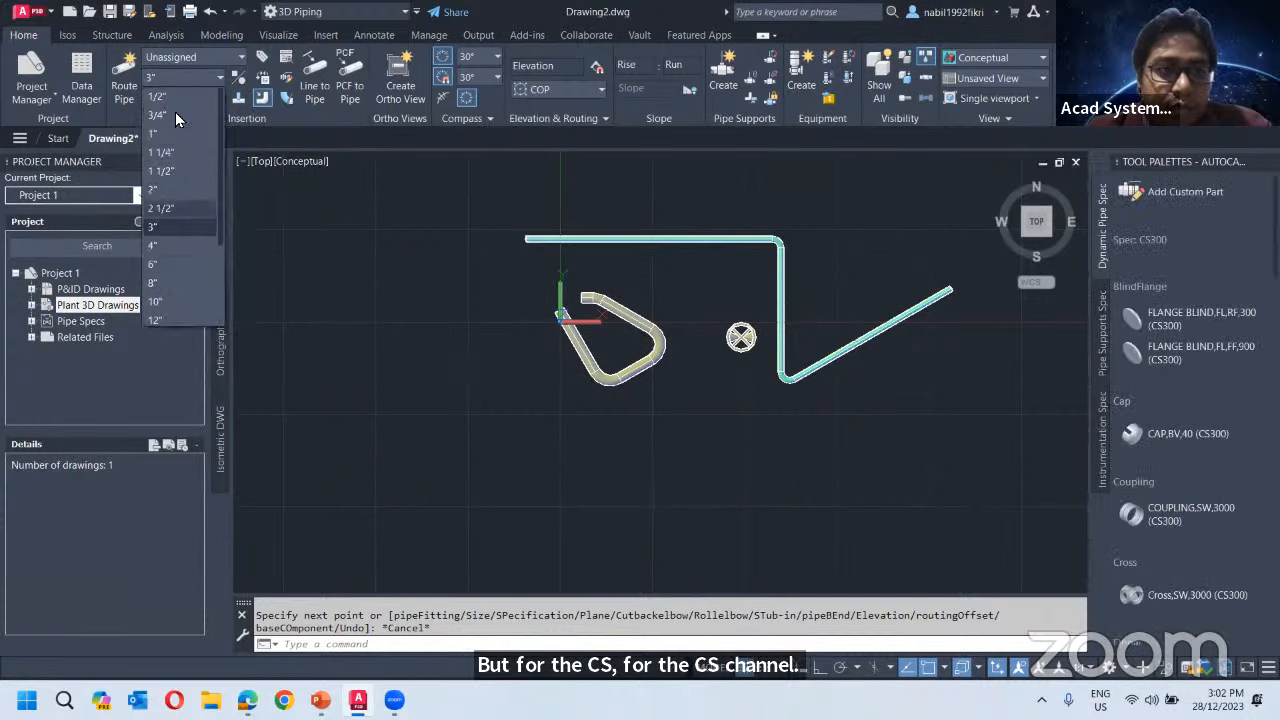
scroll(173, 196, down, 2)
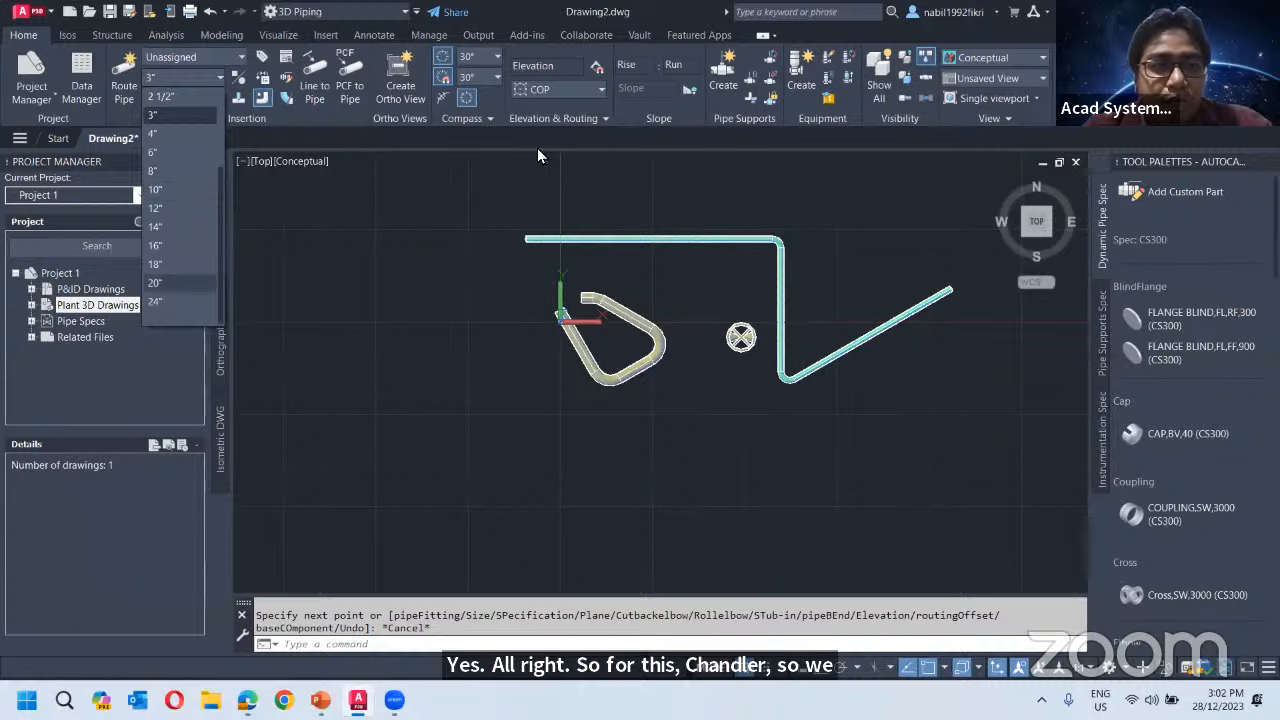
click(634, 134)
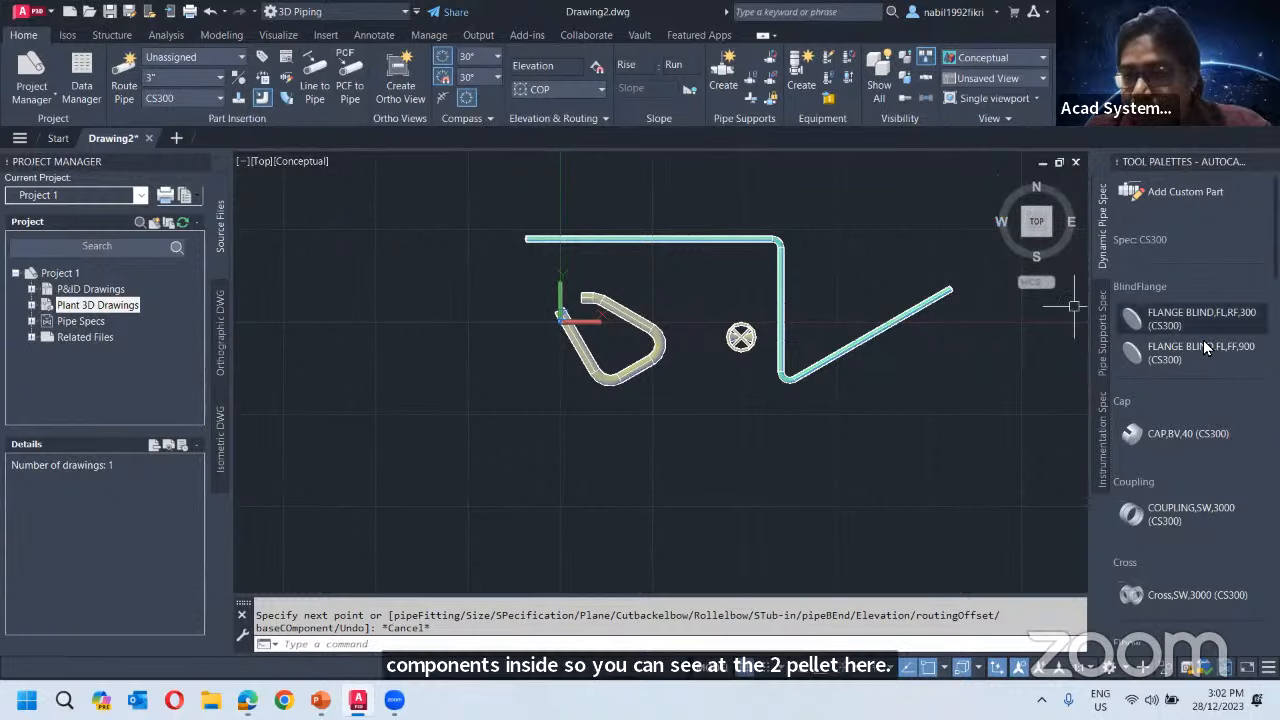
scroll(1160, 374, down, 5)
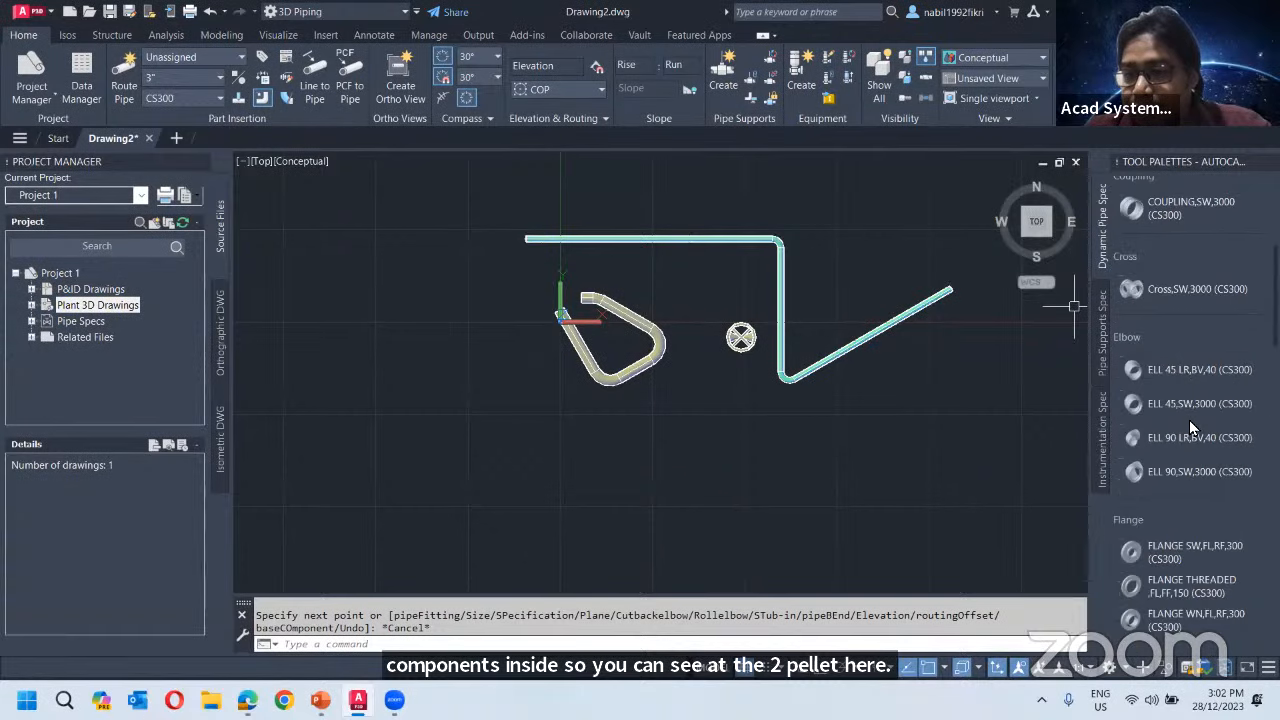
Switch the current pipe spec to CS1500 and examine the components in its tool palette.
click(201, 98)
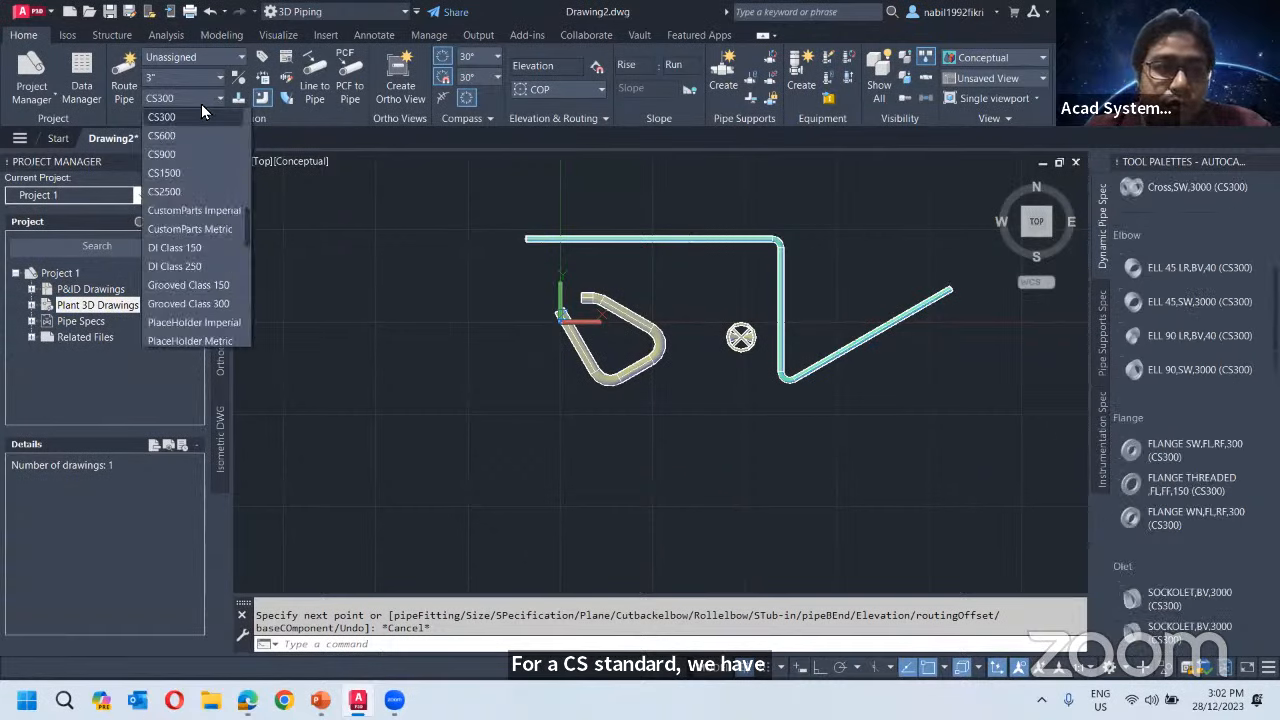
click(187, 174)
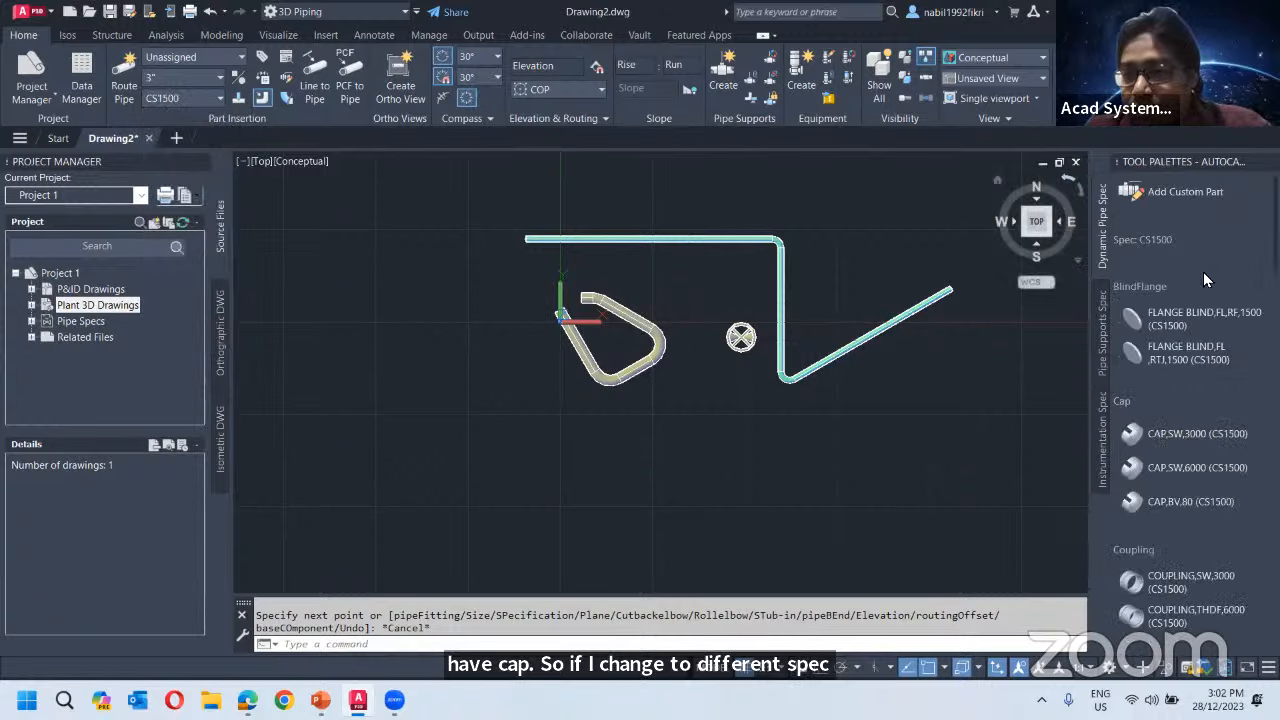
scroll(1201, 272, down, 5)
scroll(1199, 276, down, 5)
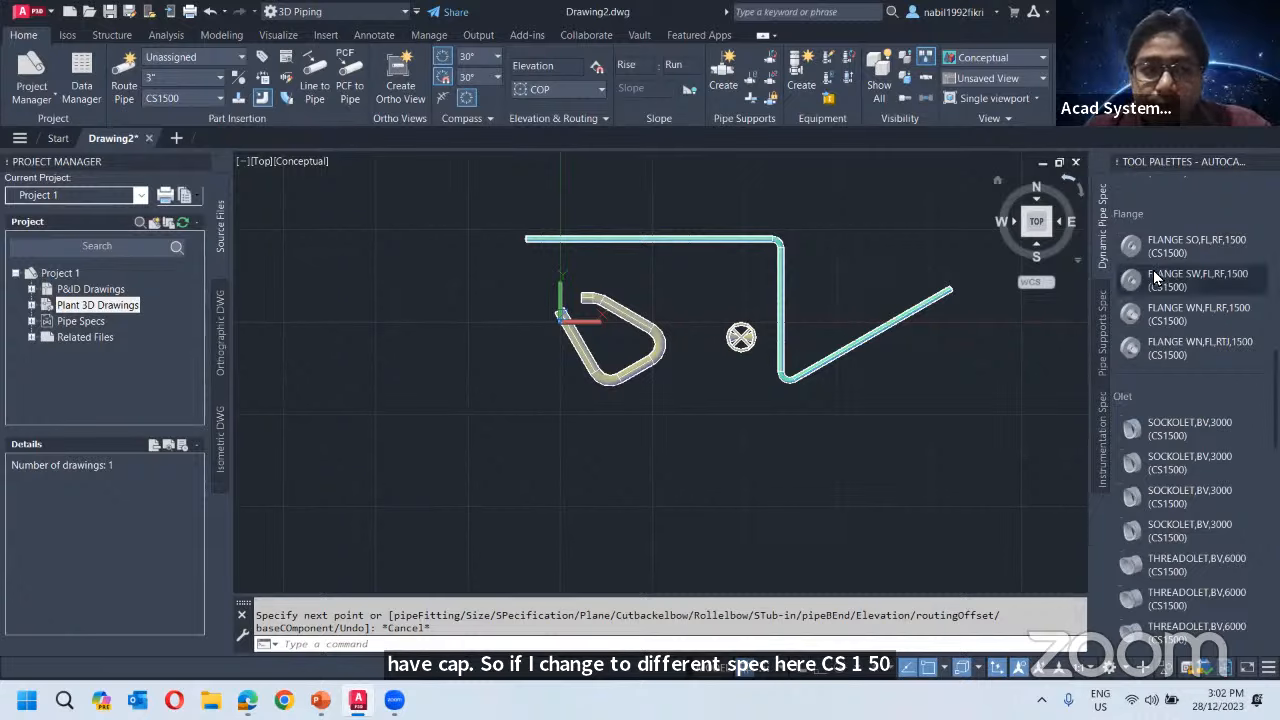
scroll(1161, 261, up, 3)
Restore CS300 as the pipe spec used for routing.
click(175, 96)
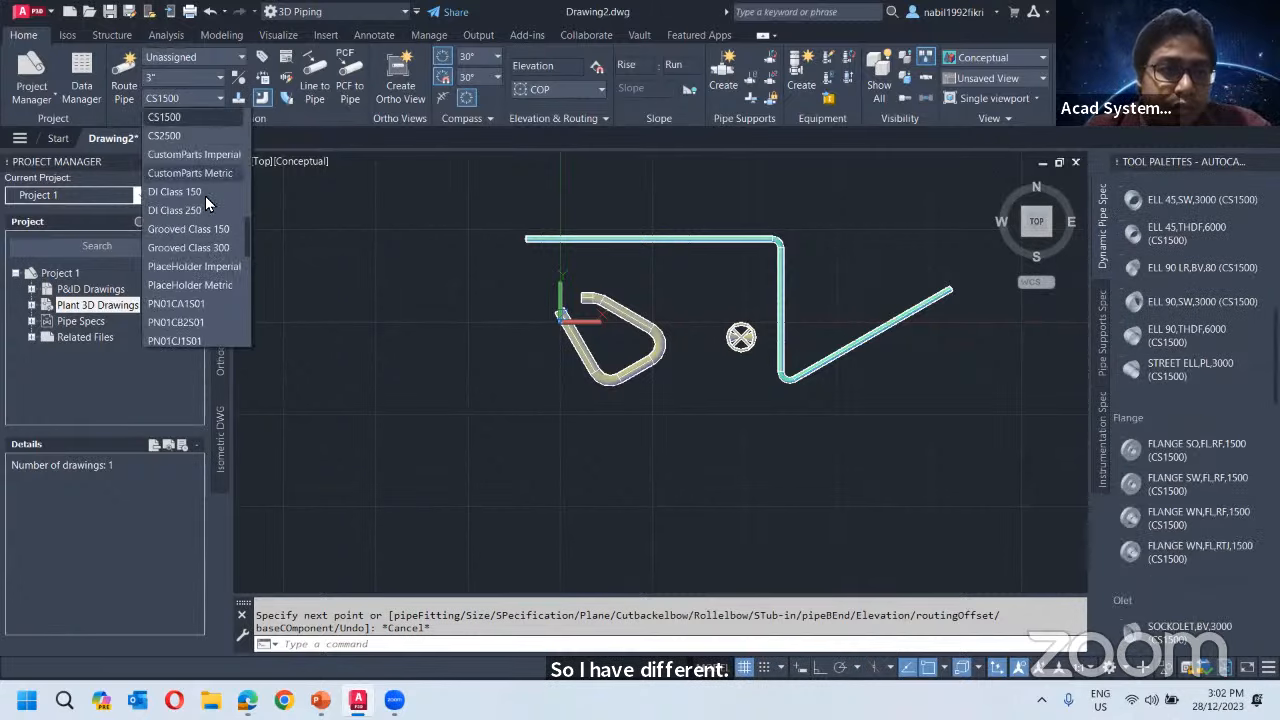
scroll(183, 236, down, 2)
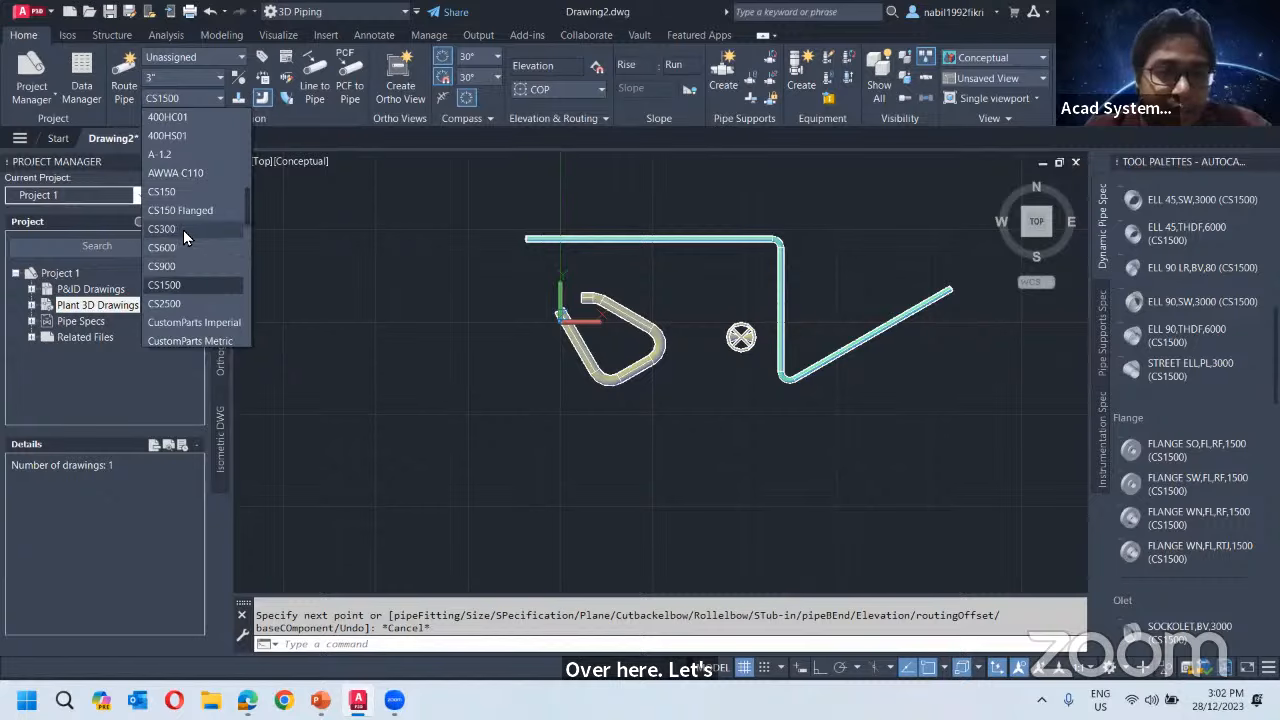
click(183, 230)
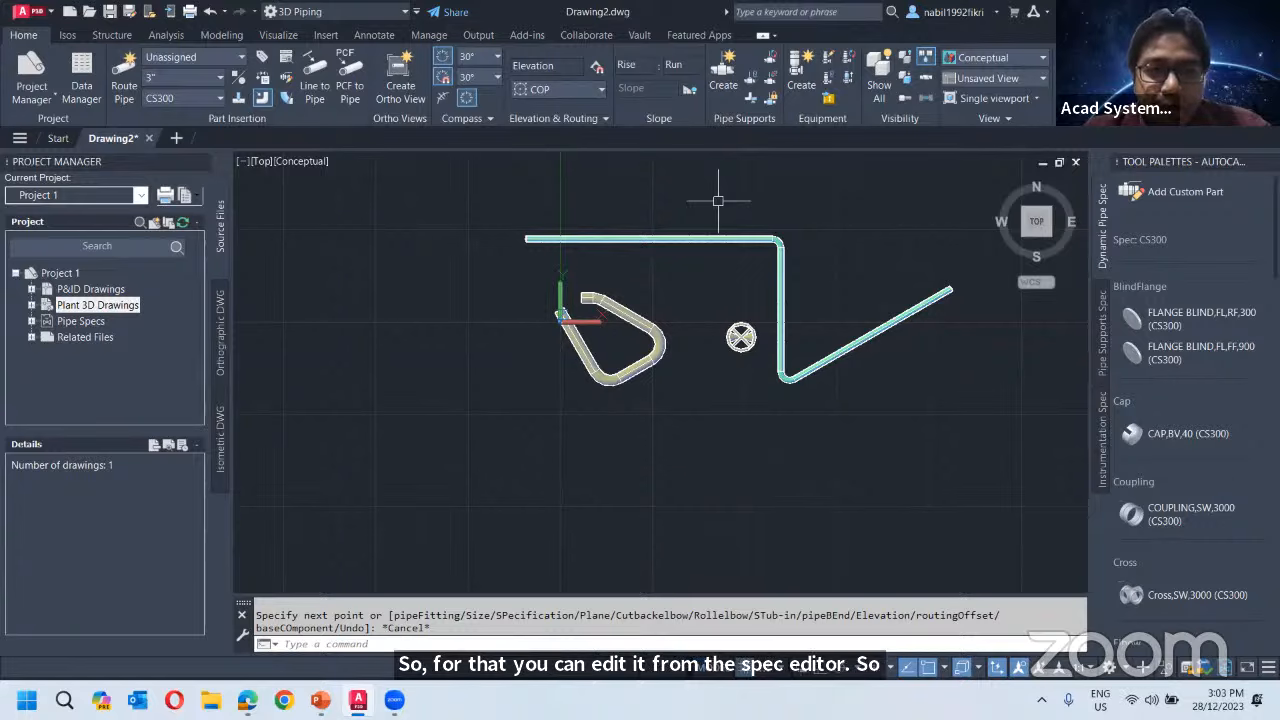
Expand the Pipe Specs of Project 1 and unlink the A-1.2 pipe spec from the project.
click(88, 304)
click(29, 321)
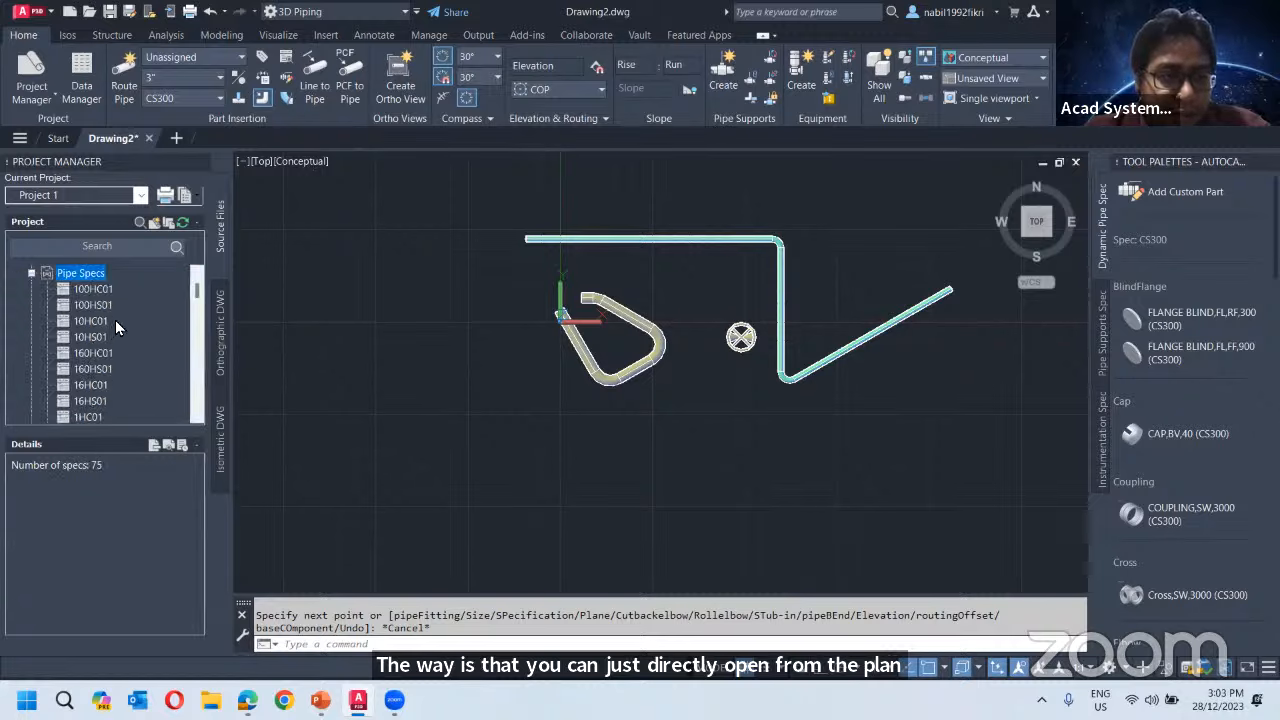
scroll(115, 320, down, 10)
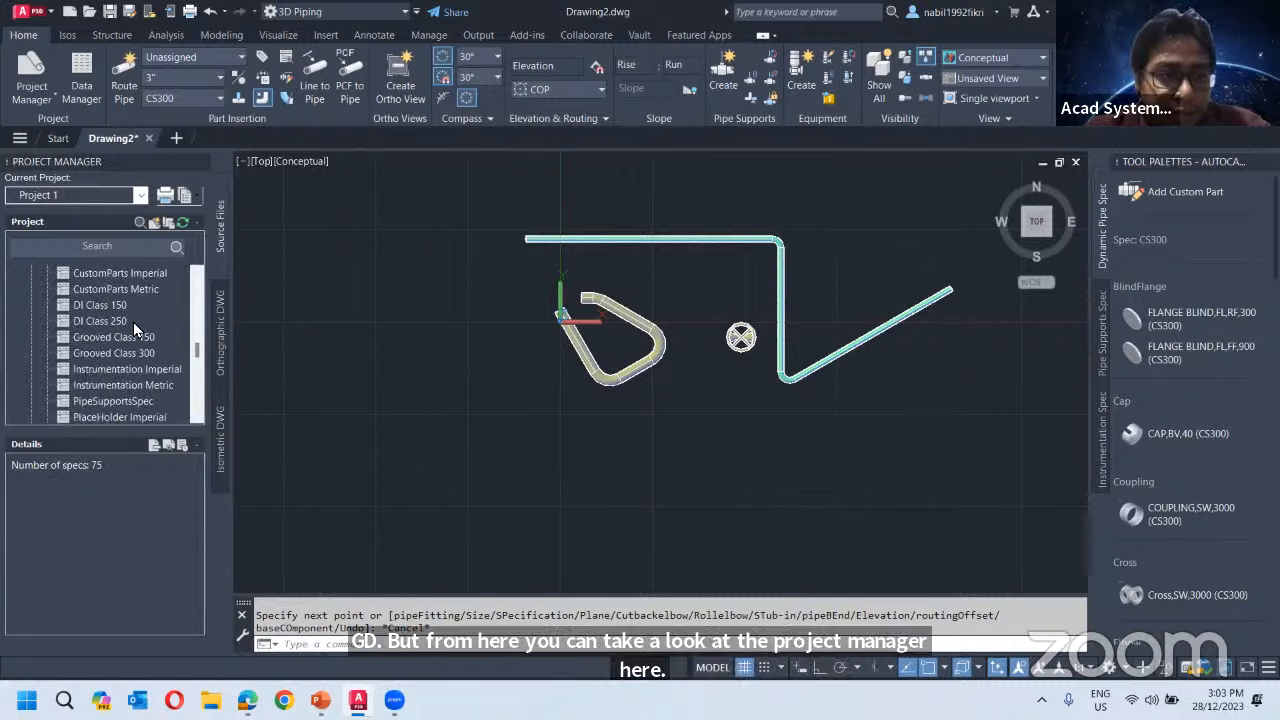
scroll(135, 328, down, 10)
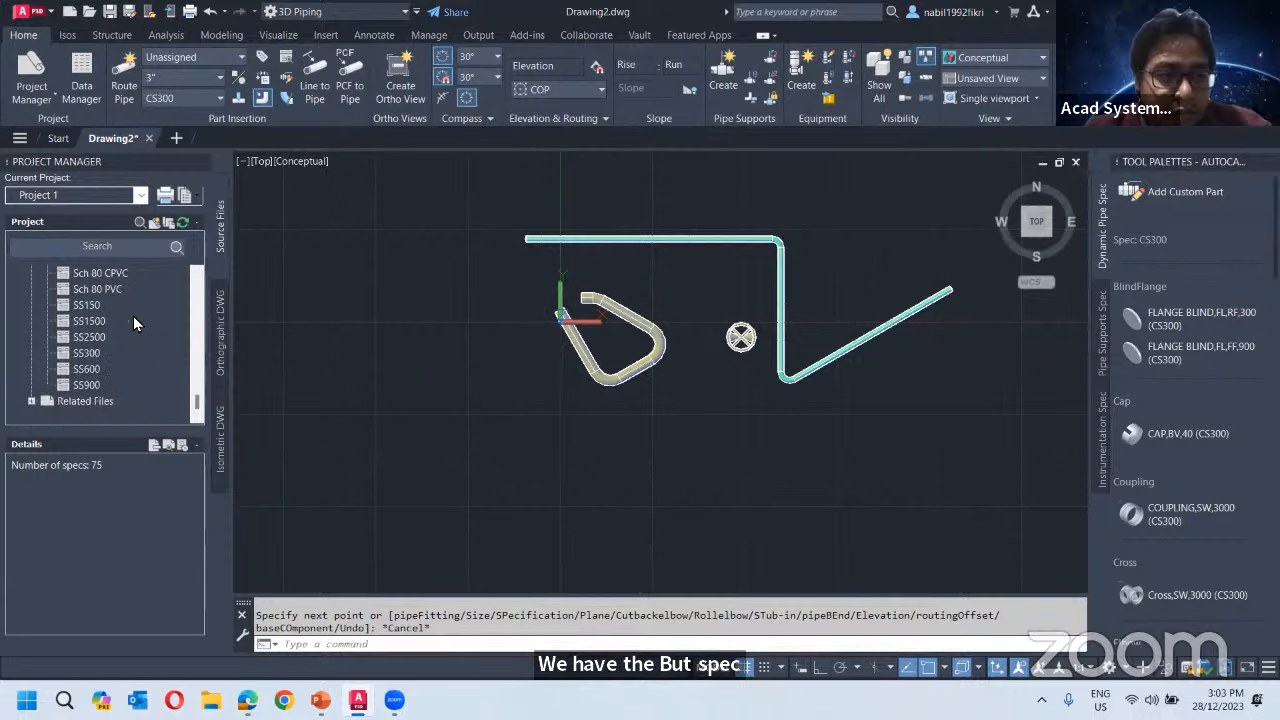
scroll(138, 318, up, 3)
scroll(142, 318, up, 10)
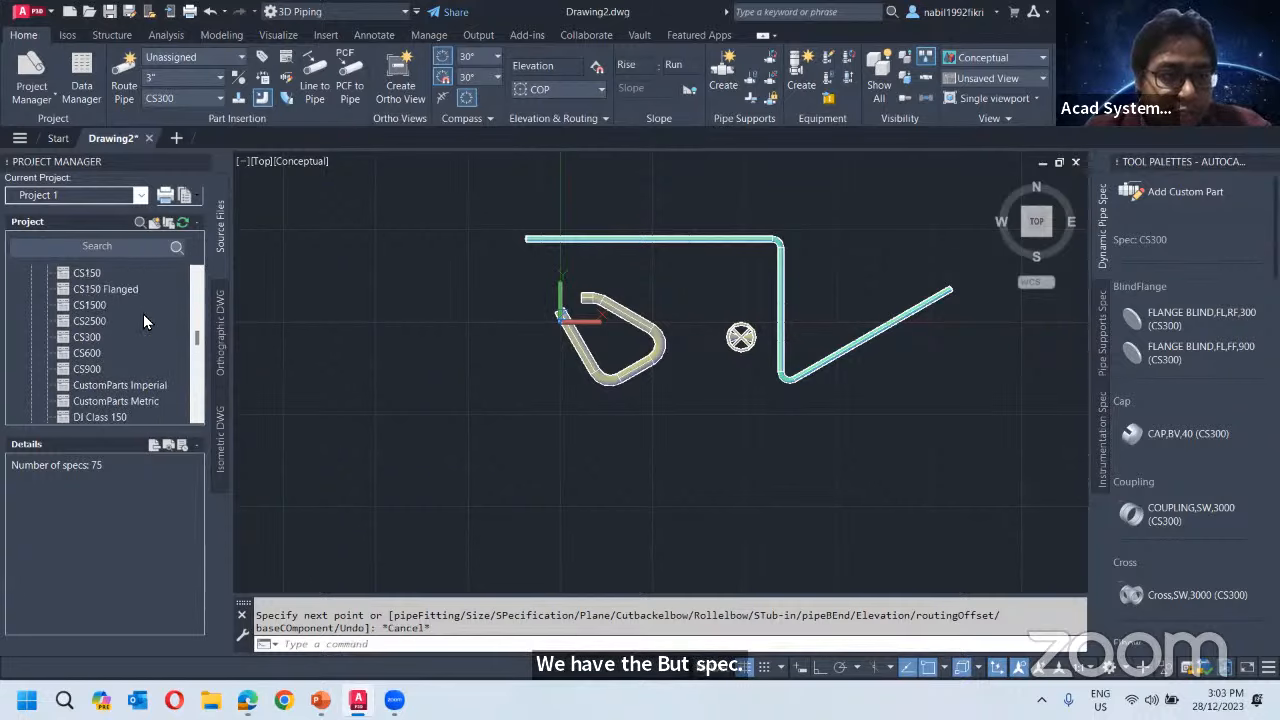
right_click(102, 384)
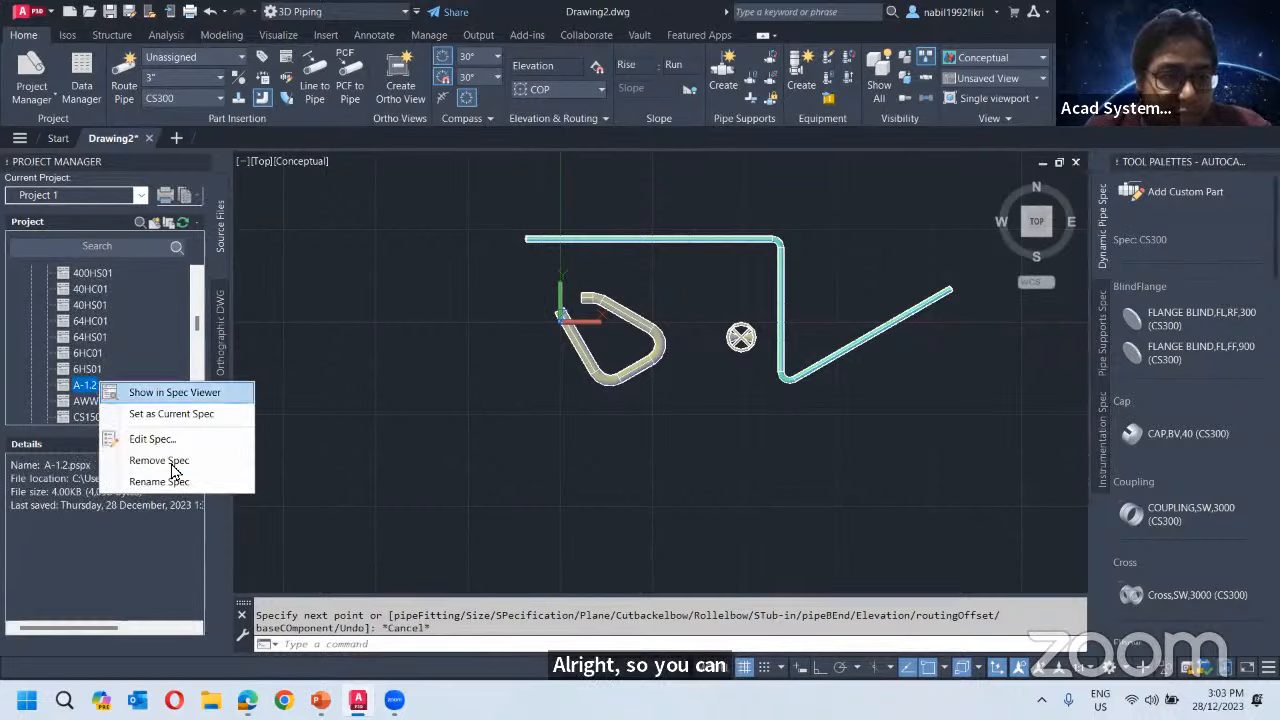
click(159, 460)
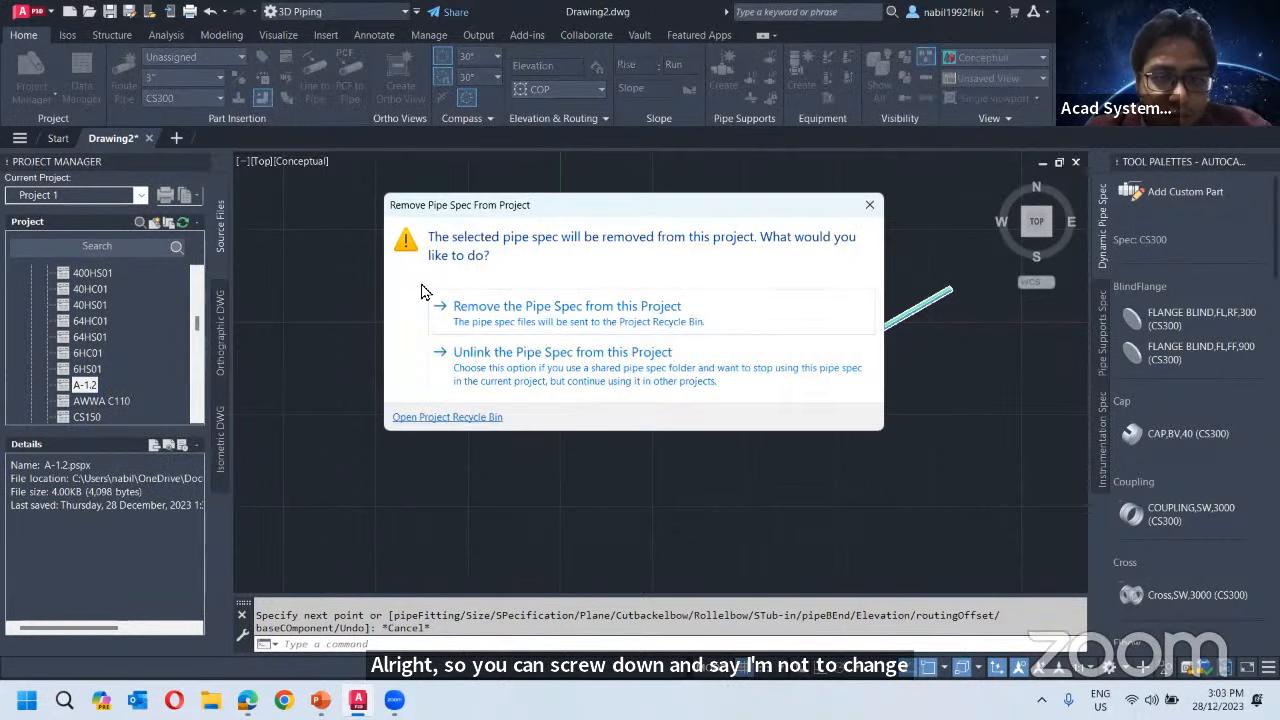
click(540, 381)
Open the project's CS300 spec in the Pipe Spec Viewer and examine its components and size ranges.
scroll(131, 343, down, 6)
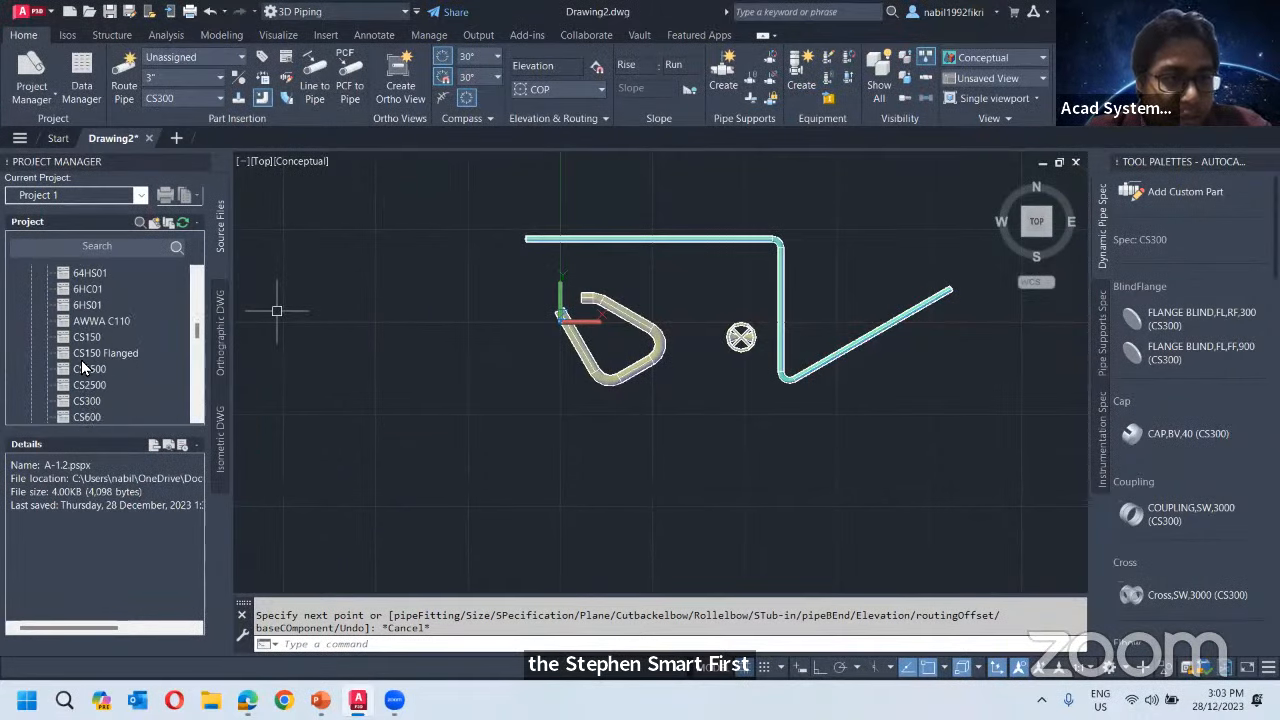
click(90, 354)
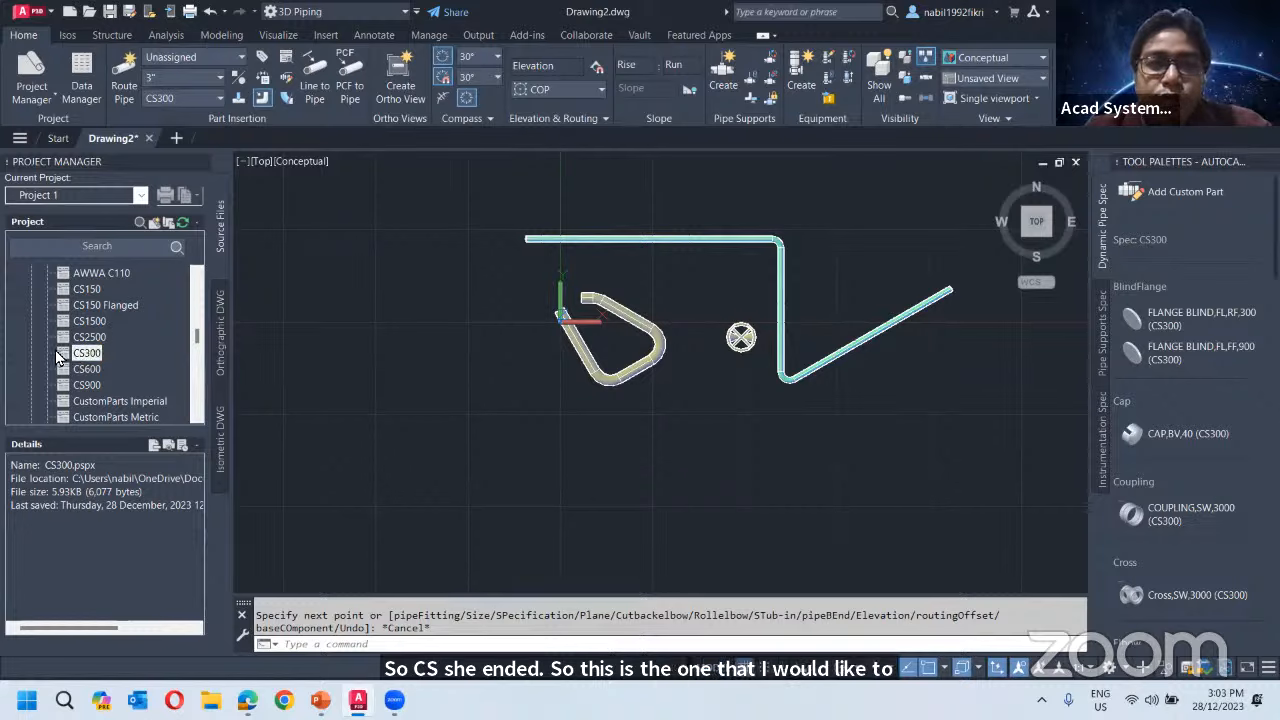
click(69, 356)
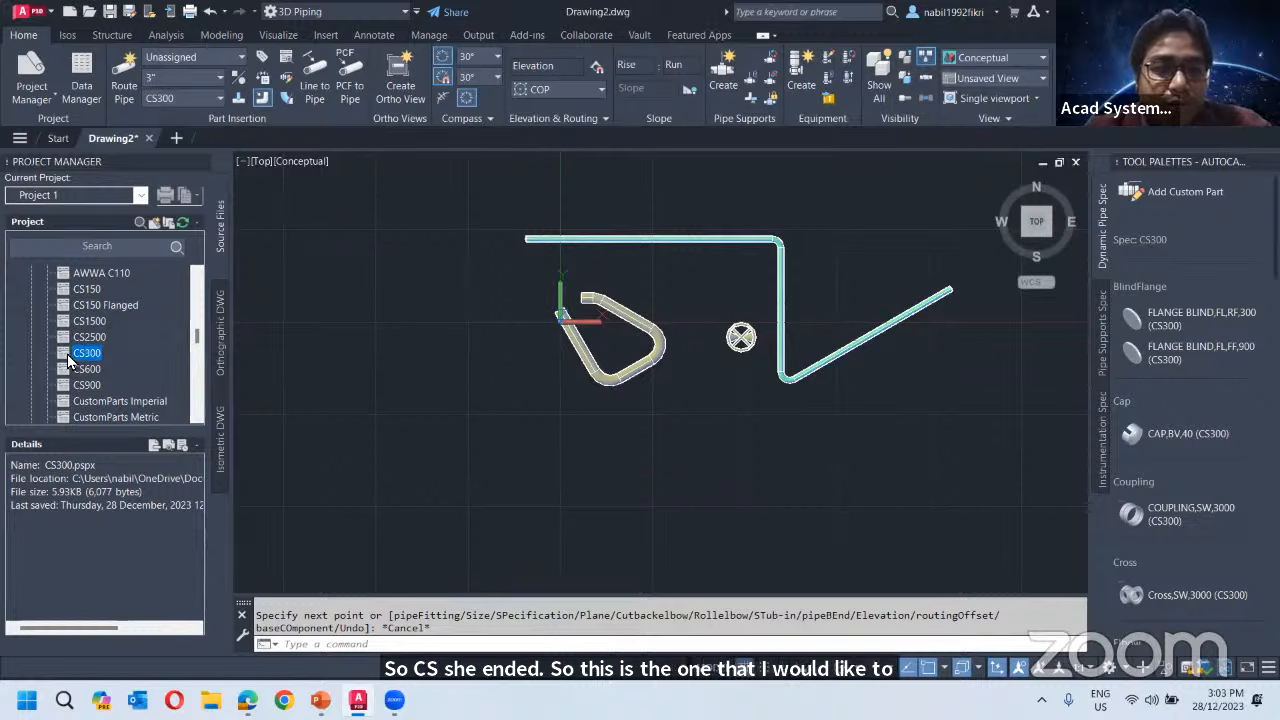
double_click(69, 356)
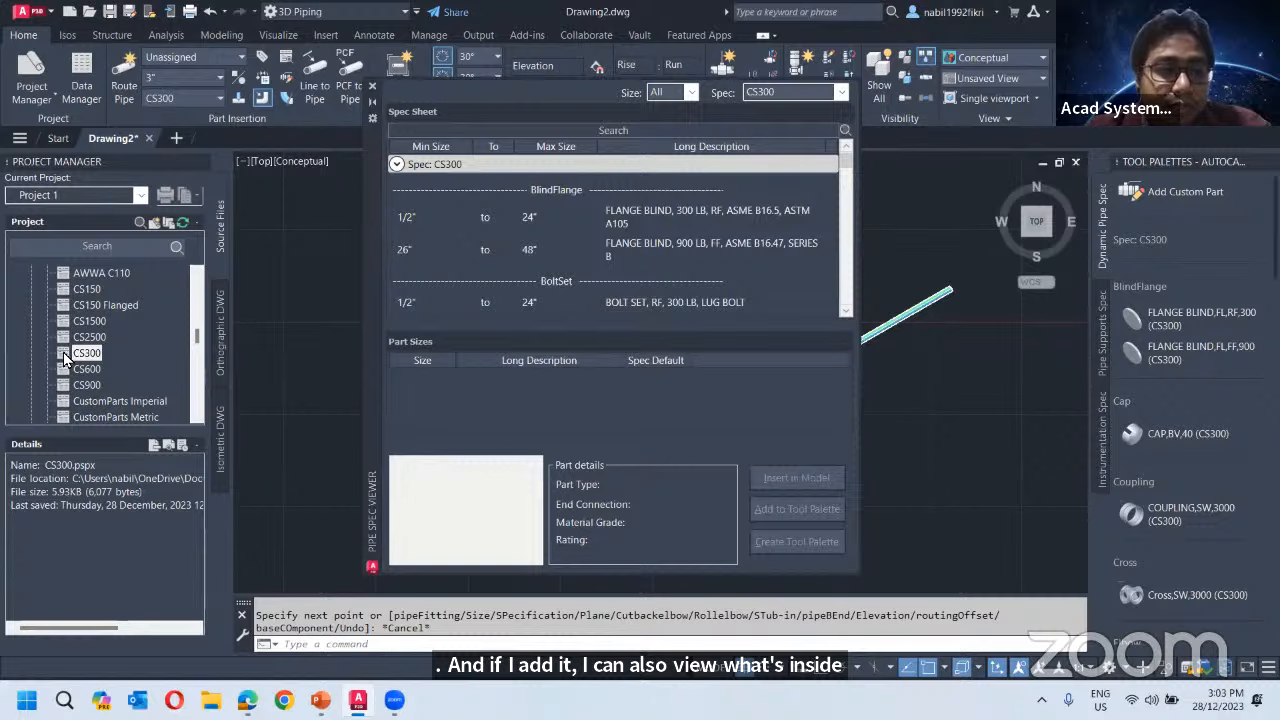
scroll(679, 222, down, 1)
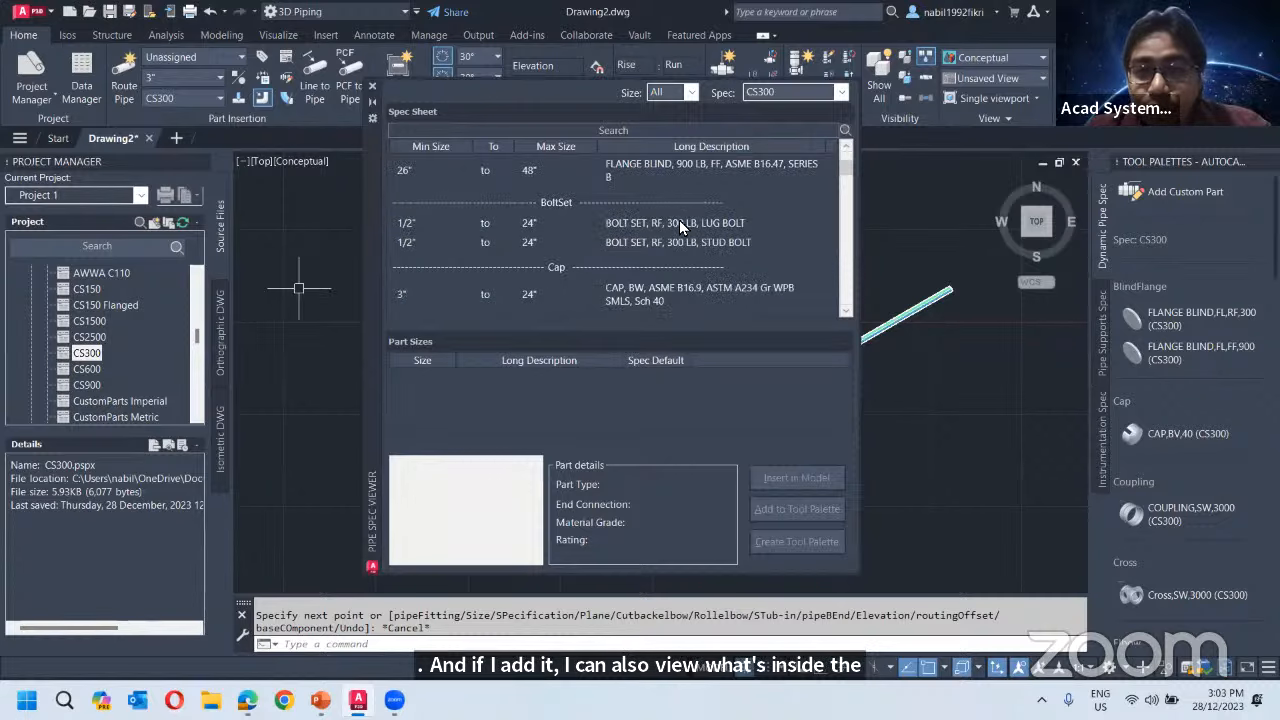
scroll(537, 282, up, 2)
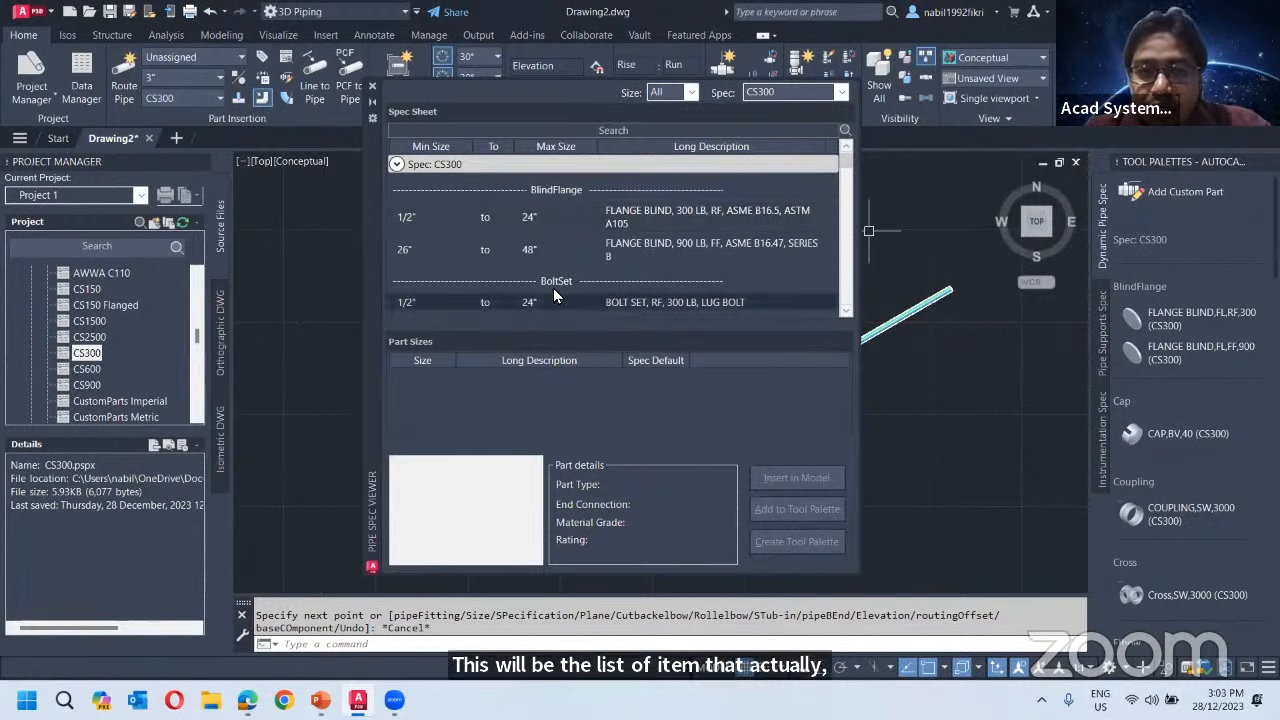
scroll(553, 288, down, 3)
scroll(699, 218, down, 10)
scroll(612, 228, up, 6)
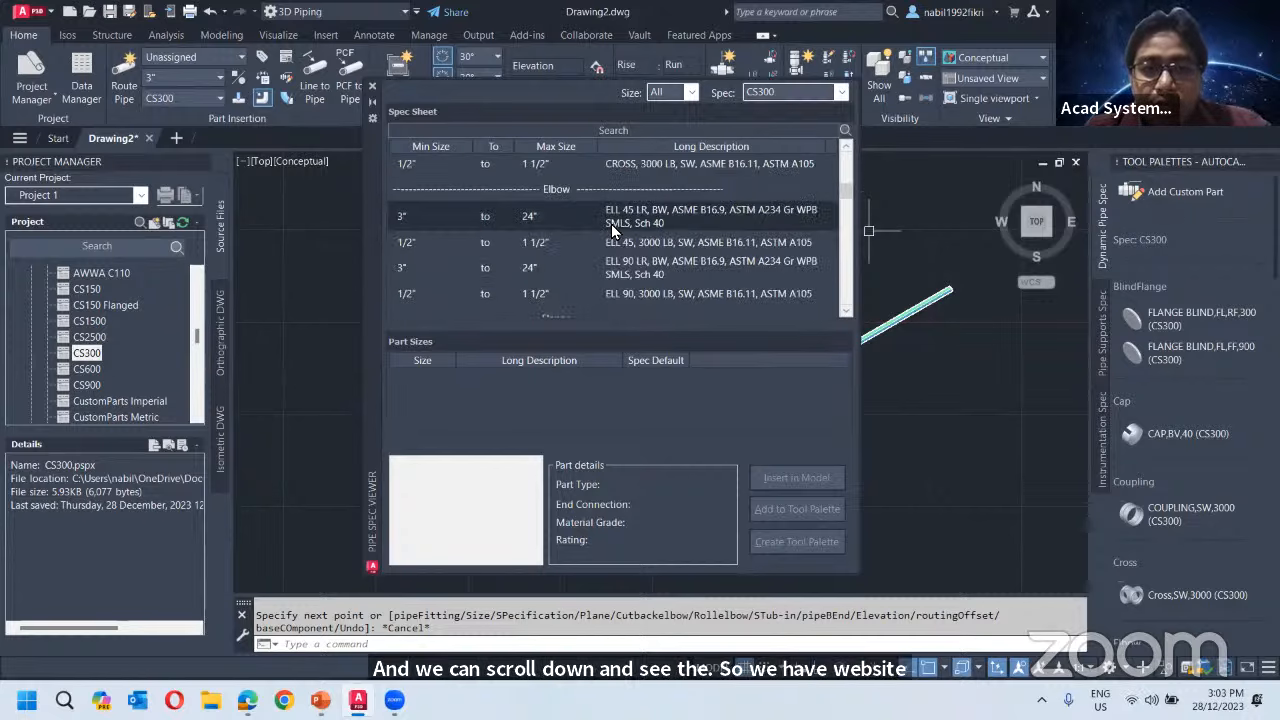
scroll(600, 220, up, 4)
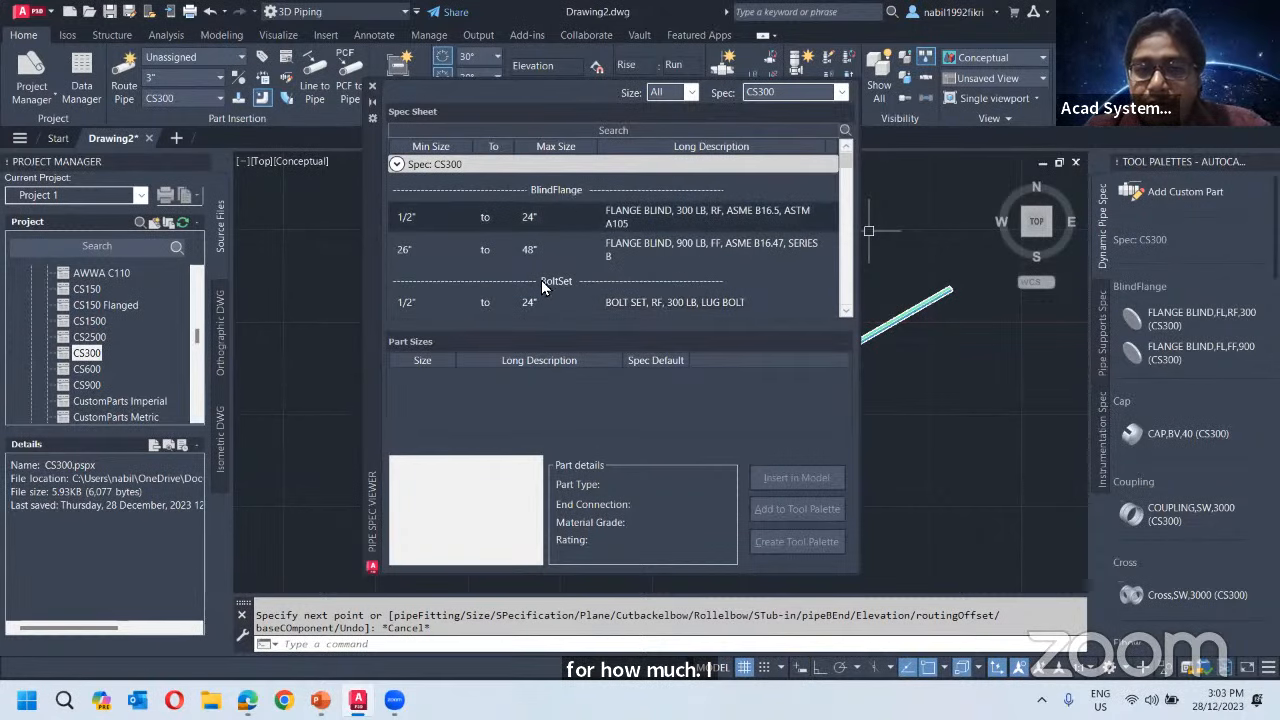
Review the blind flange, bolt set, cap and coupling entries of CS300, and close the Pipe Spec Viewer.
scroll(560, 275, down, 3)
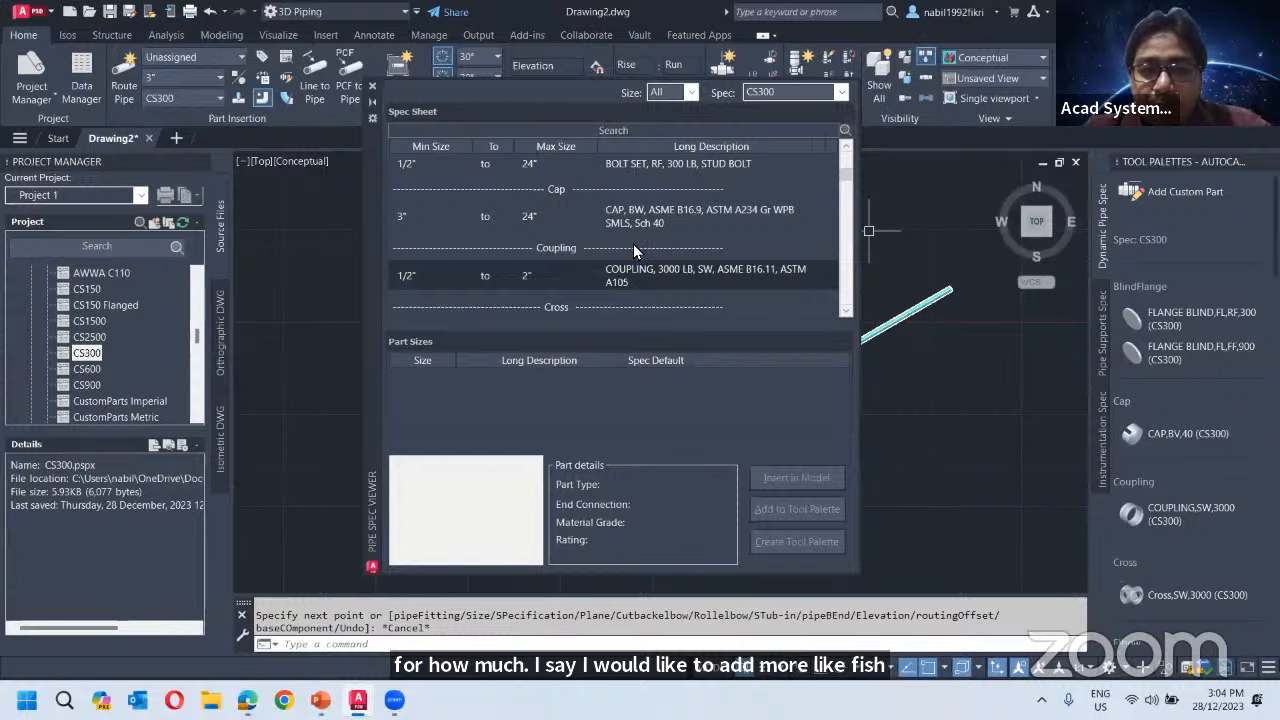
scroll(634, 250, up, 3)
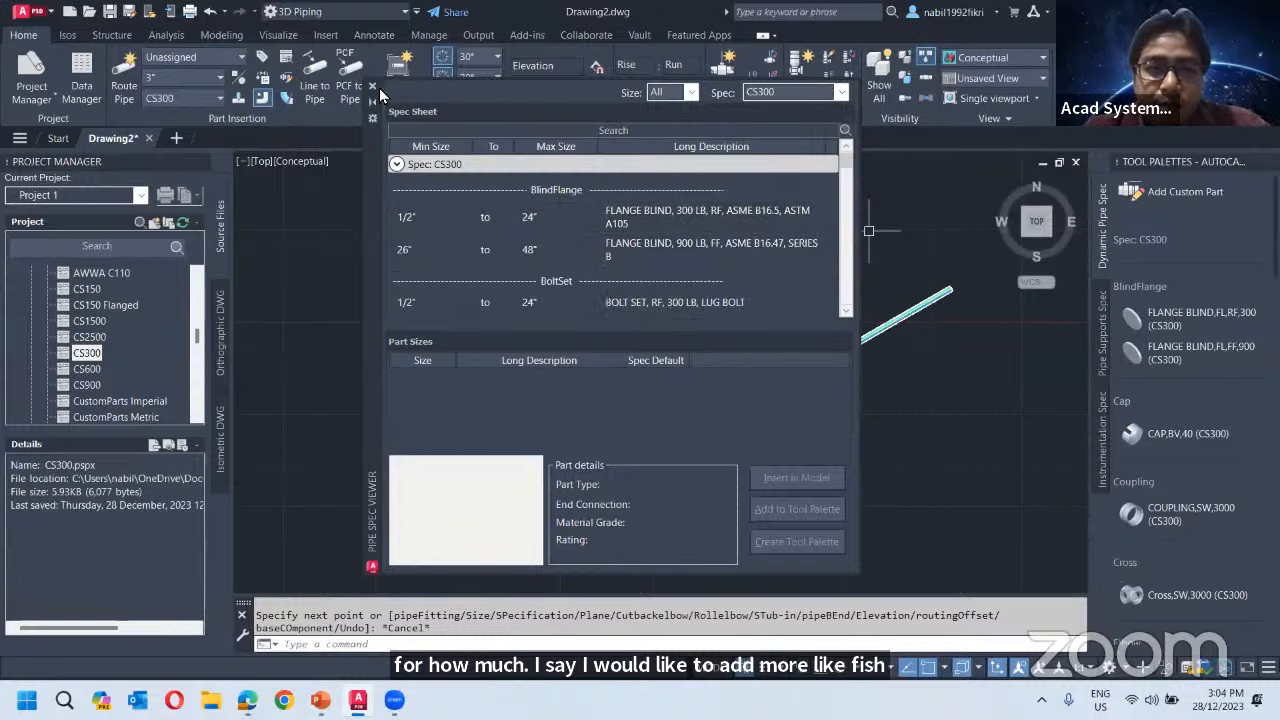
click(372, 87)
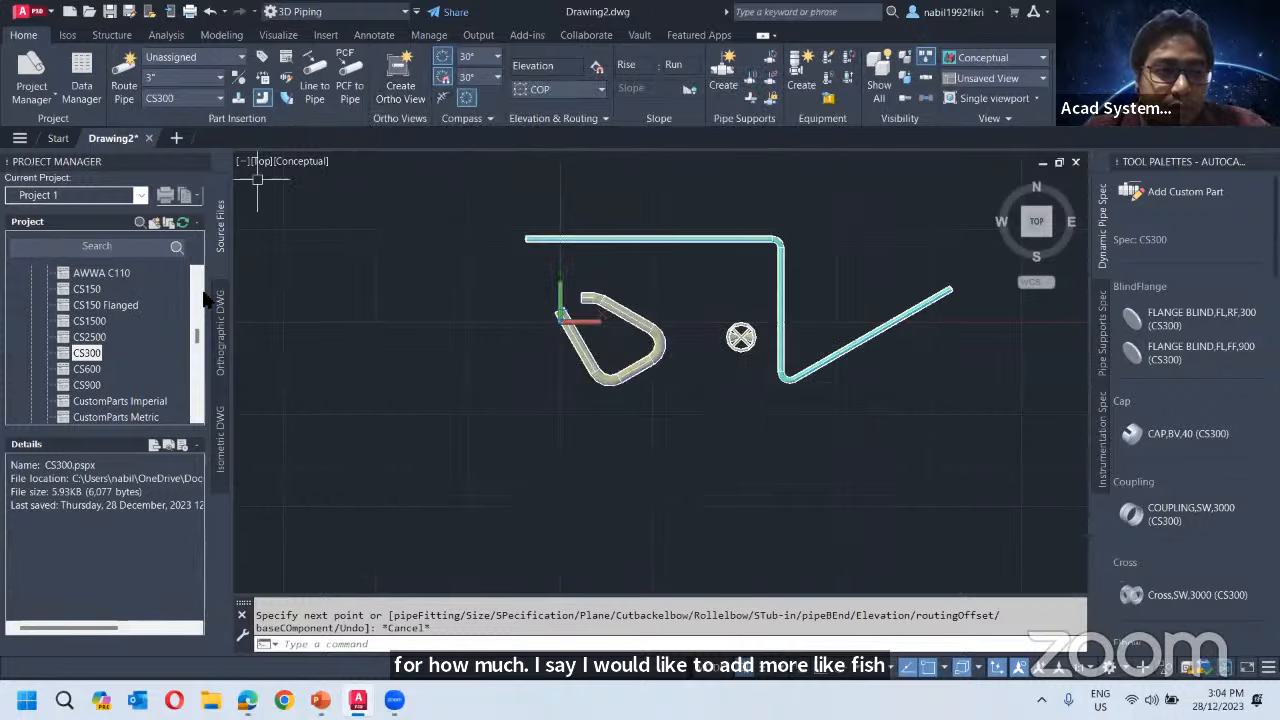
right_click(93, 356)
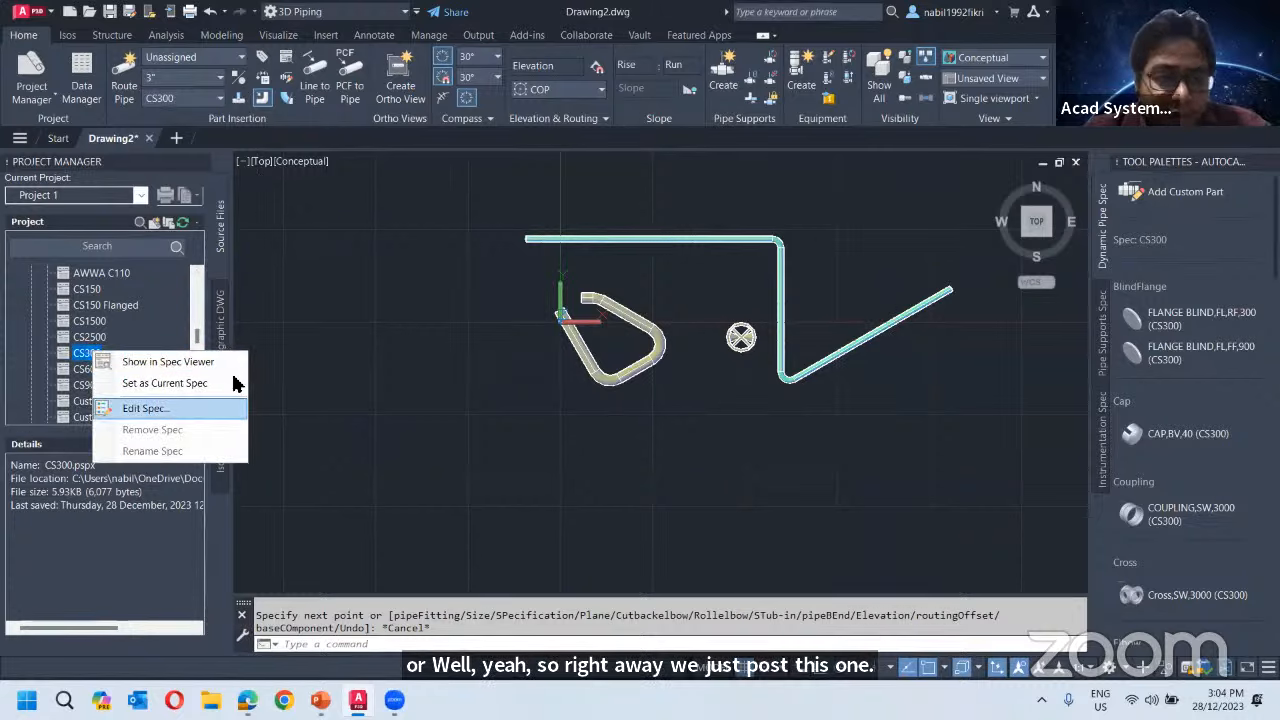
click(410, 243)
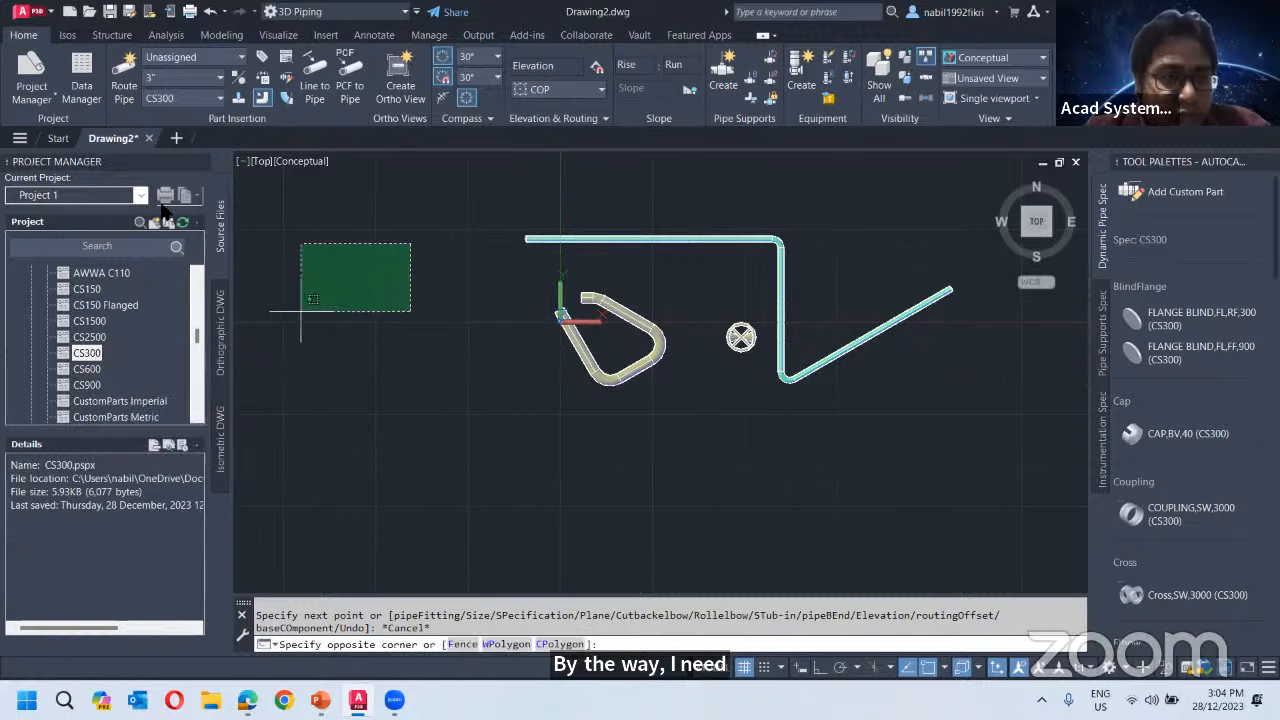
key(Escape)
key(Escape)
key(Escape)
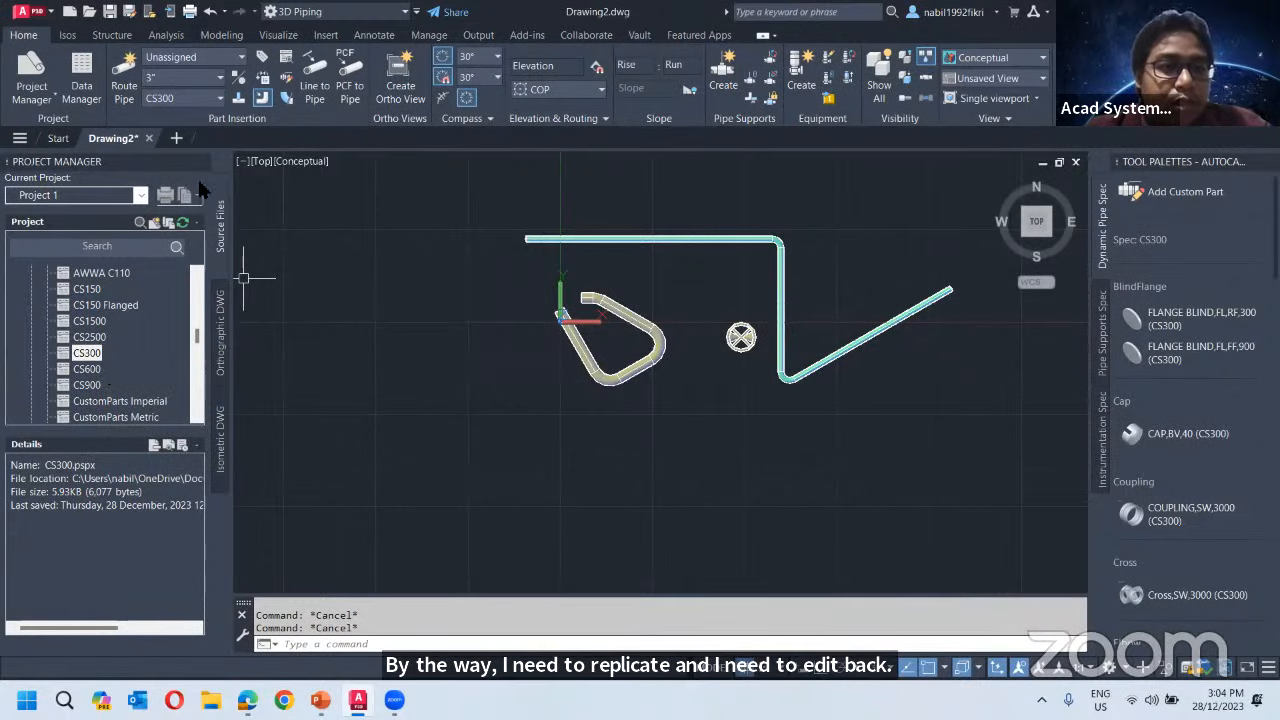
Make CS150 Flanged the current pipe spec and open the project's CS300 spec for editing in the Spec Editor.
click(218, 99)
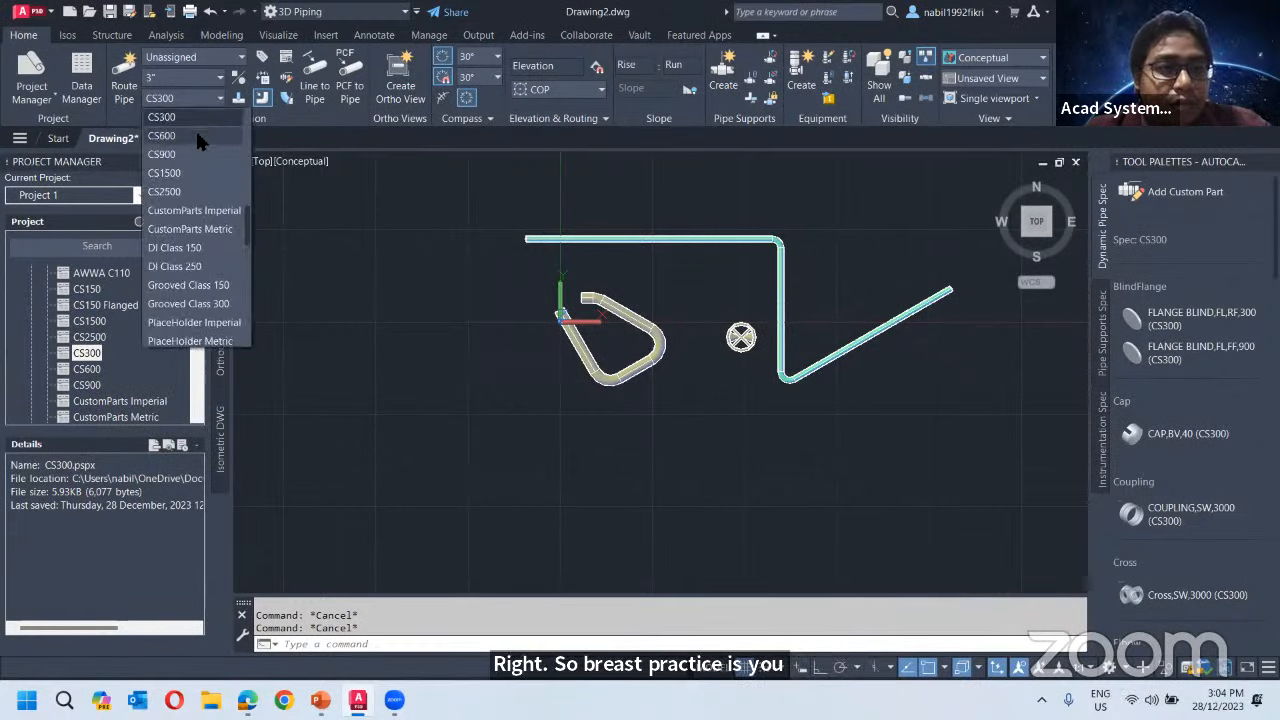
scroll(198, 150, up, 1)
click(195, 156)
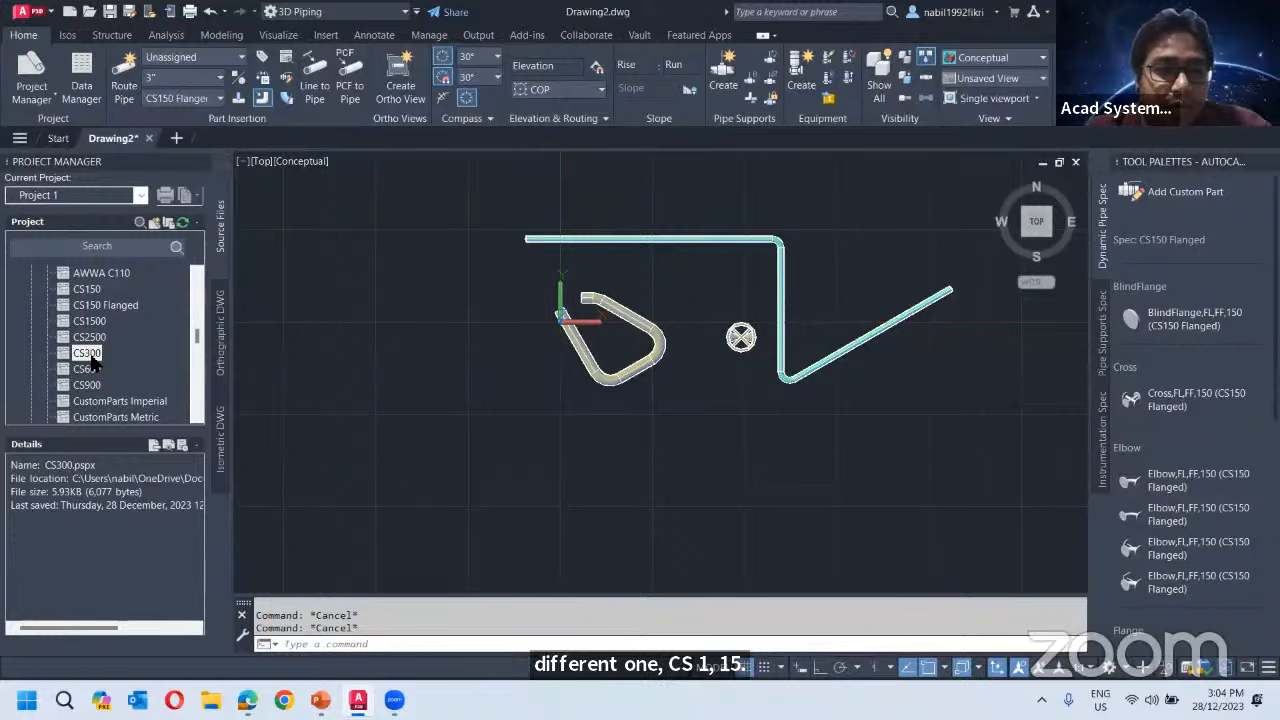
right_click(92, 357)
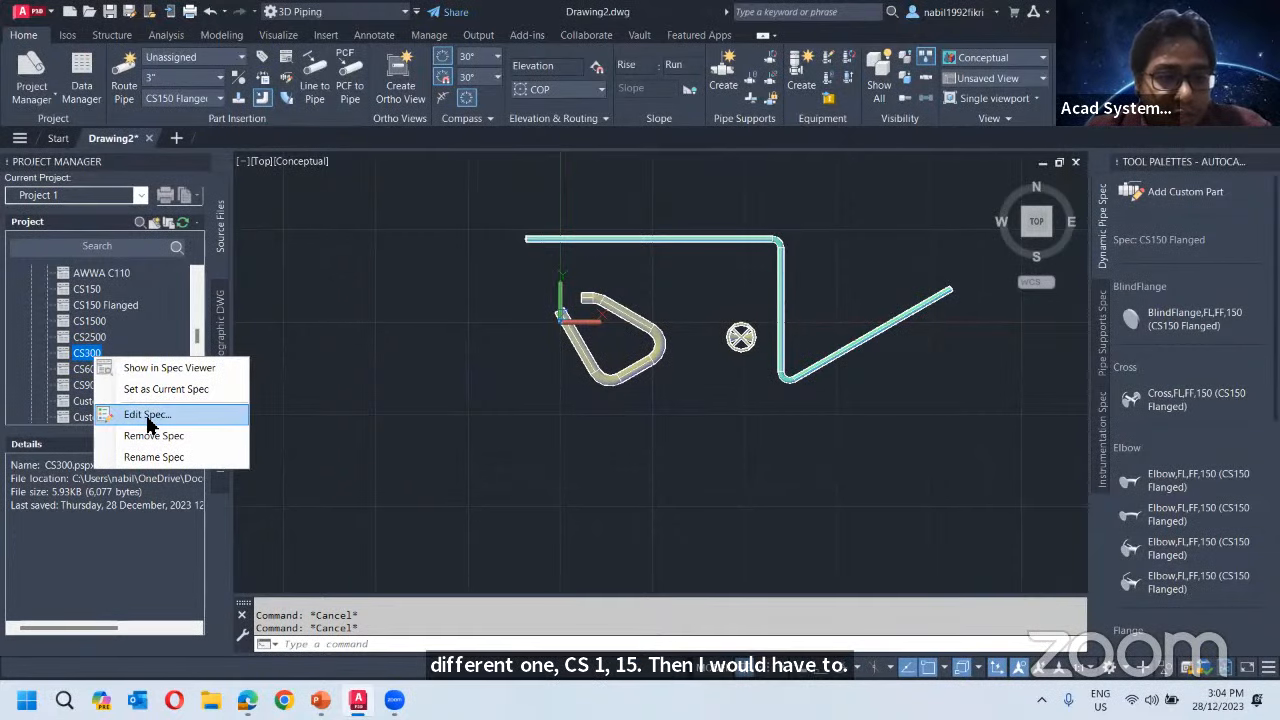
click(148, 418)
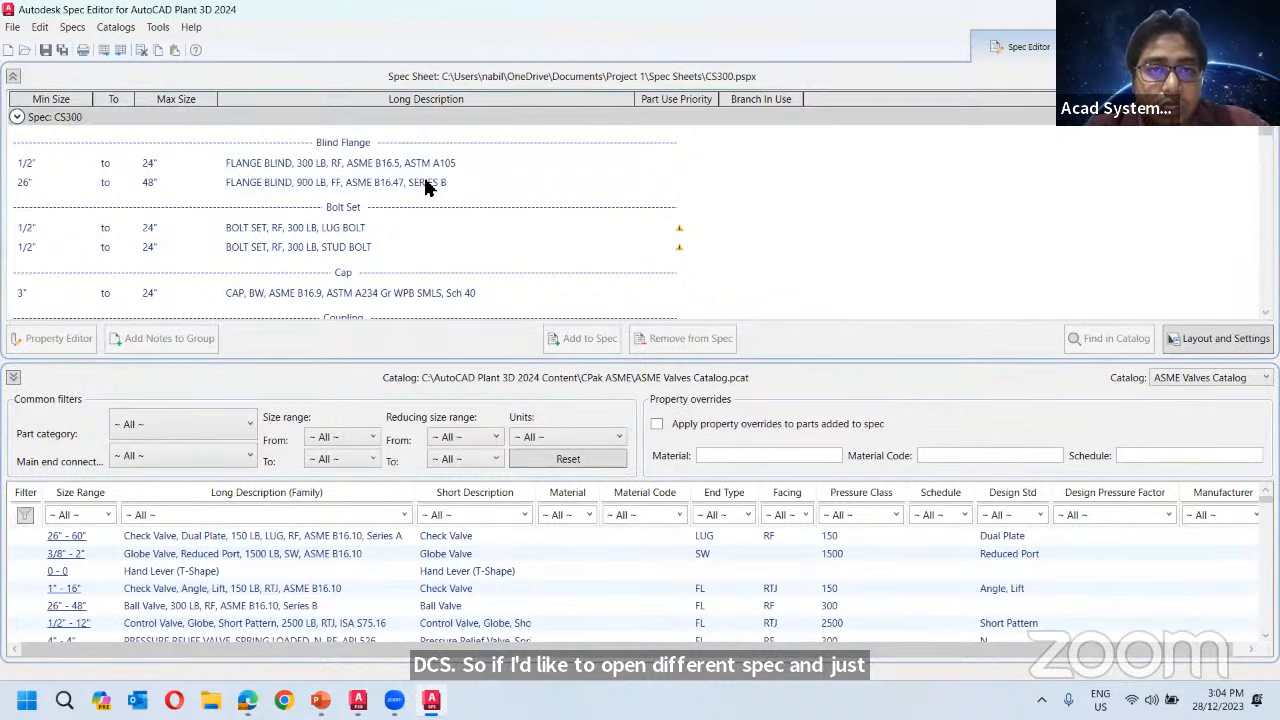
Examine the components in the CS300 spec sheet and the parts offered by the ASME Valves Catalog.
scroll(420, 180, down, 8)
scroll(430, 190, down, 10)
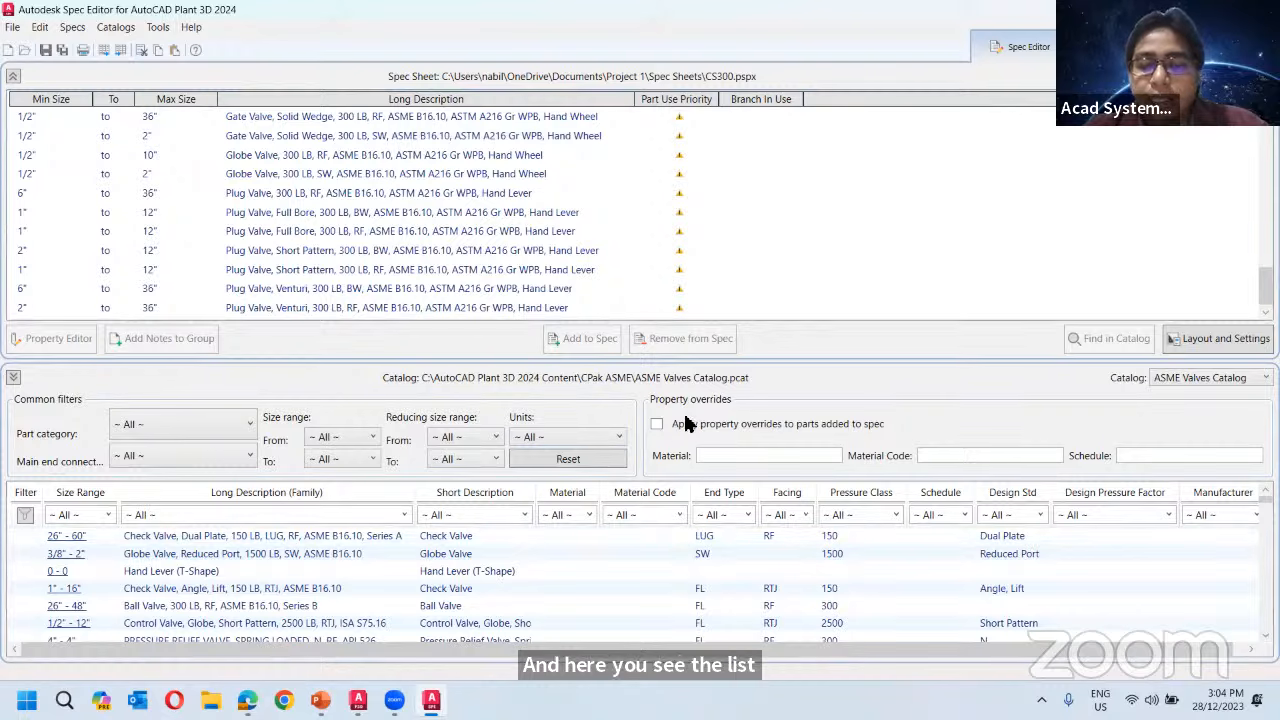
click(683, 276)
scroll(771, 283, up, 1)
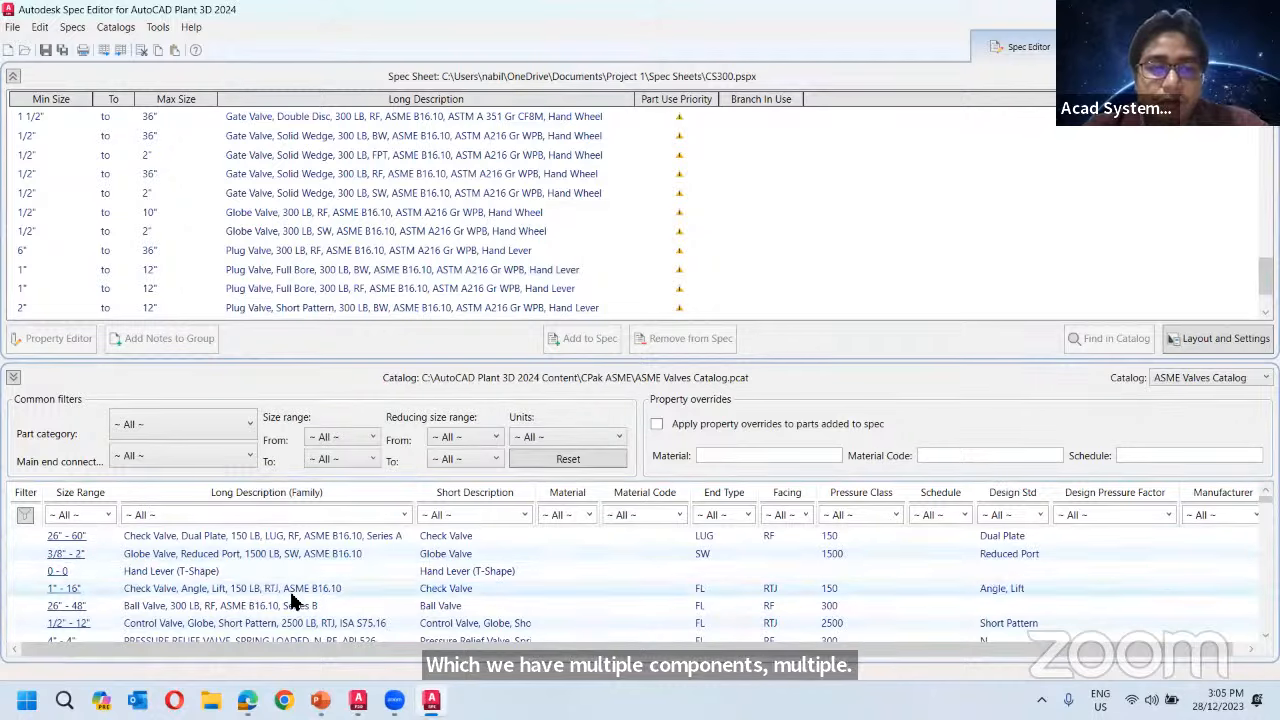
scroll(430, 598, down, 2)
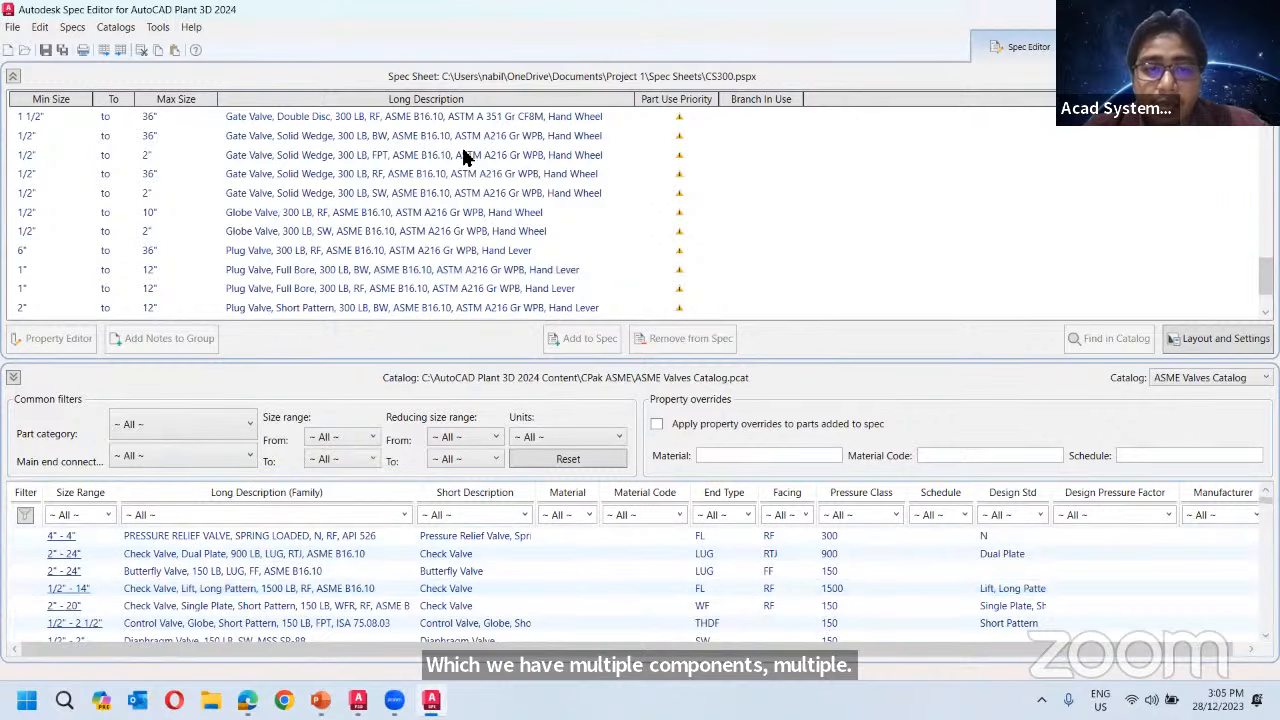
scroll(486, 206, up, 20)
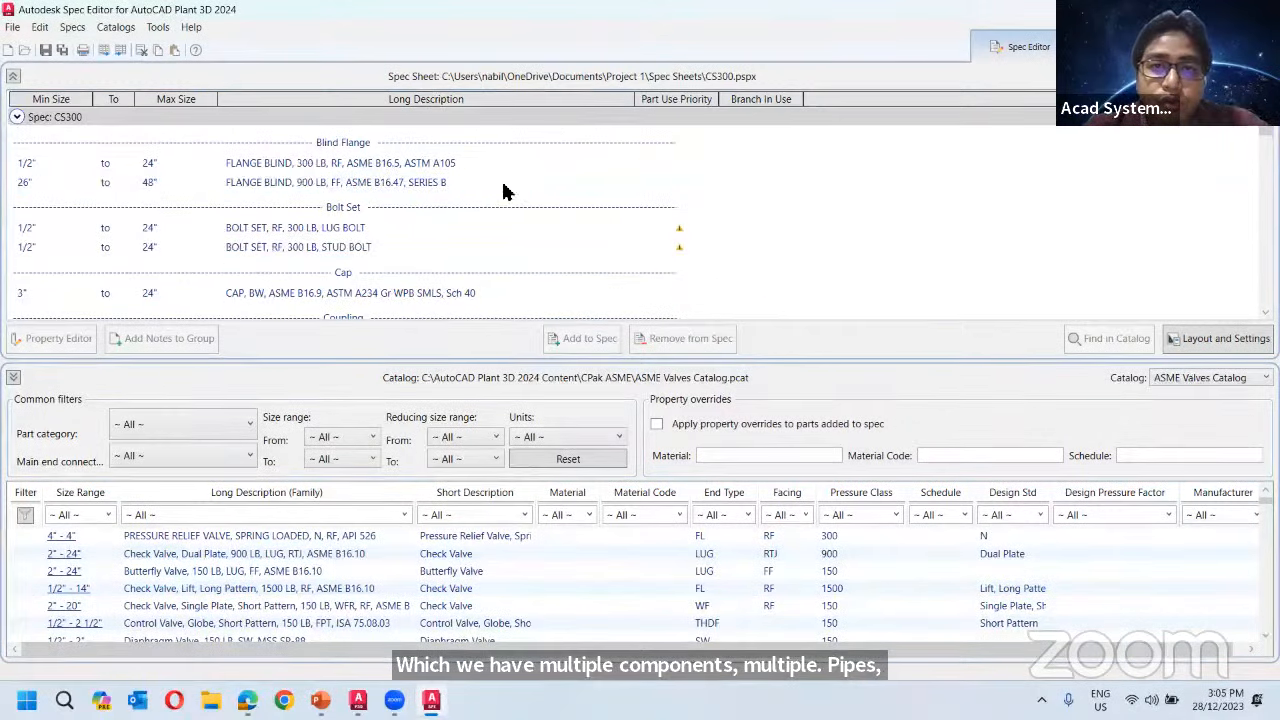
click(390, 605)
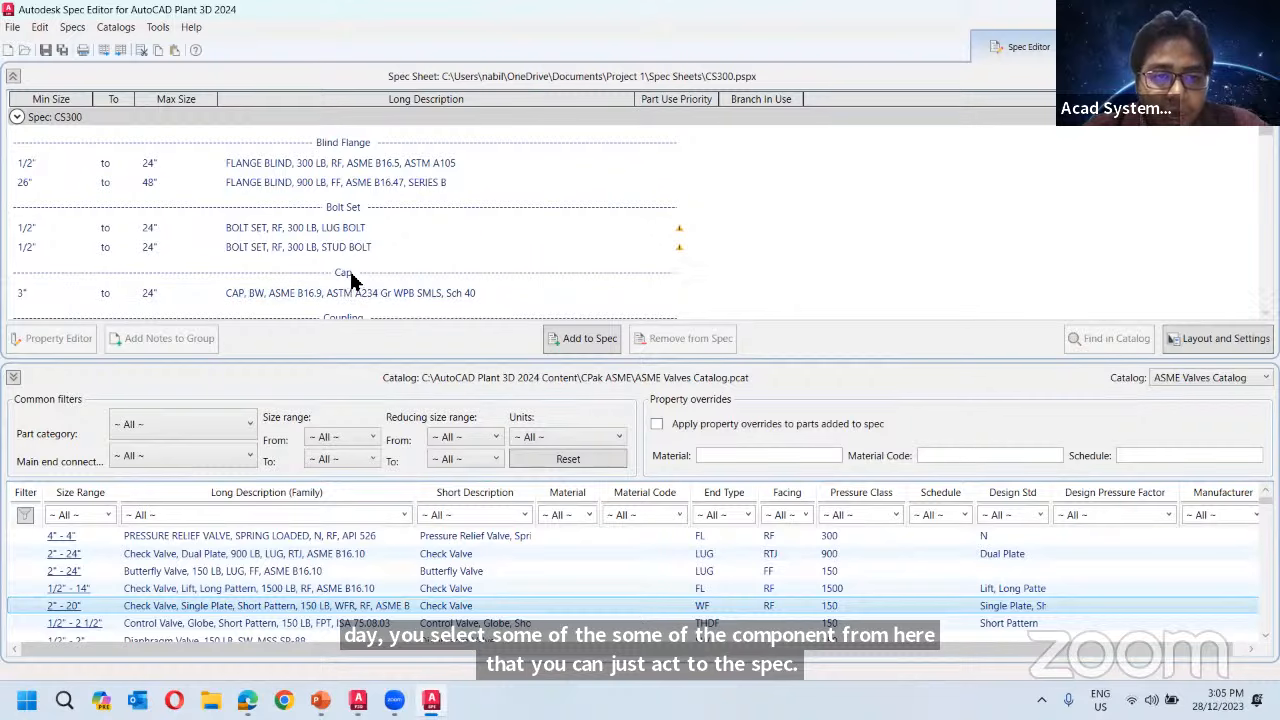
click(200, 437)
click(200, 437)
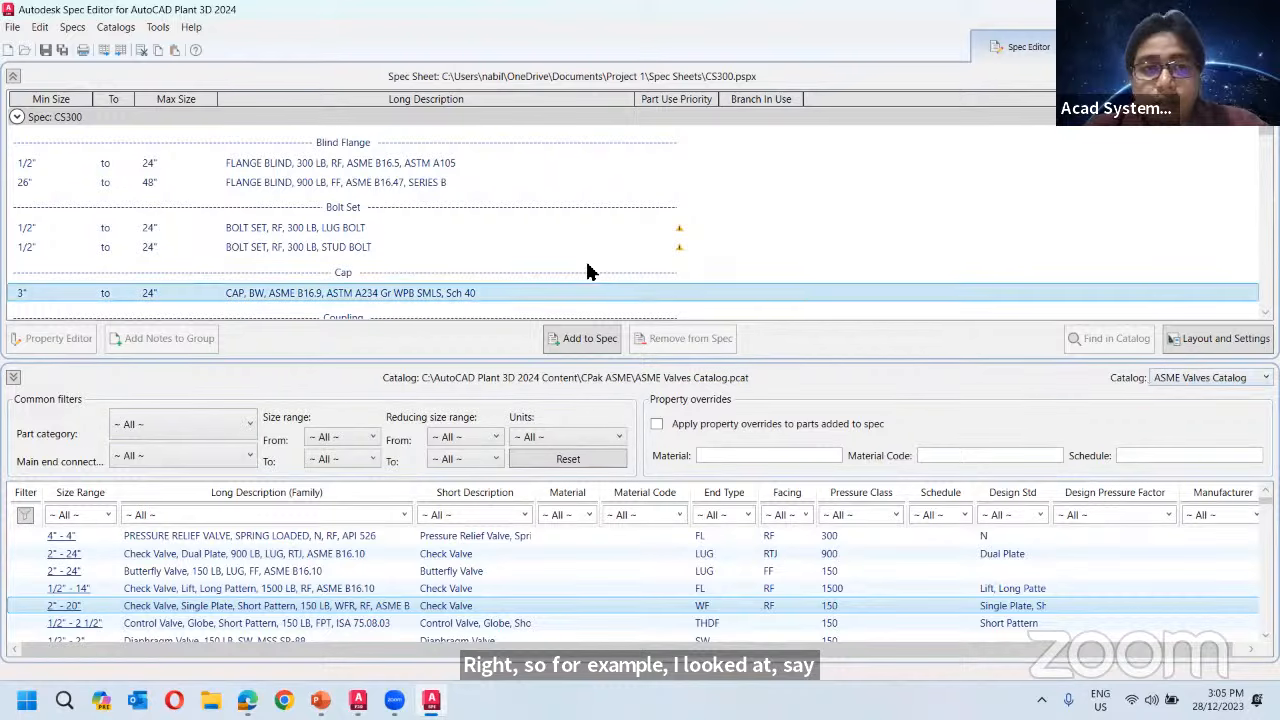
Switch the parts catalog to the ASME Pipes and Fittings Catalog.
click(1162, 378)
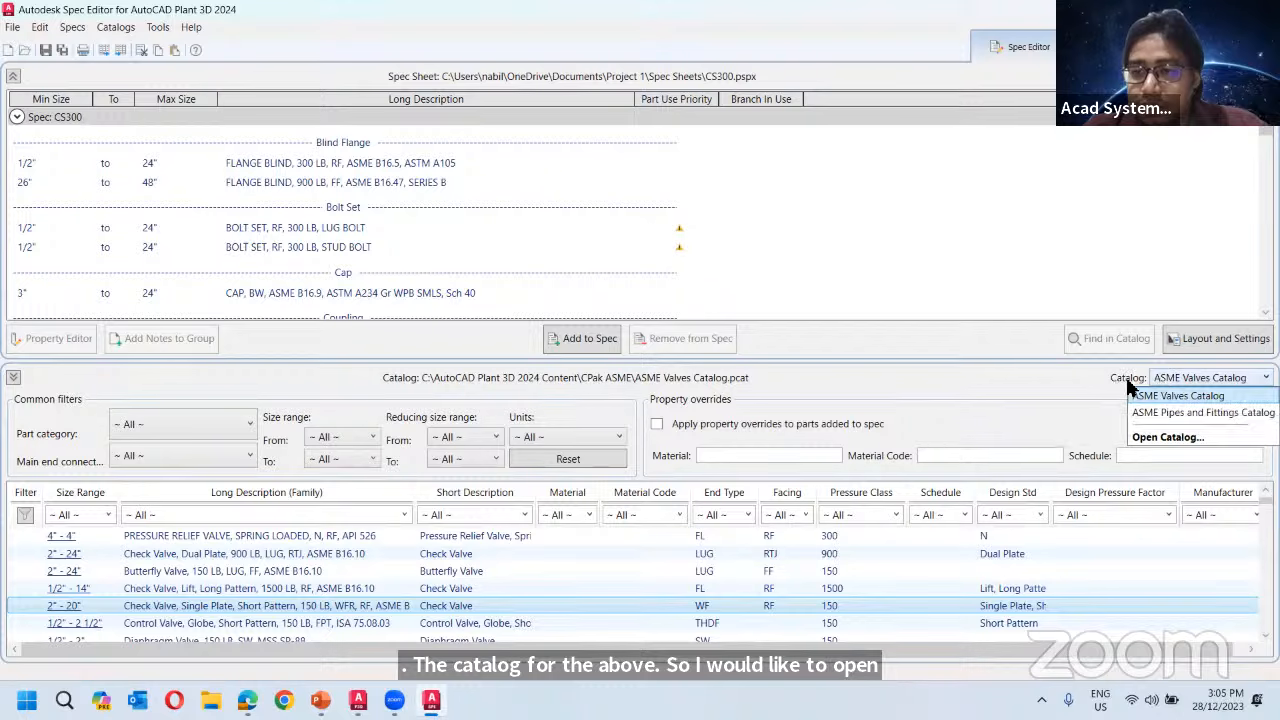
click(1178, 396)
click(1212, 77)
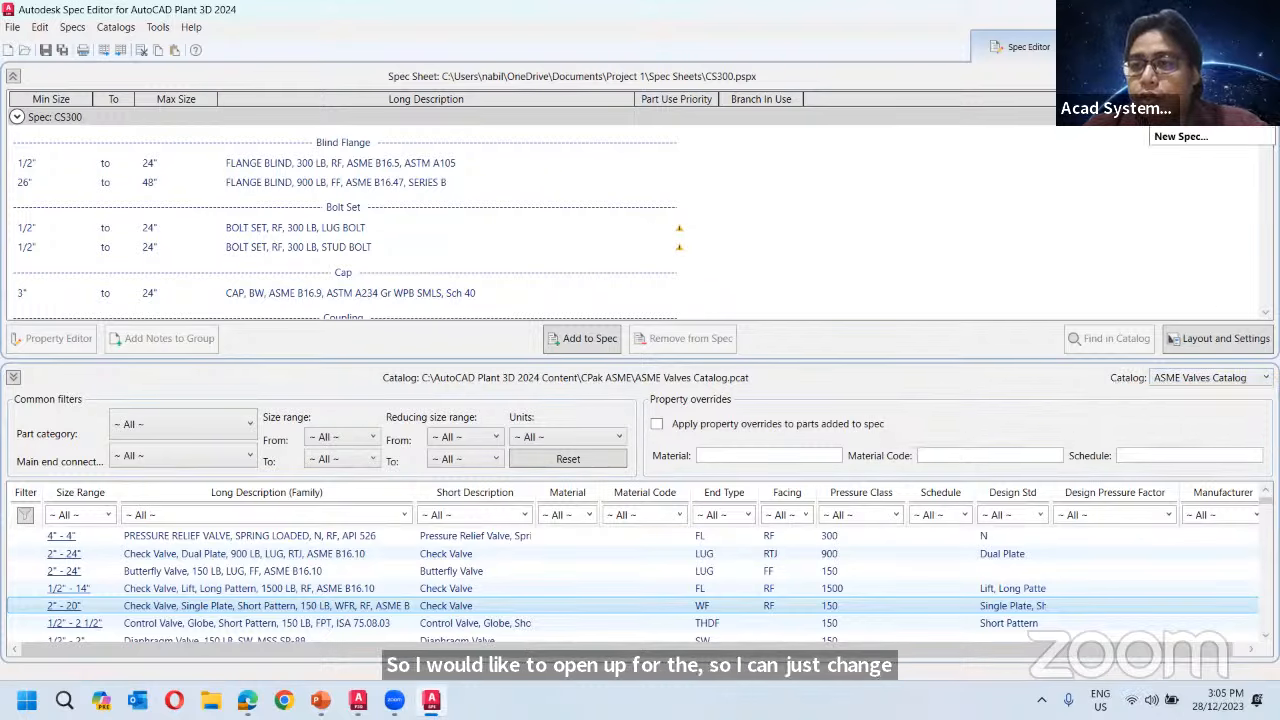
click(1188, 379)
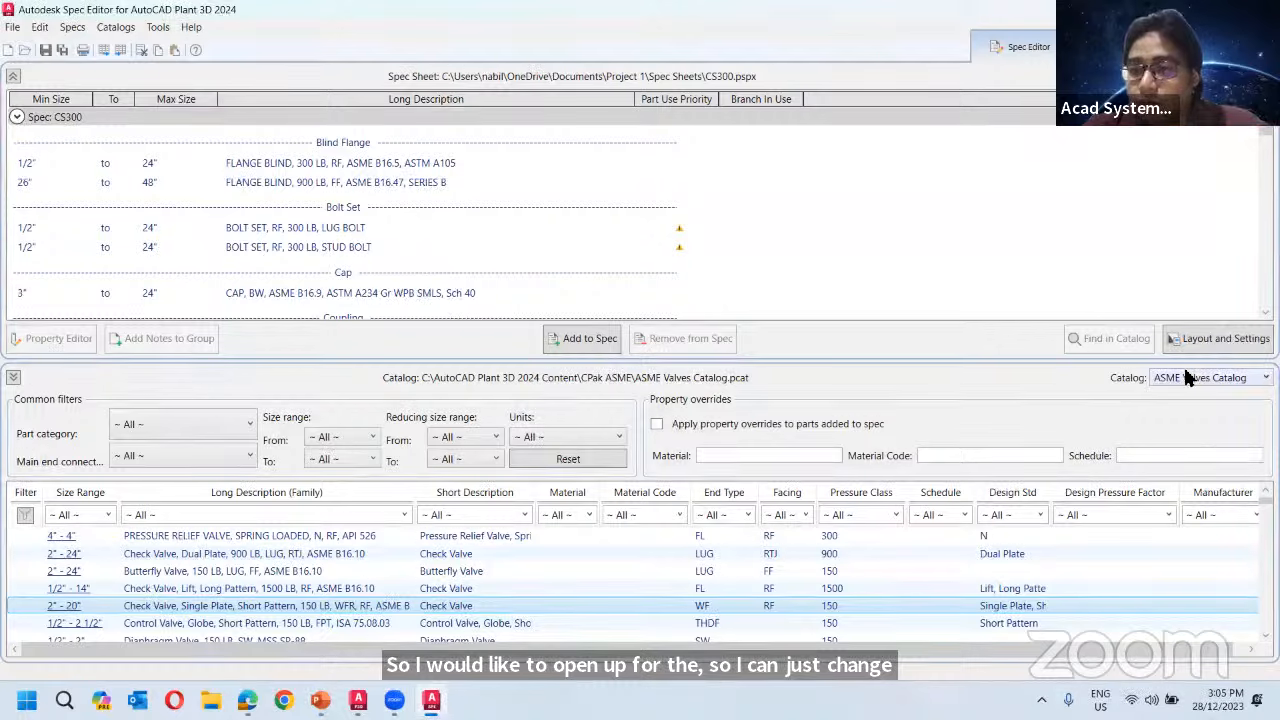
click(1186, 372)
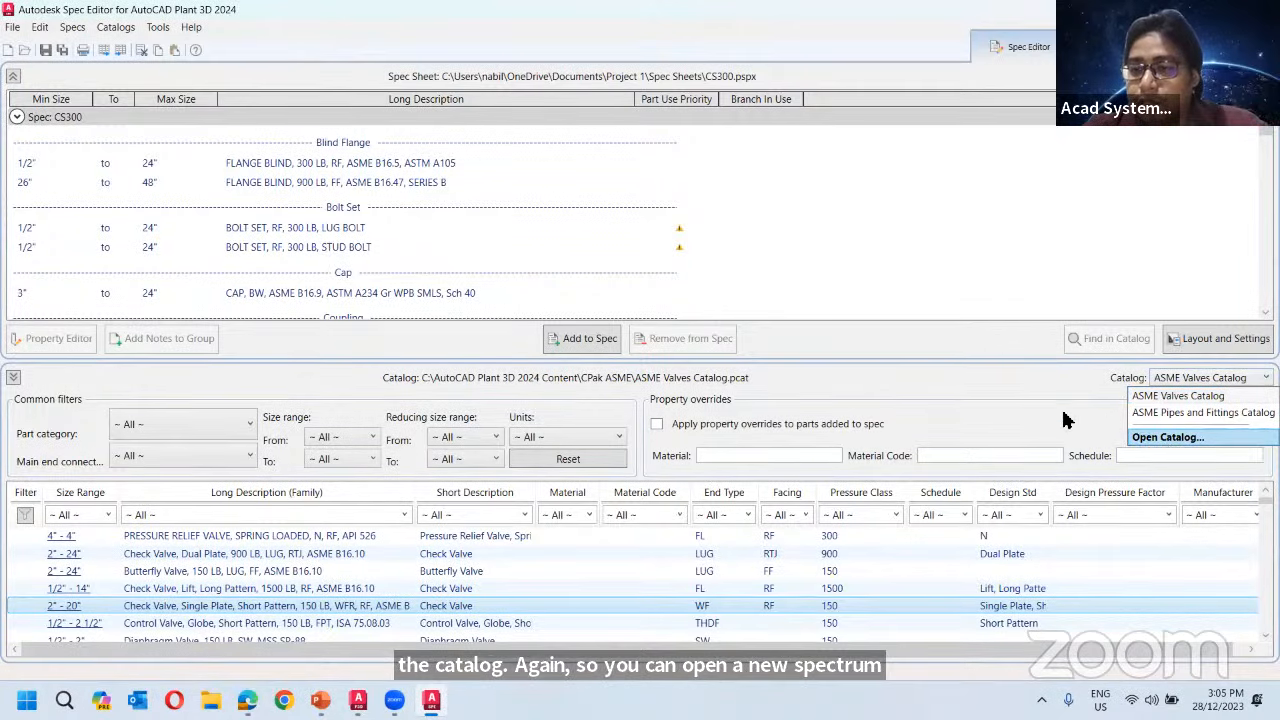
click(1065, 420)
click(1171, 380)
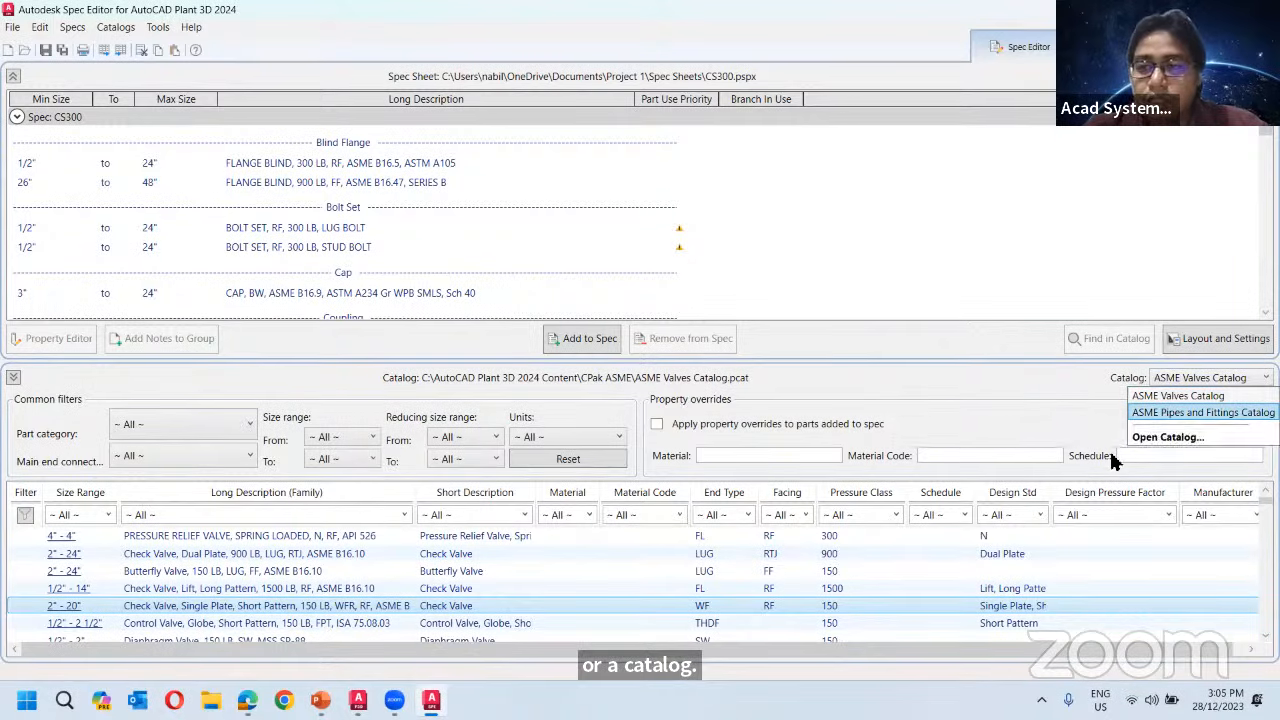
Filter the catalog to the Flanges part category with the short description FLANGE BLIND.
click(213, 430)
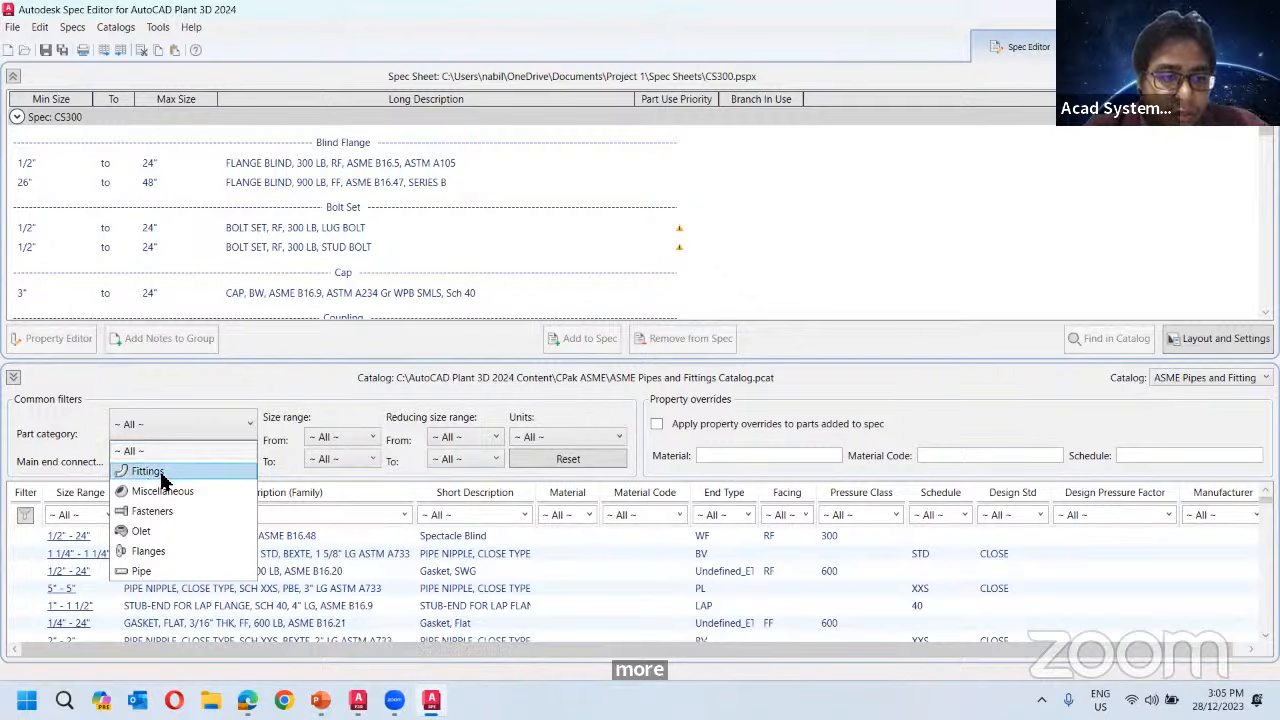
click(150, 551)
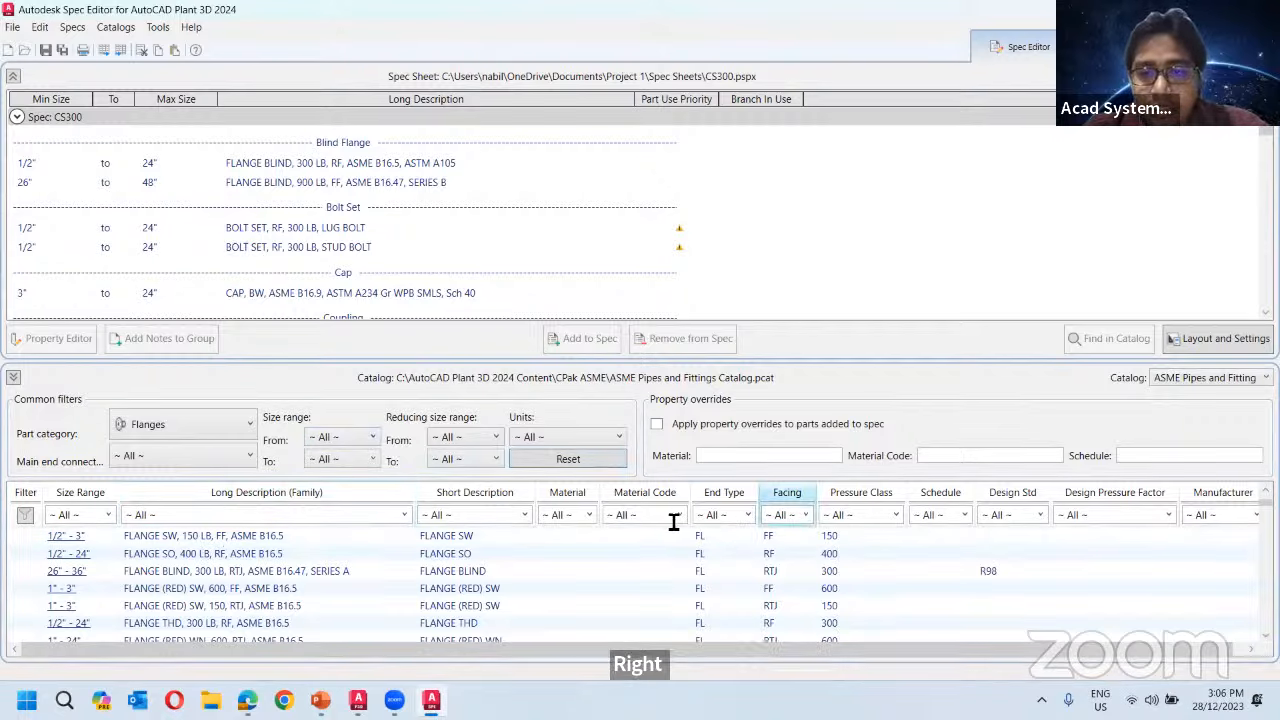
click(522, 514)
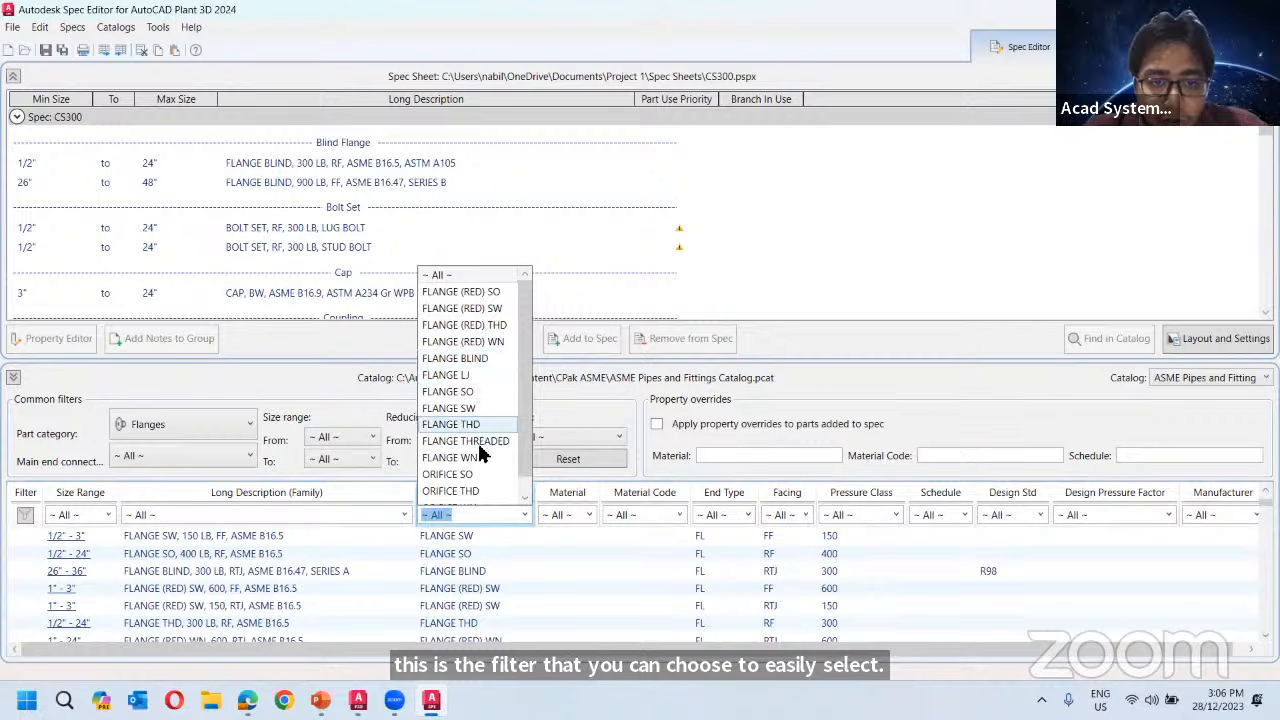
click(455, 358)
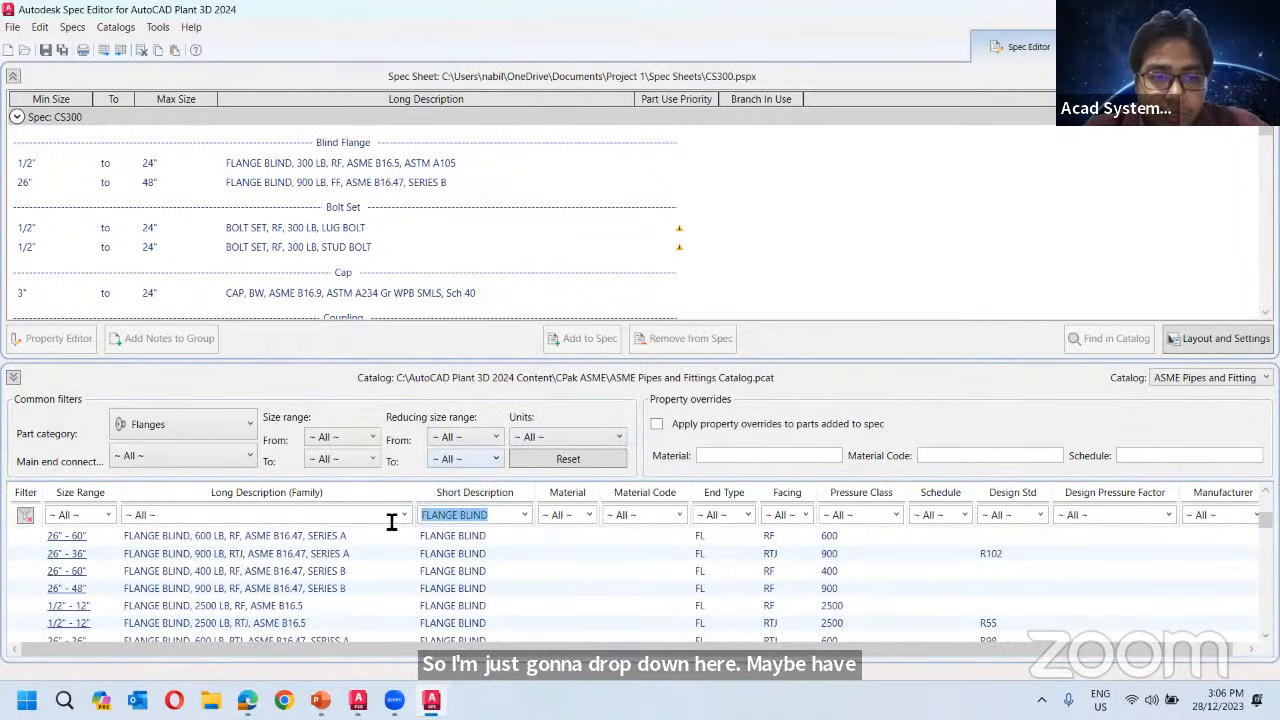
Add the 26"-60" FLANGE BLIND, 75 LB, RF, ASME B16.47, SERIES B to the CS300 spec and save the spec.
scroll(200, 578, down, 3)
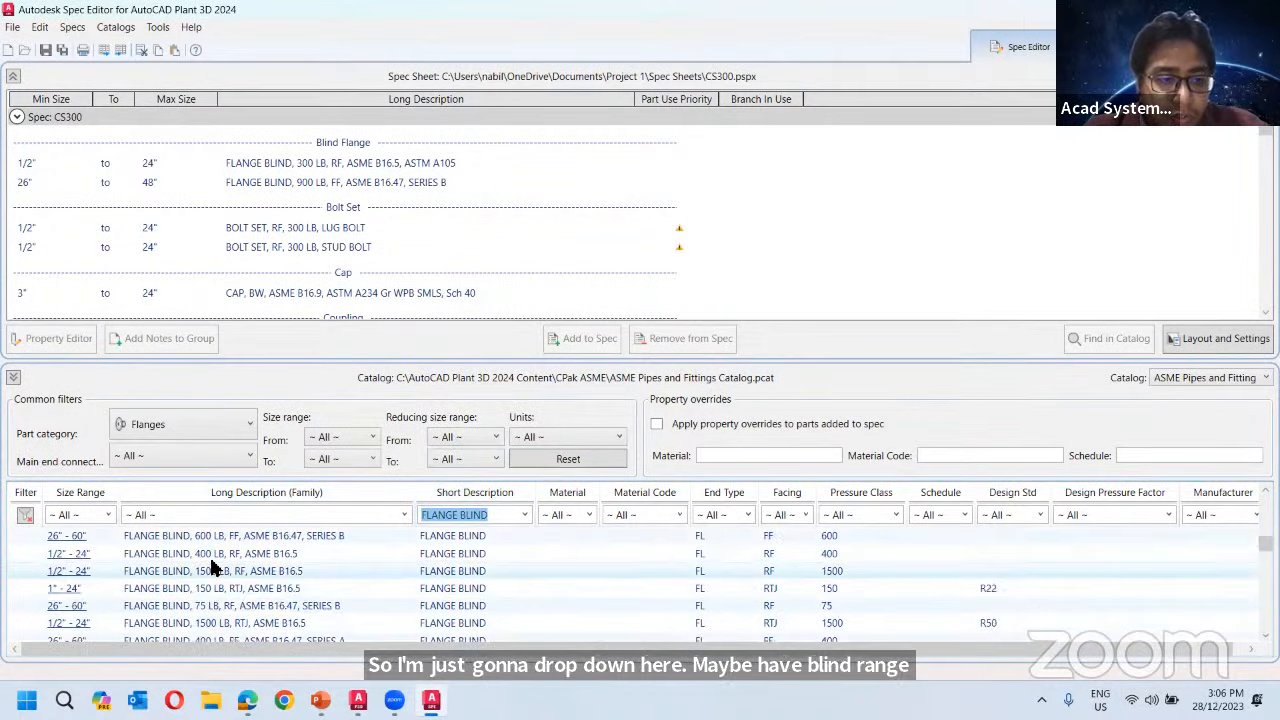
click(386, 184)
click(314, 165)
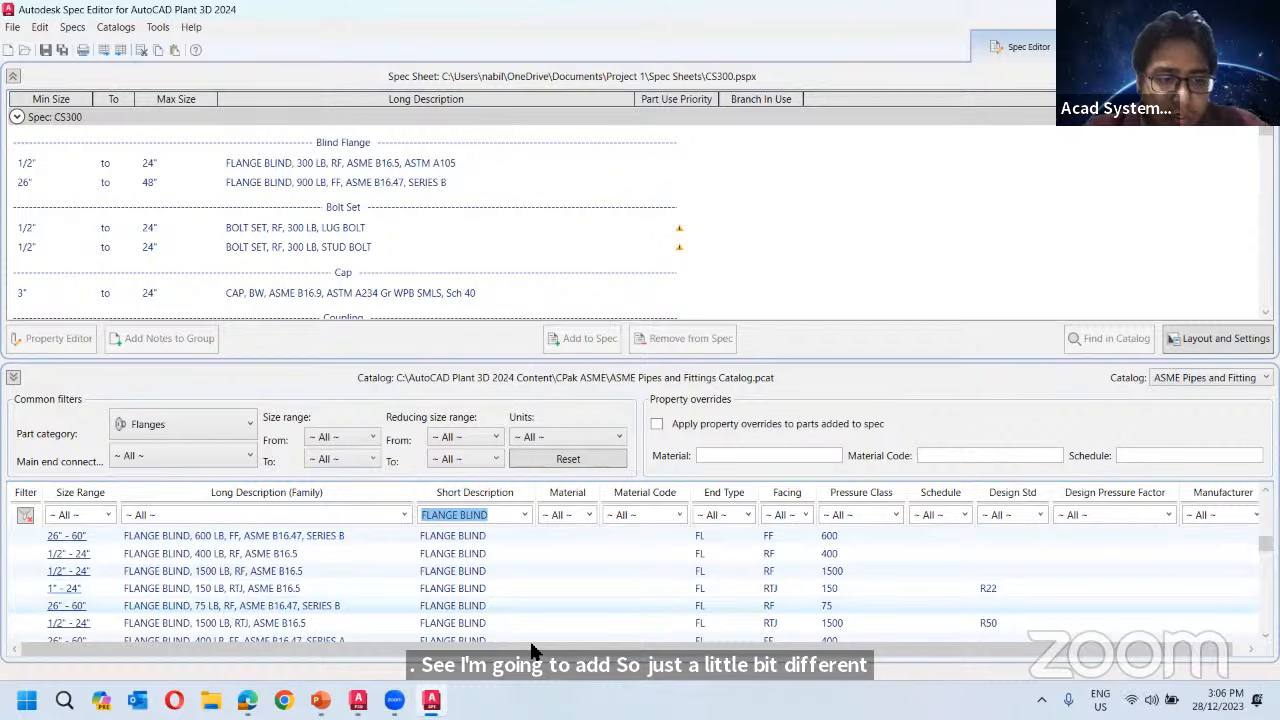
click(218, 607)
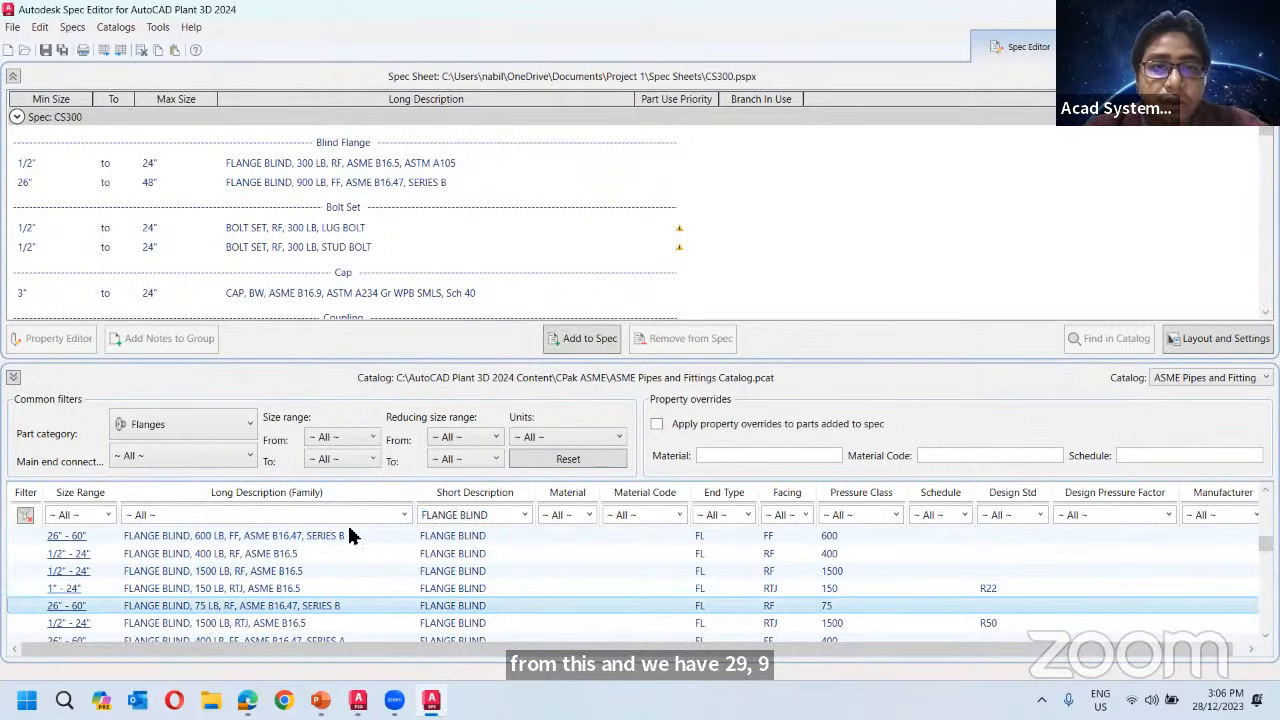
click(583, 339)
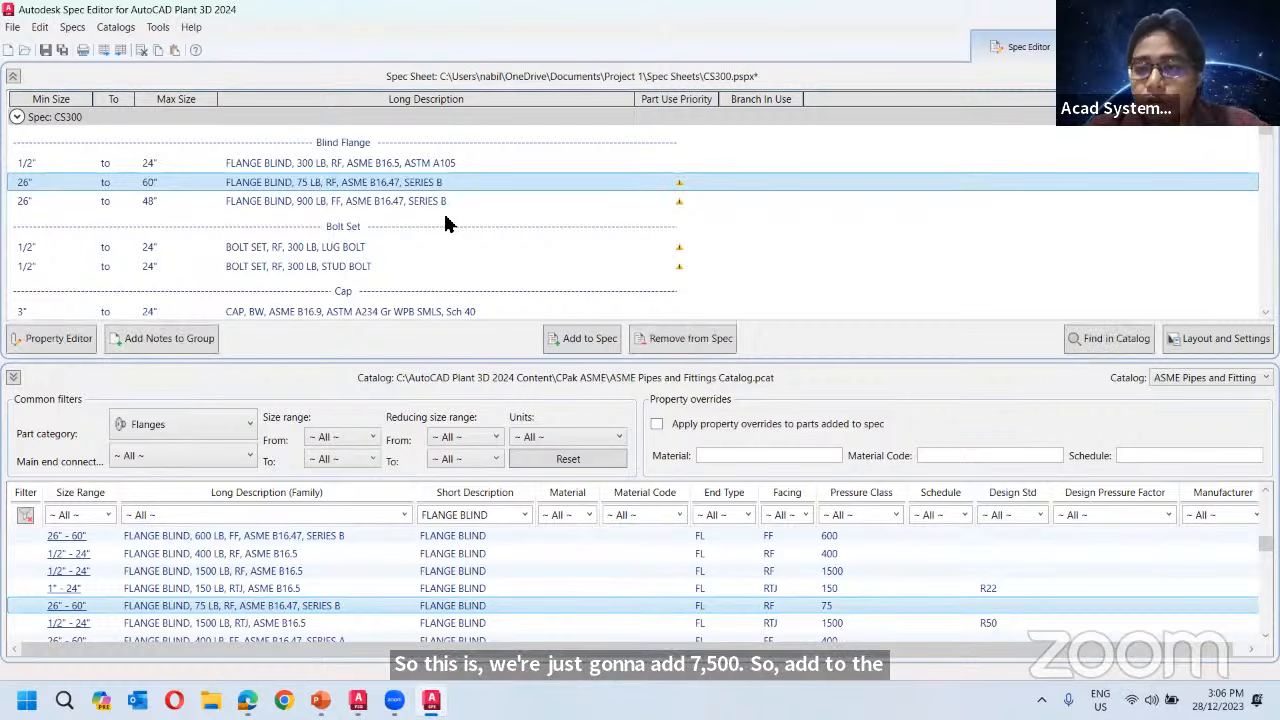
click(55, 50)
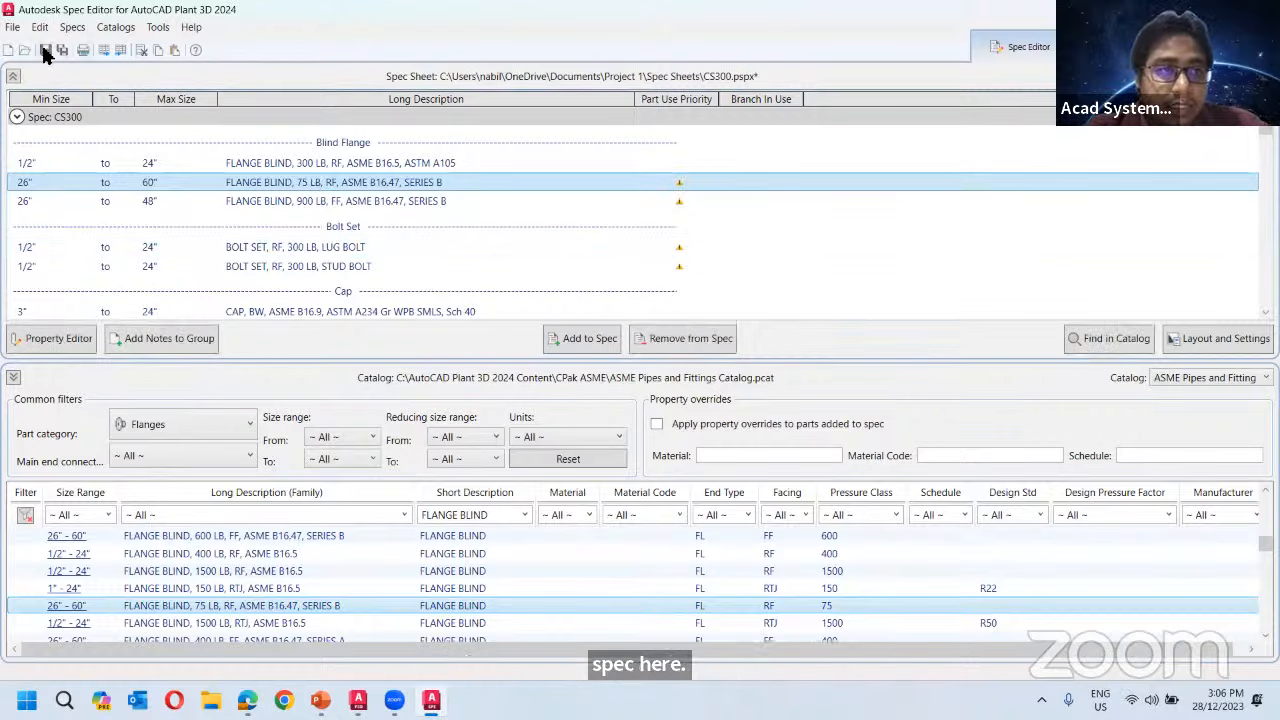
Switch to AutoCAD Plant 3D and make CS300 the current pipe spec to refresh its tool palette.
click(358, 700)
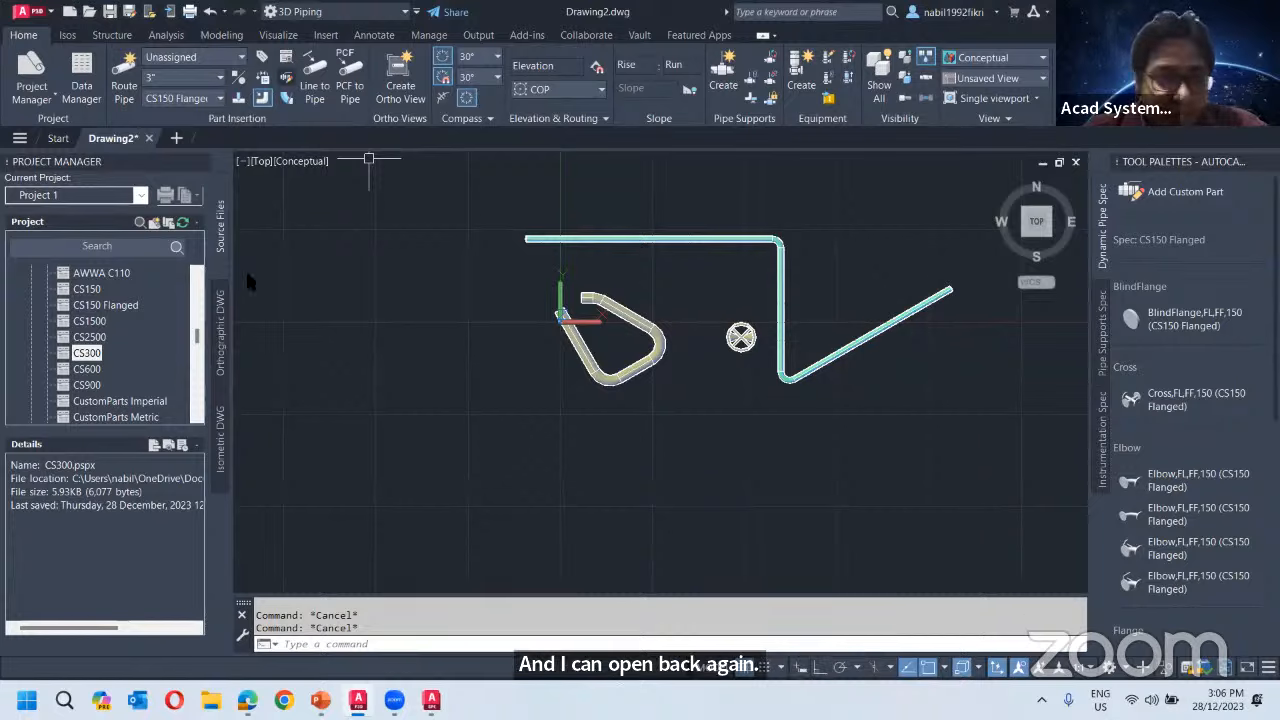
click(209, 98)
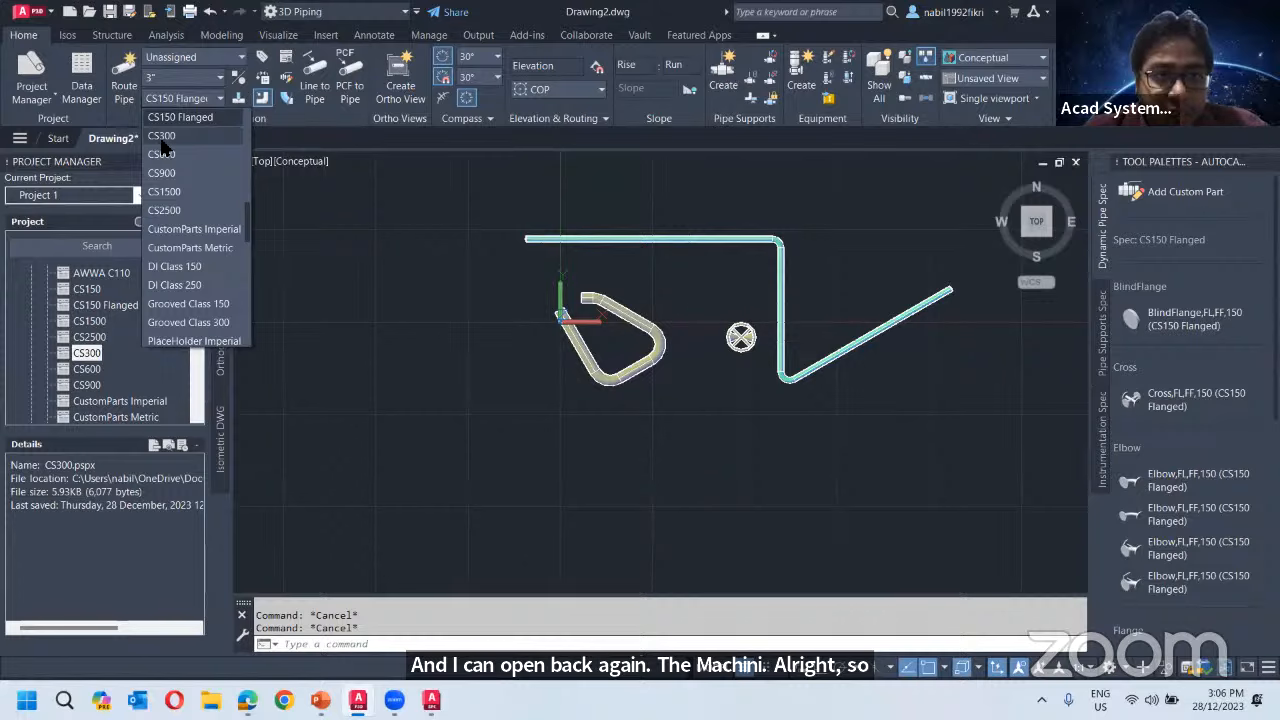
click(161, 139)
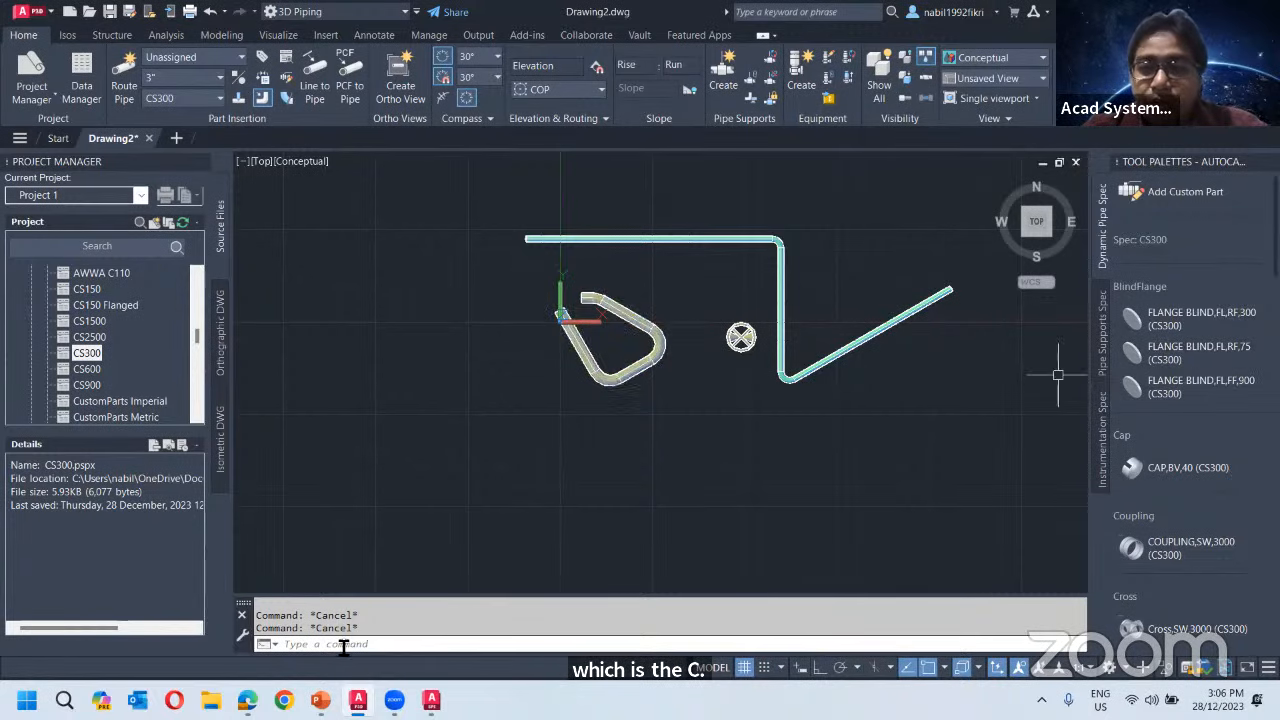
Switch to the Spec Editor, select the 1/2"-24" RF, 300 LB lug and stud bolt sets in CS300, and close the editor.
click(431, 700)
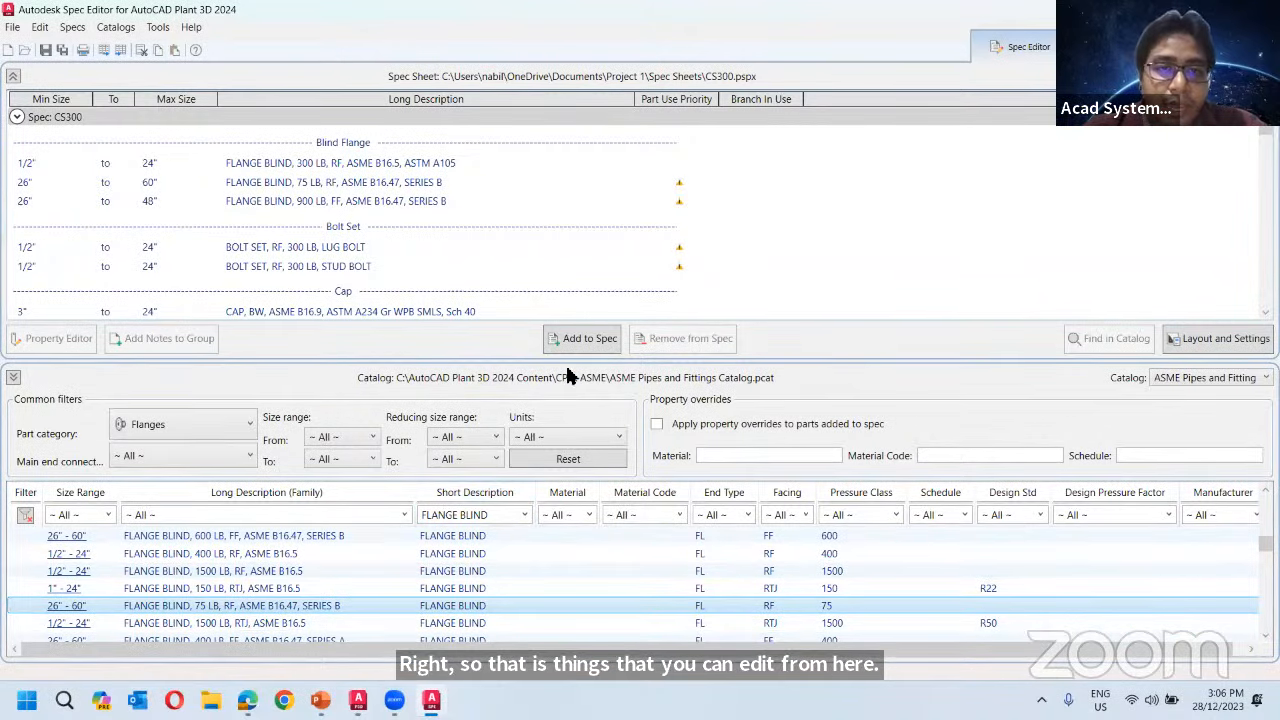
click(335, 205)
click(360, 249)
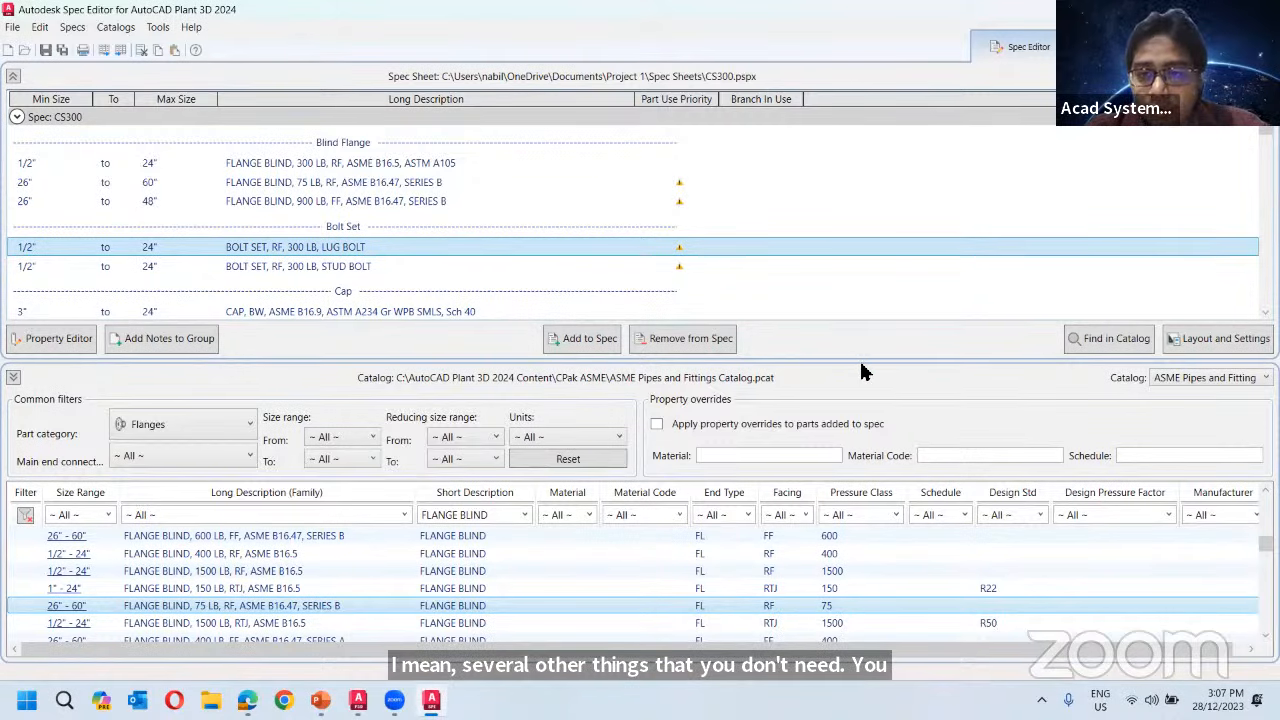
ctrl+click(568, 270)
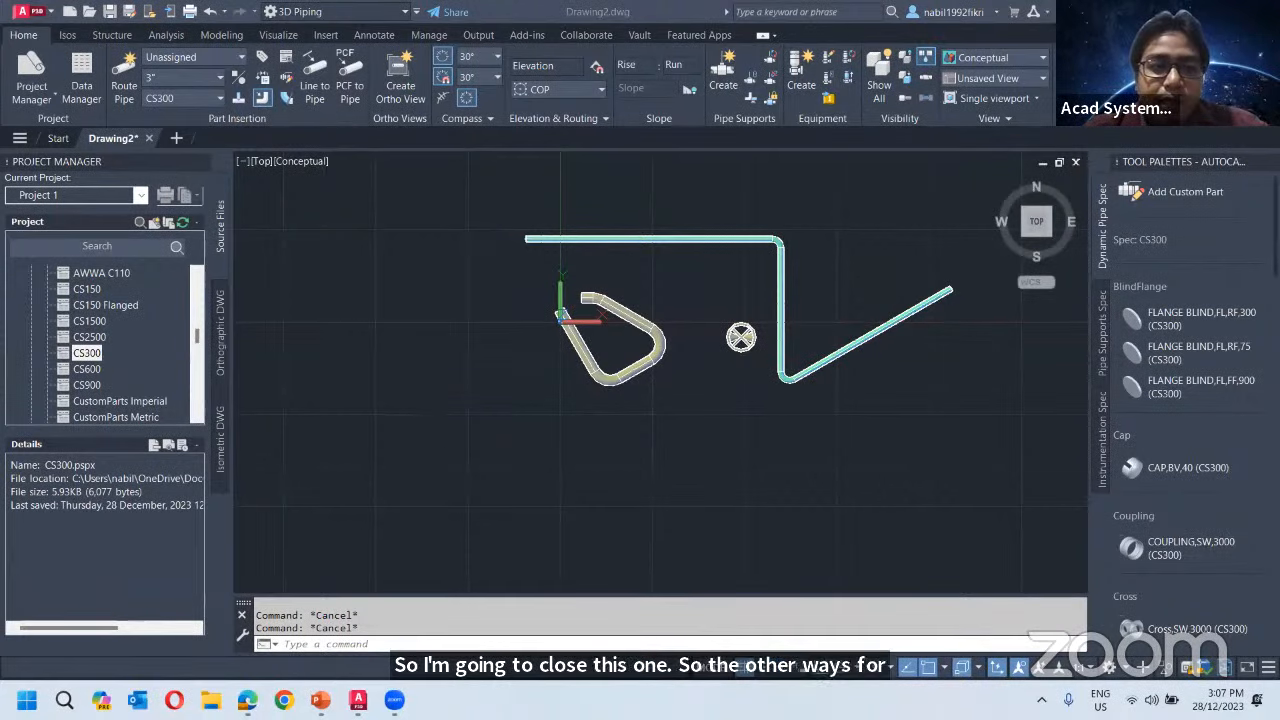
right_click(90, 353)
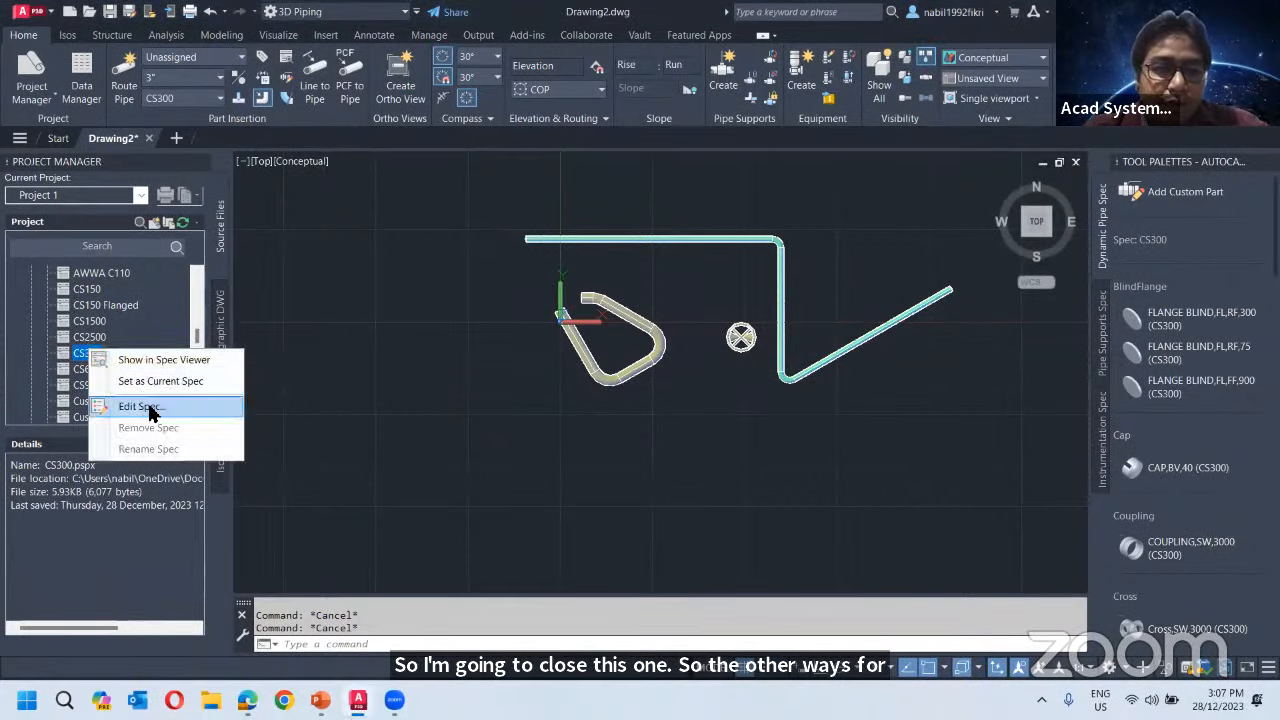
click(523, 437)
click(384, 506)
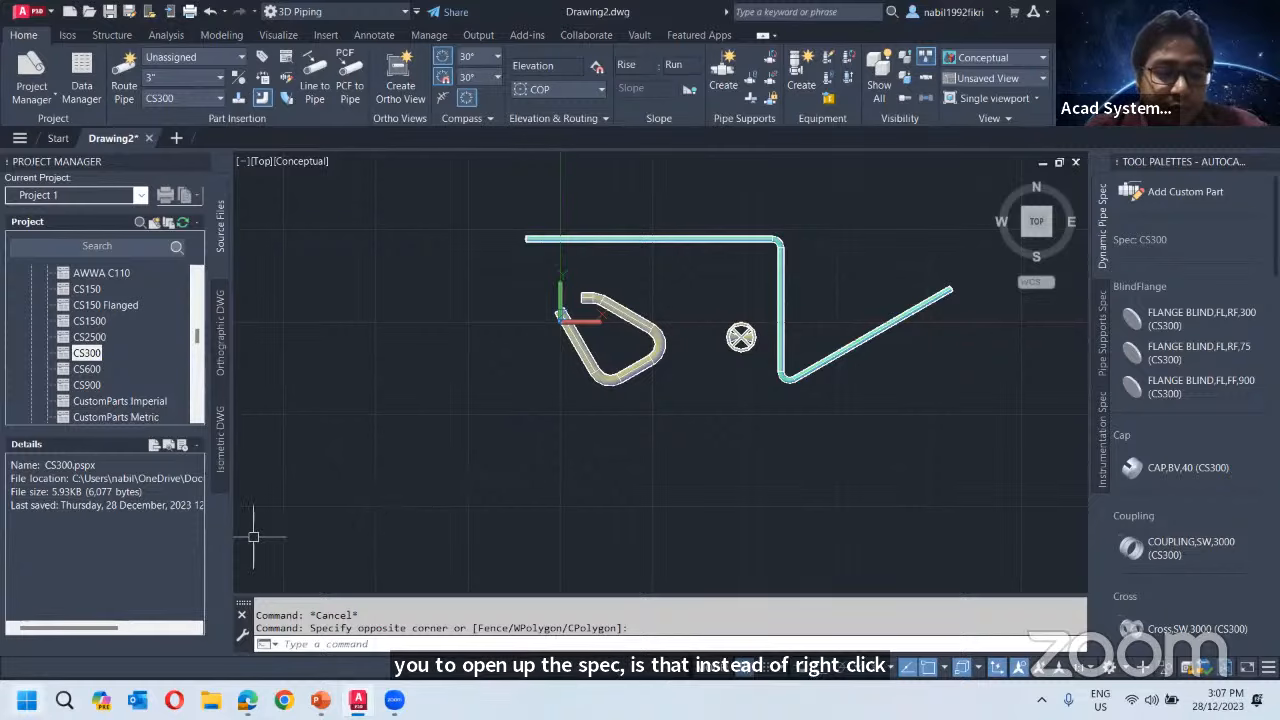
Launch Spec Editor for AutoCAD Plant 3D 2024 - English as a standalone program and dismiss its welcome window.
click(27, 700)
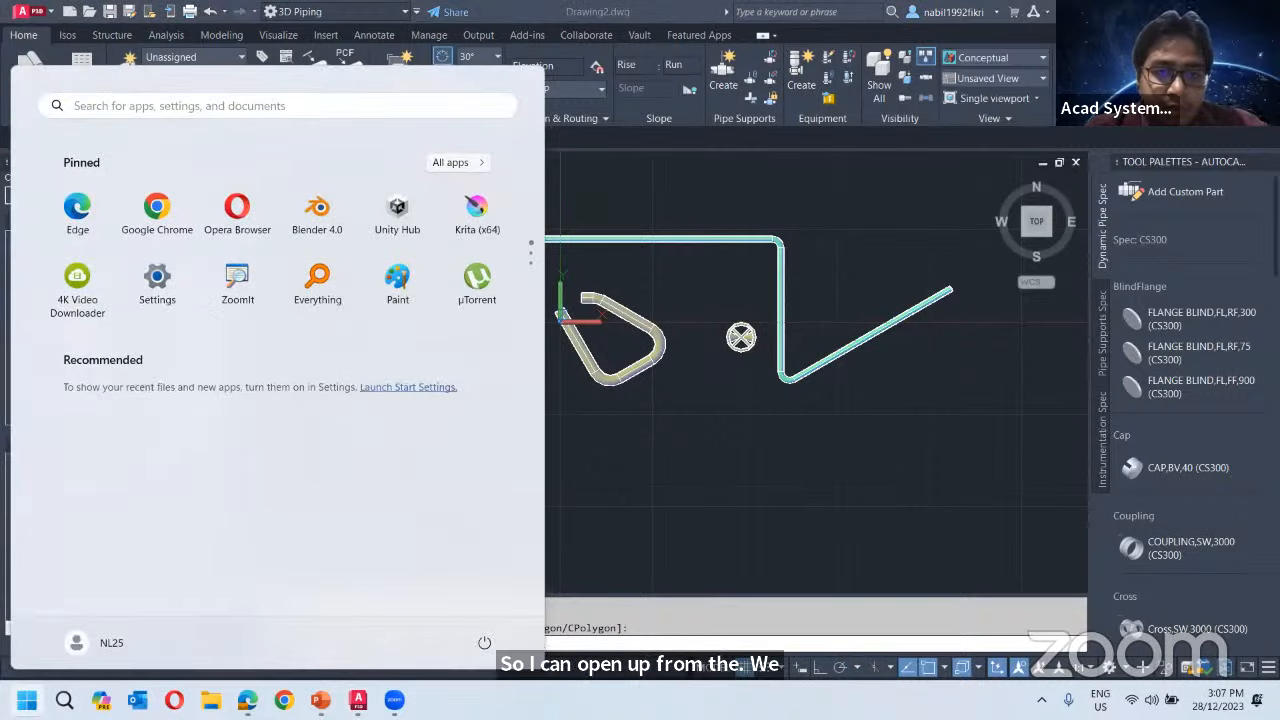
click(451, 166)
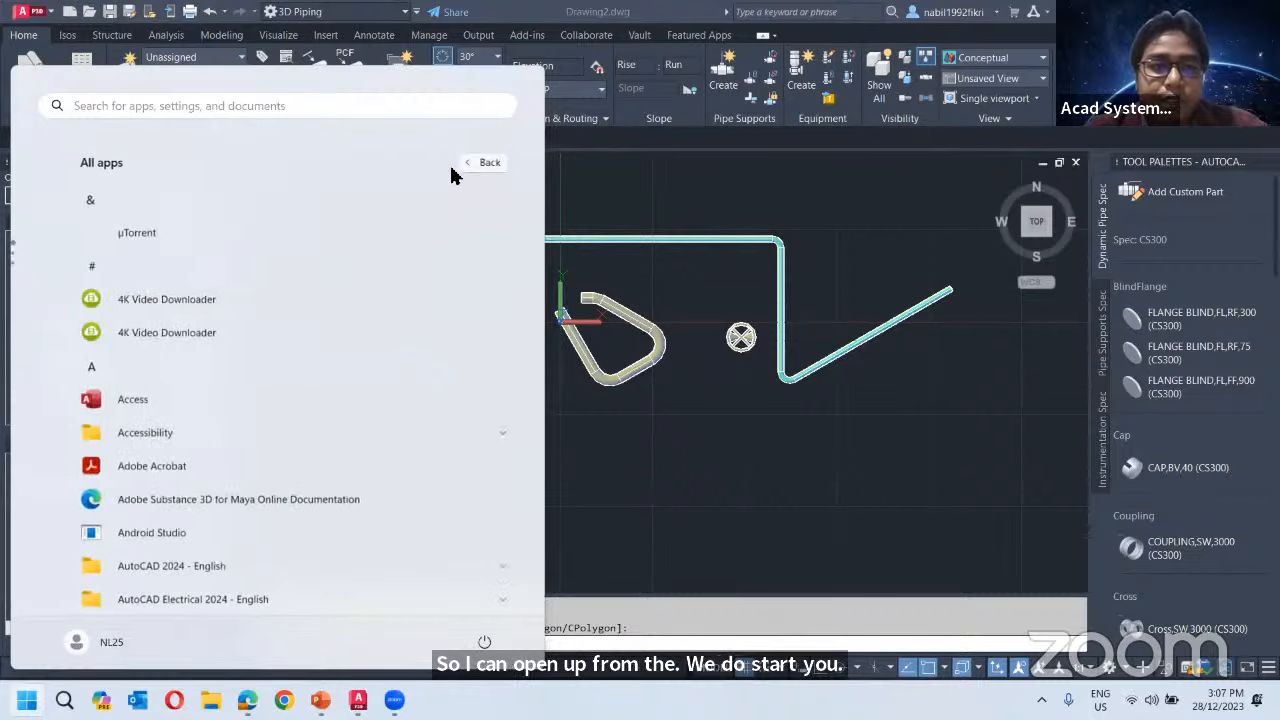
scroll(230, 460, down, 1)
scroll(240, 465, down, 3)
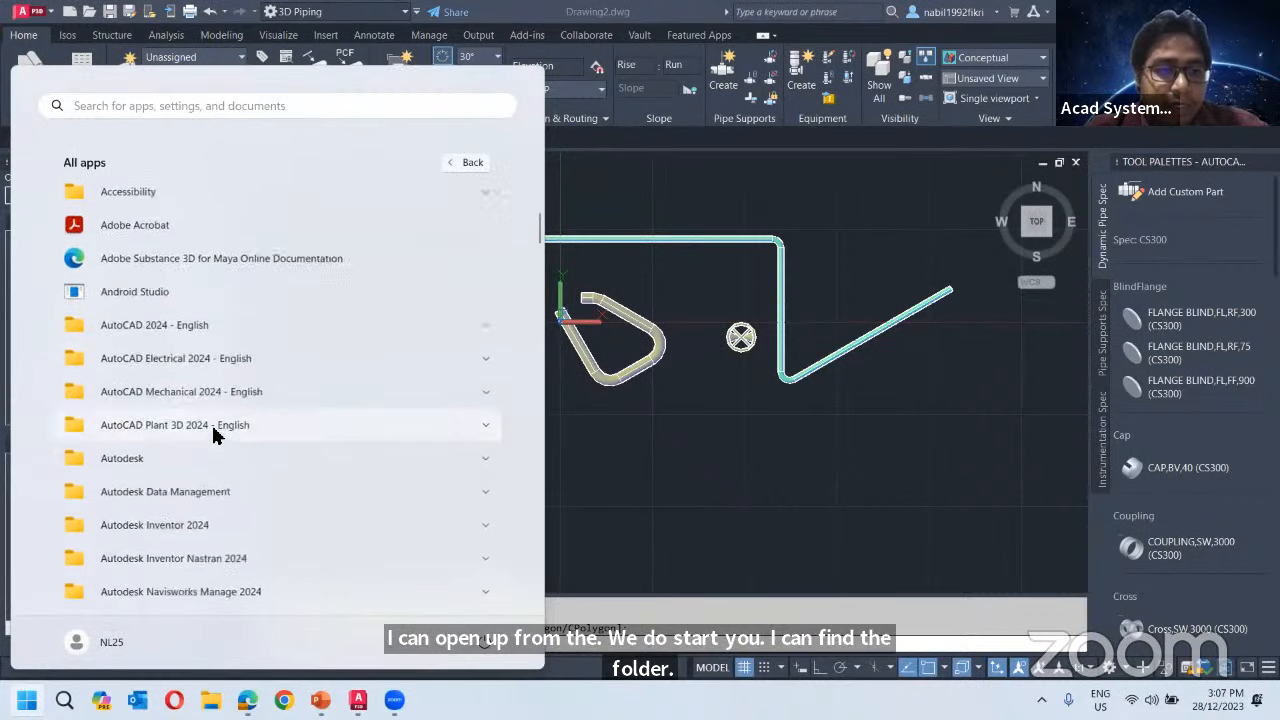
click(188, 410)
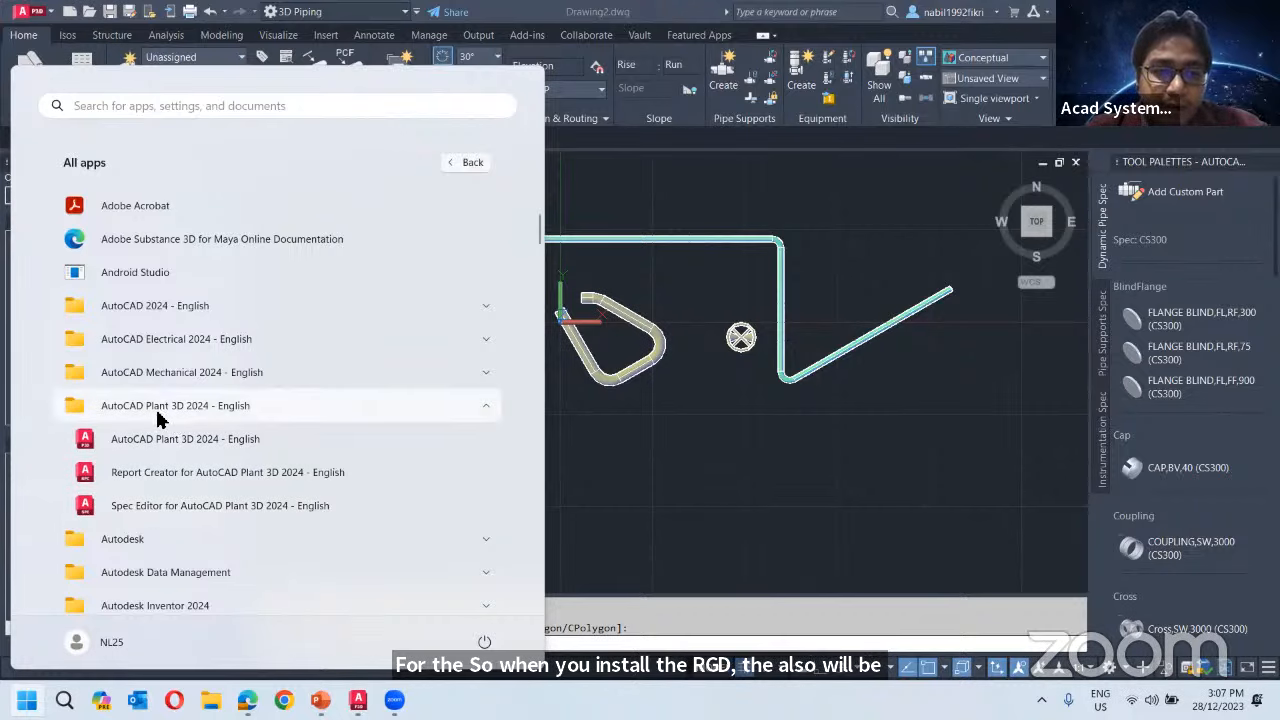
key(super)
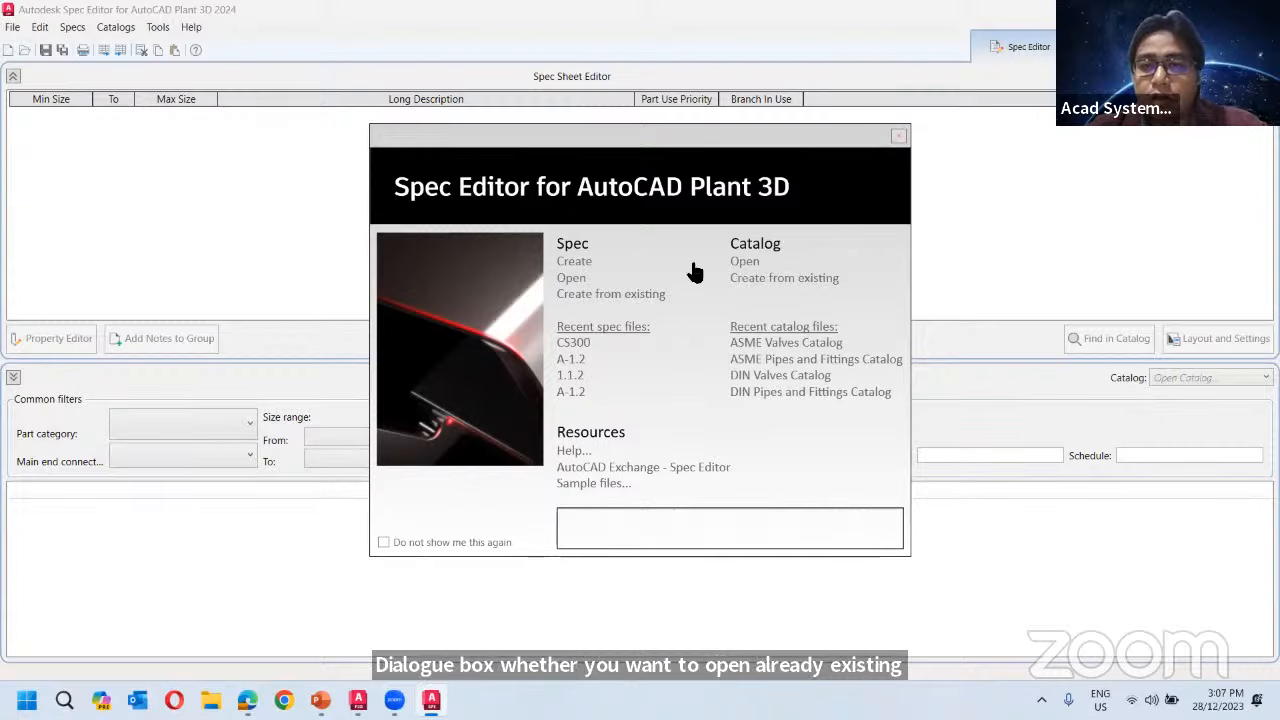
click(898, 137)
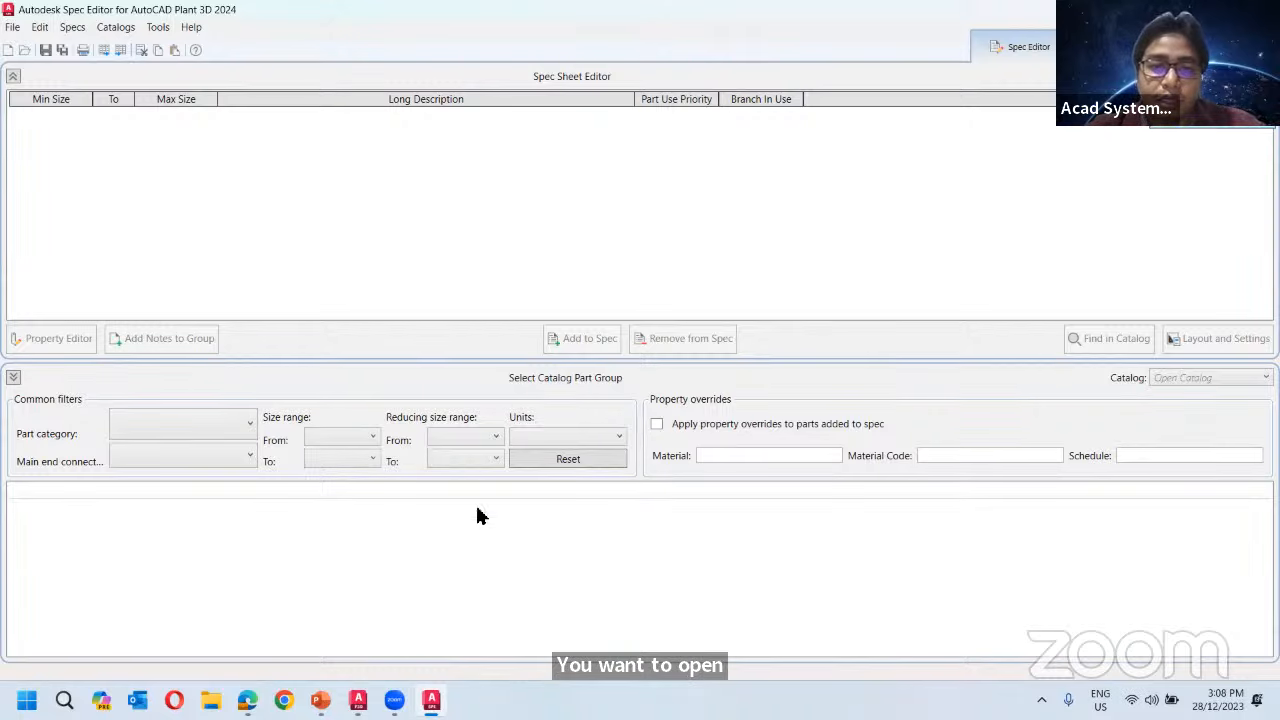
Look at the catalog opening option and the Branch Table Editor, ending back in the Spec Sheet Editor.
click(1160, 380)
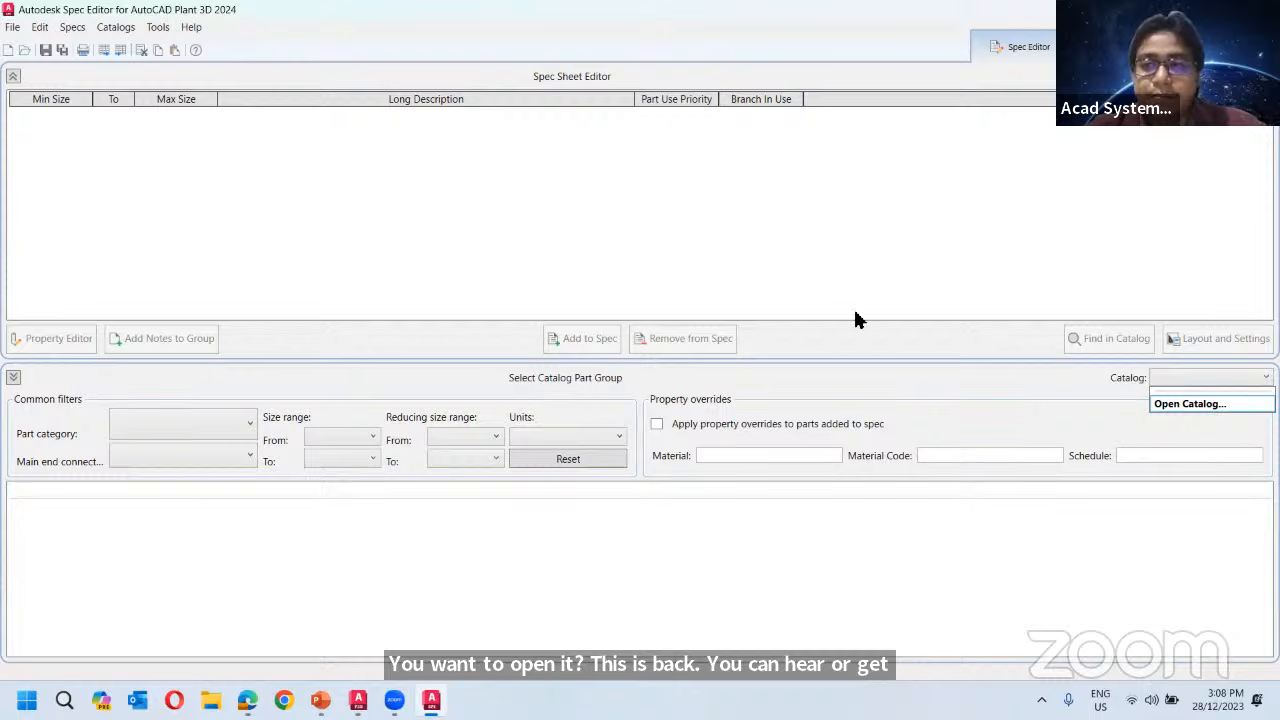
click(975, 227)
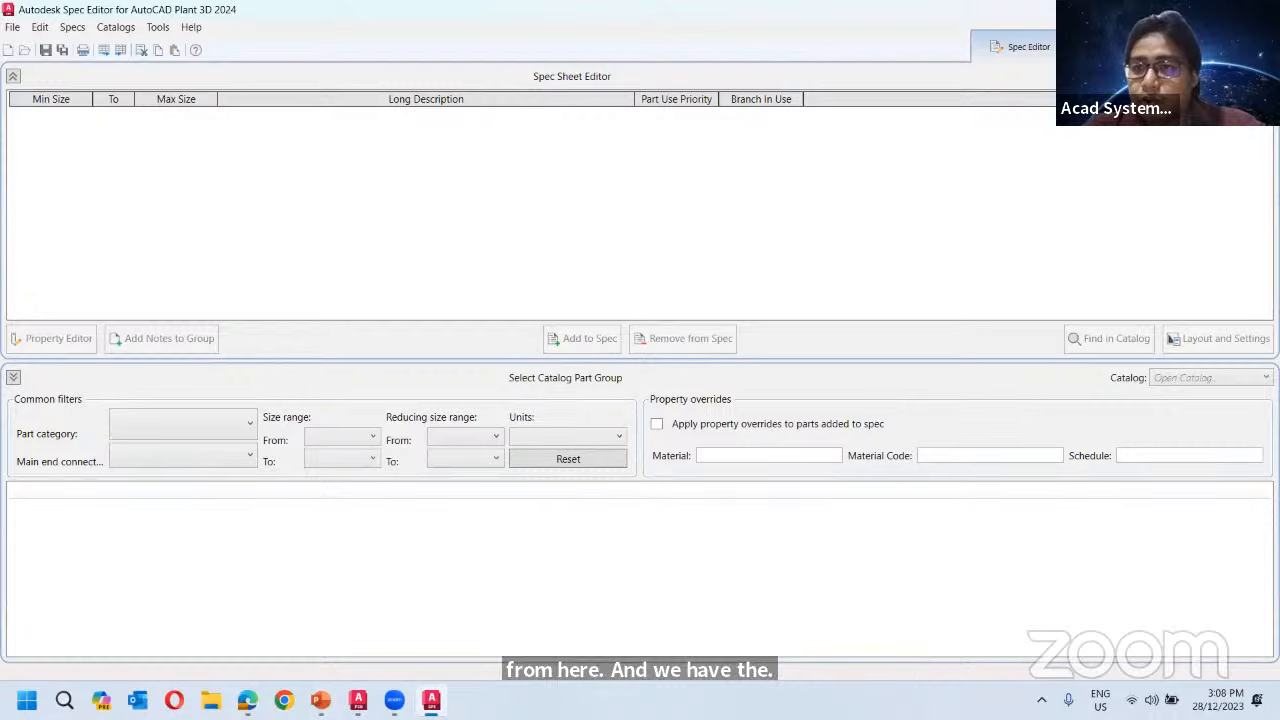
click(1112, 47)
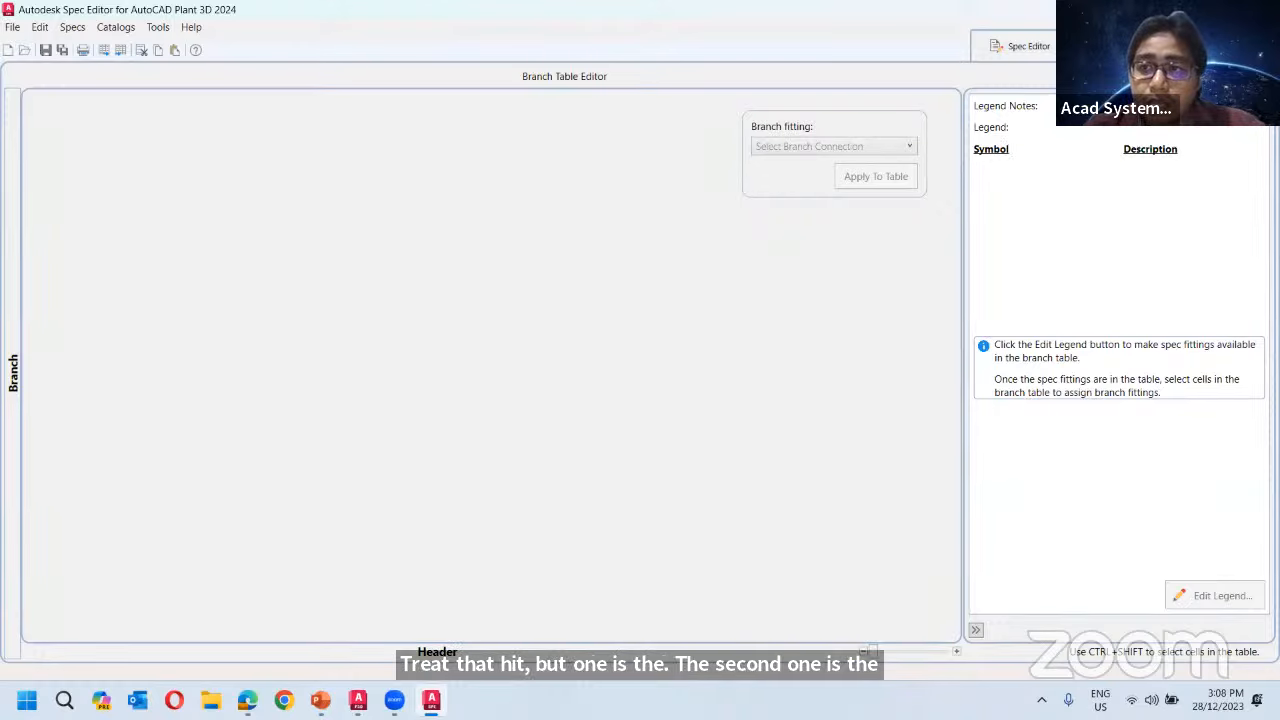
click(1218, 47)
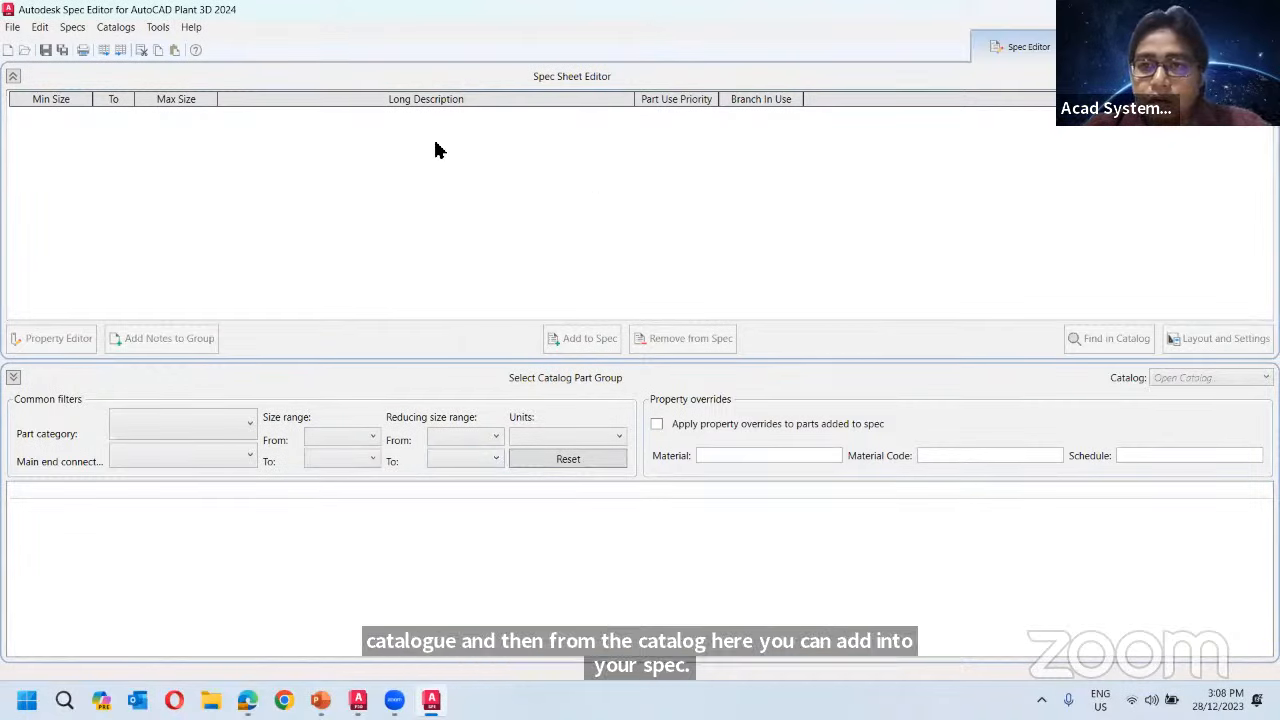
Start creating a new spec from scratch and browse for its save location.
click(13, 29)
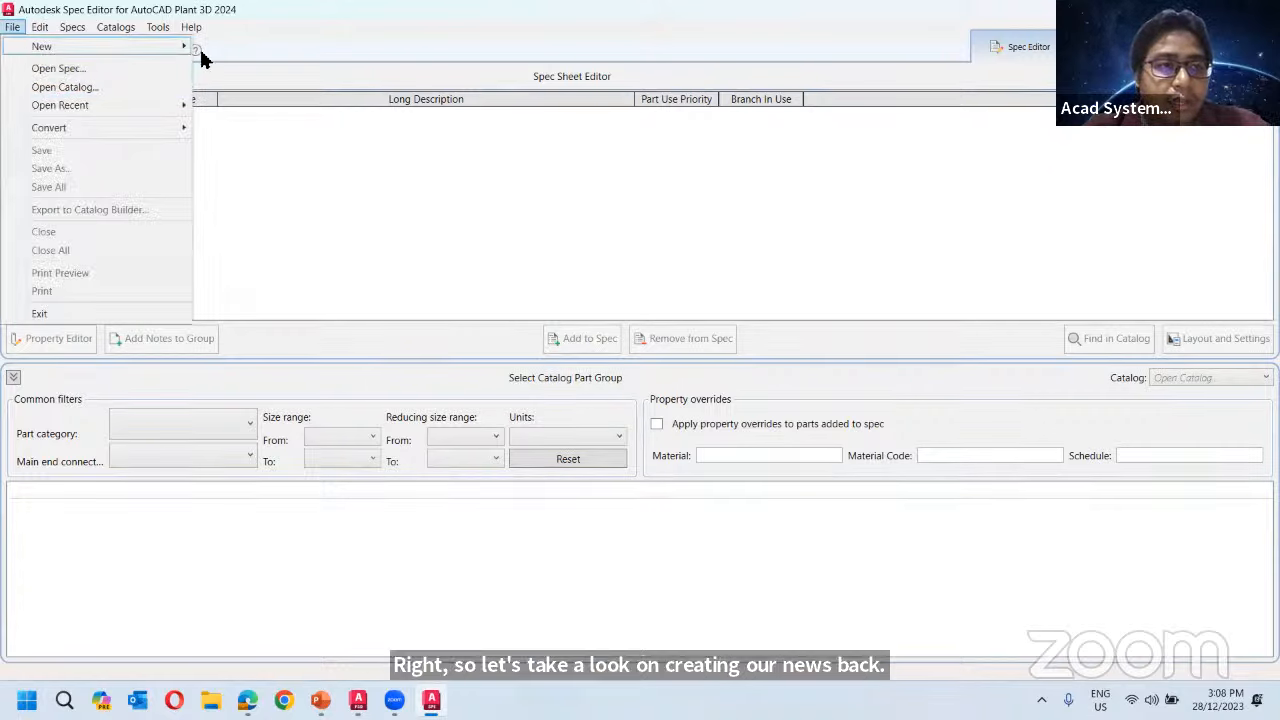
mouse_move(183, 46)
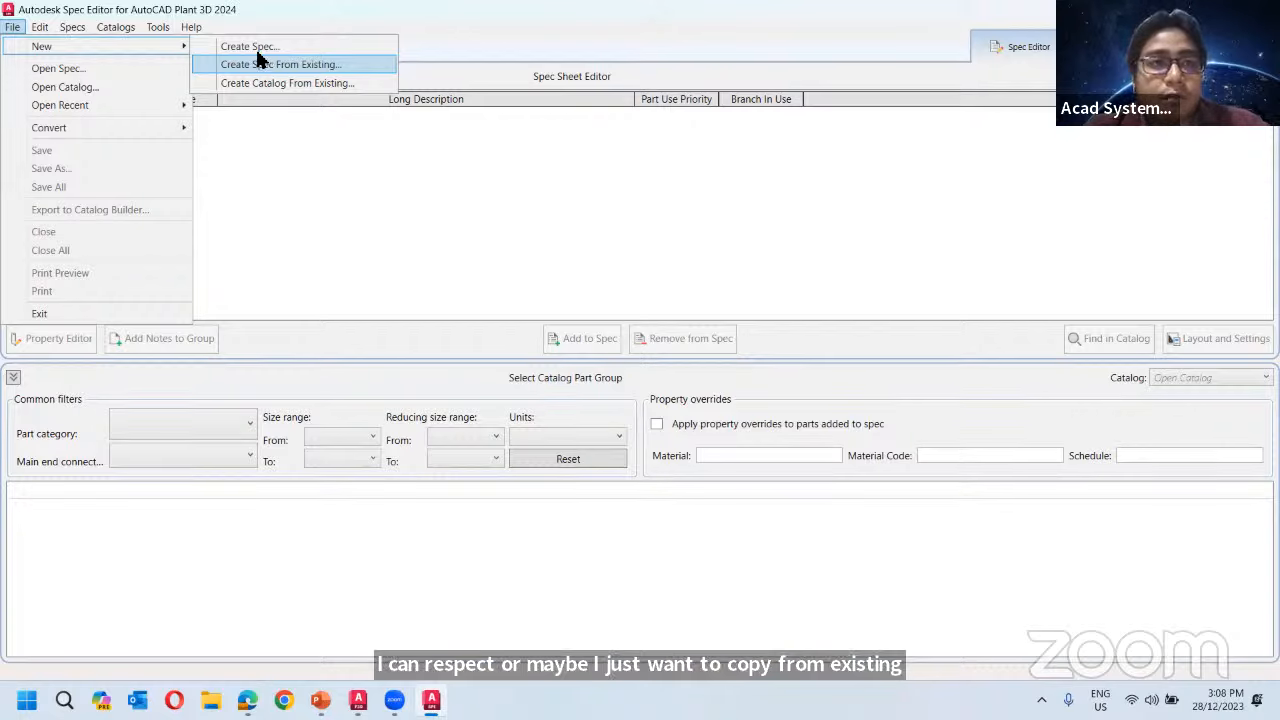
key(Return)
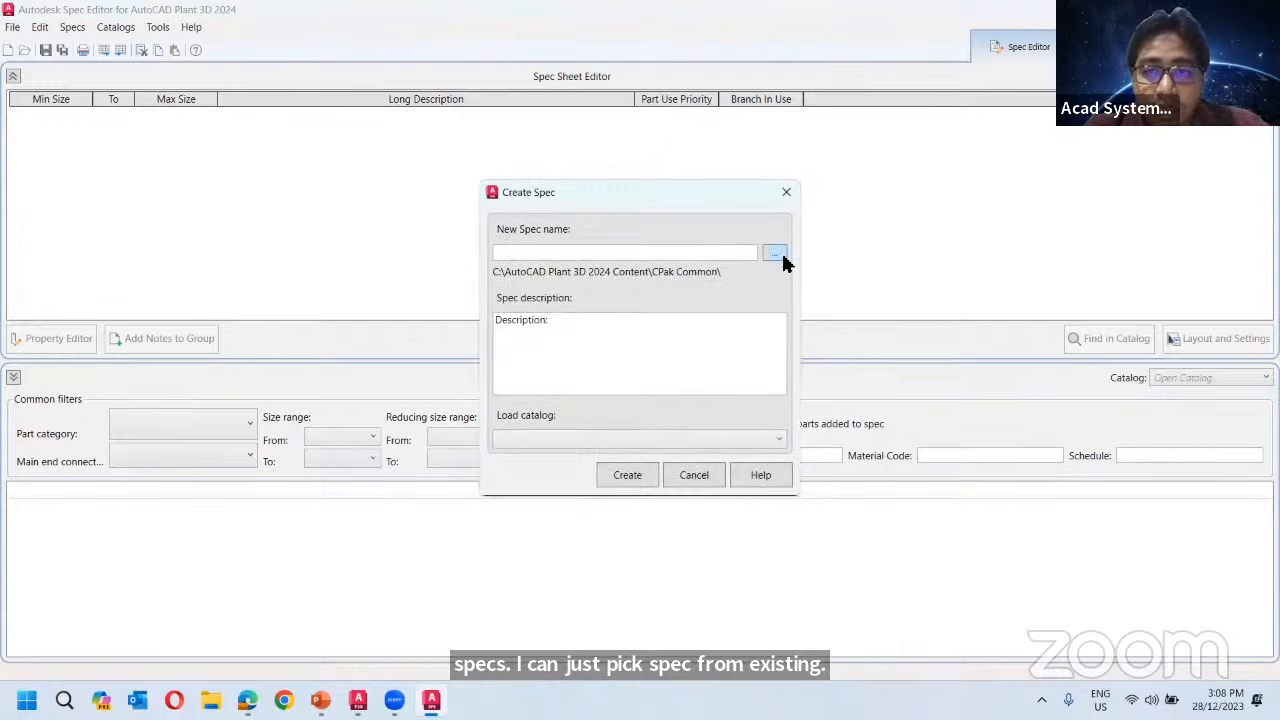
click(776, 256)
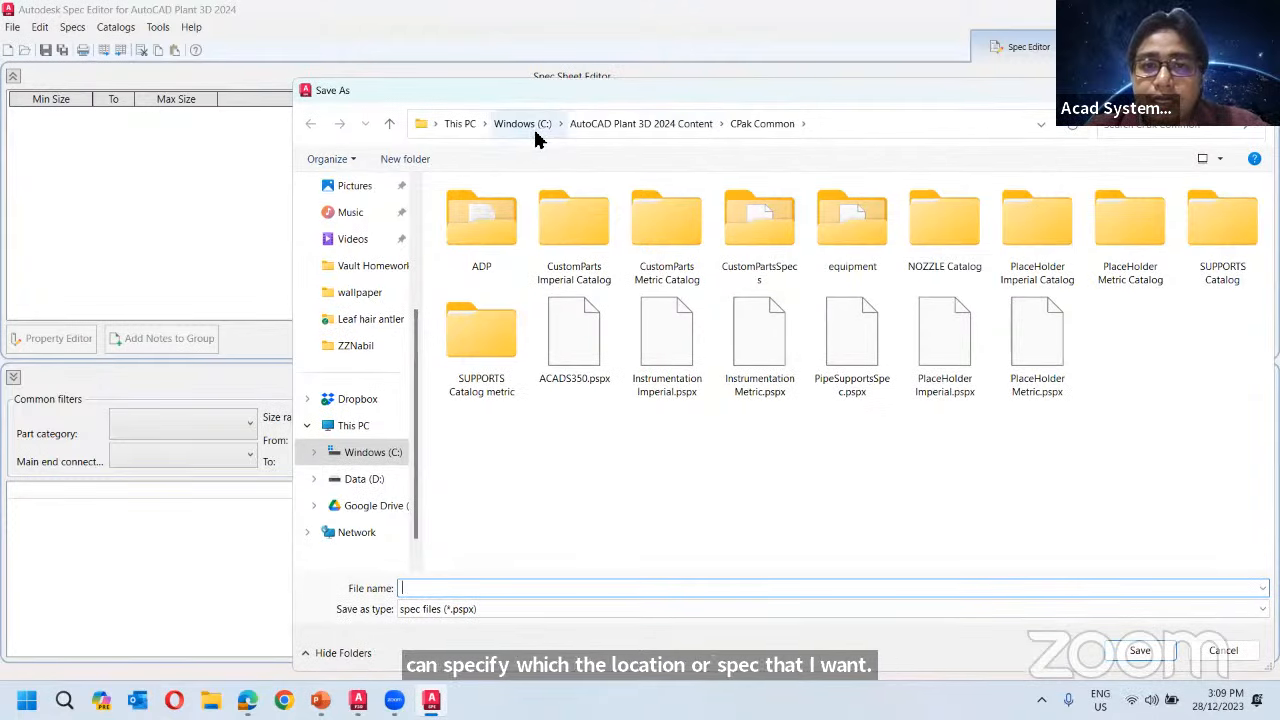
Examine the CPak folders inside the AutoCAD Plant 3D 2024 Content folder, including CPak AWWA.
click(650, 127)
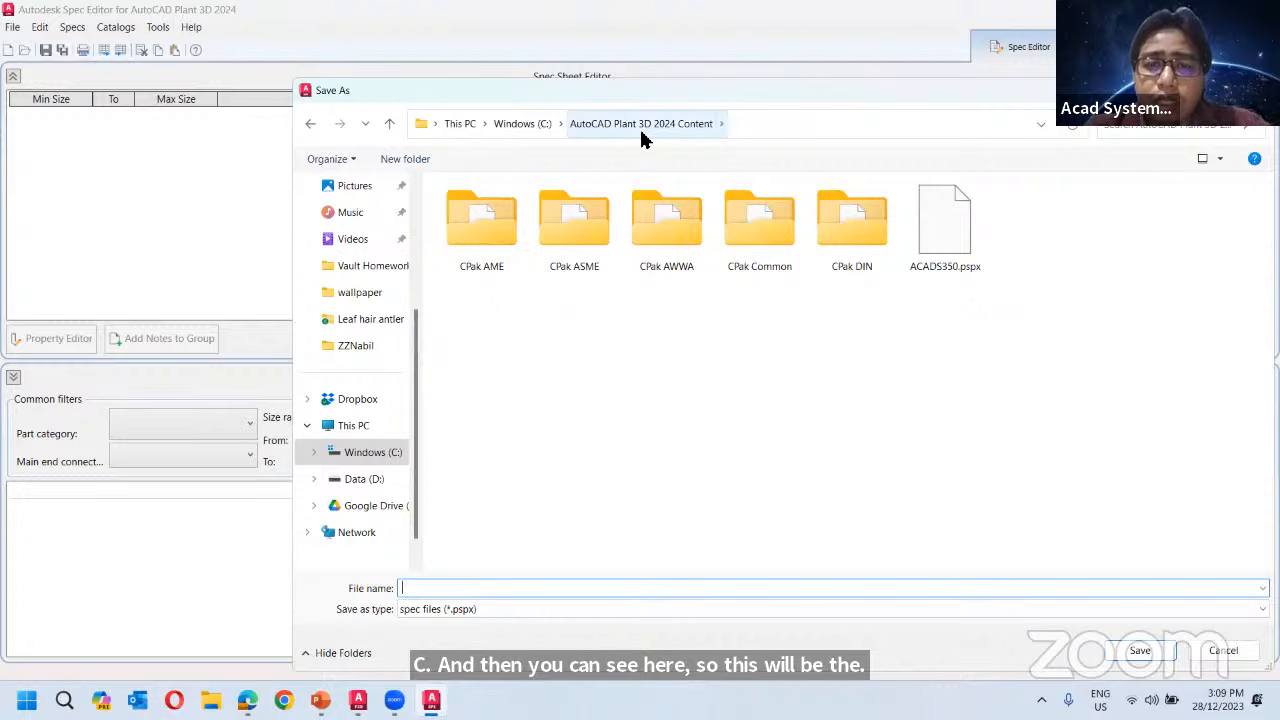
click(514, 128)
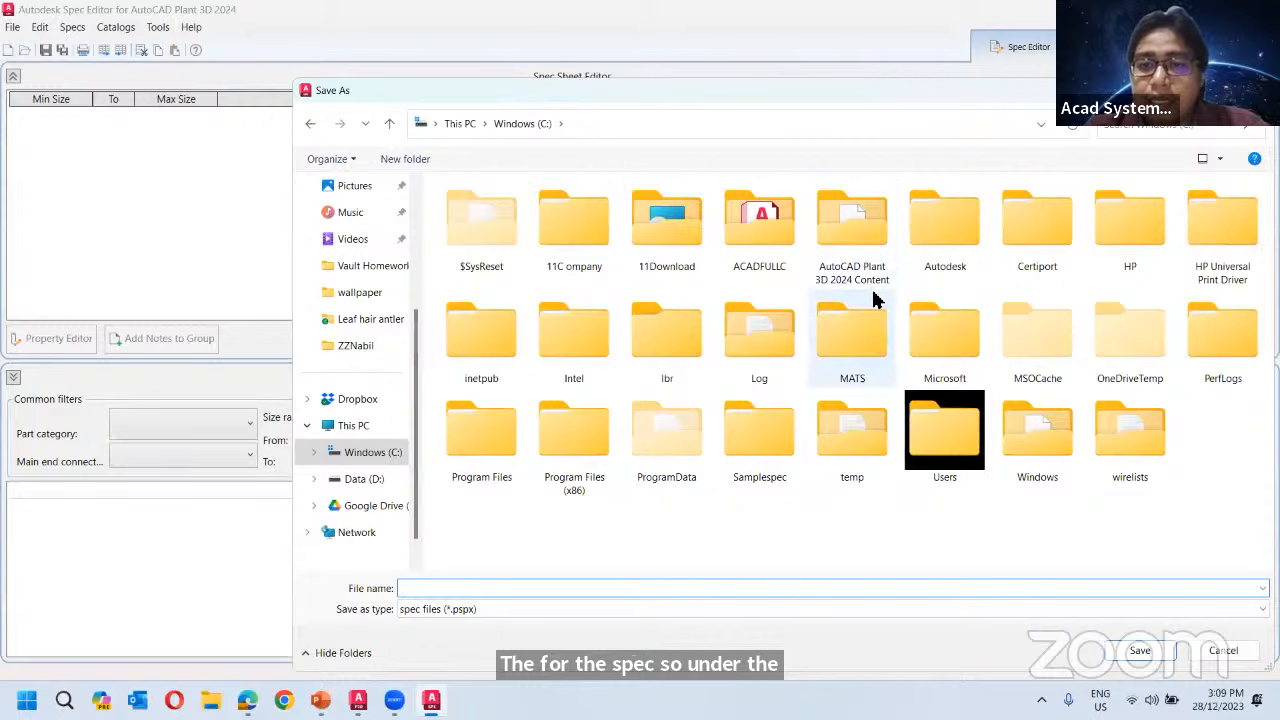
double_click(843, 226)
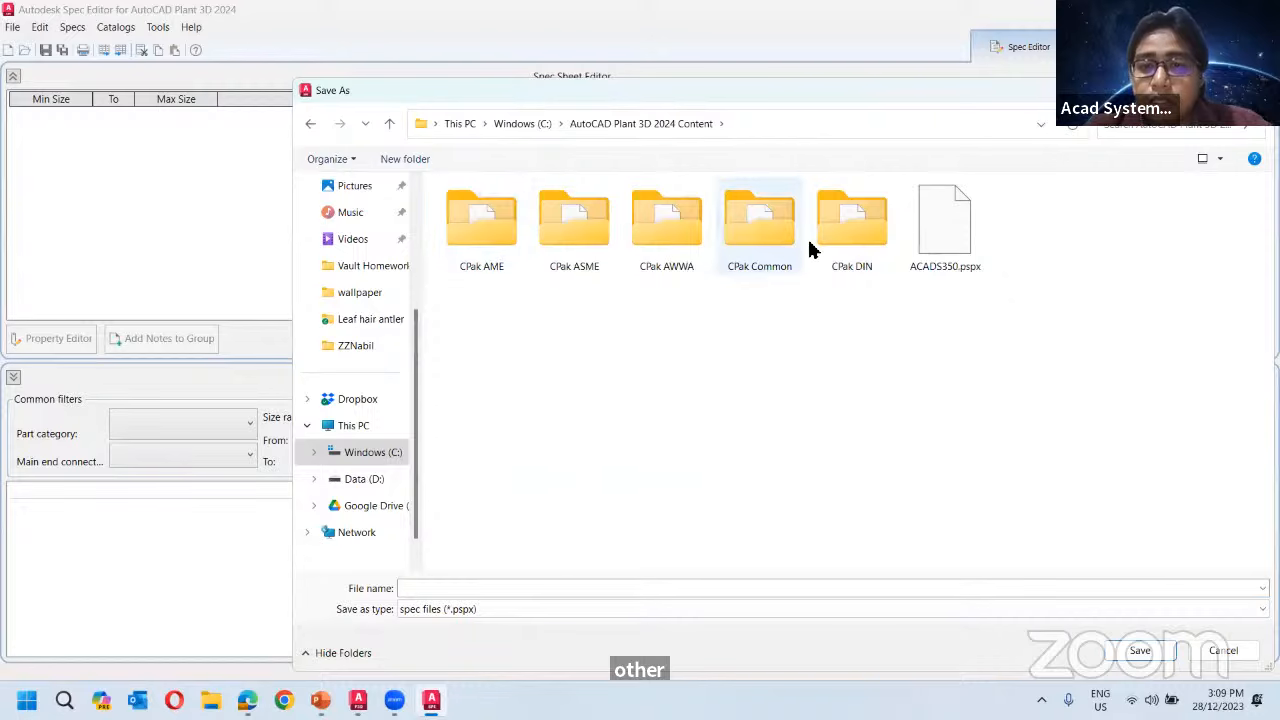
double_click(698, 245)
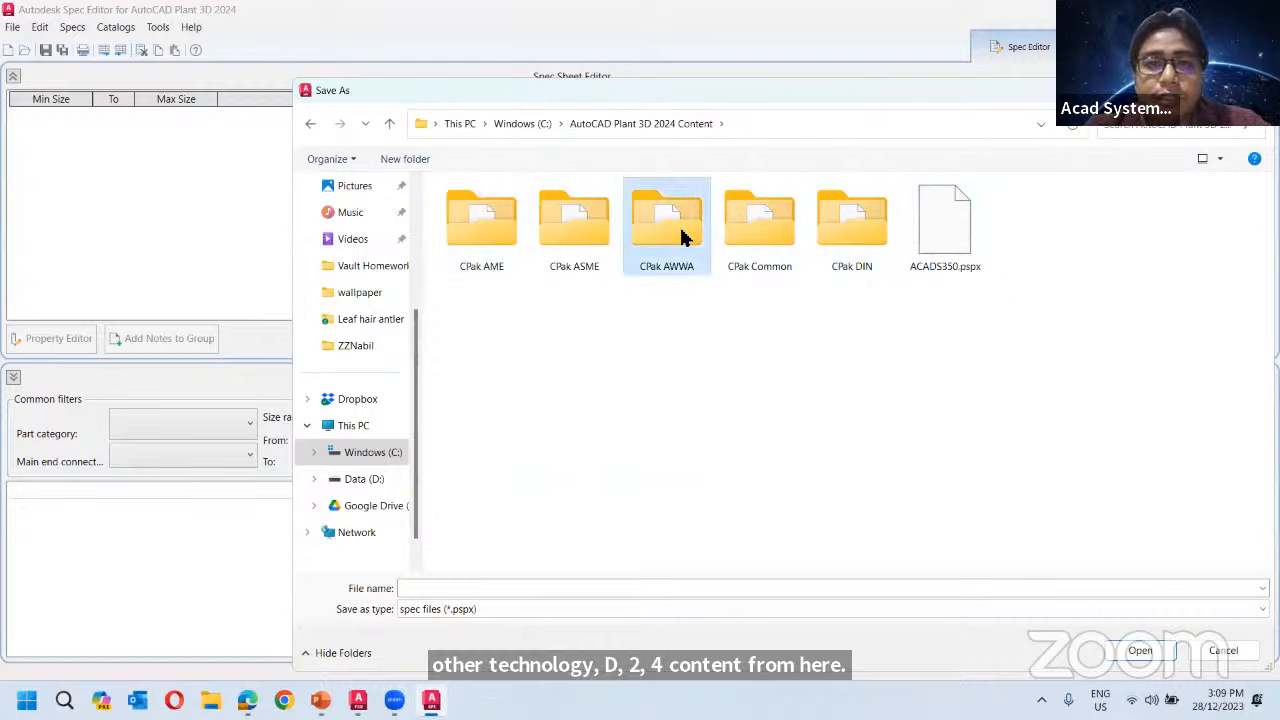
click(645, 123)
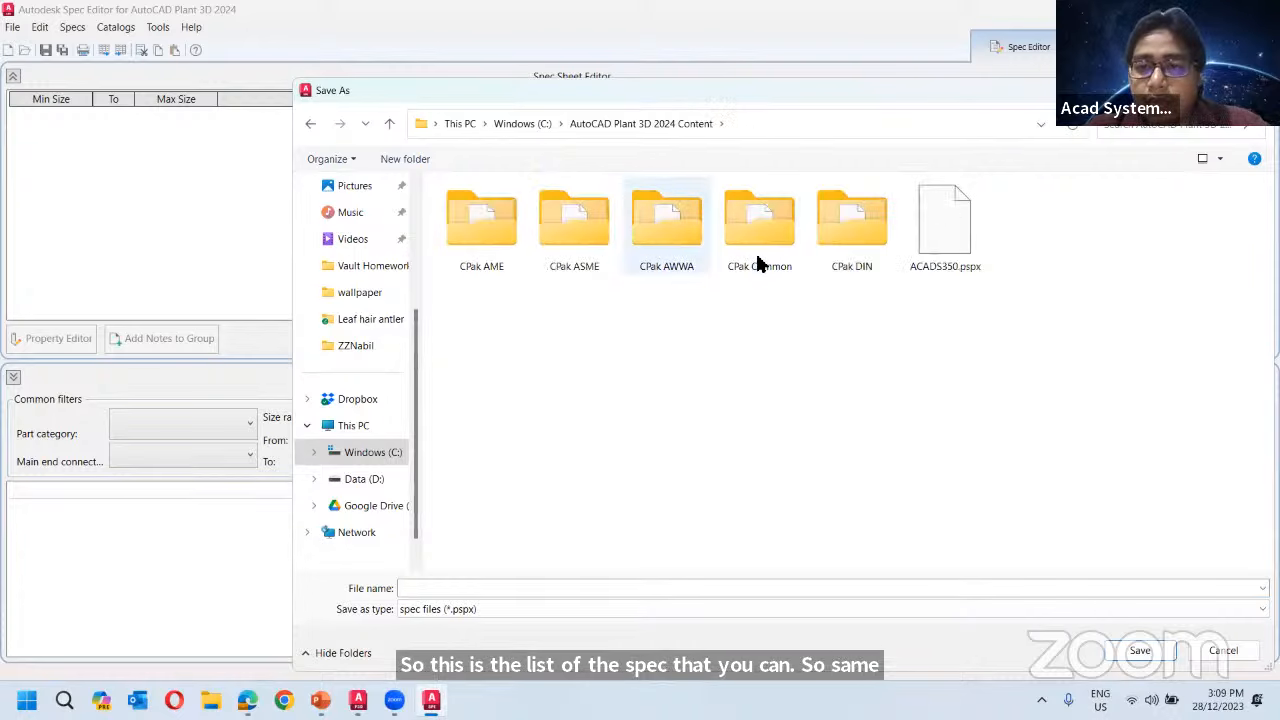
Set the new spec file to A-1.0.1 in the folder C:\Samplespec\spec sheets.
click(506, 125)
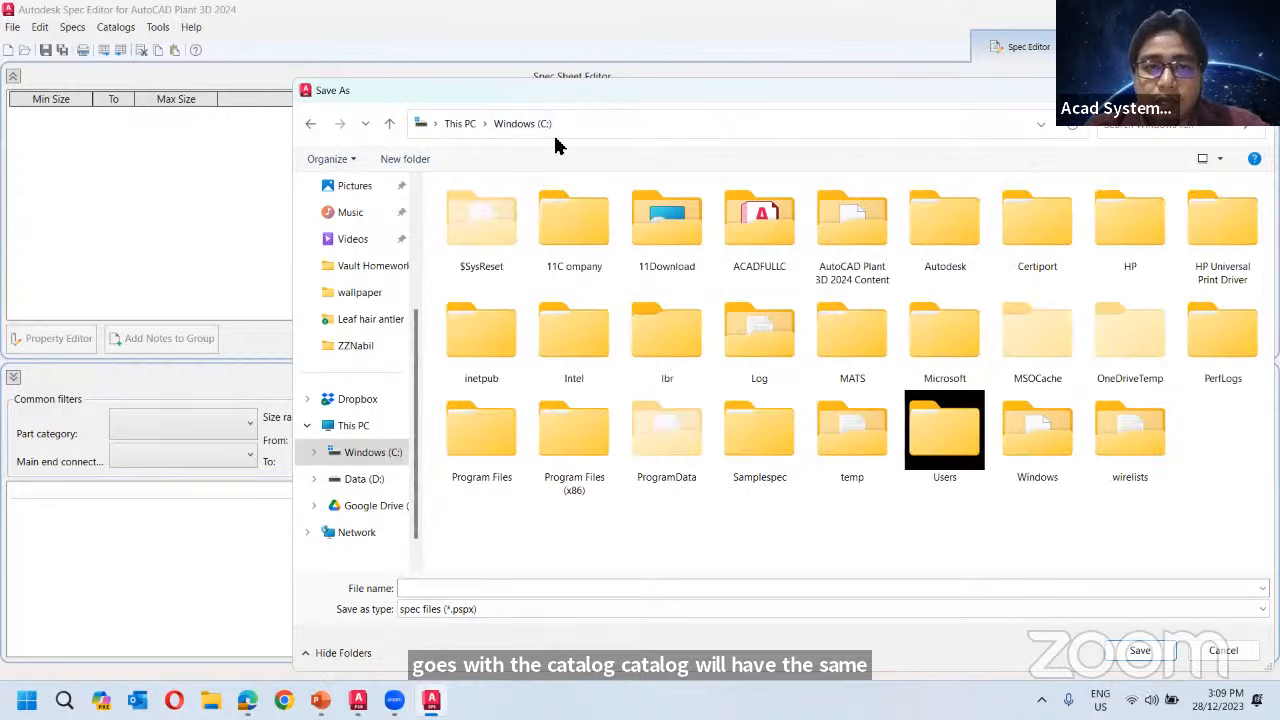
double_click(748, 450)
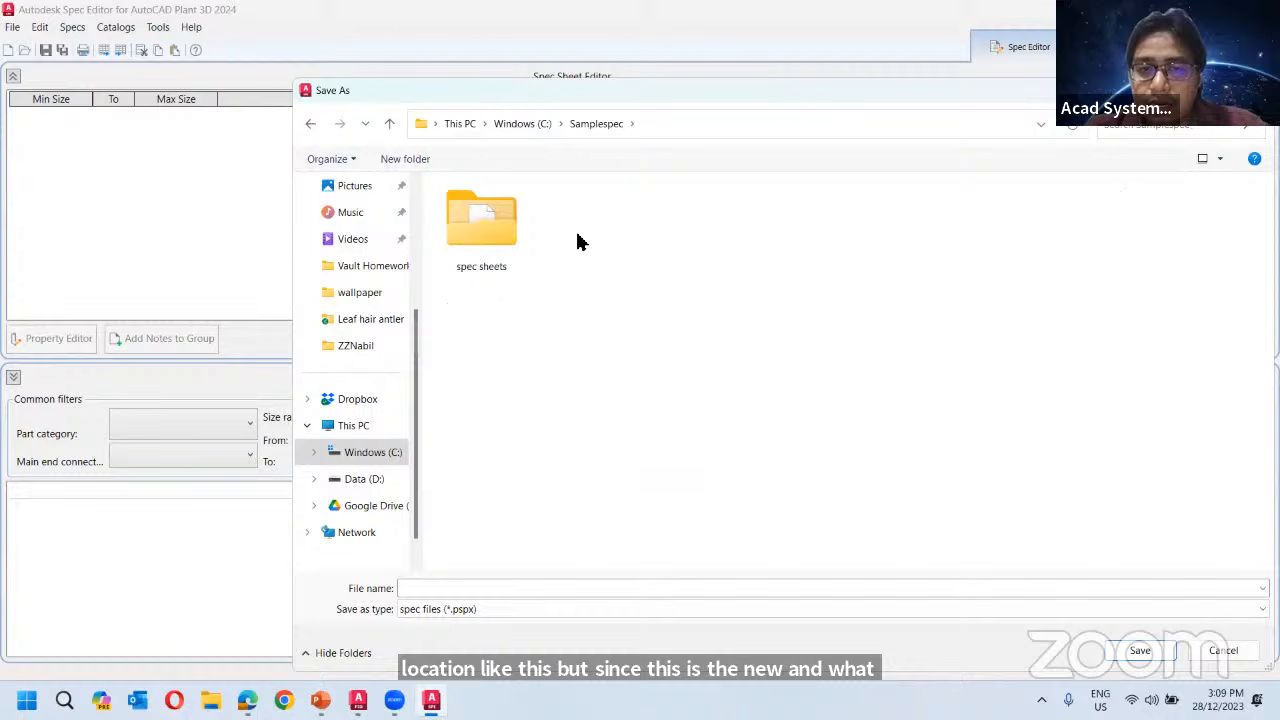
double_click(505, 250)
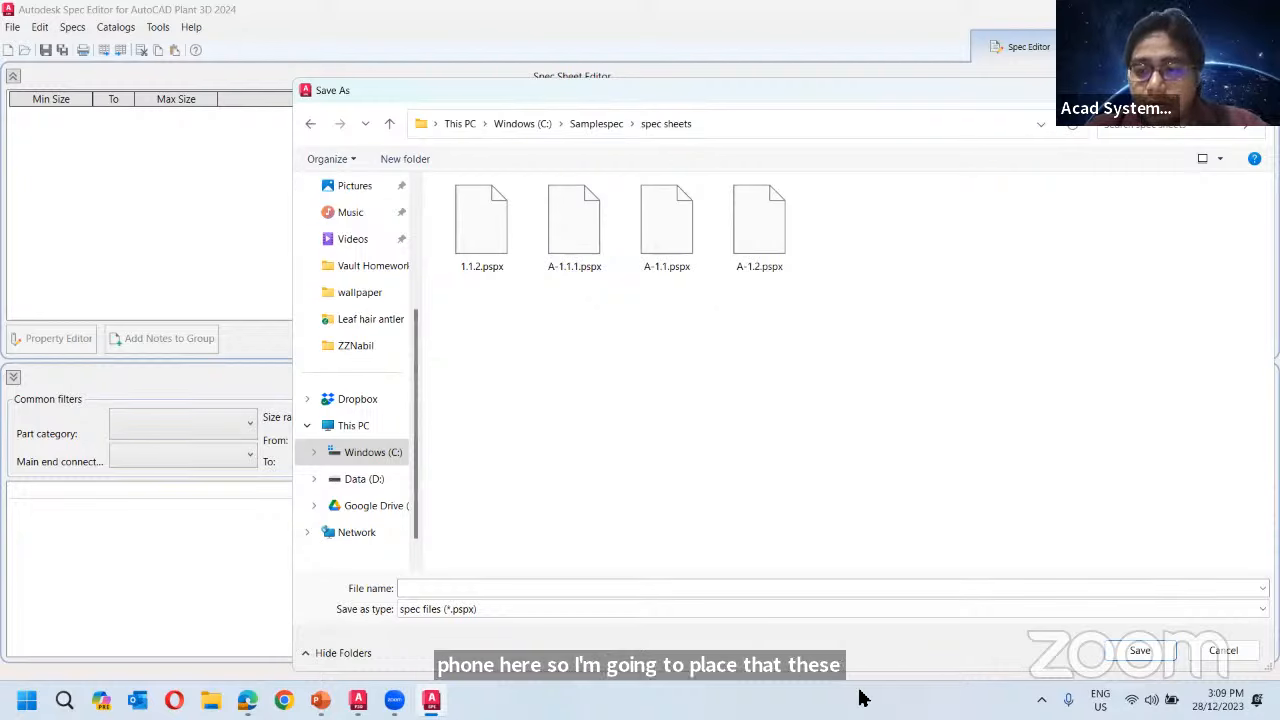
click(596, 583)
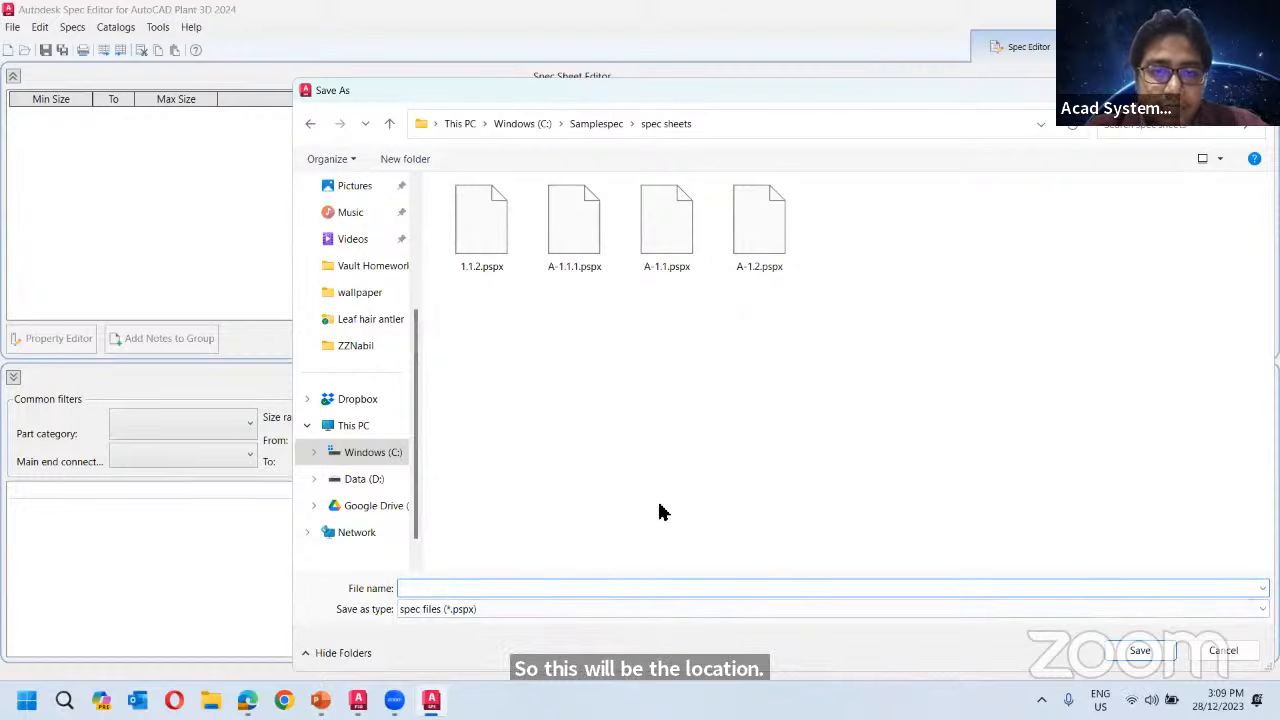
text(A)
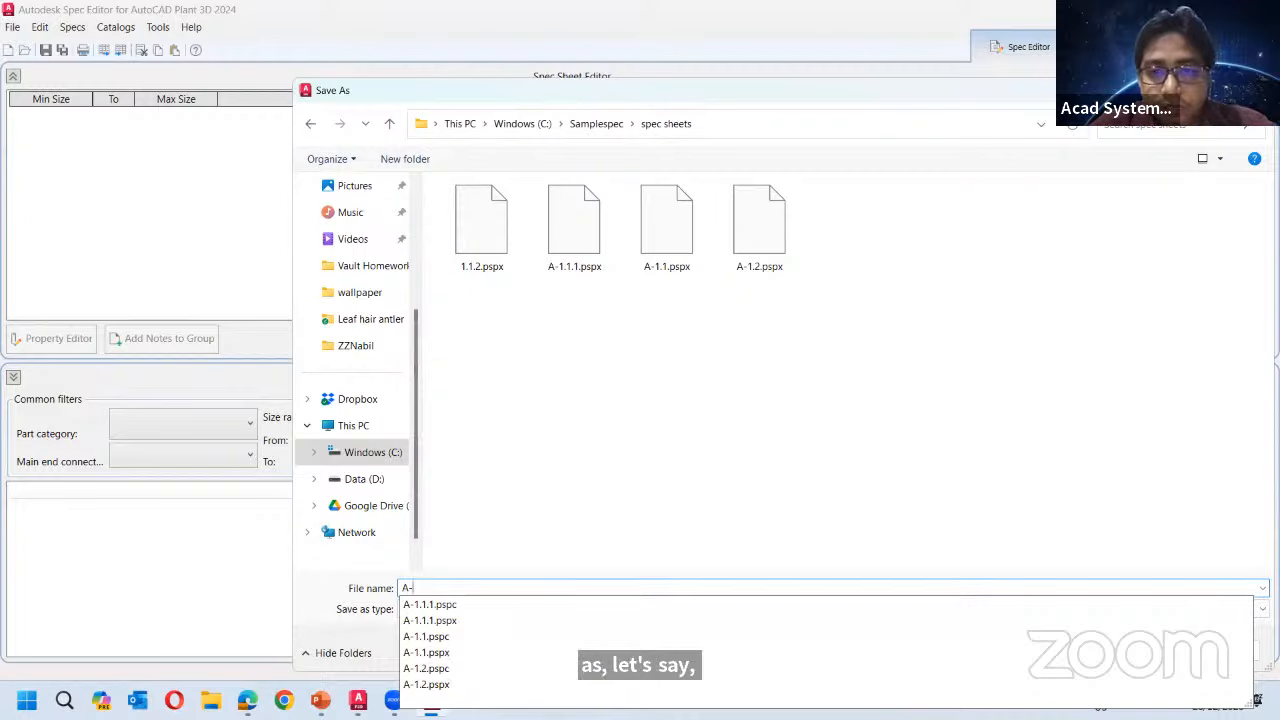
text(-1.0.1)
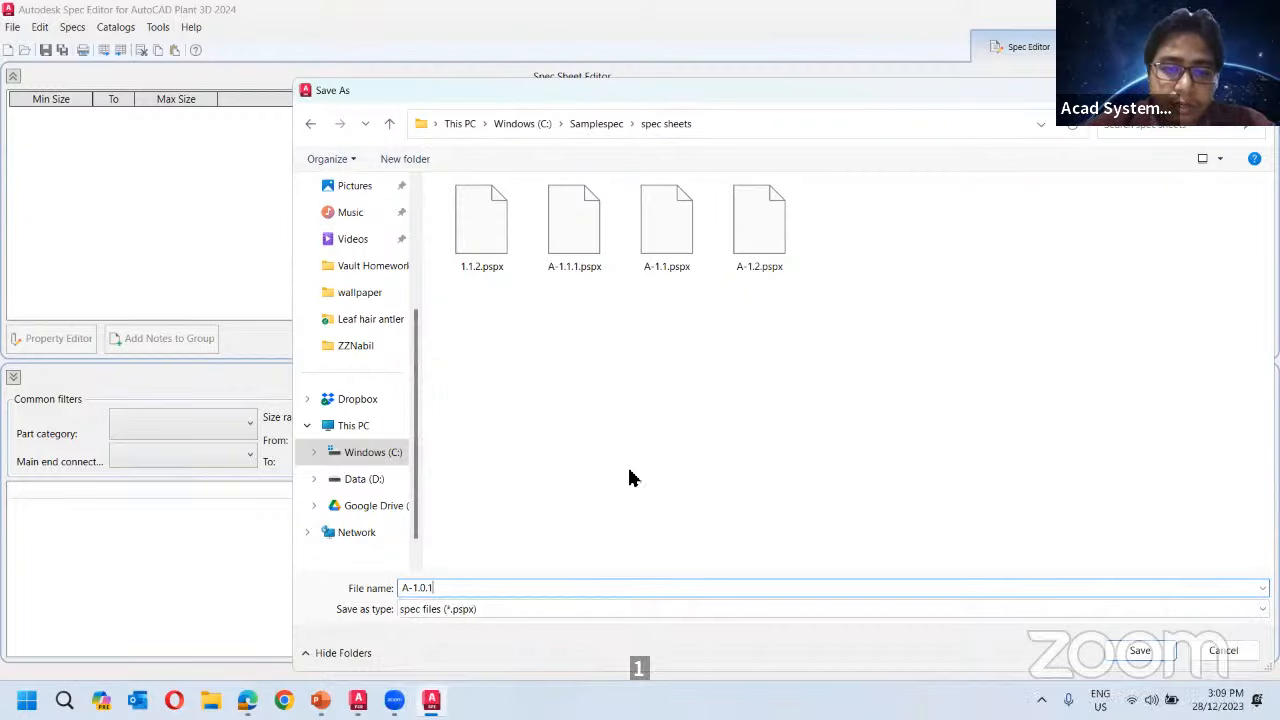
click(1135, 651)
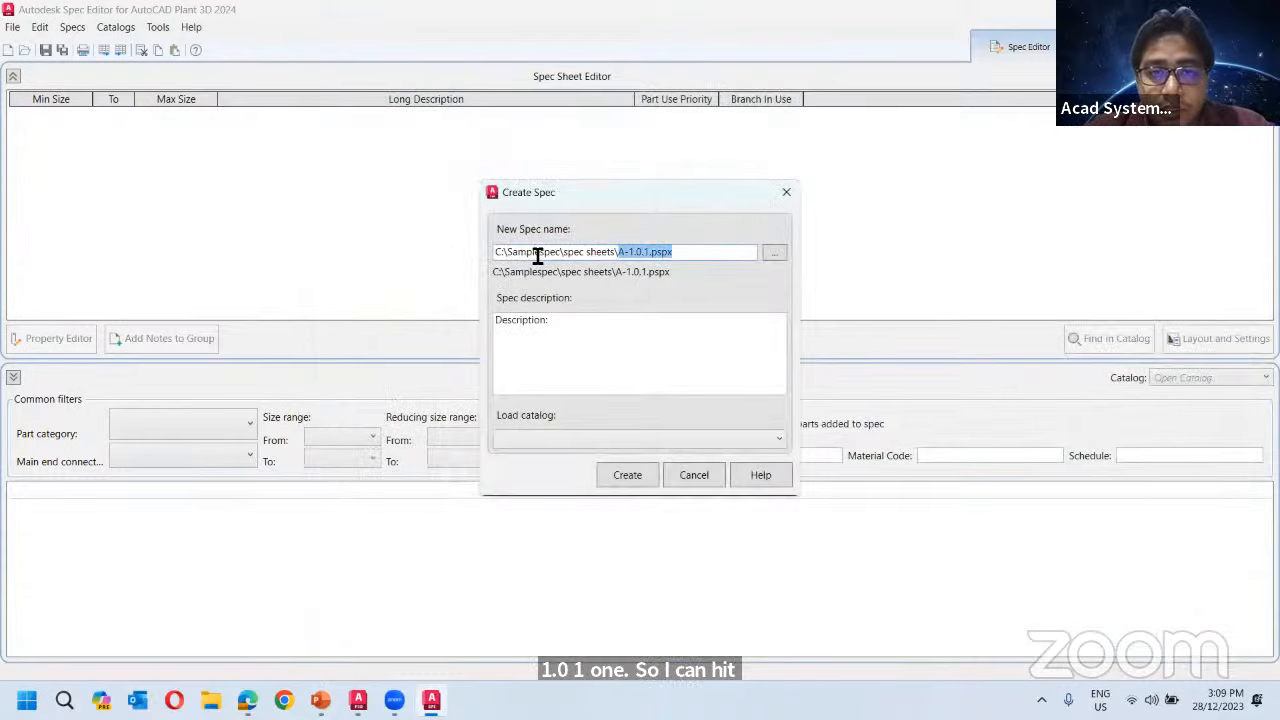
Add "Free Online Lesson" on a new line of the A-1.0.1 spec's description.
drag(537, 255, 619, 254)
click(672, 255)
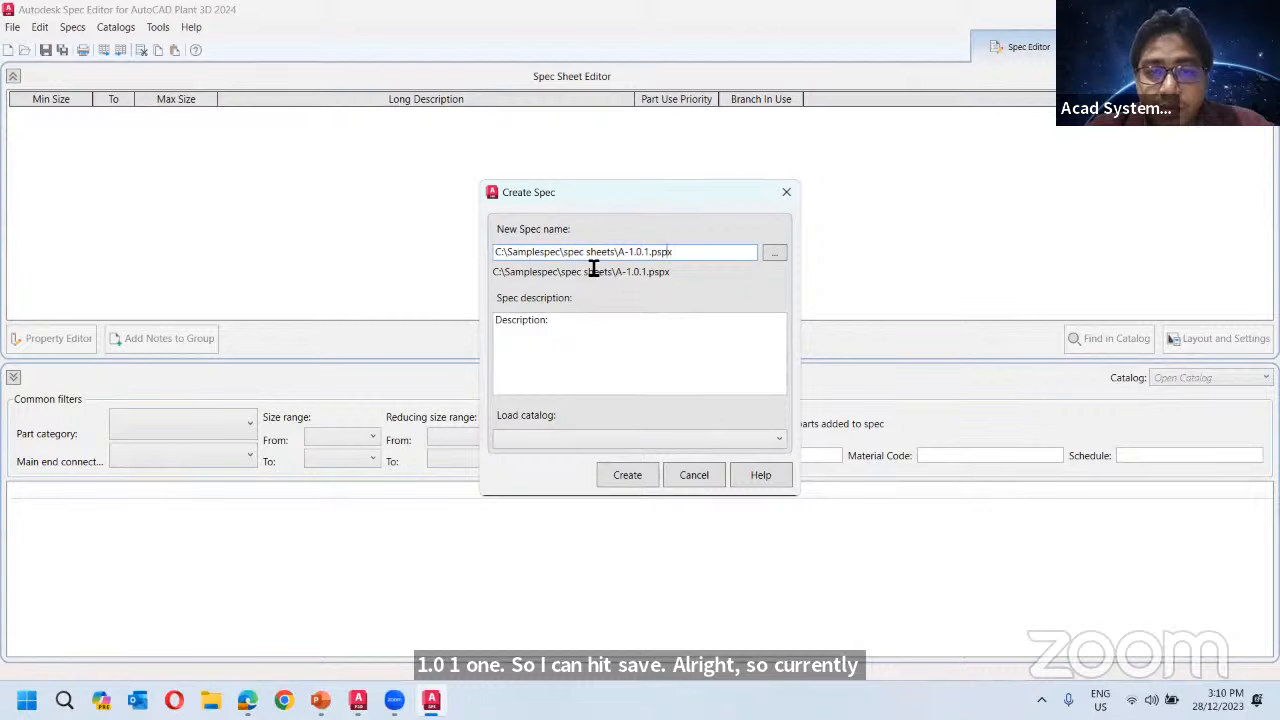
click(600, 346)
drag(600, 346, 521, 358)
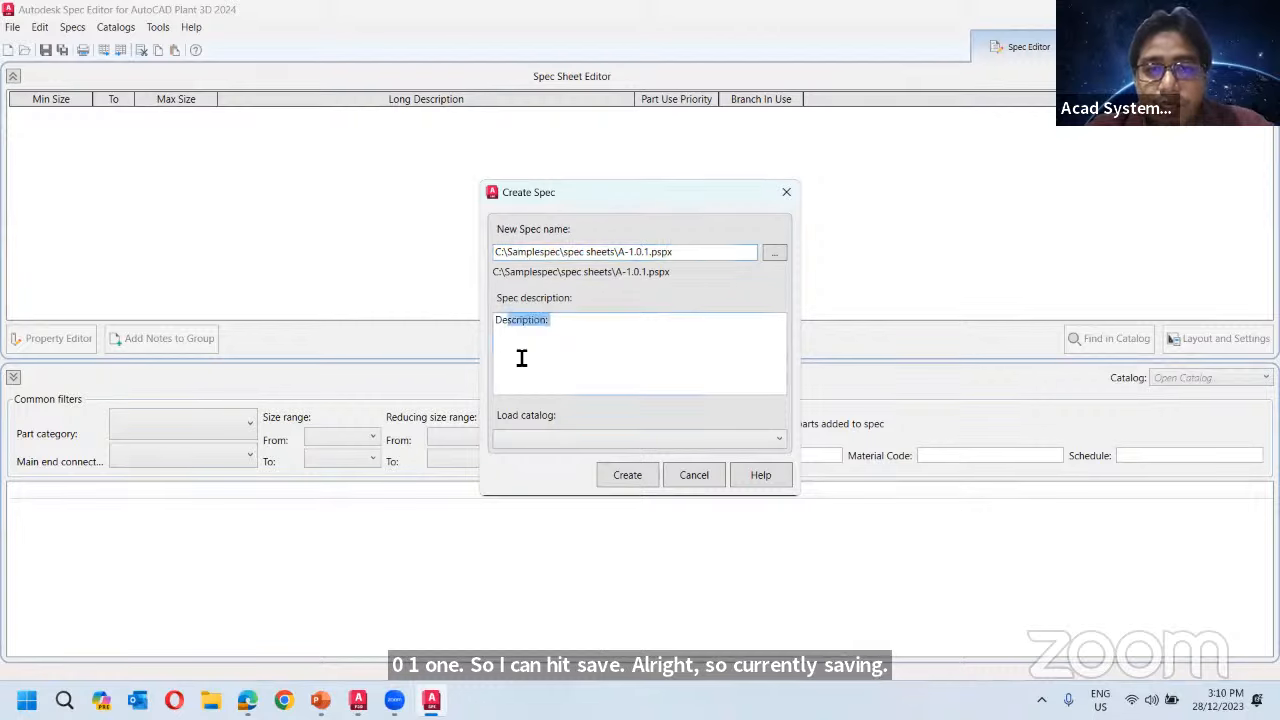
click(521, 358)
click(563, 323)
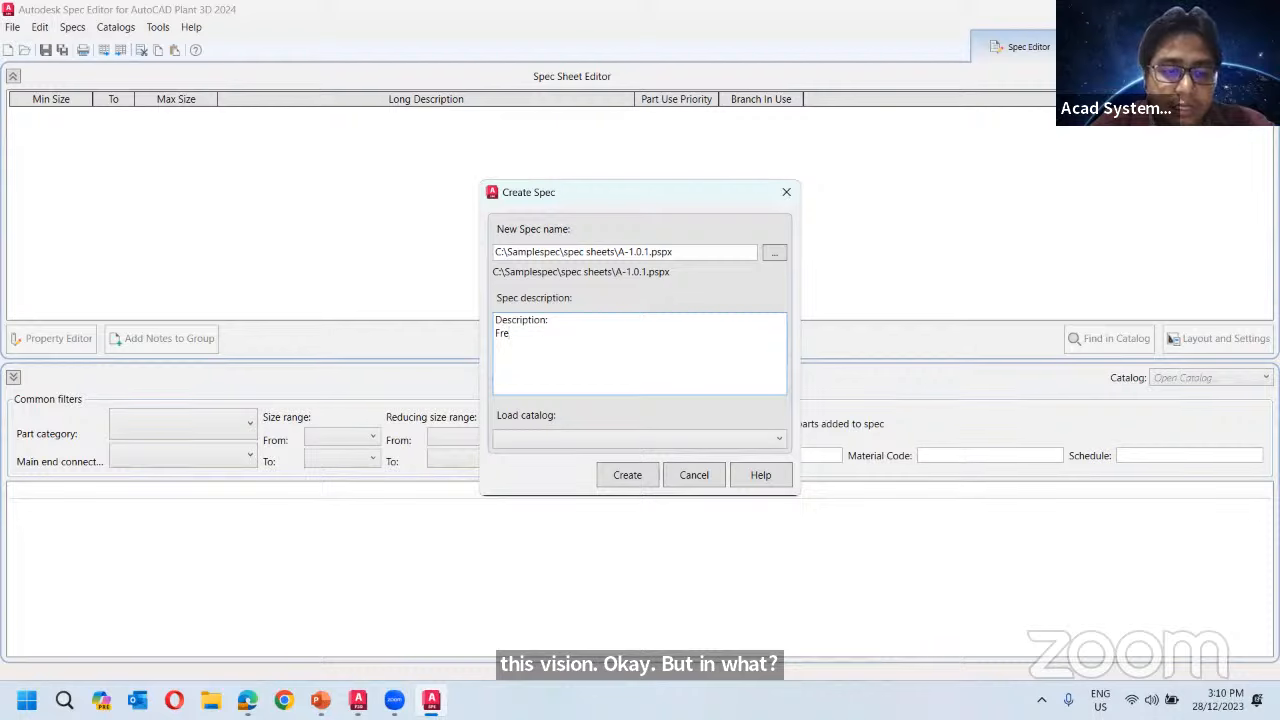
text(Onlin)
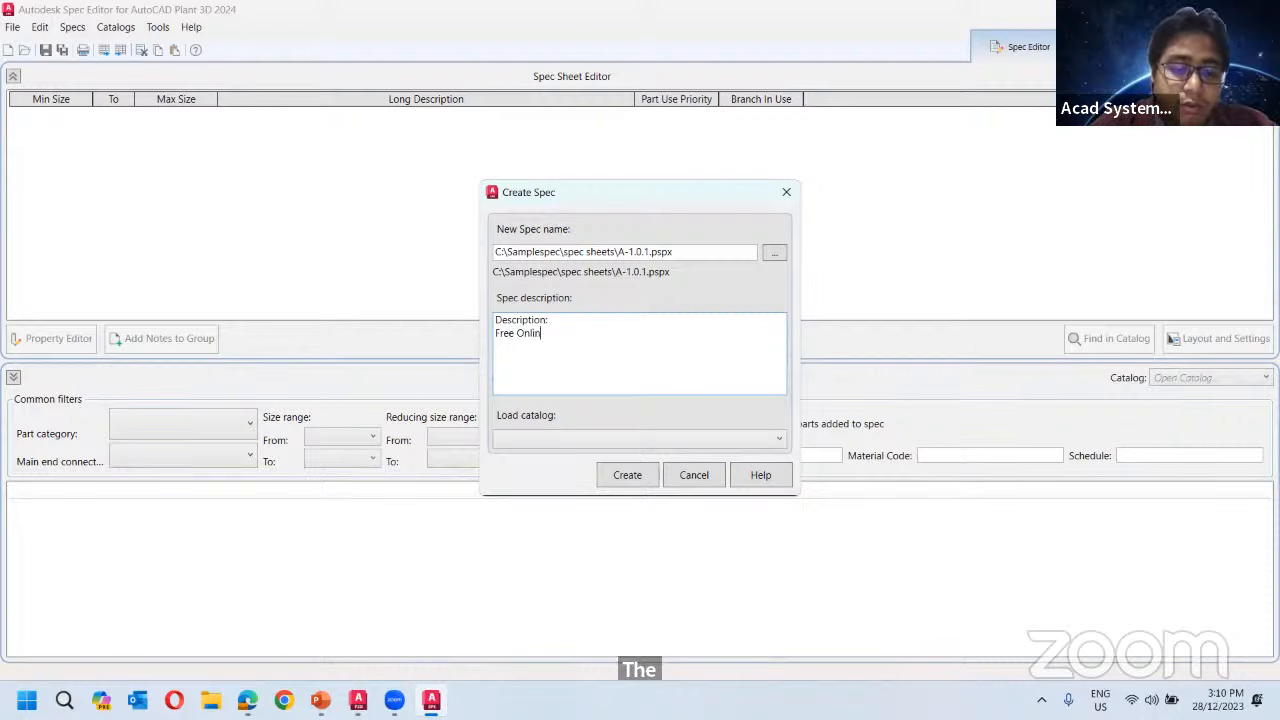
text(e Lesson)
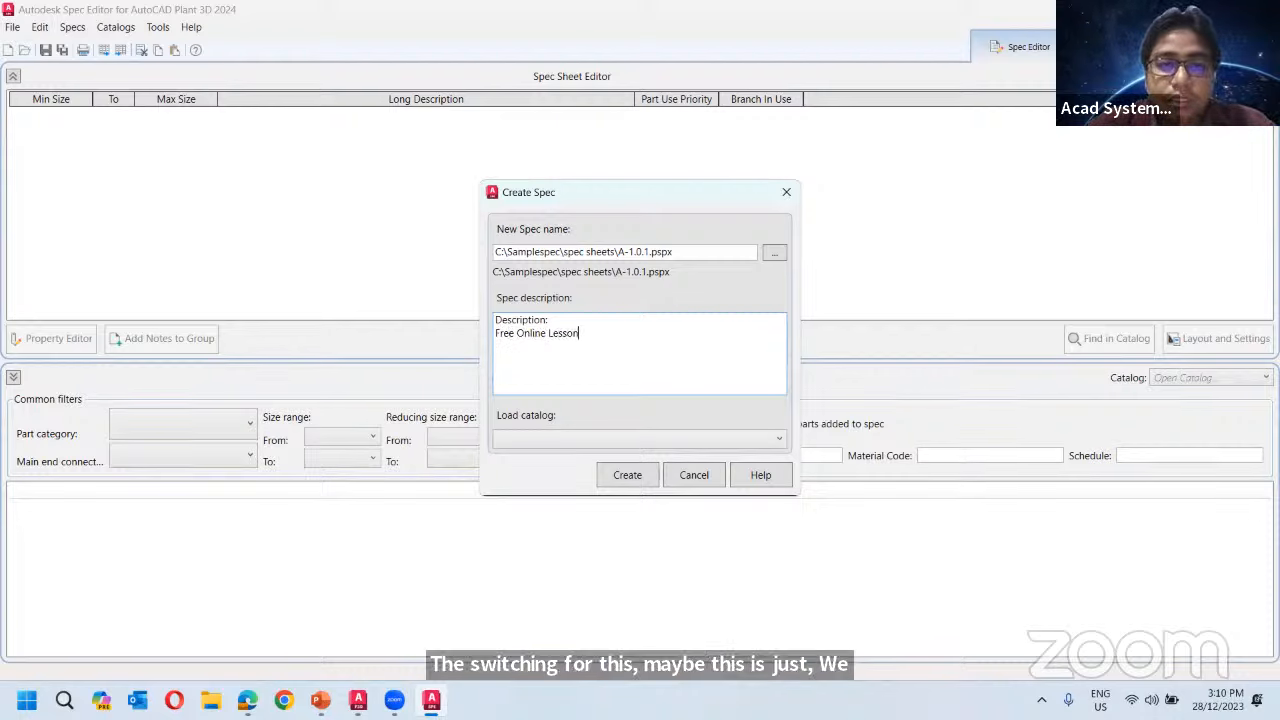
Load the ASME Pipes and Fittings Catalog for the new spec and create it.
click(613, 439)
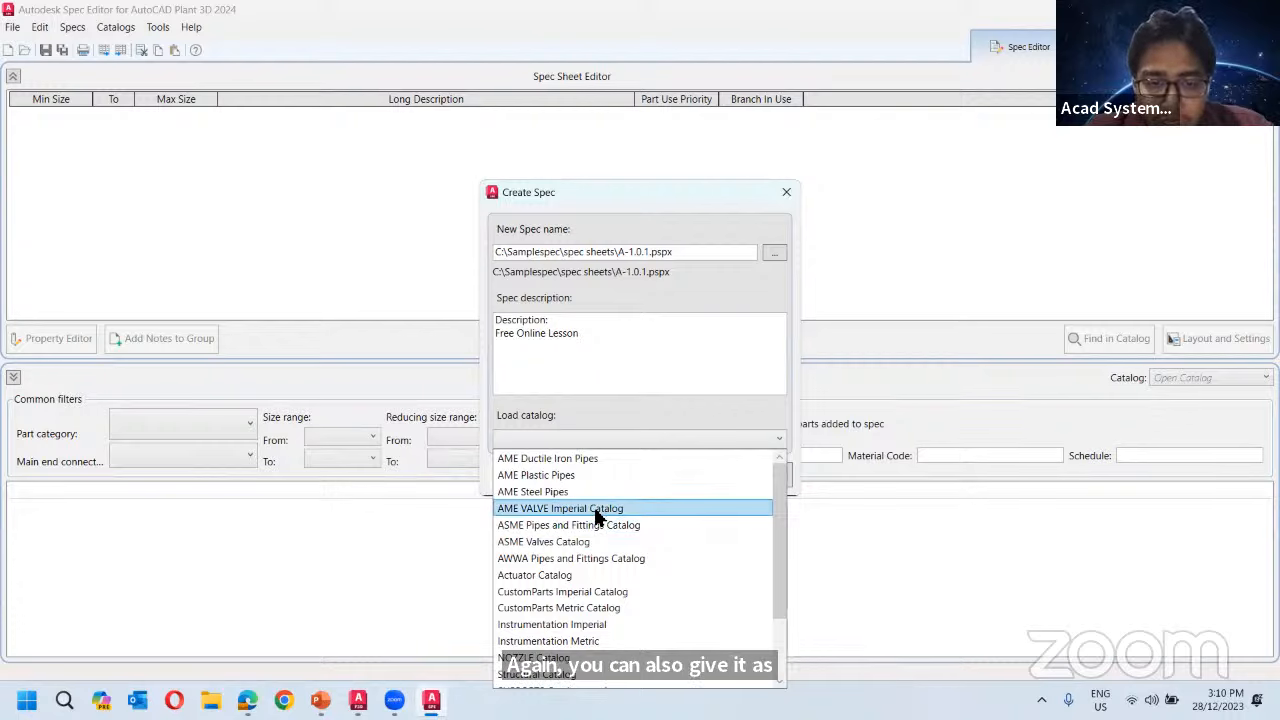
click(524, 528)
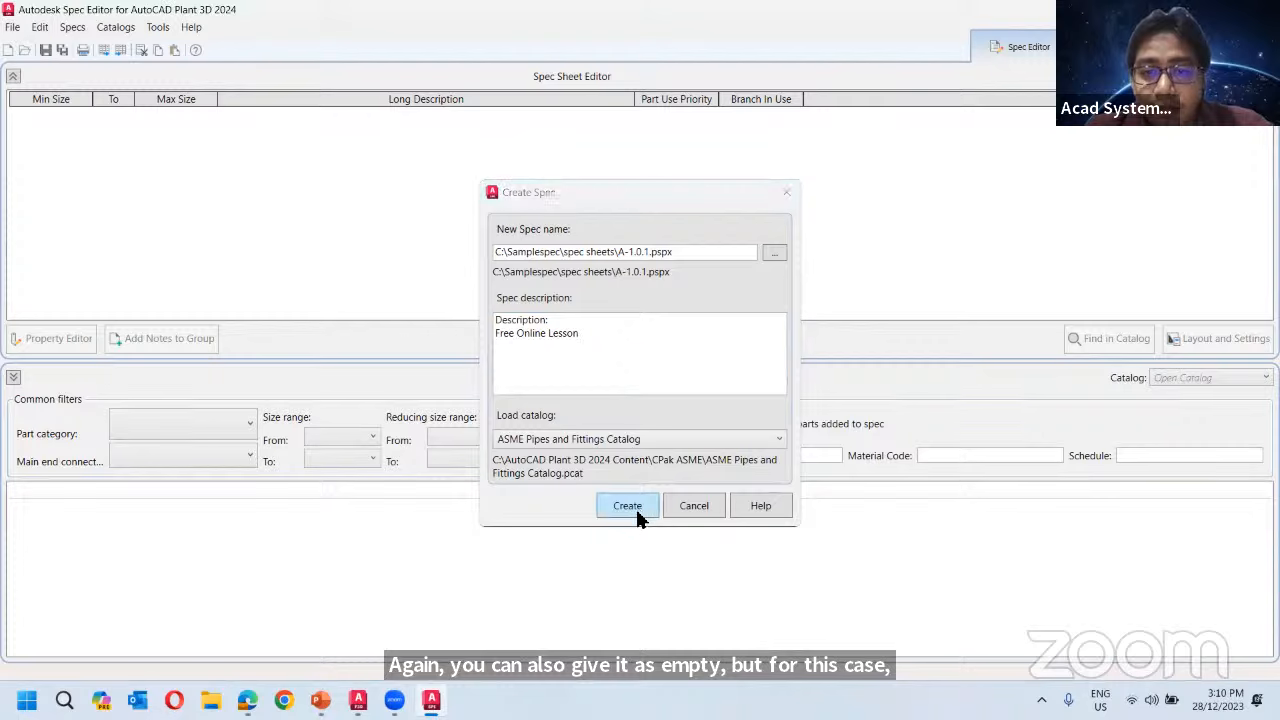
click(638, 508)
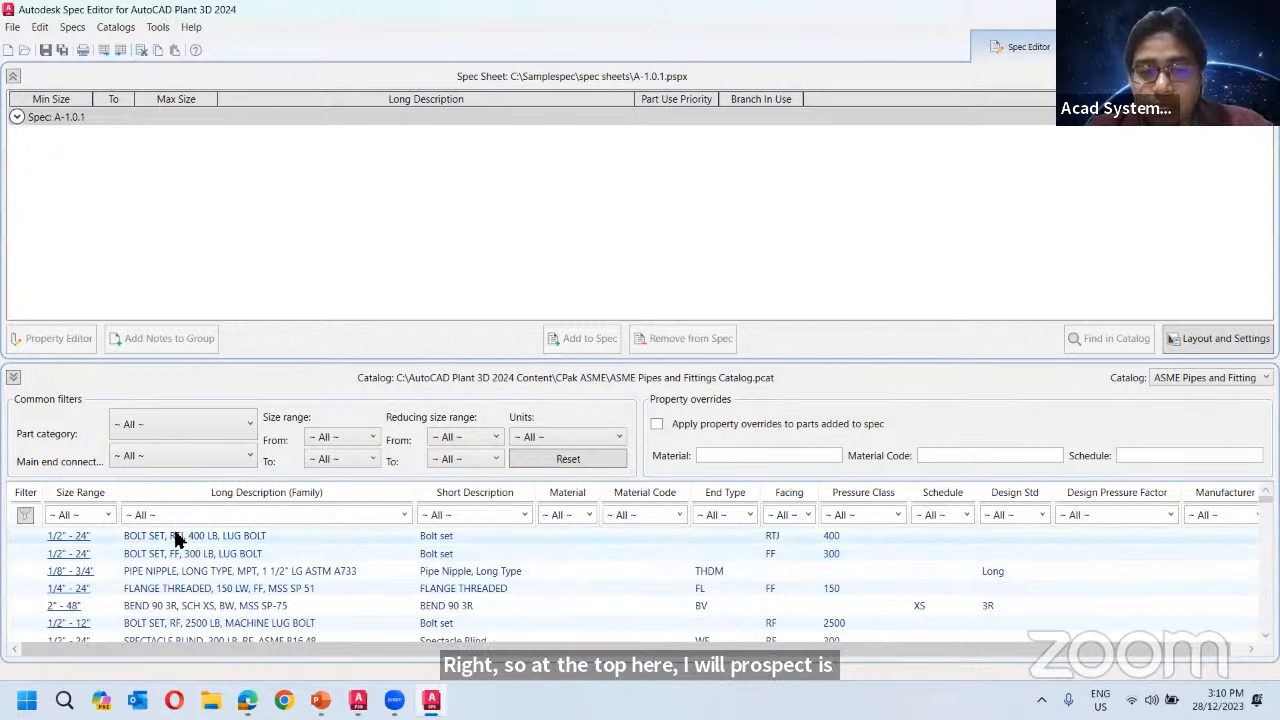
Filter the catalog to the Pipe part category with a size range from 1 to 1.5.
scroll(175, 555, down, 4)
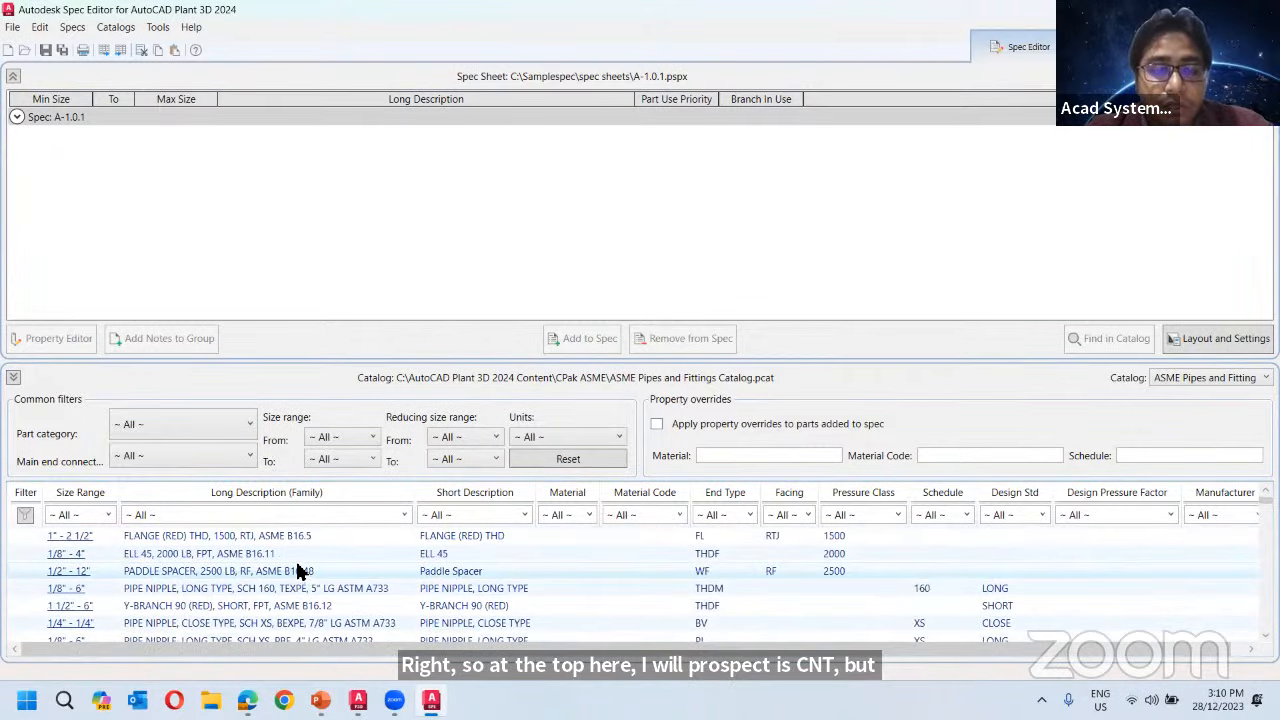
scroll(297, 570, up, 4)
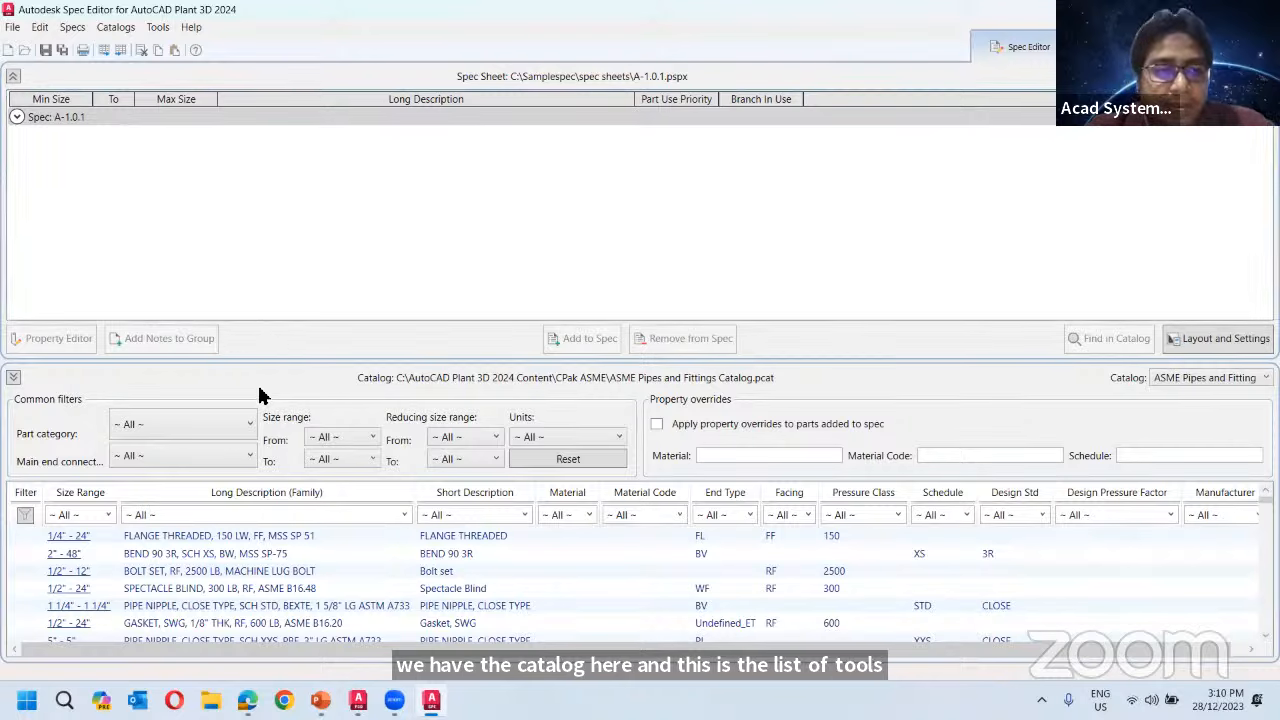
click(142, 430)
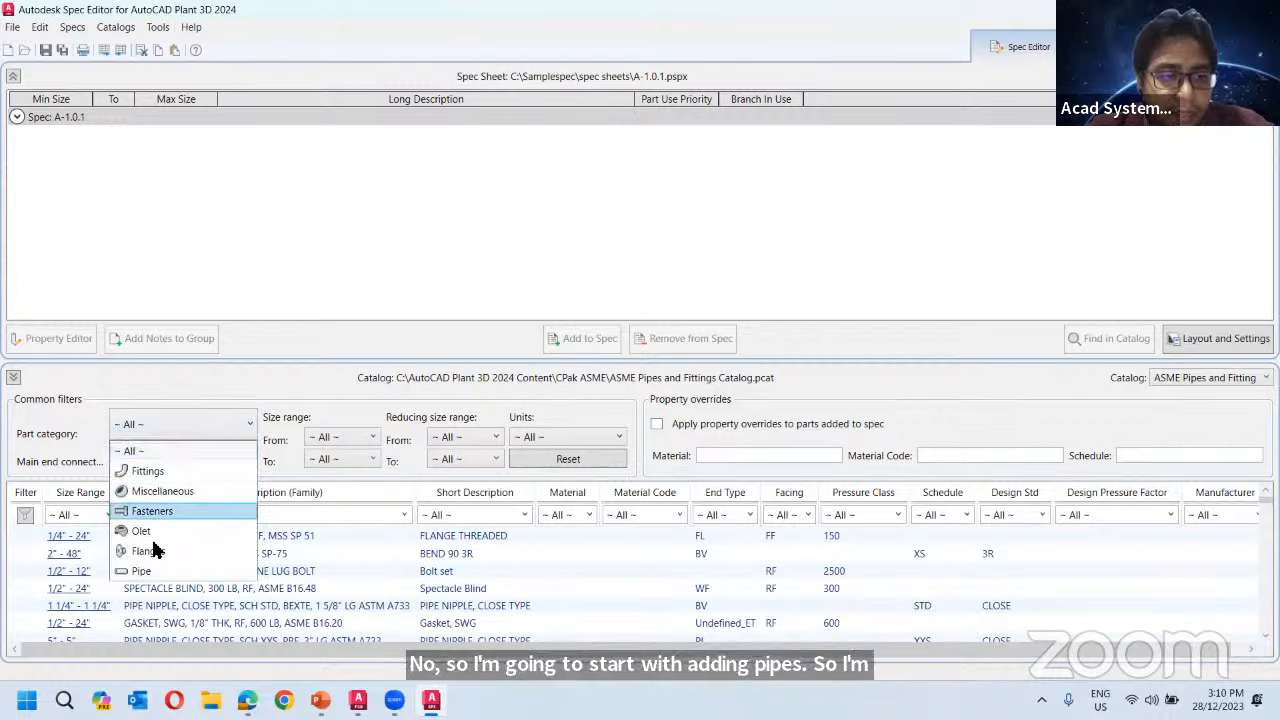
click(143, 571)
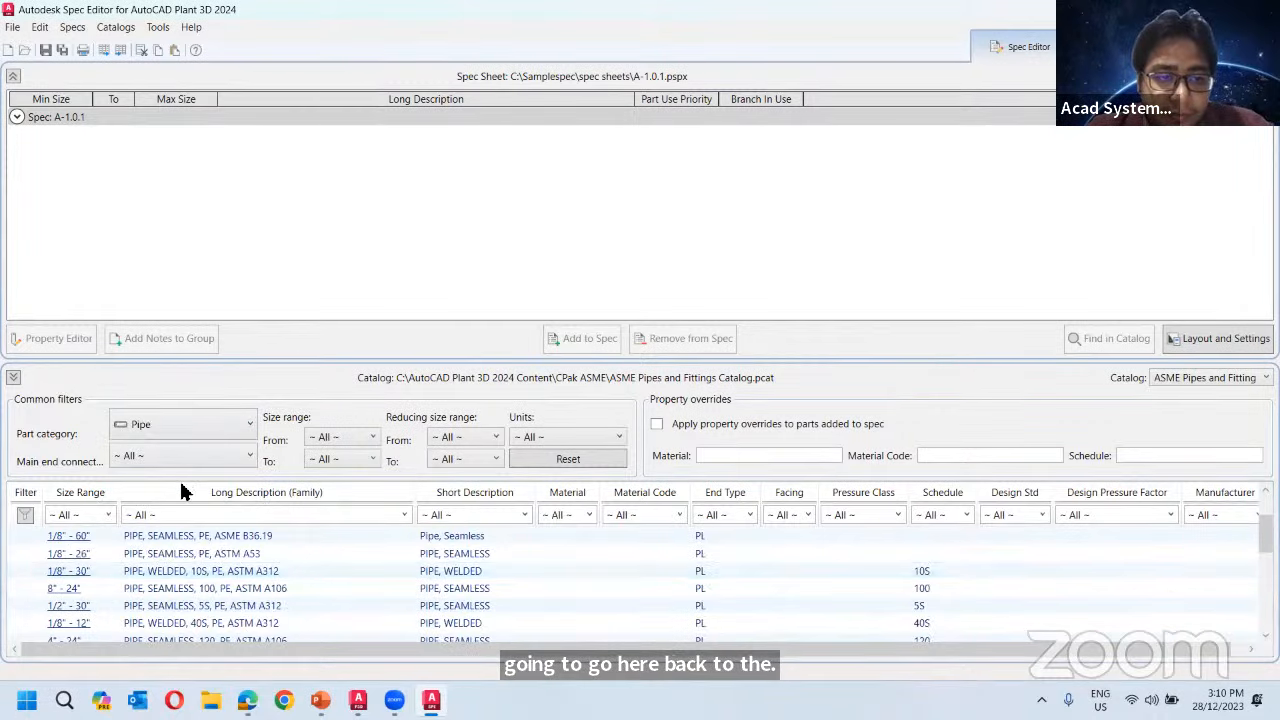
click(365, 436)
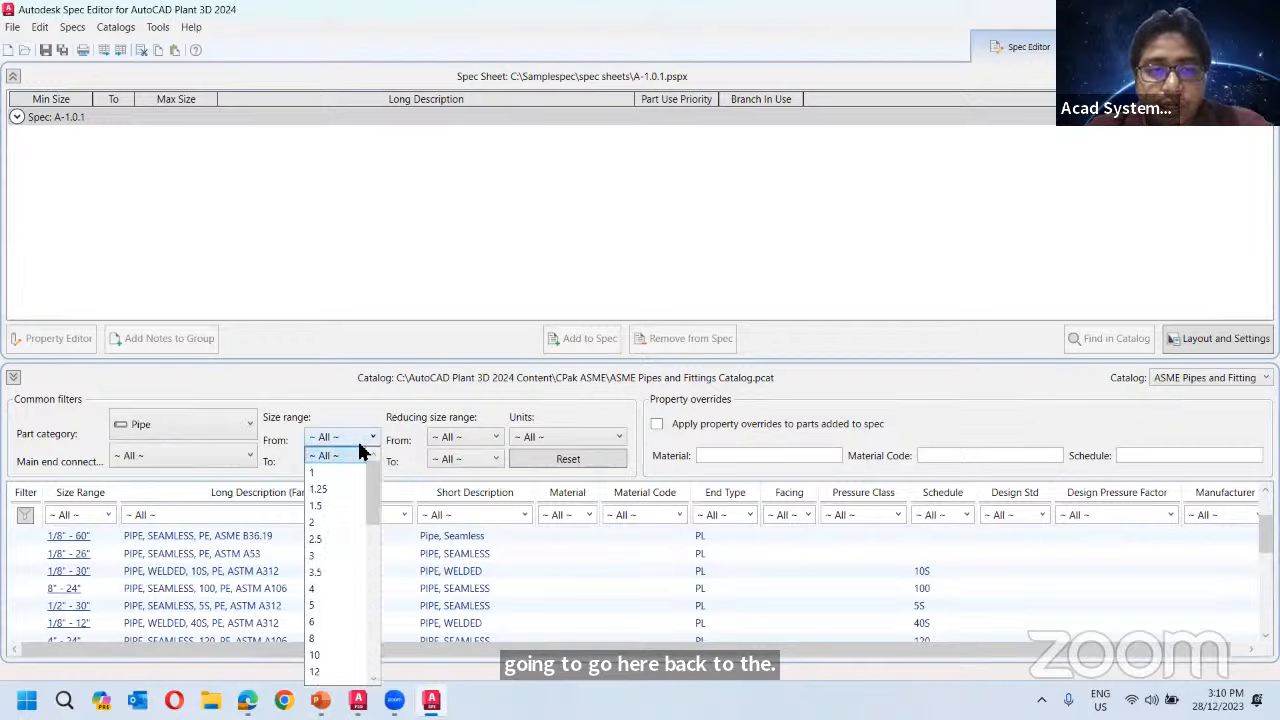
click(335, 486)
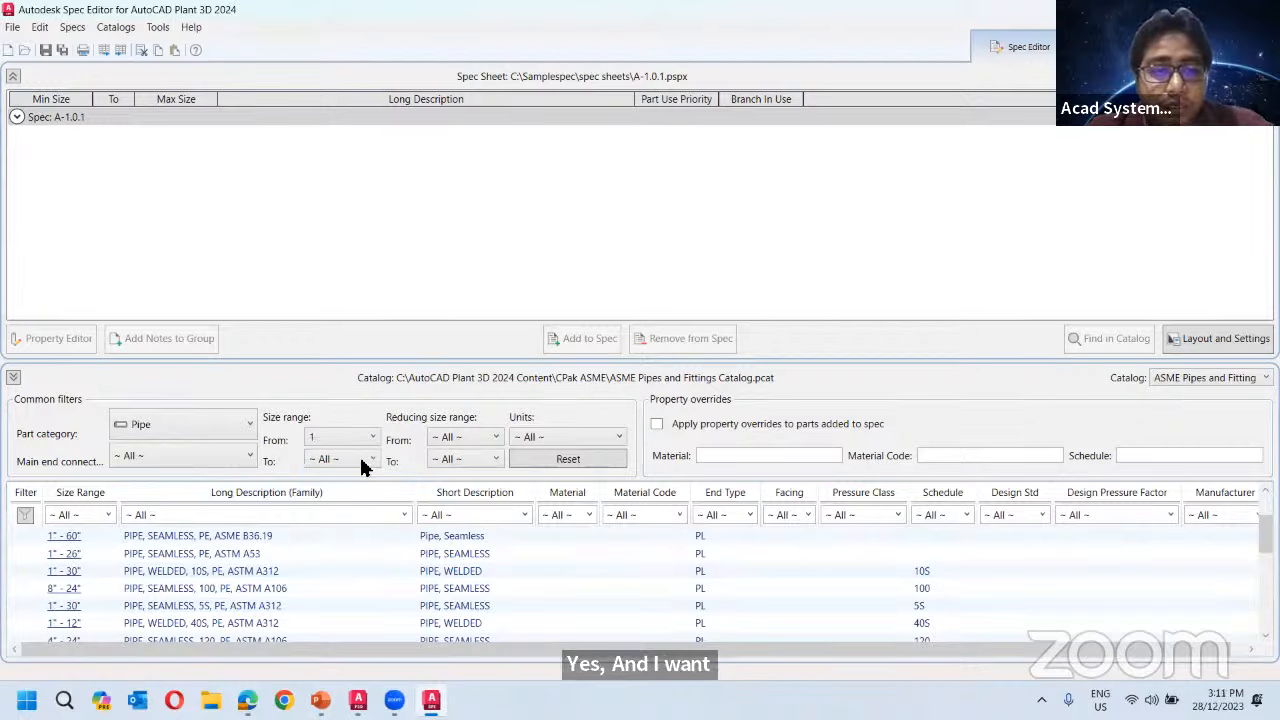
click(360, 459)
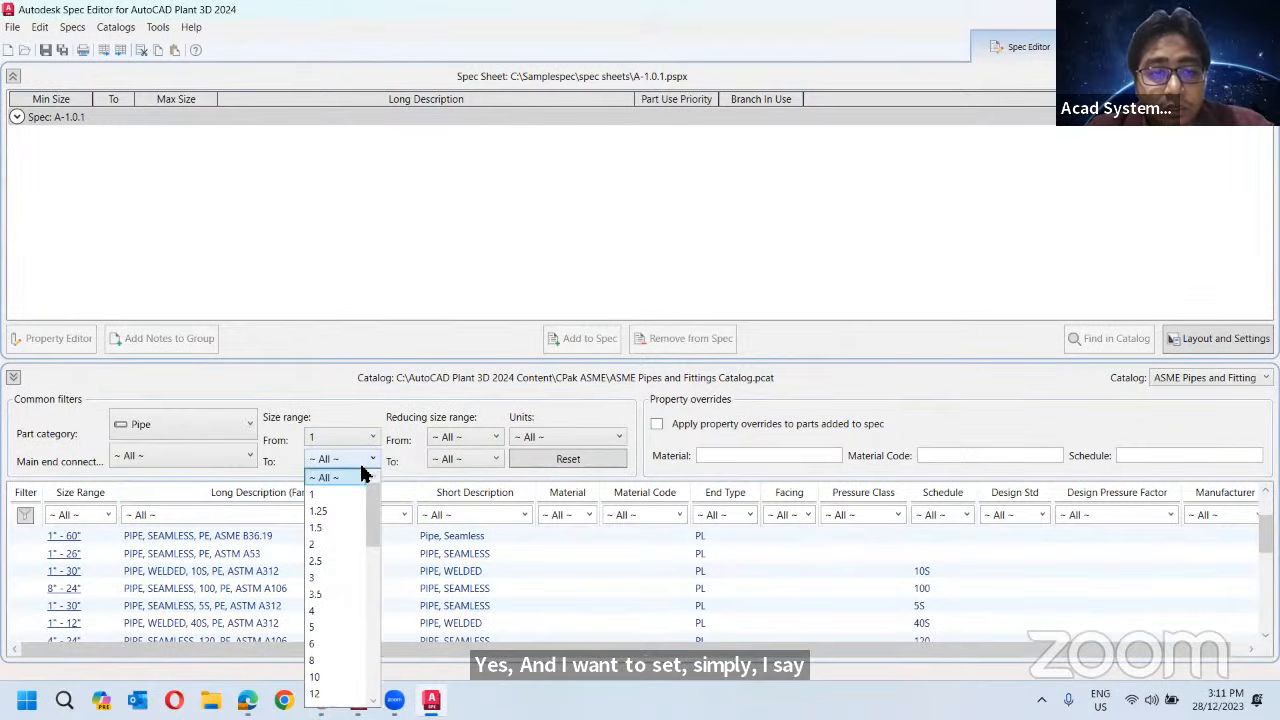
click(335, 527)
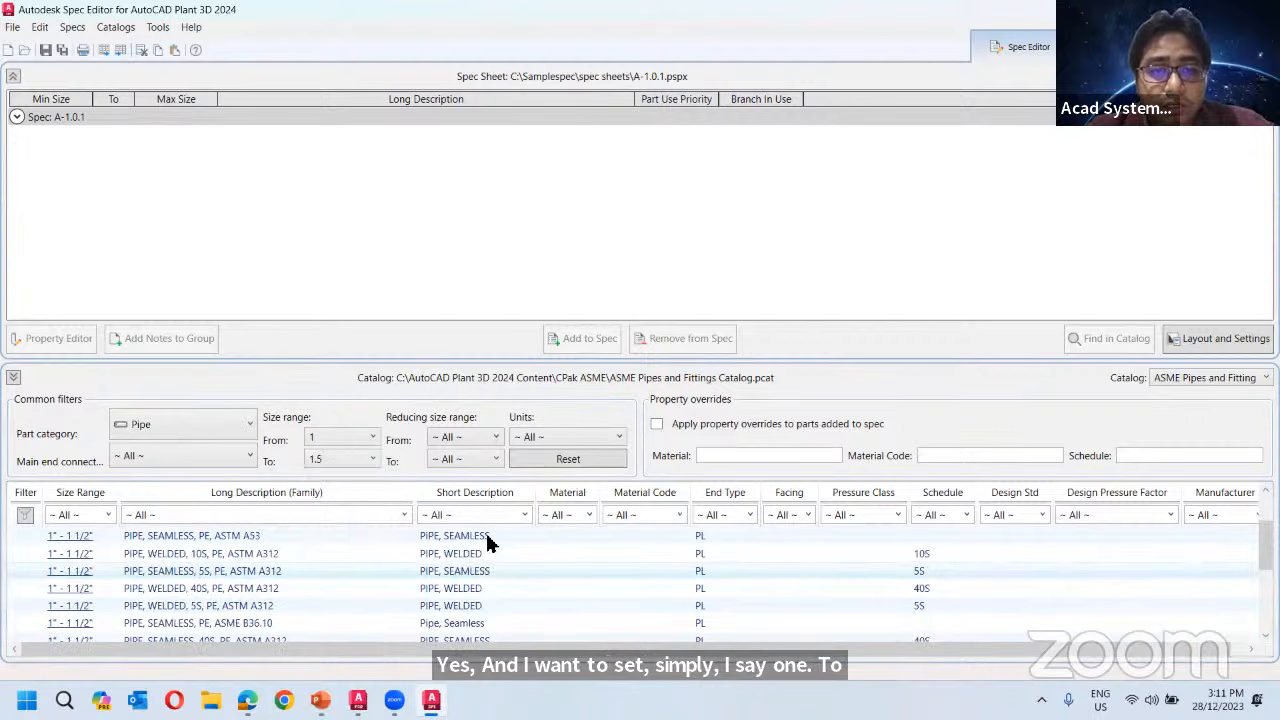
Enable property overrides for parts added to the spec, with material CS, material code 123 and schedule XXX.
click(681, 425)
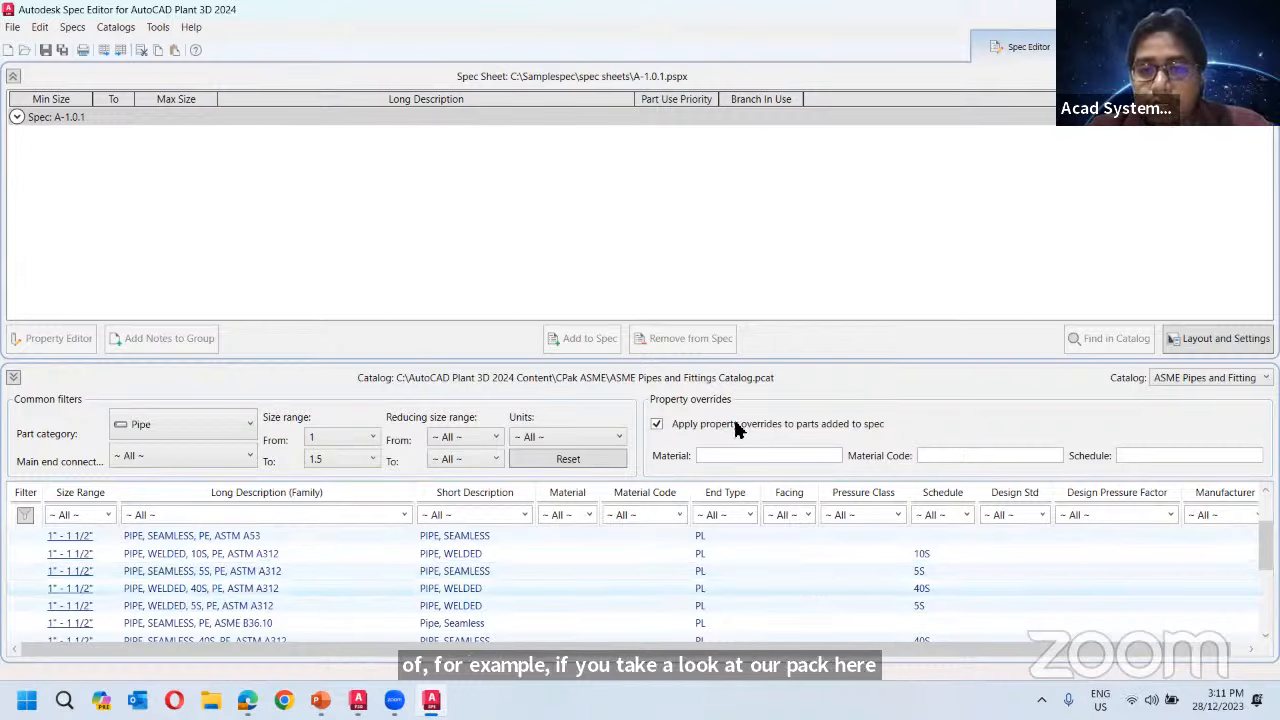
click(731, 457)
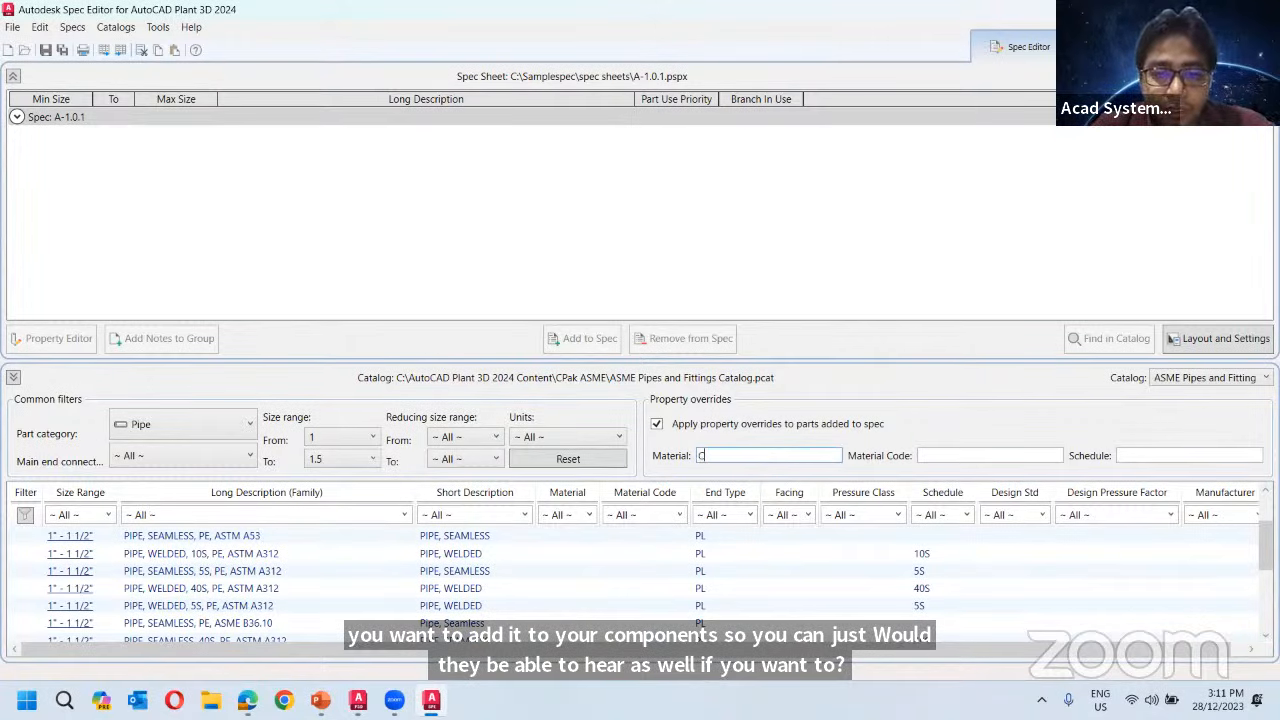
text(S)
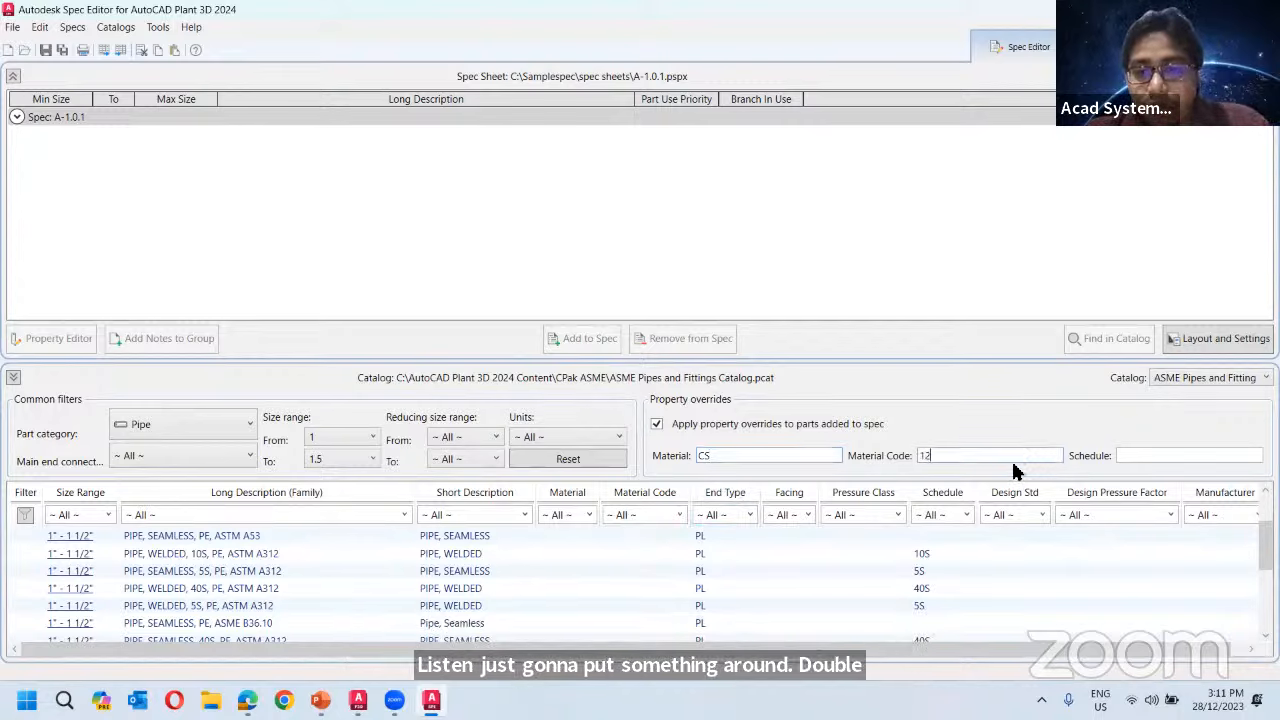
text(123)
click(1127, 460)
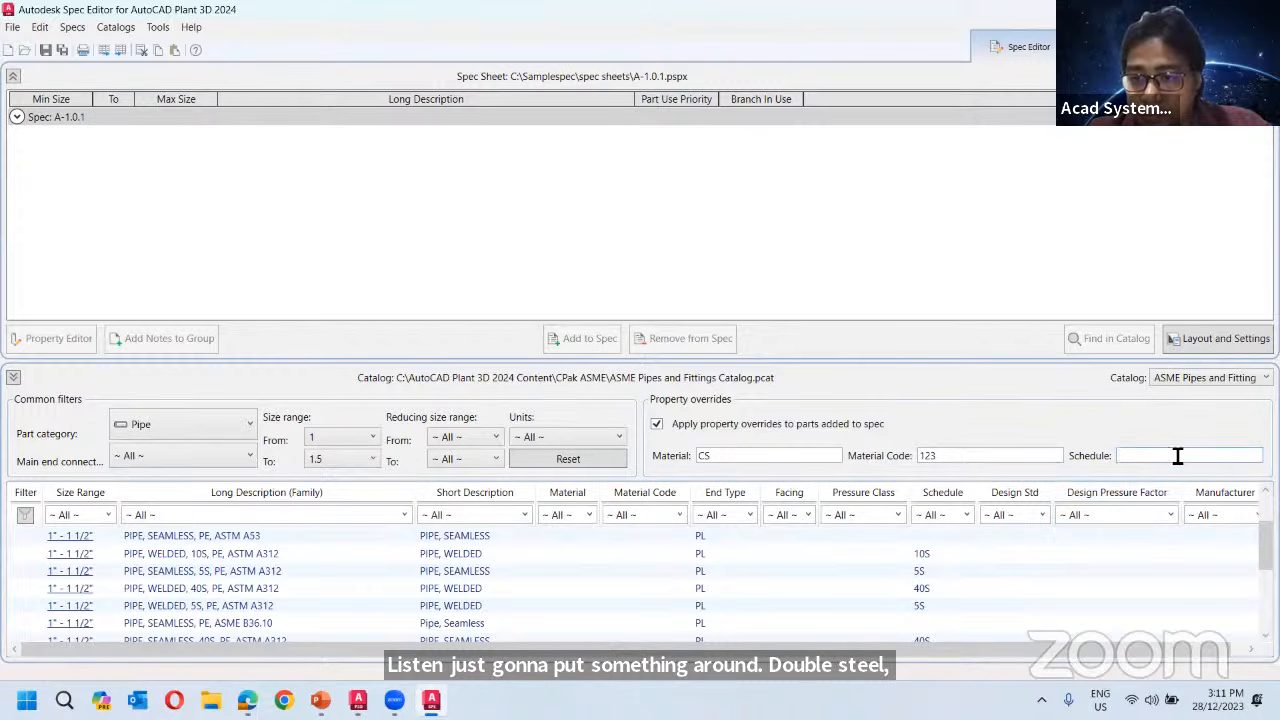
text(XXX)
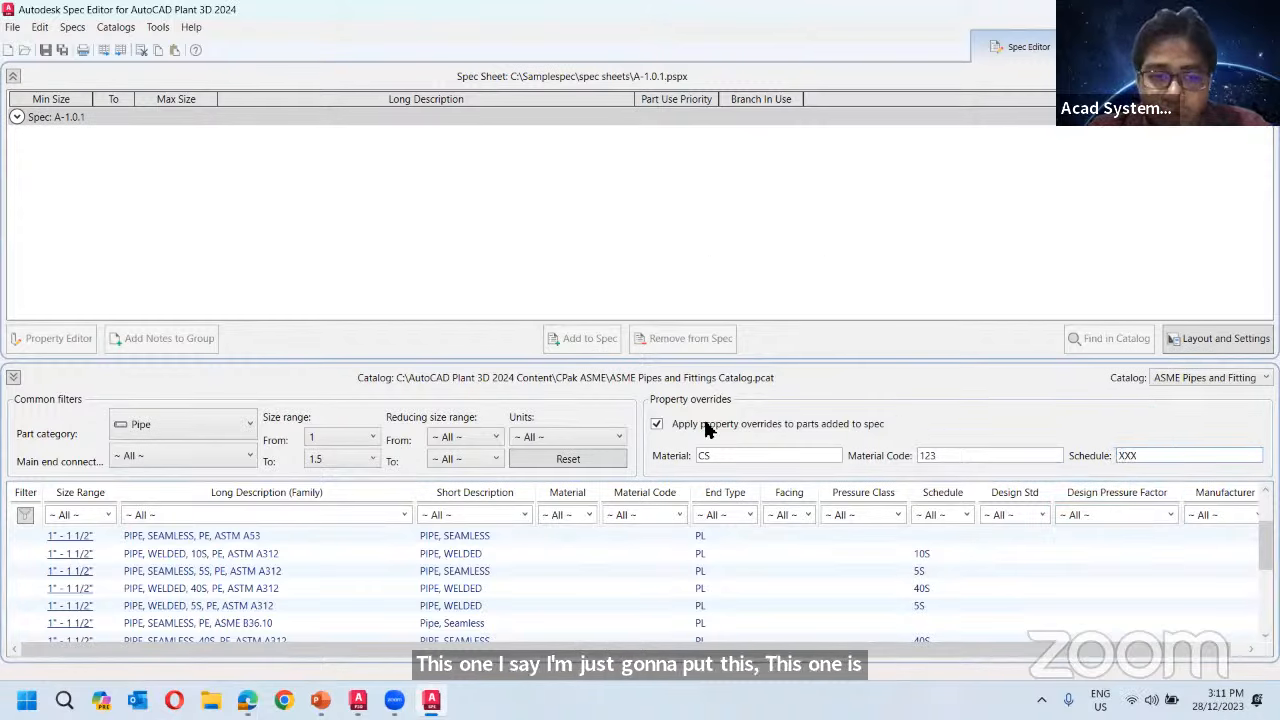
Add the 1" to 1 1/2" PIPE, SEAMLESS, PE, ASME B36.19 family to the spec sheet.
click(180, 555)
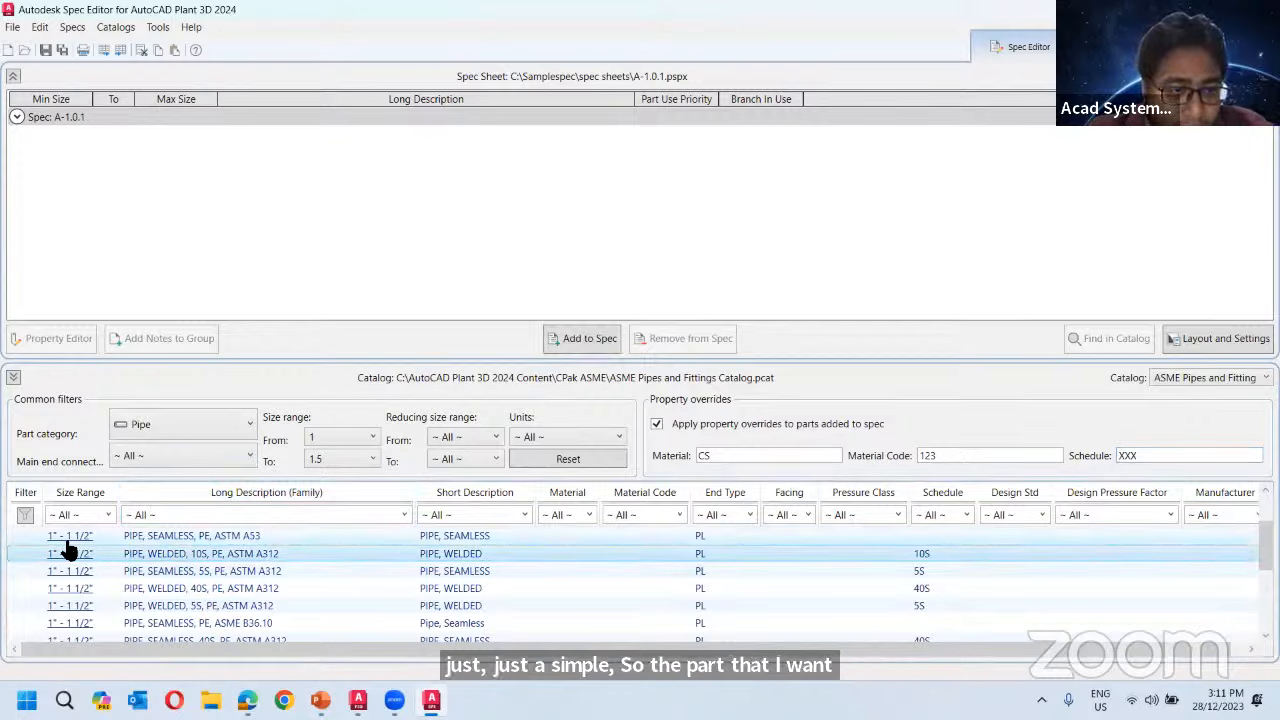
scroll(105, 566, down, 1)
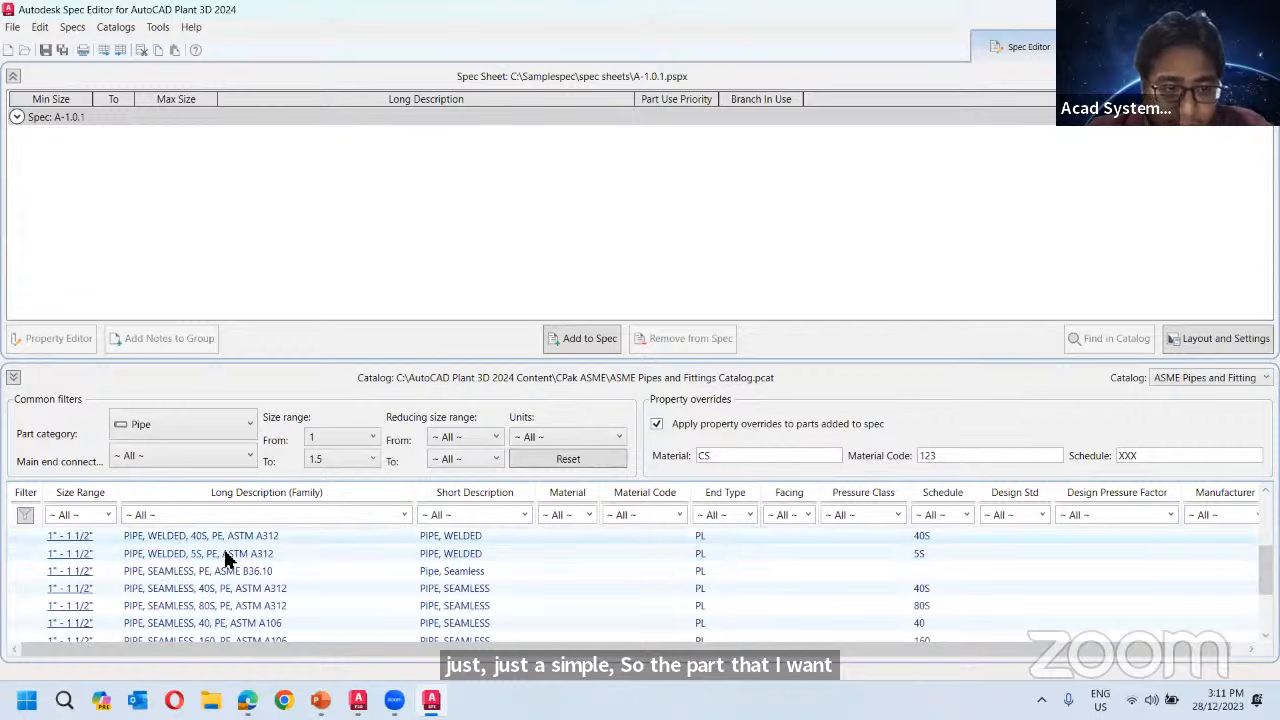
scroll(244, 572, up, 2)
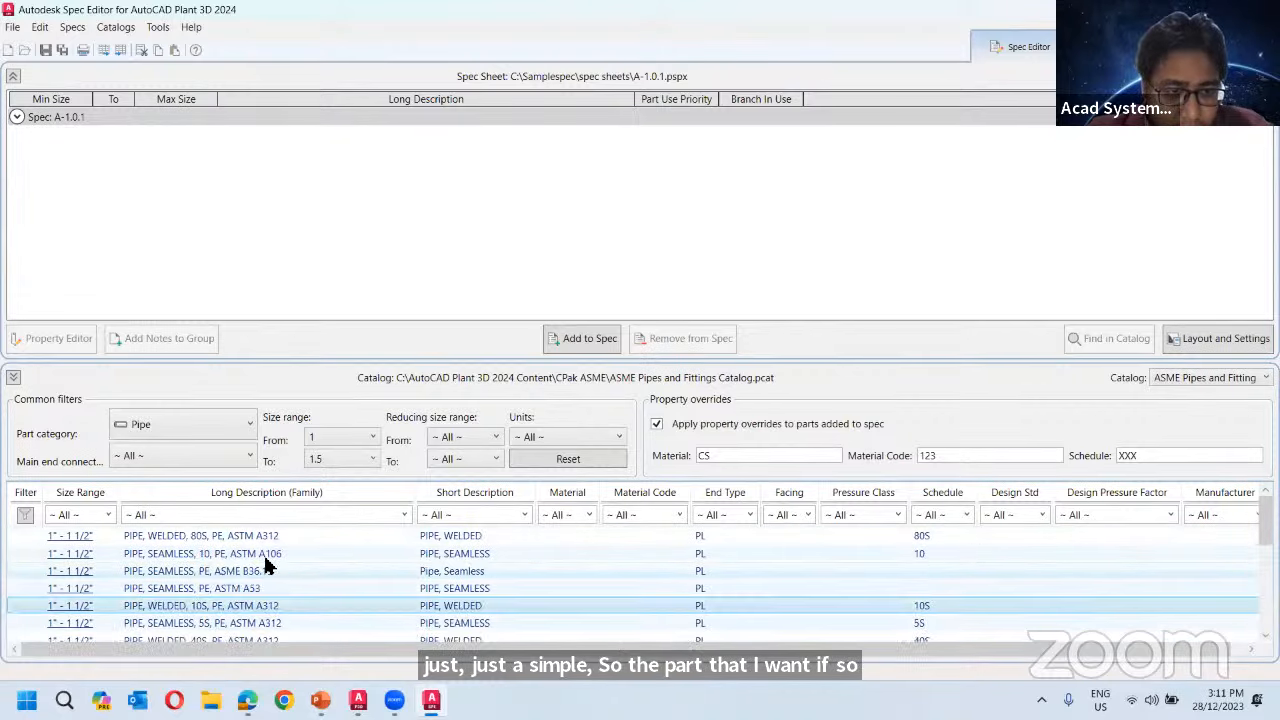
click(240, 577)
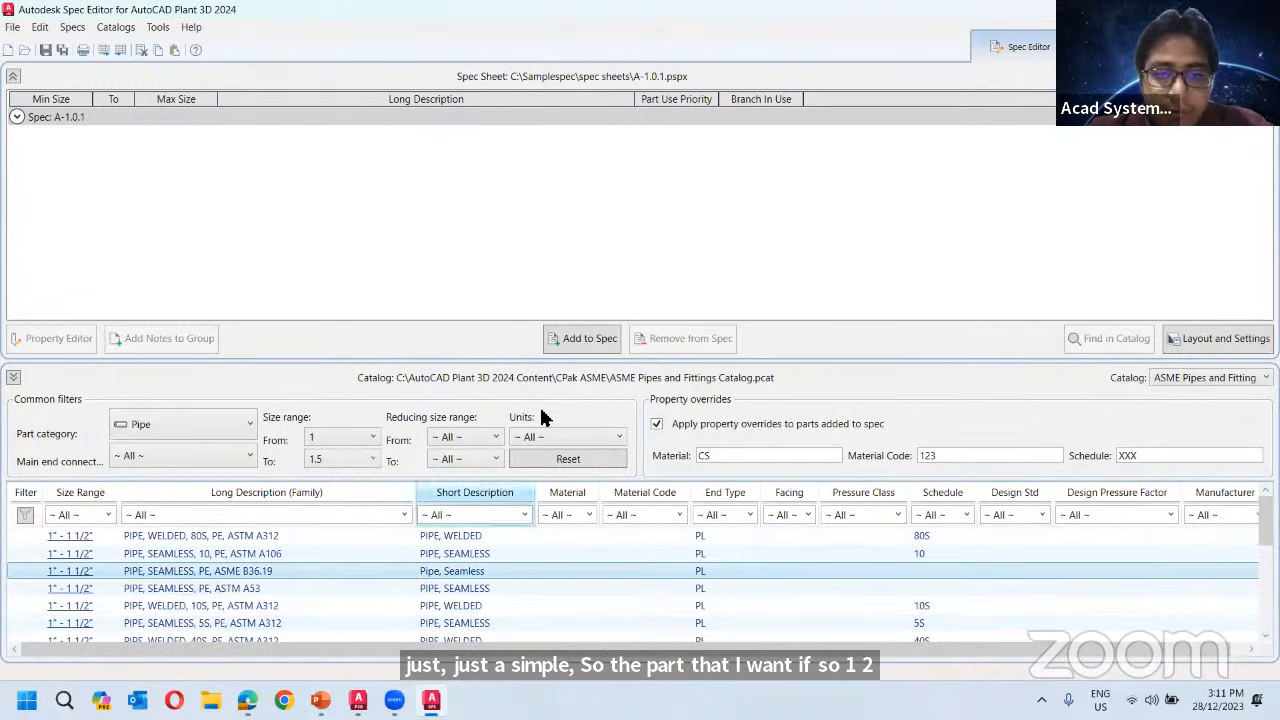
click(582, 338)
click(75, 165)
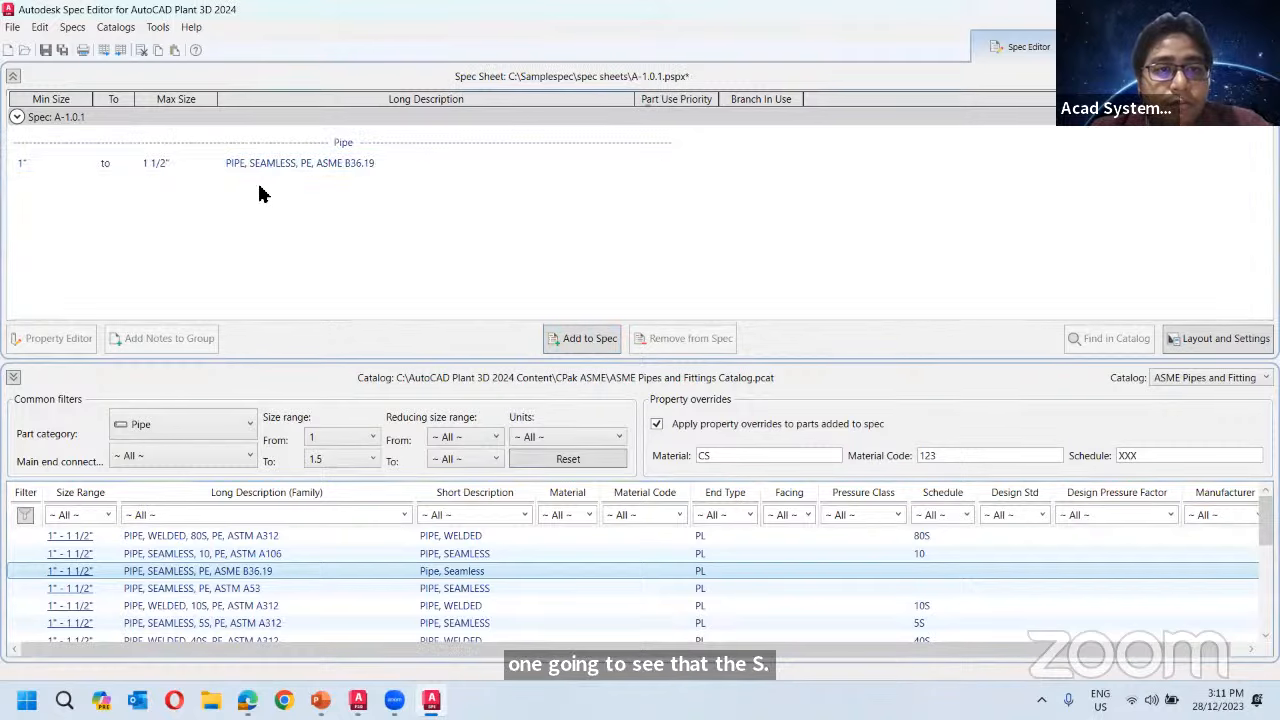
Set the size range from 2 to 10, add PIPE, SEAMLESS, PE, ASME B36.19 to the spec, and turn off property overrides.
click(368, 438)
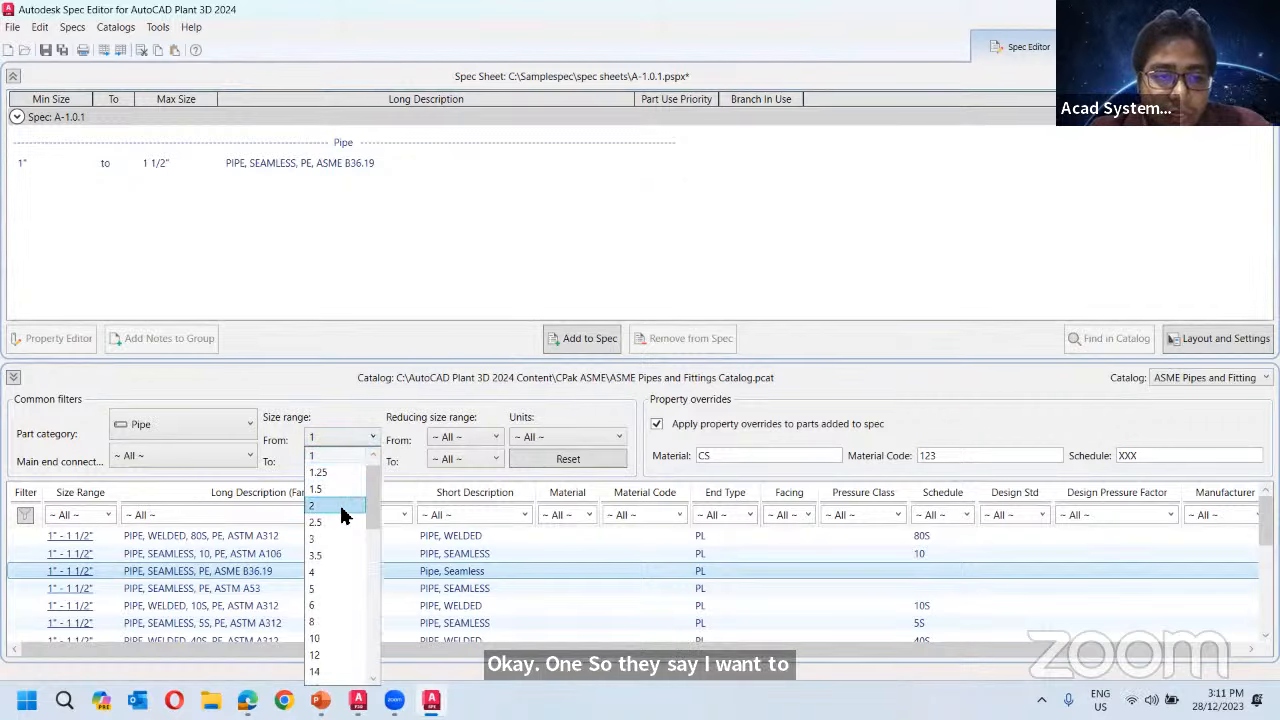
click(318, 505)
click(351, 458)
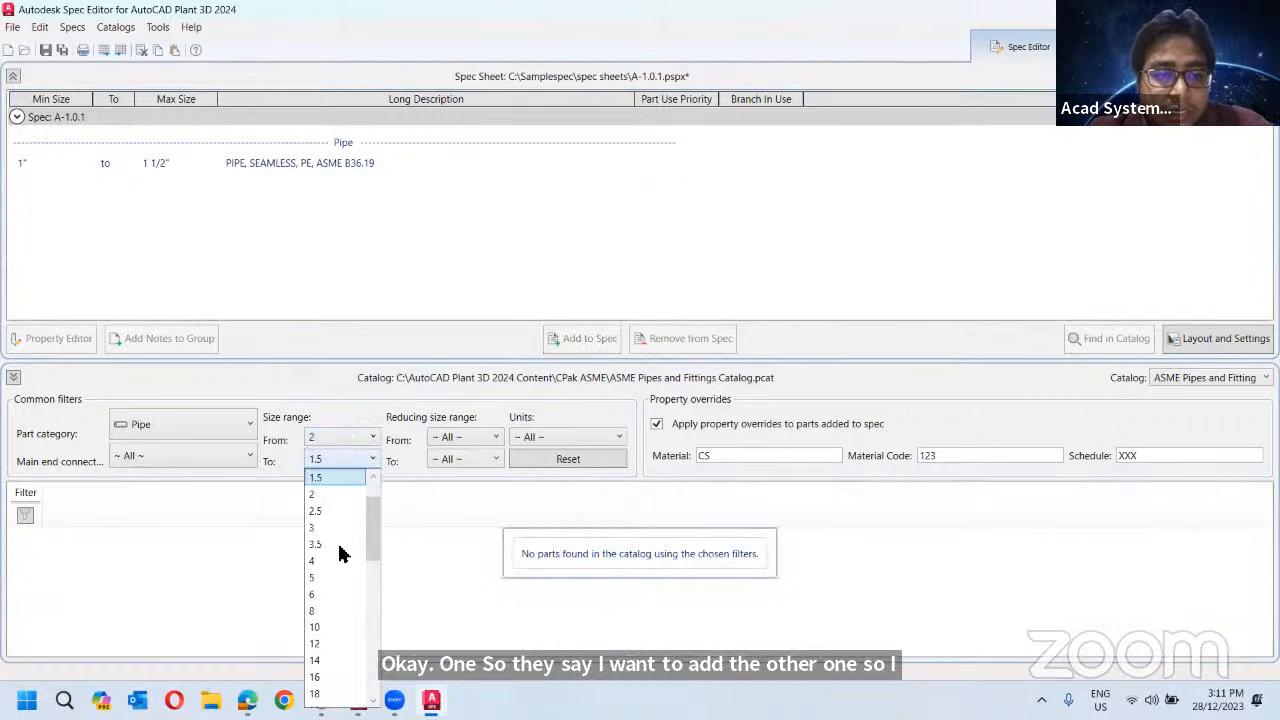
click(350, 628)
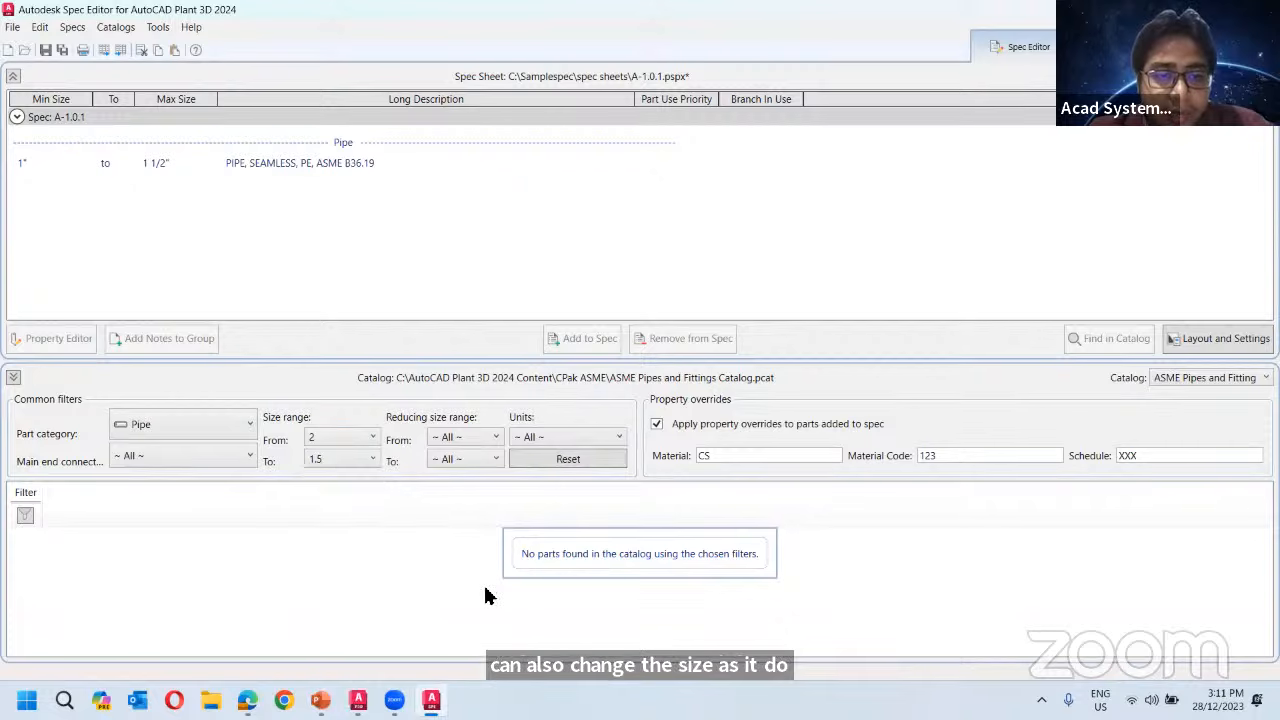
click(258, 590)
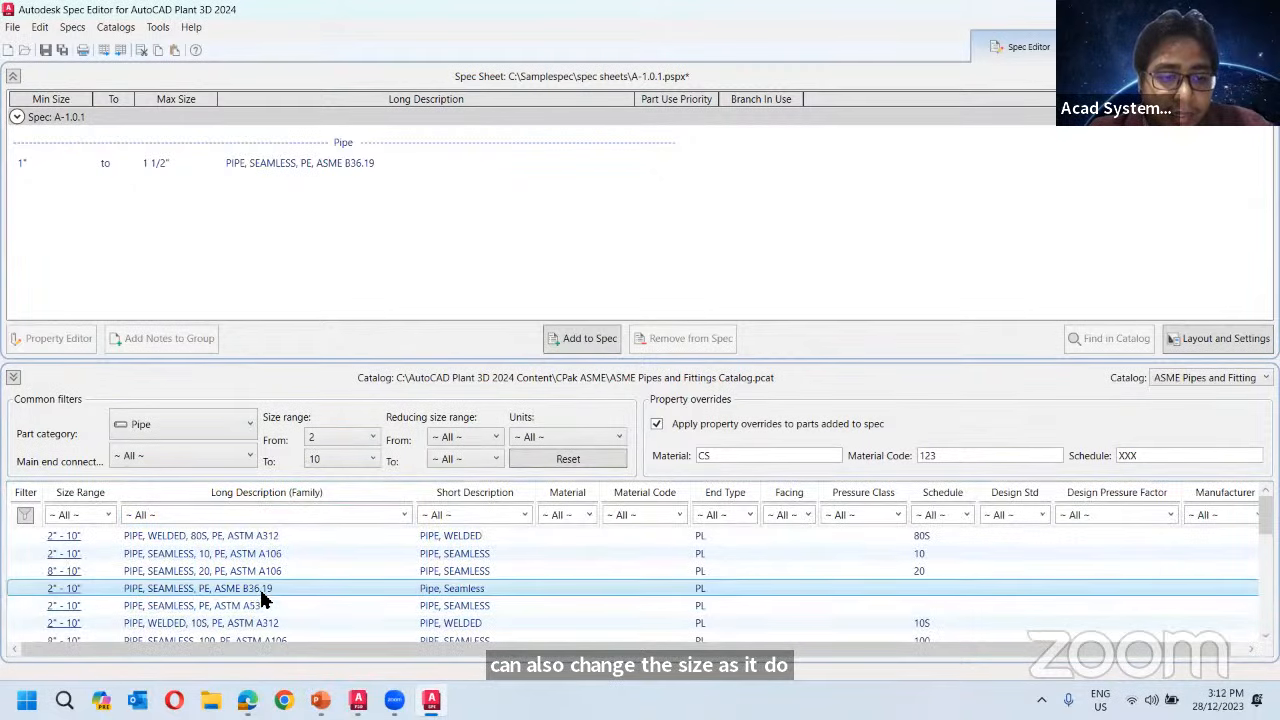
click(558, 338)
click(84, 188)
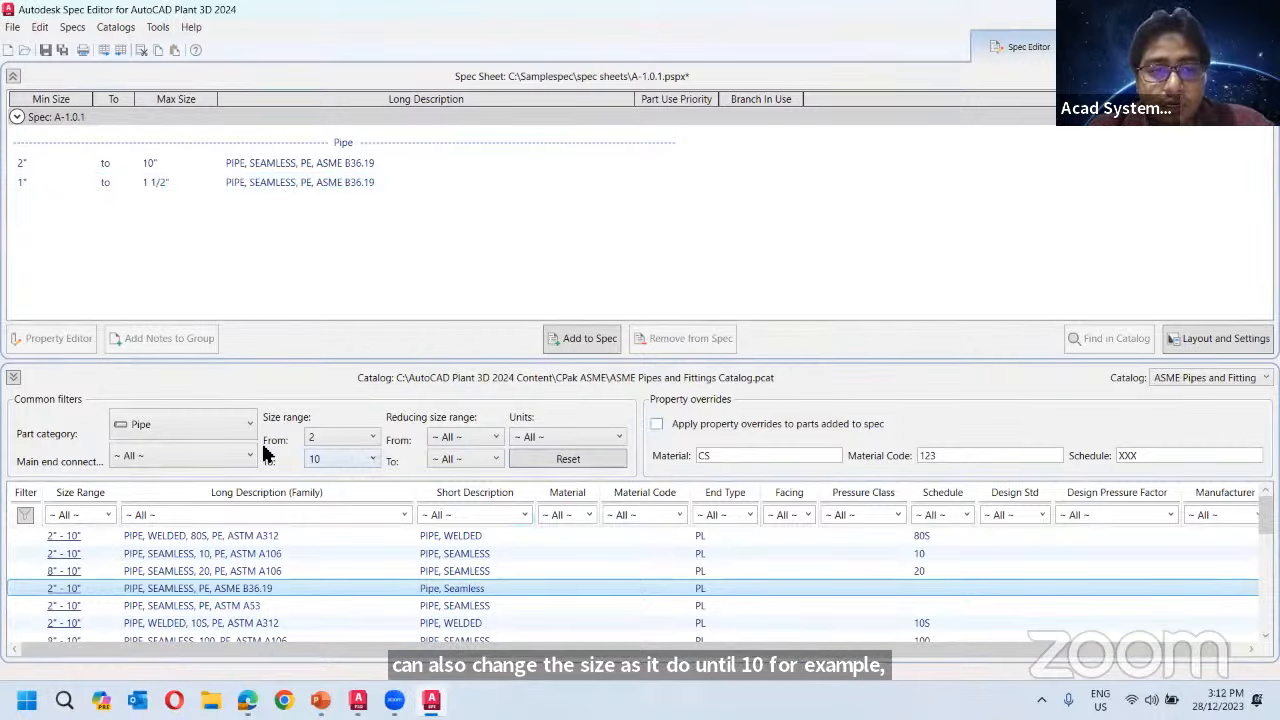
Filter the catalog to the Fittings part category with a size range from 1 to 1.5.
click(175, 432)
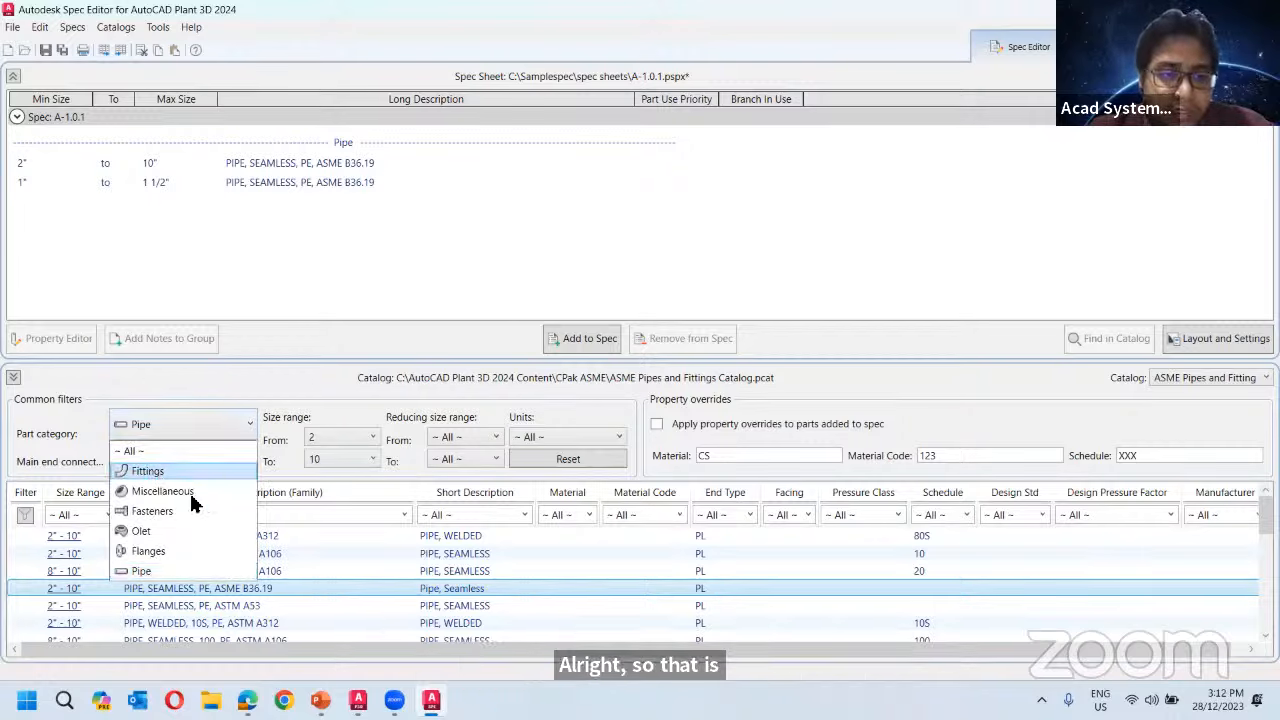
click(150, 471)
click(340, 437)
click(315, 472)
click(340, 459)
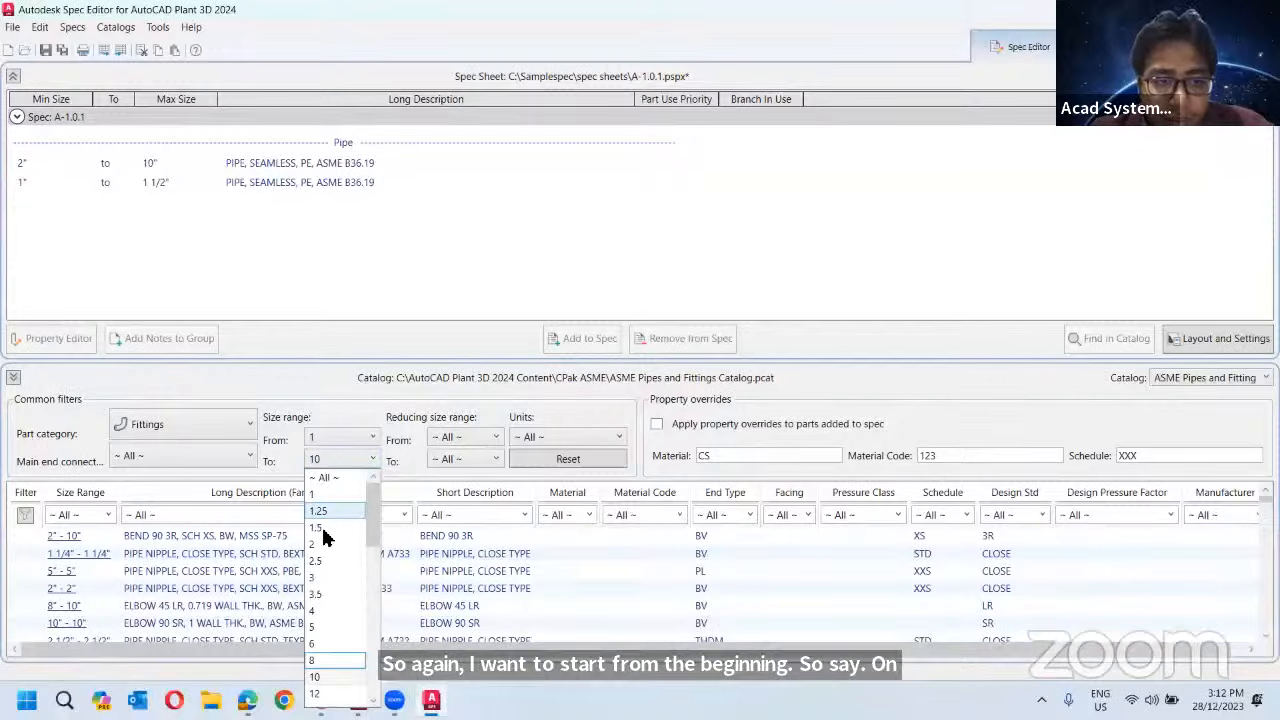
click(421, 538)
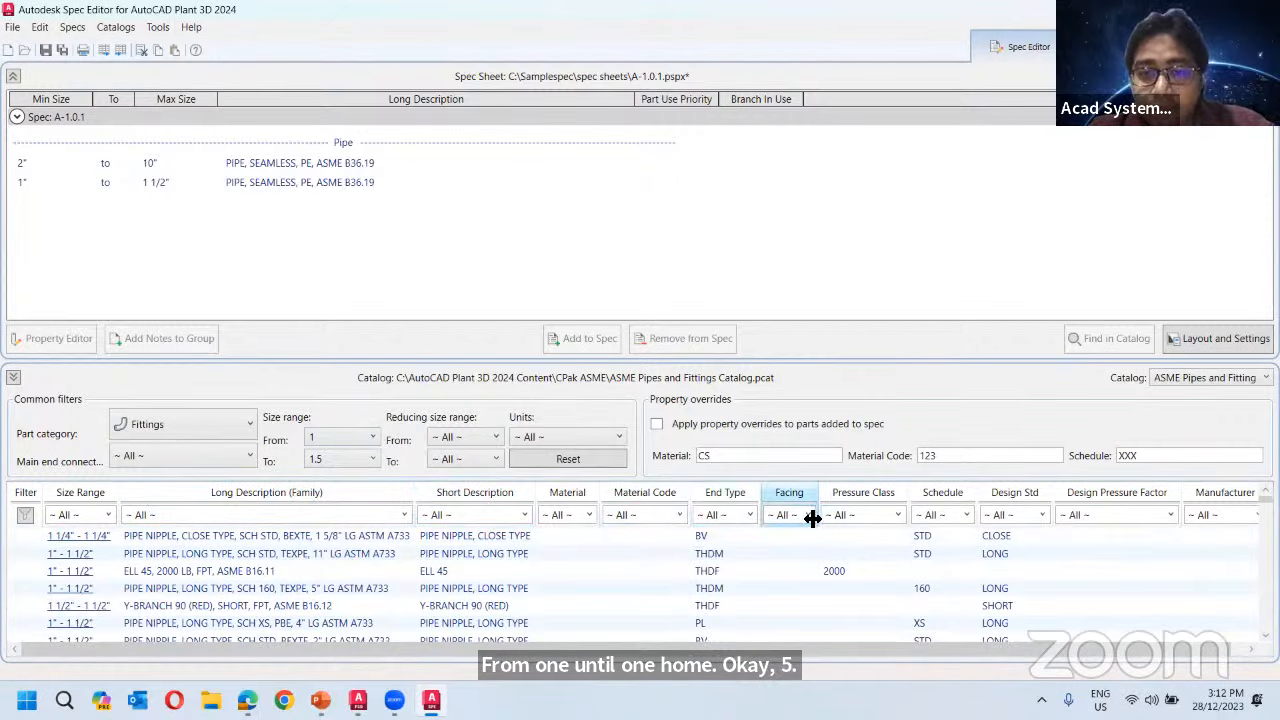
Filter the fittings to short description TEE and pressure class 3000, and add TEE, 3000 LB, SW, ASME B16.11 to the spec.
click(524, 514)
scroll(505, 410, down, 4)
scroll(505, 388, down, 12)
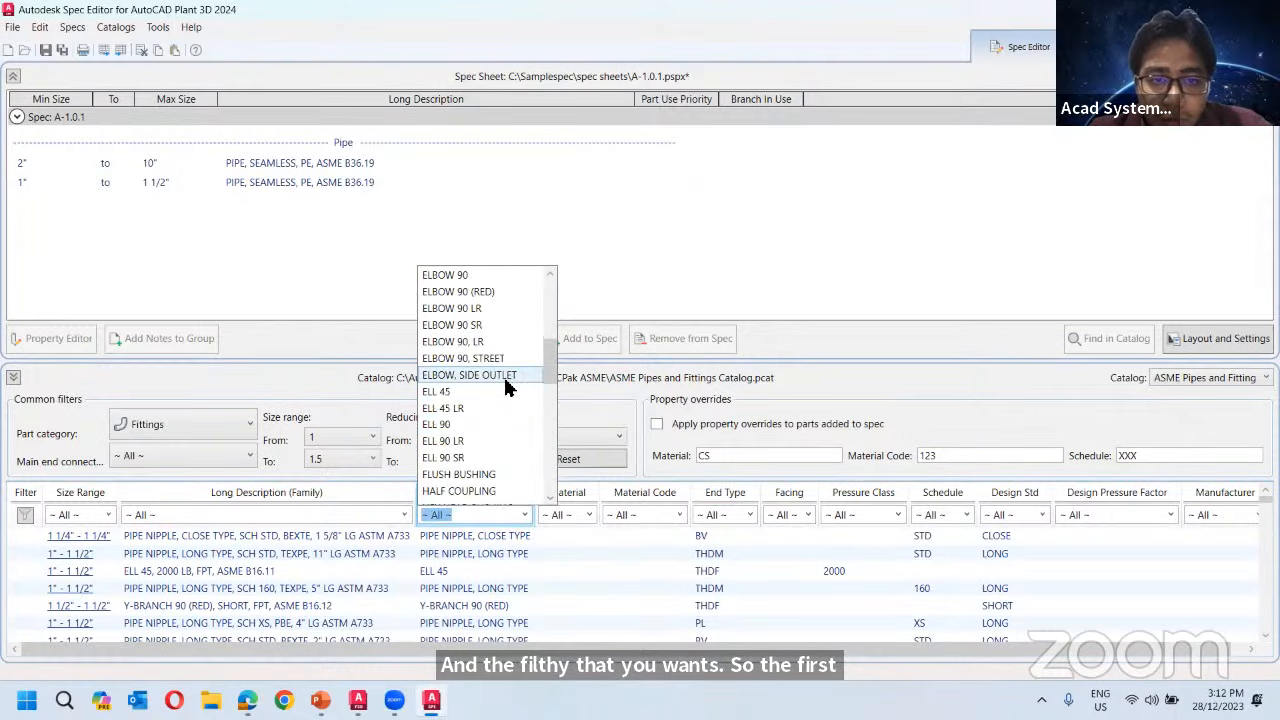
click(479, 408)
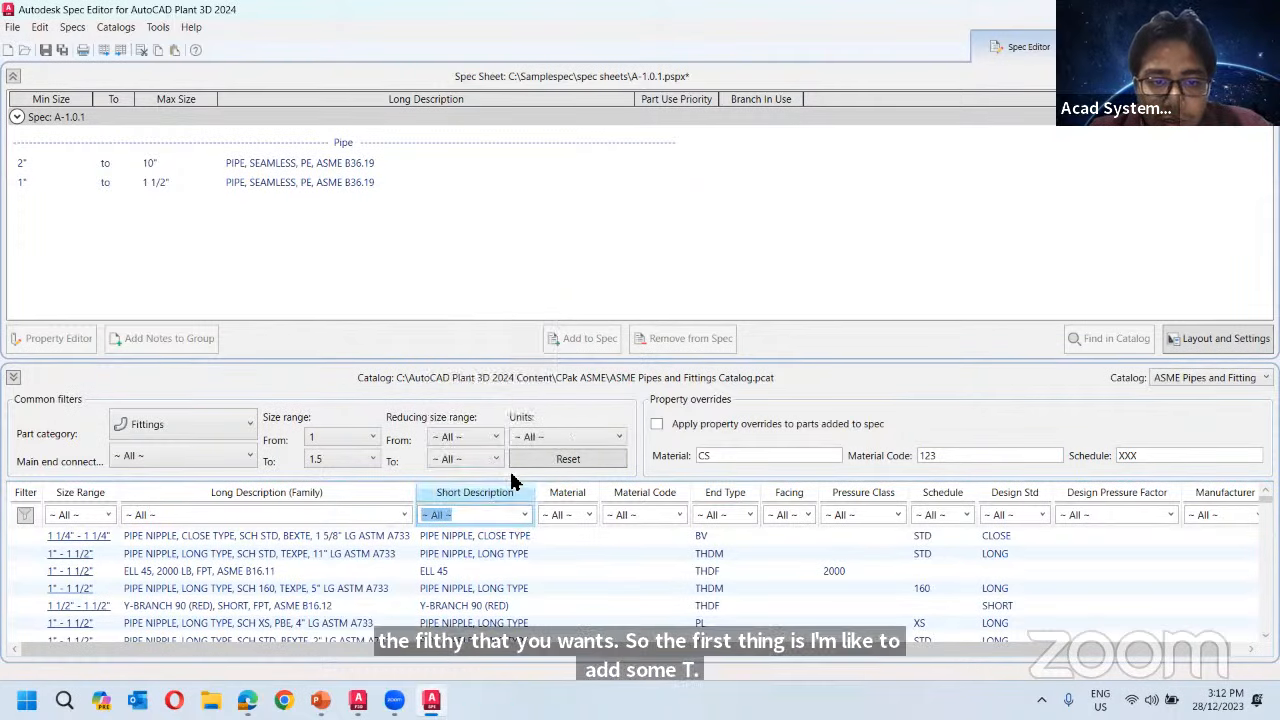
click(898, 514)
click(836, 650)
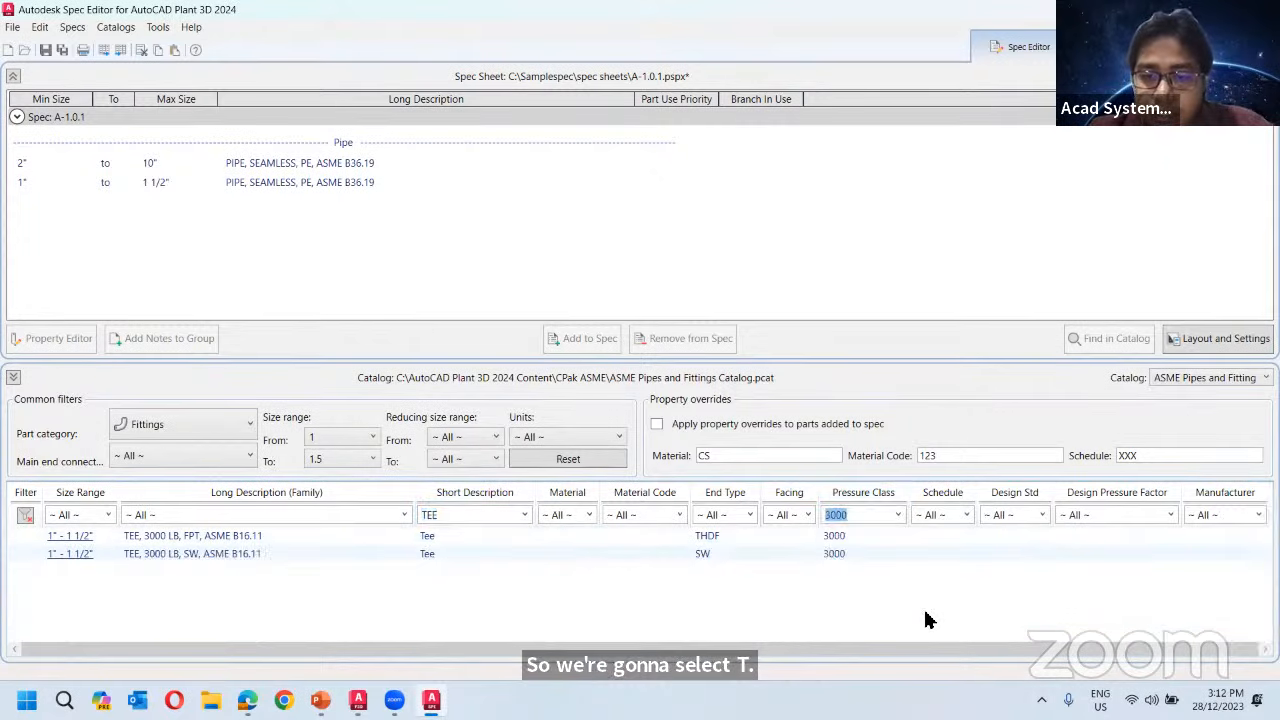
click(227, 553)
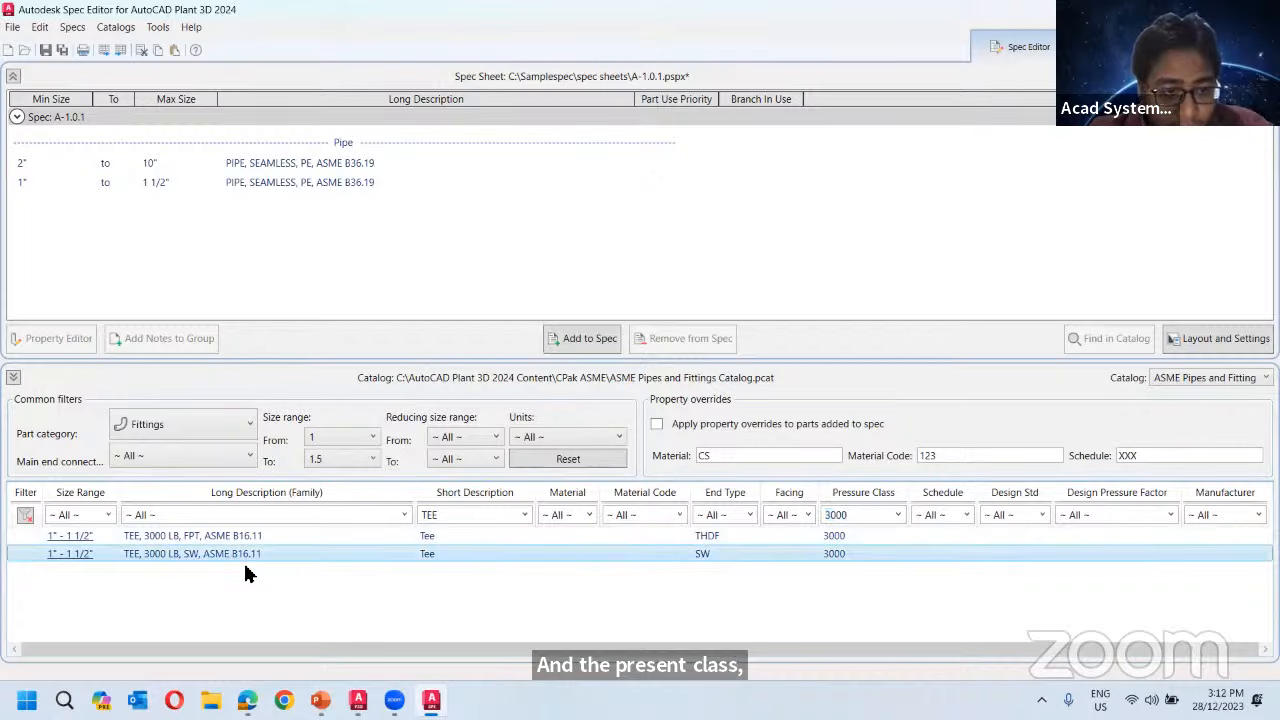
click(568, 340)
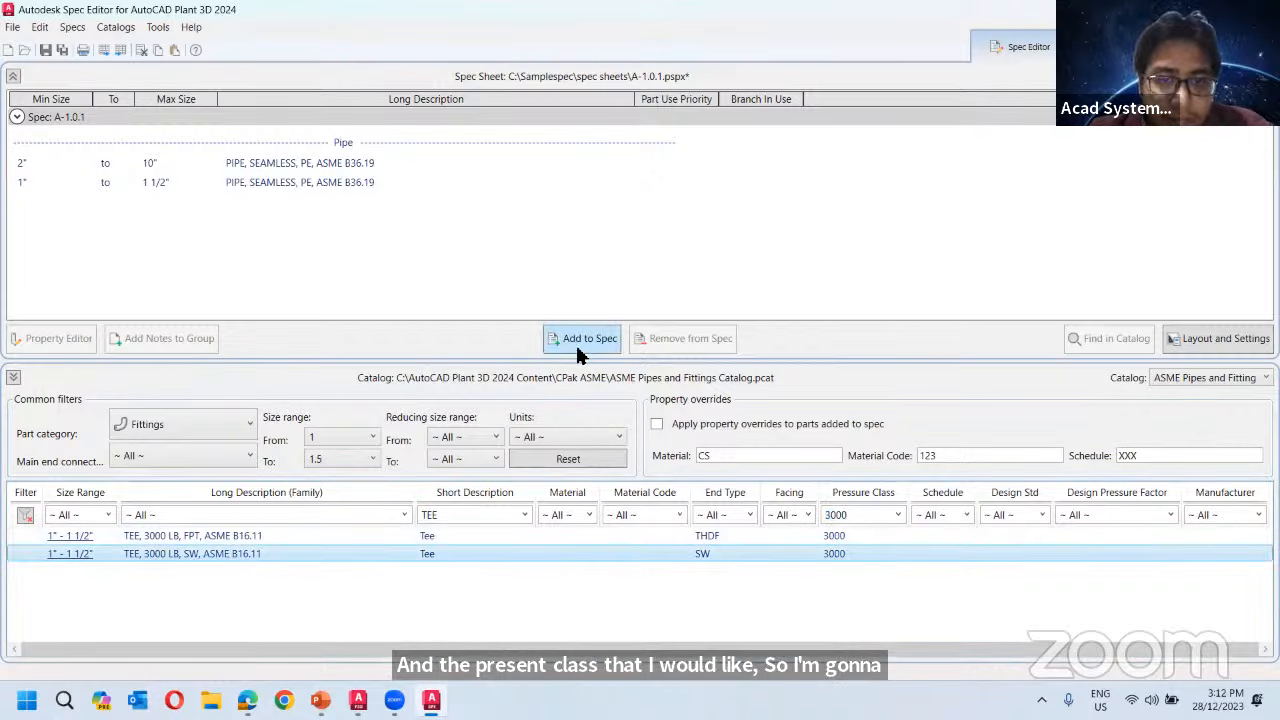
Change the short description filter to TEE (RED) and add TEE (RED), 3000 LB, SW, ASME B16.11 to the spec.
click(516, 516)
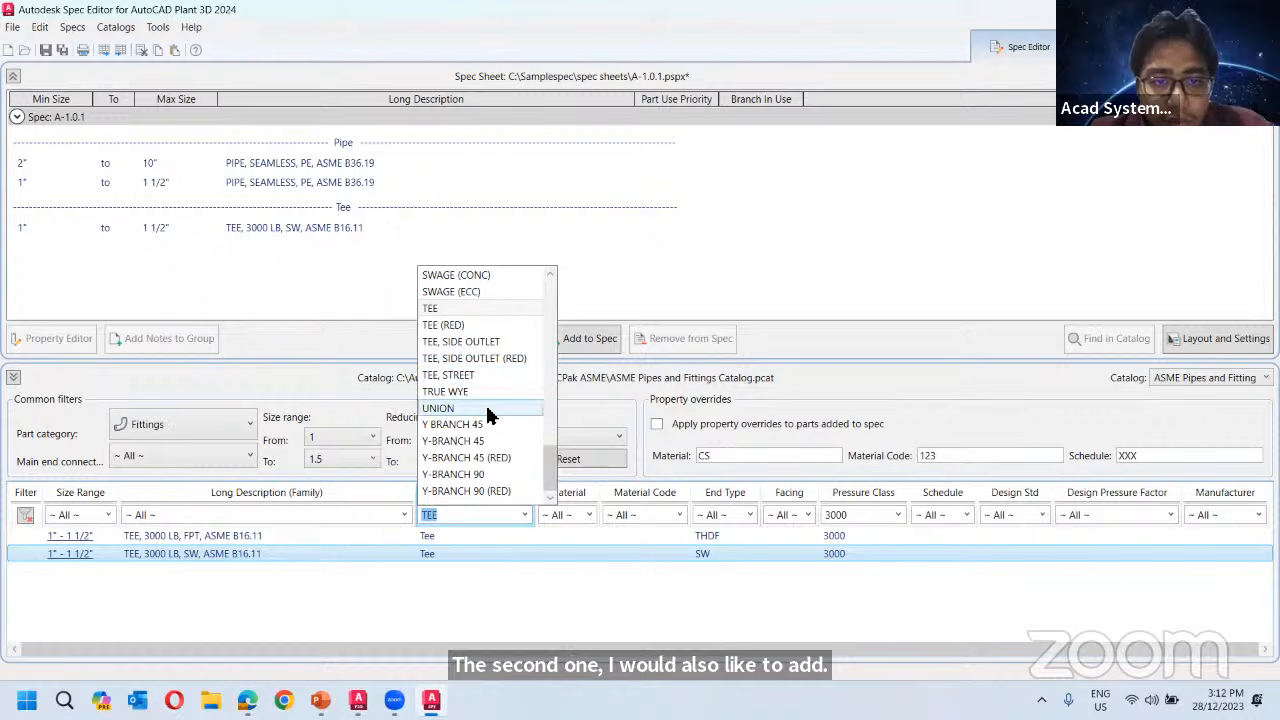
click(450, 408)
click(524, 514)
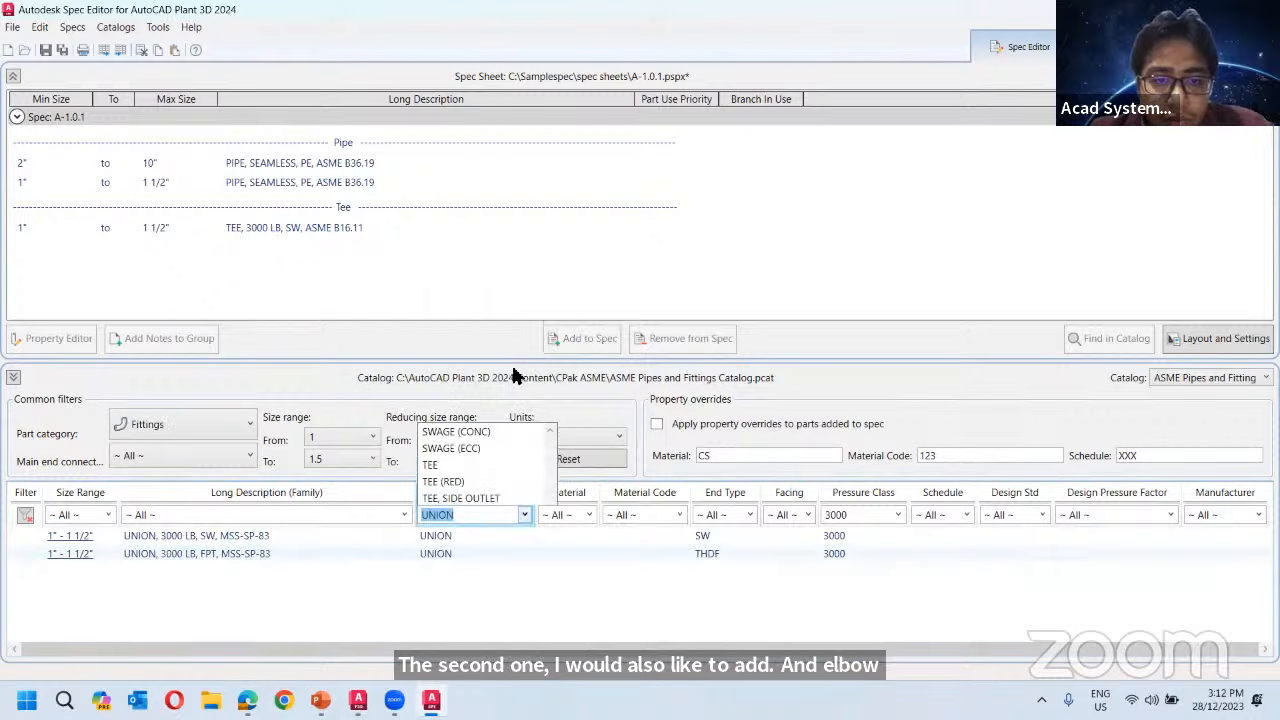
click(470, 326)
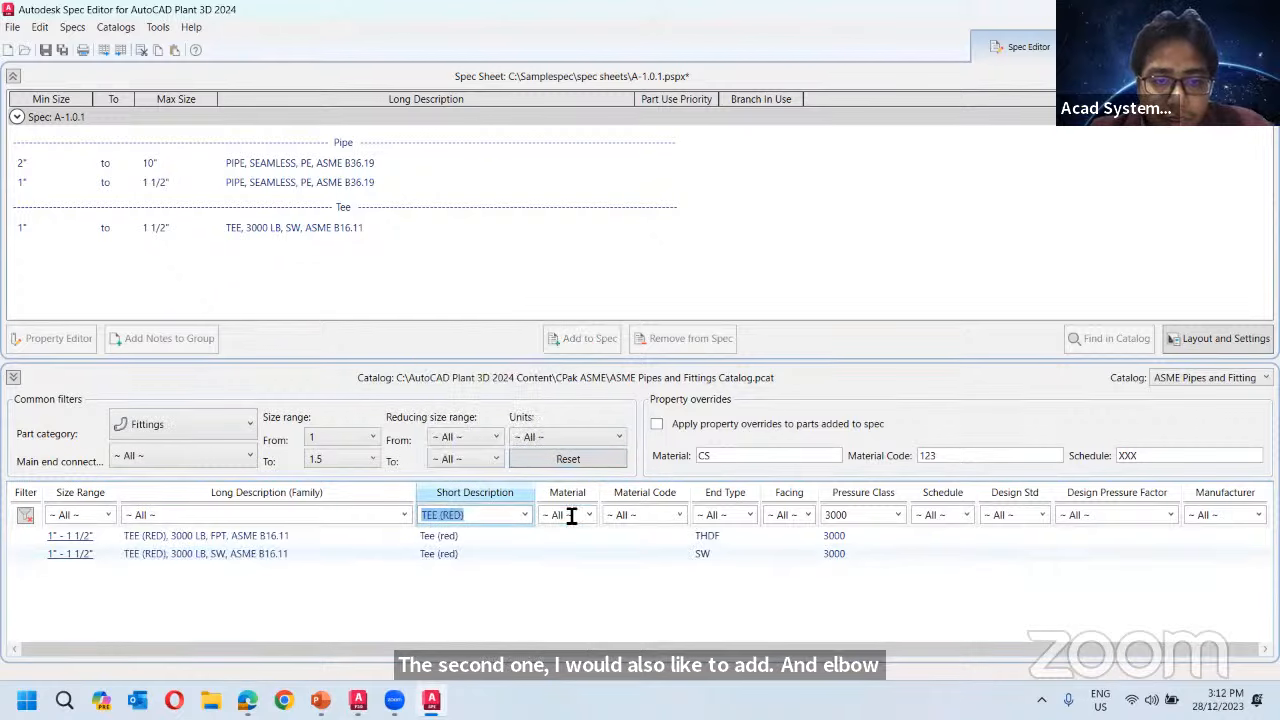
click(330, 555)
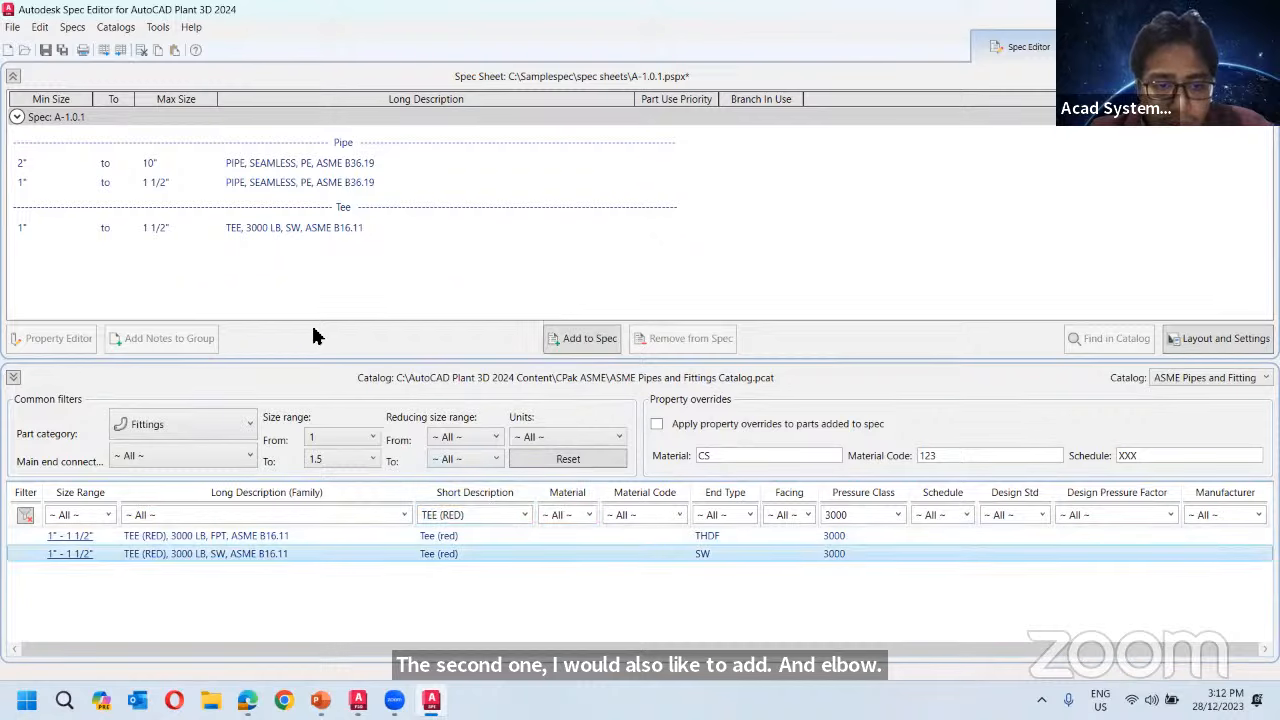
click(570, 338)
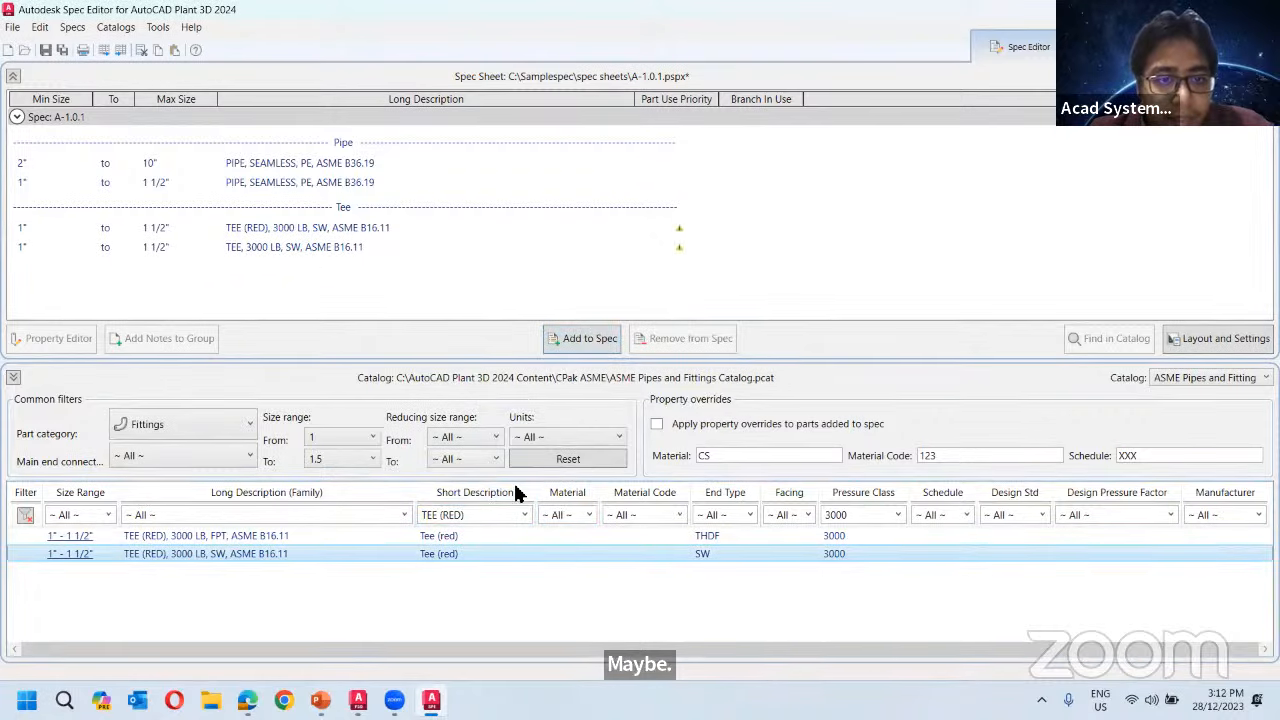
Change the short description filter to ELL 90 and add ELL 90, 3000 LB, SW, ASME B16.11 to the spec.
click(475, 514)
scroll(487, 362, up, 10)
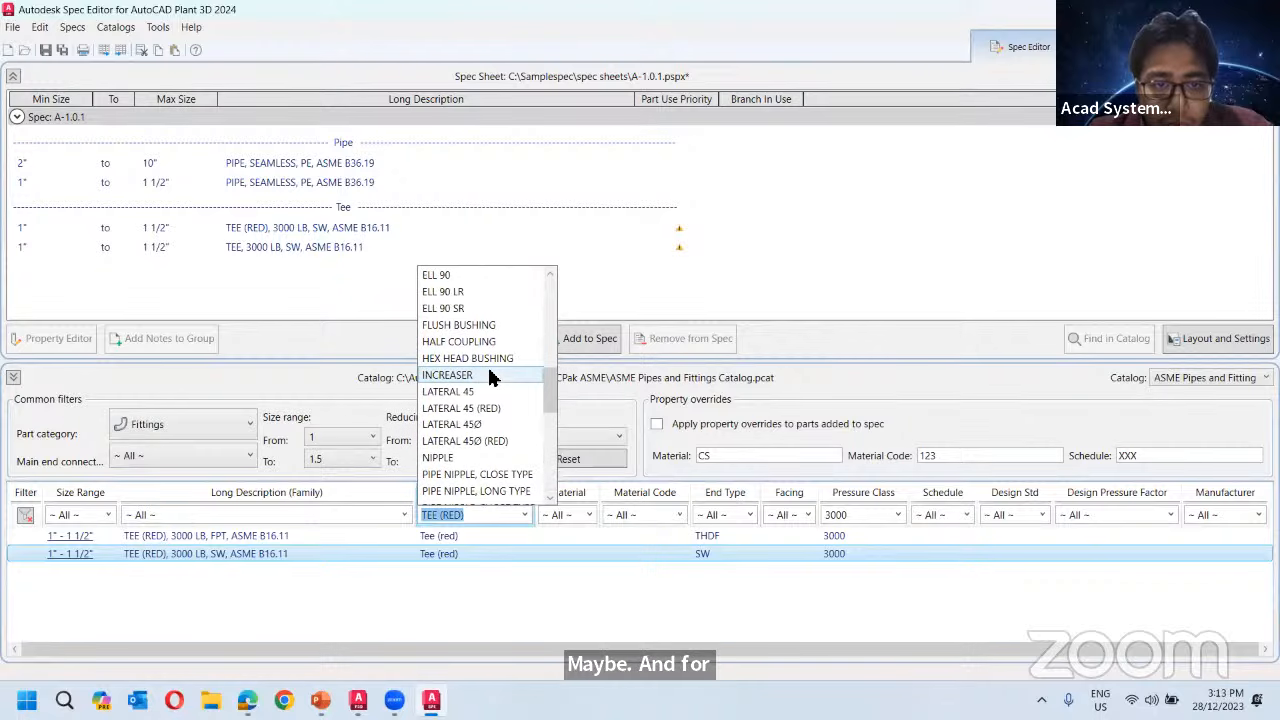
click(475, 325)
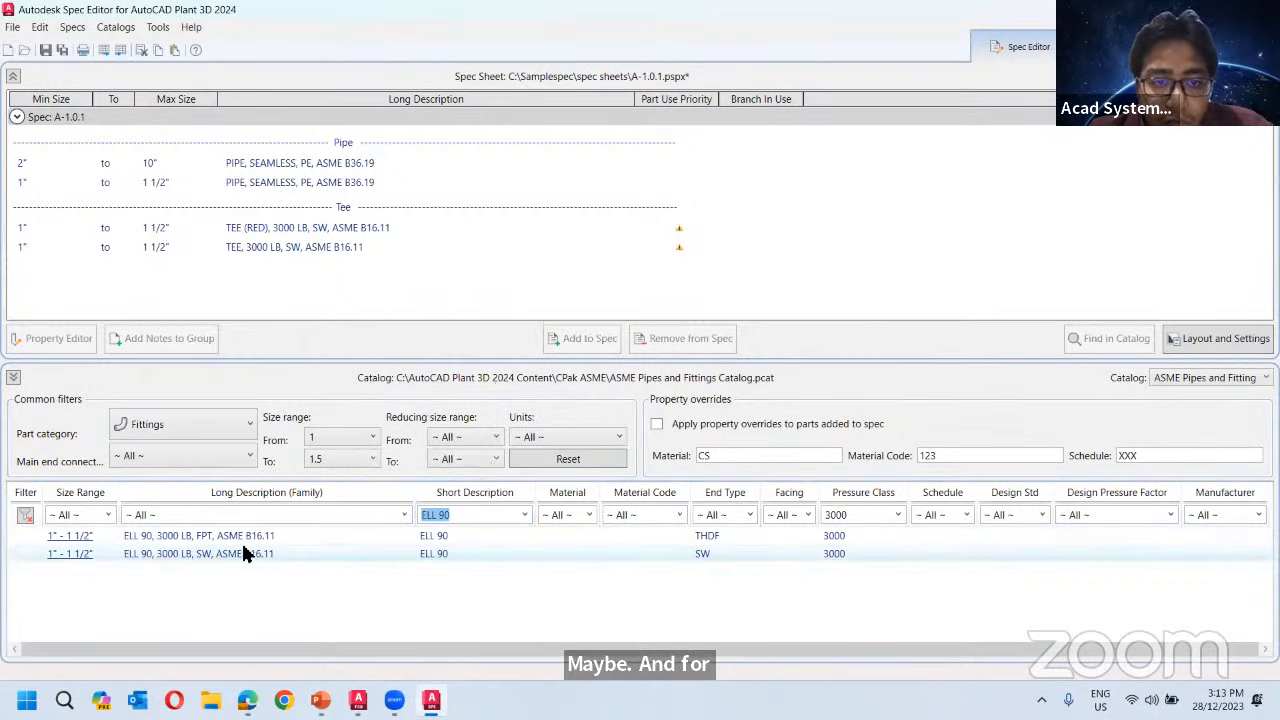
click(580, 338)
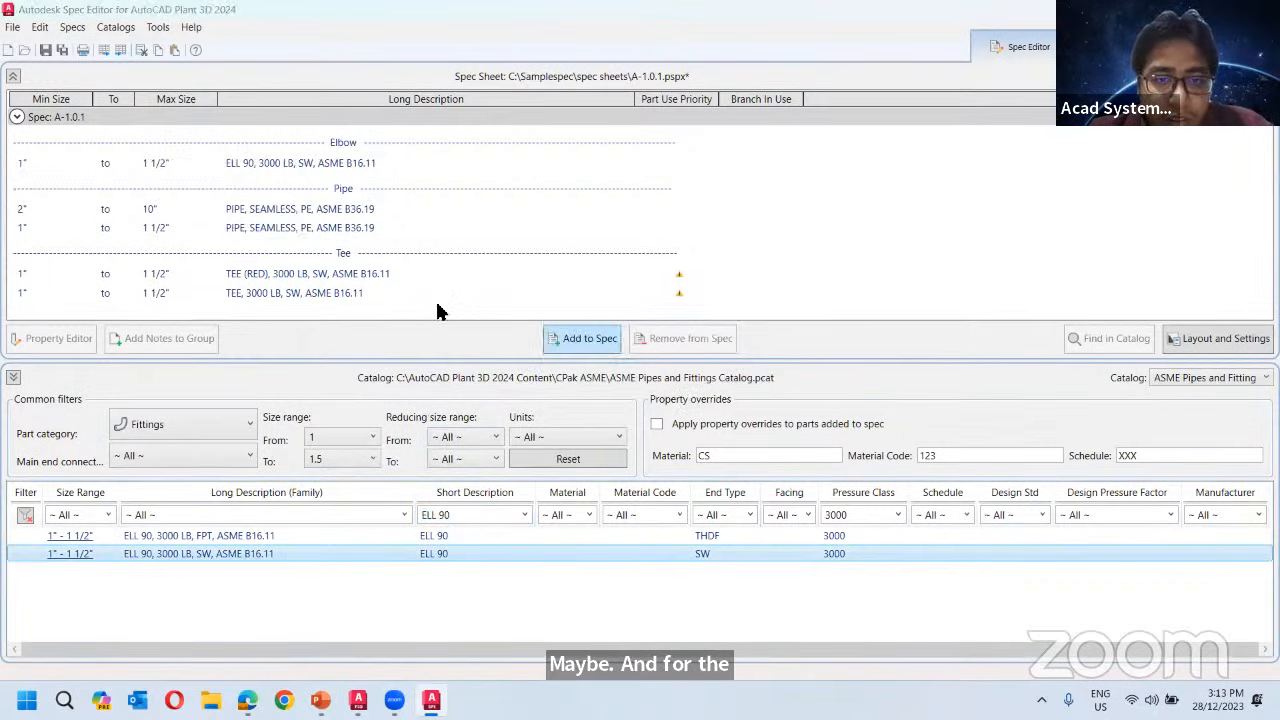
click(269, 162)
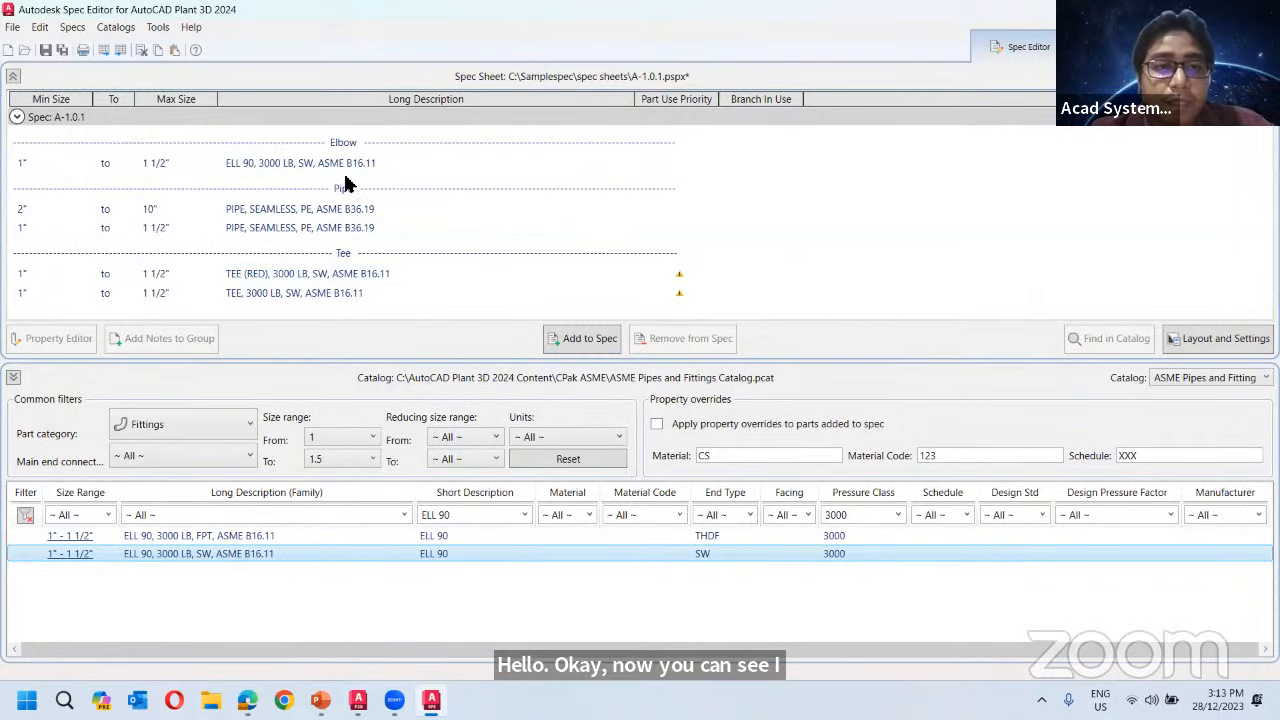
Filter the catalog to the Olet part category with a size range from 2 to 10.
click(189, 437)
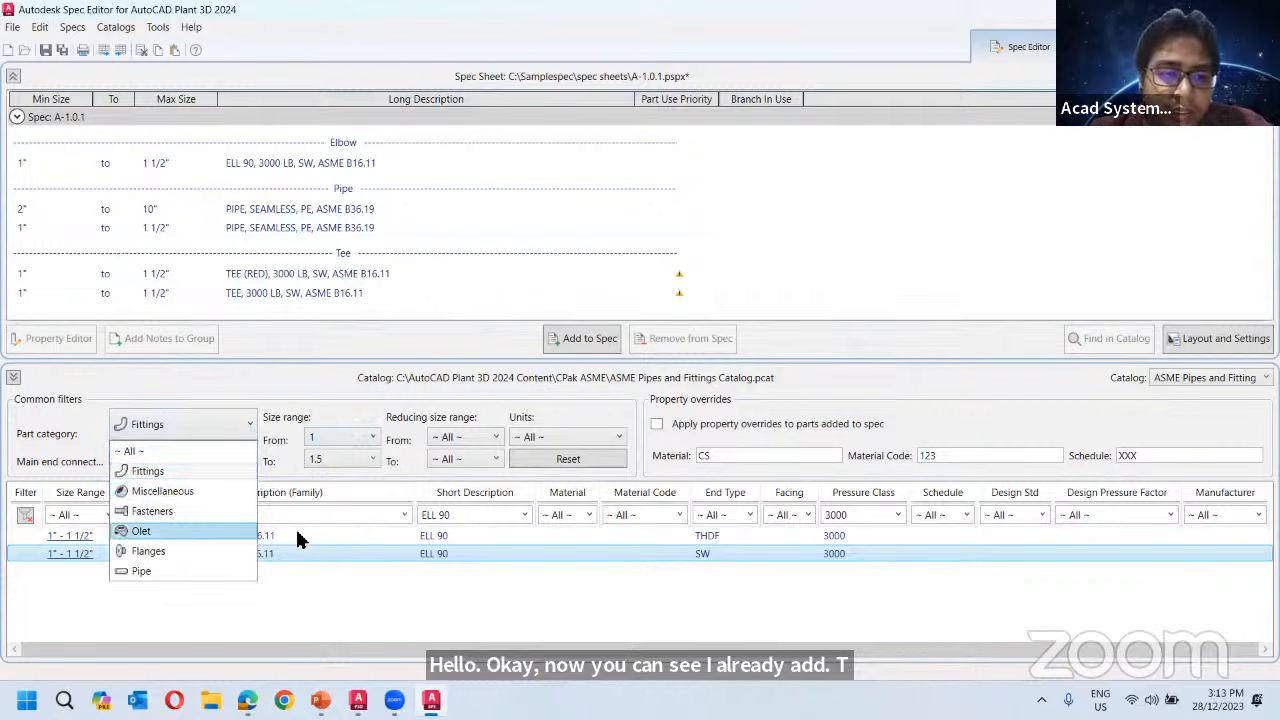
click(141, 531)
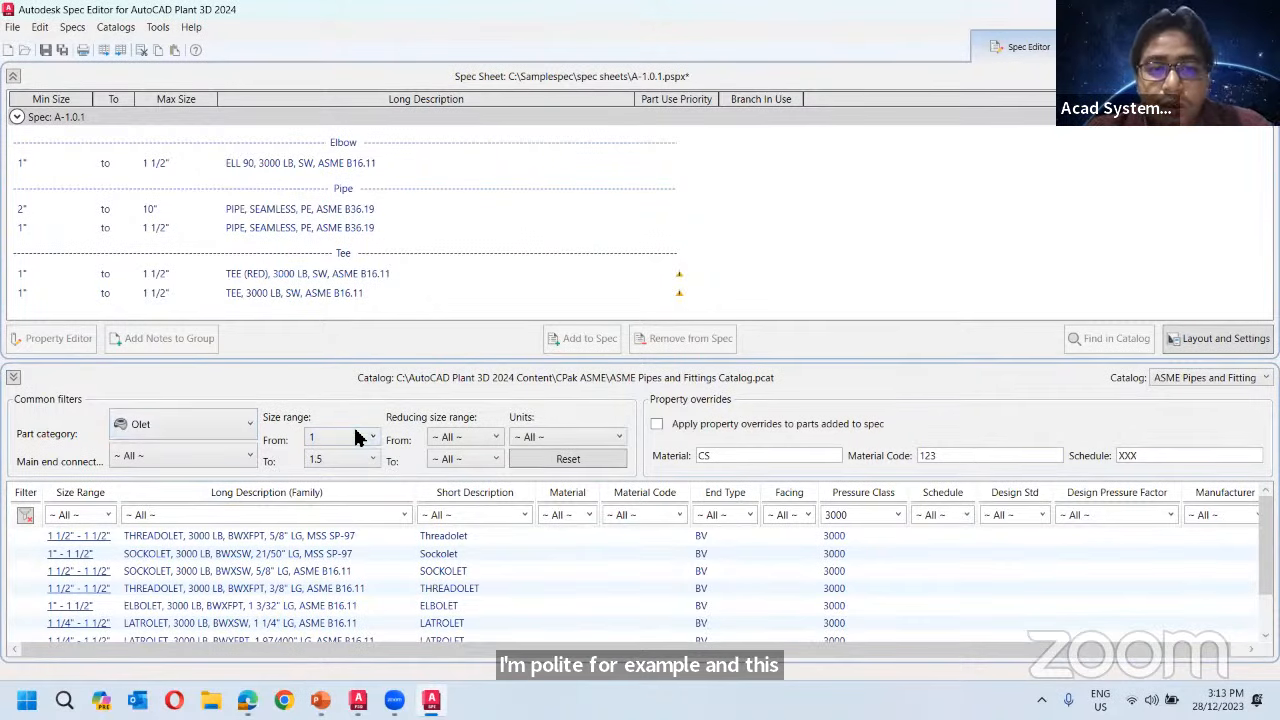
click(380, 441)
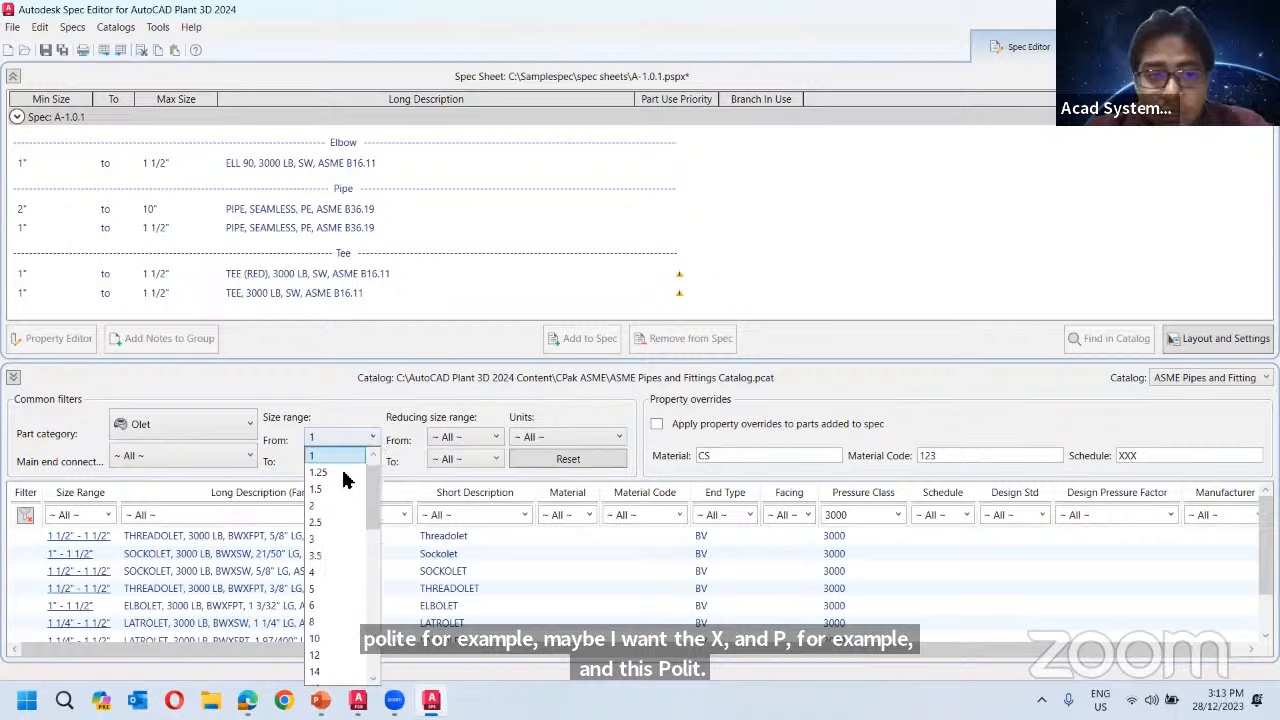
scroll(330, 500, up, 1)
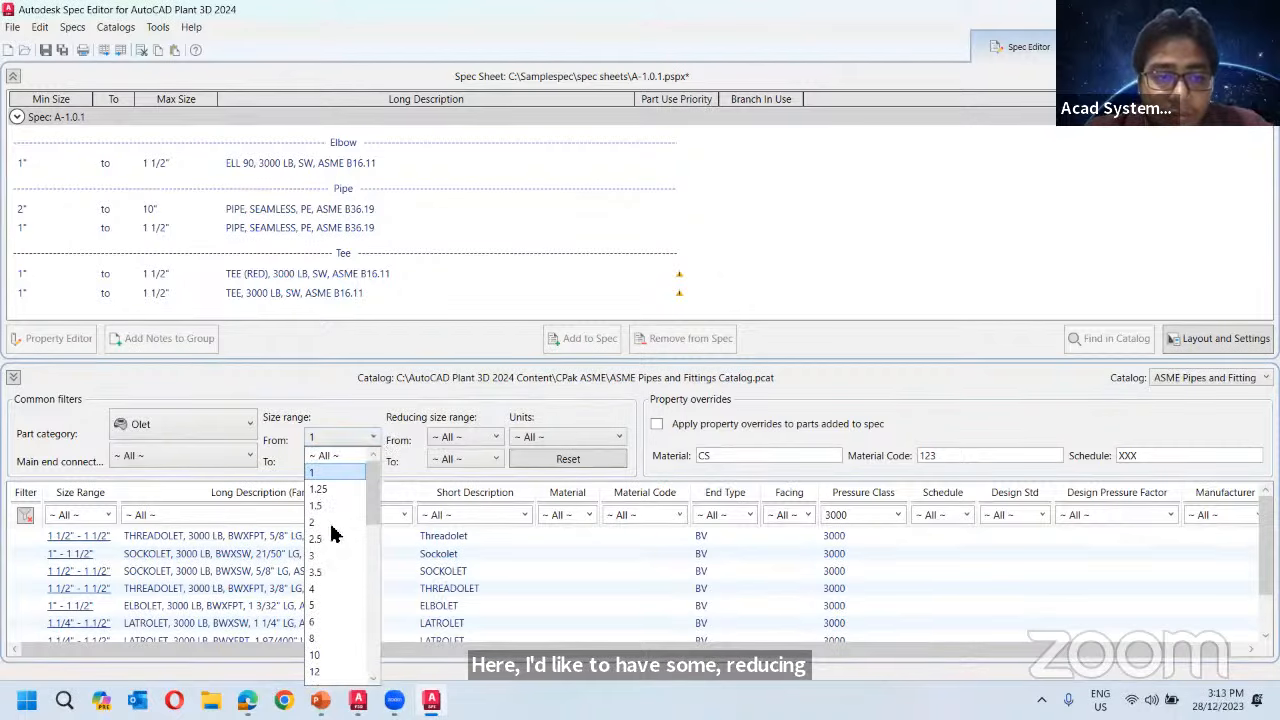
key(Return)
click(365, 456)
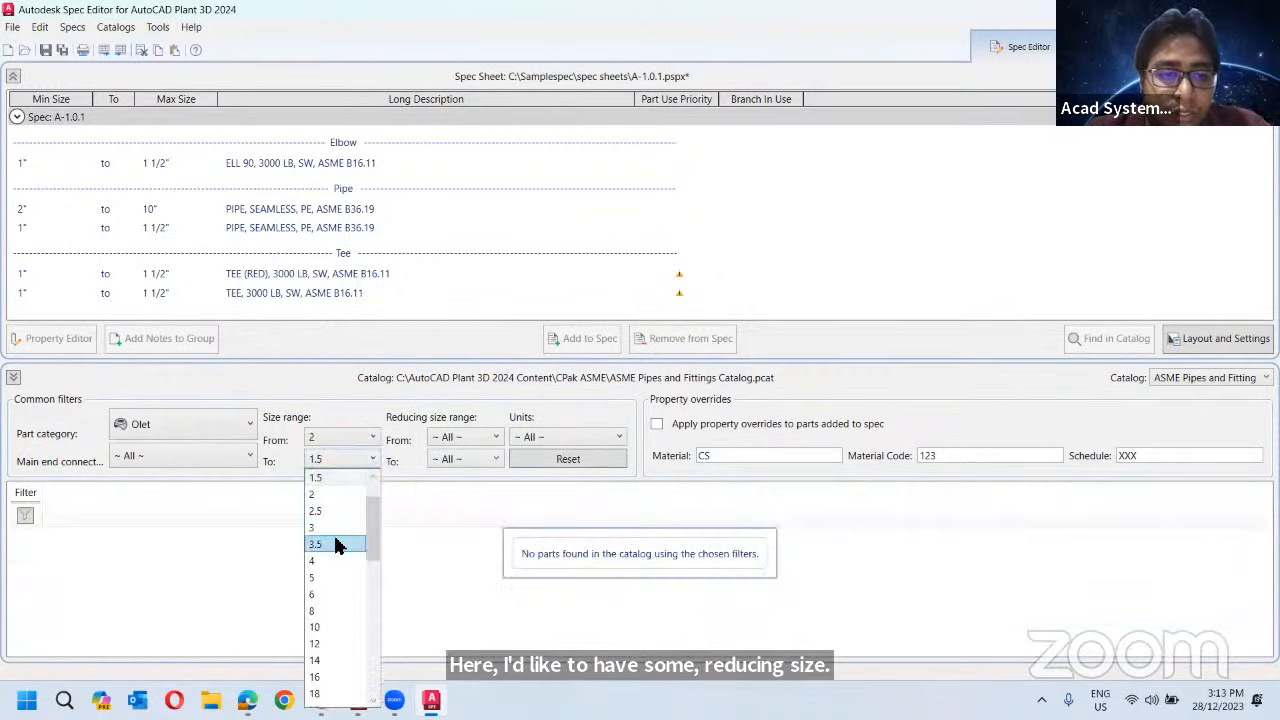
click(330, 627)
Set the catalog filter's reducing size range from 1 to 1.5.
click(55, 227)
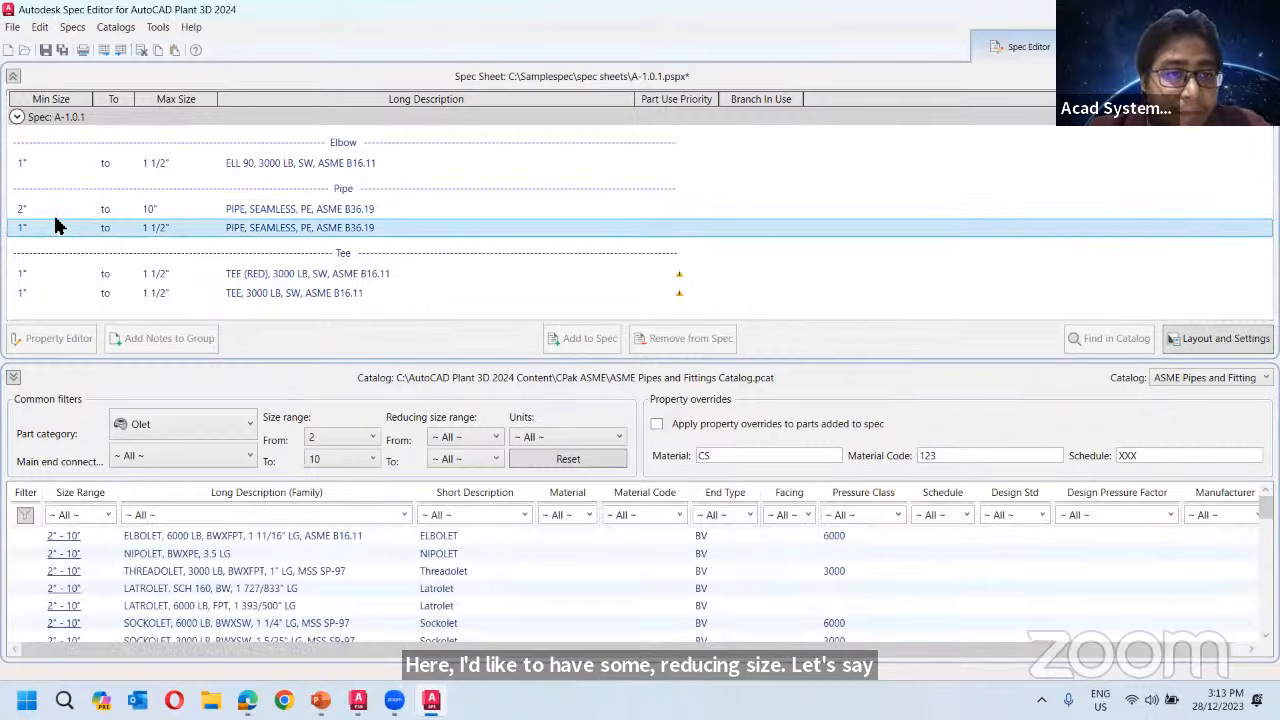
click(100, 212)
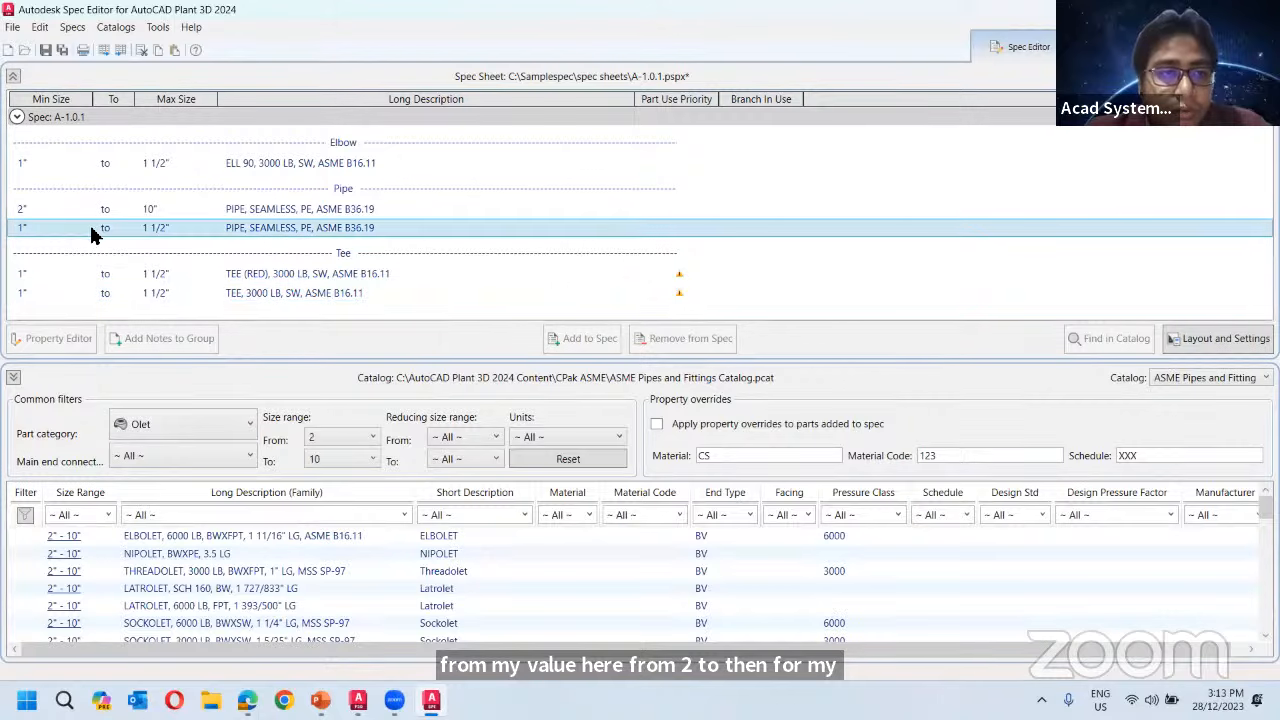
click(466, 438)
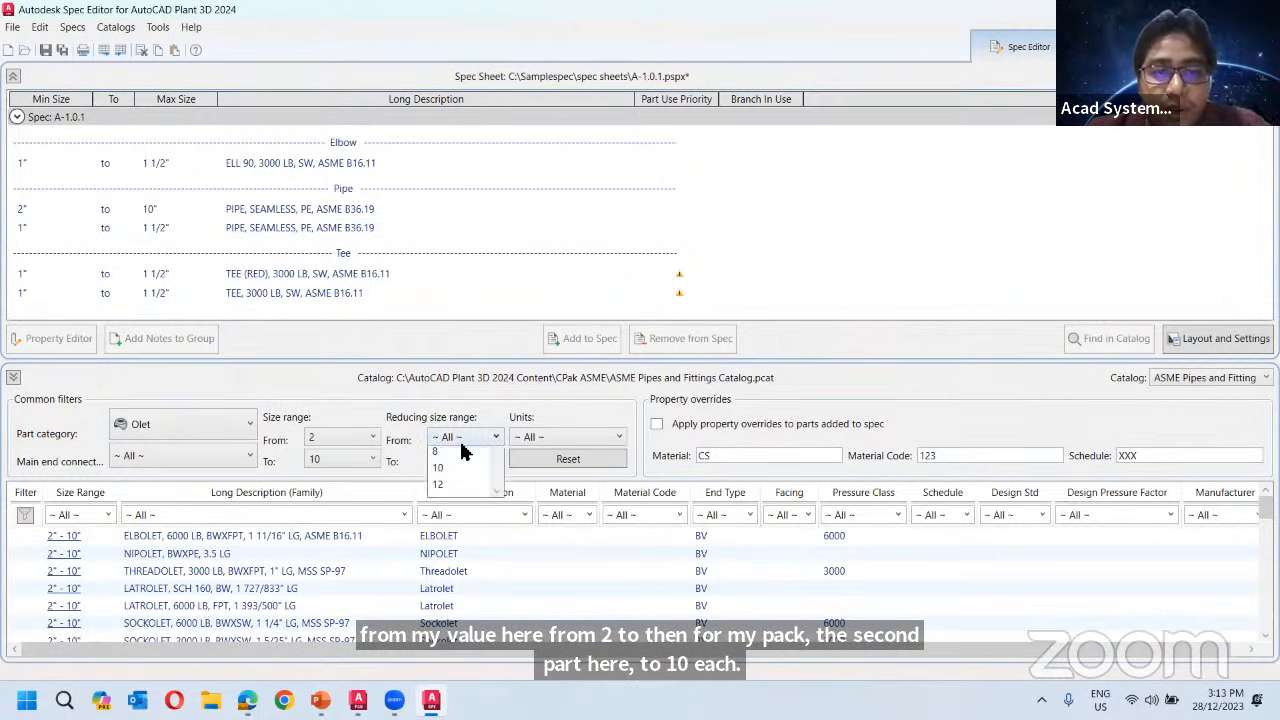
click(455, 473)
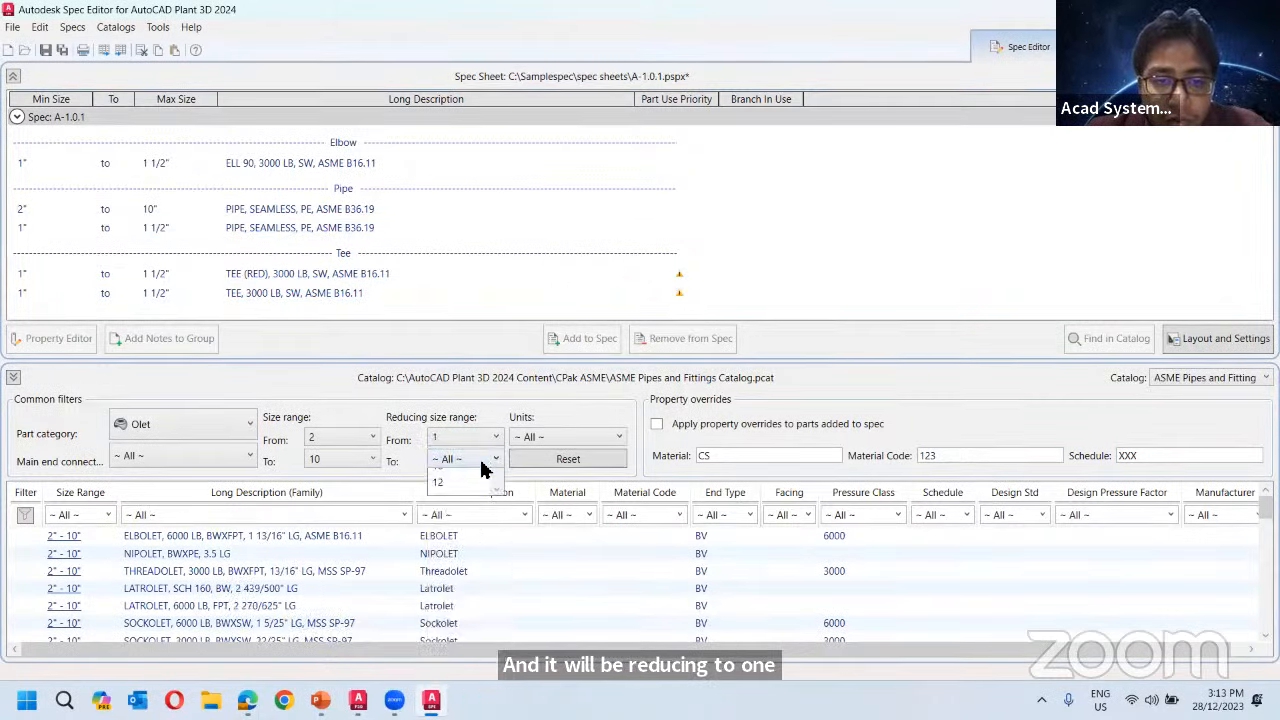
click(479, 458)
click(463, 528)
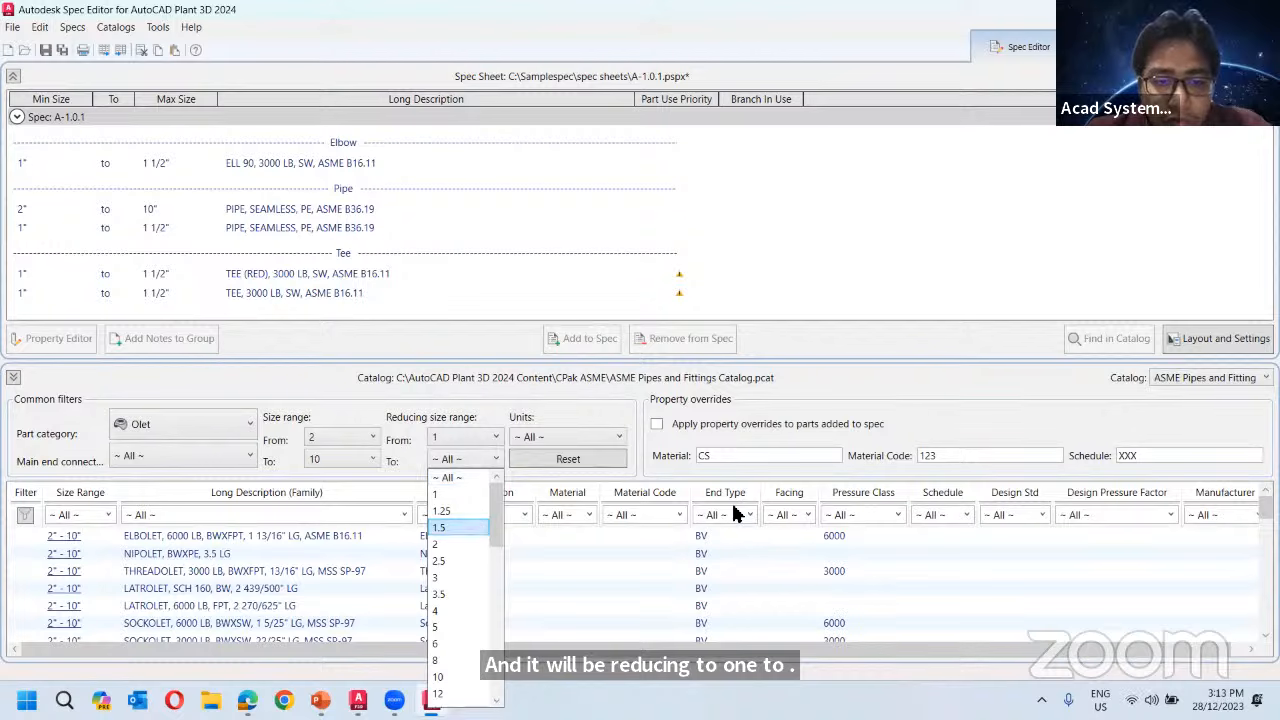
Filter the olets to short description SOCKOLET and add SOCKOLET, 3000 LB, BWXSW, 7/8" LG, ASME B16.11 to the spec.
click(513, 515)
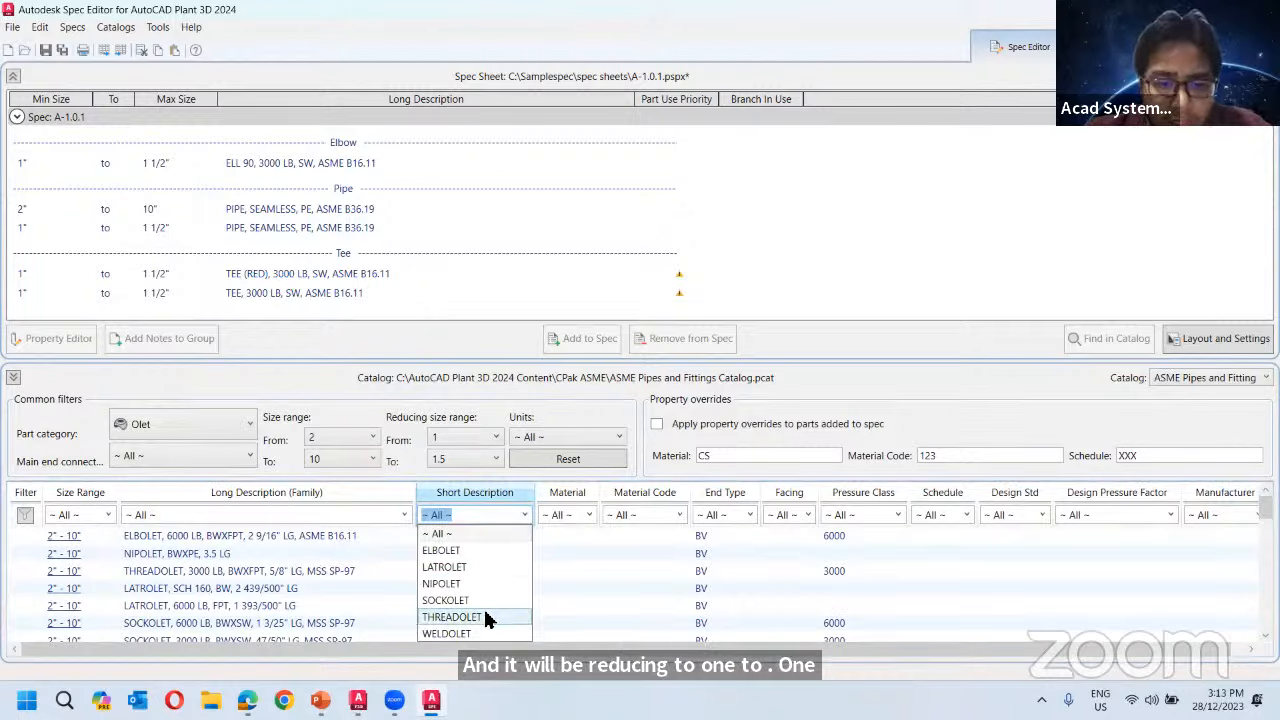
click(480, 617)
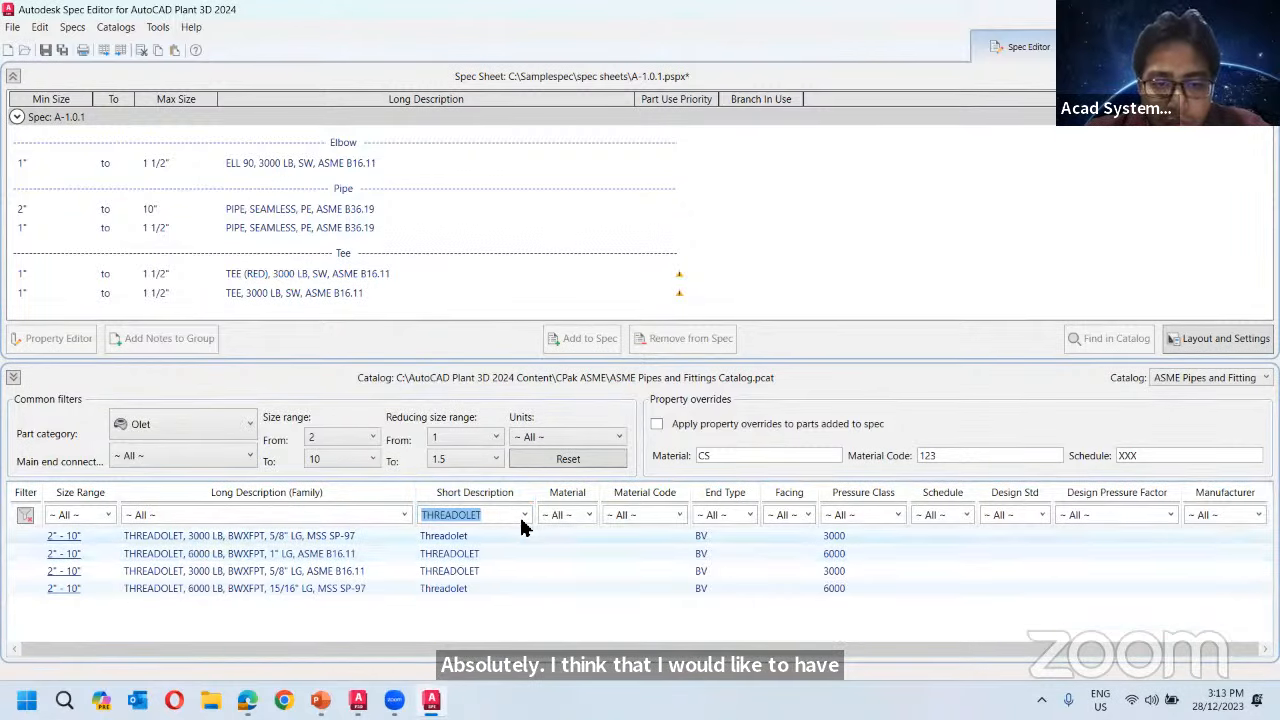
click(523, 515)
click(495, 616)
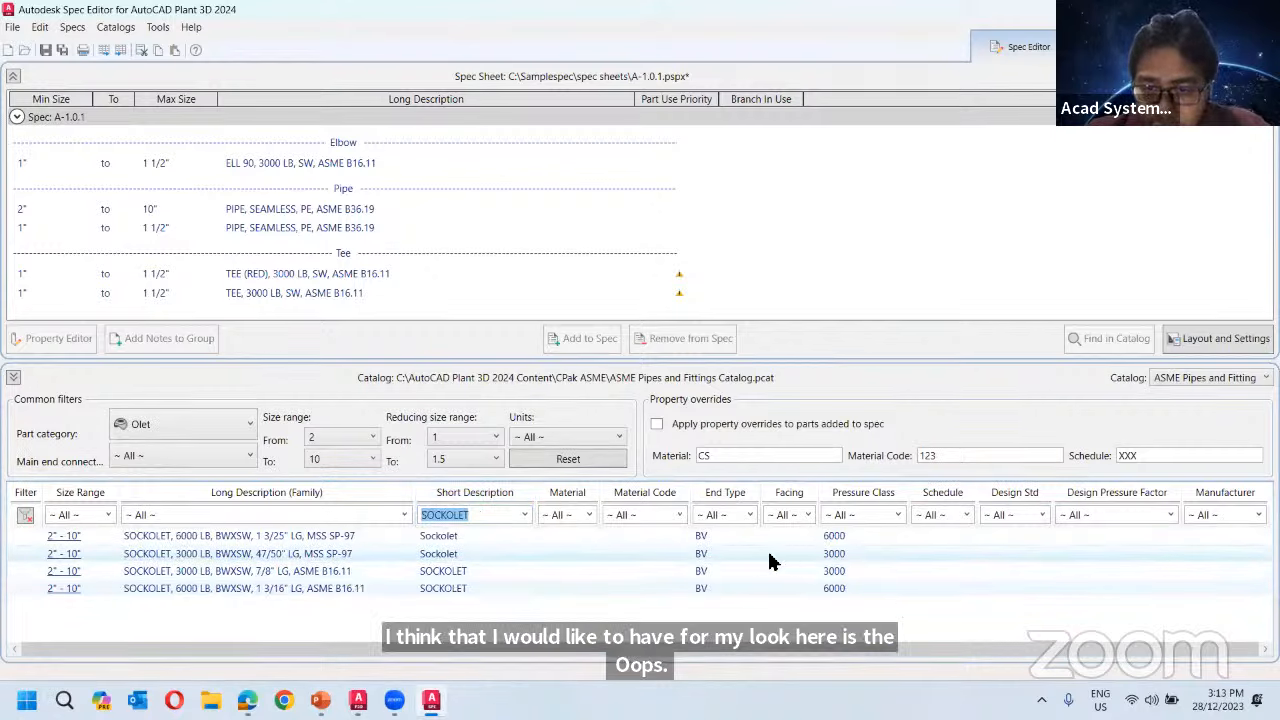
click(322, 575)
click(575, 340)
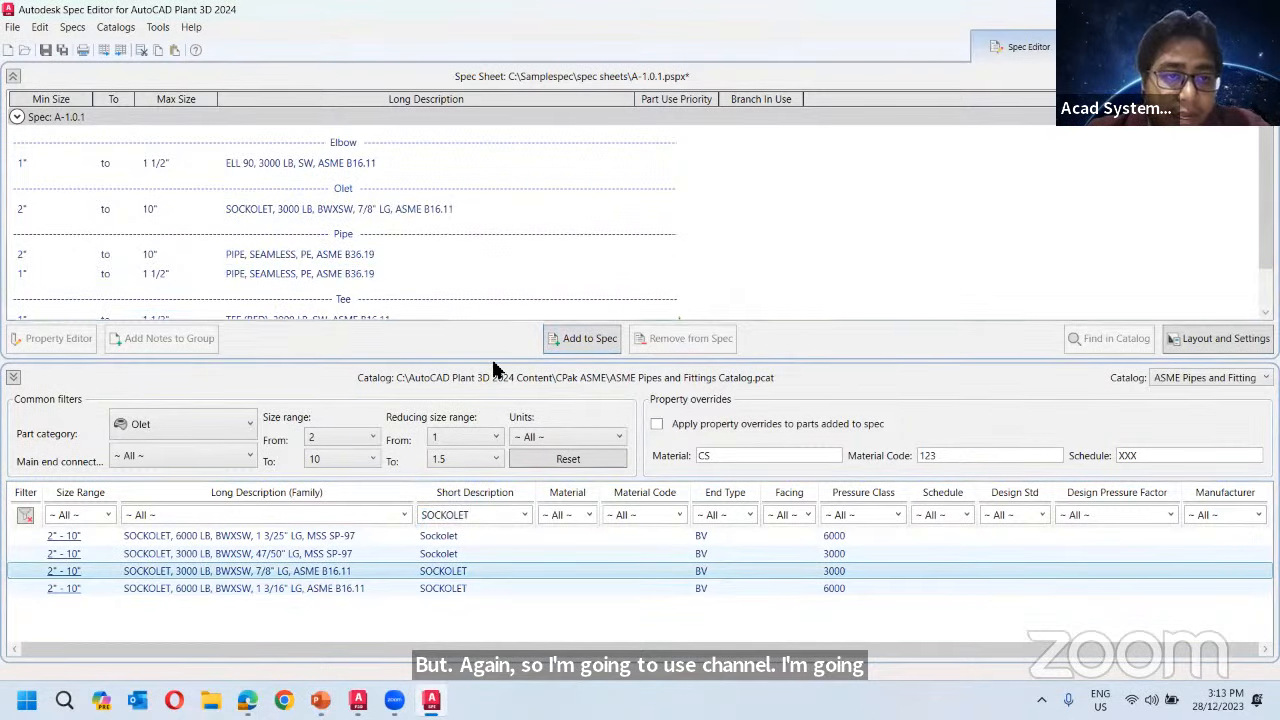
Open the existing spec A-1.2.pspx from the Samplespec spec sheets folder.
click(205, 426)
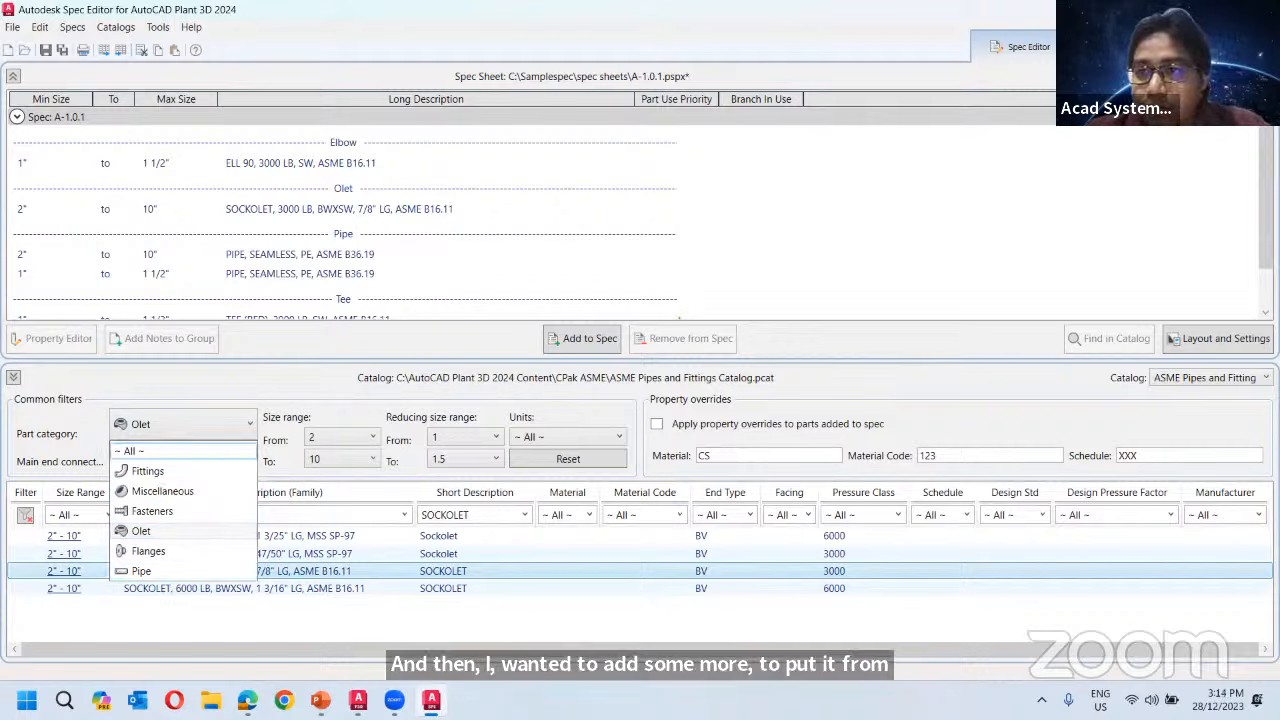
key(Escape)
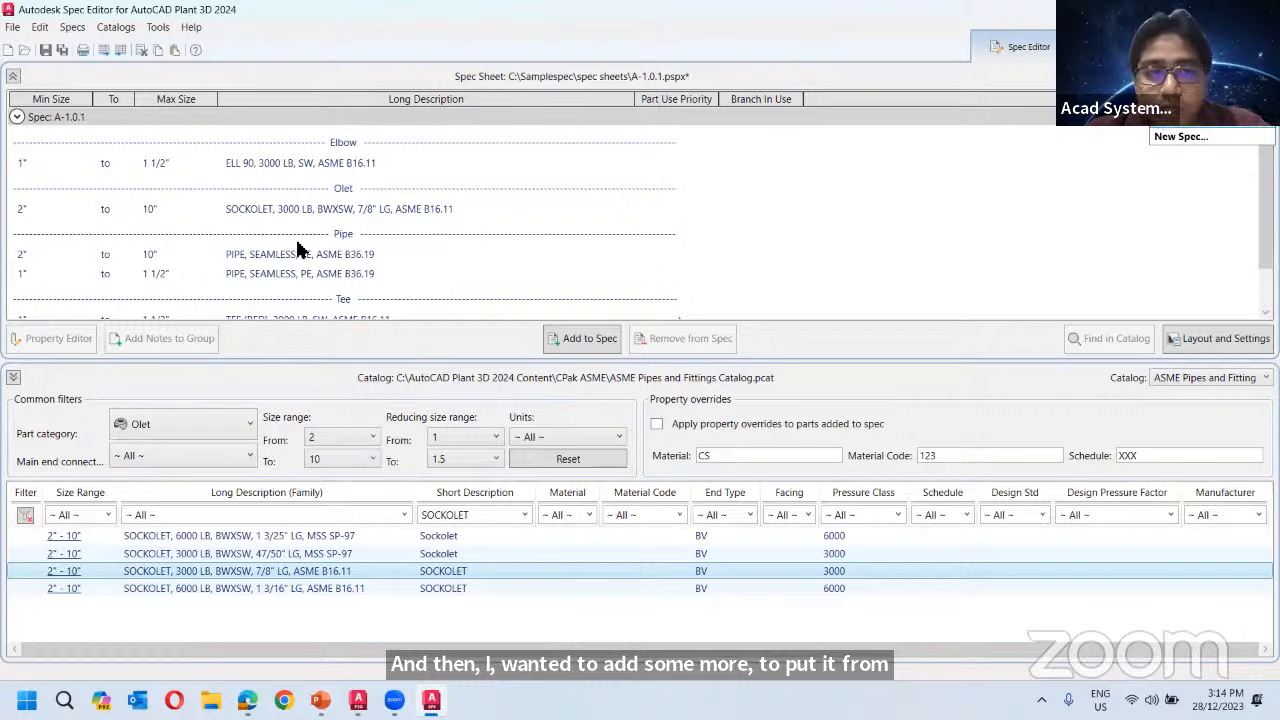
click(1162, 122)
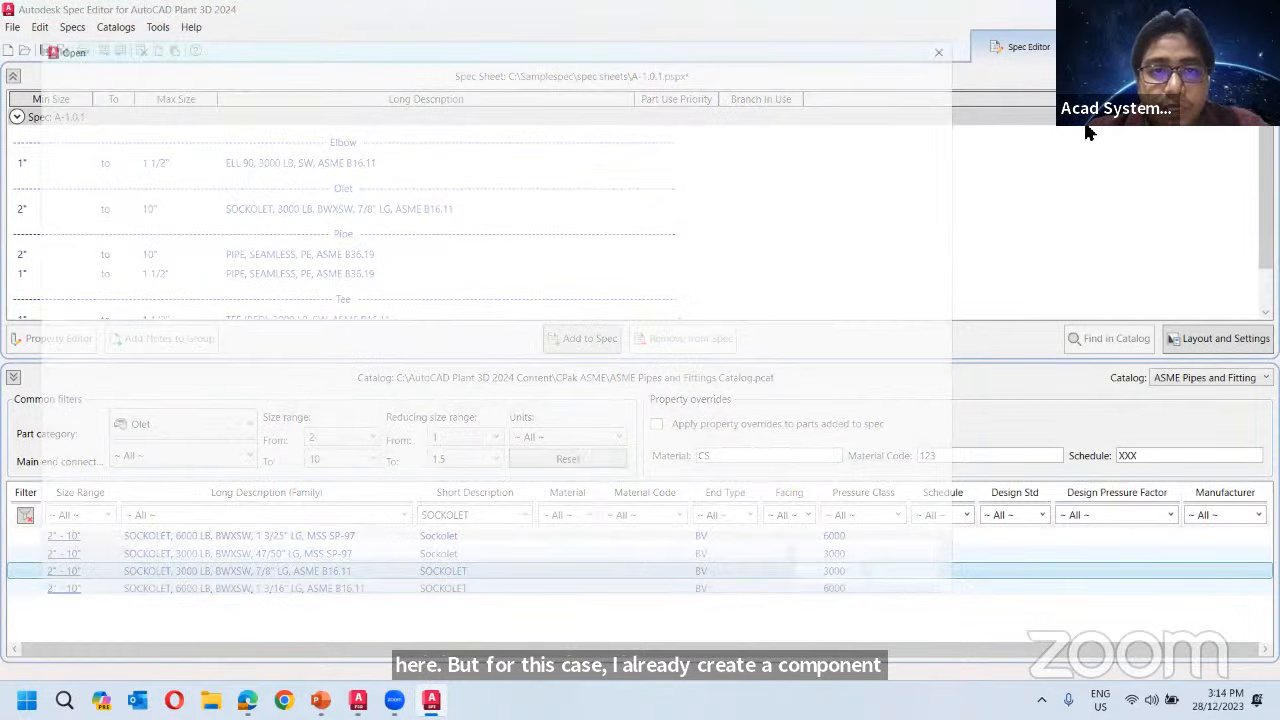
click(681, 163)
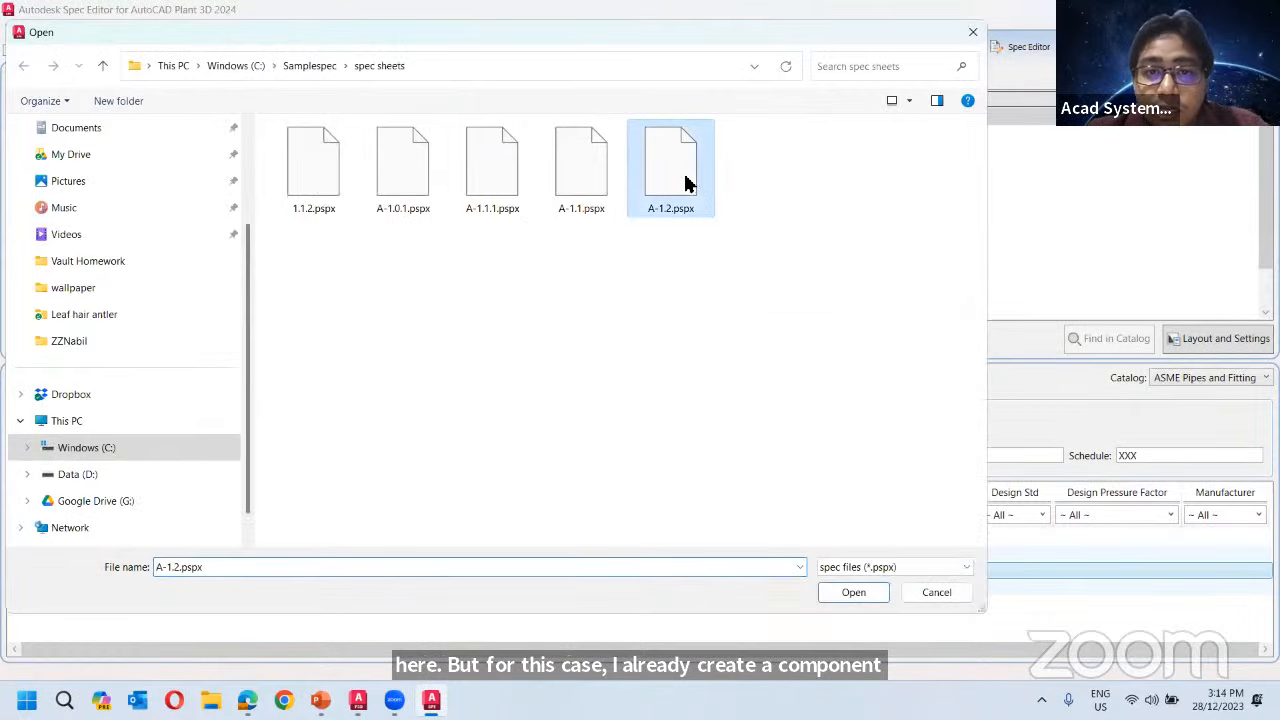
click(840, 591)
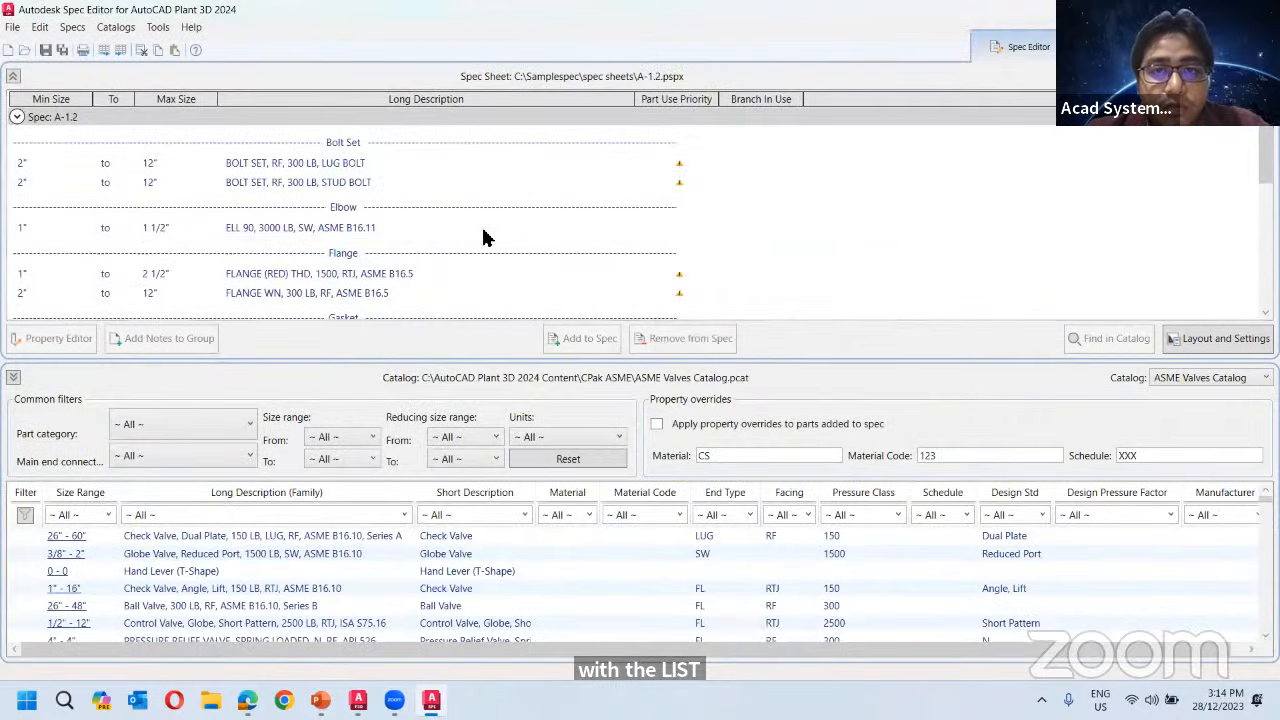
Review the manufacturer, material and removed-size properties of the 1" to 1 1/2" seamless pipe in the Spec Property Editor.
click(463, 227)
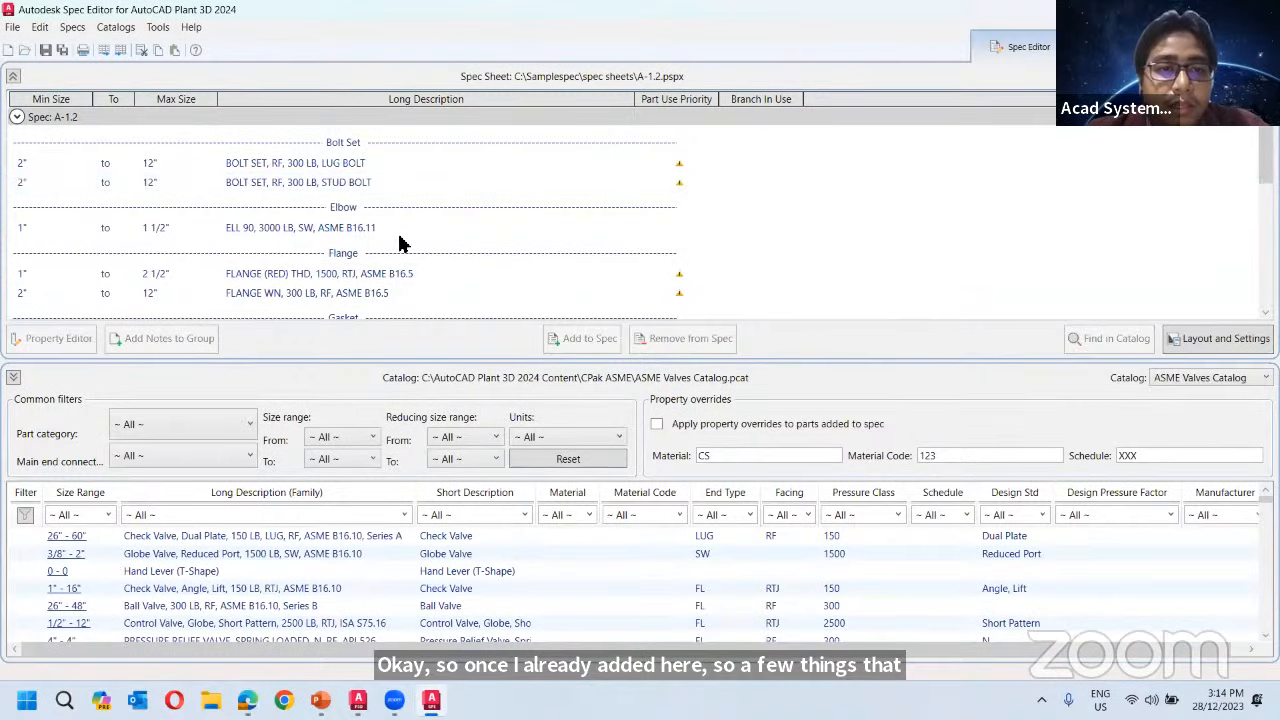
click(236, 232)
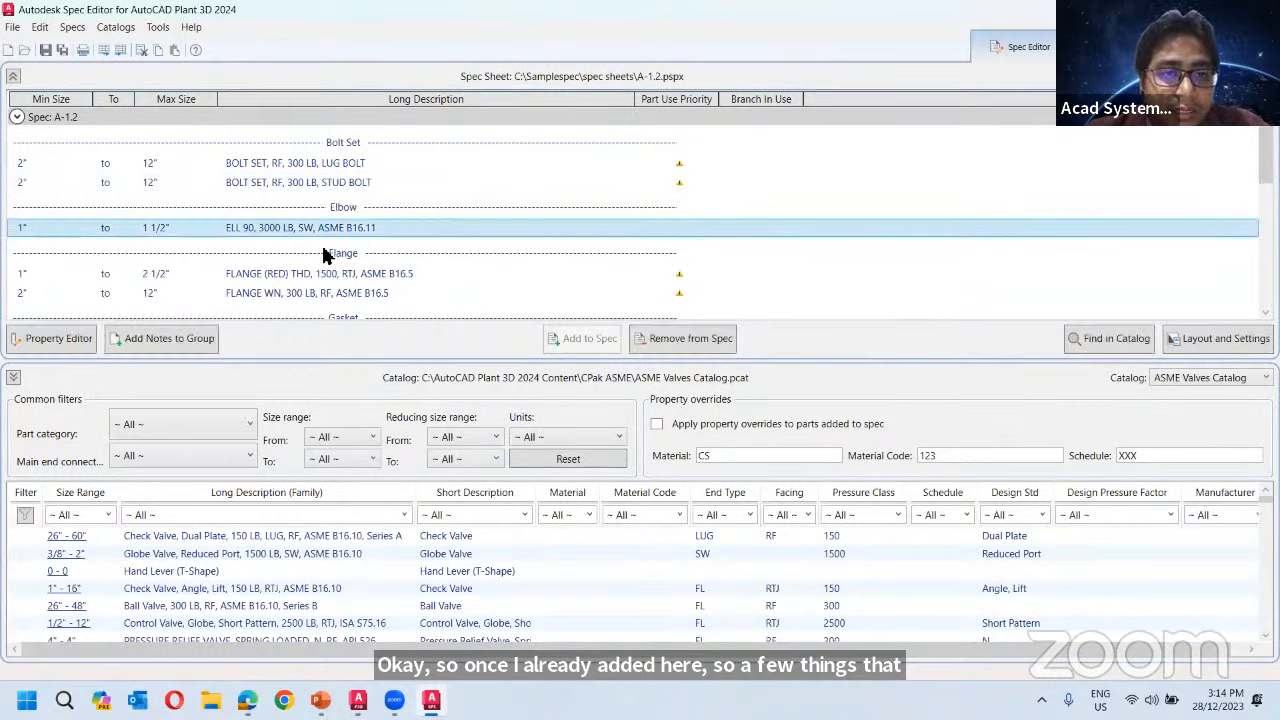
scroll(200, 245, down, 3)
click(117, 237)
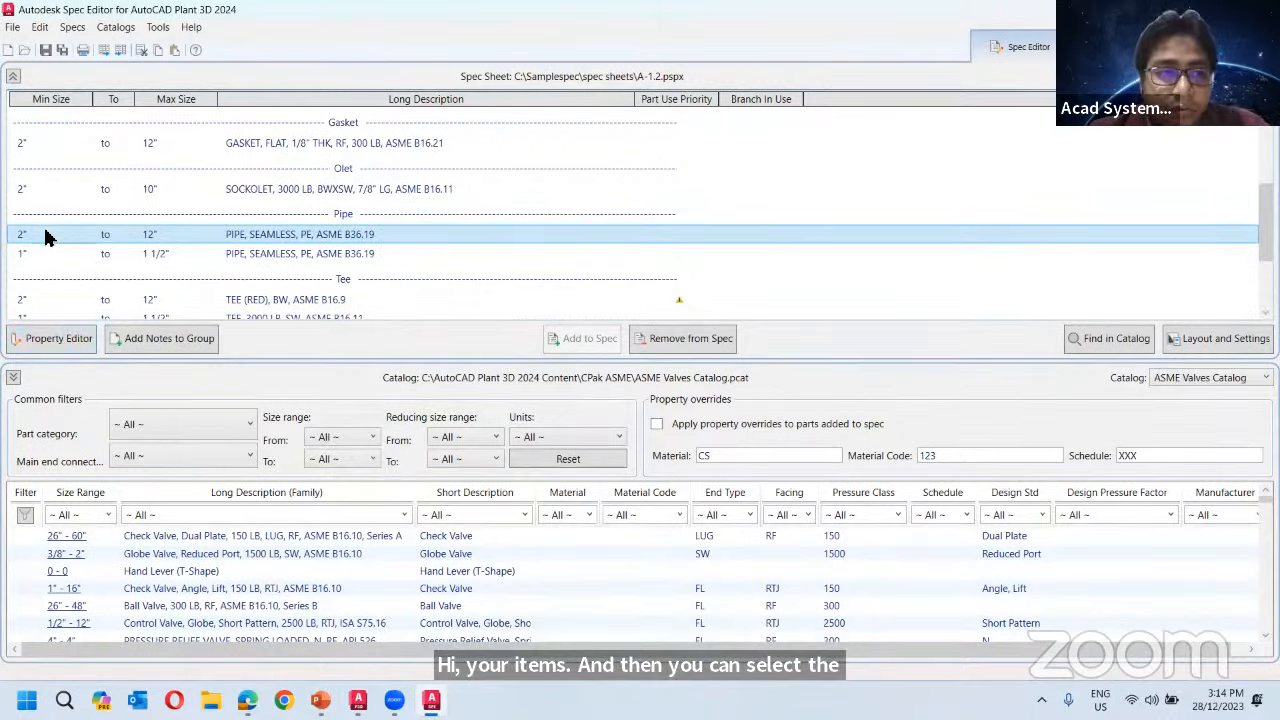
click(45, 254)
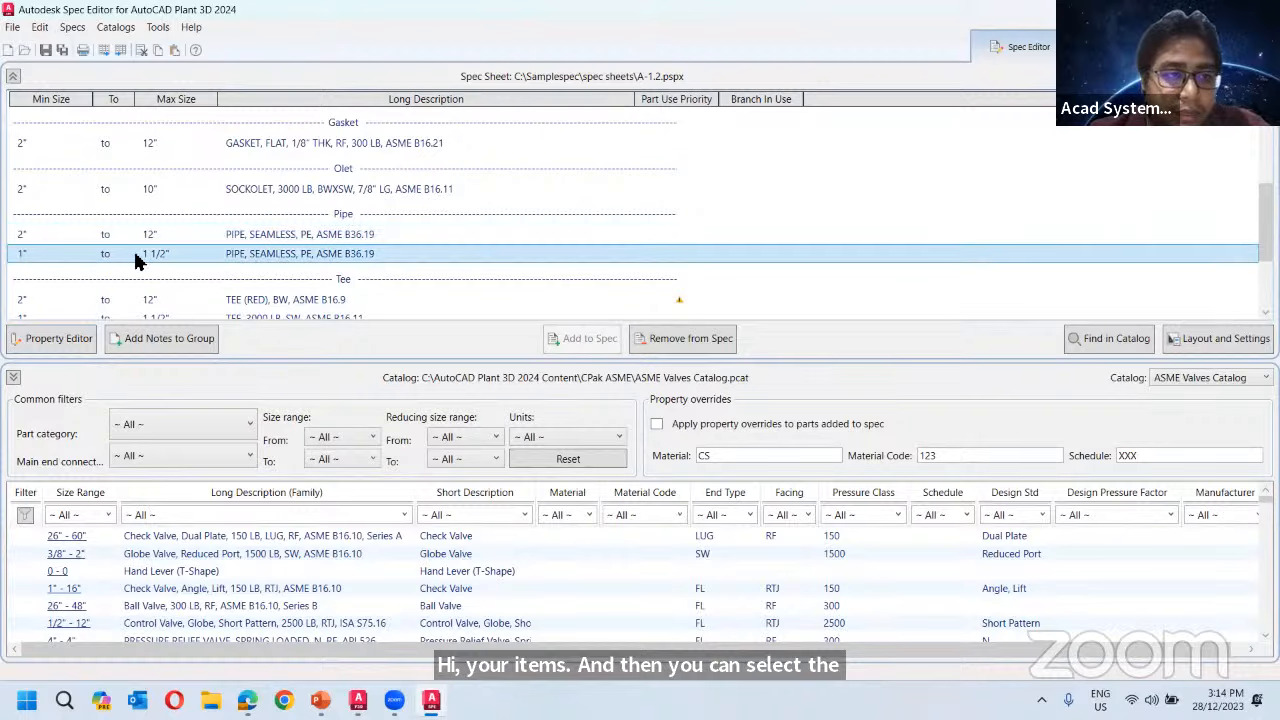
click(55, 341)
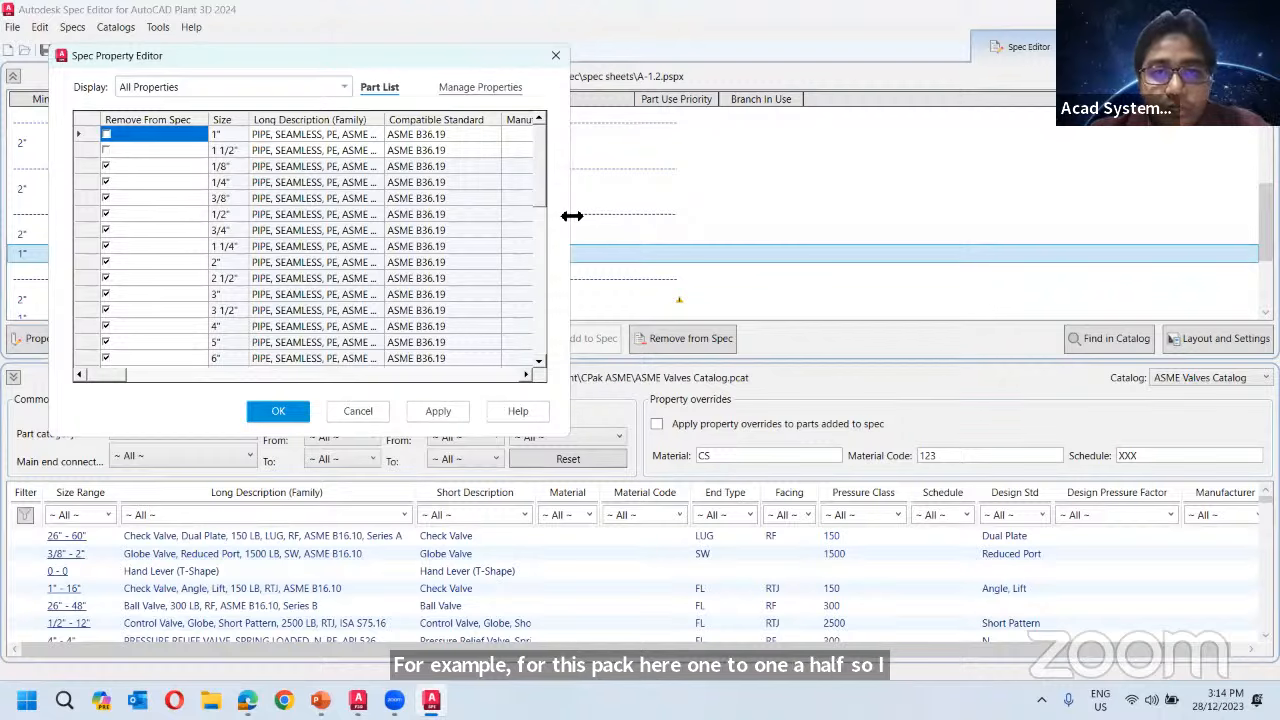
drag(572, 216, 956, 216)
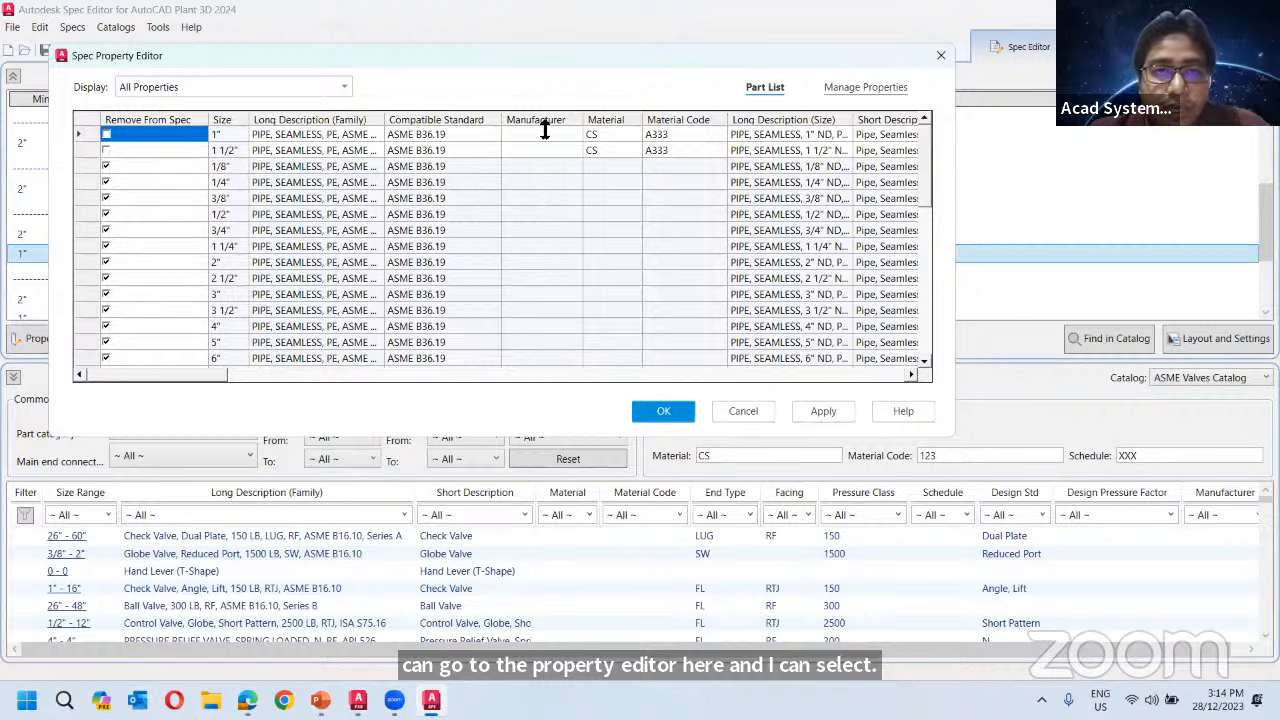
click(531, 136)
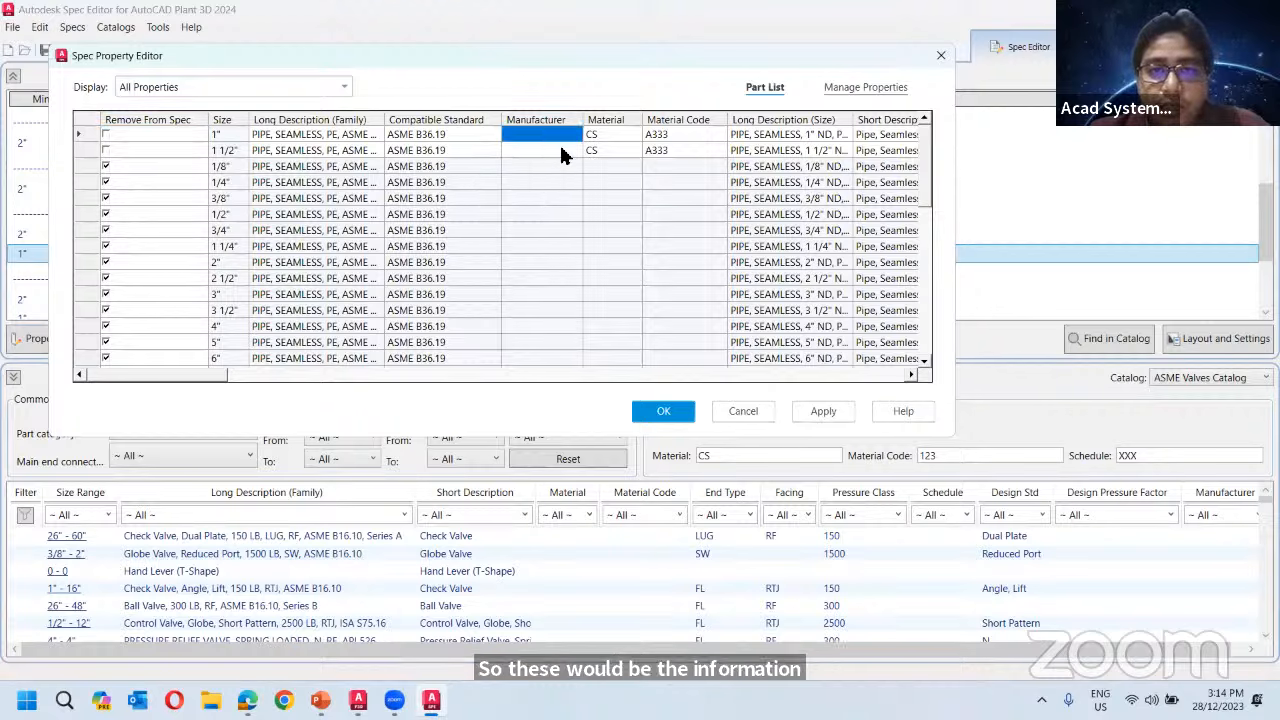
click(611, 136)
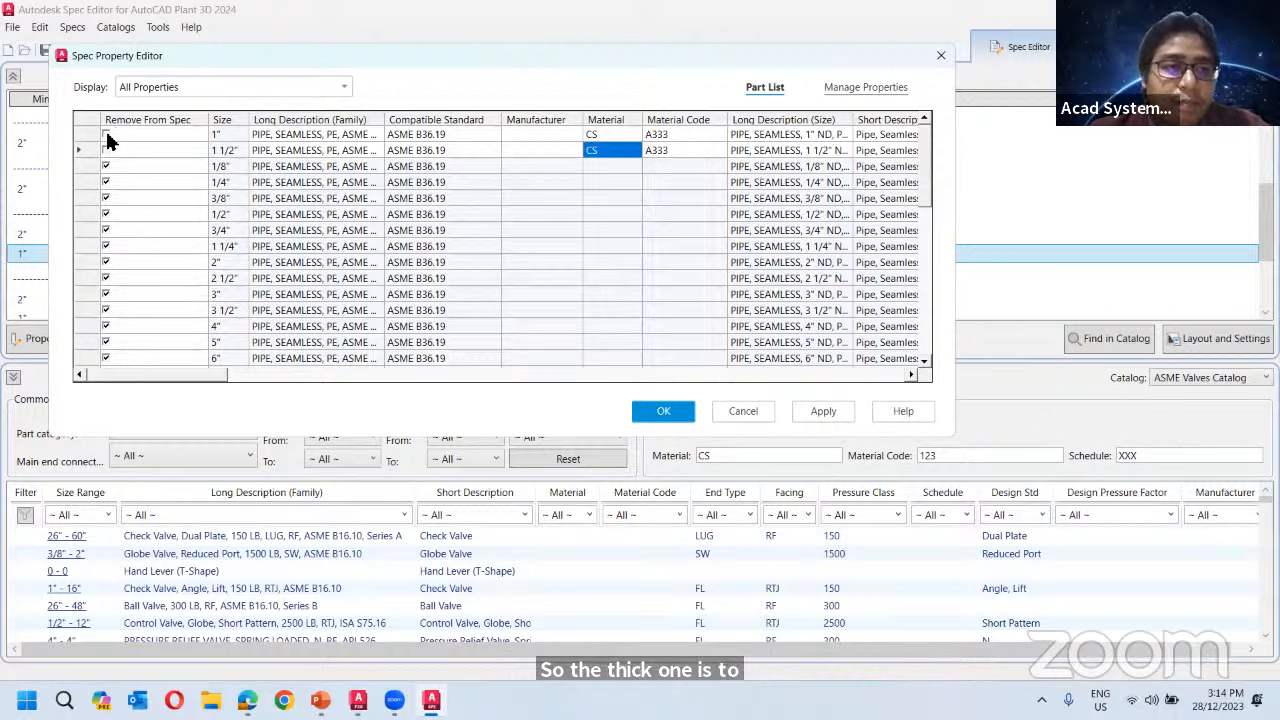
click(678, 418)
Remove the 12" size from the larger PIPE, SEAMLESS, PE, ASME B36.19 entry in the spec.
click(105, 235)
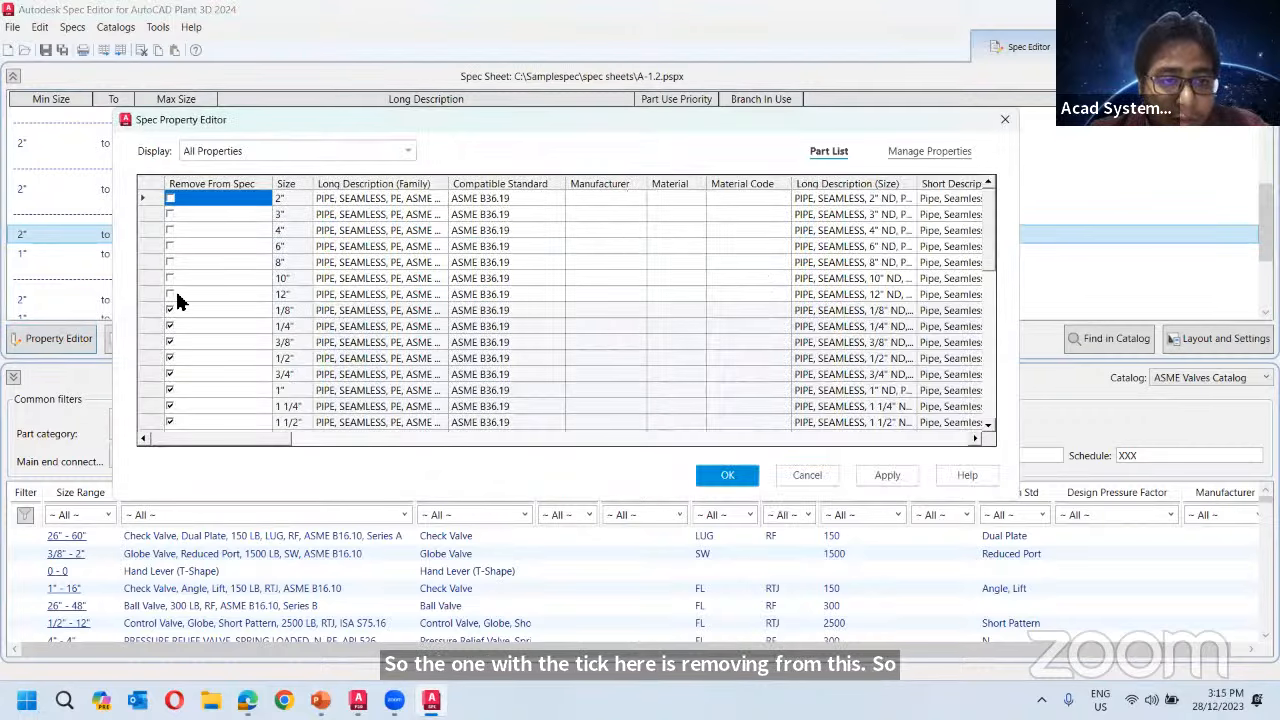
click(170, 295)
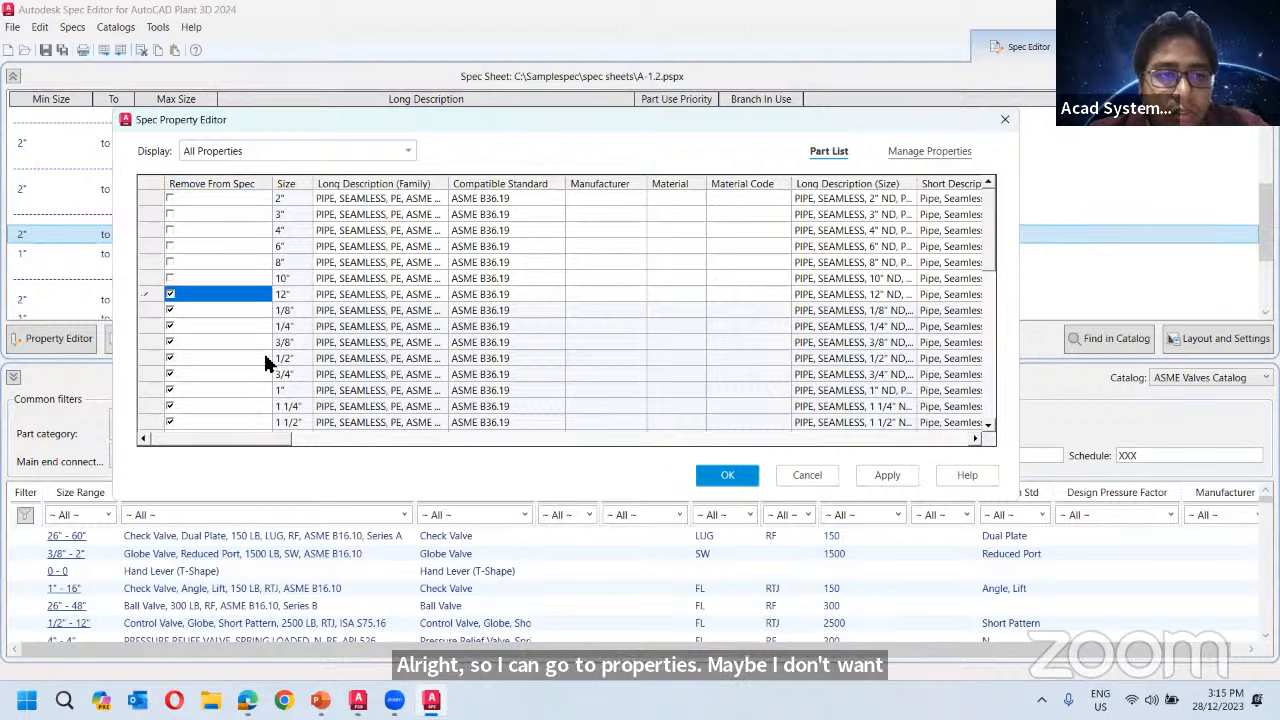
click(724, 477)
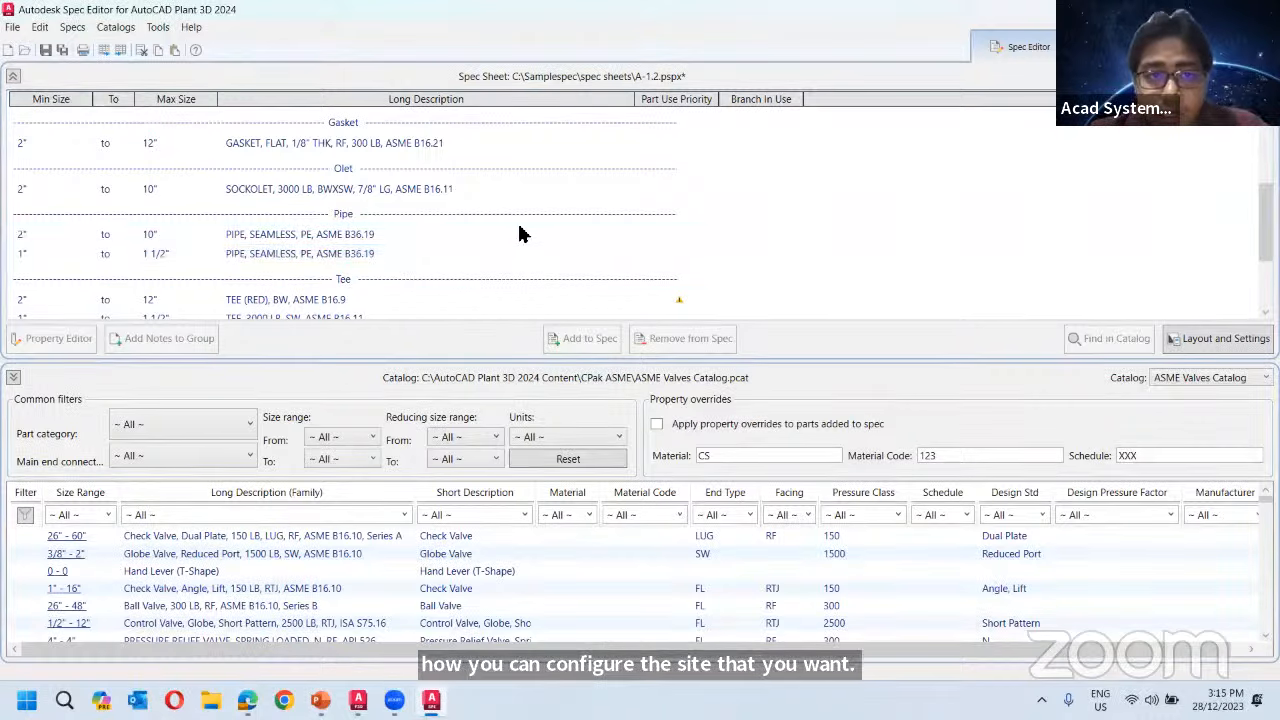
Examine the flange, tee and valve groups in the spec for parts with overlapping size ranges.
scroll(628, 195, up, 4)
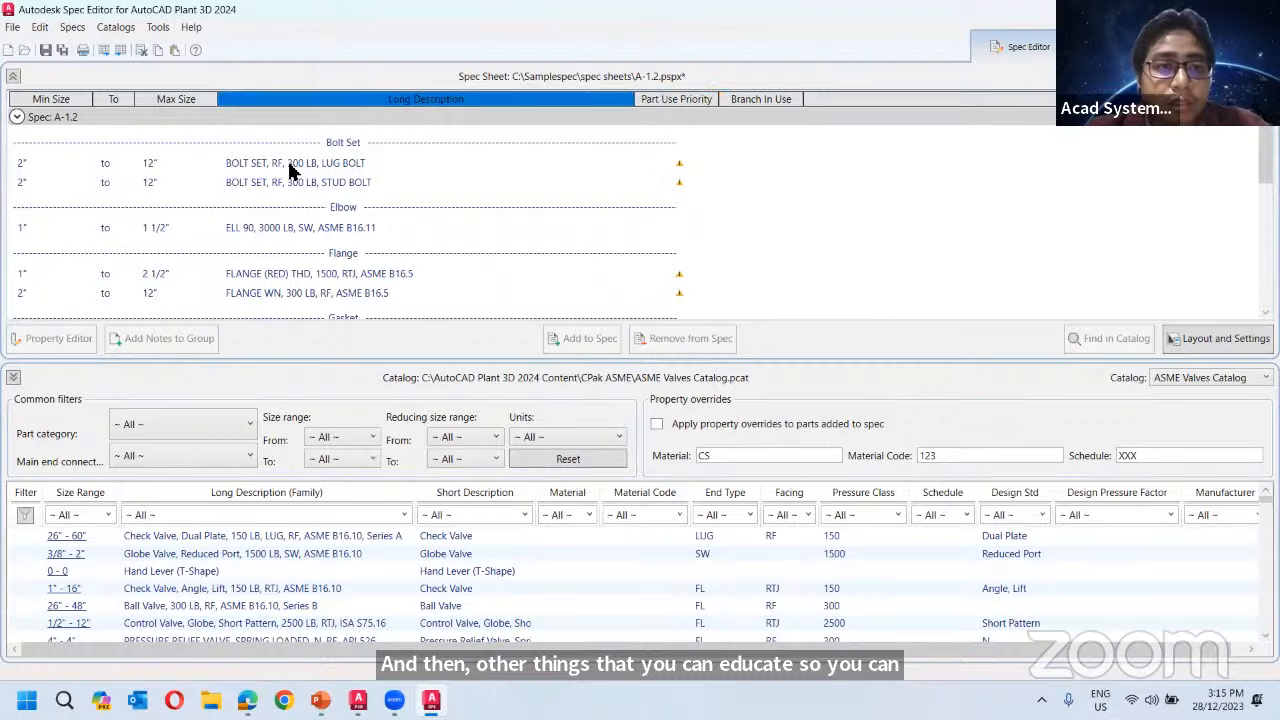
scroll(515, 220, down, 2)
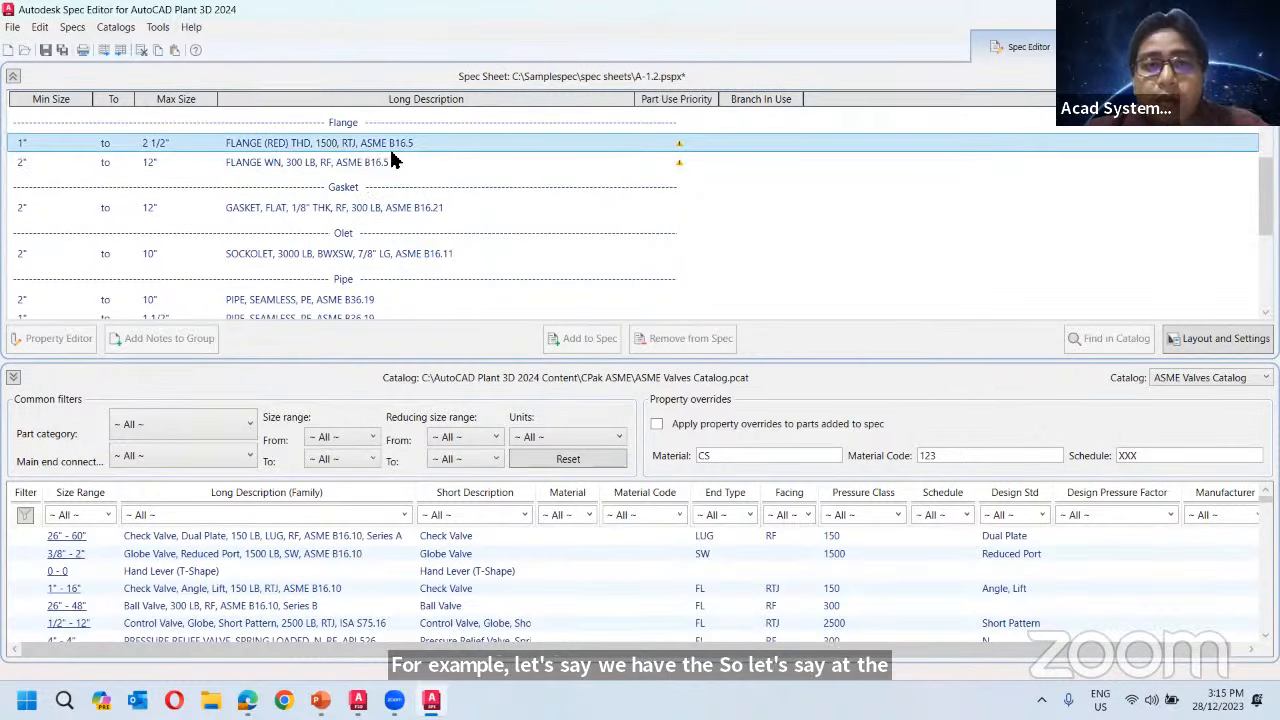
click(286, 158)
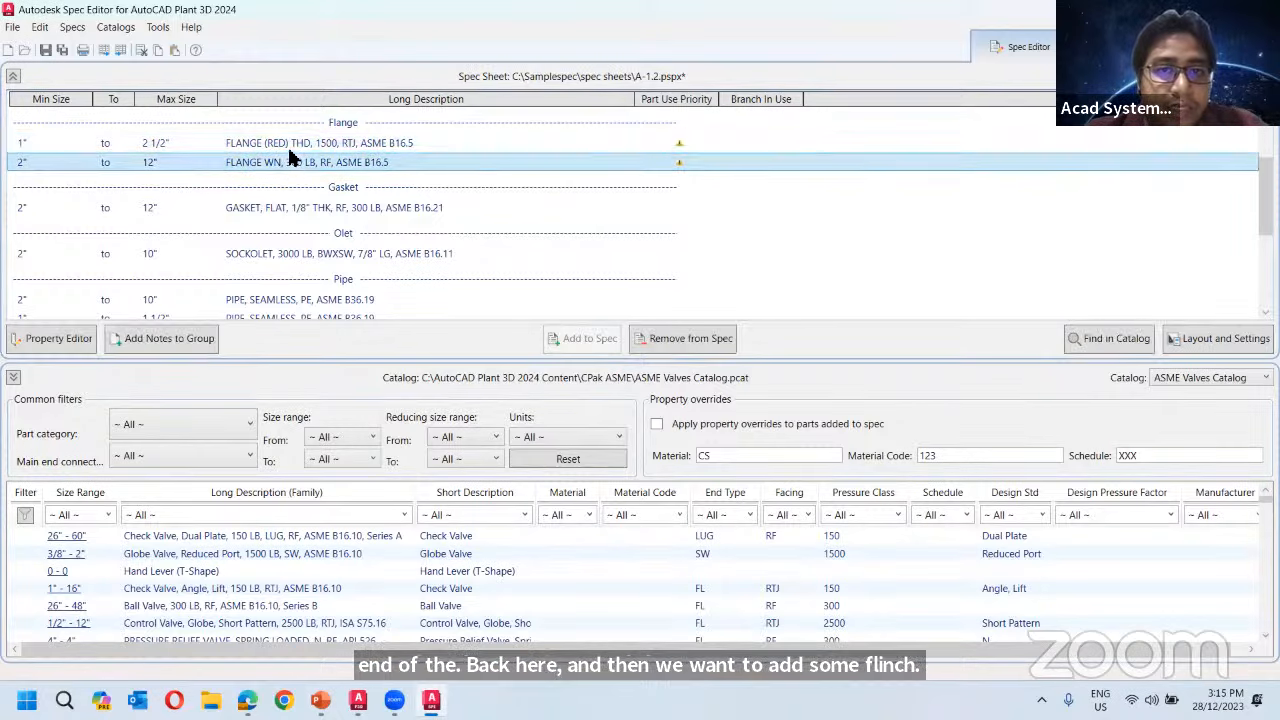
click(291, 164)
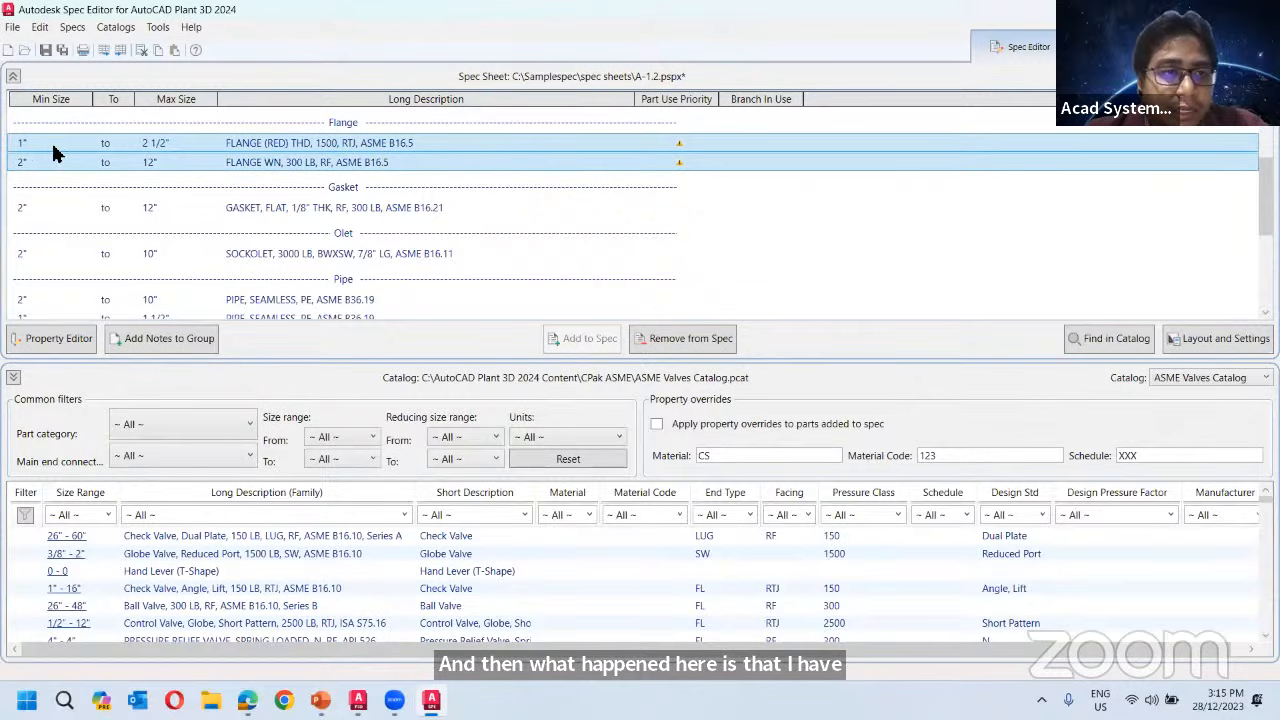
scroll(269, 200, down, 3)
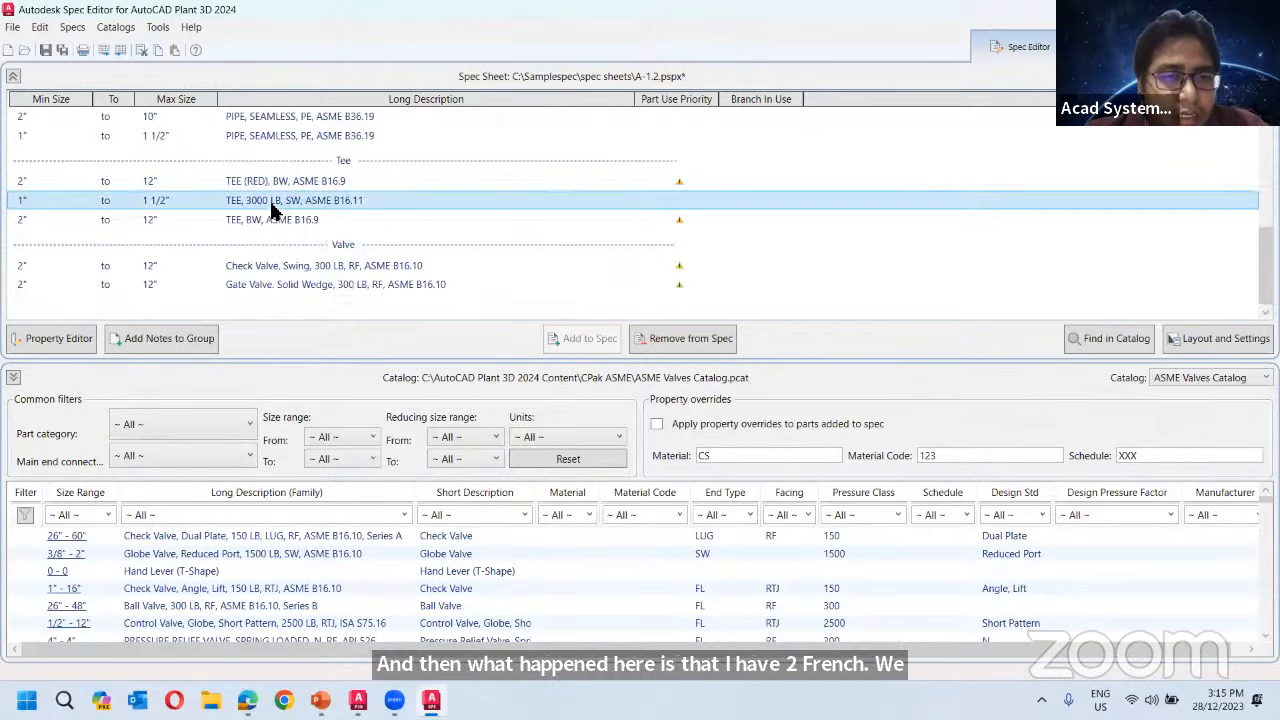
click(209, 265)
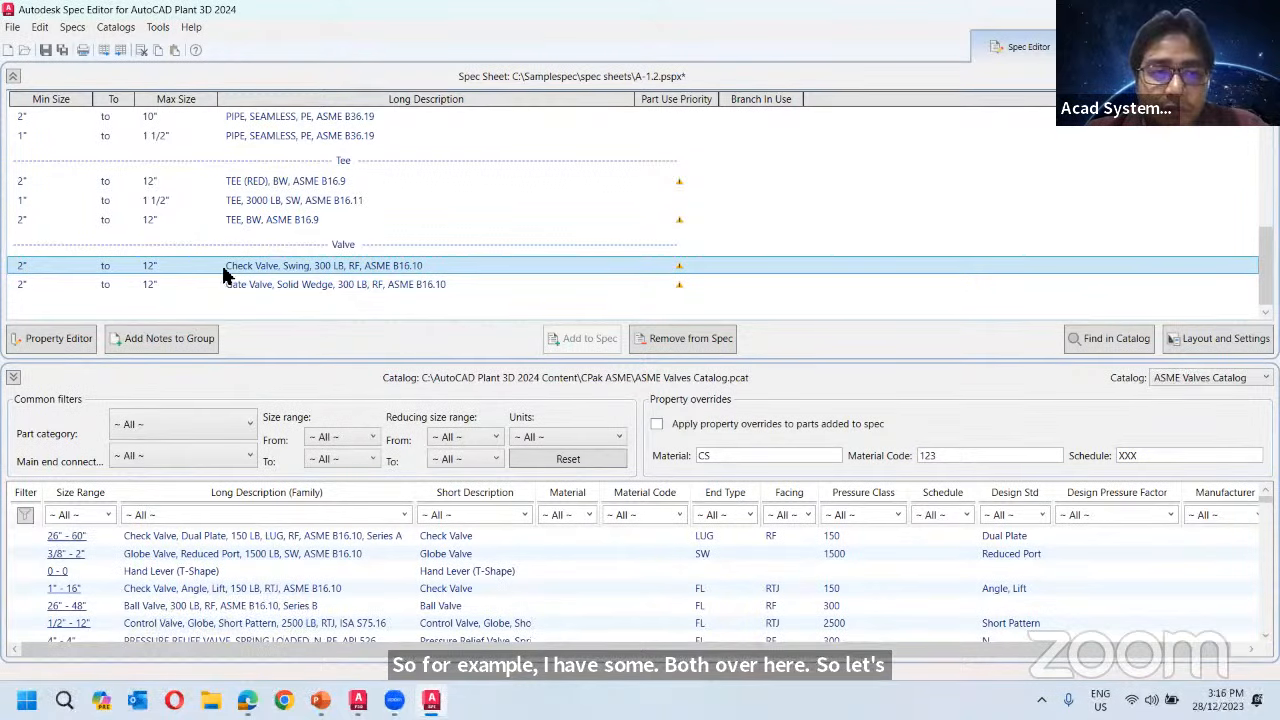
shift+click(265, 284)
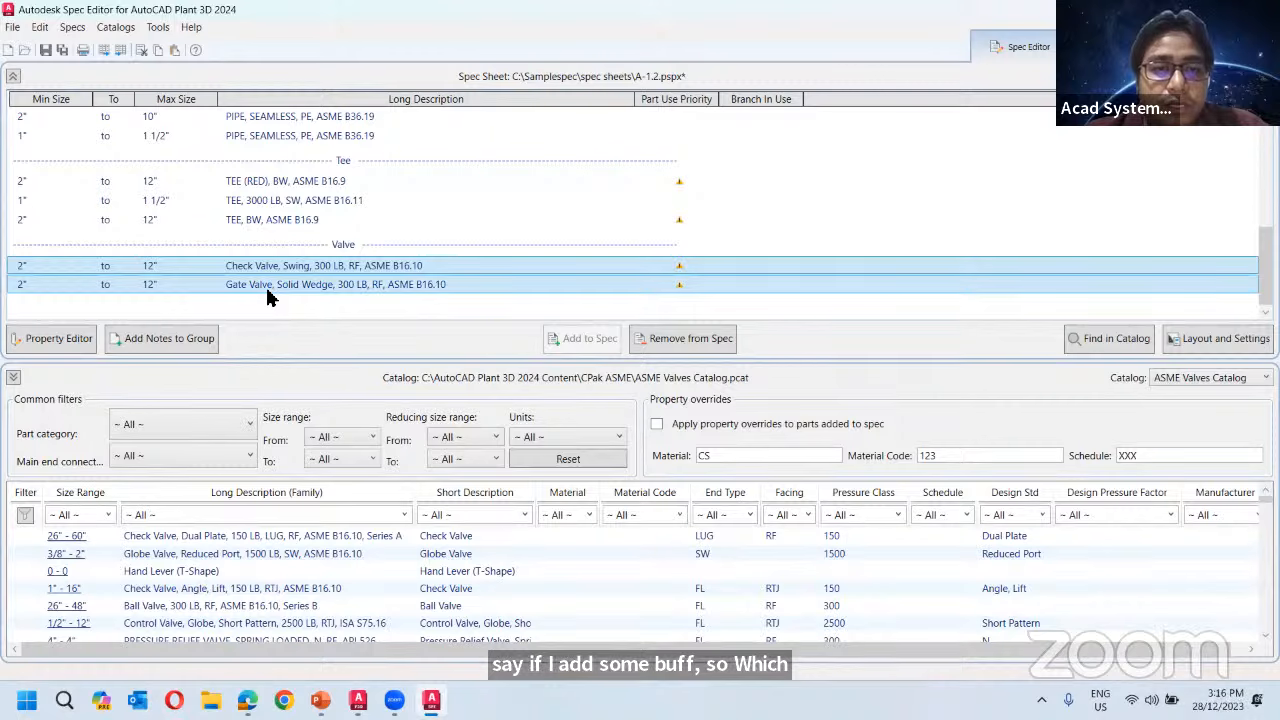
In the valve group's Part Use Priority, move the solid wedge gate valve to first priority for the 2" size.
click(659, 270)
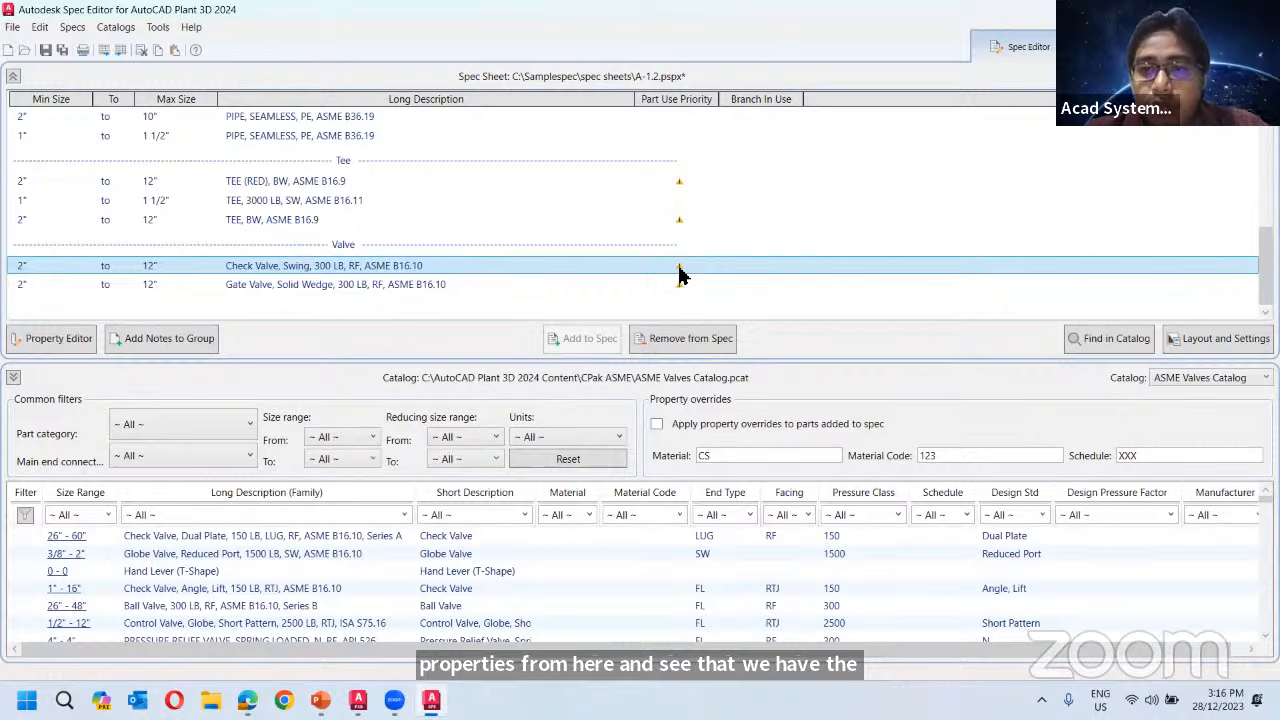
click(678, 272)
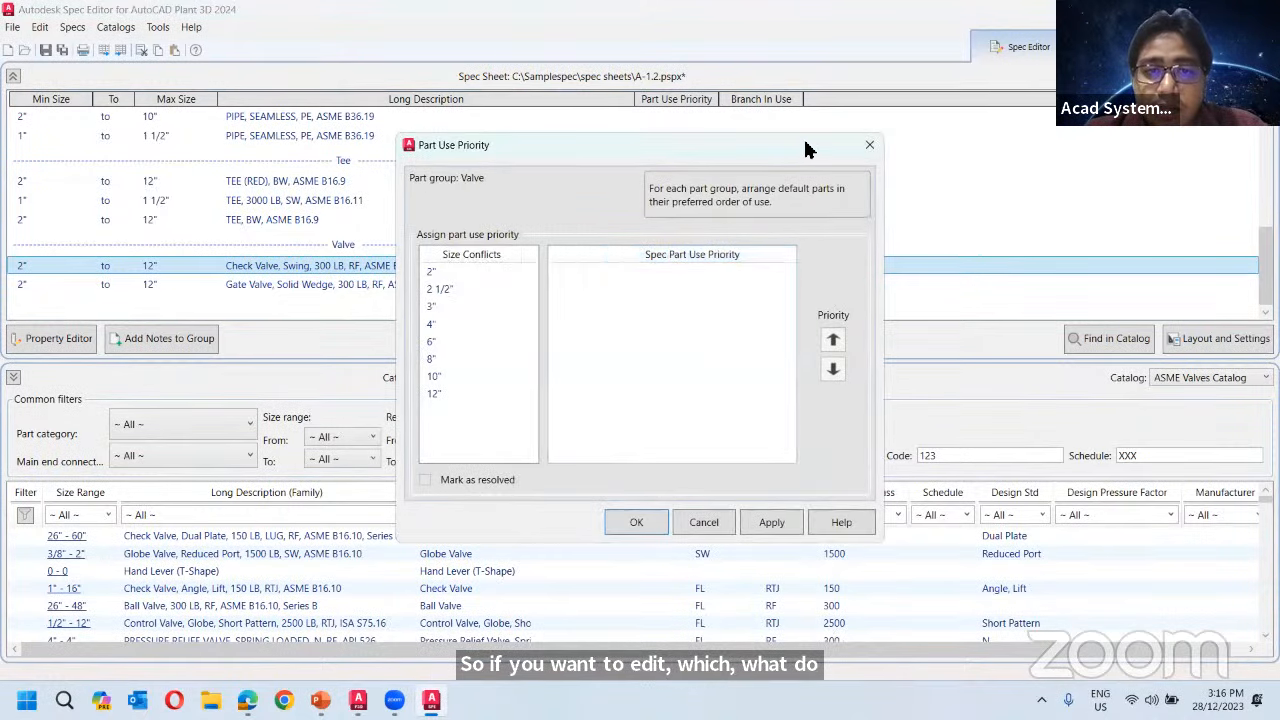
click(869, 145)
scroll(672, 300, down, 1)
click(679, 270)
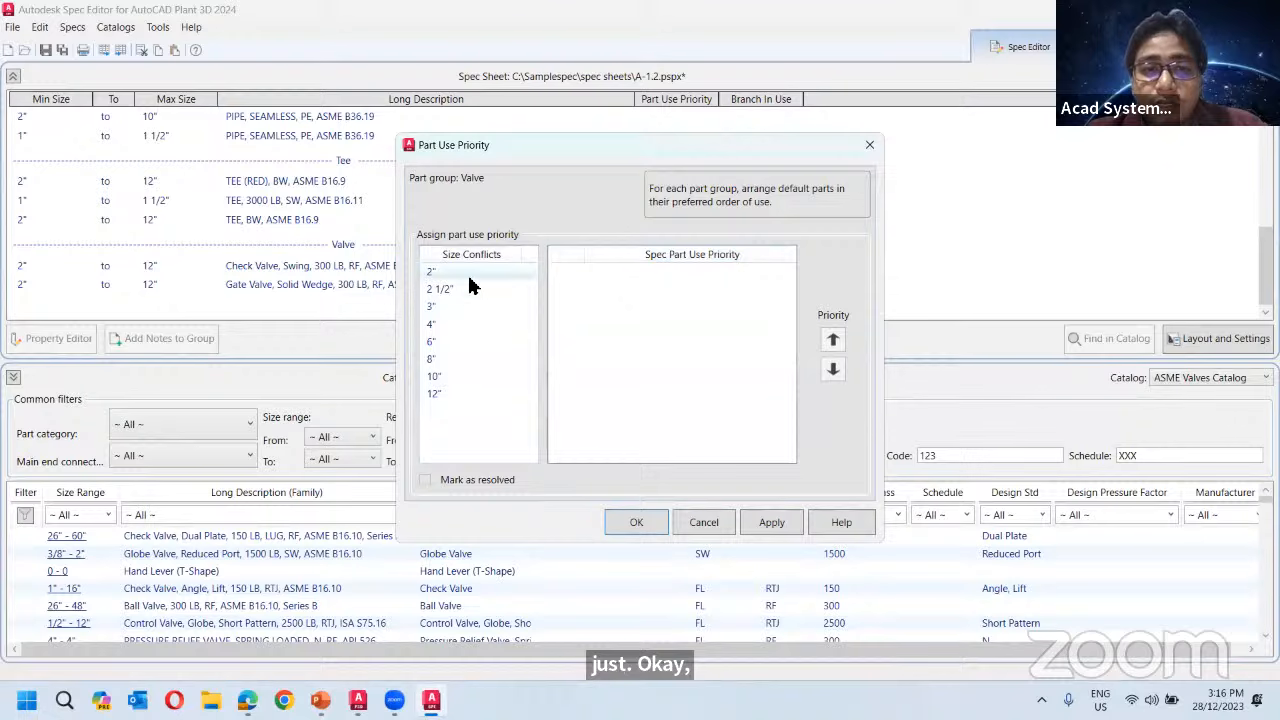
click(456, 272)
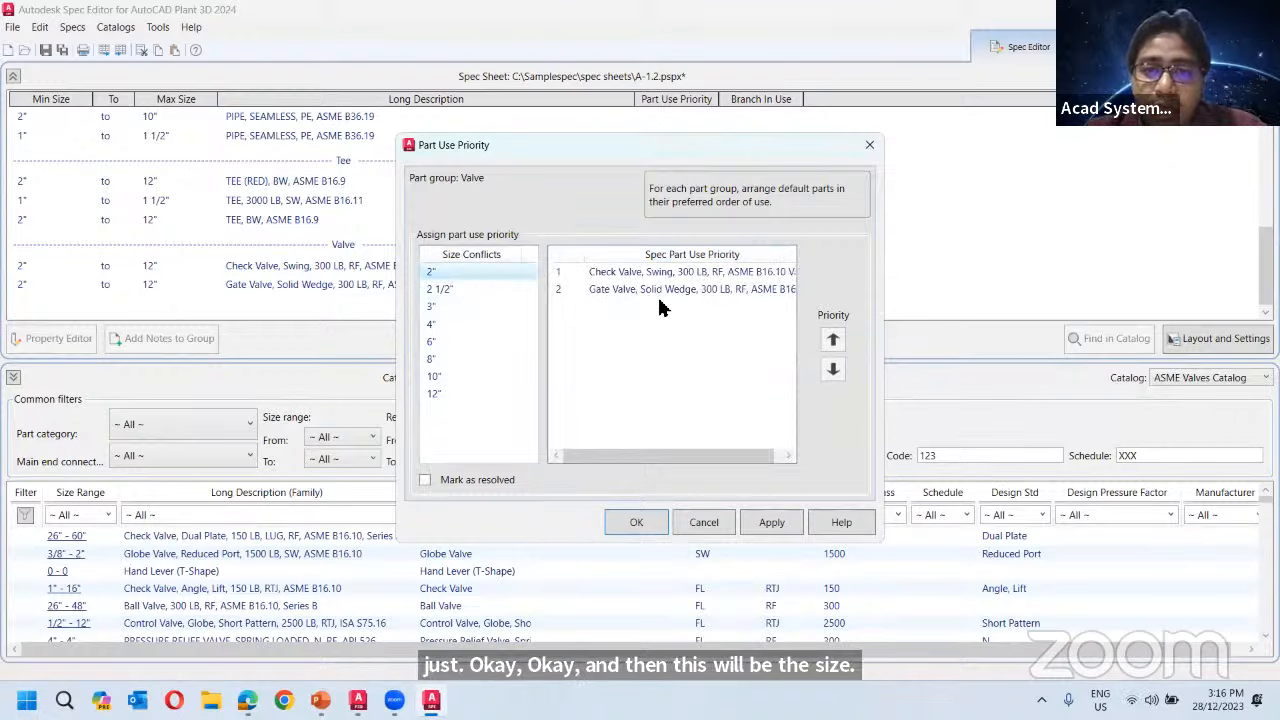
click(606, 274)
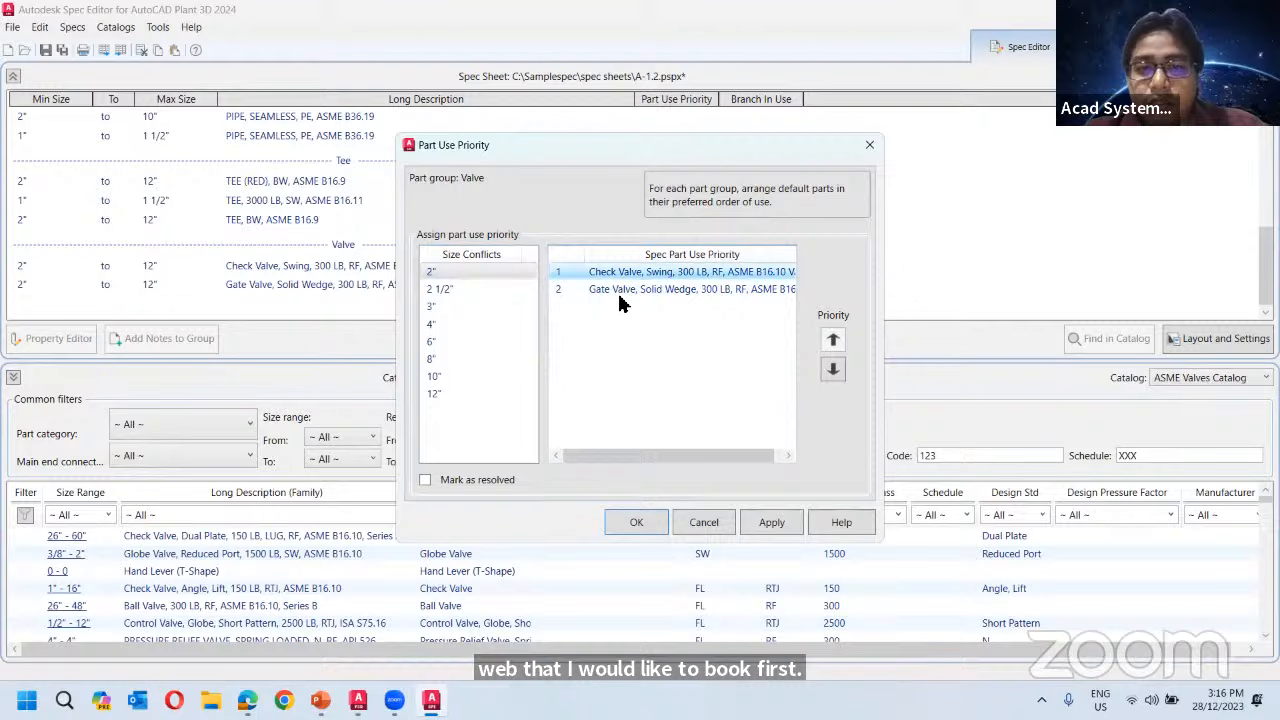
click(618, 292)
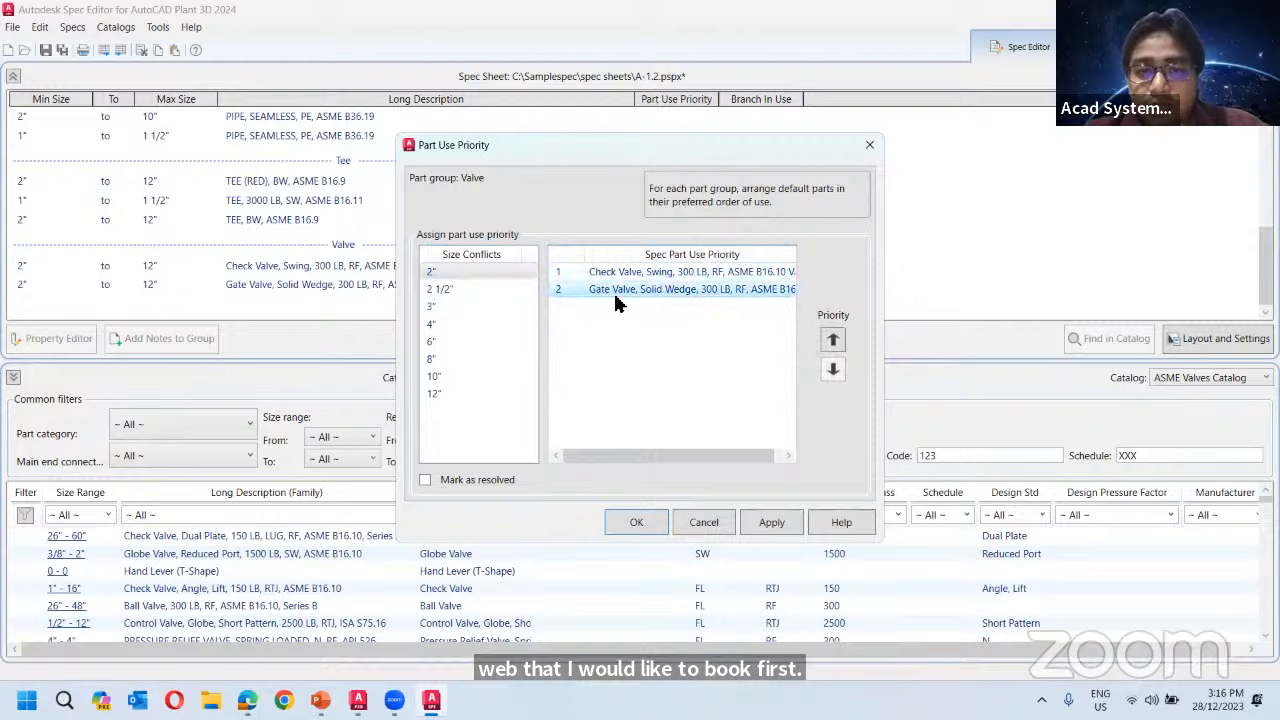
click(833, 342)
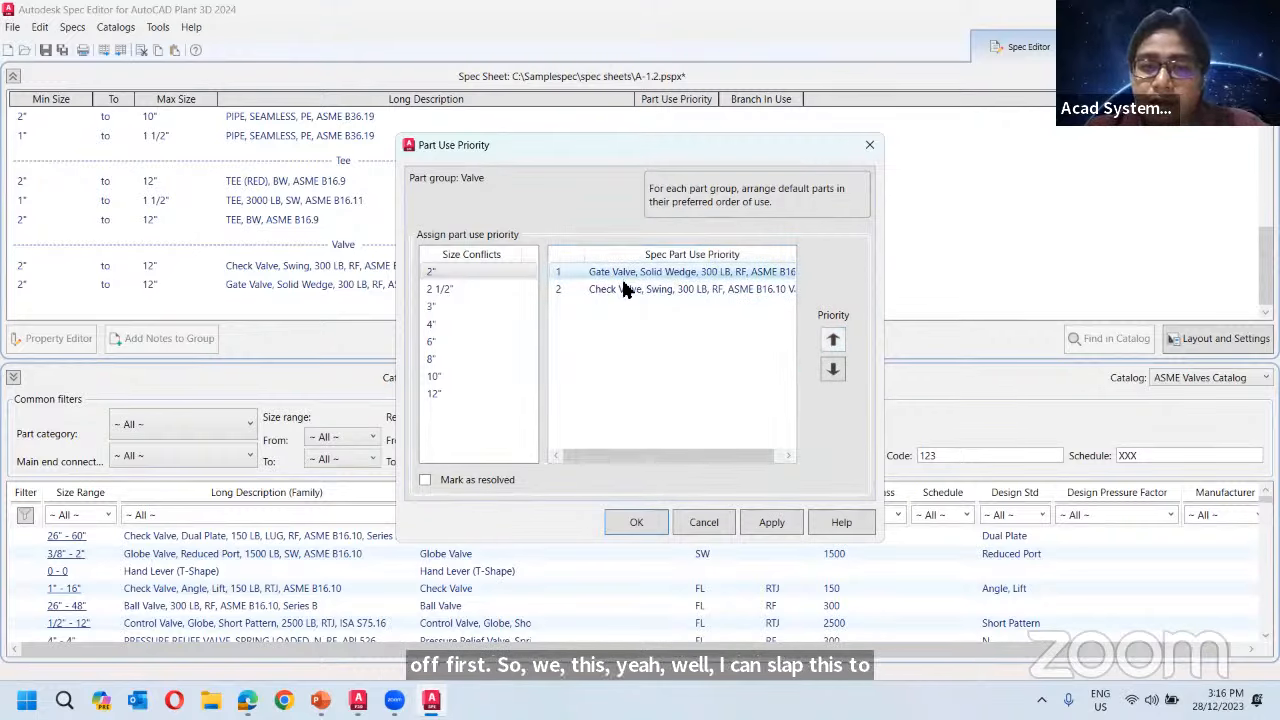
Move the solid wedge gate valve above the swing check valve in the part use priority for the 4" size.
click(443, 327)
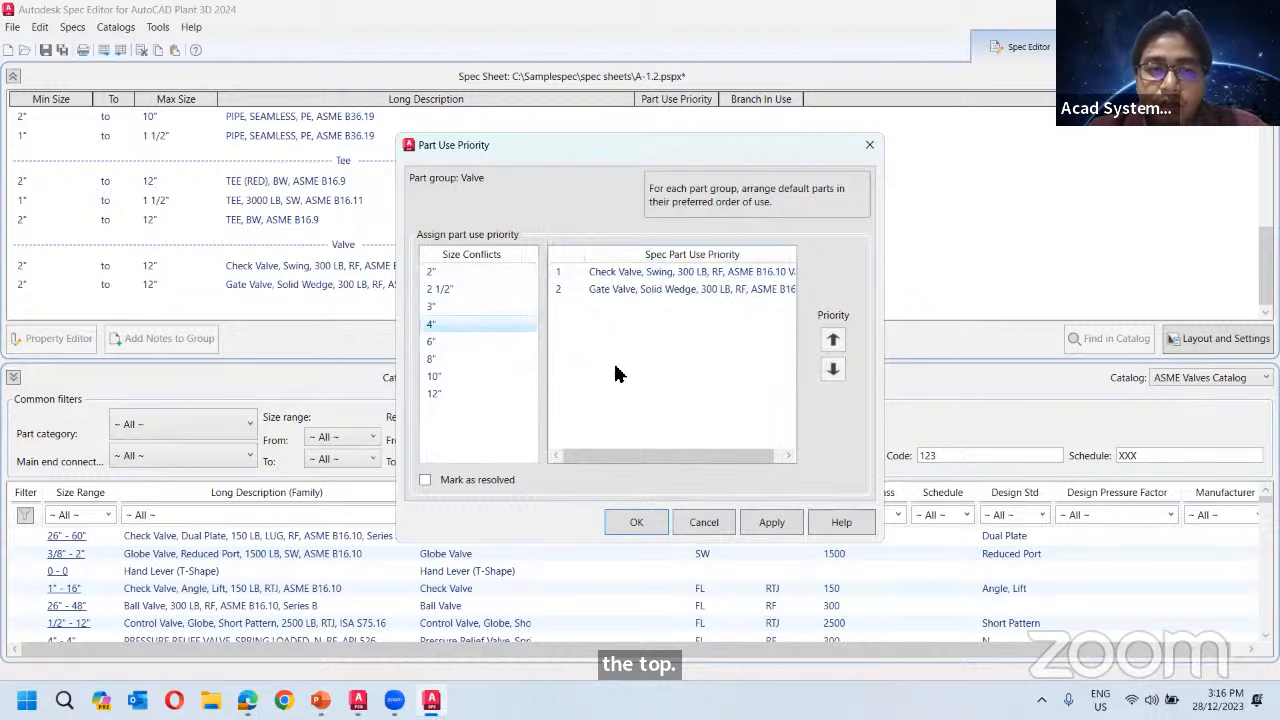
click(655, 290)
click(833, 340)
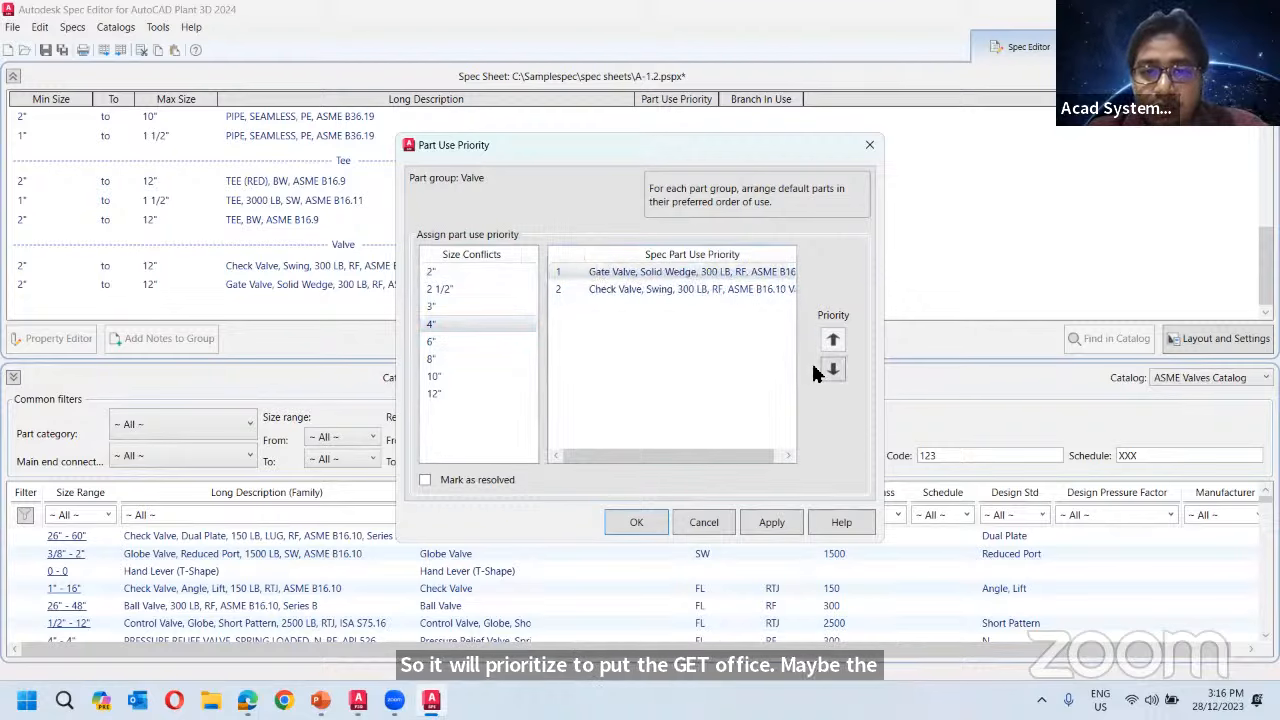
Try the solid wedge gate valve as first priority for the 8" size and return it to second place.
click(434, 359)
click(680, 289)
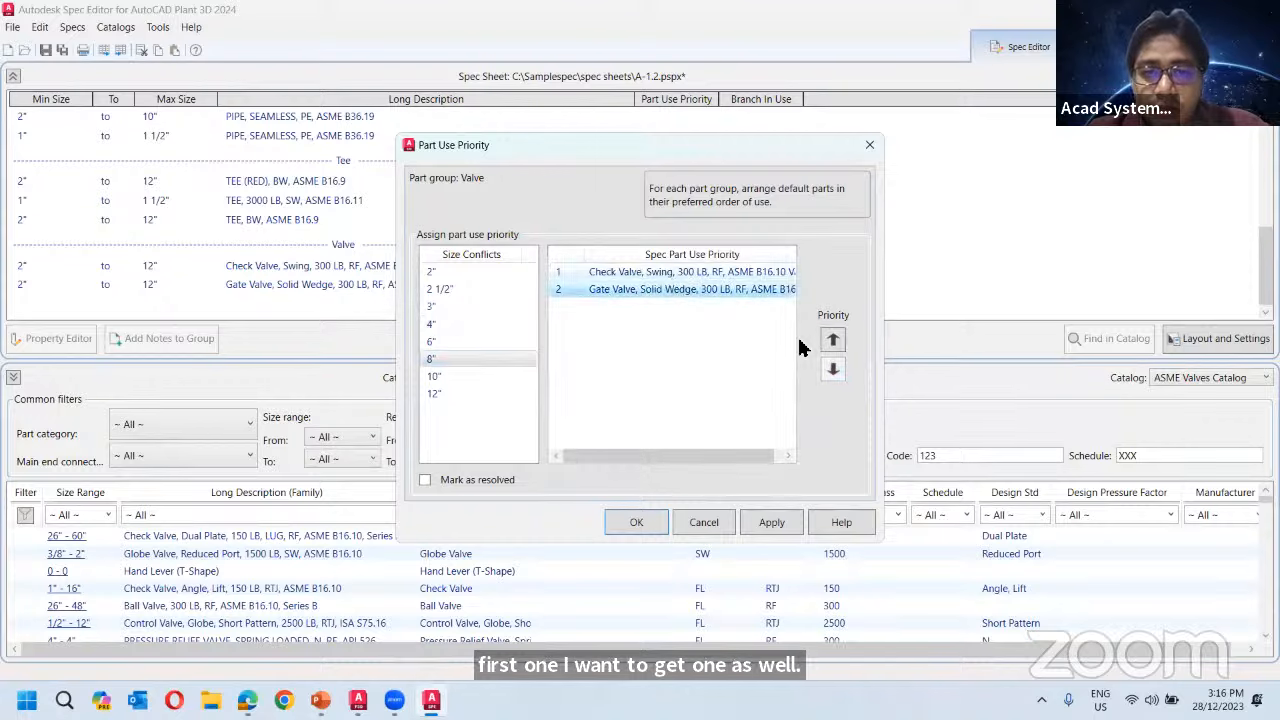
click(833, 340)
click(833, 340)
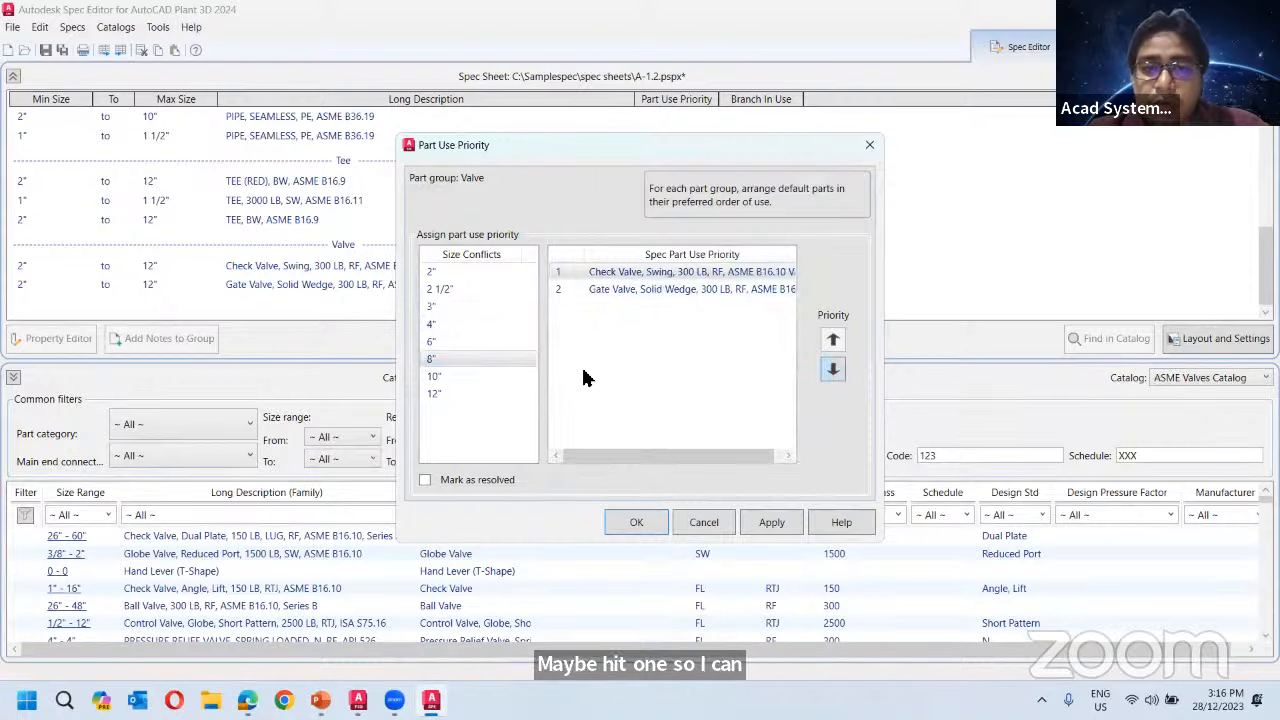
Mark the valve size conflicts from 2" to 12" as resolved and accept the part use priorities.
click(475, 273)
click(447, 480)
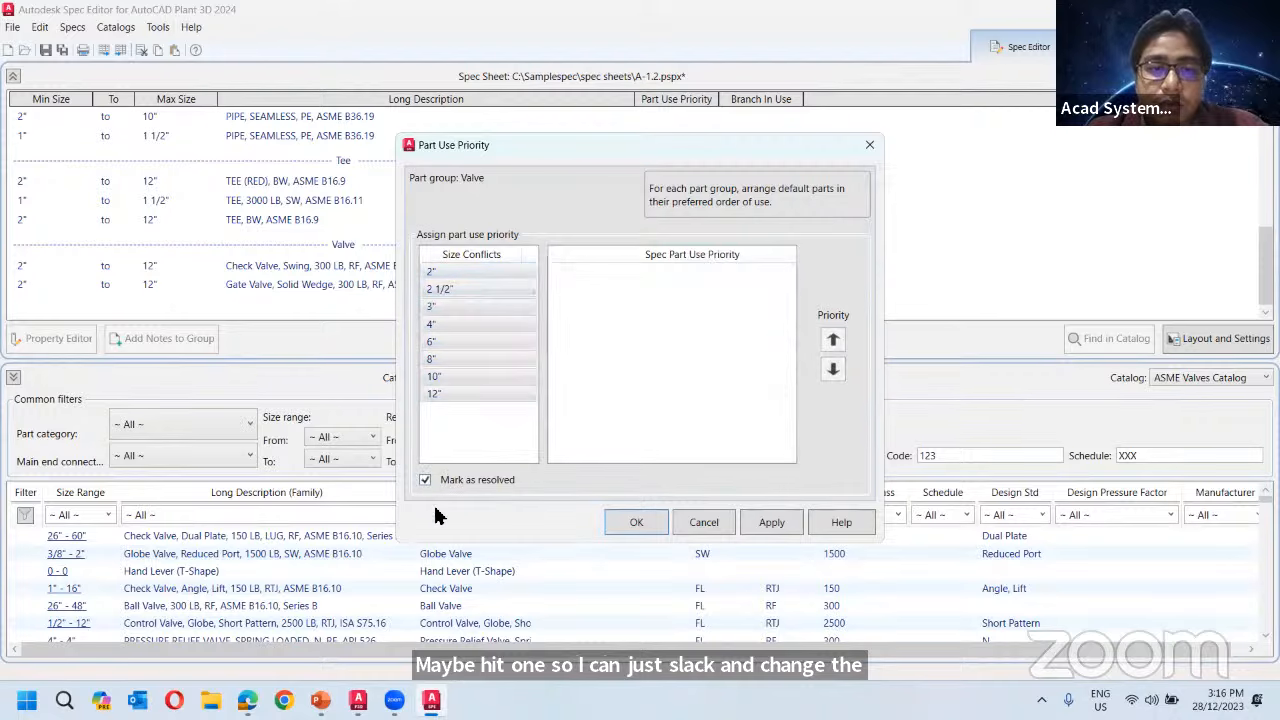
click(636, 522)
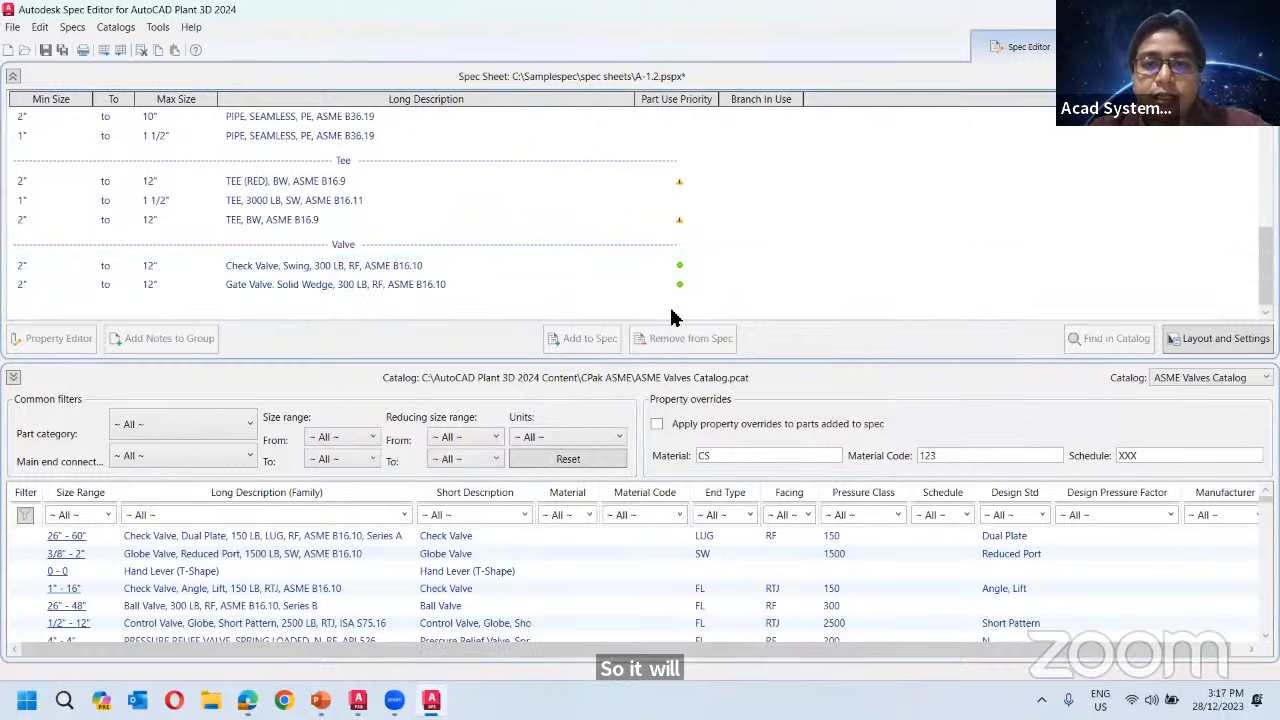
Check the part use priority status of the gate valve, flat gasket and threaded flange entries.
click(681, 286)
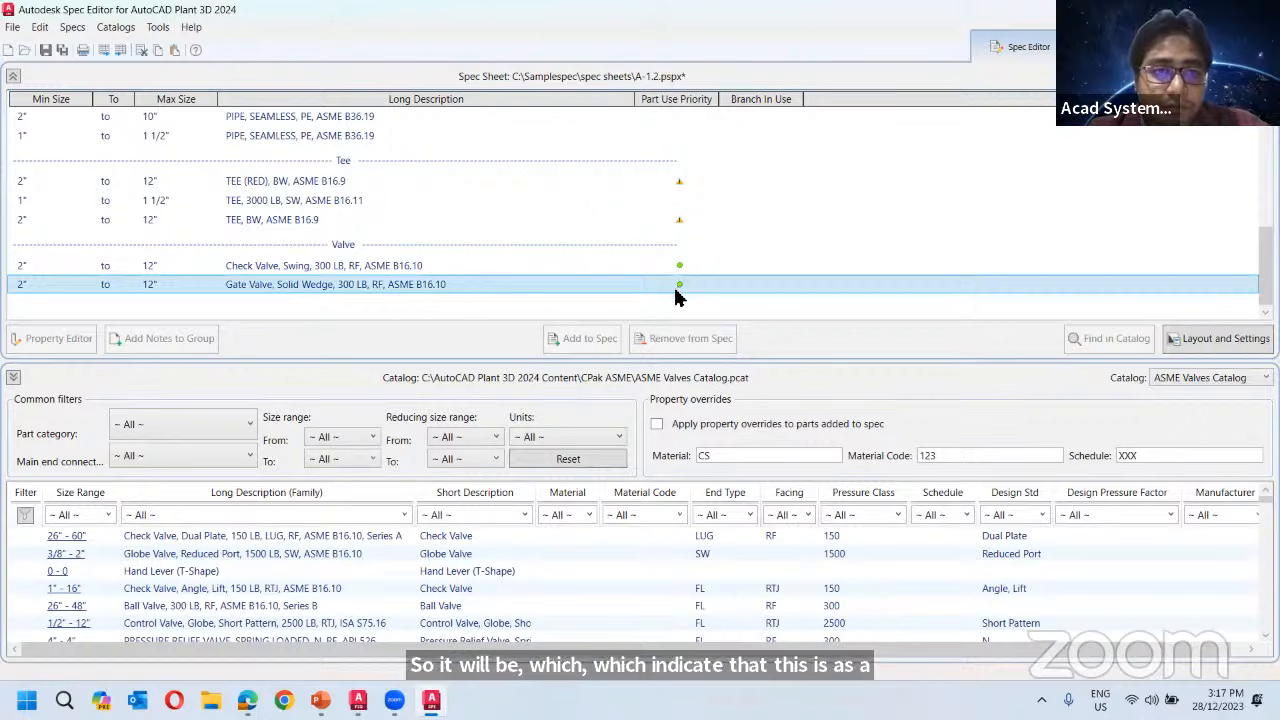
scroll(509, 238, up, 4)
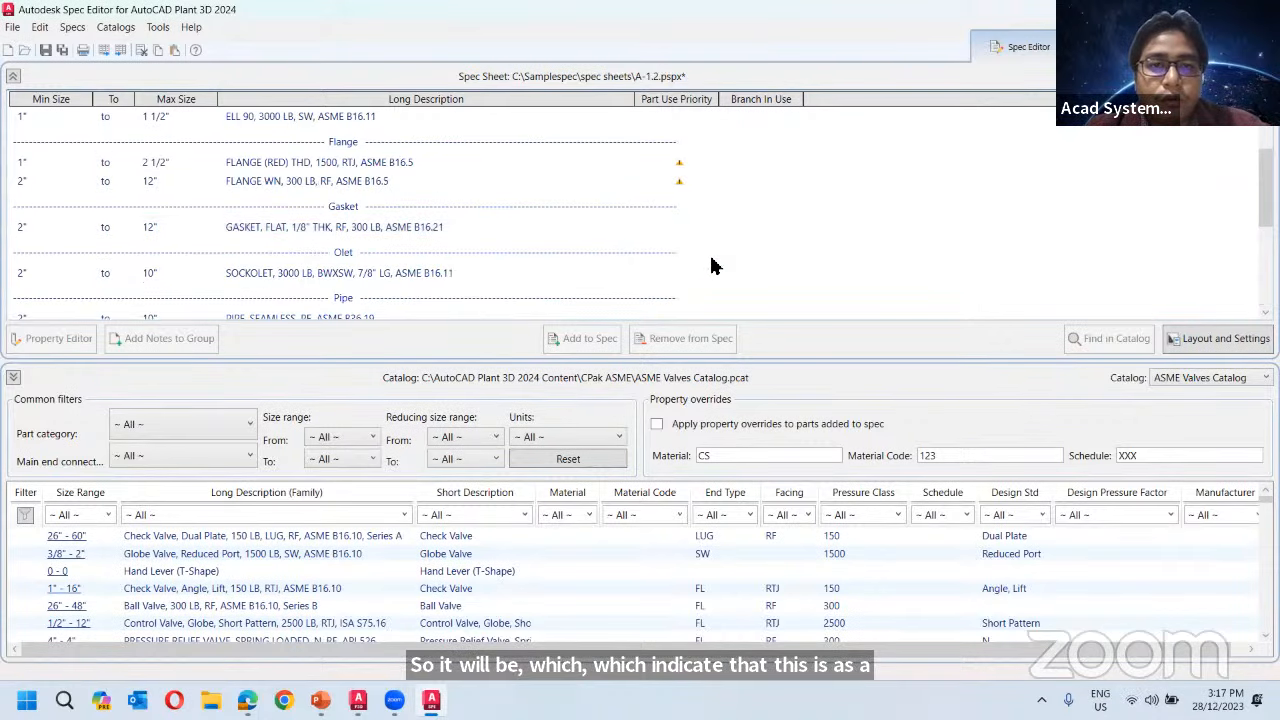
click(470, 230)
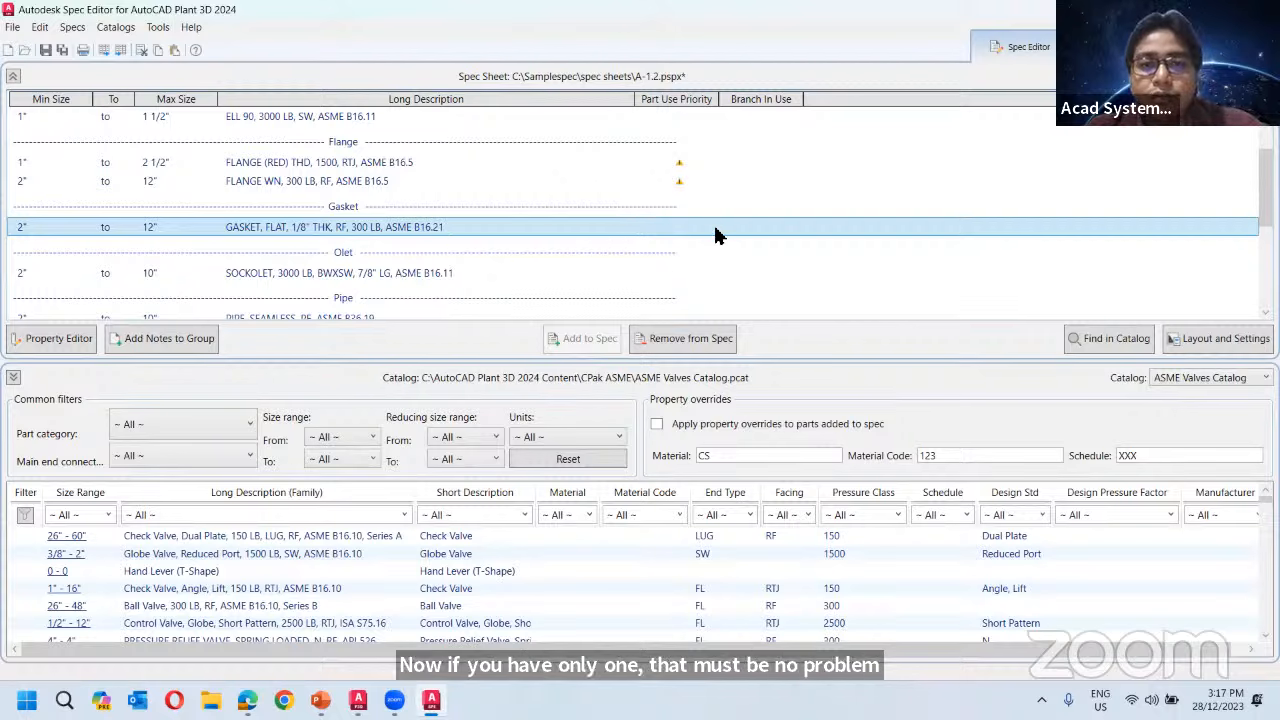
click(366, 164)
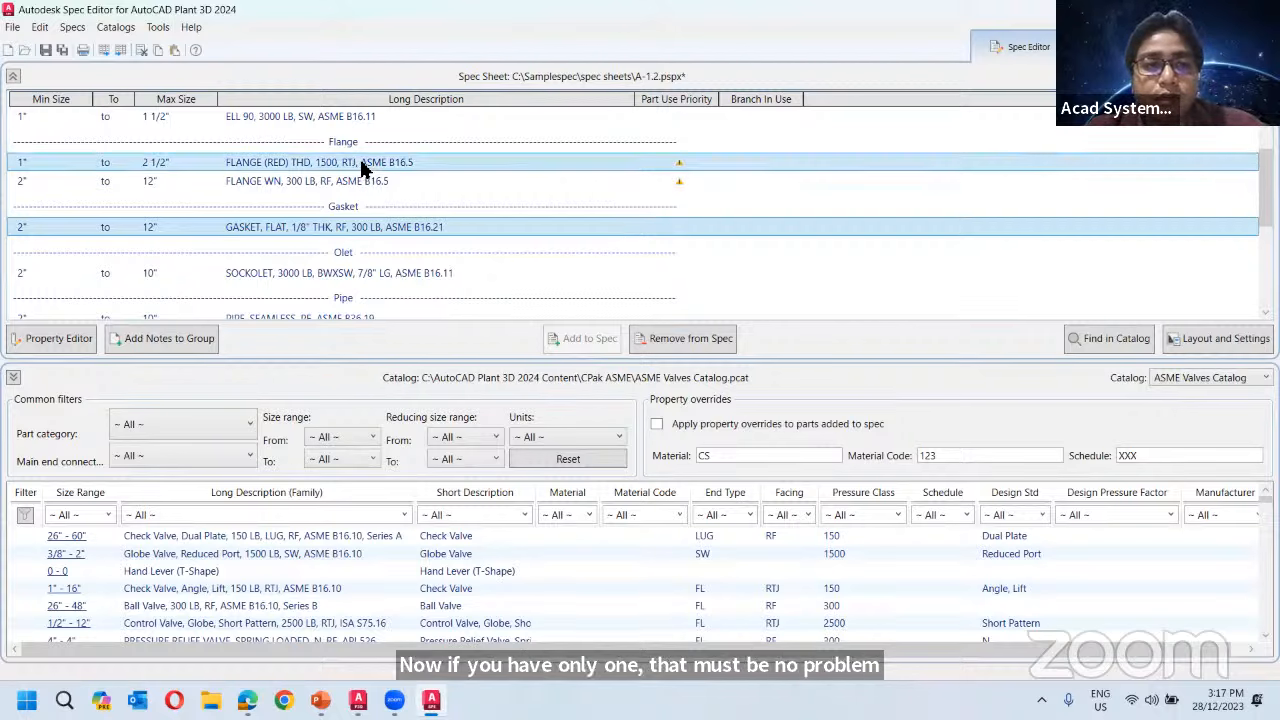
Deselect the flat gasket row and save the A-1.2 spec sheet.
click(389, 228)
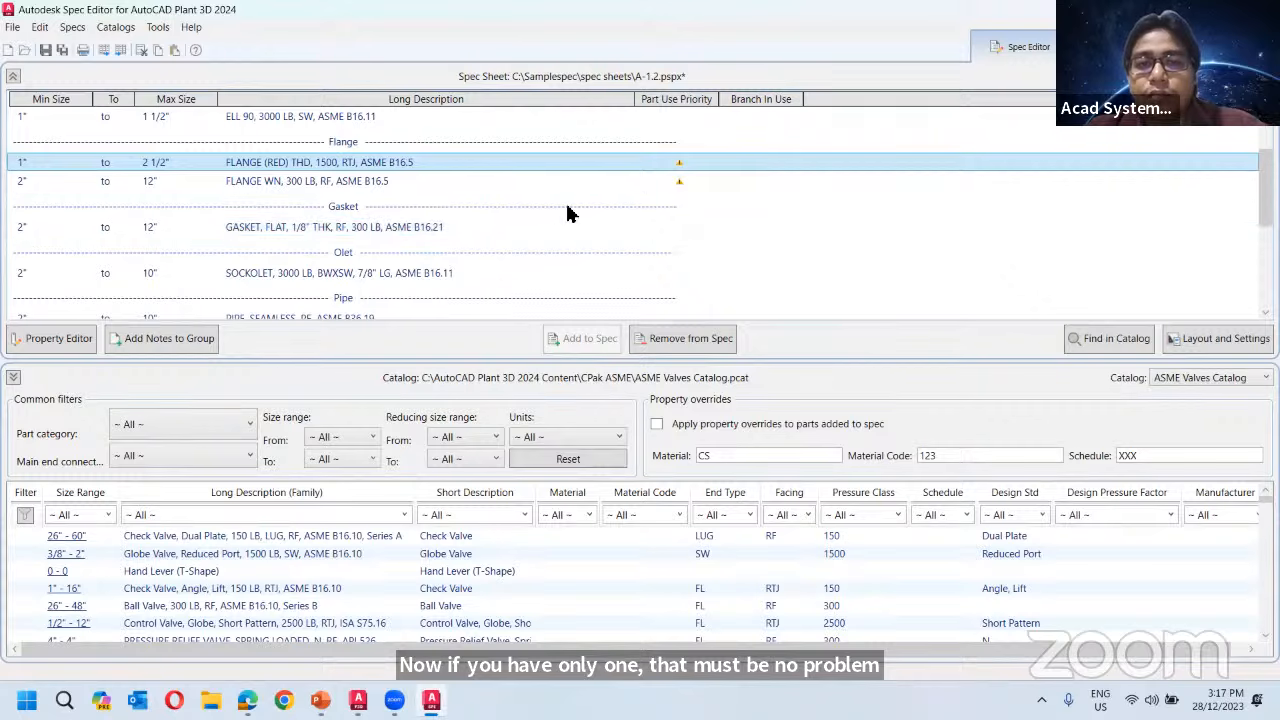
scroll(813, 174, up, 3)
ctrl+click(620, 170)
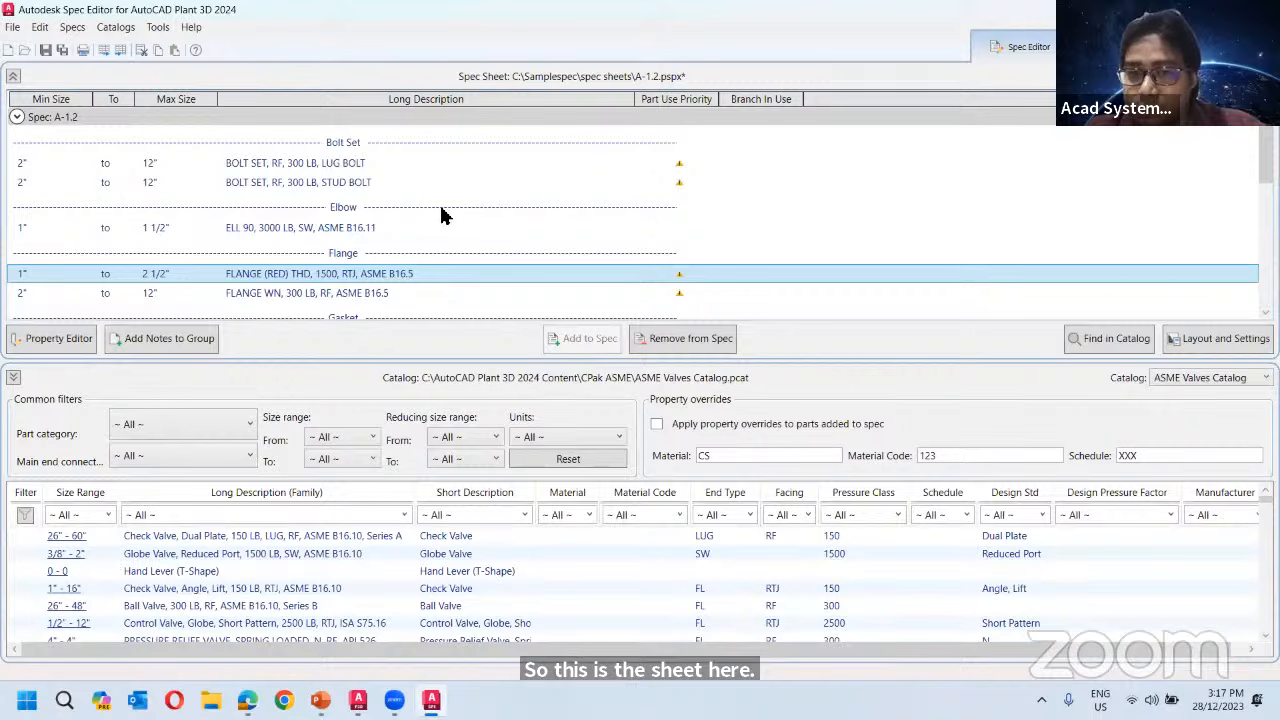
click(45, 46)
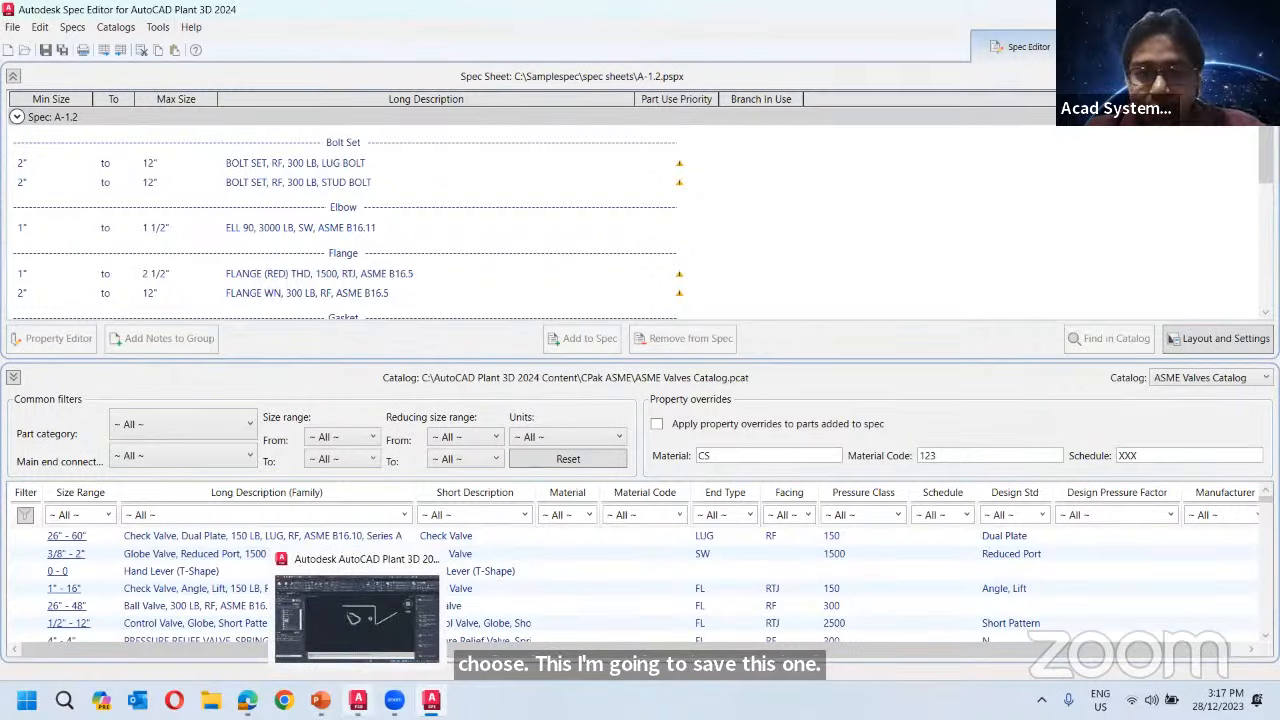
Switch to the Drawing2 piping model in AutoCAD Plant 3D and cancel any pending selection.
click(358, 700)
click(724, 424)
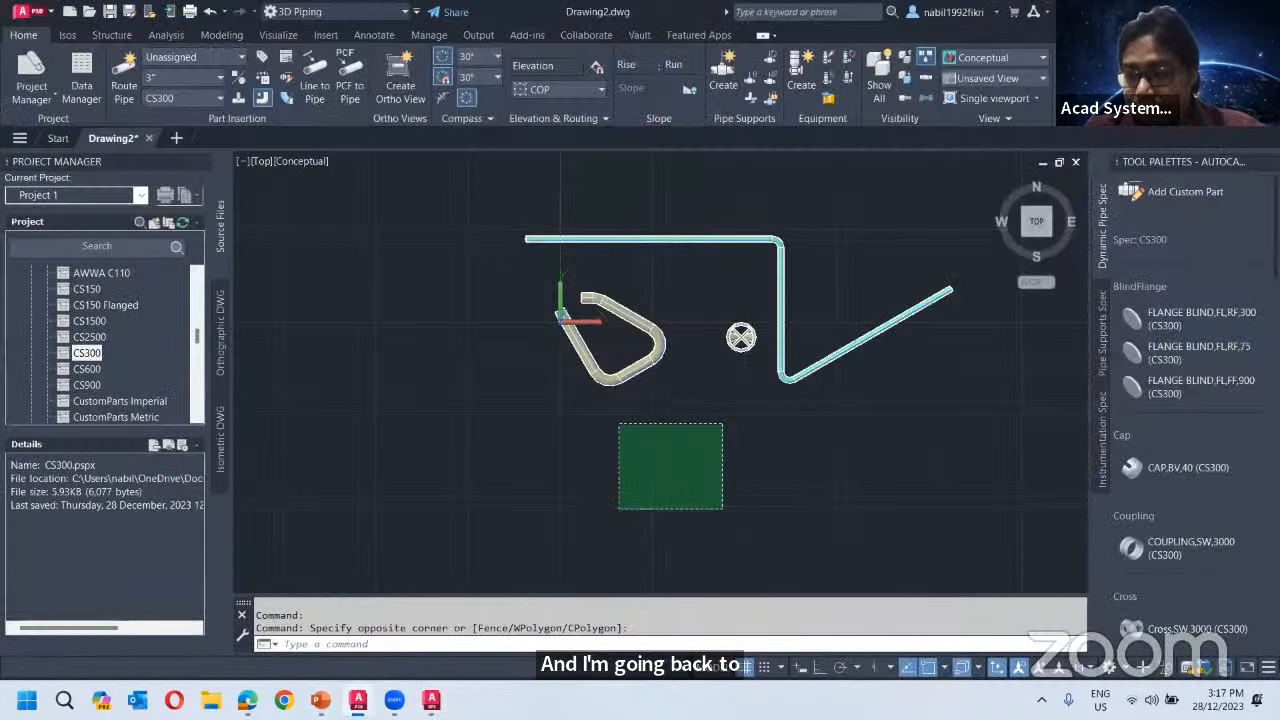
key(Escape)
key(Escape)
key(Escape)
middle_drag(440, 214, 395, 271)
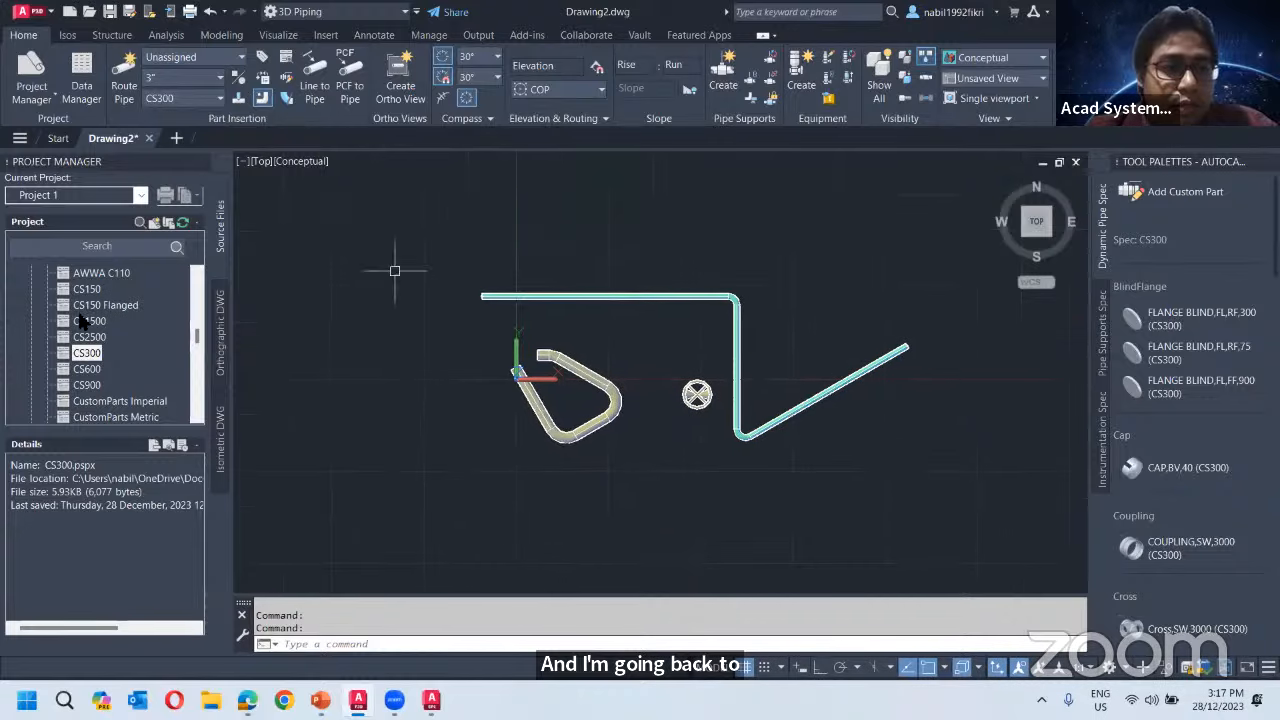
Check the spec sheet's name in Spec Editor and look for it among Plant 3D's available pipe specs.
click(431, 700)
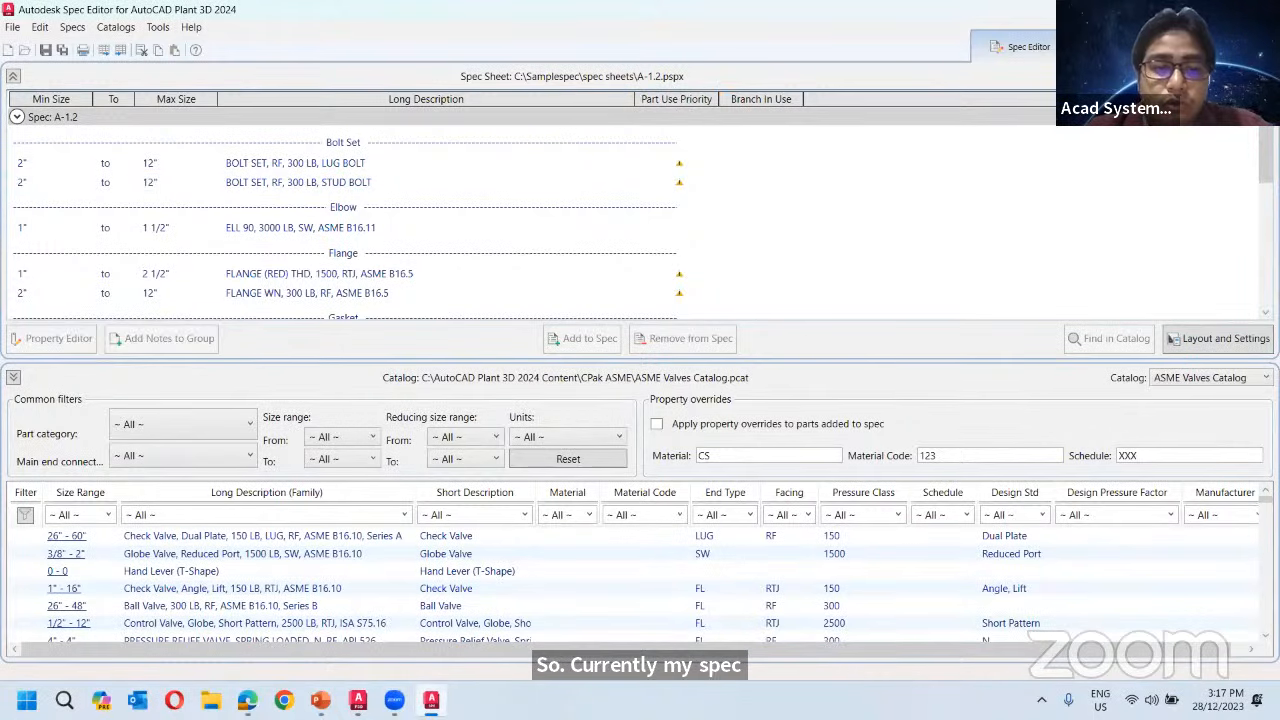
click(431, 700)
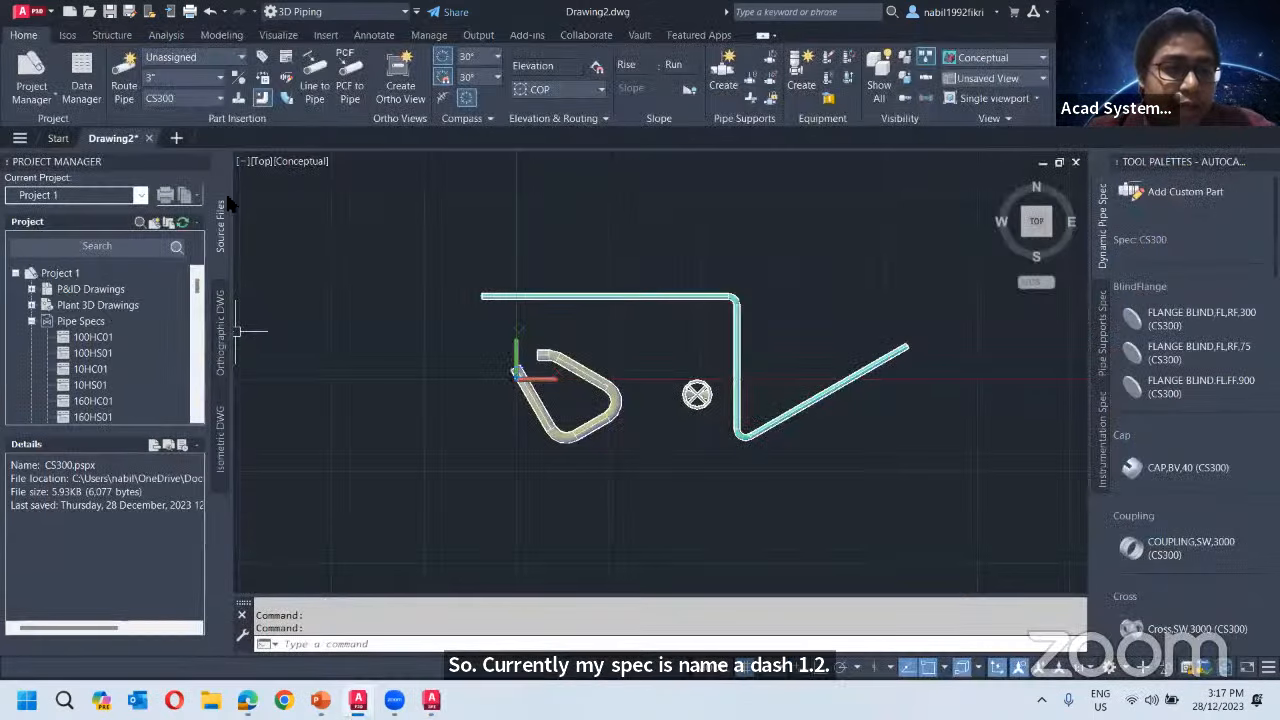
click(219, 98)
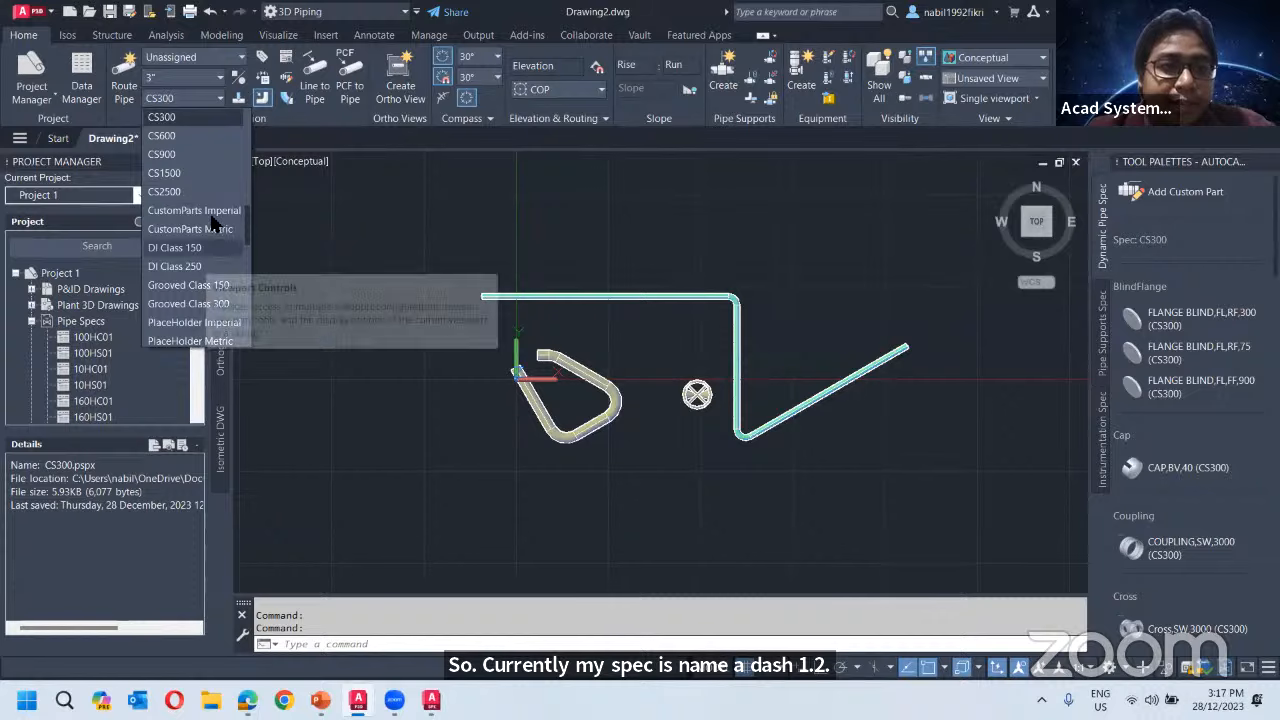
scroll(215, 215, down, 5)
click(269, 257)
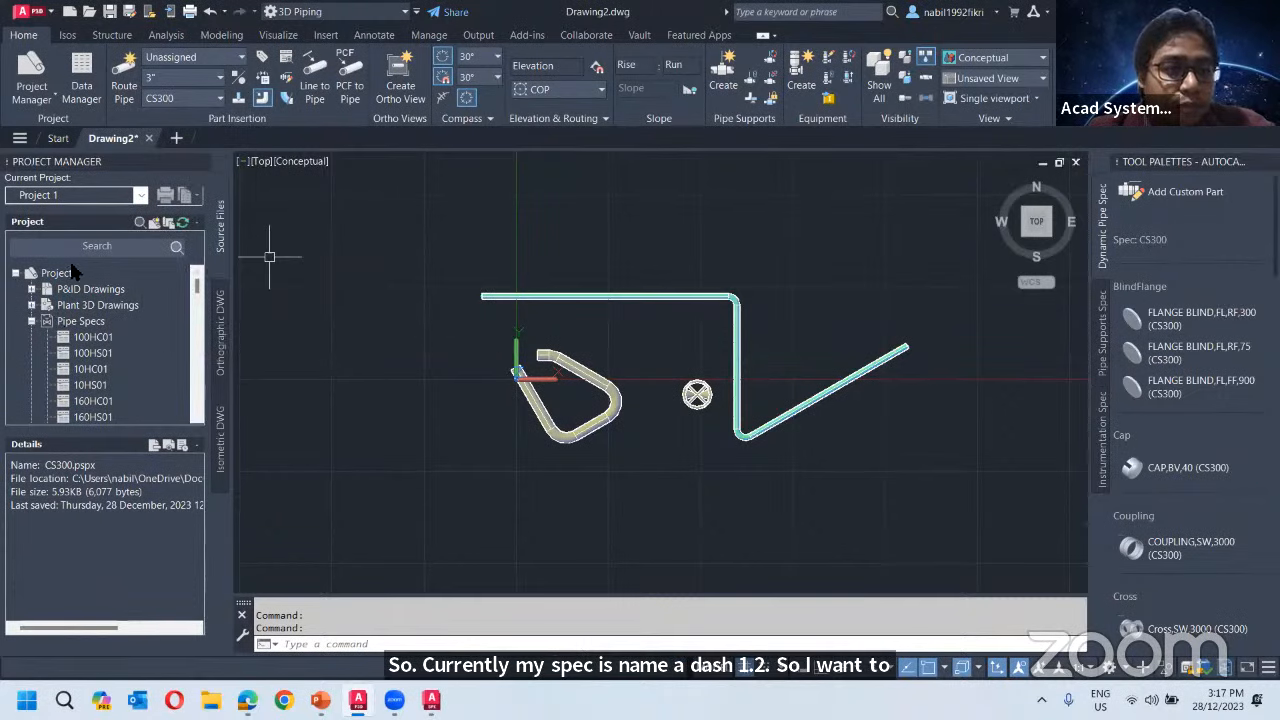
Copy A-1.2.pspx from the Samplespec "spec sheets" folder on drive C into Project 1's pipe specs.
click(31, 321)
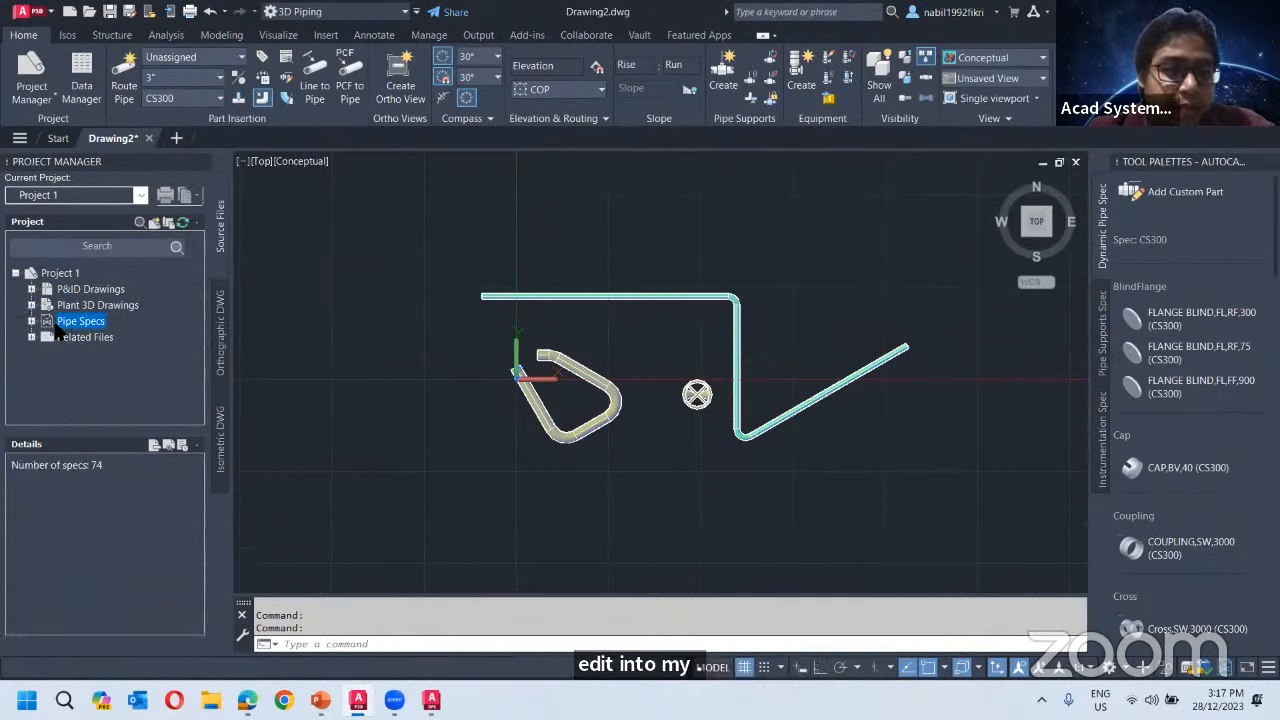
right_click(47, 325)
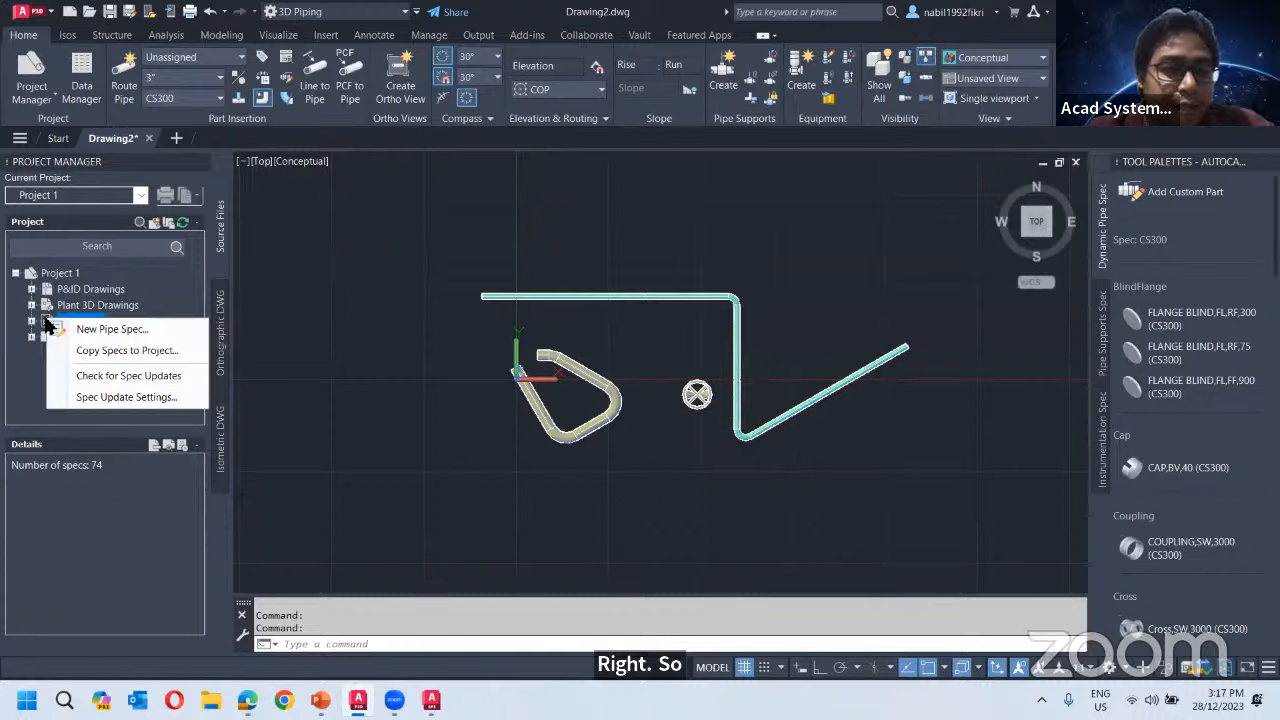
click(112, 351)
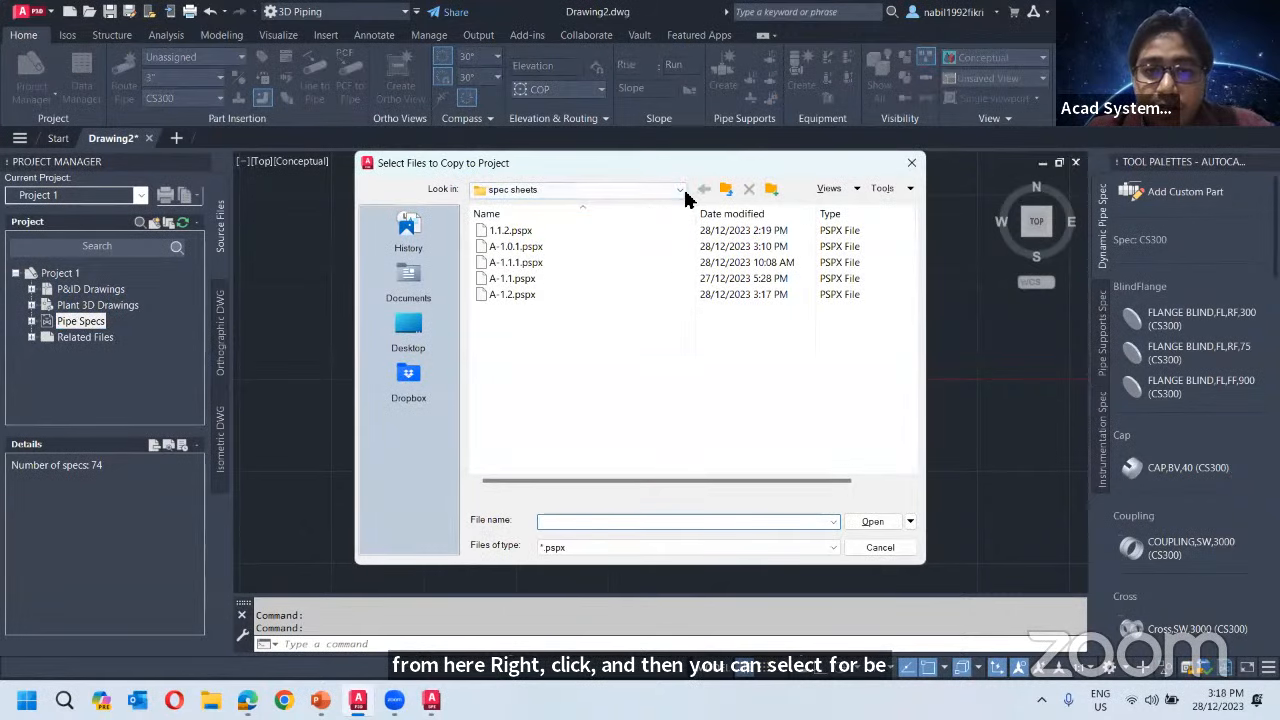
click(726, 190)
click(727, 190)
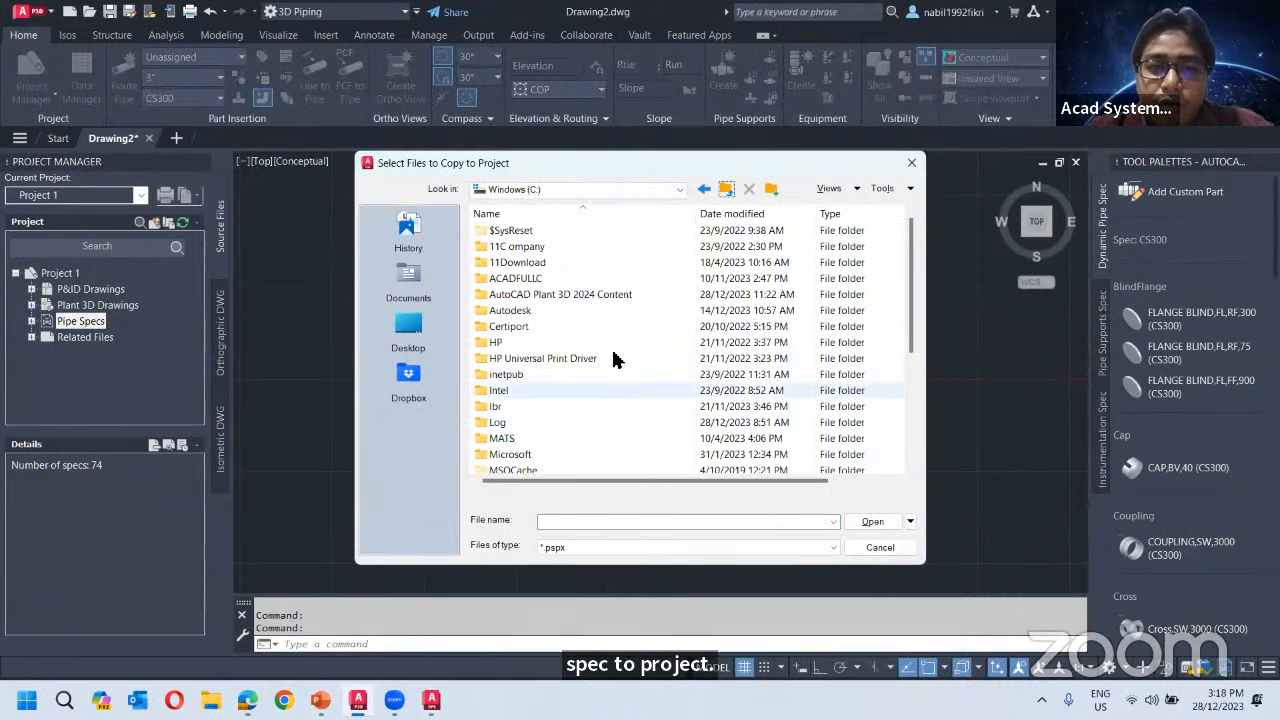
scroll(600, 400, down, 5)
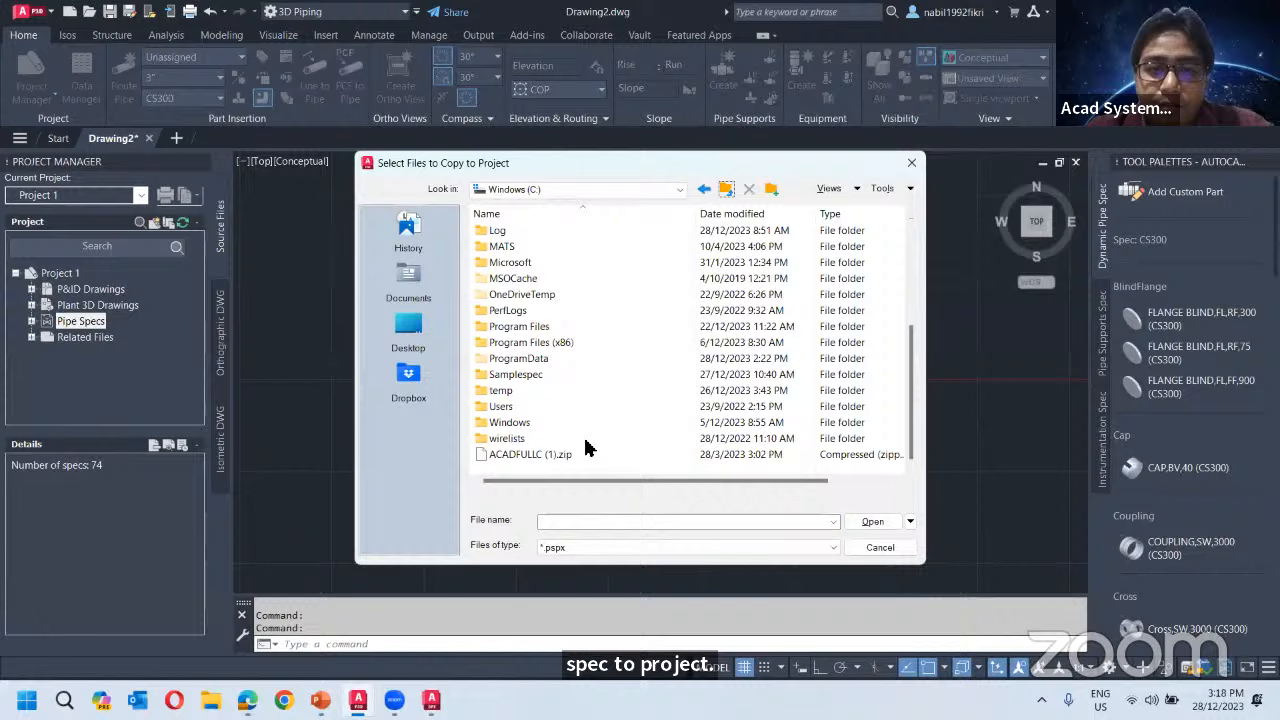
double_click(534, 377)
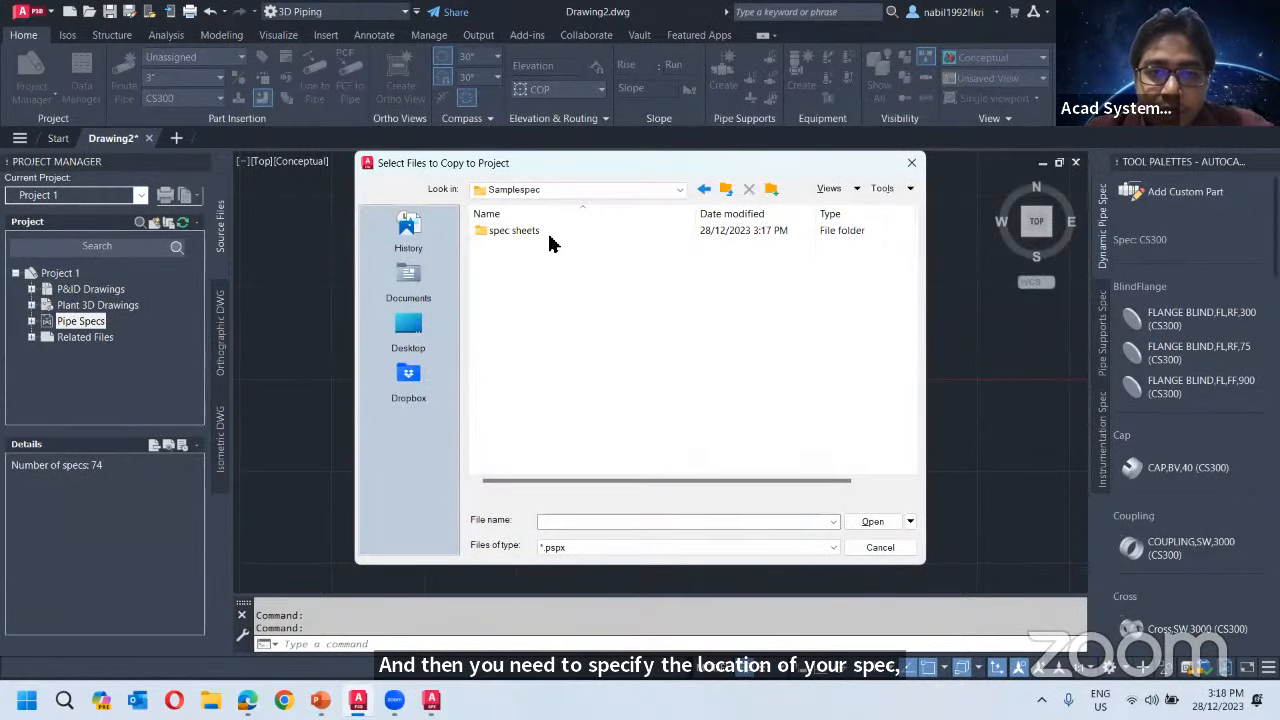
double_click(550, 240)
click(514, 295)
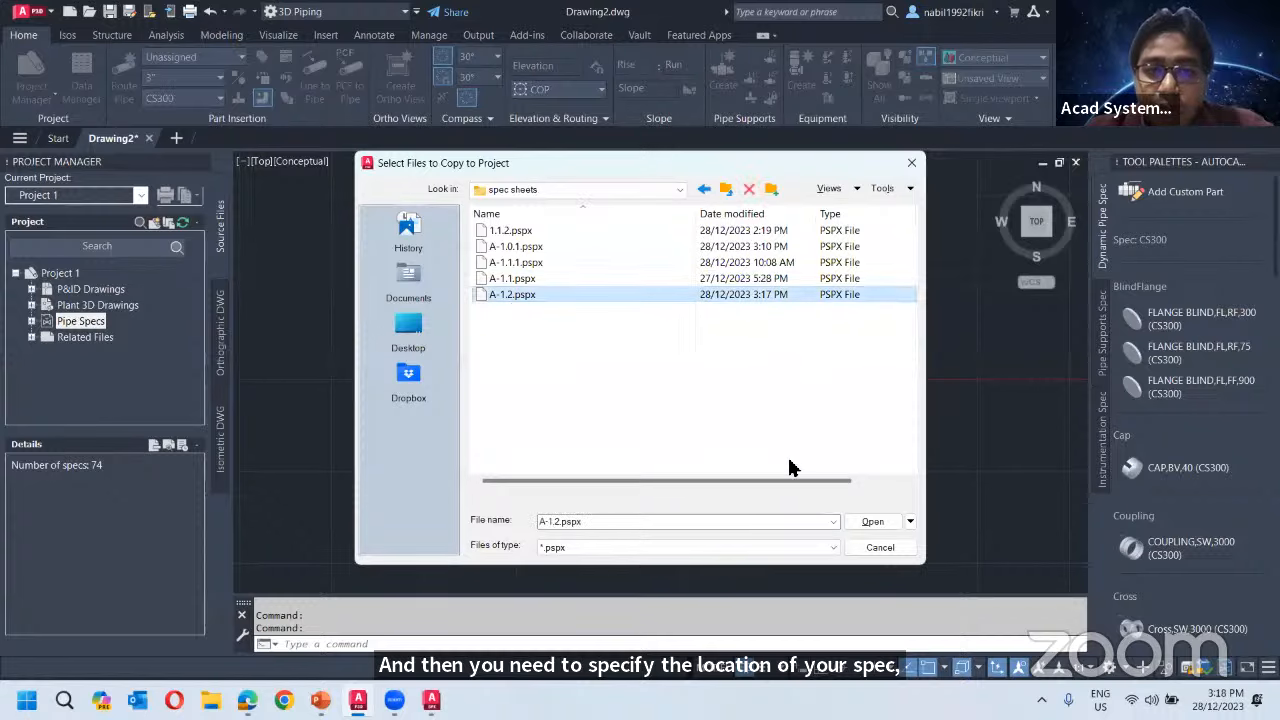
click(870, 517)
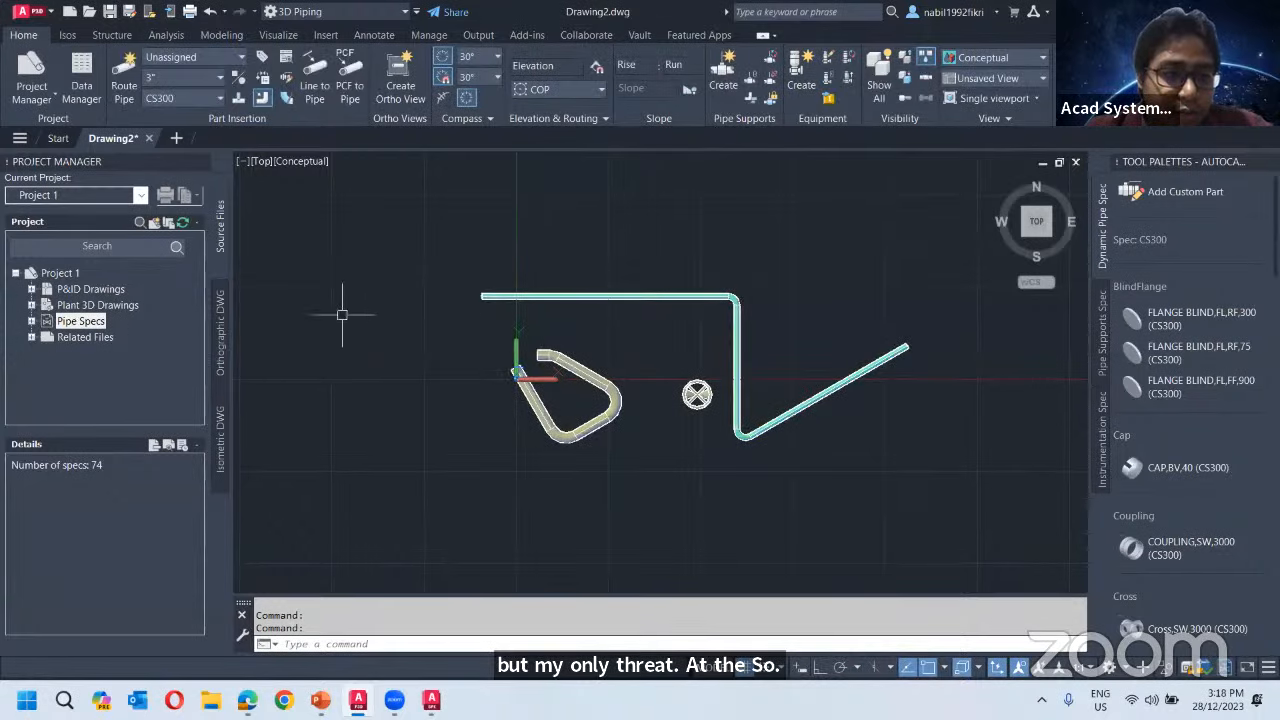
Check the project's pipe specs for the A-1.2 entry and collapse the list again.
click(31, 321)
scroll(103, 334, down, 5)
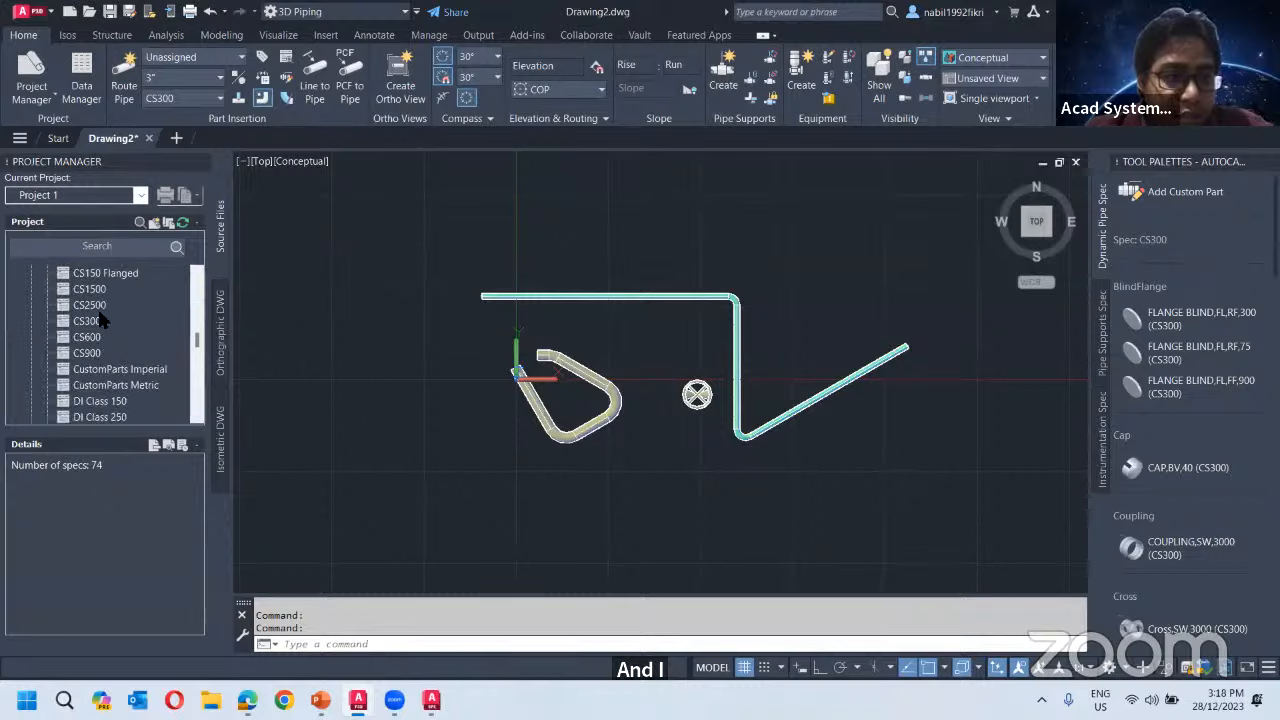
scroll(128, 352, up, 2)
click(87, 320)
scroll(121, 331, up, 5)
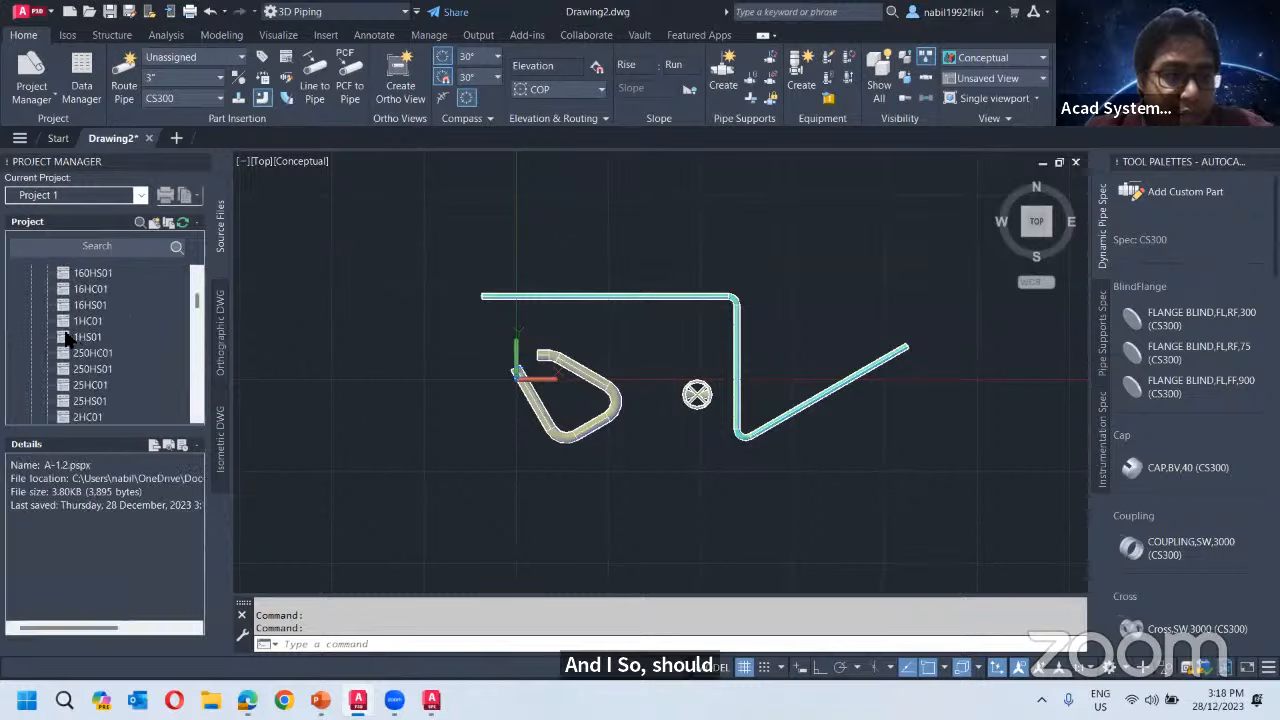
scroll(66, 340, up, 5)
click(31, 321)
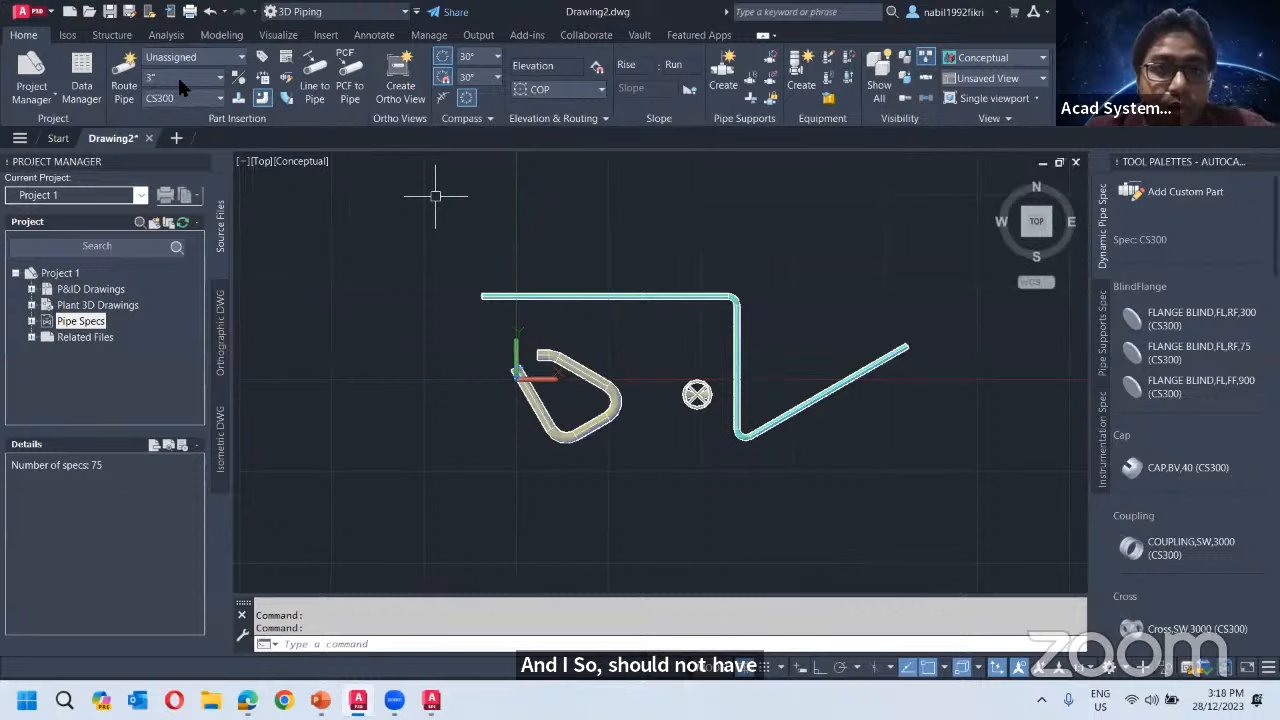
Set the current pipe spec to A-1.2 and the pipe size to 1".
click(211, 98)
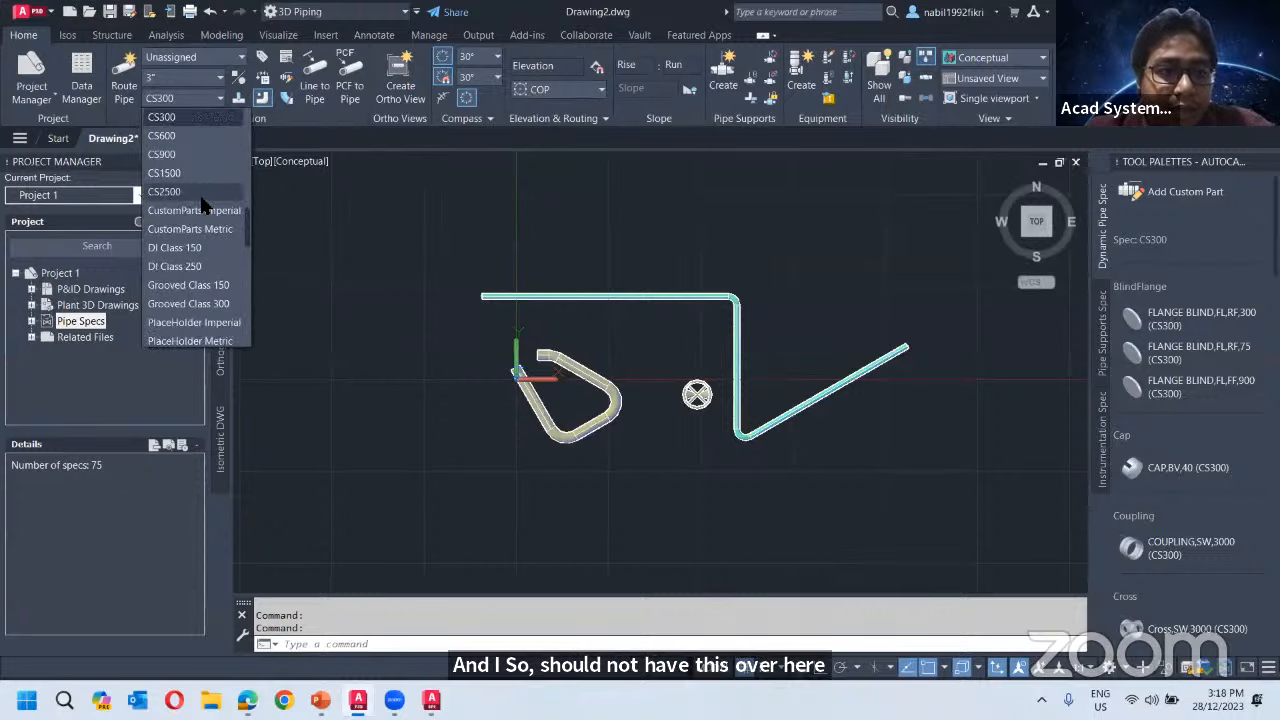
scroll(205, 186, up, 5)
scroll(197, 195, down, 3)
scroll(197, 190, up, 1)
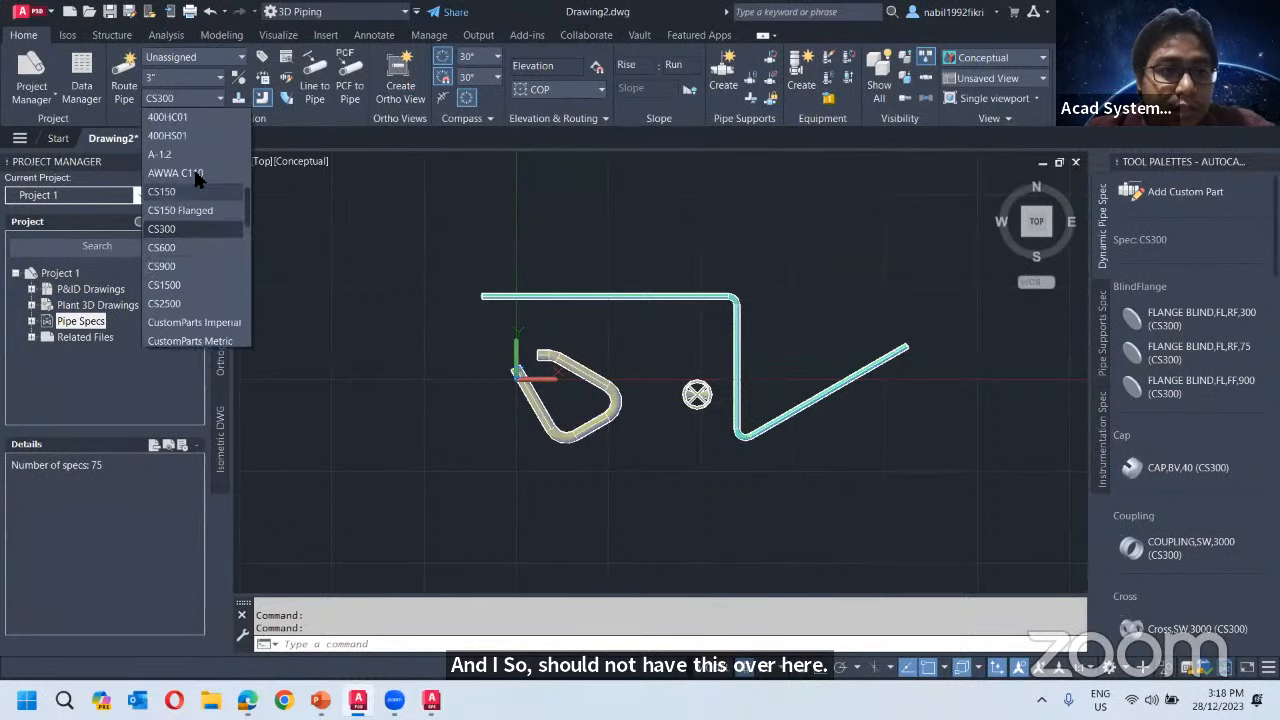
click(195, 155)
click(211, 80)
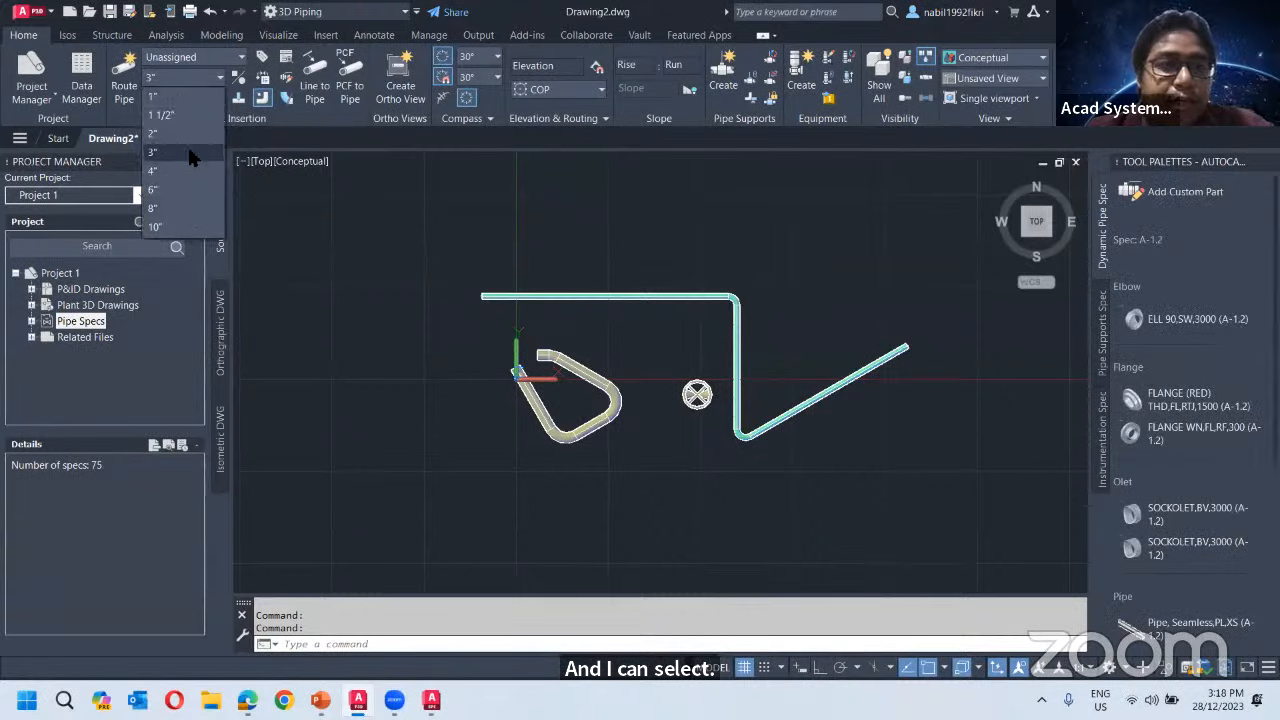
click(155, 96)
Route a 1" pipe above the existing pipes, running horizontally and turning down through a 90-degree elbow.
click(124, 72)
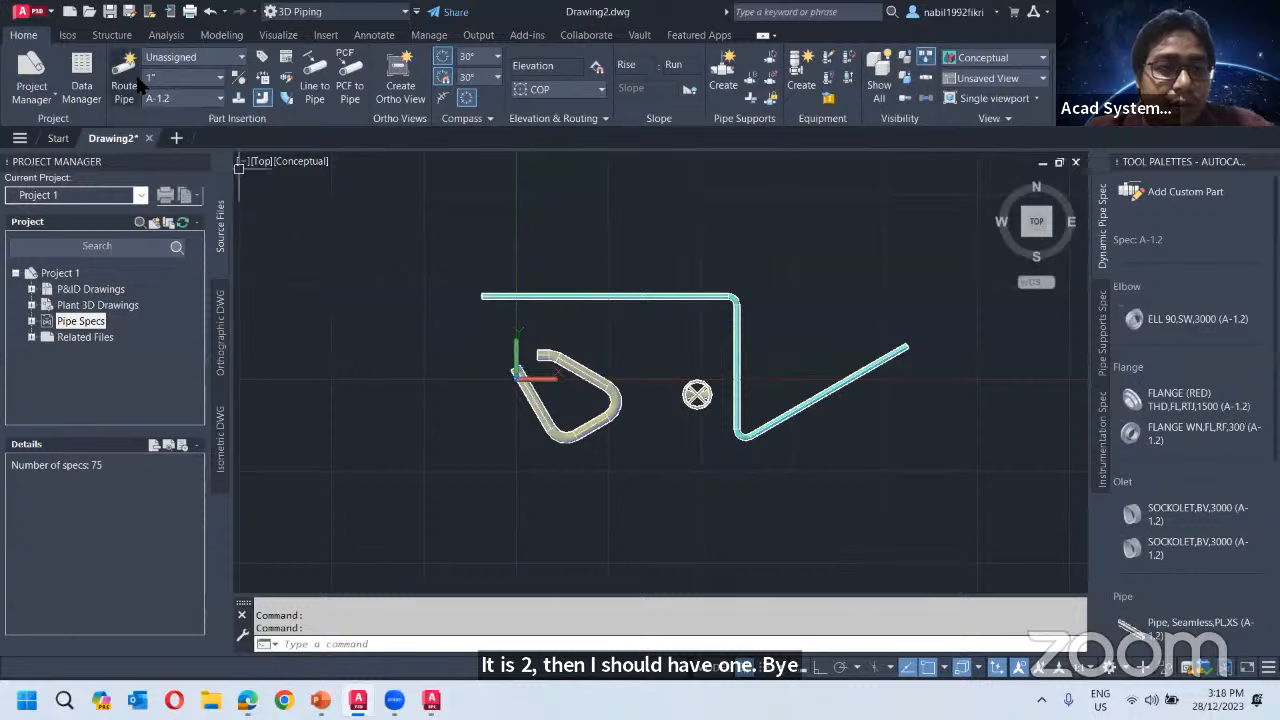
middle_drag(571, 289, 421, 447)
click(419, 322)
click(709, 324)
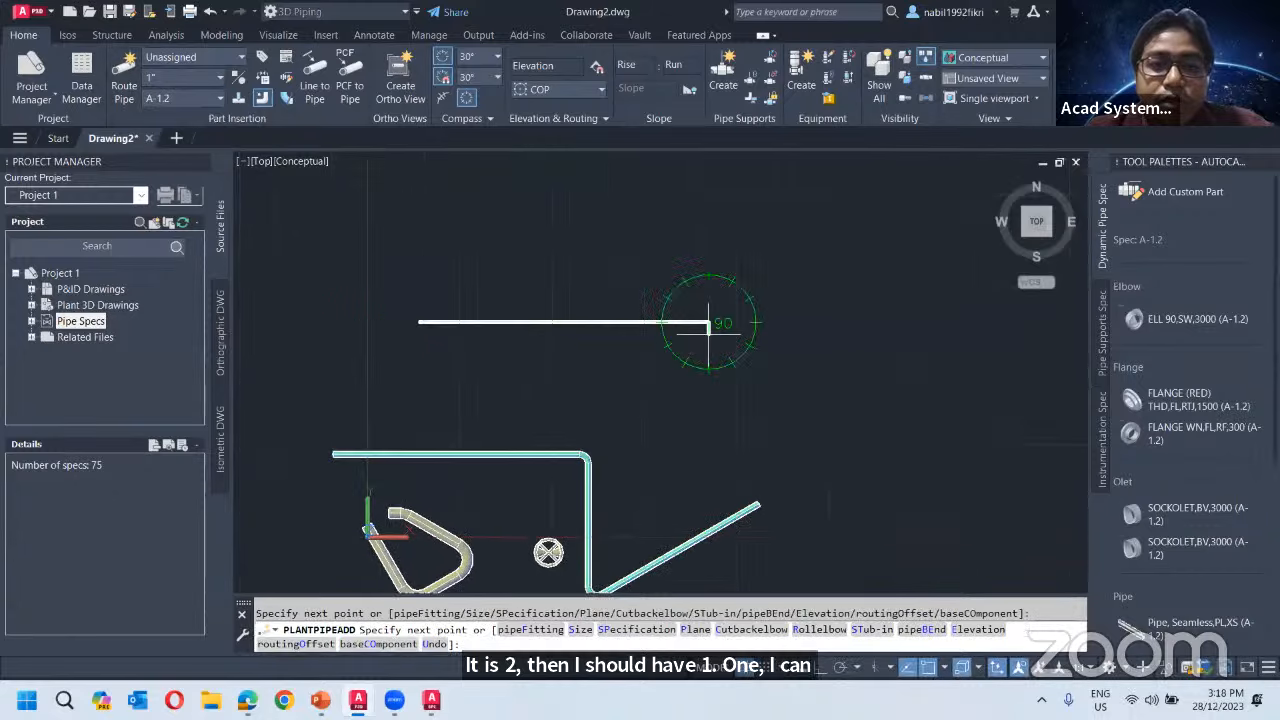
click(692, 399)
key(Escape)
scroll(660, 327, up, 7)
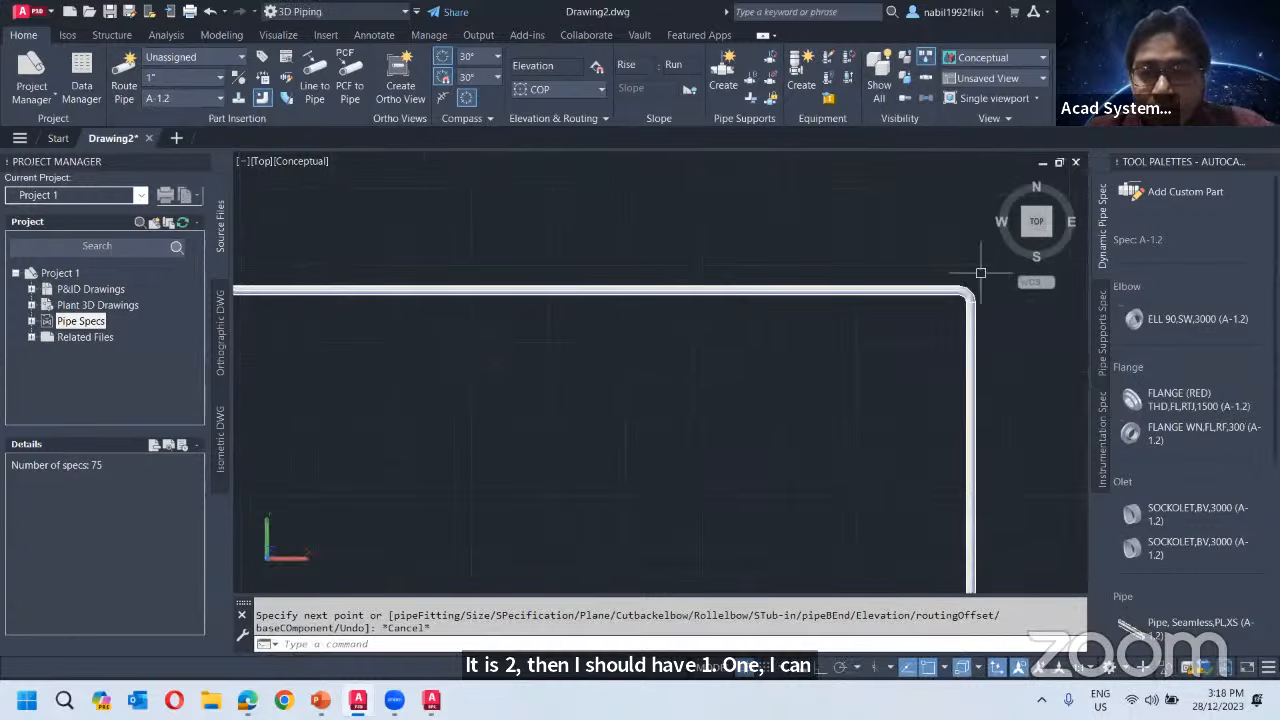
key(Escape)
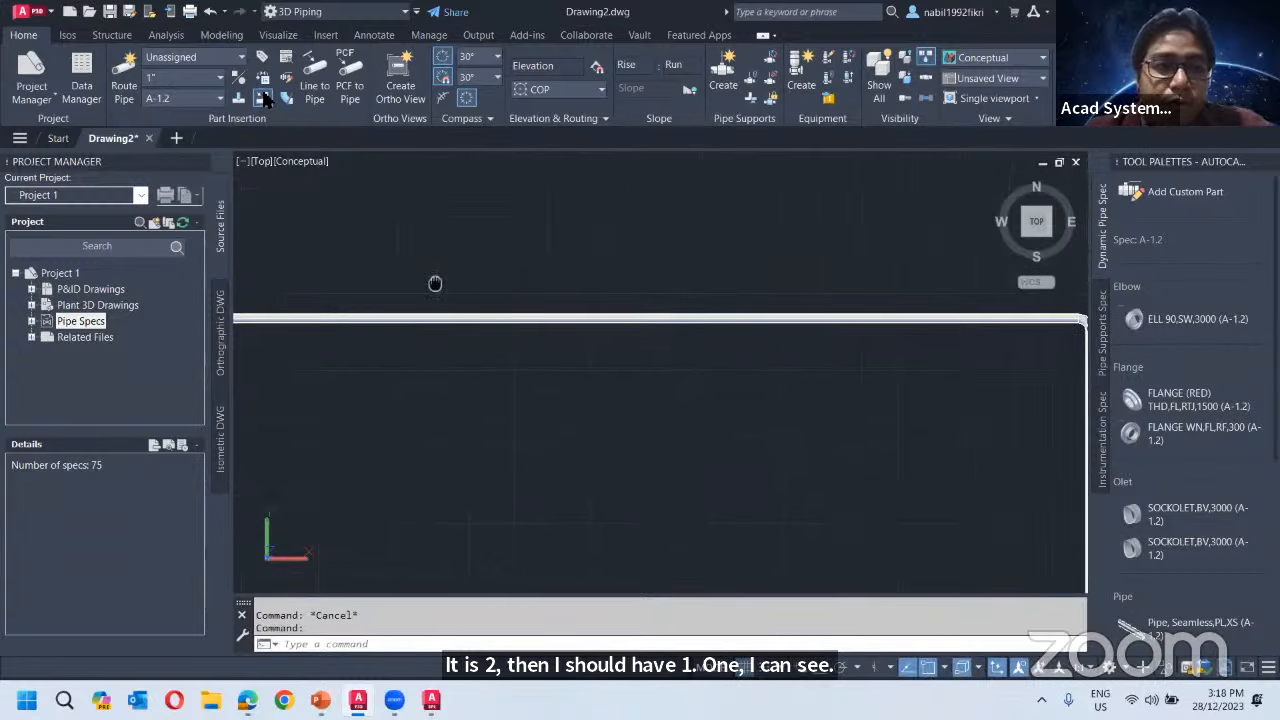
Set the pipe size to 4" and route a pipe above the 1" line, turning upward 90 degrees at its end.
click(193, 76)
click(181, 171)
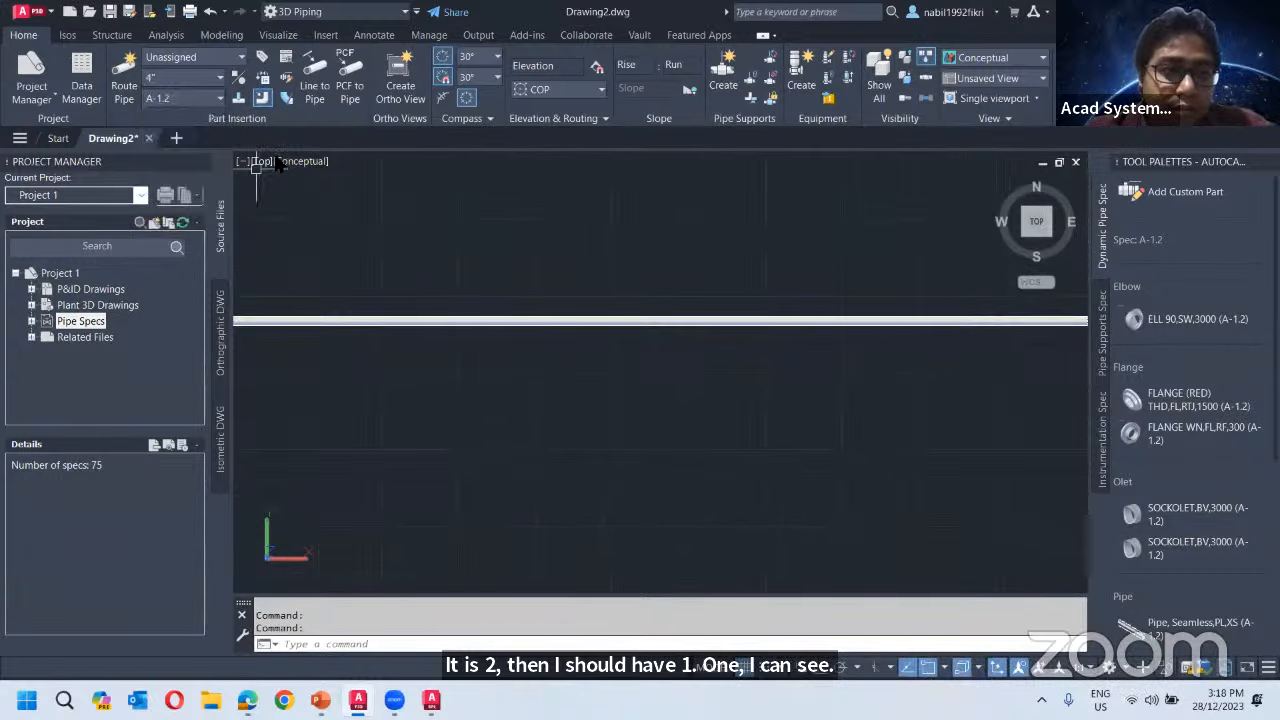
click(124, 78)
middle_drag(295, 182, 574, 340)
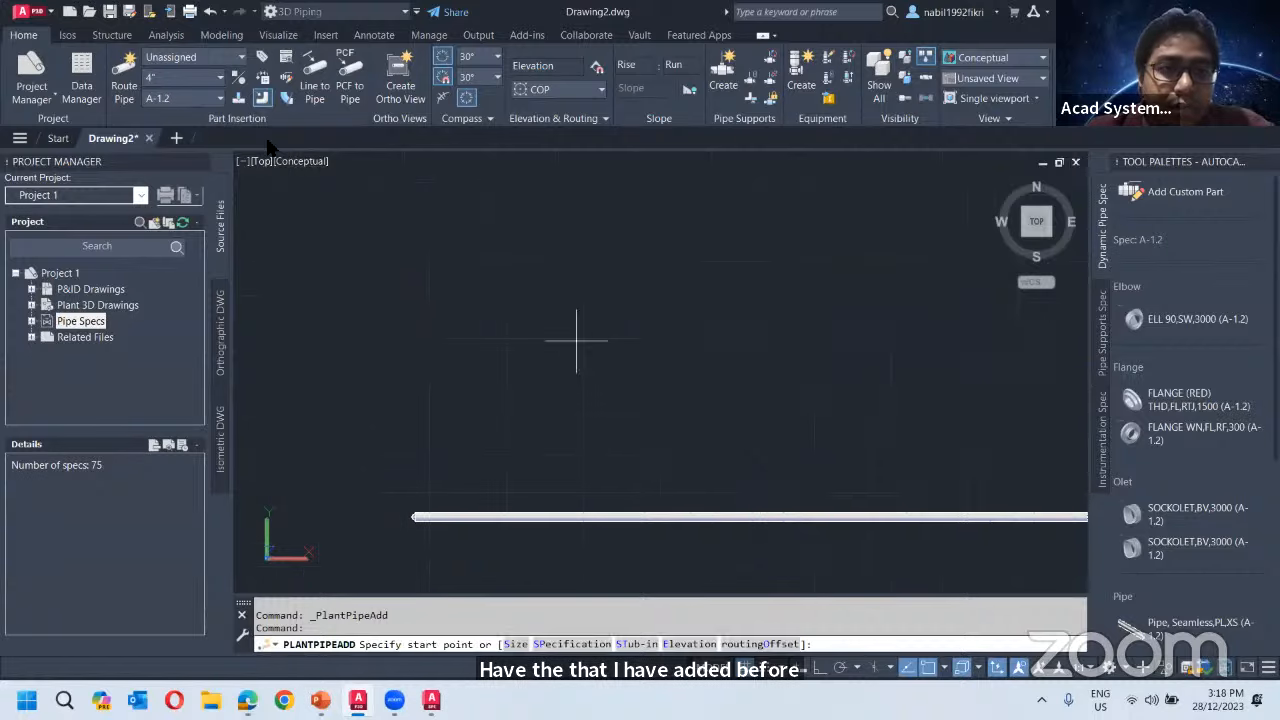
click(420, 254)
click(859, 252)
middle_drag(861, 252, 812, 445)
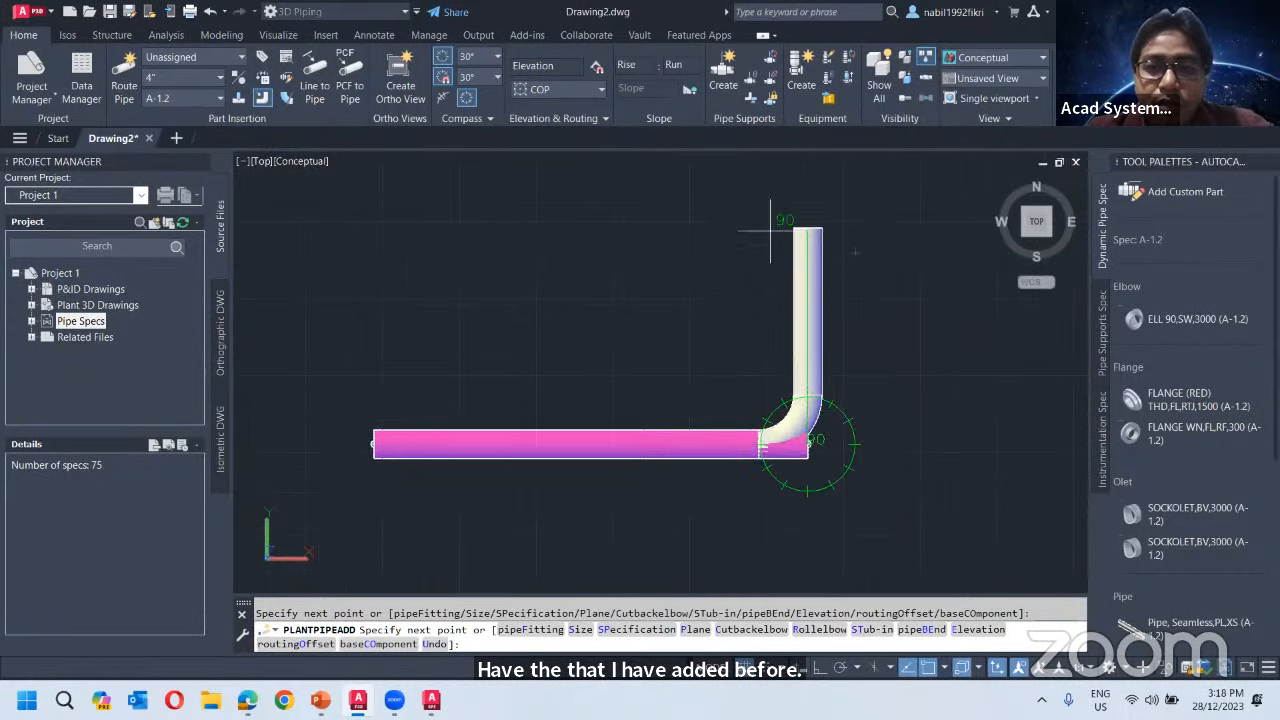
click(764, 172)
key(Escape)
key(Escape)
middle_drag(571, 344, 520, 306)
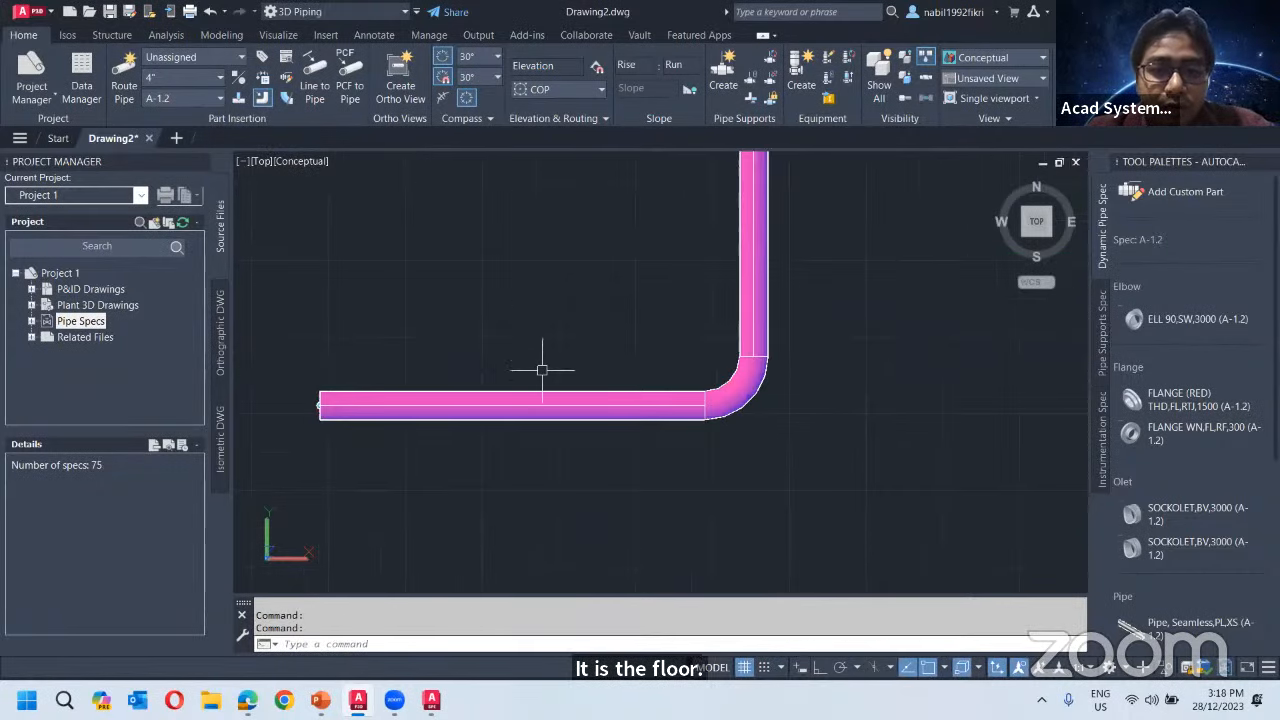
Branch a 4" pipe vertically upward from the midpoint of the horizontal 4" run.
key(ctrl+a)
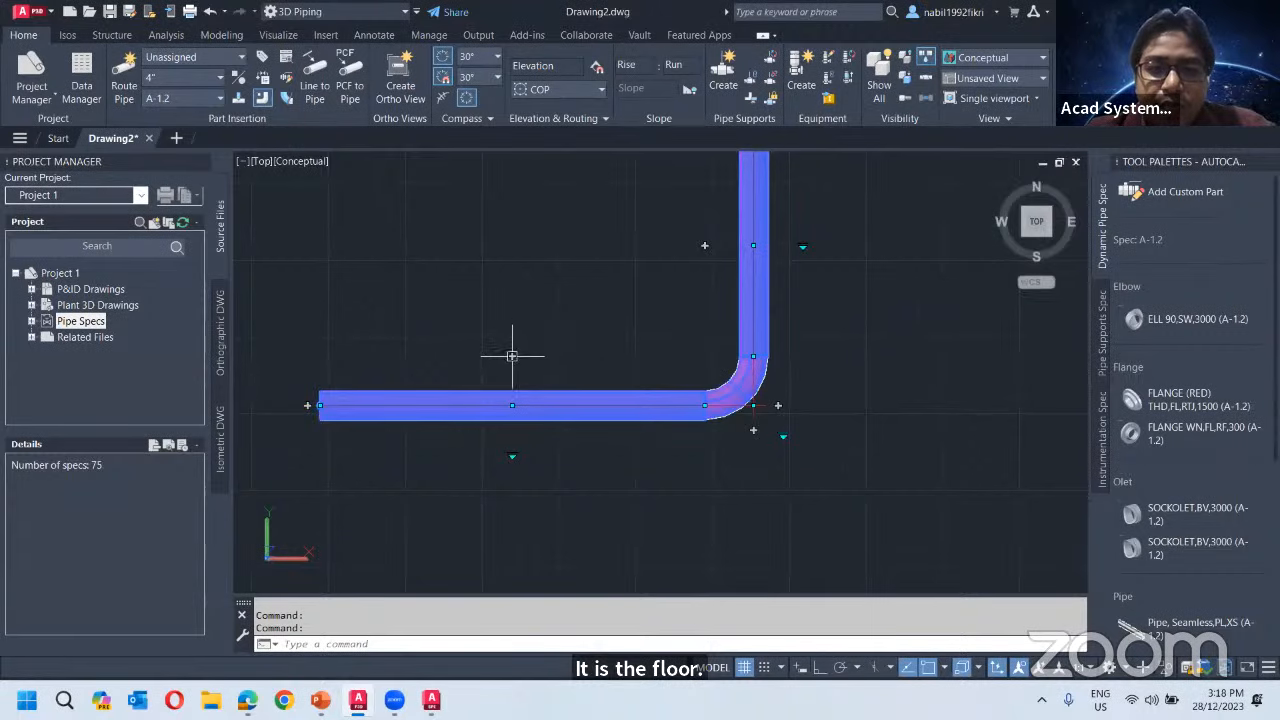
click(512, 356)
click(513, 195)
key(Escape)
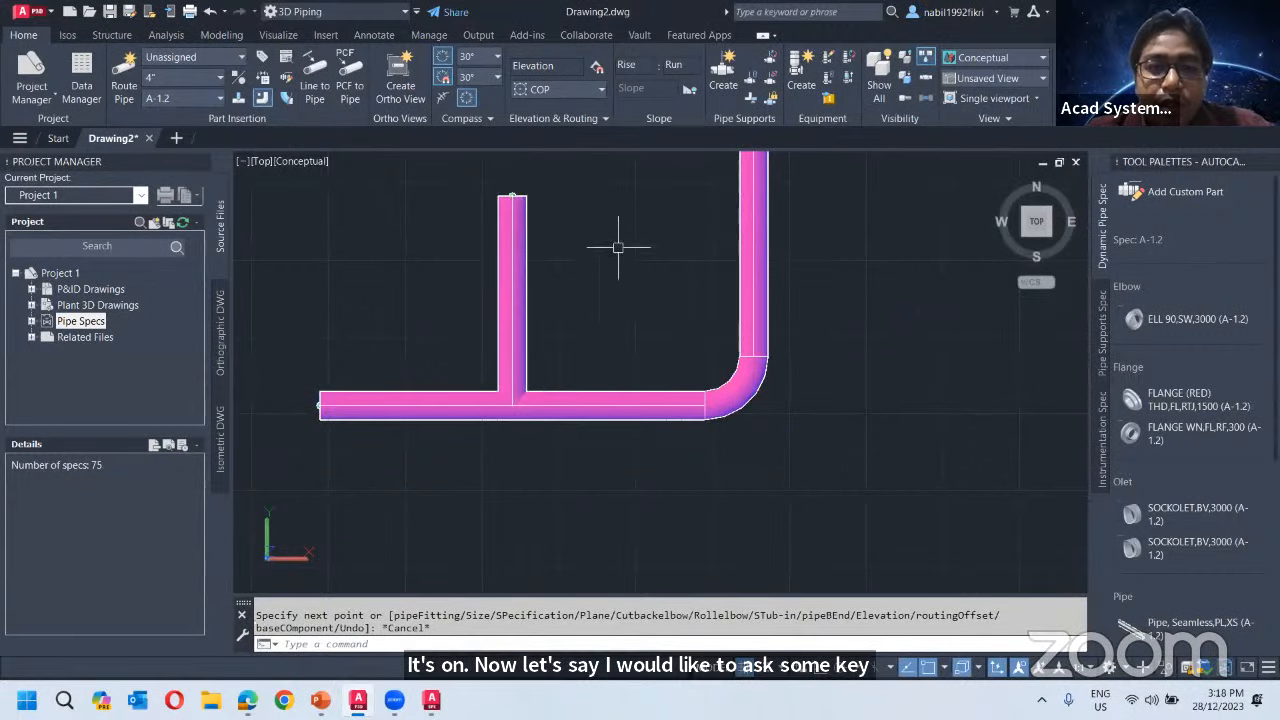
click(500, 246)
key(Escape)
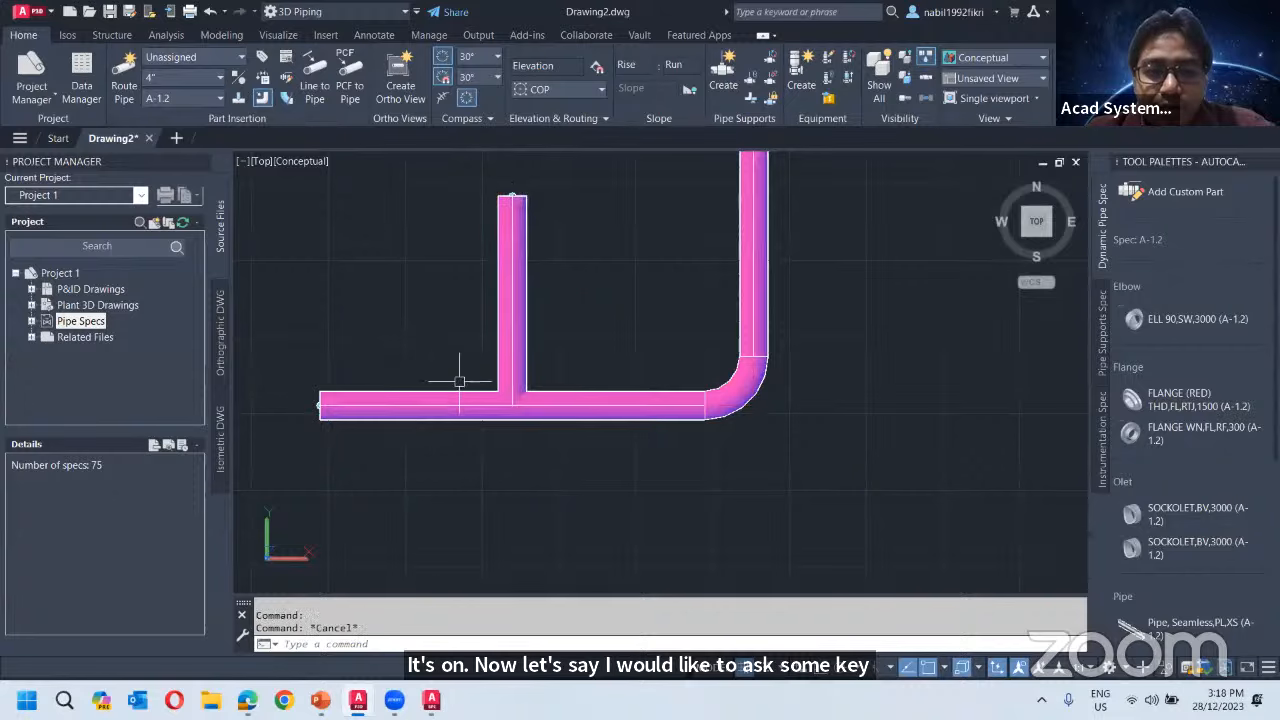
click(467, 401)
key(Escape)
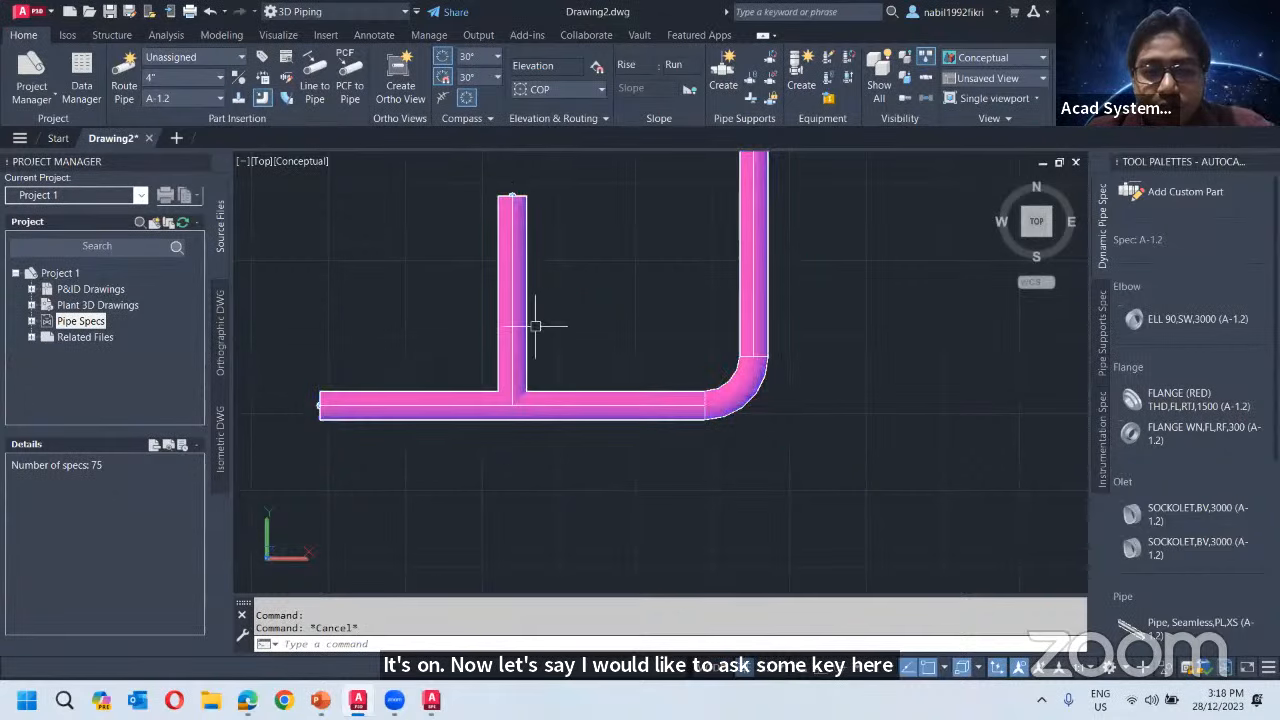
Inspect how the vertical 4" branch joins the horizontal run, and view spec A-1.2's branch table in the Spec Editor.
scroll(513, 438, up, 3)
click(508, 300)
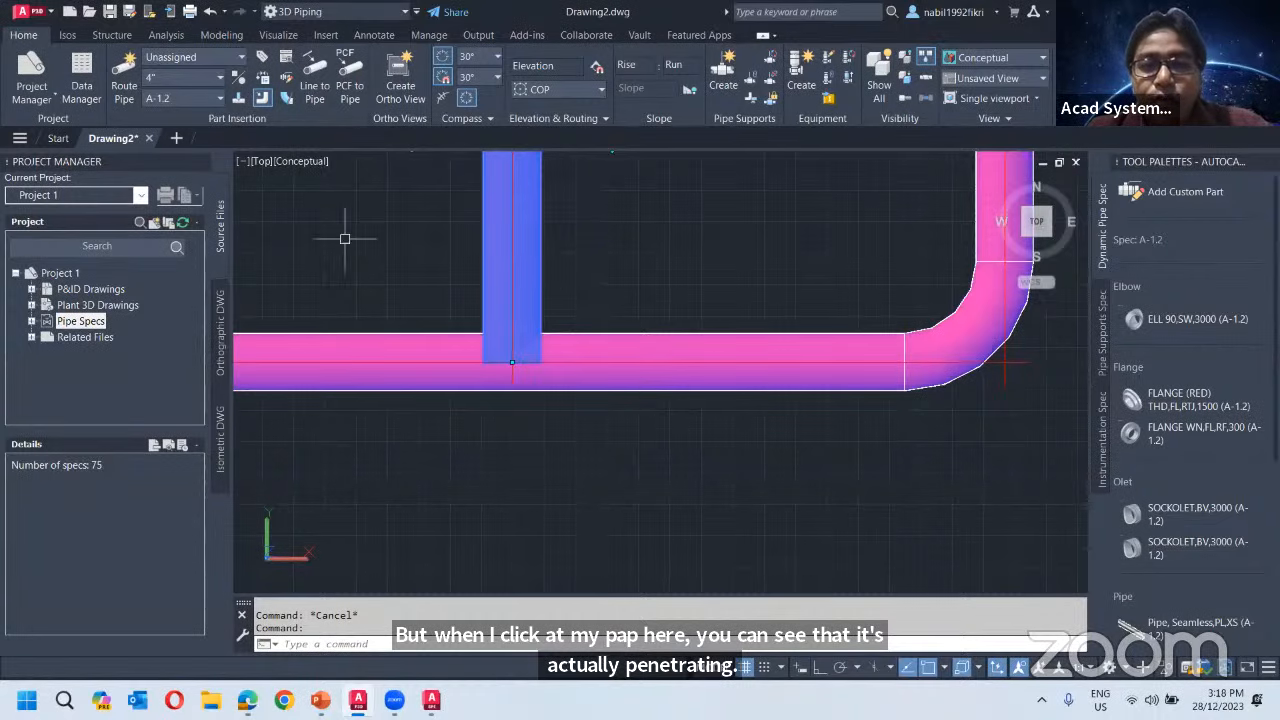
key(Escape)
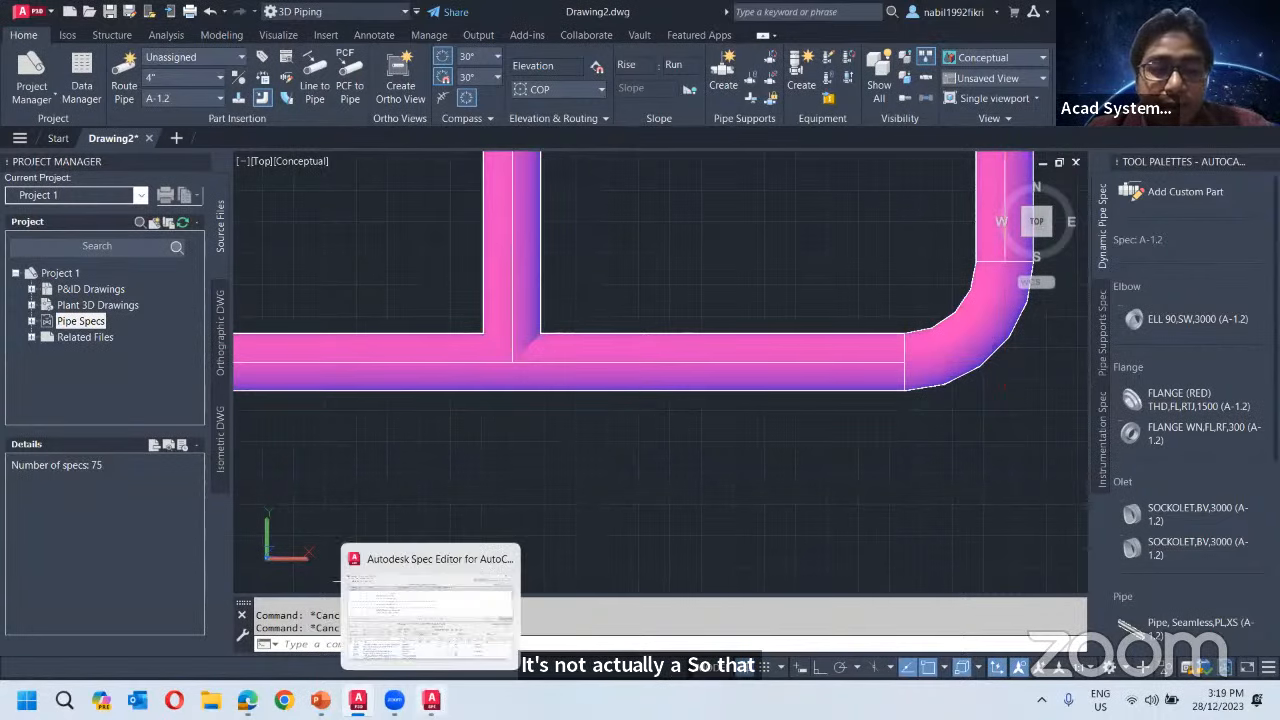
click(431, 699)
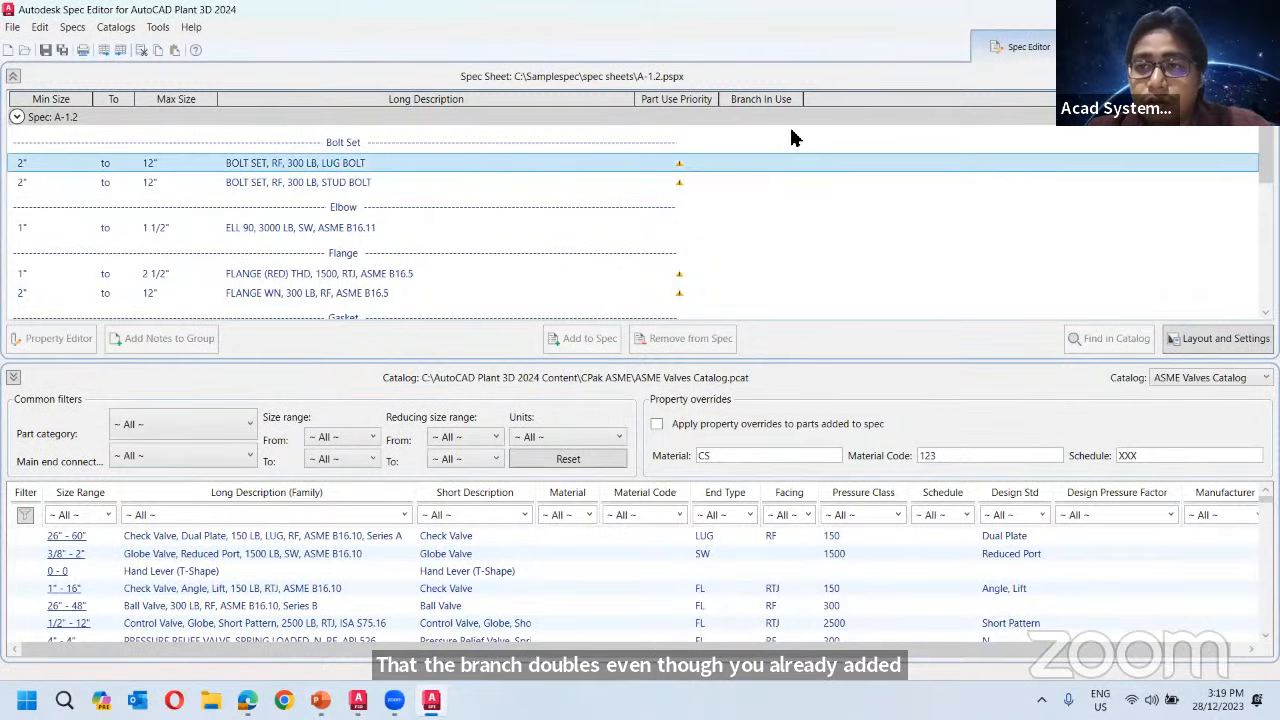
click(1120, 47)
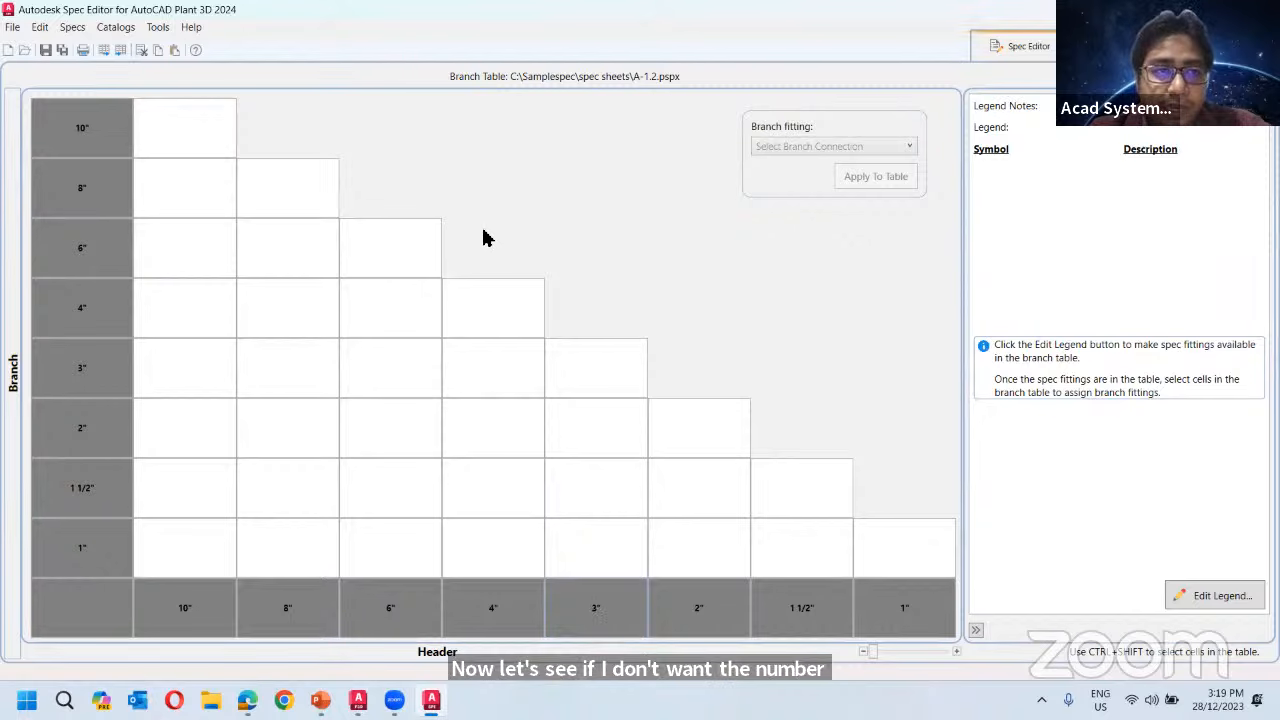
Remove the 3" size from the 2" to 10" seamless PE pipe in the A-1.2 spec sheet.
scroll(275, 256, down, 1)
scroll(340, 262, down, 1)
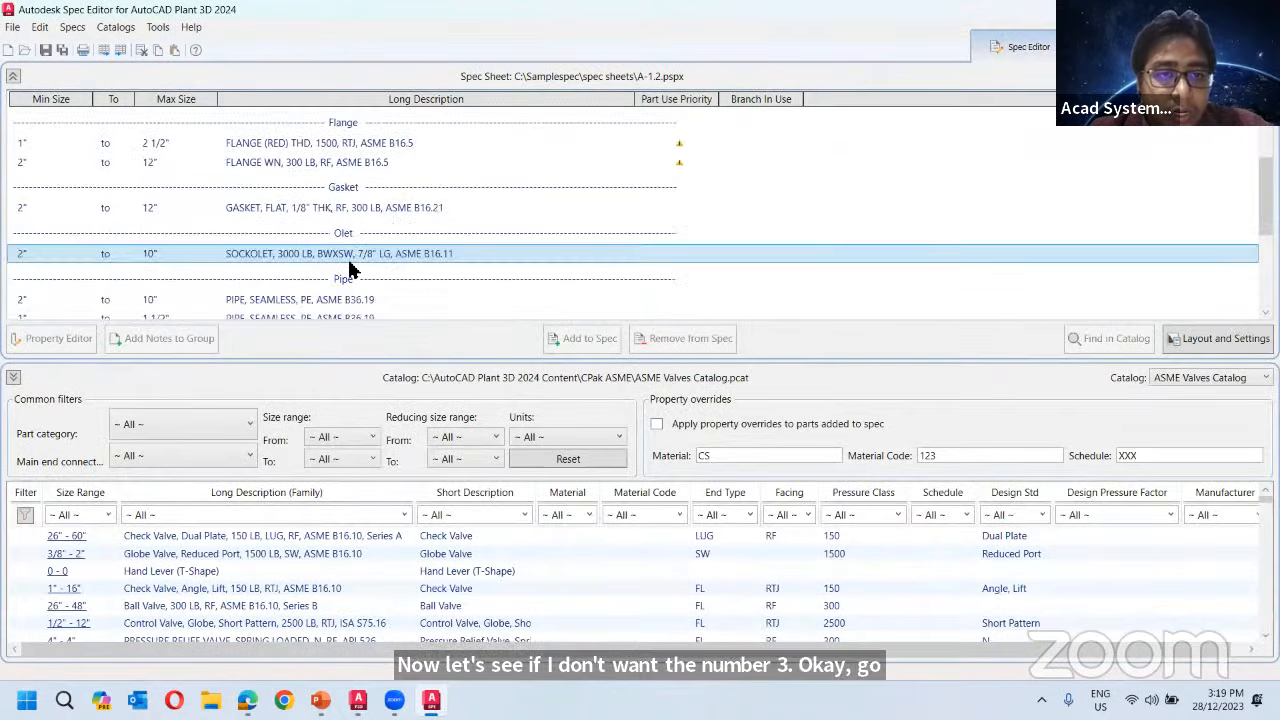
scroll(310, 256, down, 2)
click(258, 181)
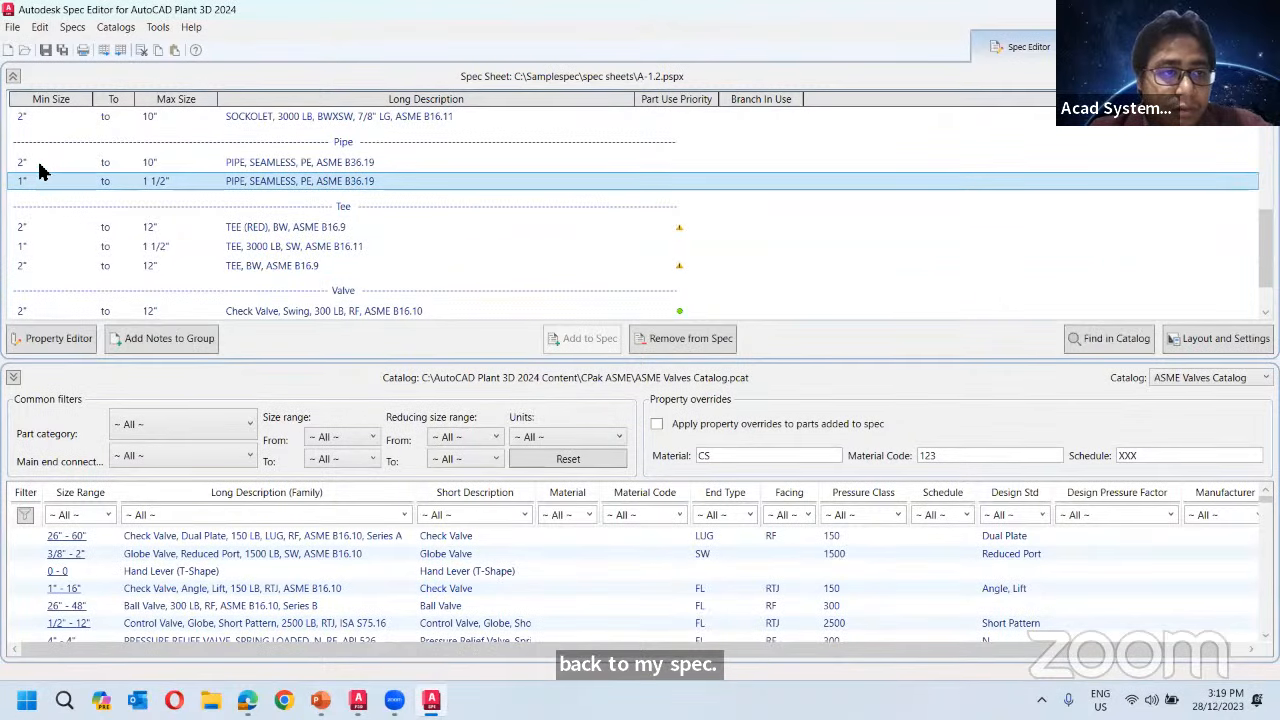
click(58, 170)
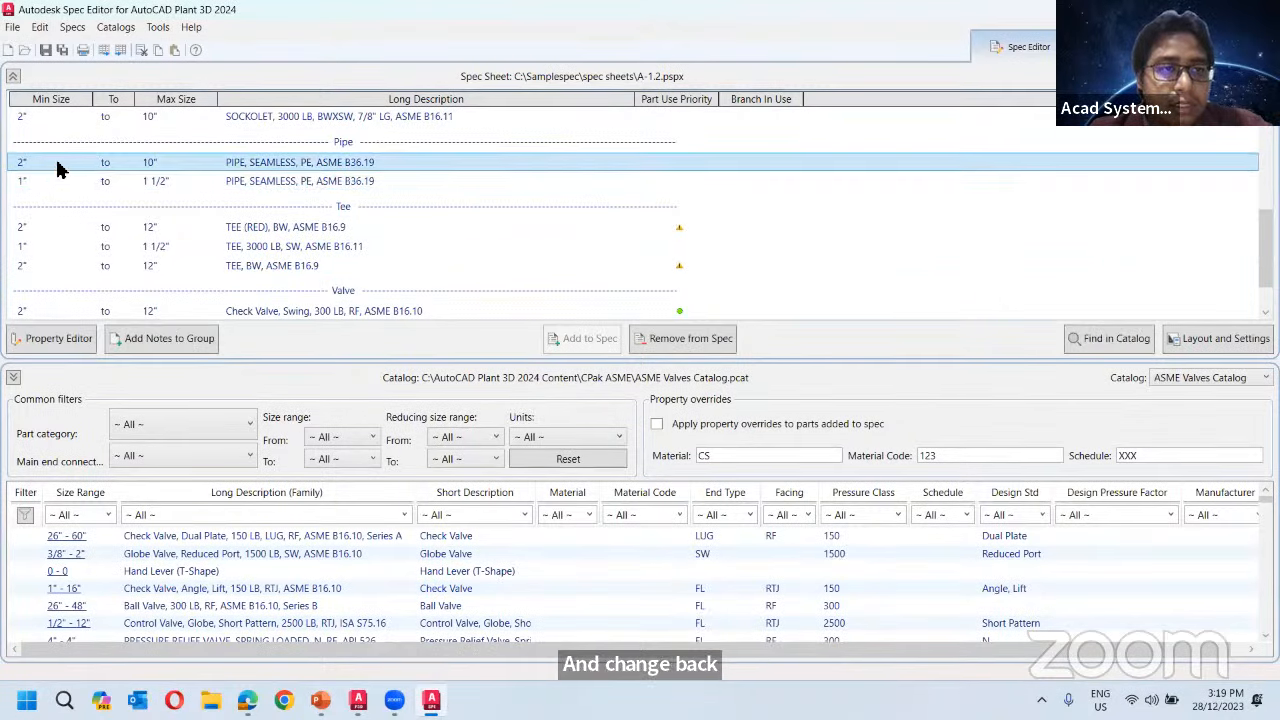
double_click(24, 168)
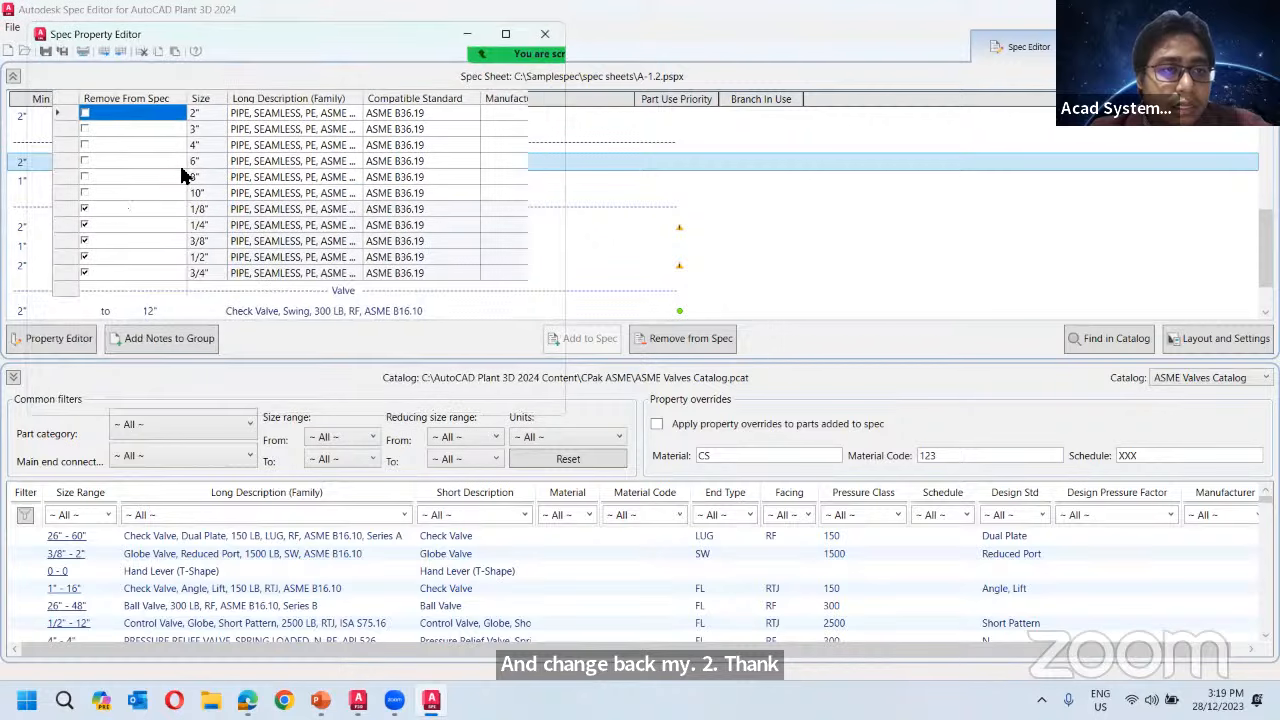
click(88, 130)
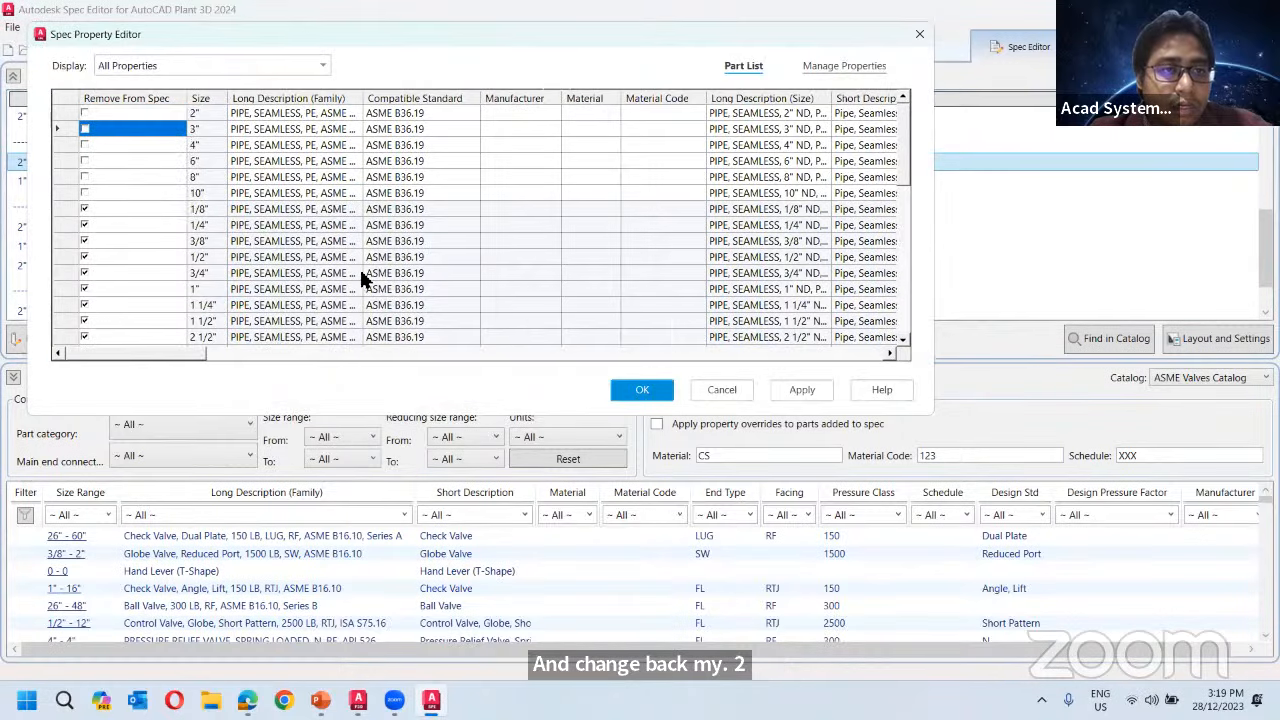
click(640, 390)
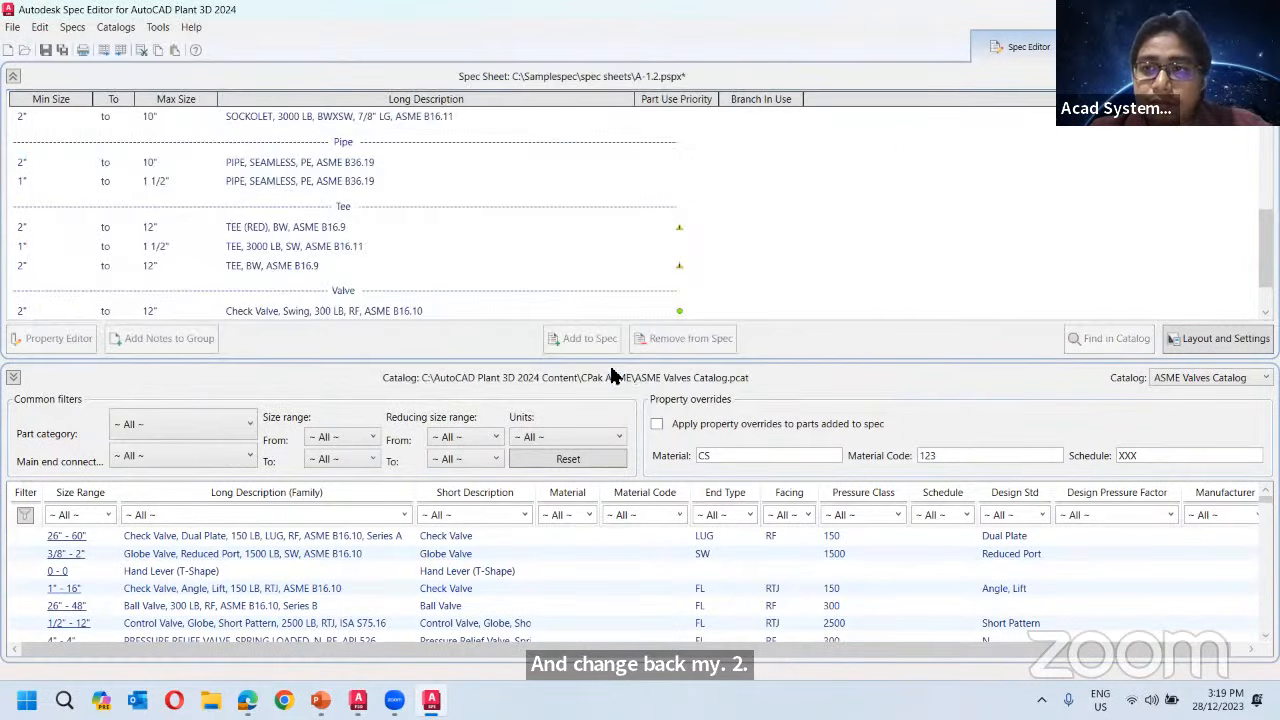
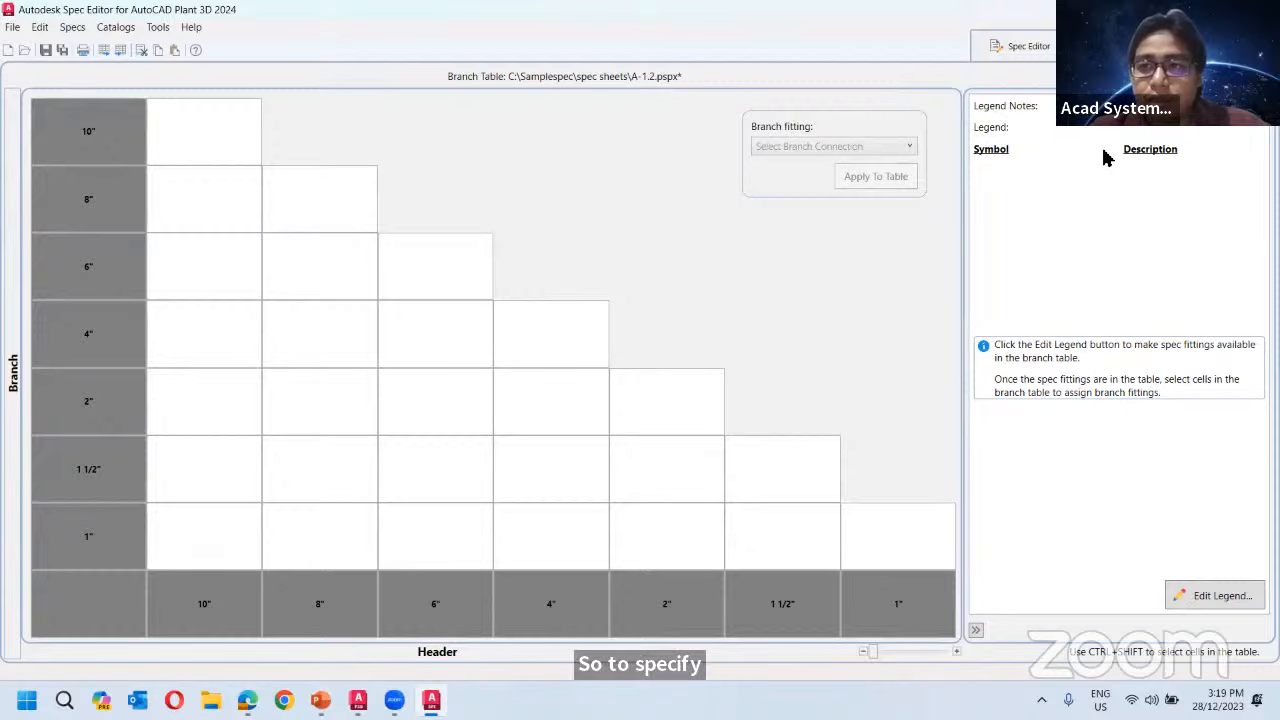
Open the legend setup of the A-1.2 branch table and add a Tee branch connection.
click(1217, 598)
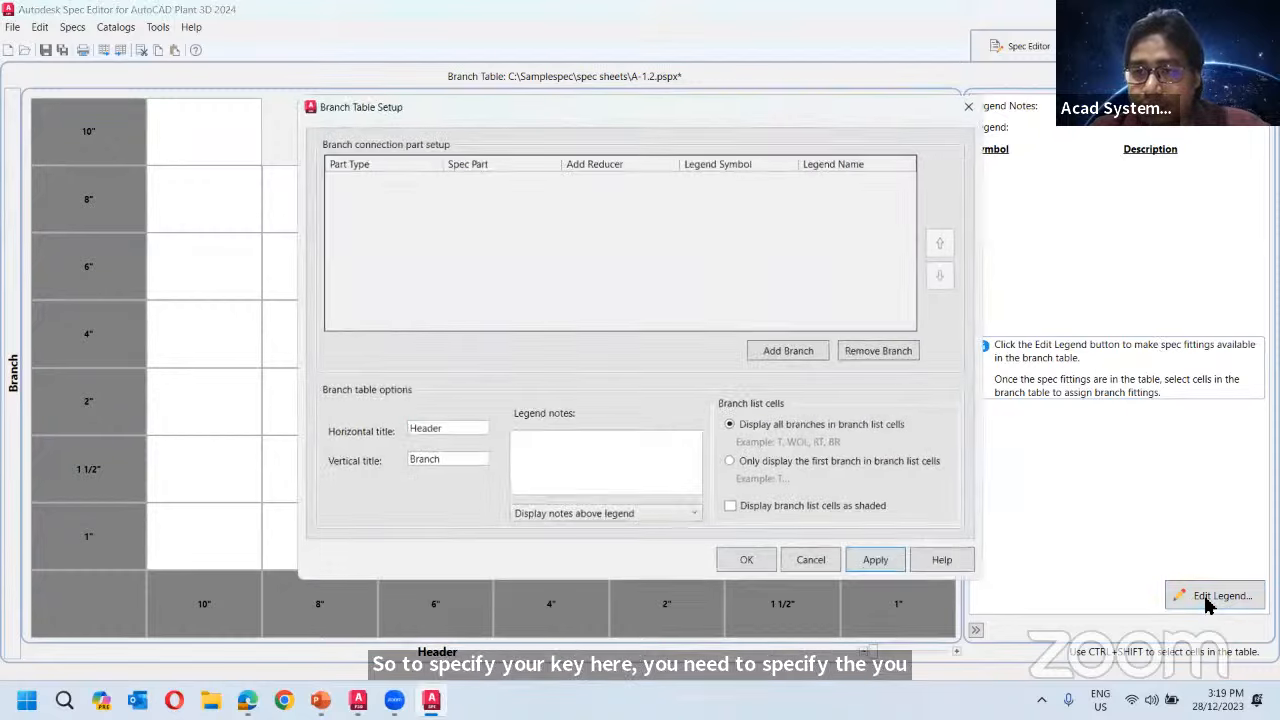
click(803, 355)
click(429, 177)
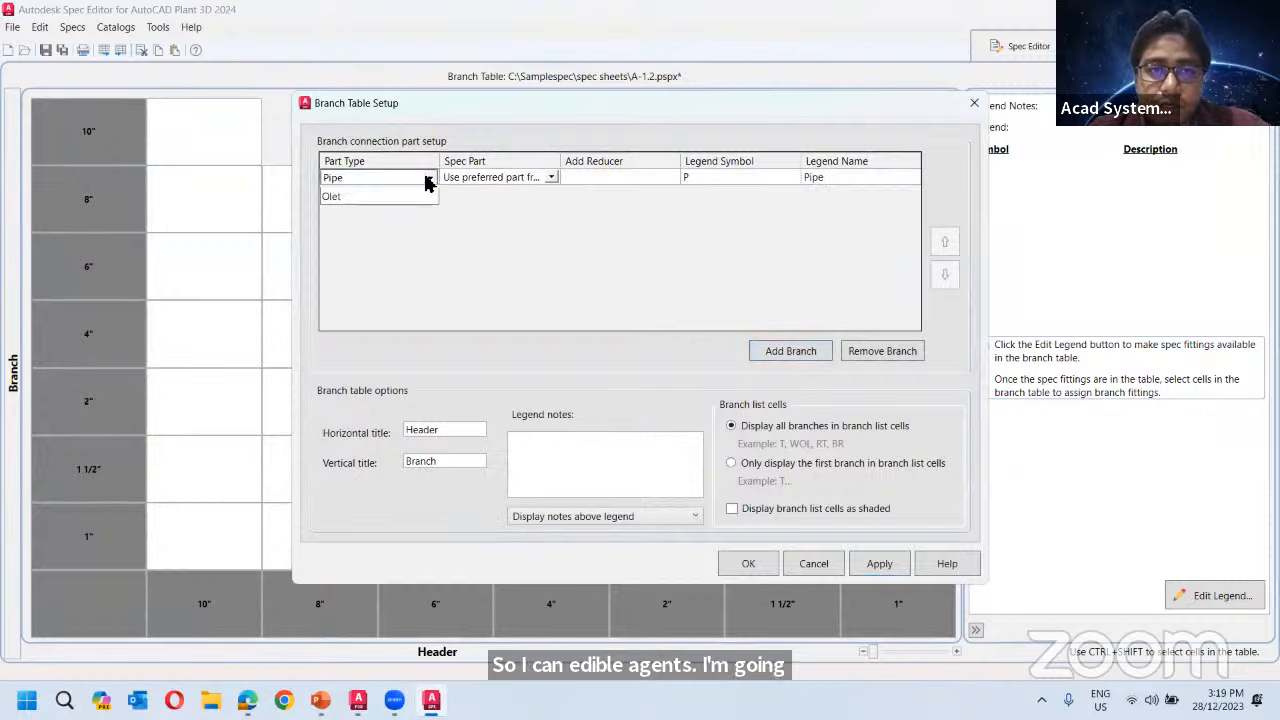
click(419, 210)
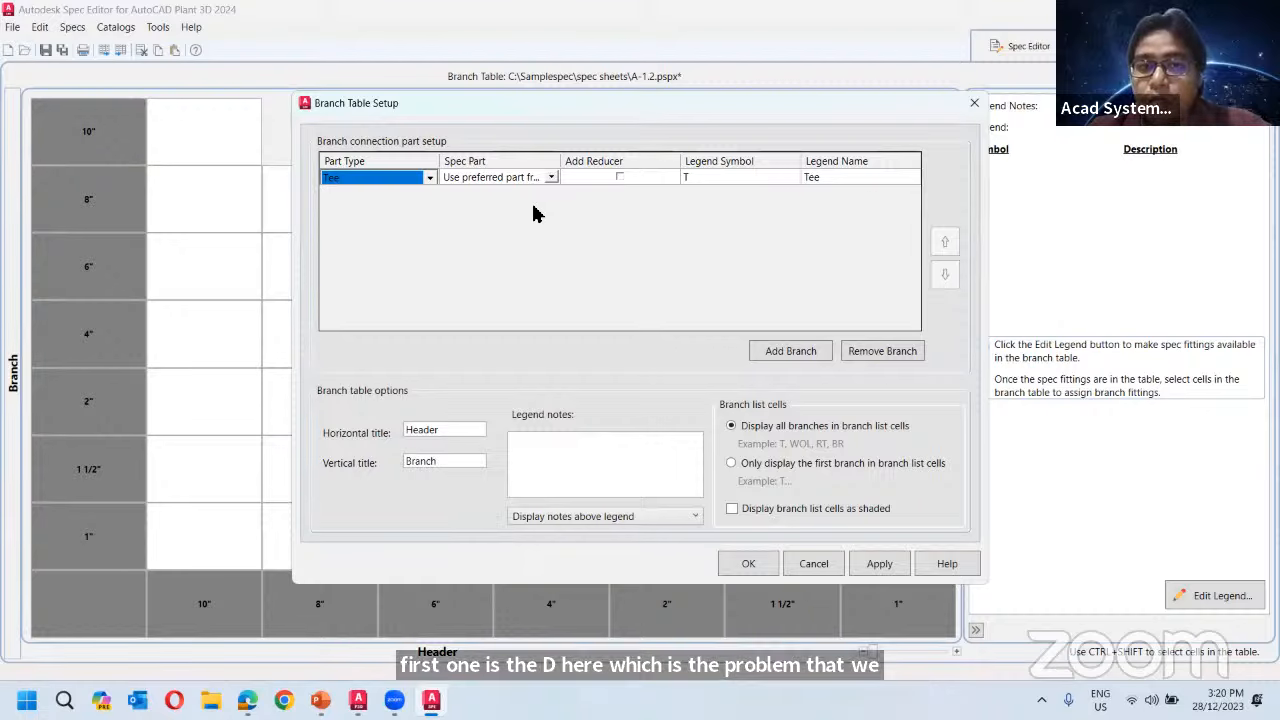
Add a second Tee branch connection that uses the 2" to 12" TEE (RED), BW spec part.
click(774, 351)
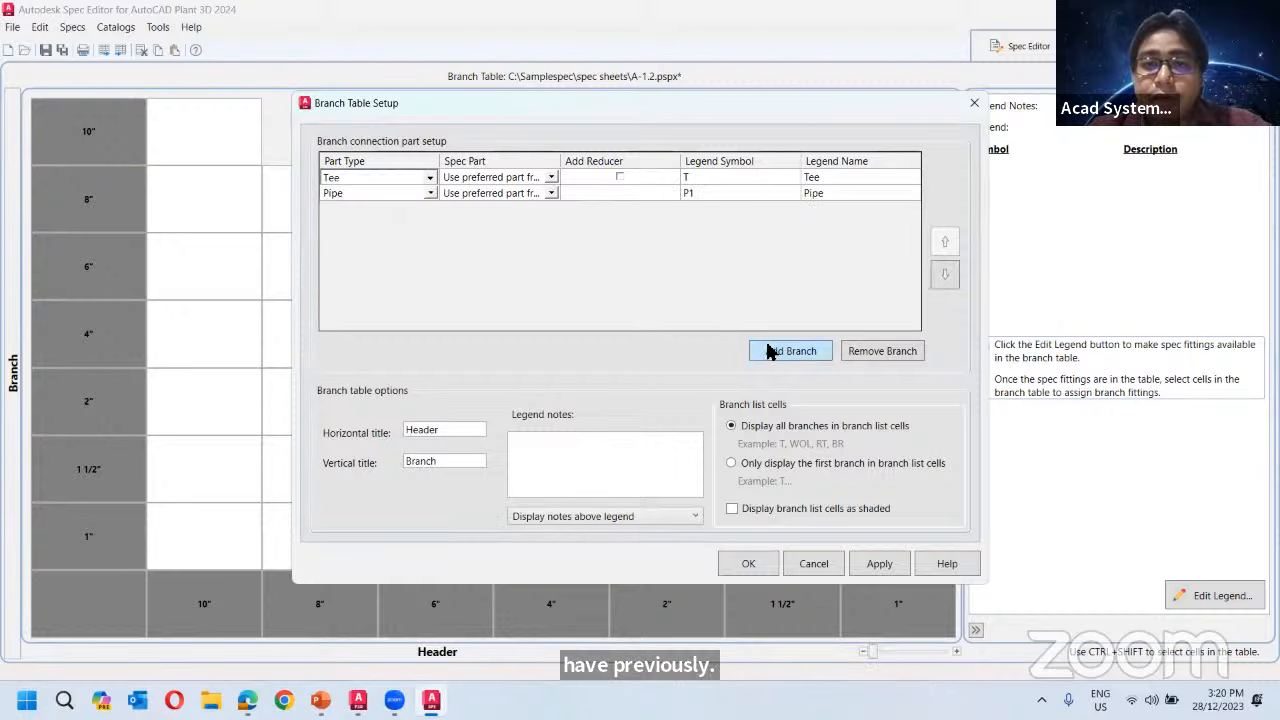
click(424, 197)
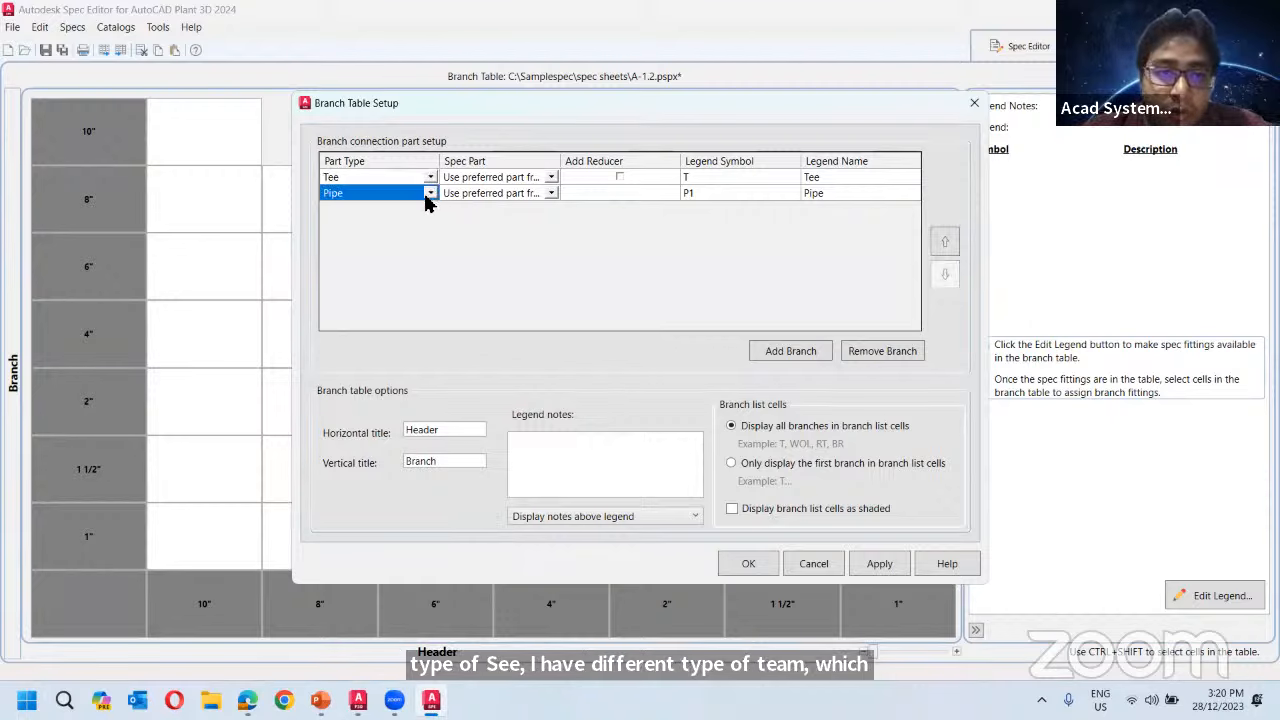
click(431, 194)
click(420, 227)
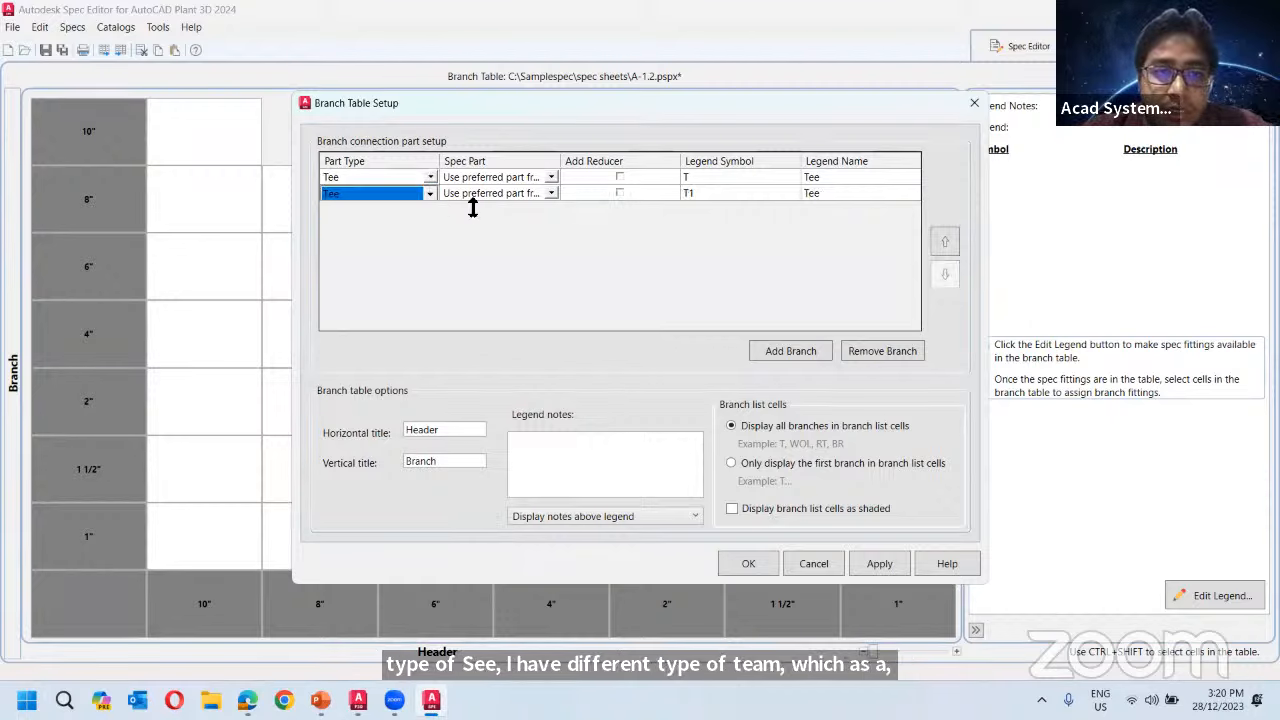
click(549, 195)
click(551, 194)
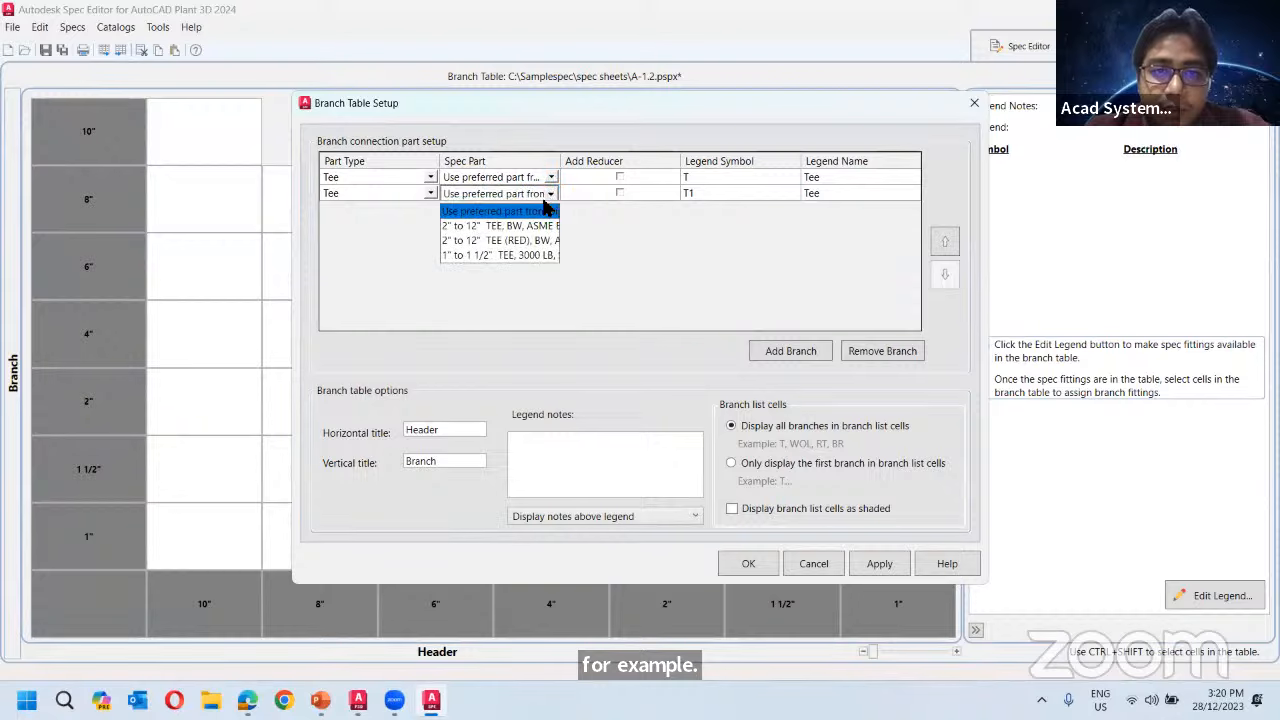
click(481, 243)
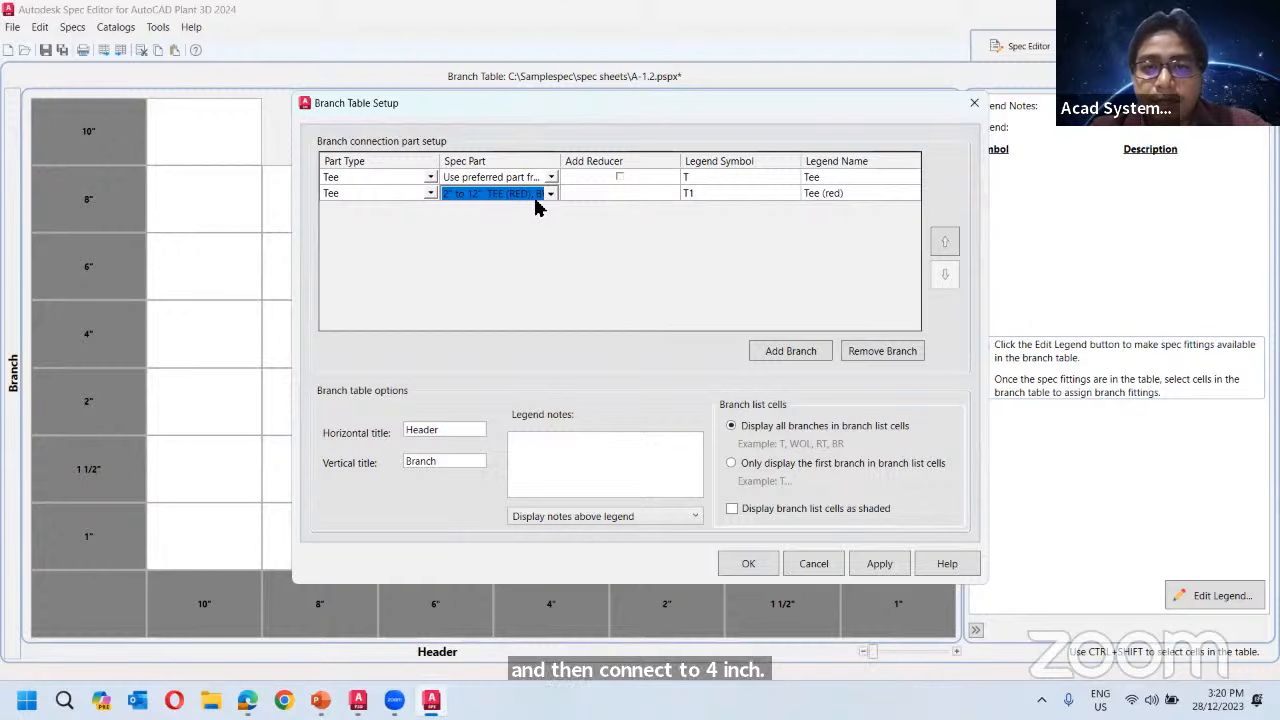
Set the second tee's legend name to Reducing Tee and its legend symbol to RT.
click(708, 194)
drag(857, 195, 712, 199)
click(868, 200)
click(860, 196)
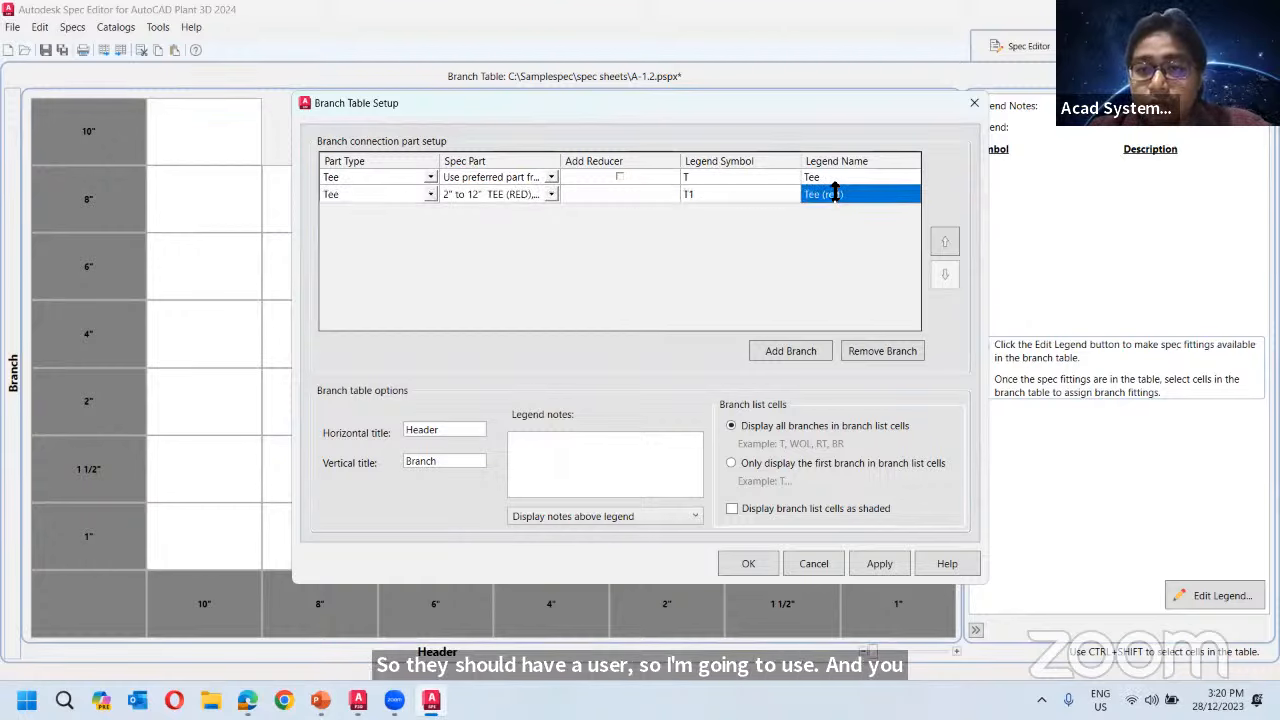
key(ctrl+a)
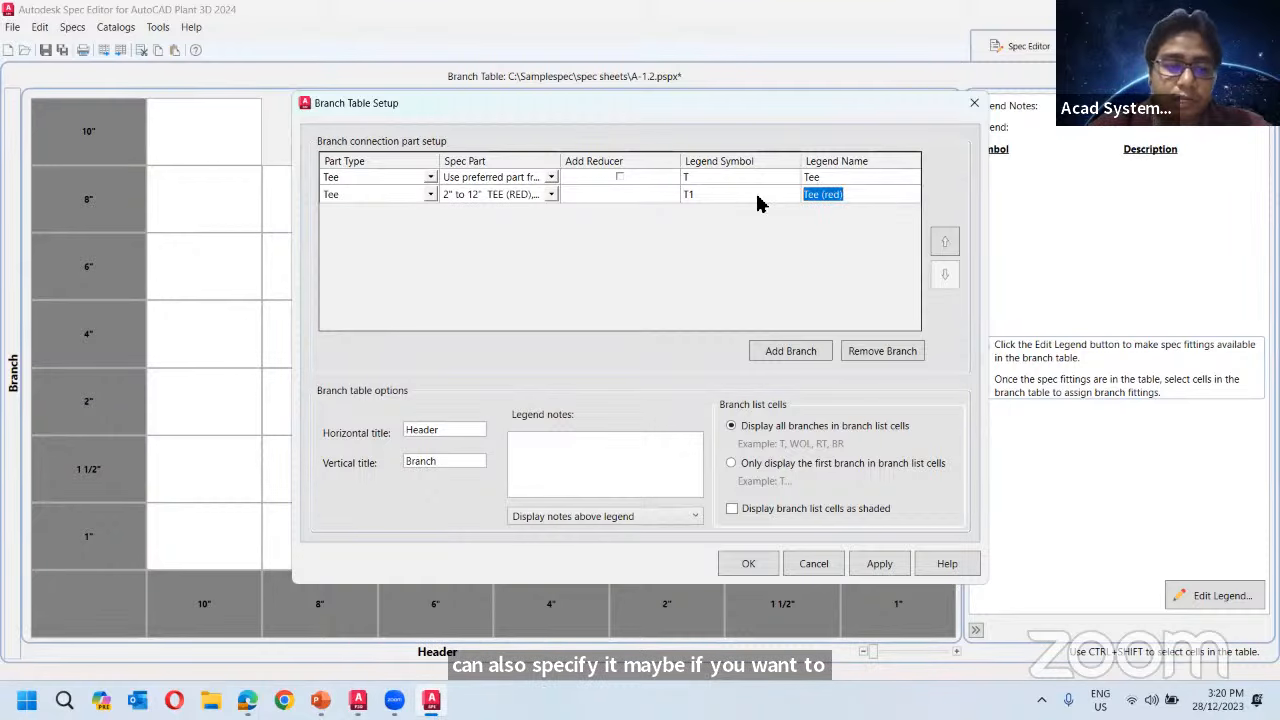
text(Redu)
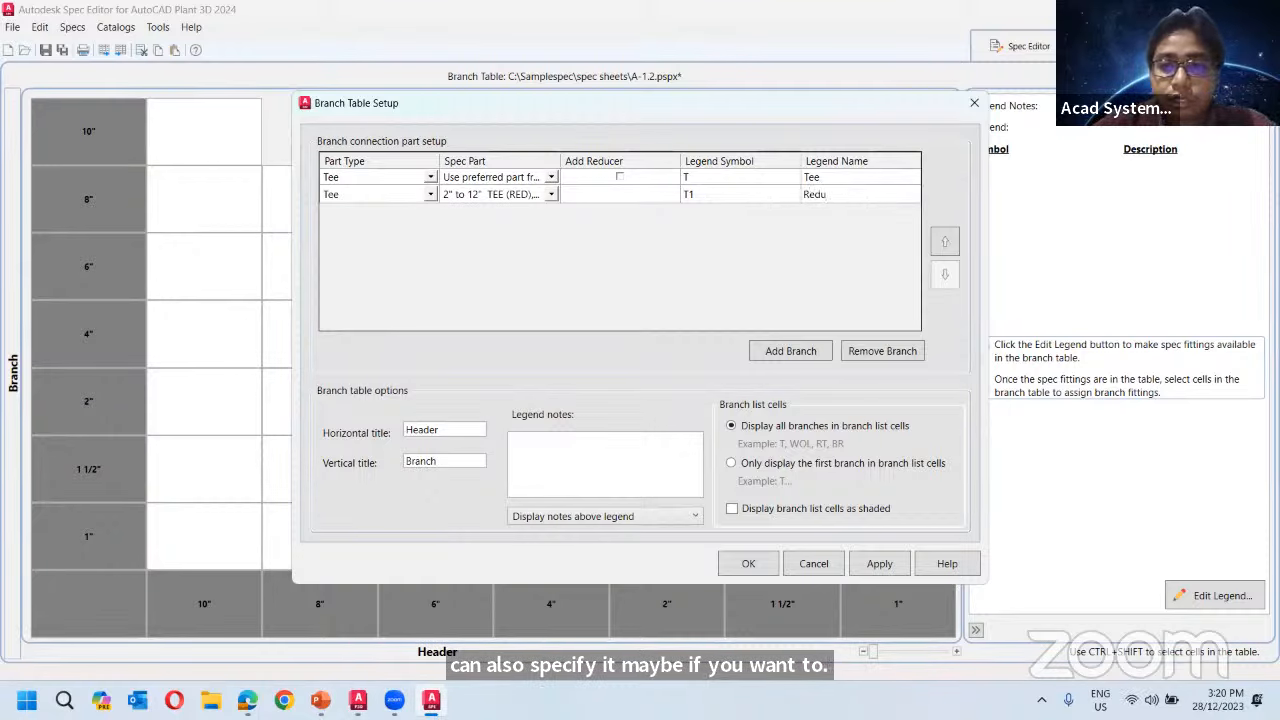
text(cing)
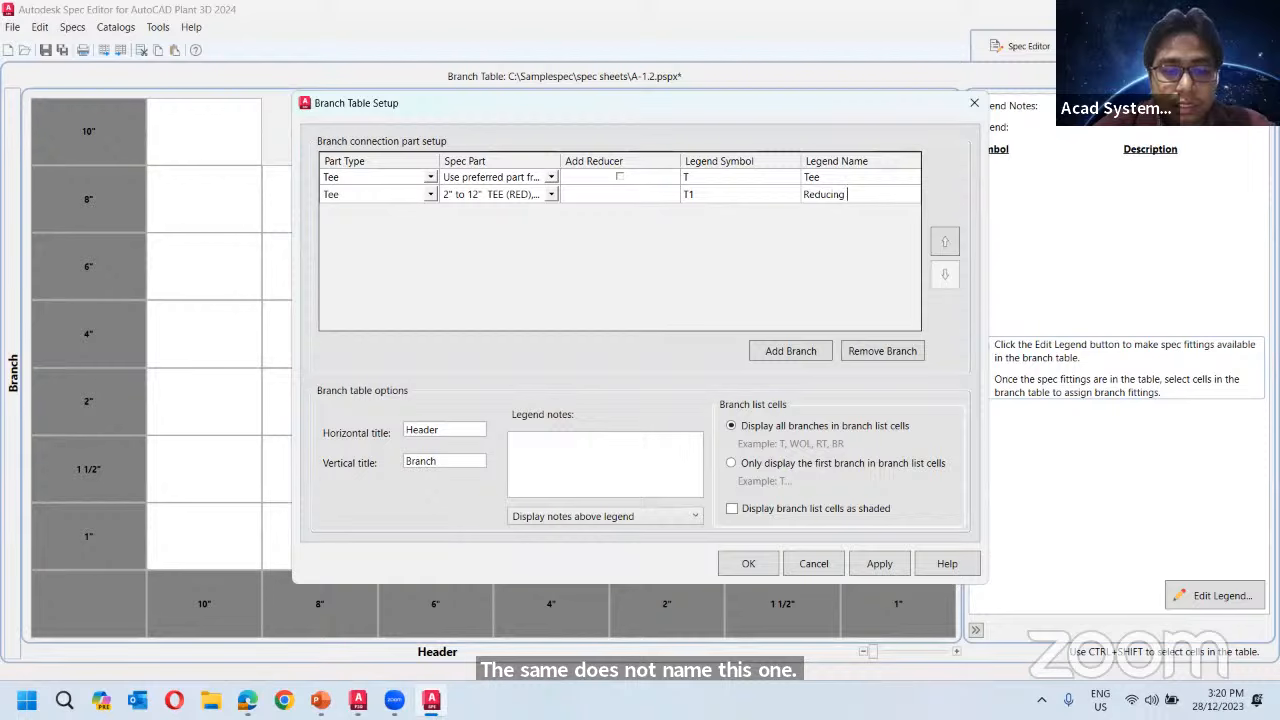
text( Tee)
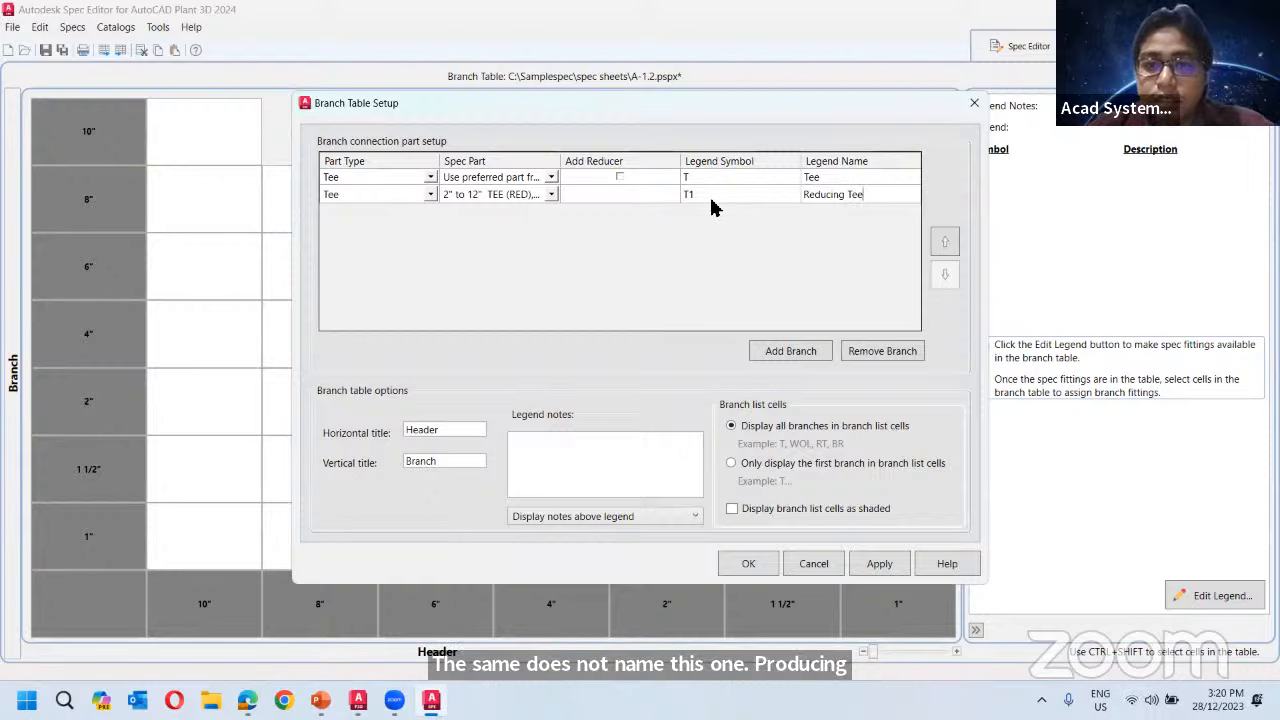
click(716, 197)
double_click(716, 197)
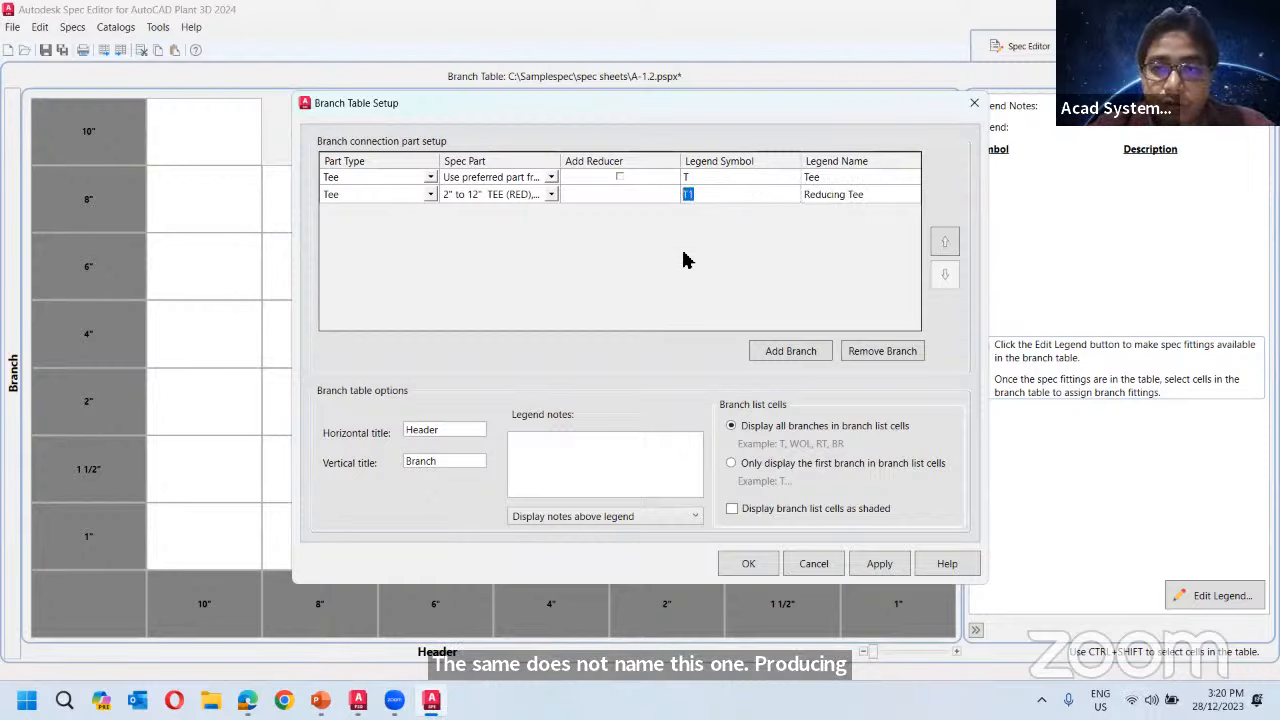
text(RT)
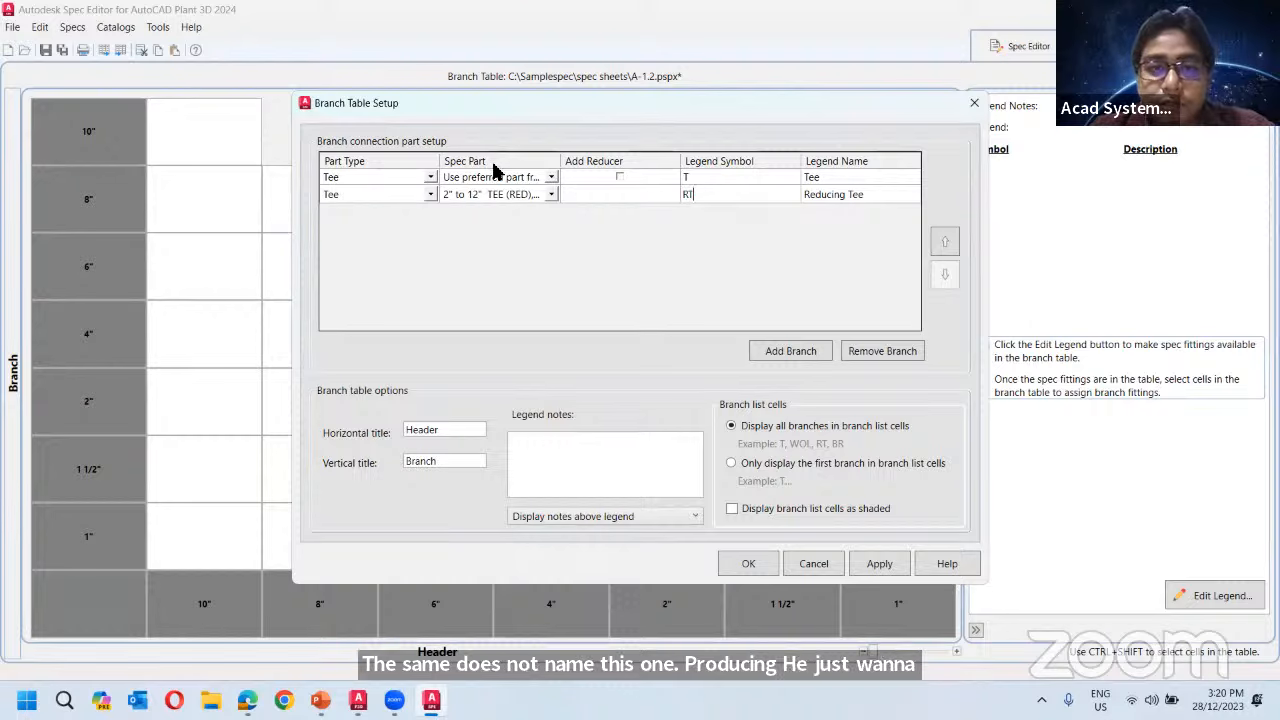
Add a third branch connection with Olet as its part type.
click(788, 352)
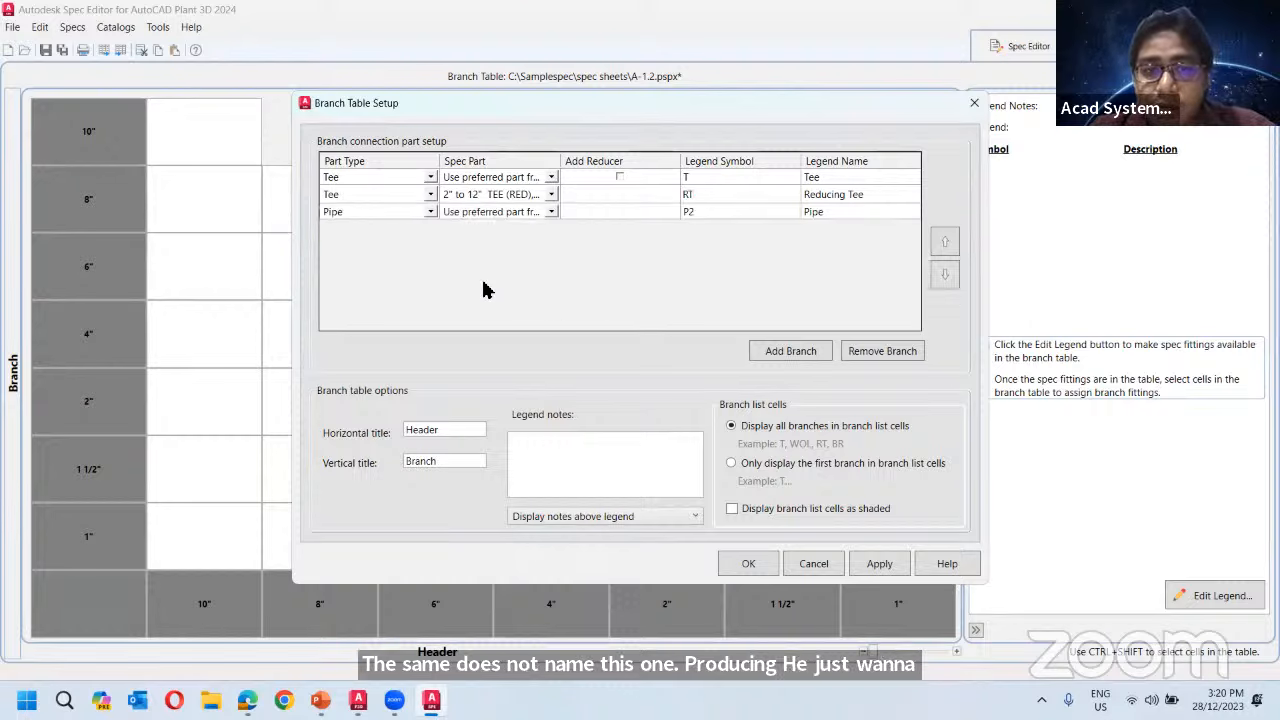
click(426, 214)
click(428, 213)
click(403, 261)
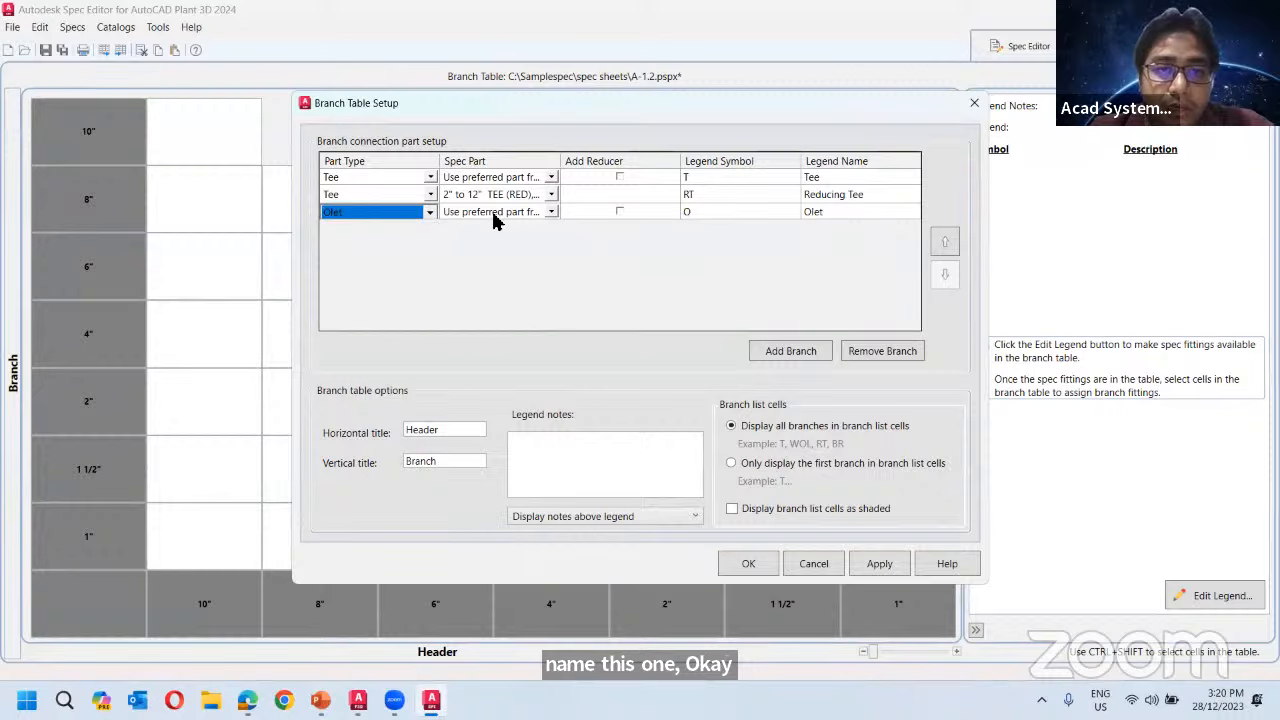
Add a Pipe branch connection with legend name Stub-in and symbol SI, and apply the branch table setup.
click(793, 358)
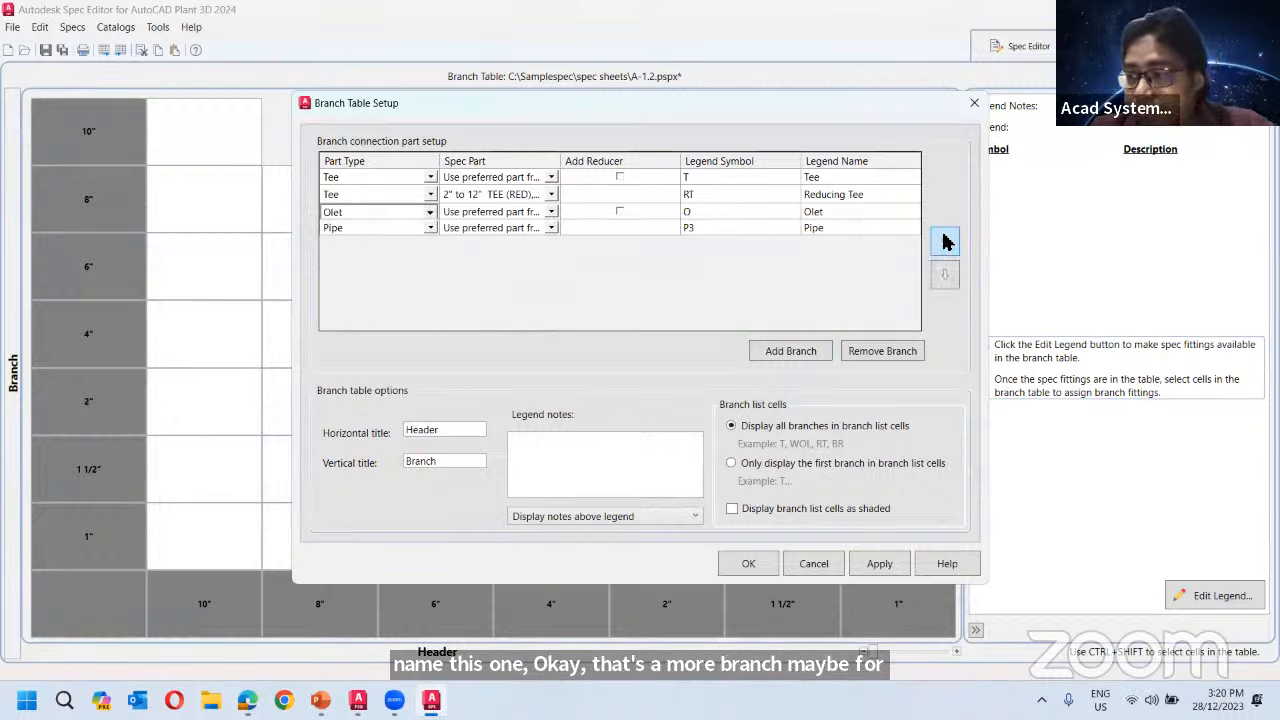
click(870, 230)
click(836, 230)
drag(854, 233, 751, 231)
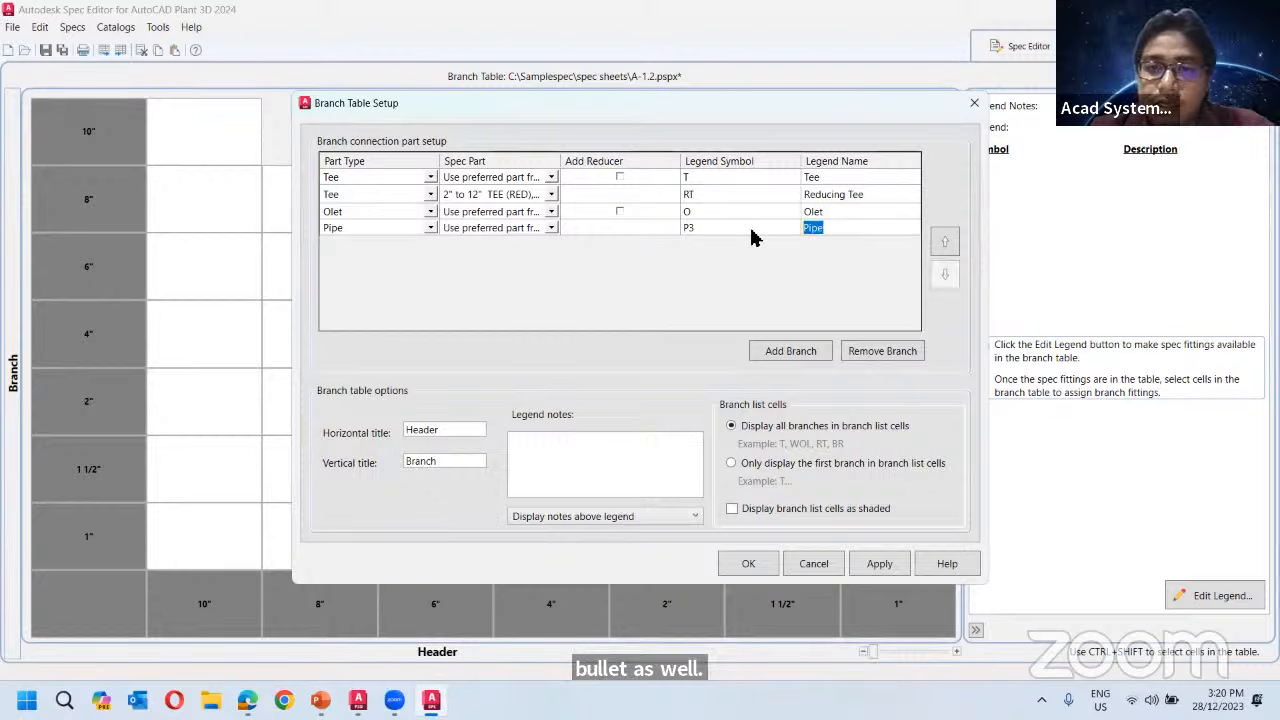
text(Stub-in)
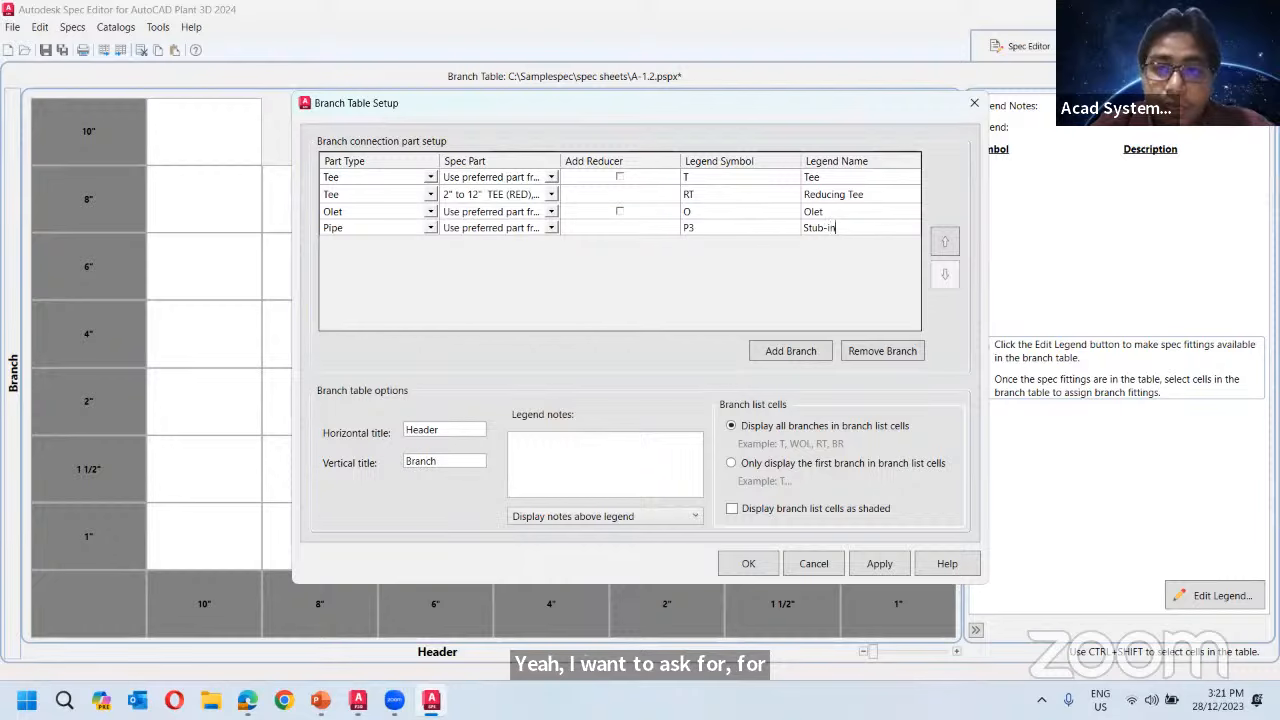
click(742, 230)
click(706, 226)
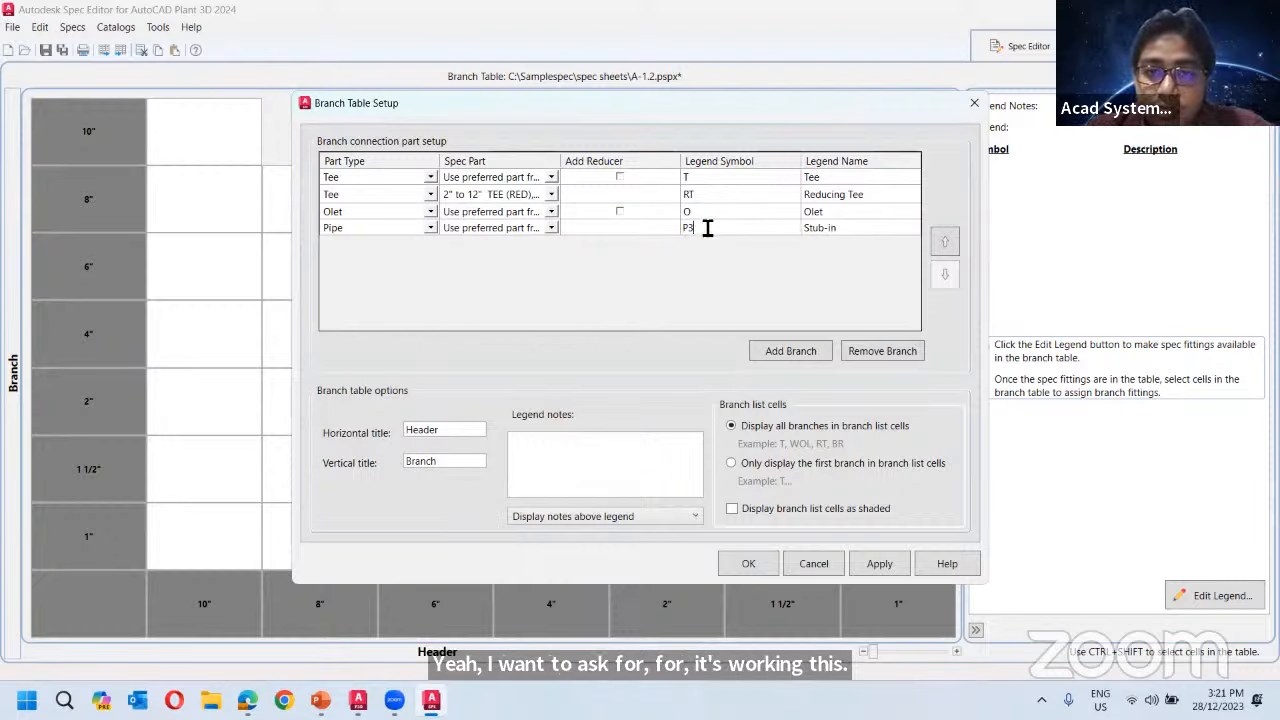
text(SD)
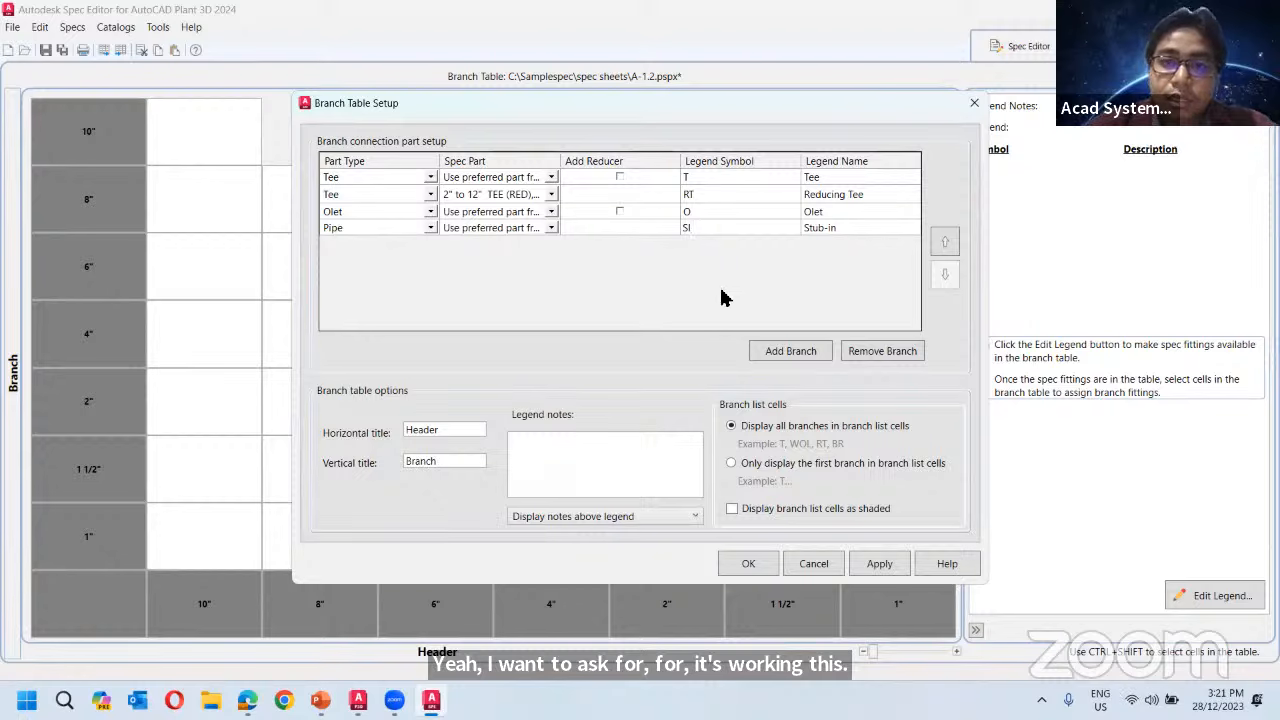
click(745, 227)
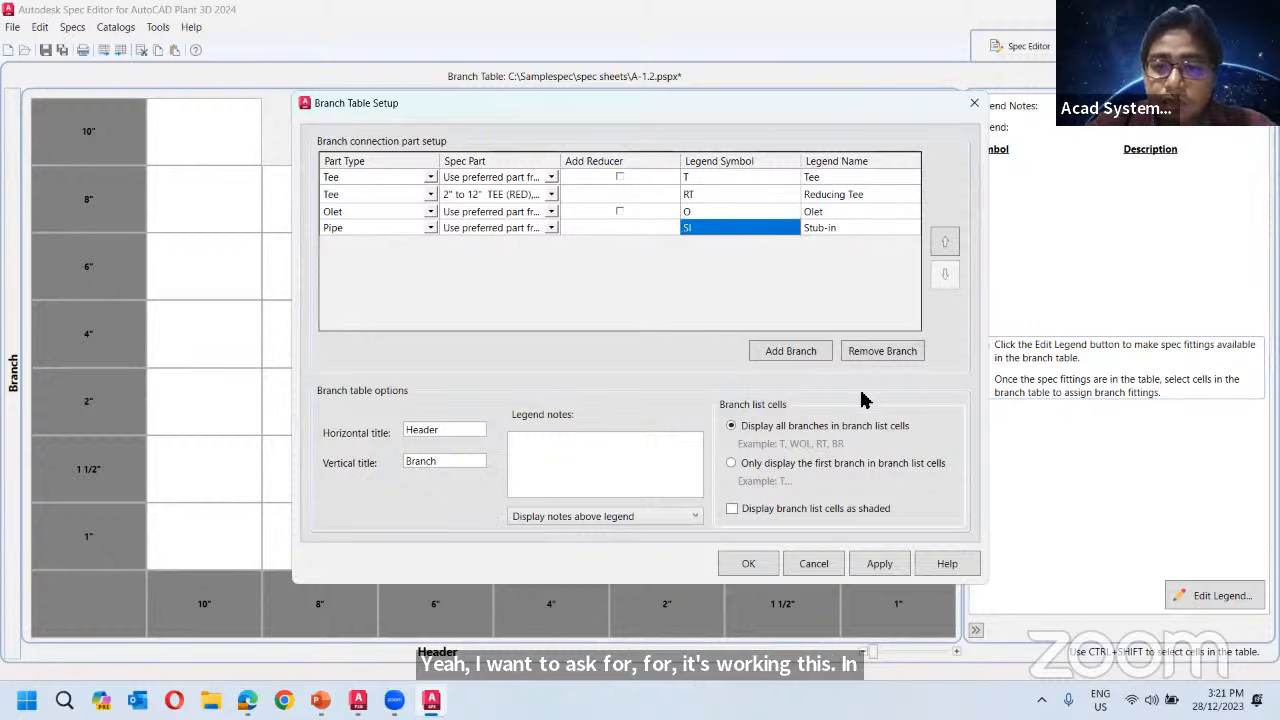
click(899, 565)
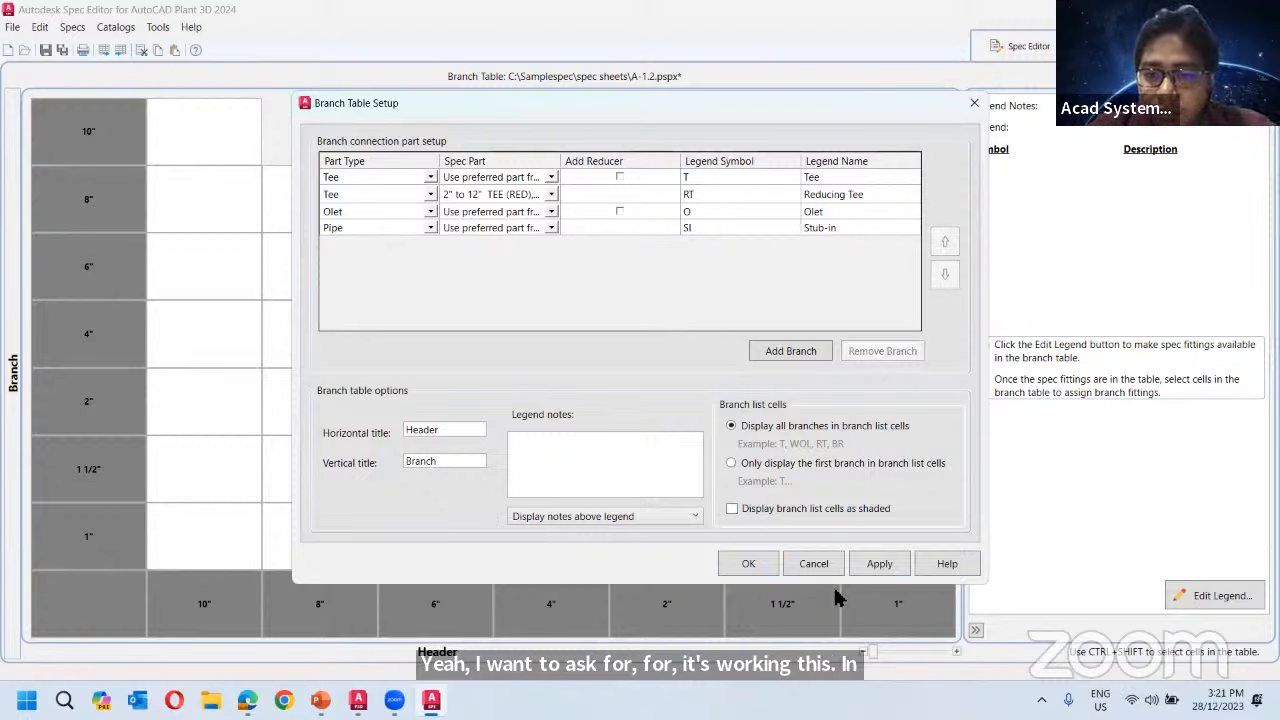
Accept the branch table setup and look through the branch fittings available for the table.
click(746, 566)
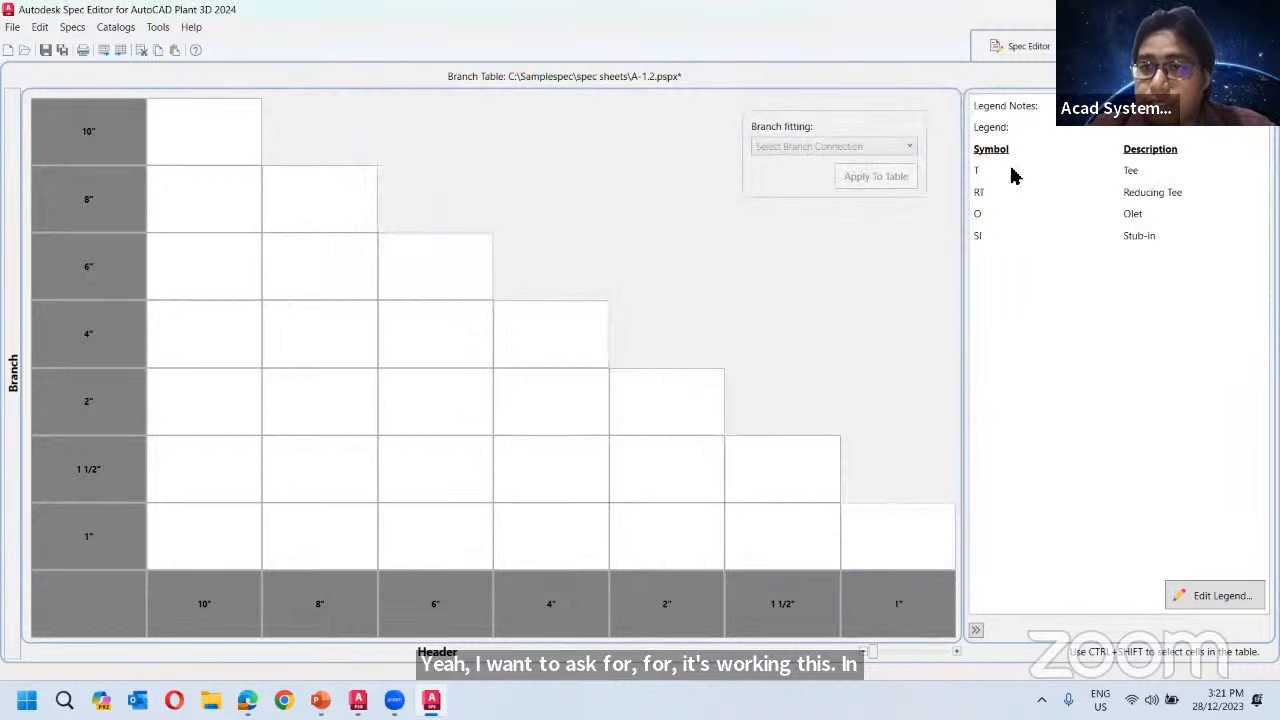
click(855, 147)
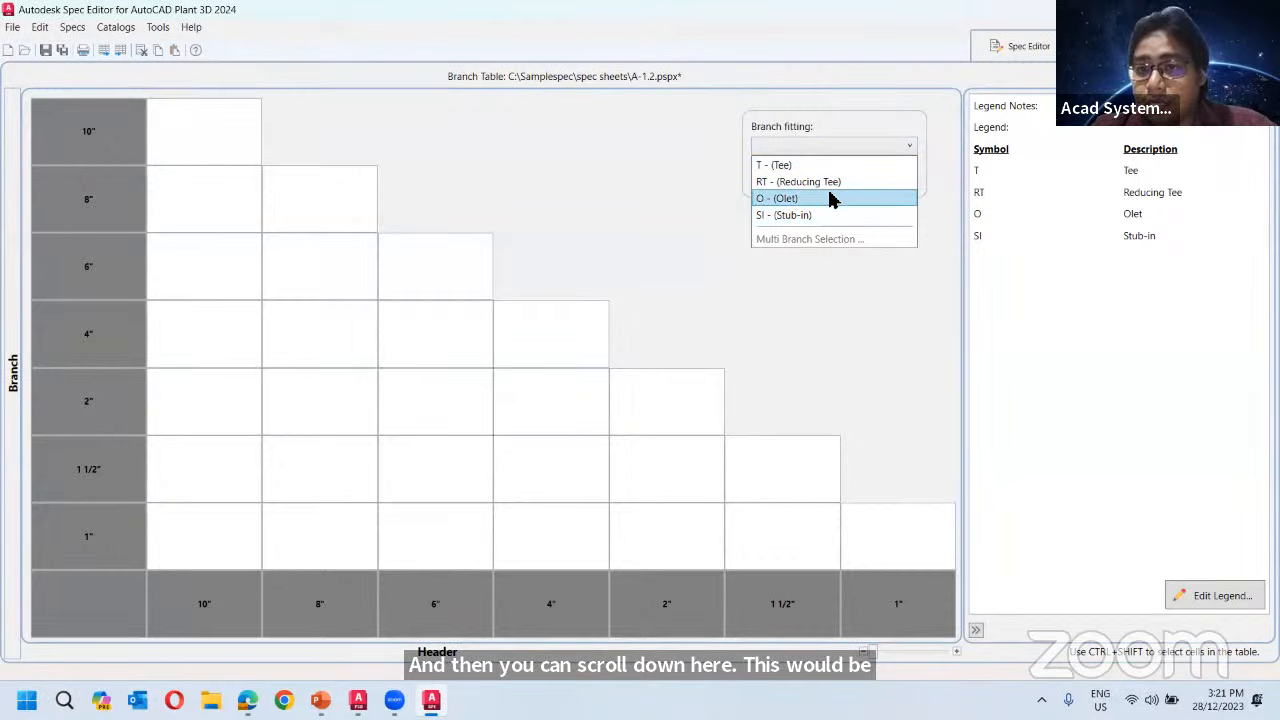
click(585, 200)
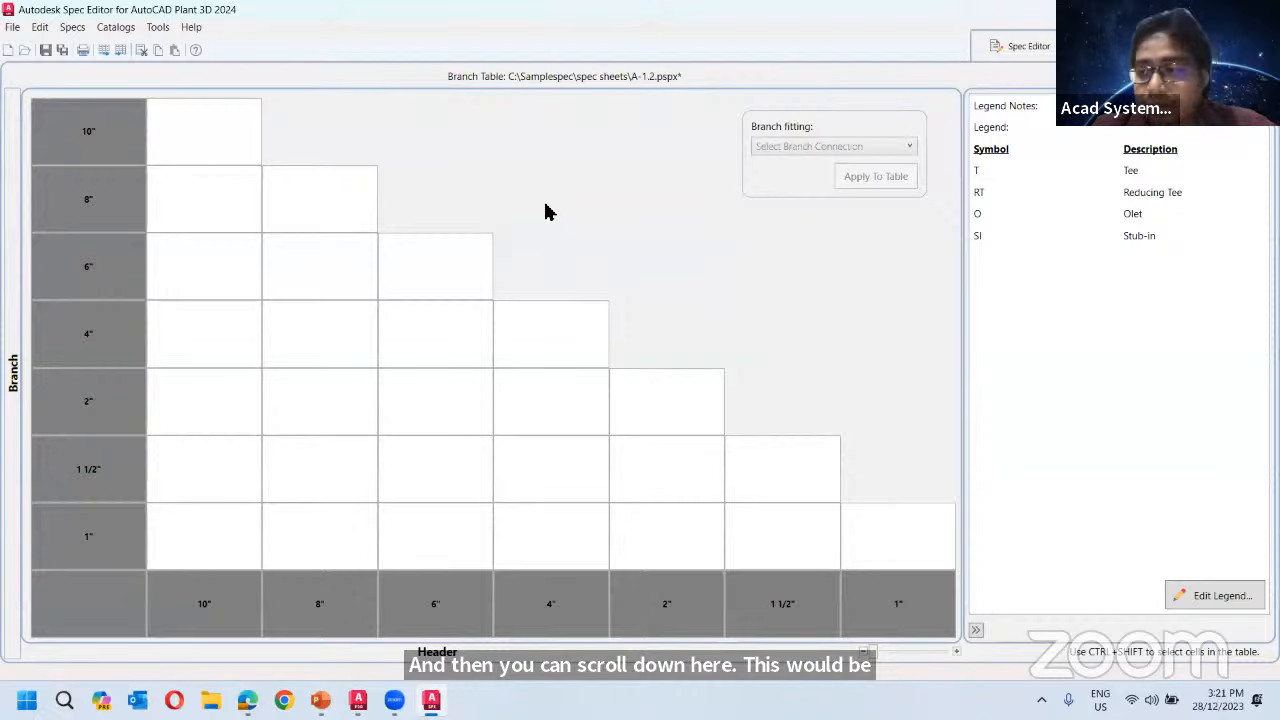
Select all equal-size header and branch cells along the table's diagonal, from 10" to 1", and open the branch fitting choices.
click(245, 130)
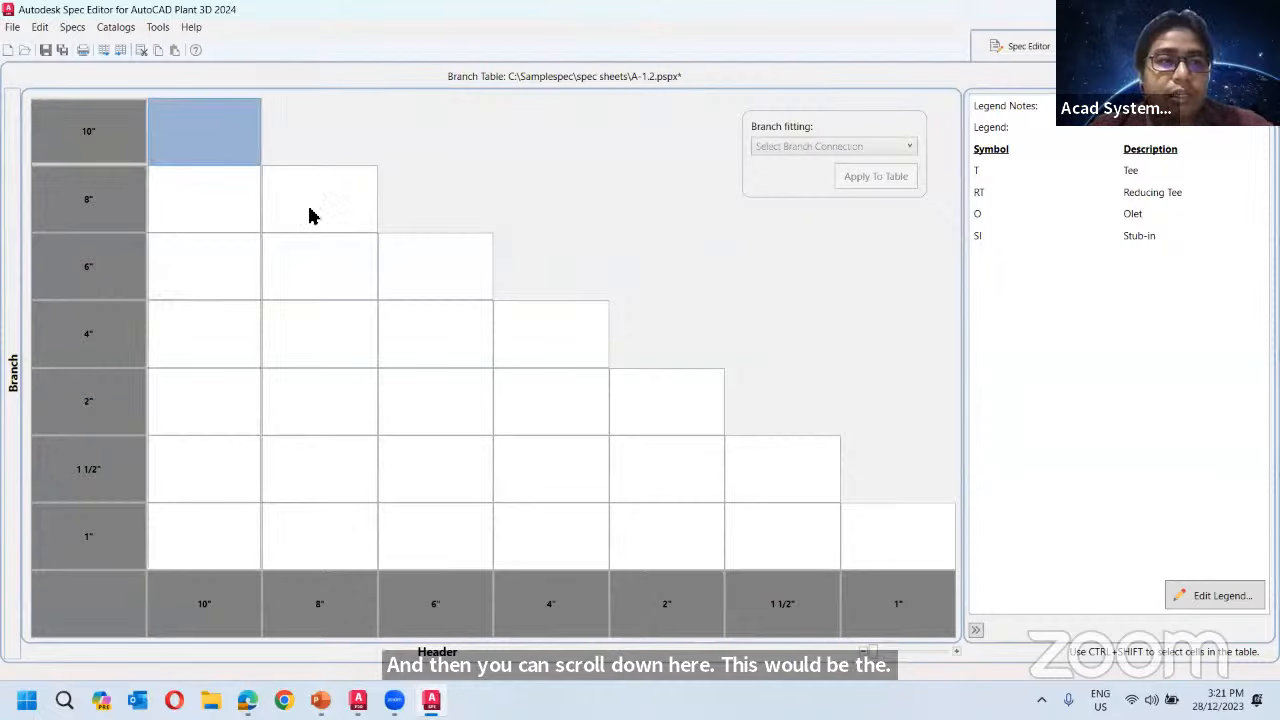
click(346, 205)
click(210, 124)
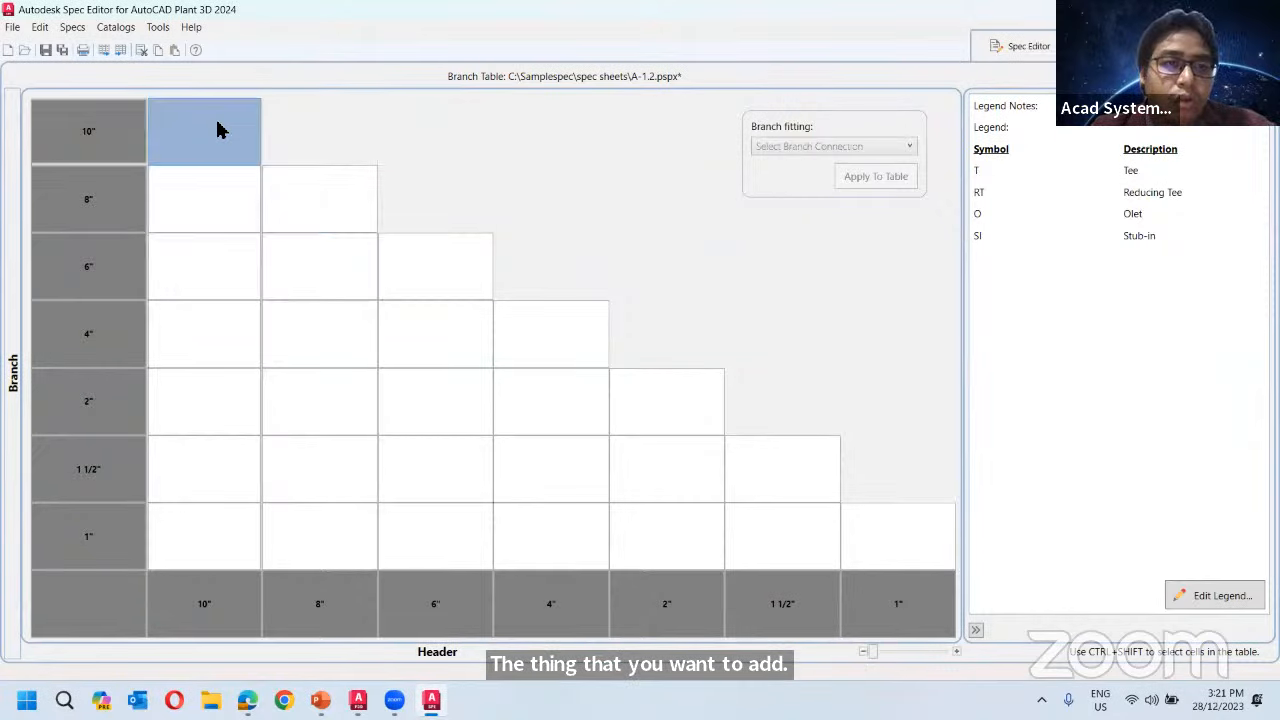
ctrl+click(320, 218)
ctrl+click(457, 274)
ctrl+click(555, 335)
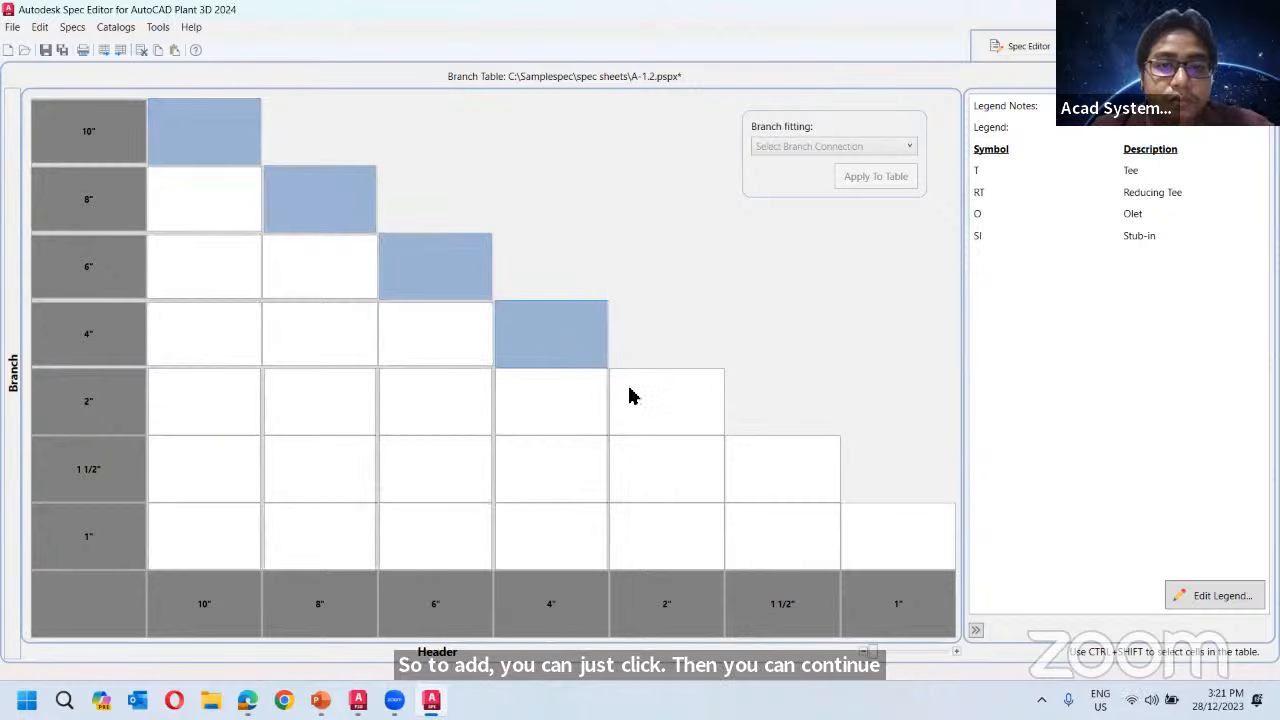
ctrl+click(668, 418)
ctrl+click(794, 464)
ctrl+click(917, 546)
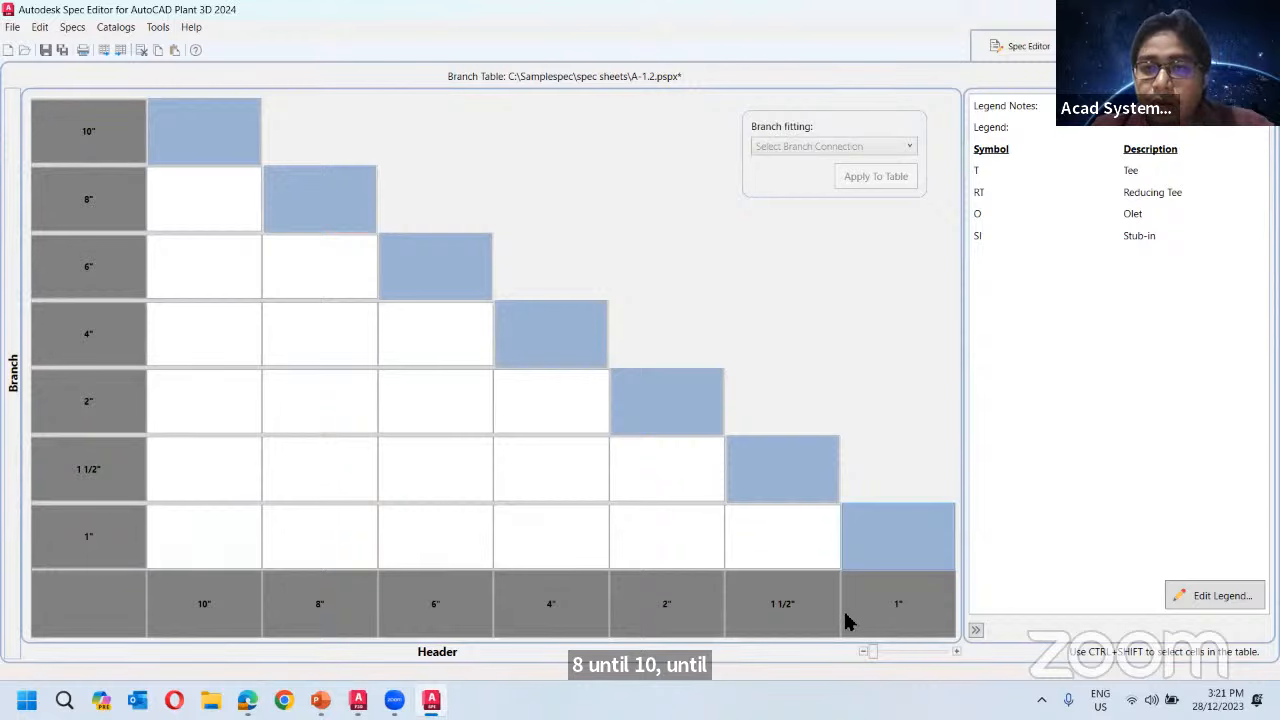
click(850, 150)
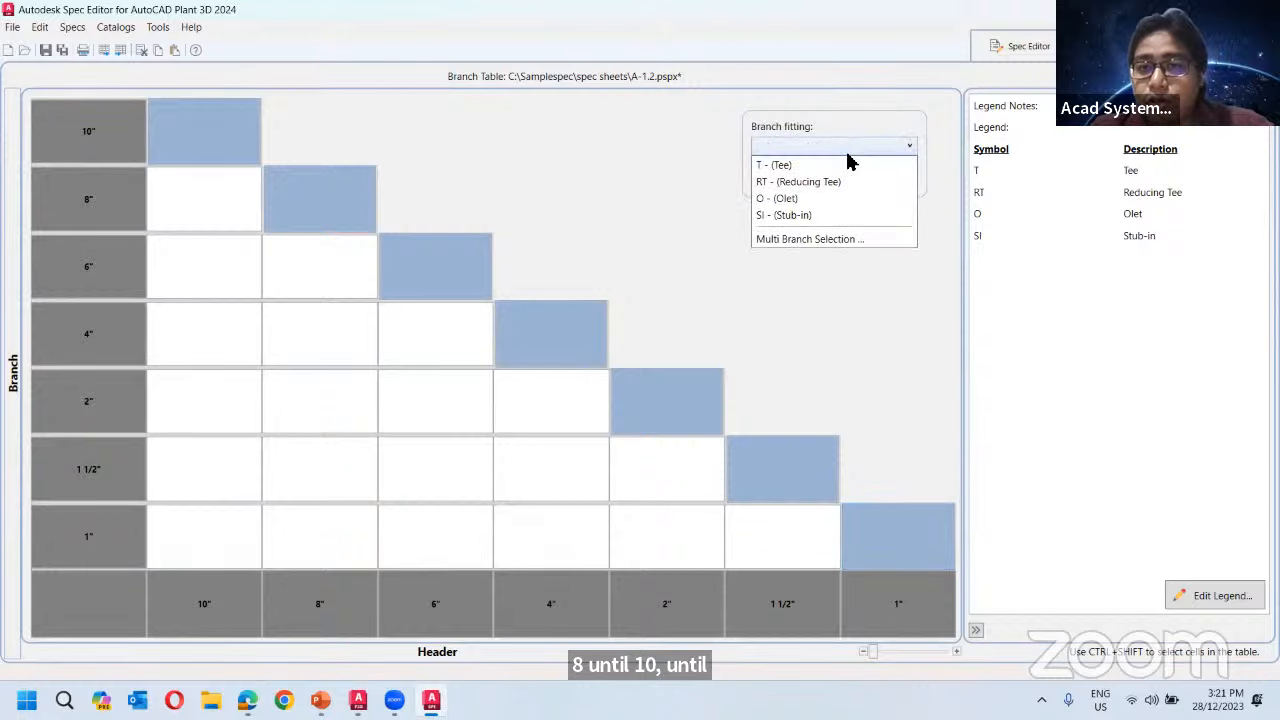
Assign Tee to the selected same-size cells and Reducing Tee to the 10"x8", 8"x6", 6"x4" and 4"x2" header-branch cells.
click(790, 166)
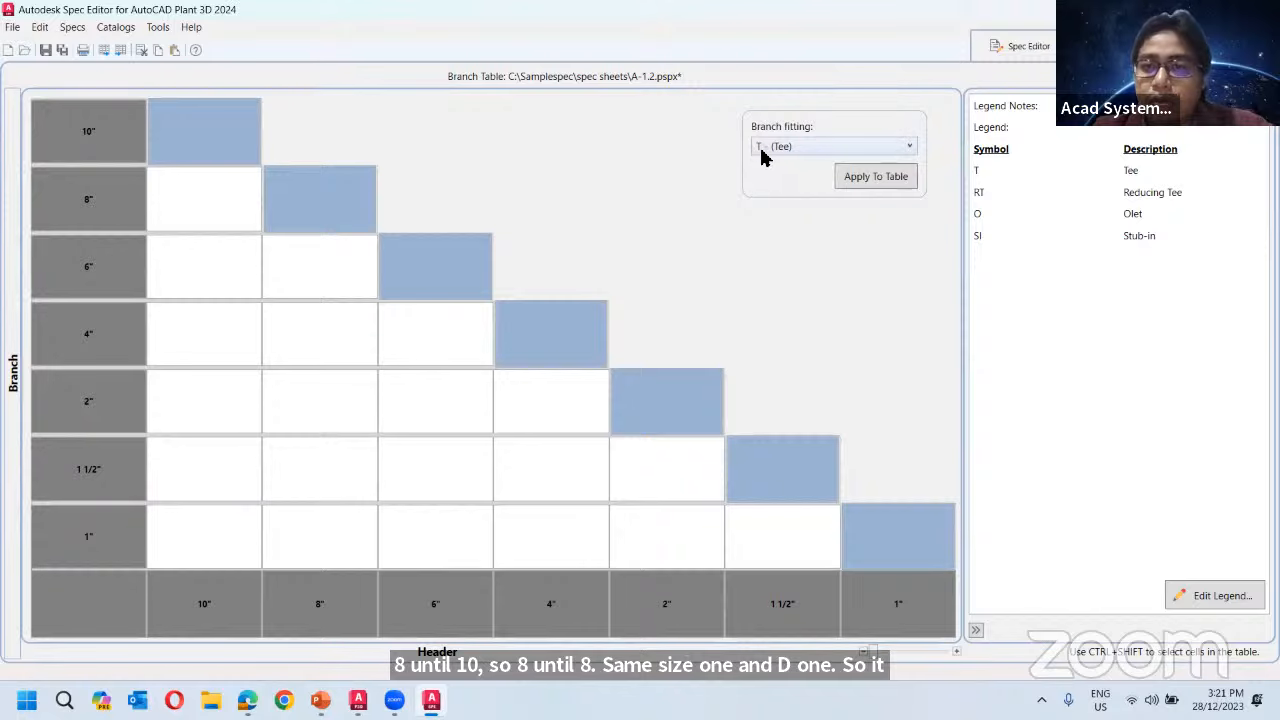
click(872, 186)
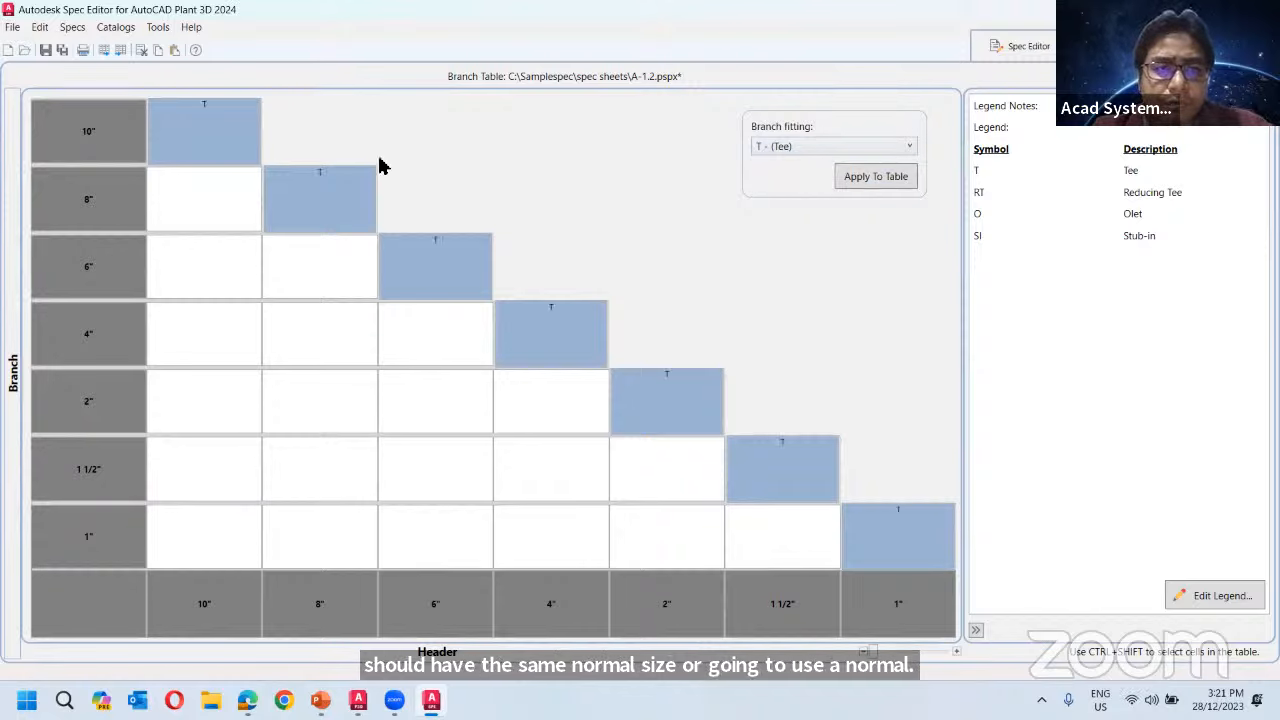
click(170, 212)
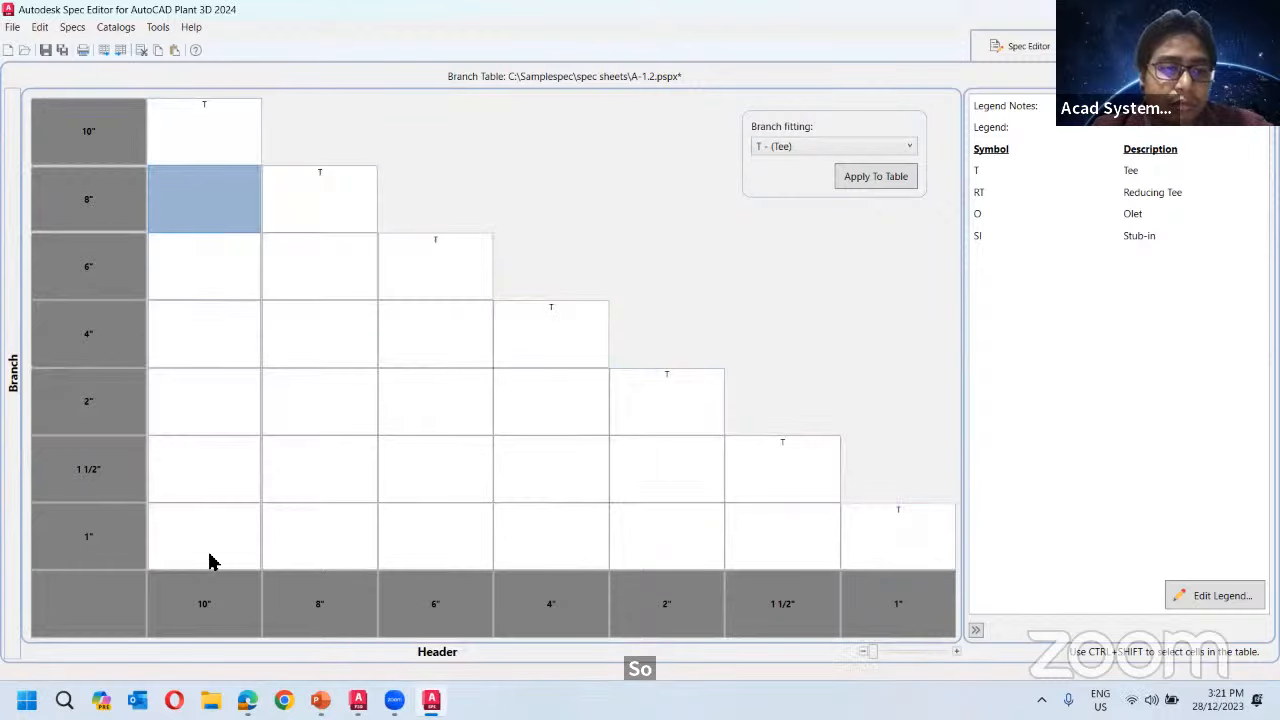
ctrl+click(314, 262)
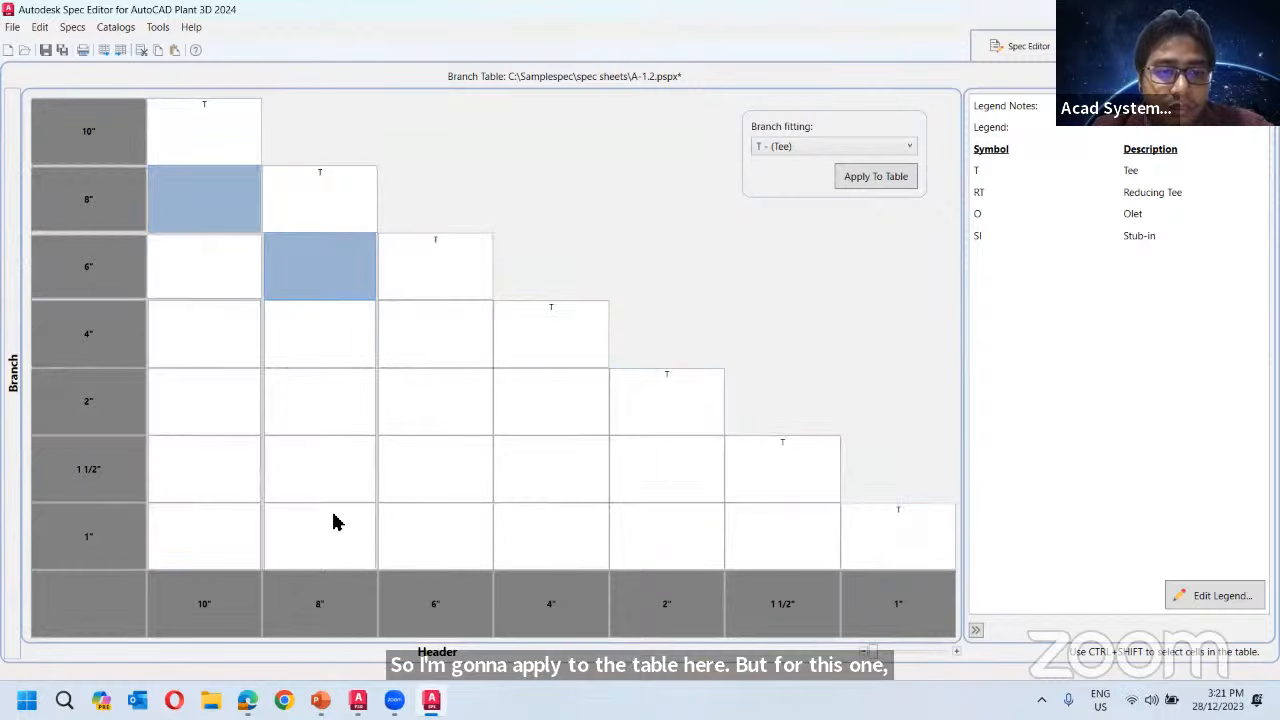
ctrl+click(435, 342)
ctrl+click(522, 400)
click(811, 147)
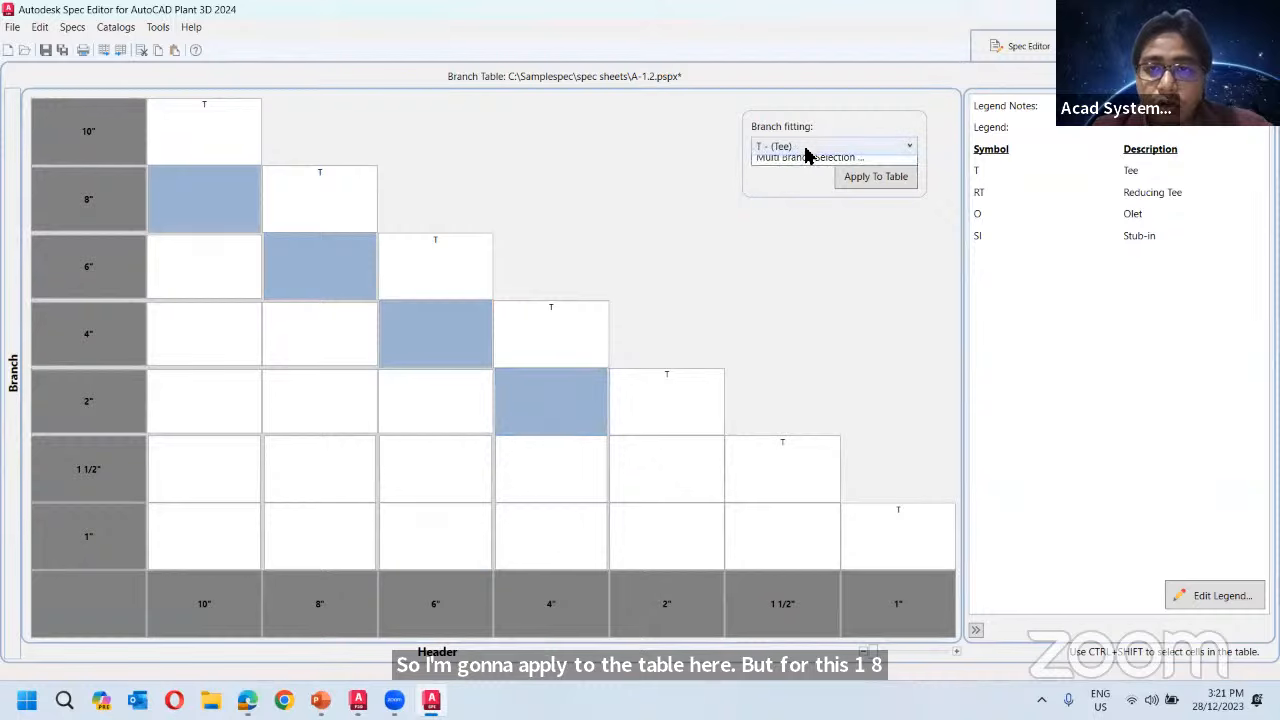
click(817, 183)
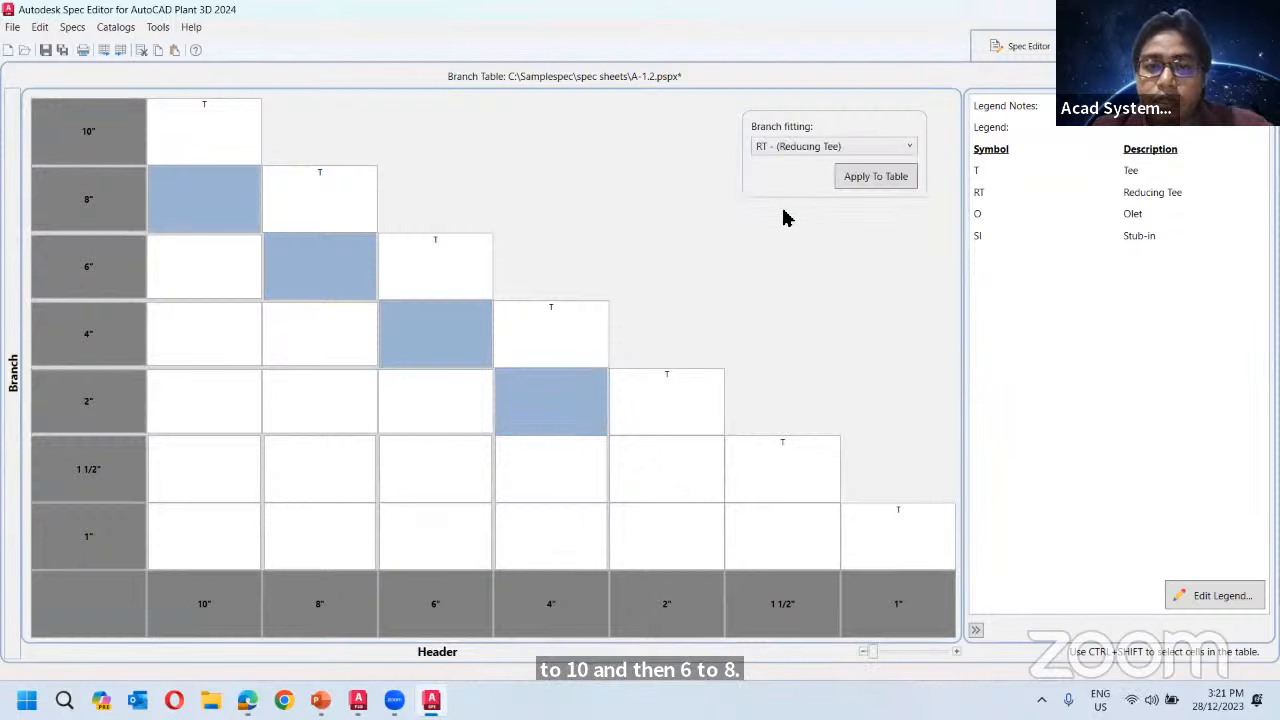
click(866, 180)
Check the size range of the butt-weld reducing tee in the spec sheet and return to the branch table.
click(677, 474)
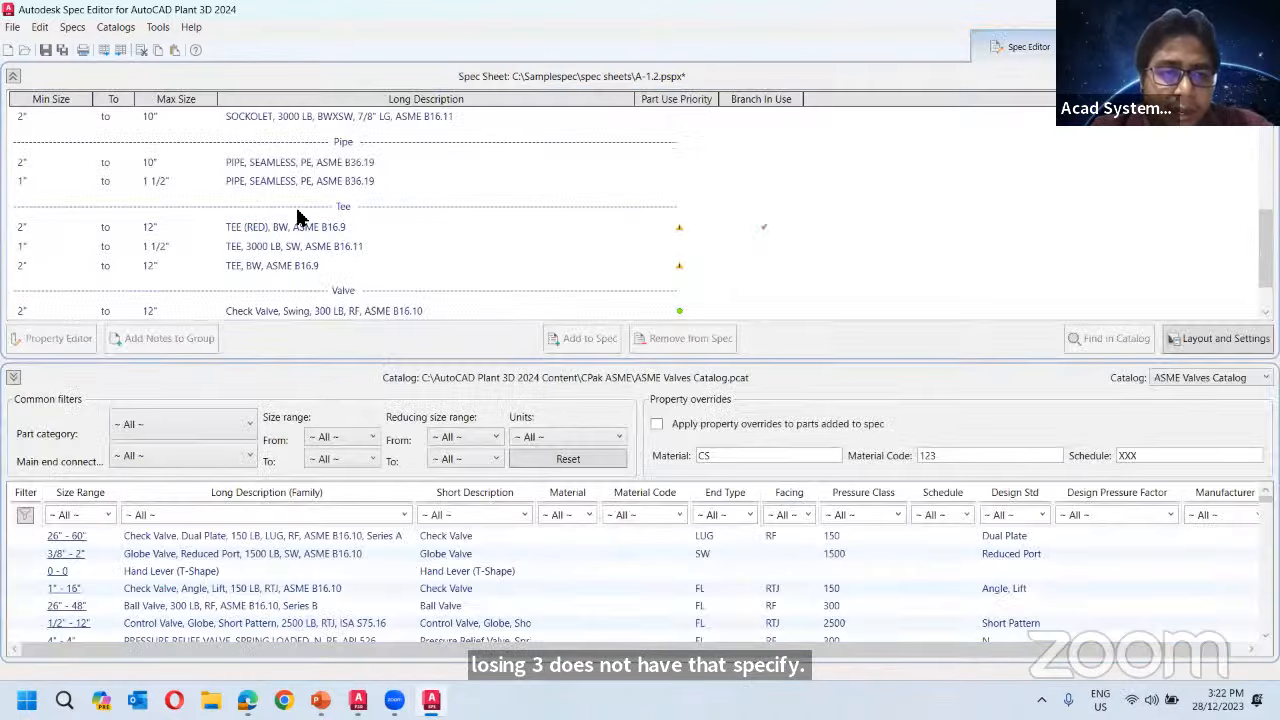
click(57, 238)
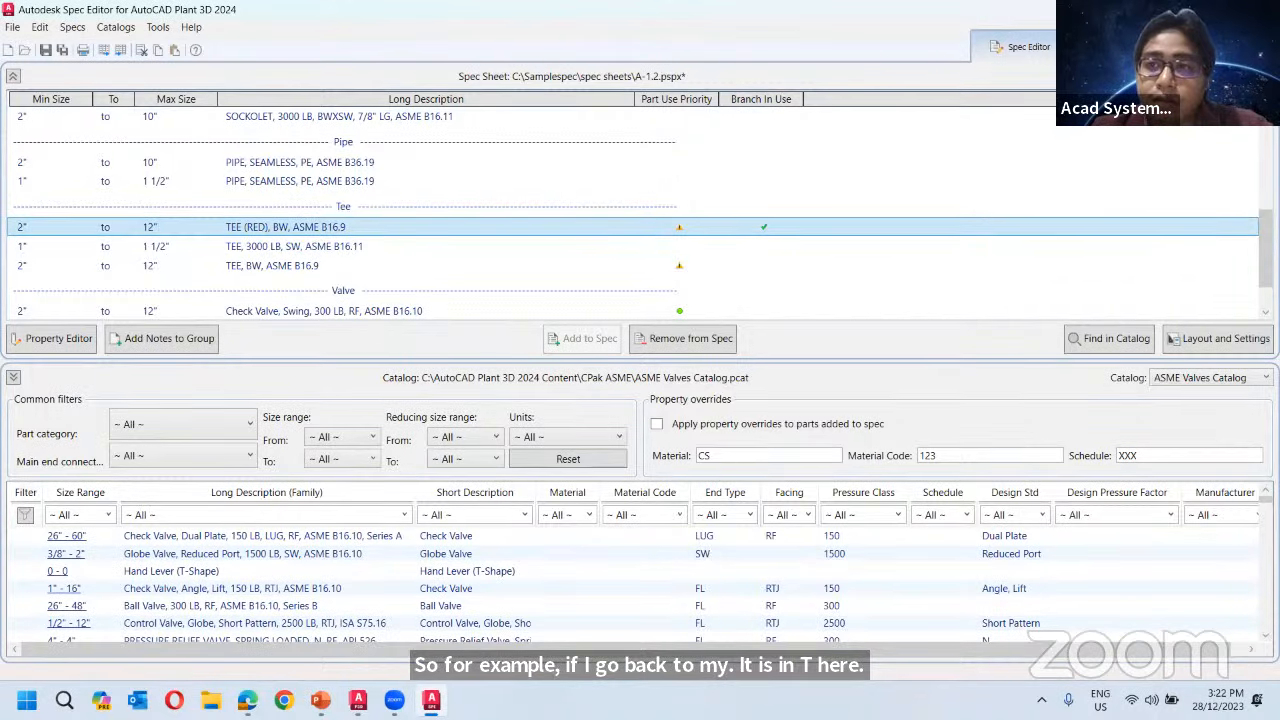
click(1112, 47)
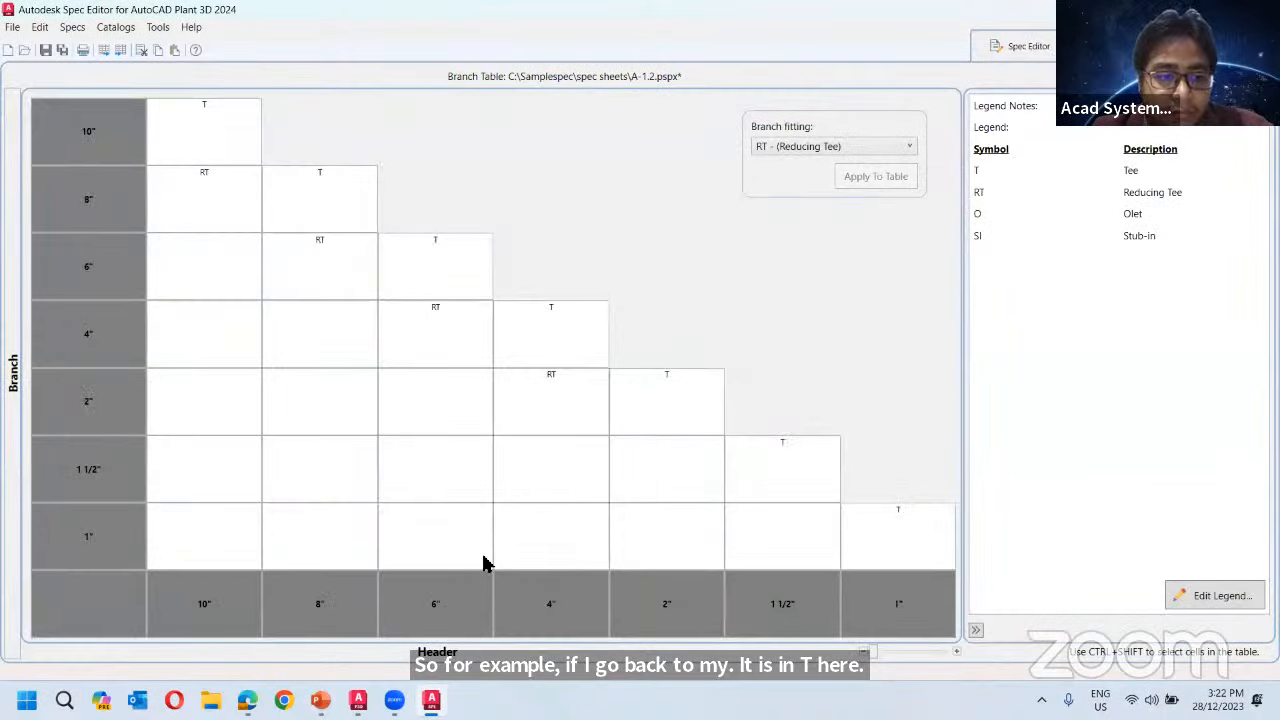
Check which cells for the 6", 4", 2" and 1 1/2" headers allow Reducing Tee as the branch fitting.
click(686, 546)
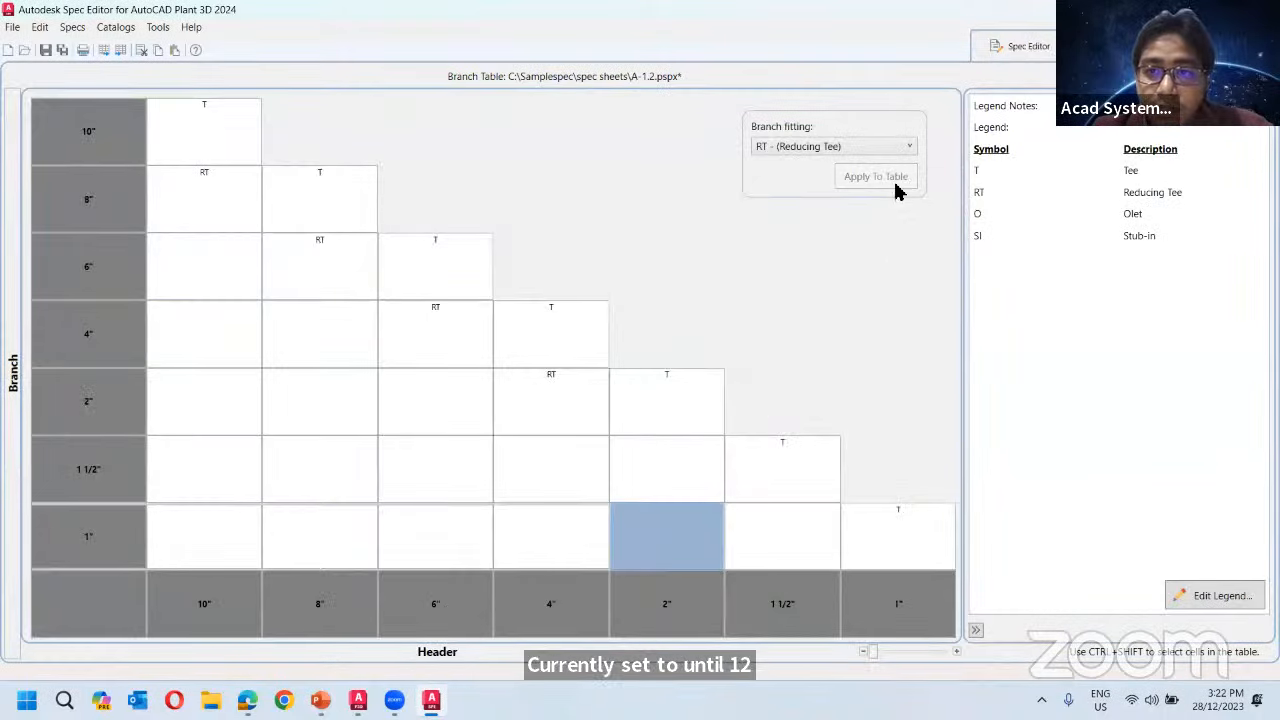
click(645, 482)
click(760, 488)
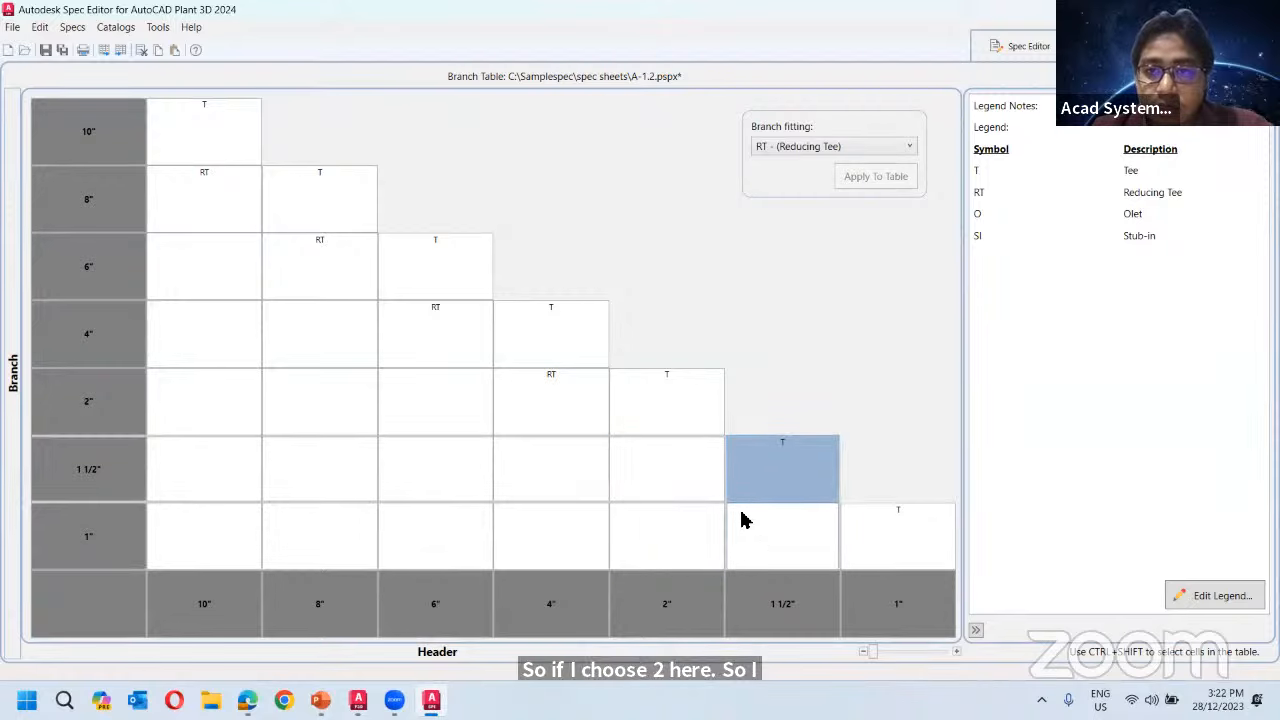
click(582, 440)
click(549, 380)
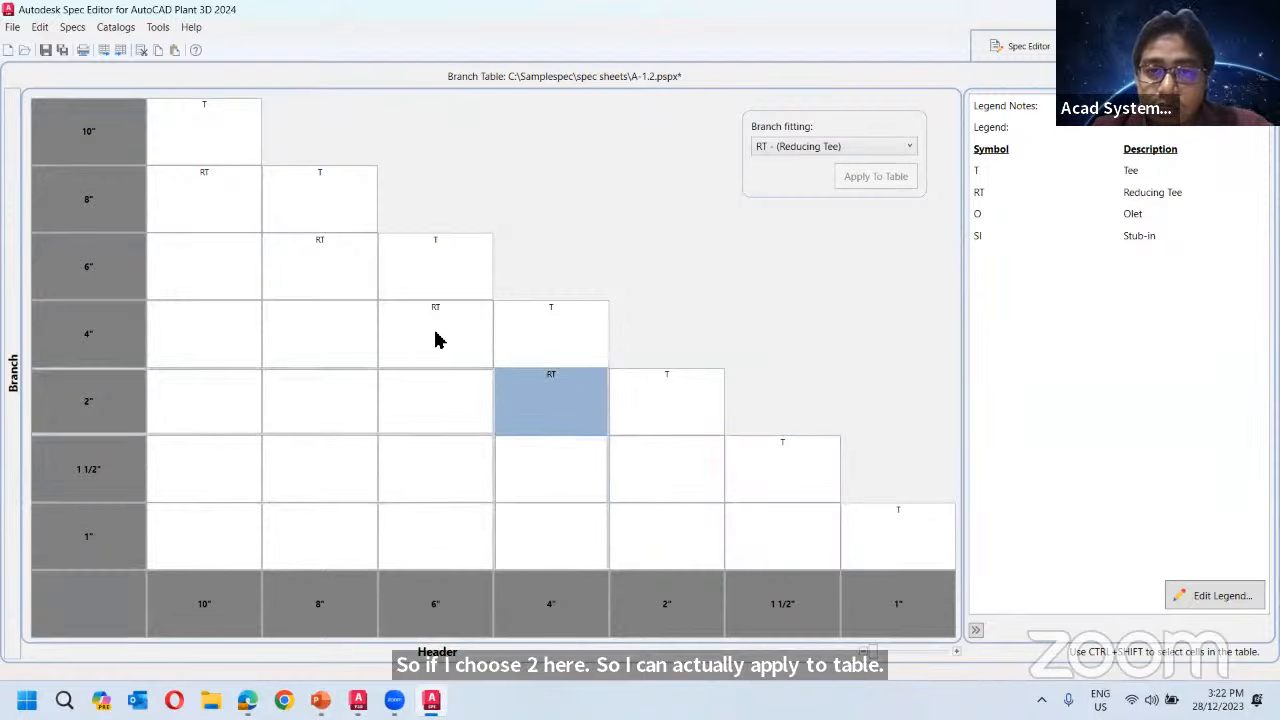
click(435, 340)
click(877, 148)
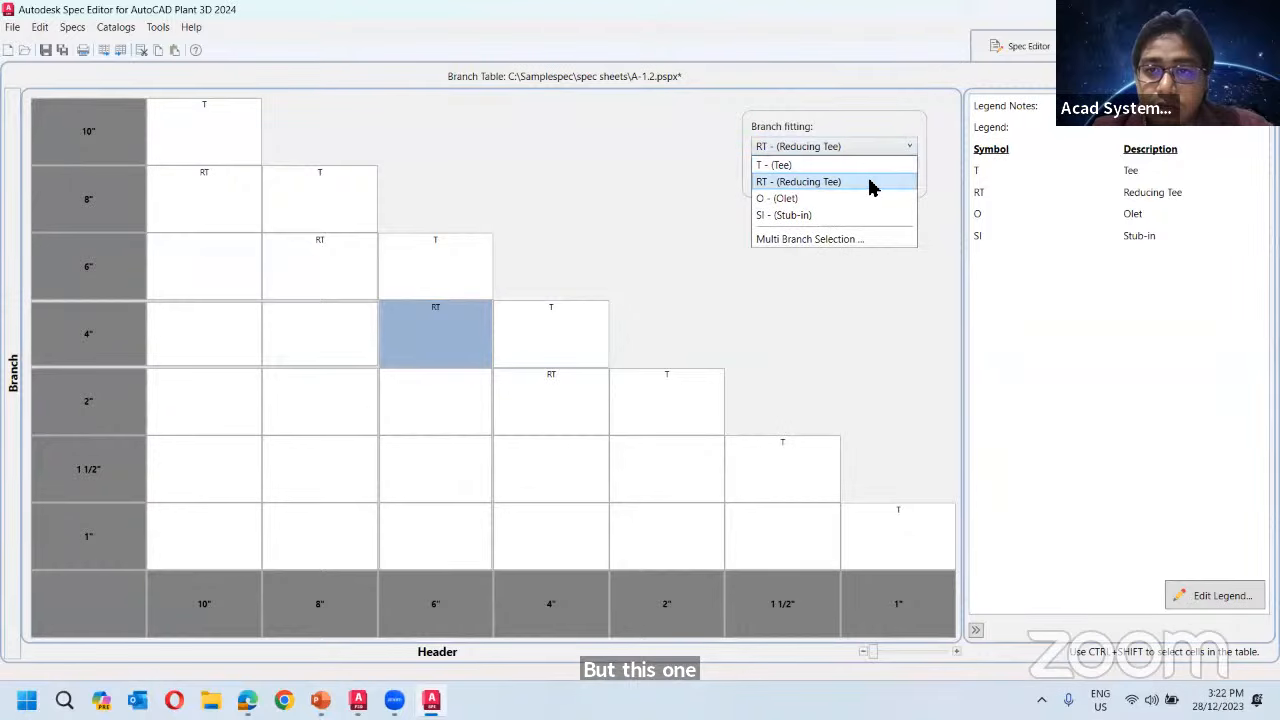
click(871, 183)
click(650, 495)
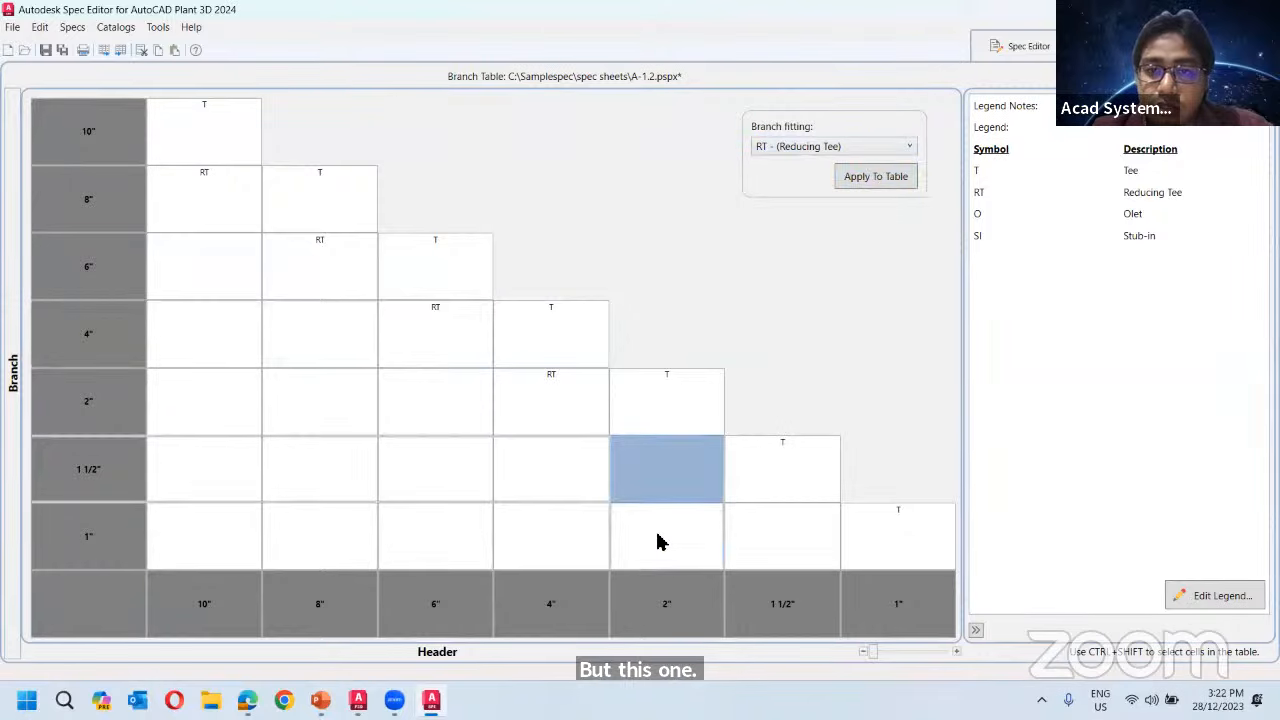
click(658, 541)
click(737, 534)
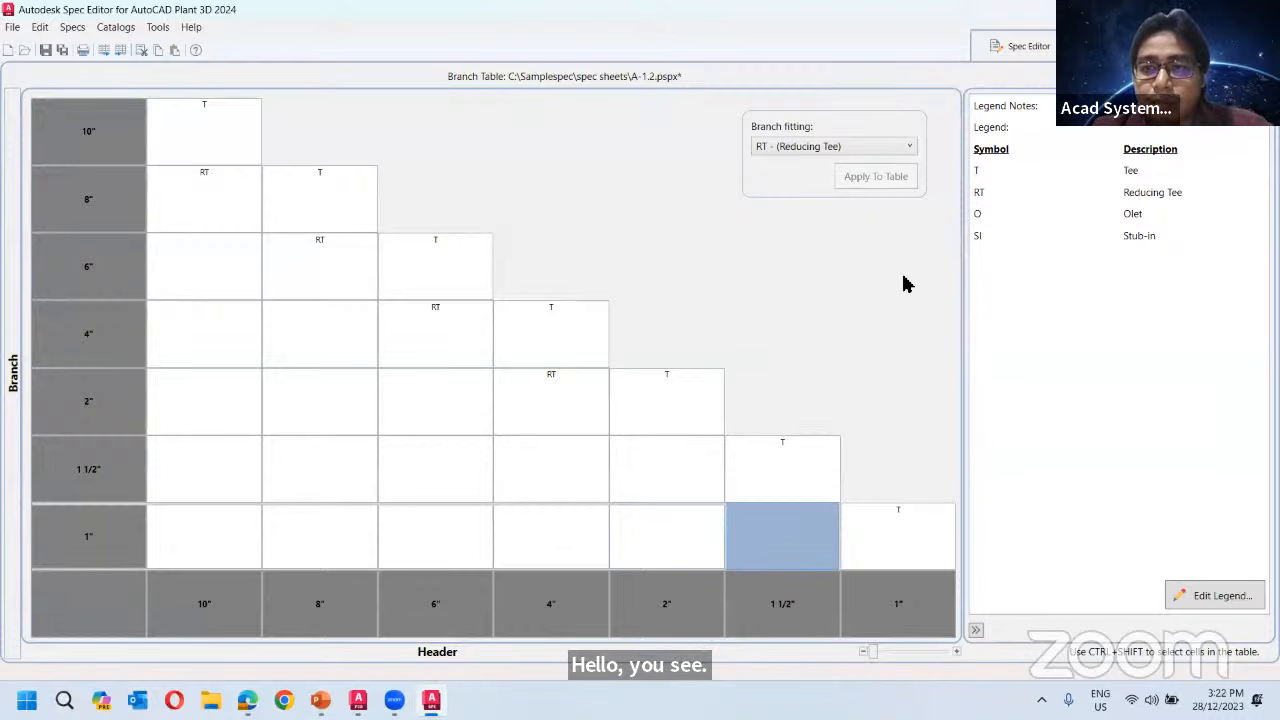
Review the sizes included for TEE (RED), BW, ASME B16.9 in the spec's part properties.
click(1020, 47)
click(26, 229)
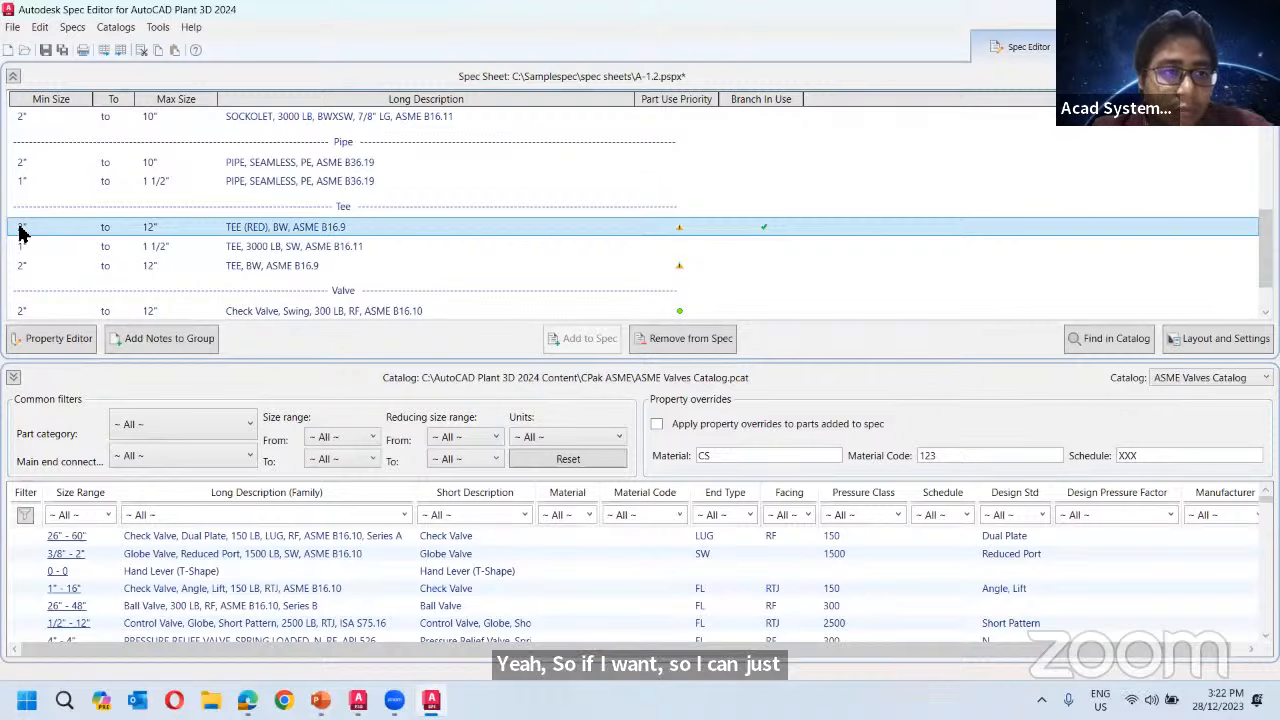
double_click(5, 232)
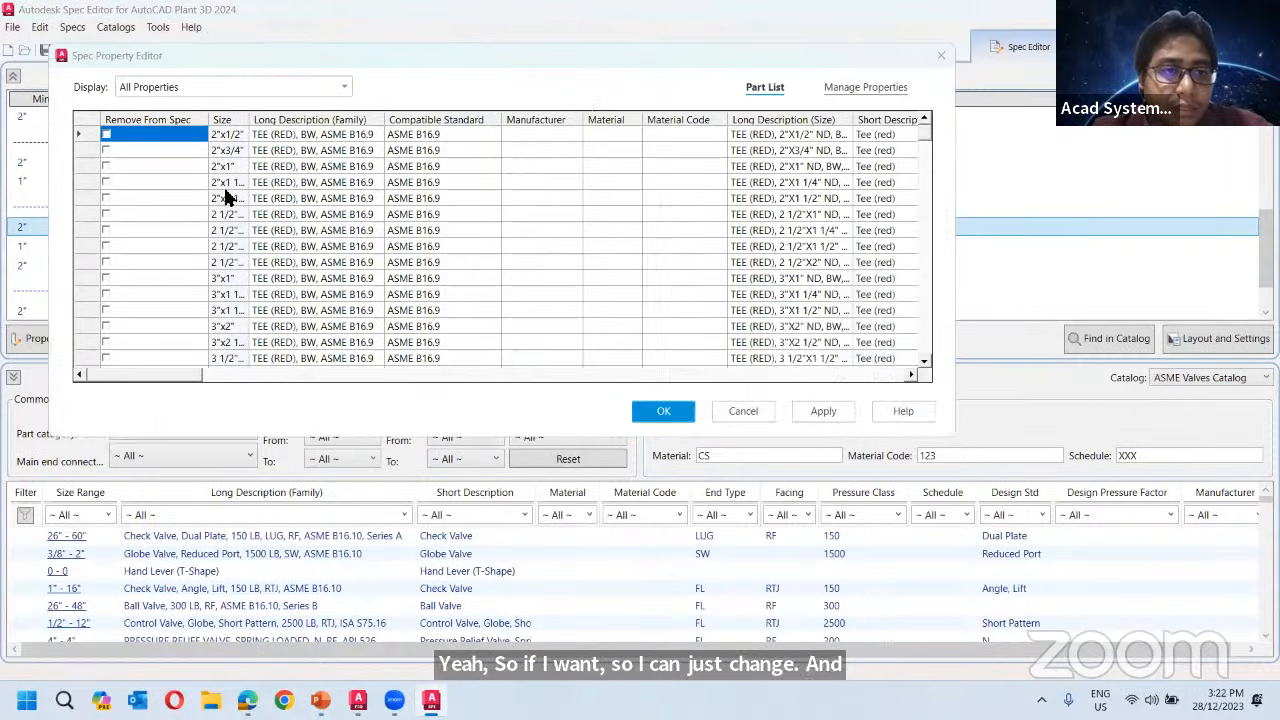
scroll(317, 220, down, 5)
scroll(317, 215, down, 5)
scroll(199, 196, up, 3)
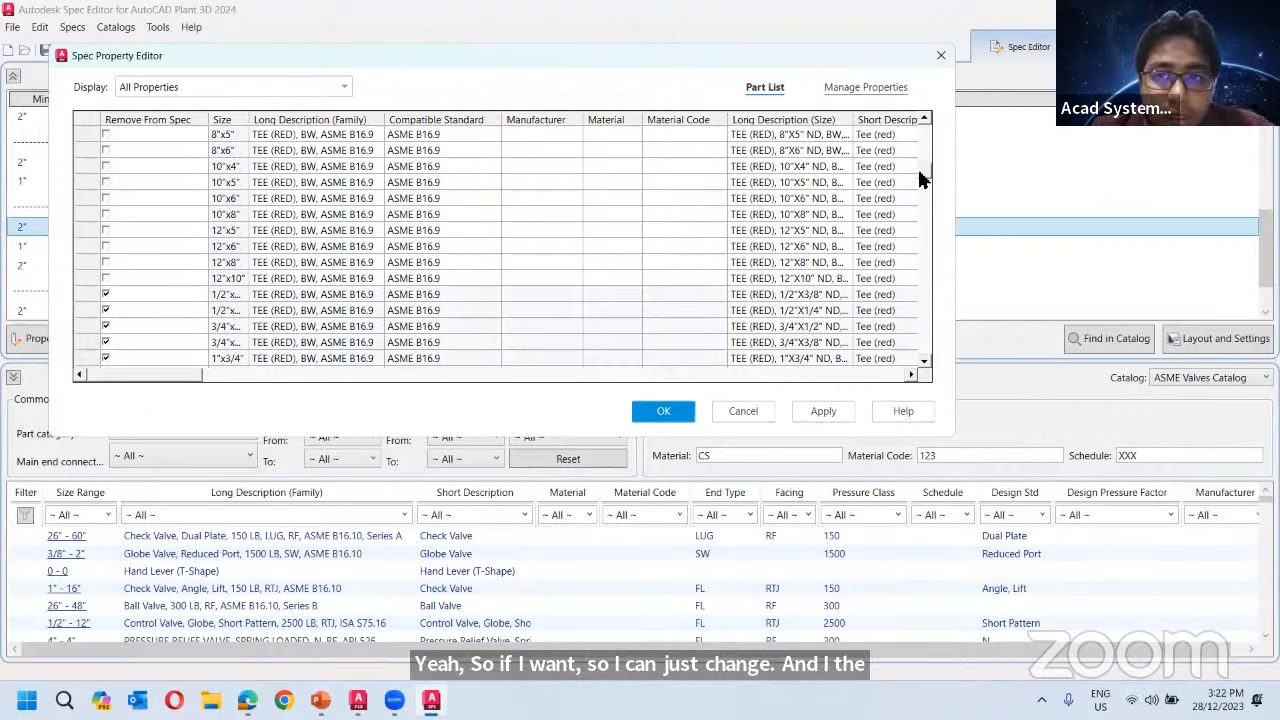
drag(926, 130, 909, 78)
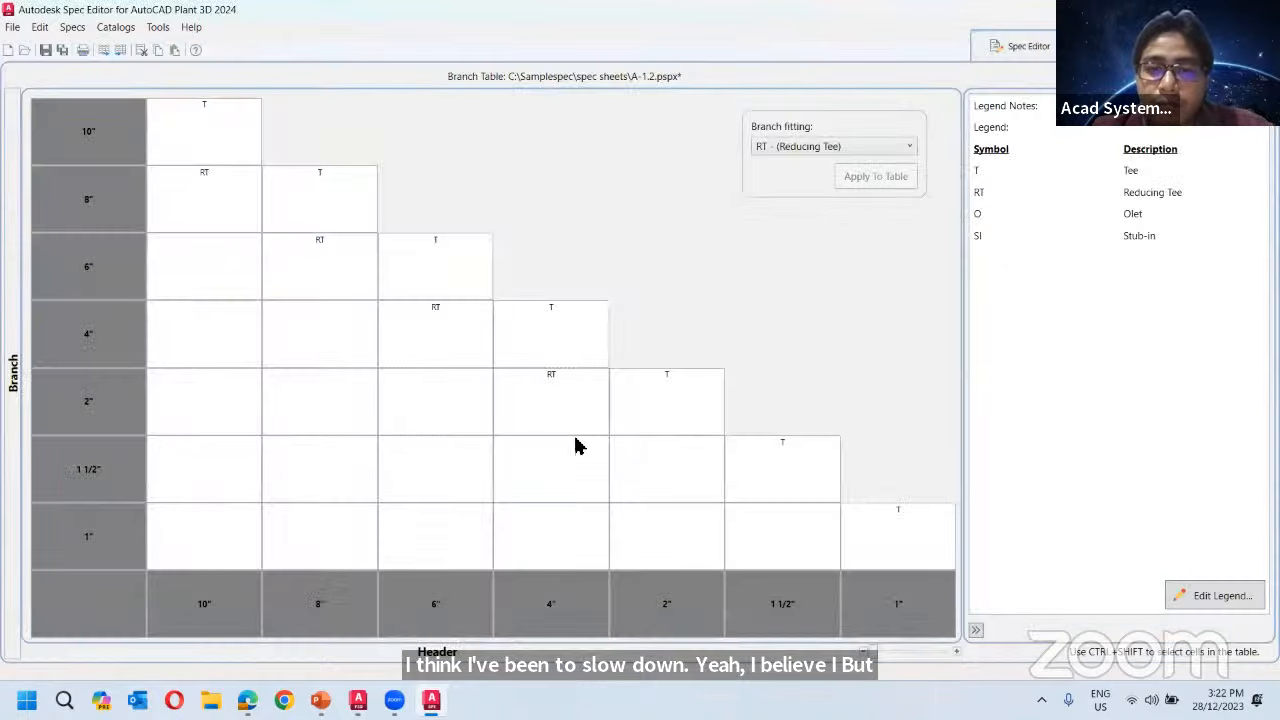
Assign Olet to the 1 1/2" and 1" branch cells under the 10", 8", 6", 4" and 2" headers.
click(647, 493)
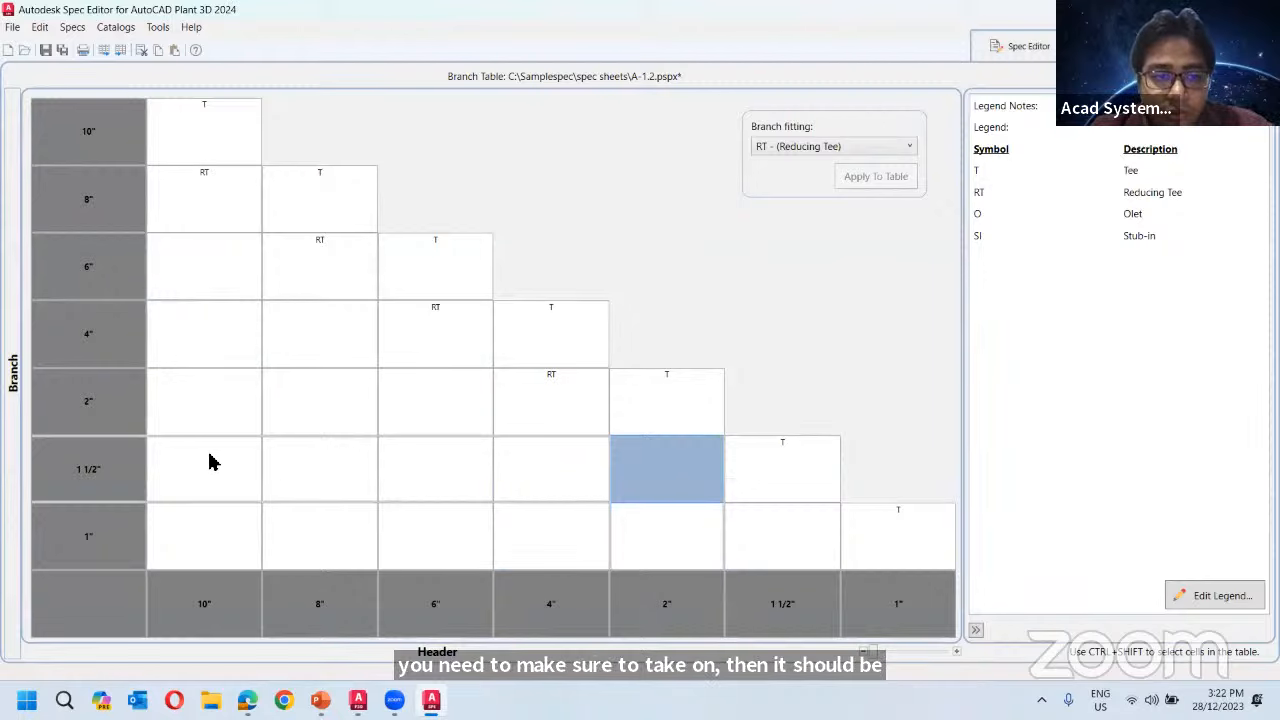
drag(209, 457, 200, 540)
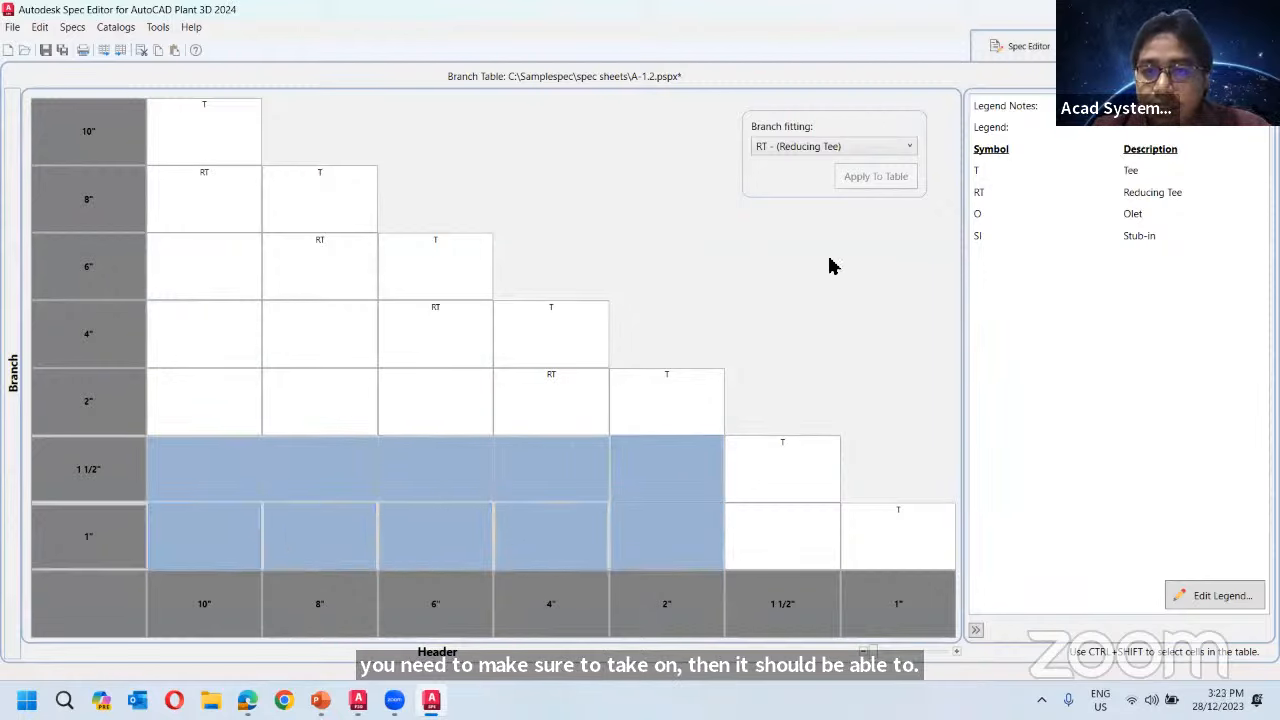
click(868, 147)
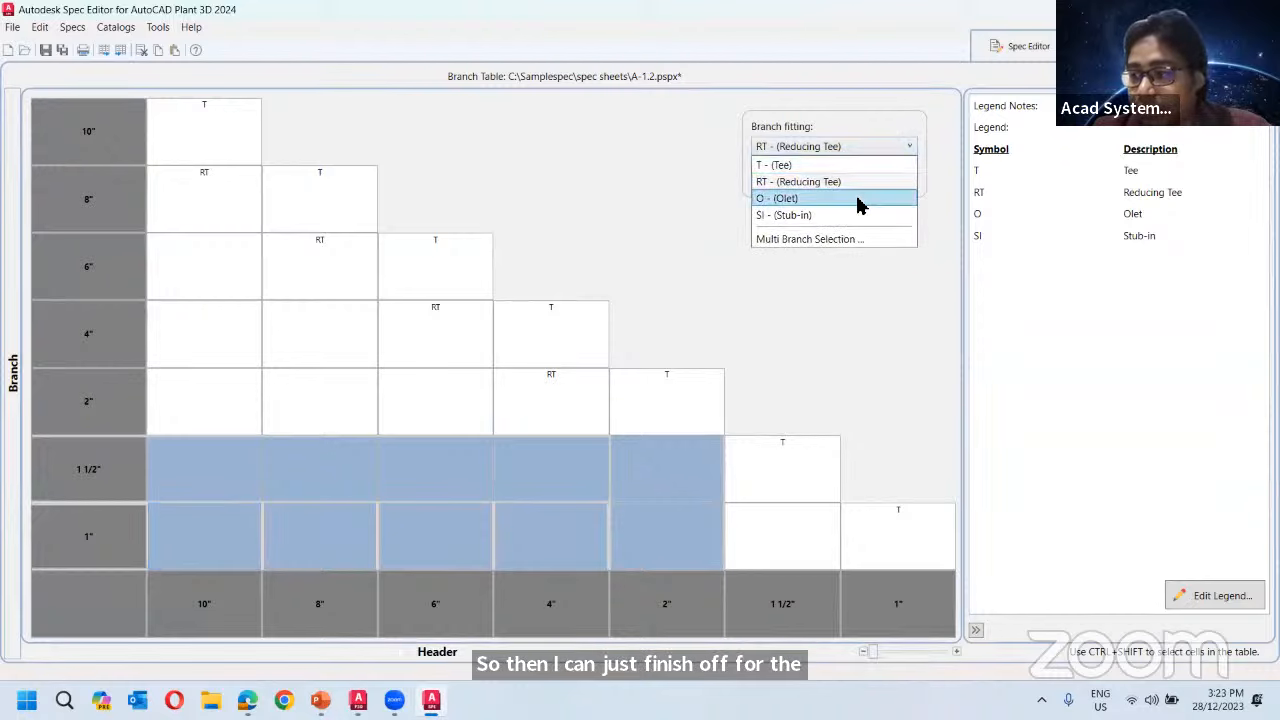
click(857, 198)
click(888, 183)
Assign Stub-in to all remaining empty cells of the branch table, including the 1" branch on the 1 1/2" header.
click(795, 540)
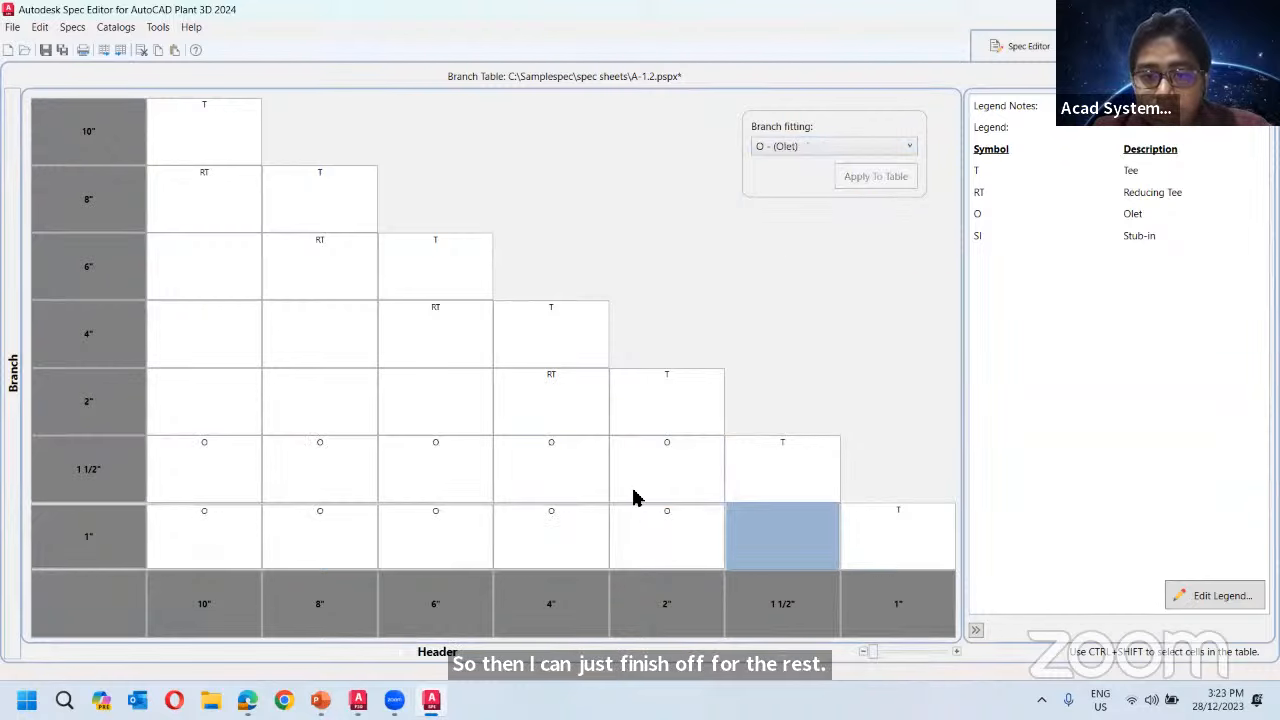
ctrl+click(462, 405)
ctrl+click(320, 400)
ctrl+click(200, 390)
ctrl+click(202, 338)
ctrl+click(311, 346)
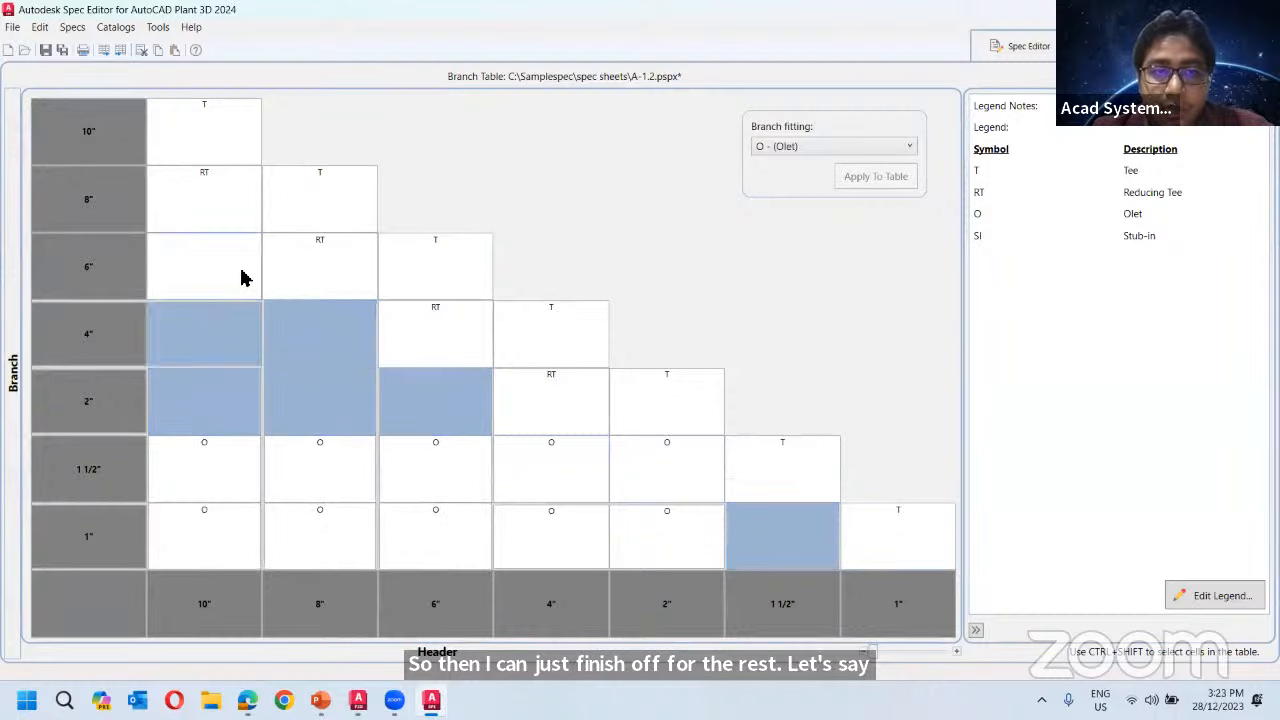
ctrl+click(240, 277)
click(880, 147)
click(834, 214)
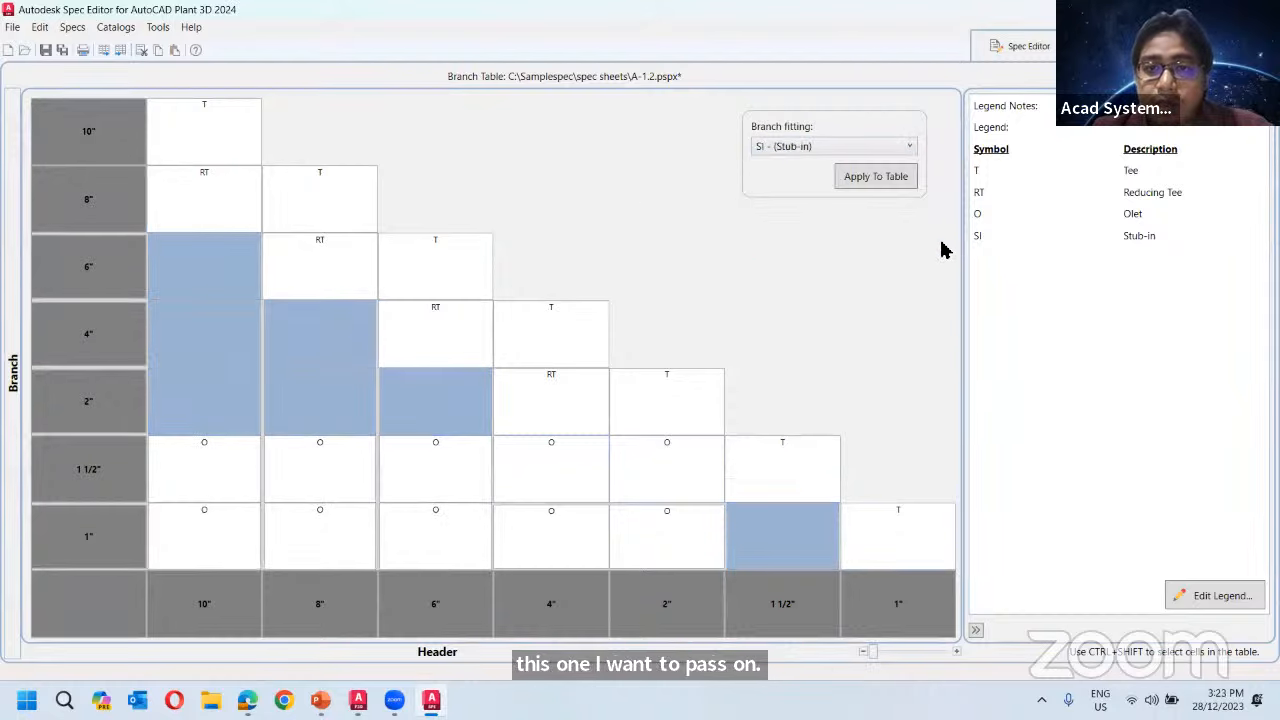
click(875, 177)
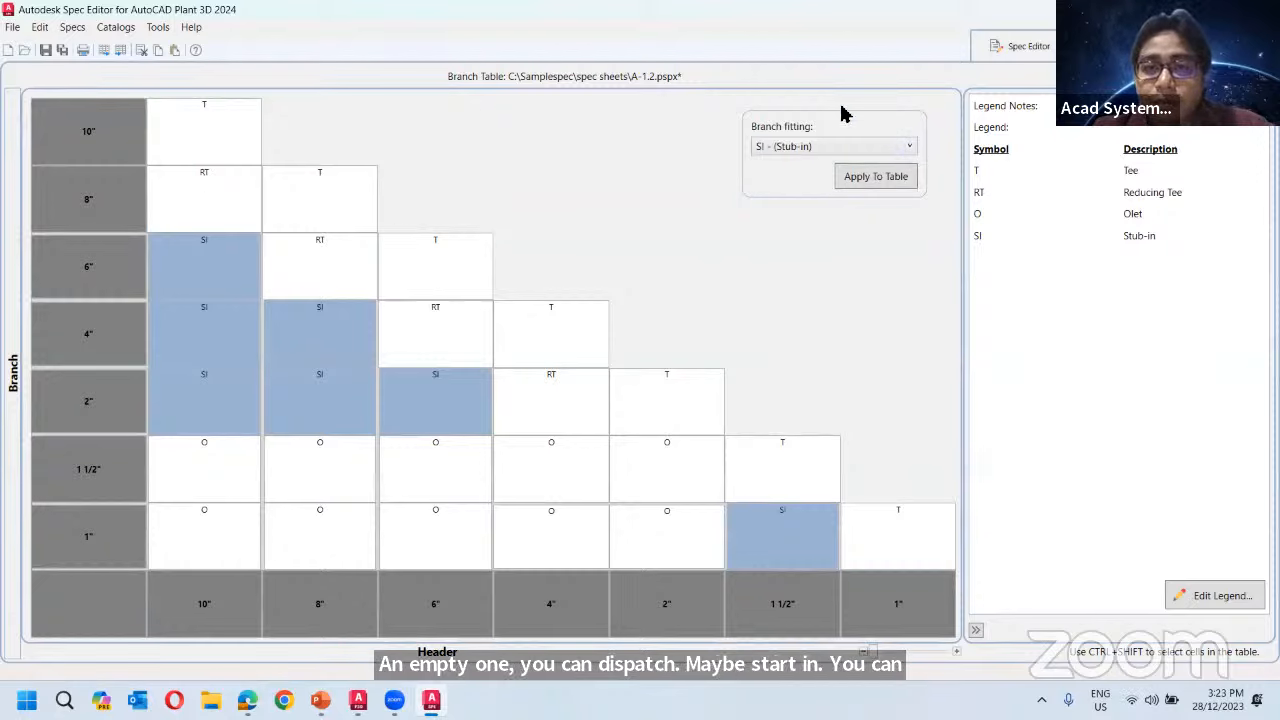
Add Tee as a second branch option alongside Reducing Tee for the 8" branch on the 10" header.
click(200, 185)
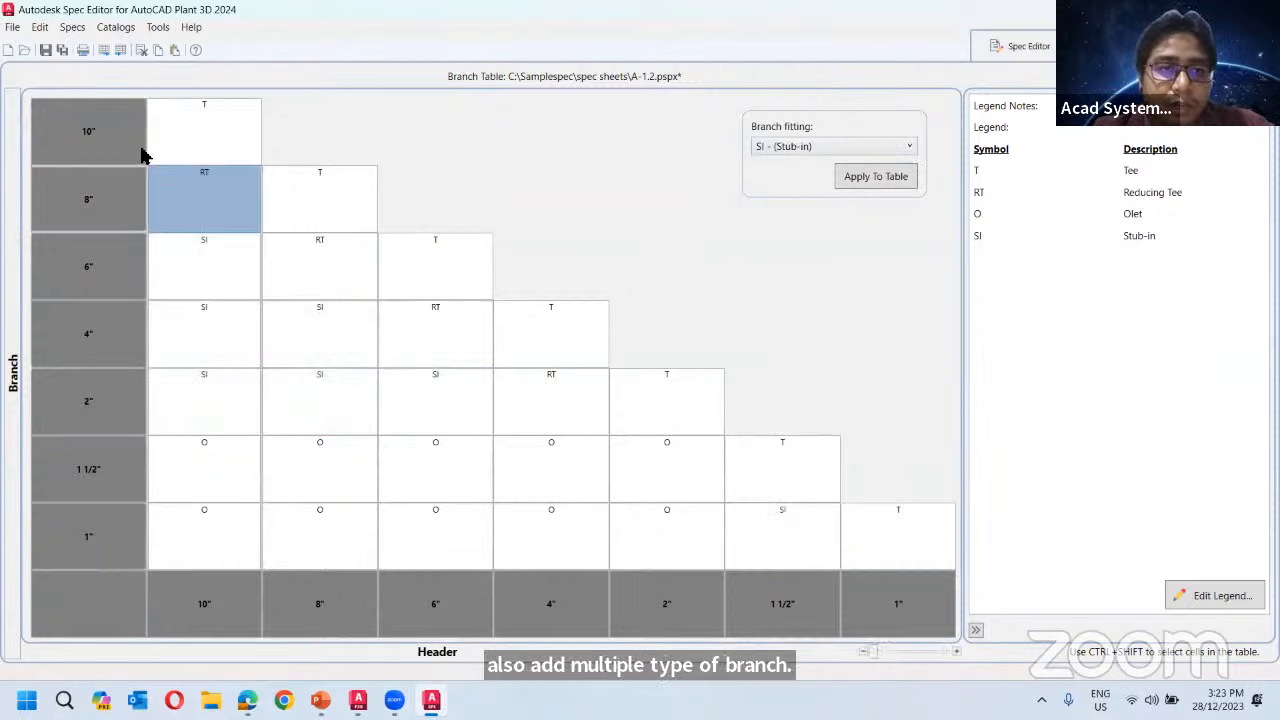
right_click(221, 195)
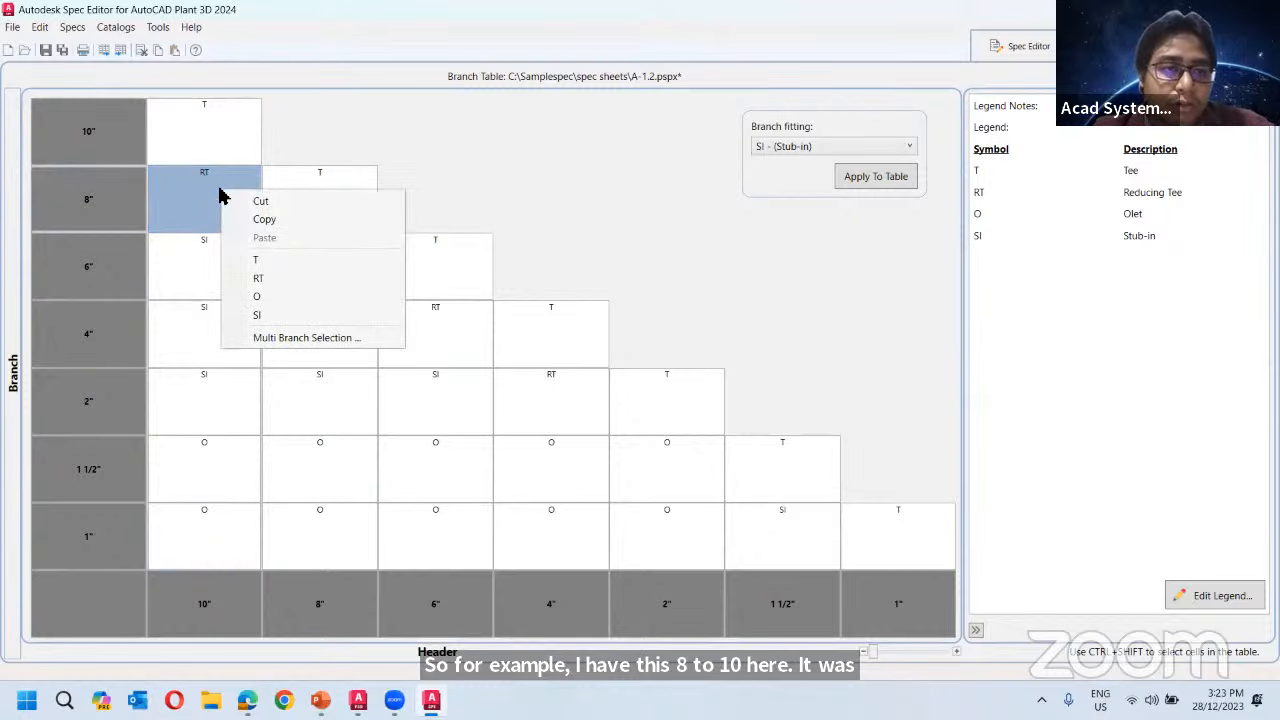
click(291, 339)
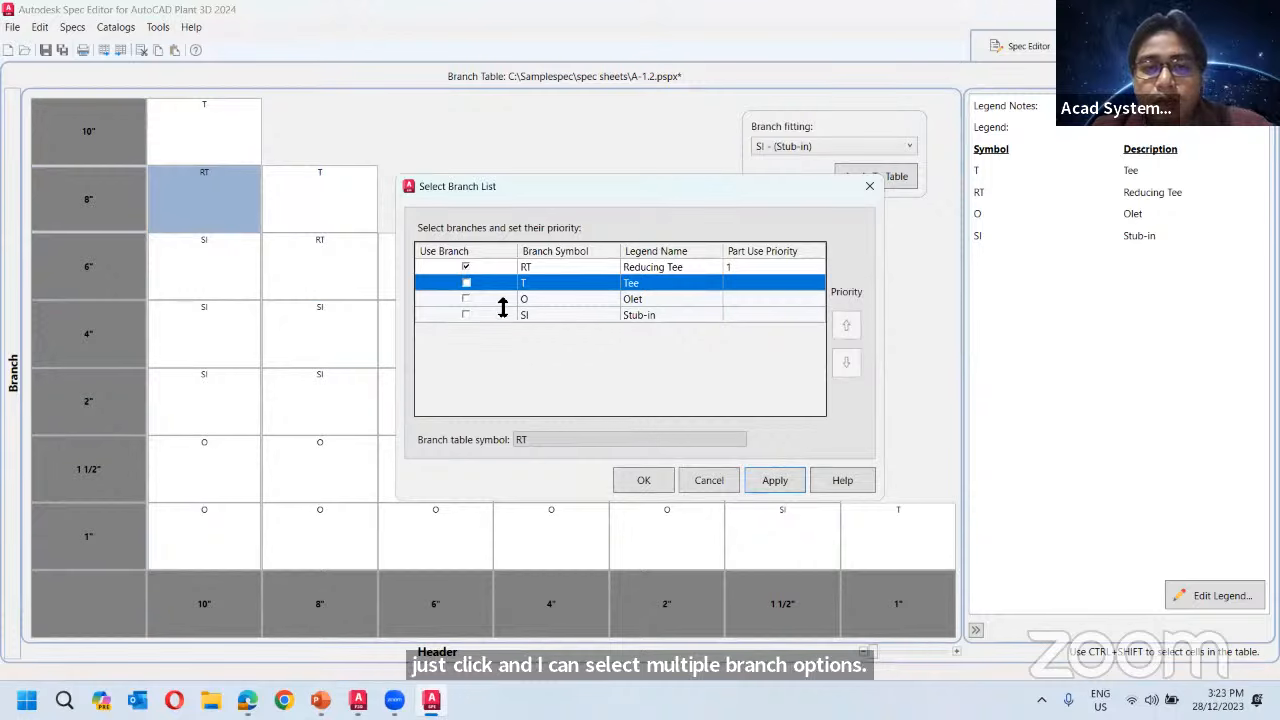
click(466, 283)
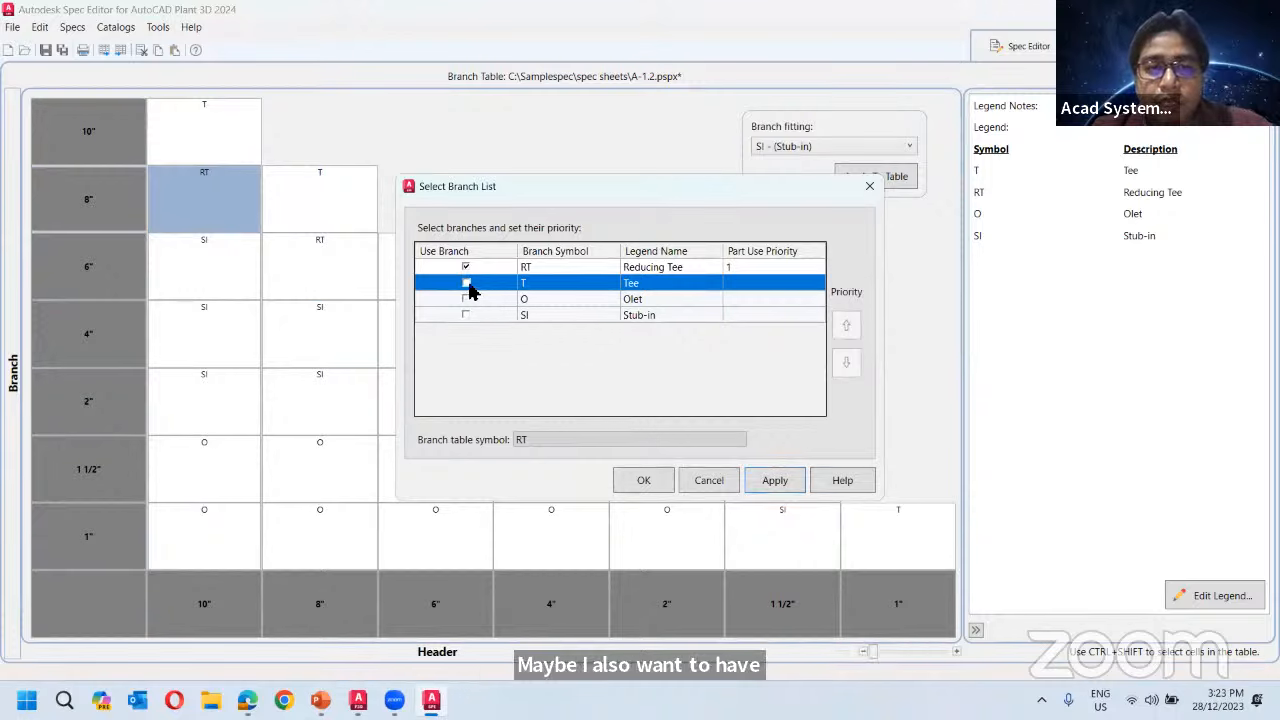
click(644, 481)
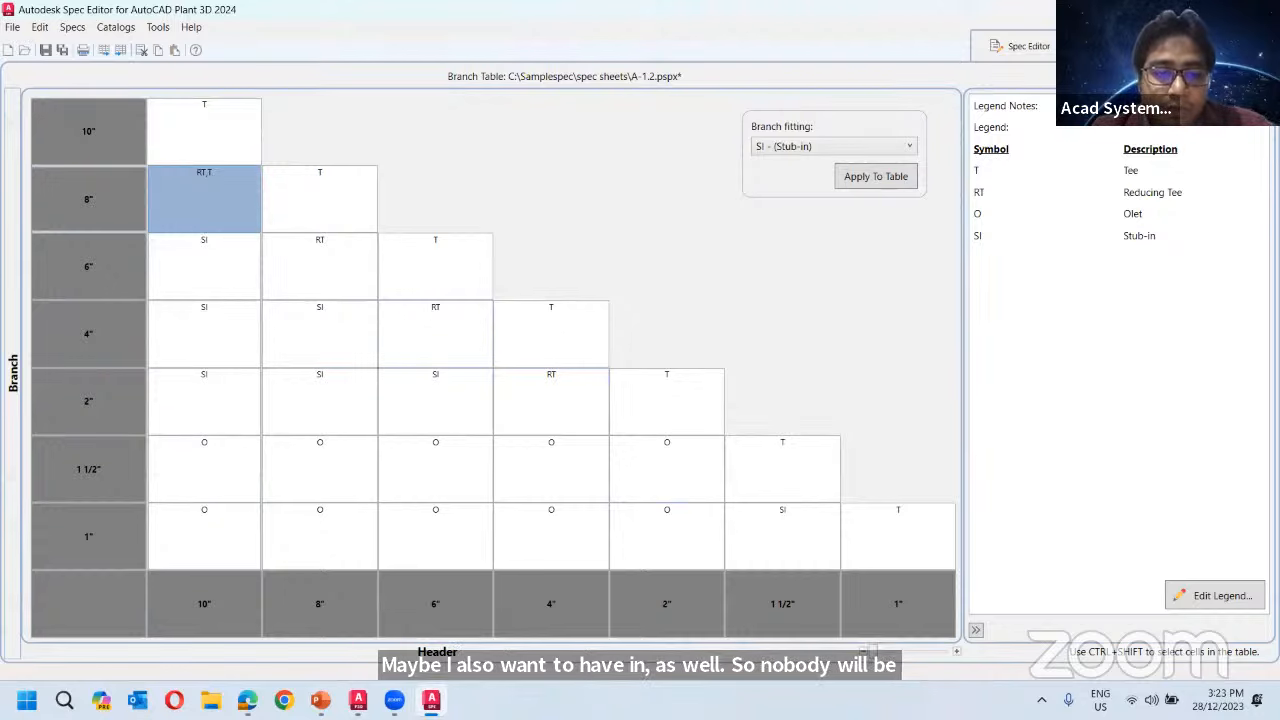
Inspect the pipe branch in the AutoCAD Plant 3D drawing, and save the A-1.2 spec back in the Spec Editor.
click(358, 700)
click(494, 303)
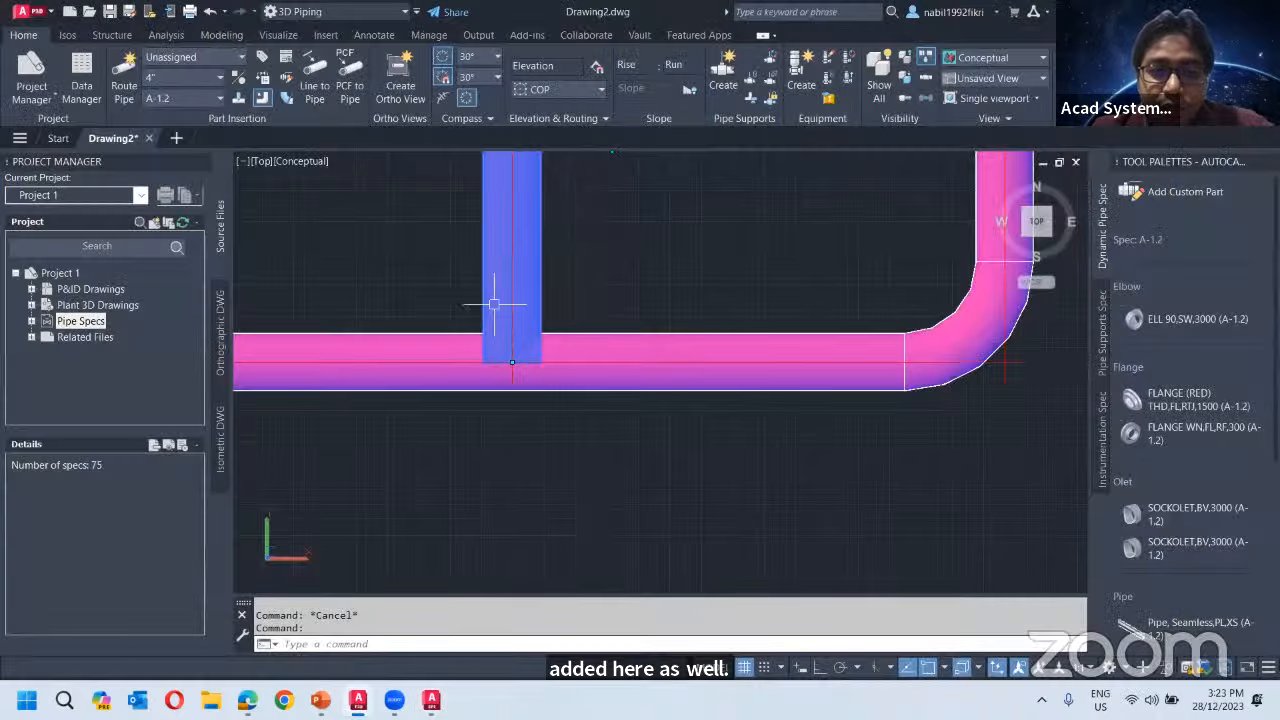
click(560, 375)
key(Escape)
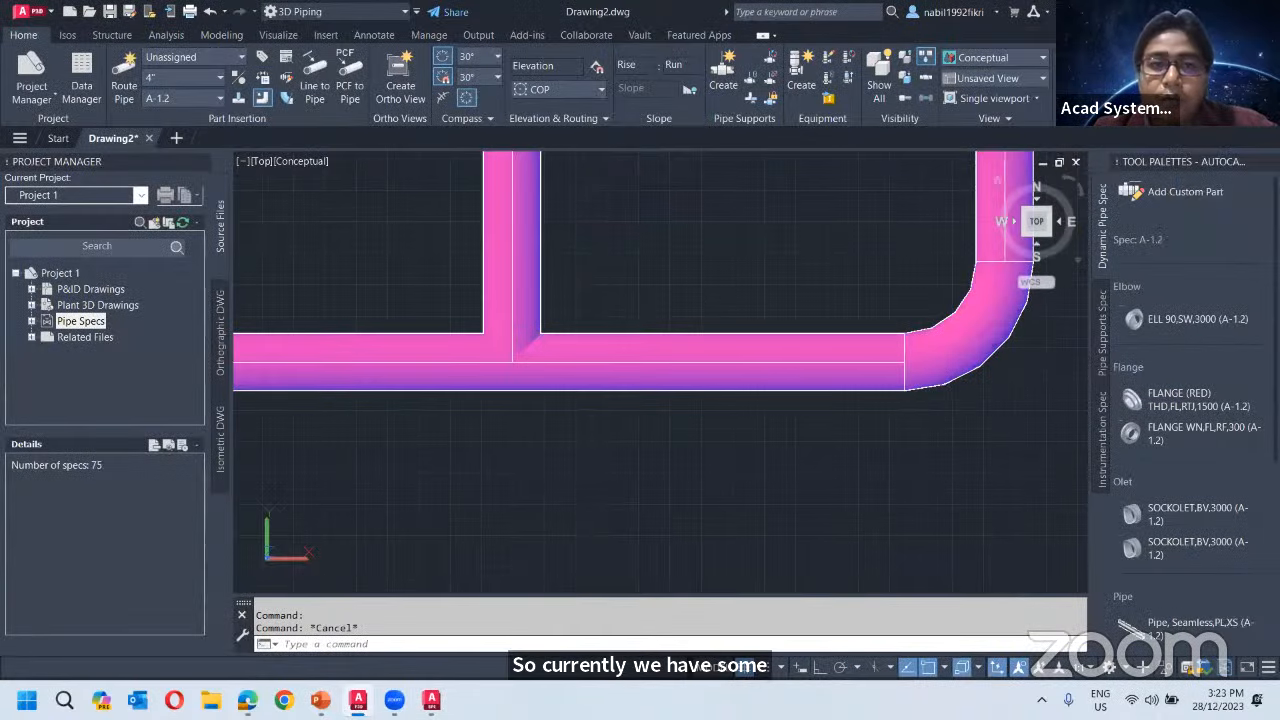
click(1184, 11)
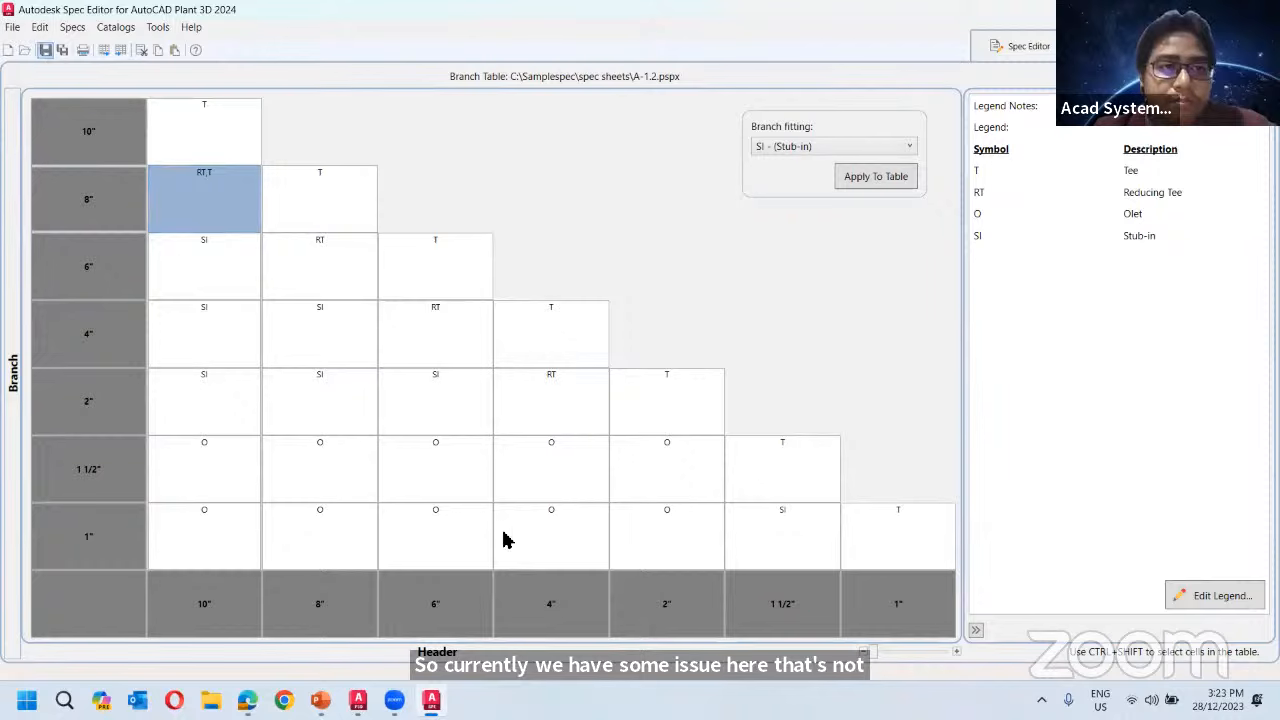
Switch to AutoCAD Plant 3D and reselect the current pipe spec by choosing CS150 and returning to A-1.2.
click(358, 700)
click(201, 95)
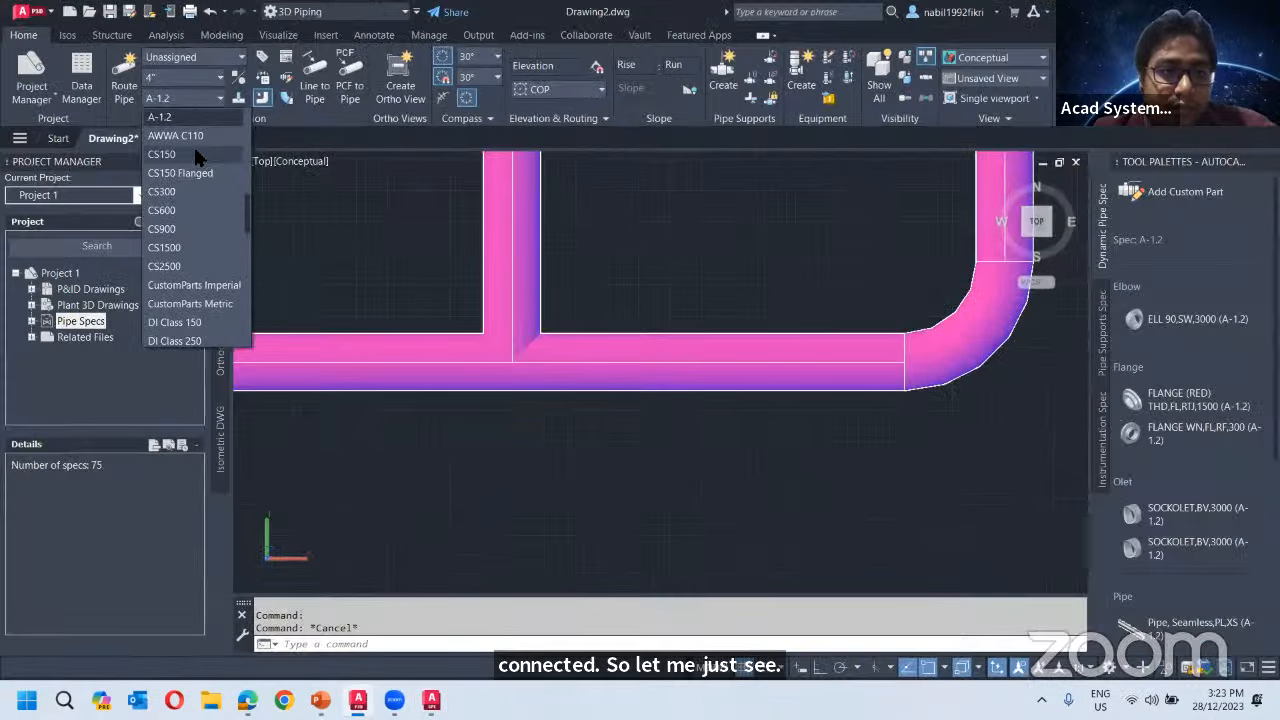
click(197, 155)
click(203, 98)
scroll(187, 170, up, 5)
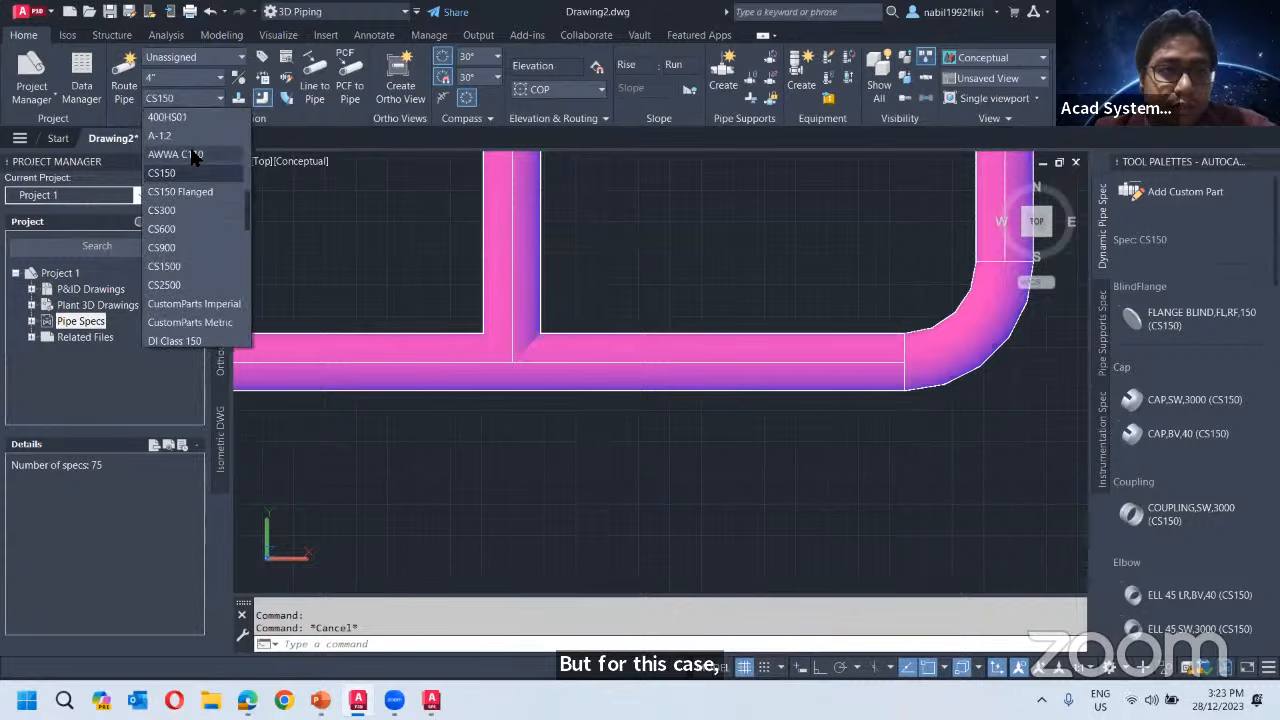
click(182, 193)
scroll(490, 359, up, 4)
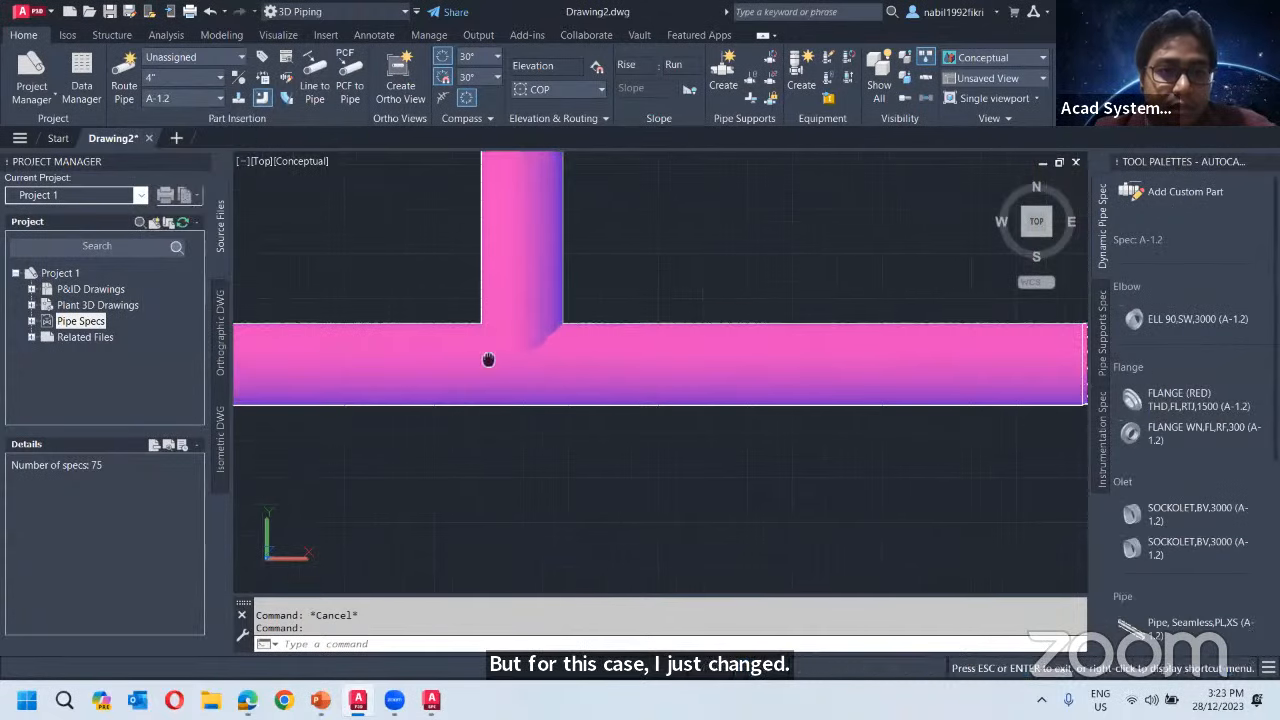
Route a 4" A-1.2 branch pipe perpendicular to the vertical pipe, starting from its midpoint and running left.
middle_drag(489, 360, 720, 360)
scroll(722, 358, down, 5)
click(516, 368)
middle_drag(640, 337, 640, 508)
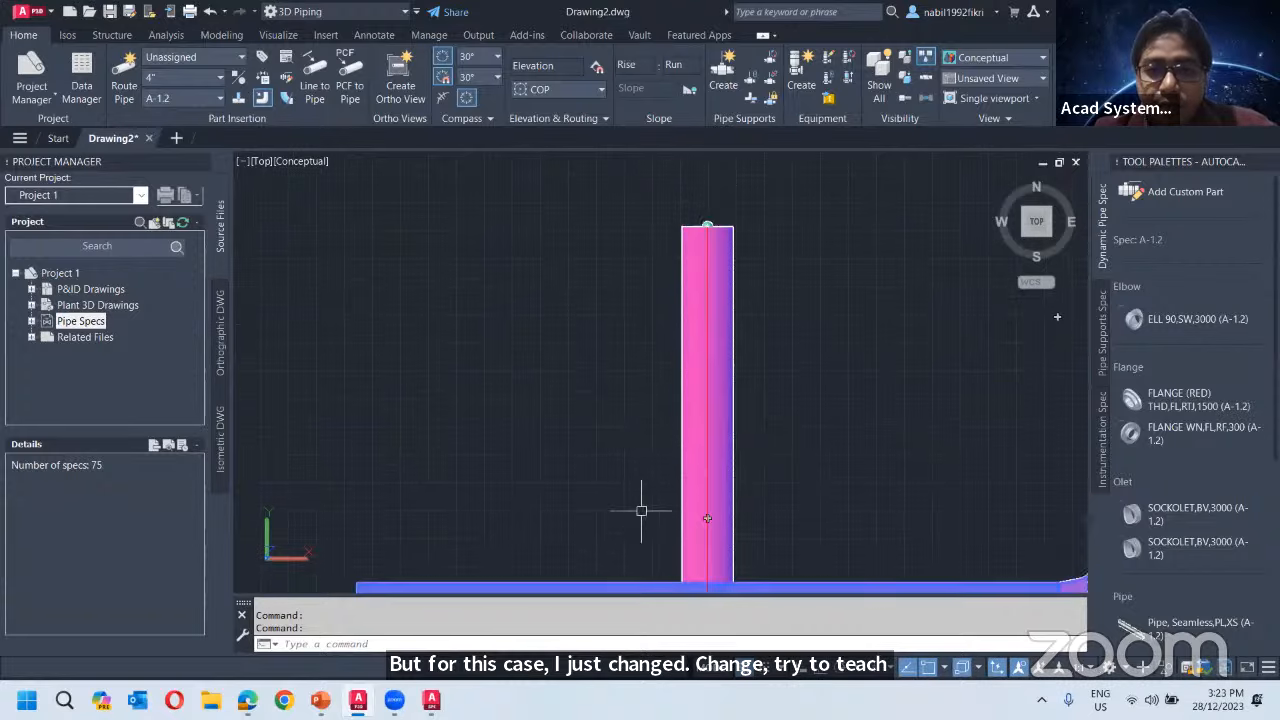
key(Escape)
click(694, 400)
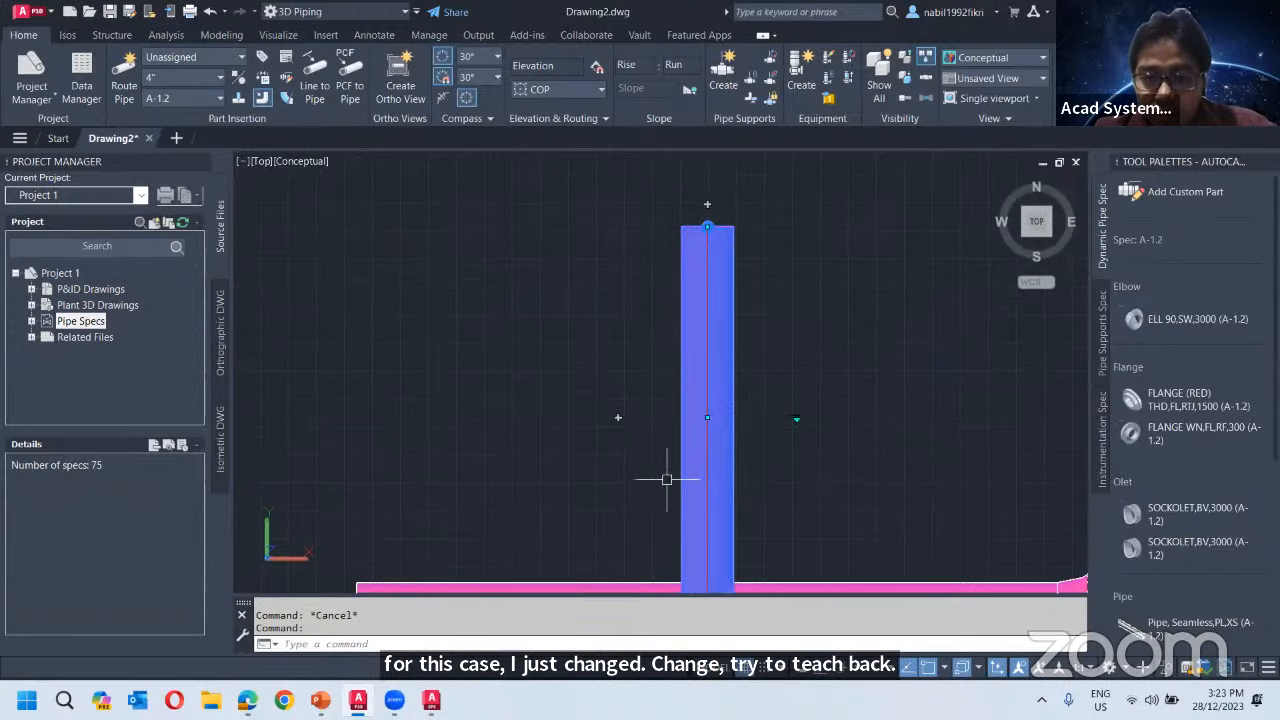
click(620, 421)
click(617, 417)
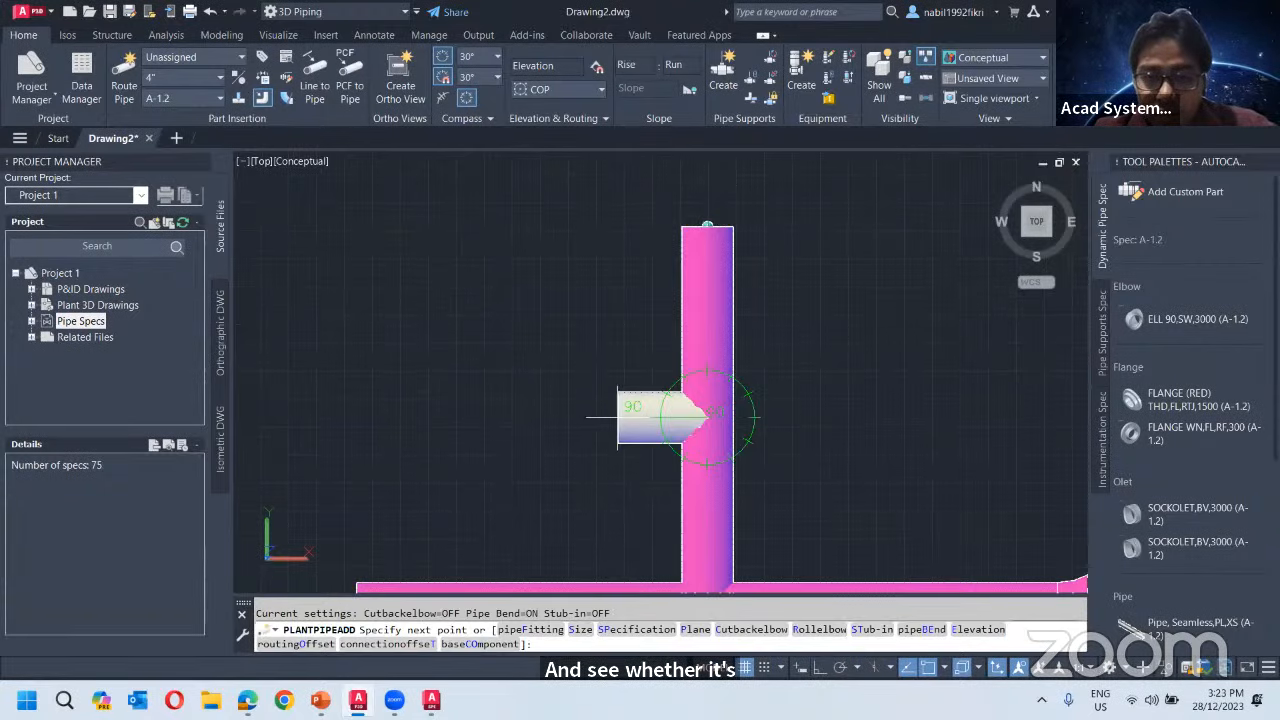
click(423, 417)
key(Escape)
Examine the joint between the vertical pipe and its new branch for a branch fitting.
click(697, 329)
click(654, 403)
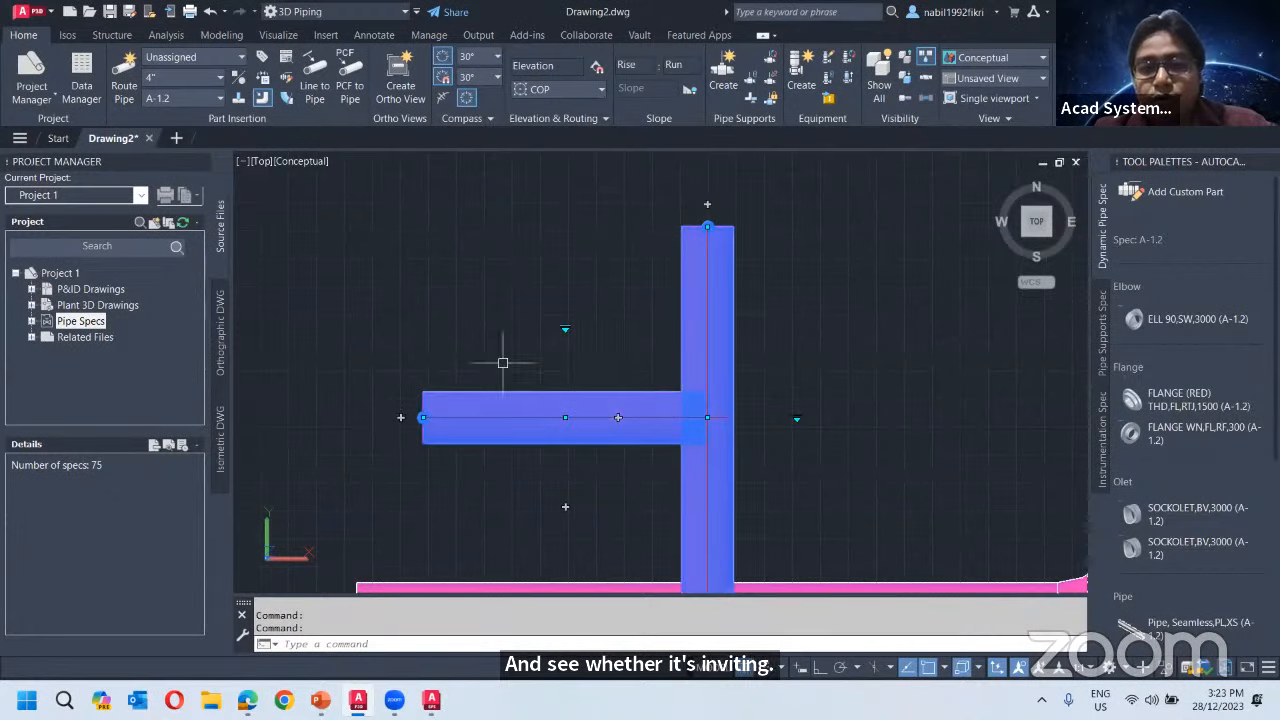
key(Escape)
middle_drag(581, 391, 543, 341)
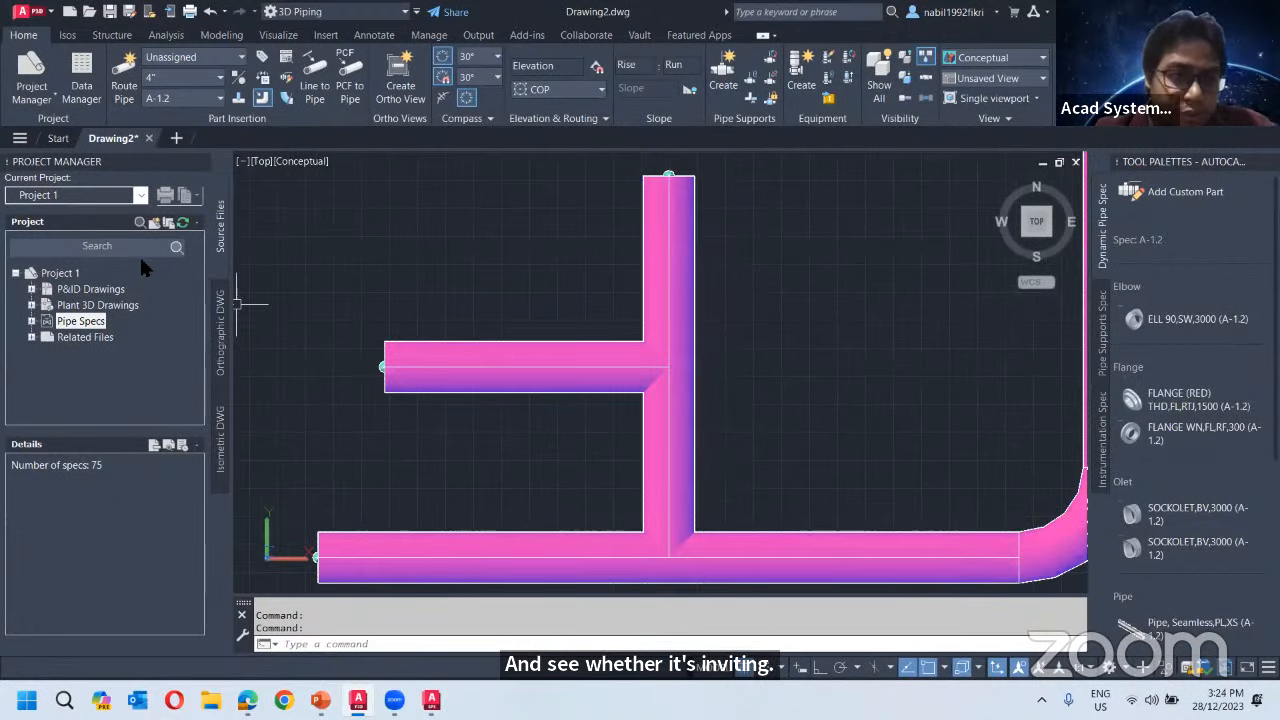
Set AWWA C110 as the current pipe spec and remove spec A-1.2 from the project's pipe specs.
click(31, 321)
scroll(90, 337, down, 5)
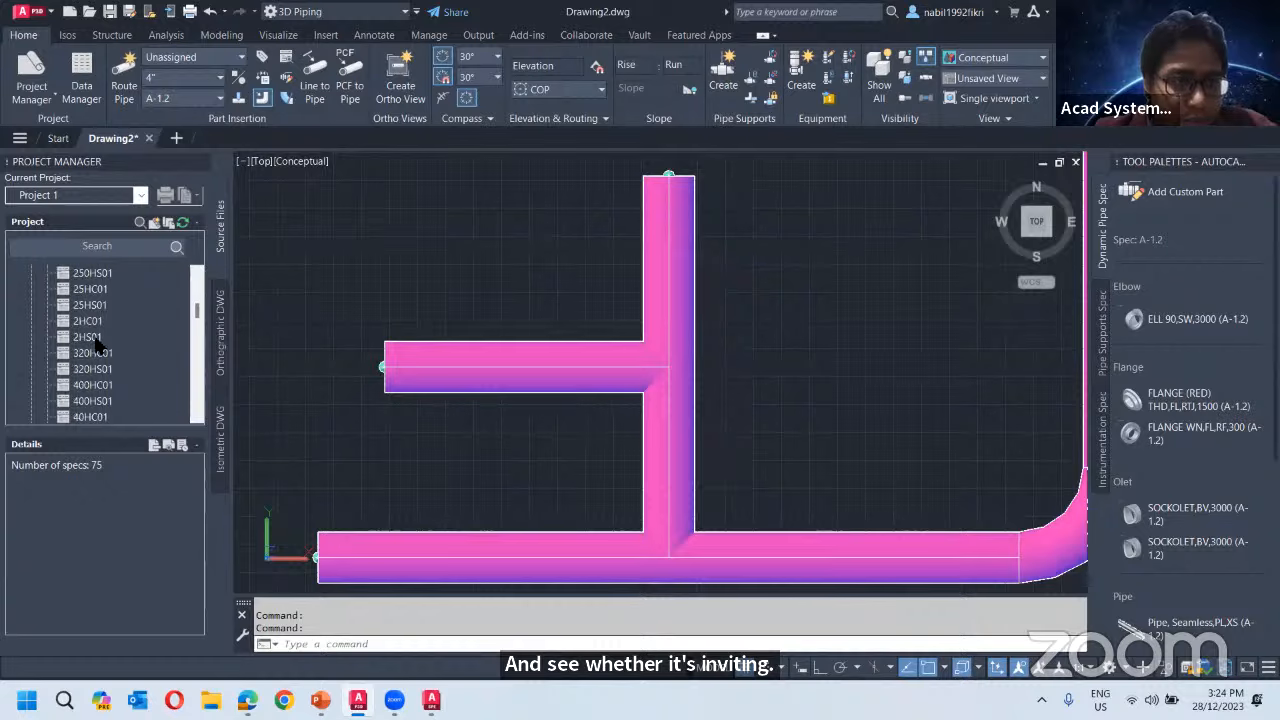
click(198, 98)
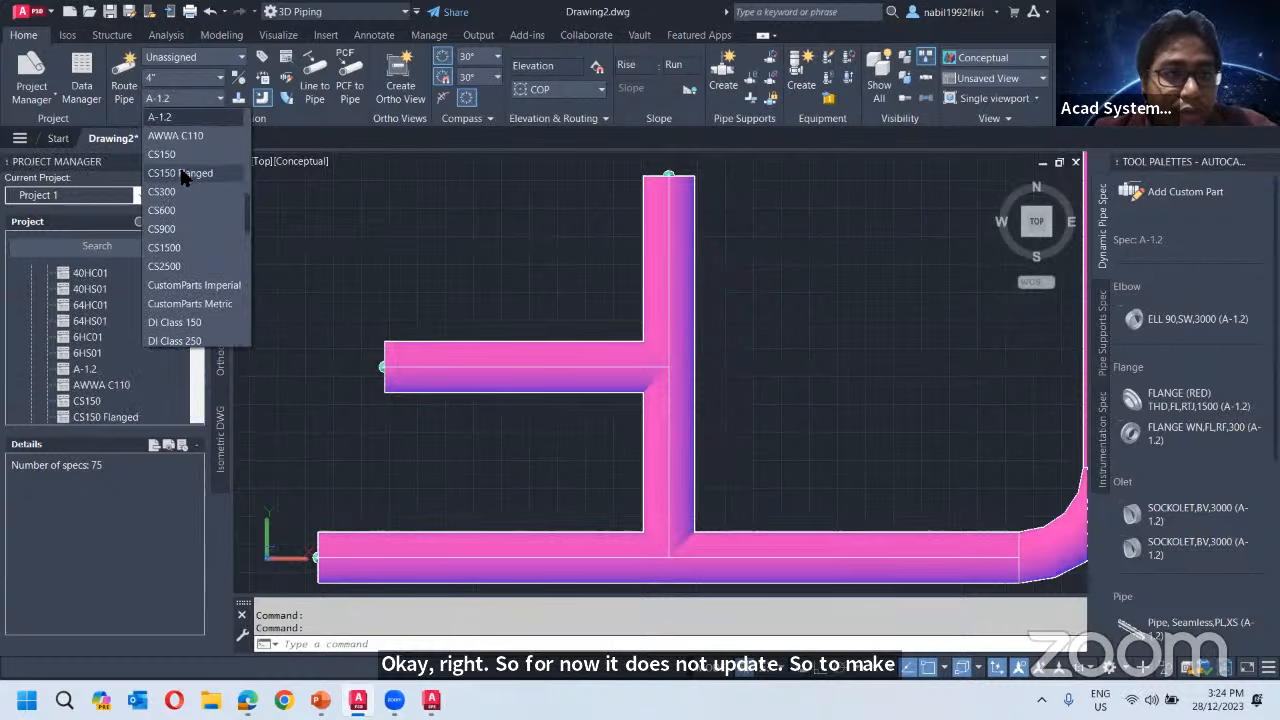
click(169, 140)
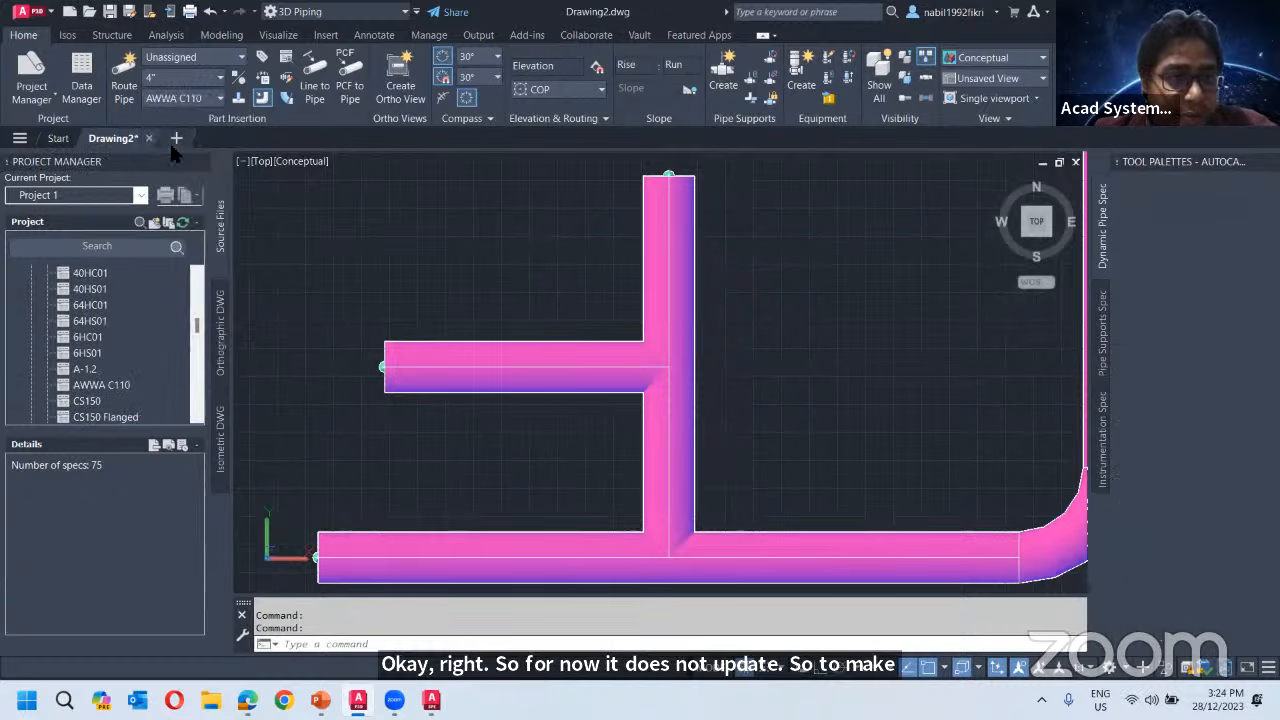
right_click(78, 368)
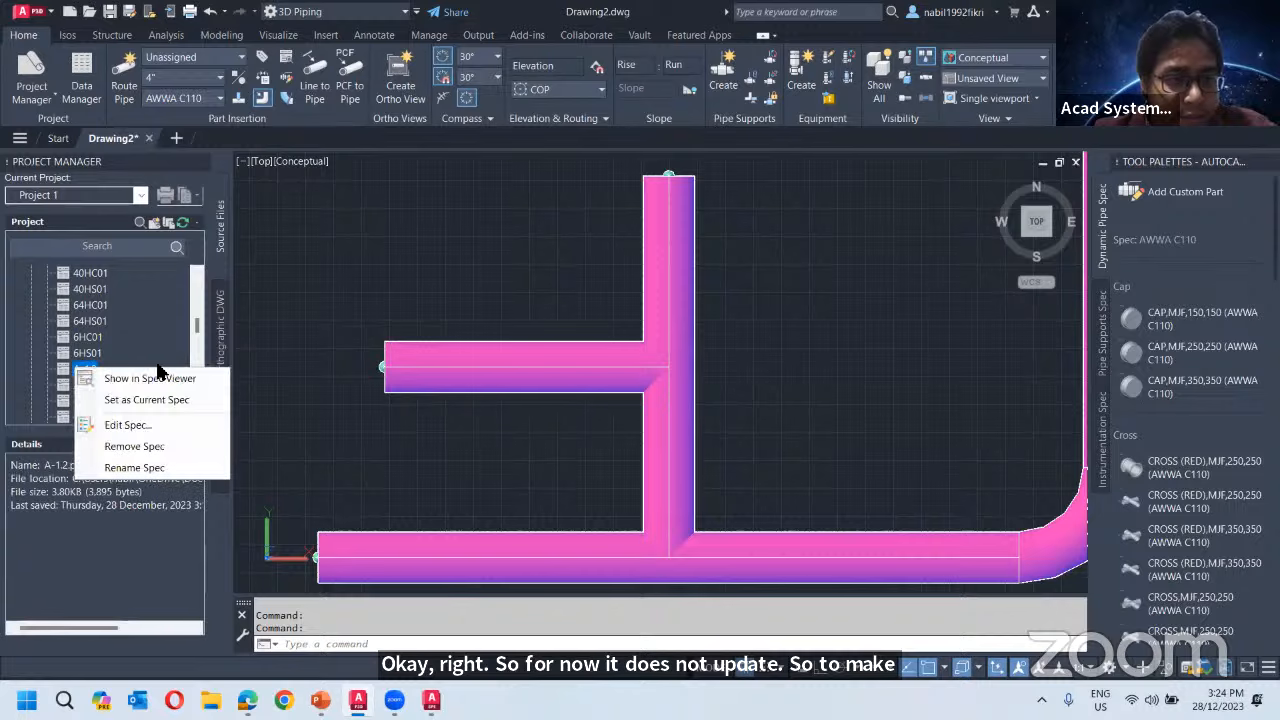
click(147, 446)
click(627, 330)
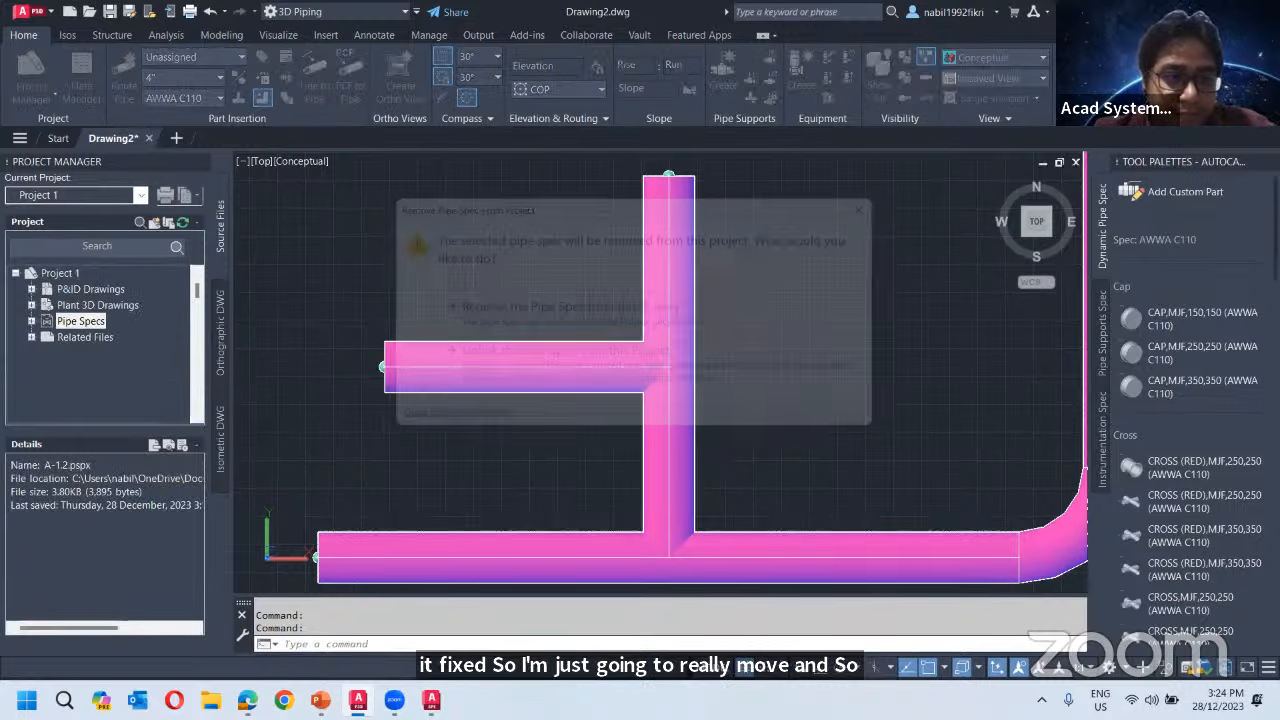
Copy A-1.2.pspx from the spec sheets folder back into the project's pipe specs.
click(358, 699)
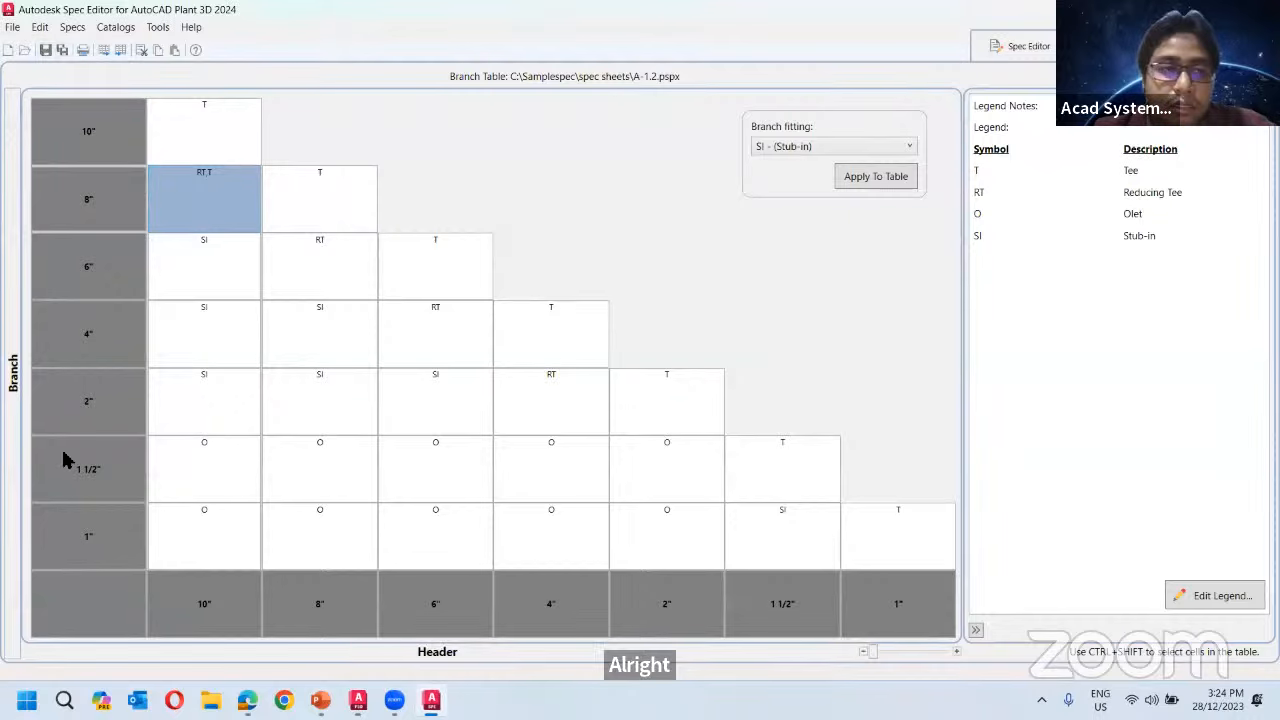
key(alt+Tab)
right_click(84, 273)
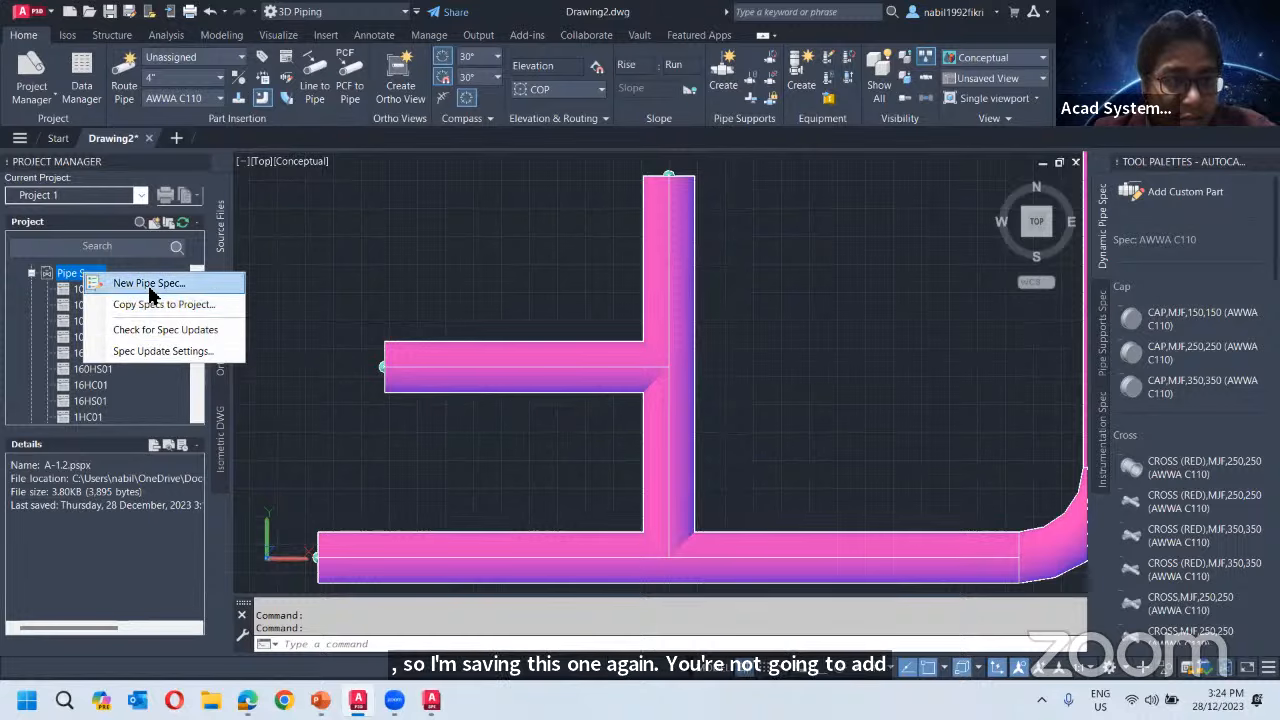
click(152, 304)
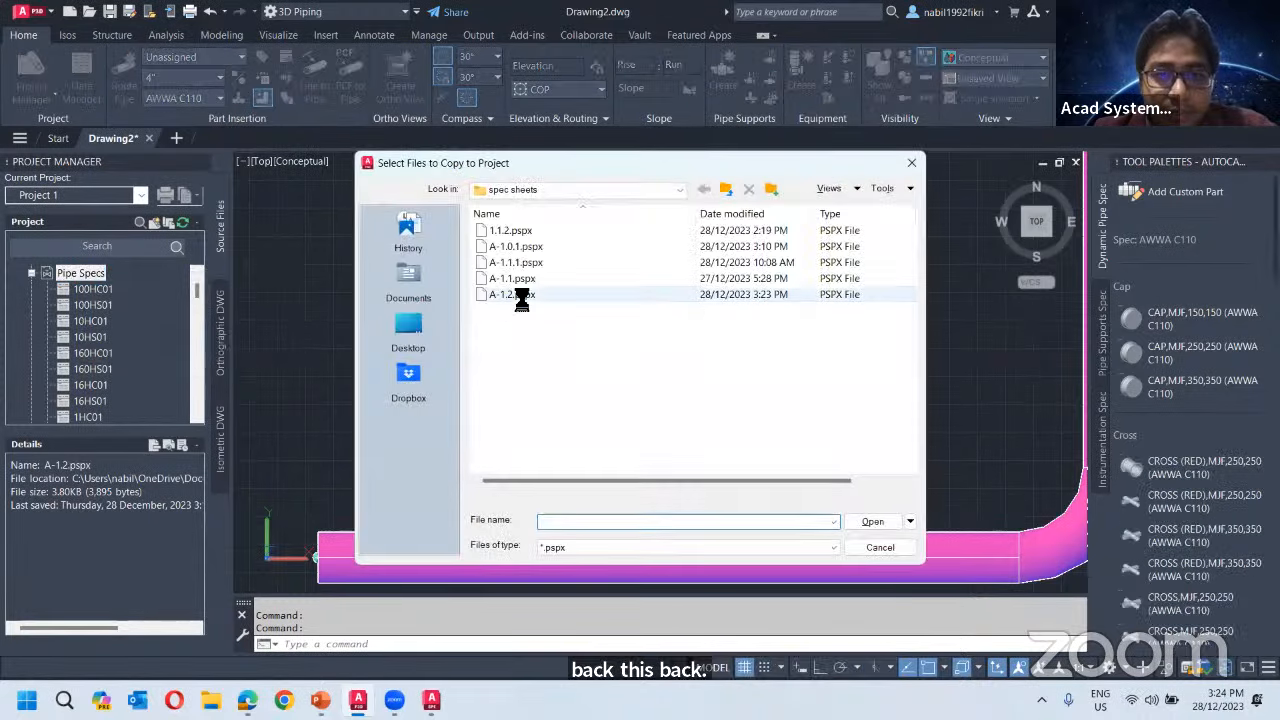
double_click(523, 292)
scroll(123, 366, down, 5)
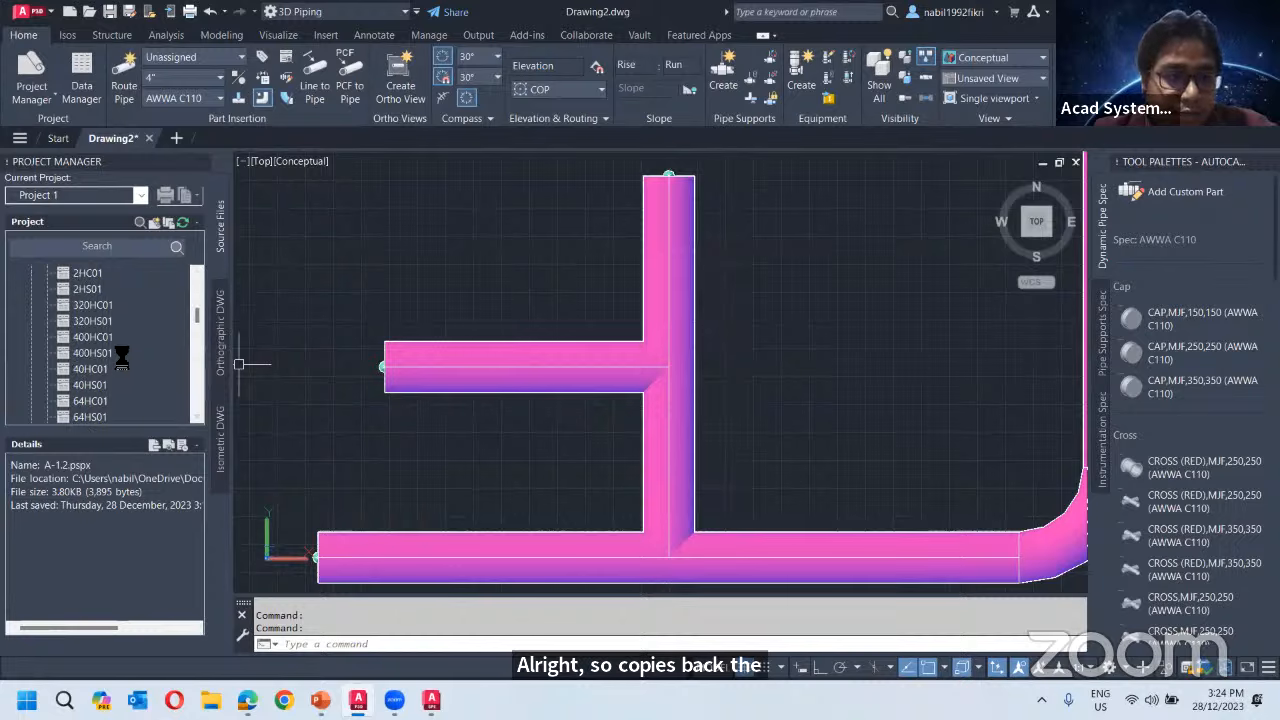
Set the re-added A-1.2 as the current pipe spec for routing.
click(218, 99)
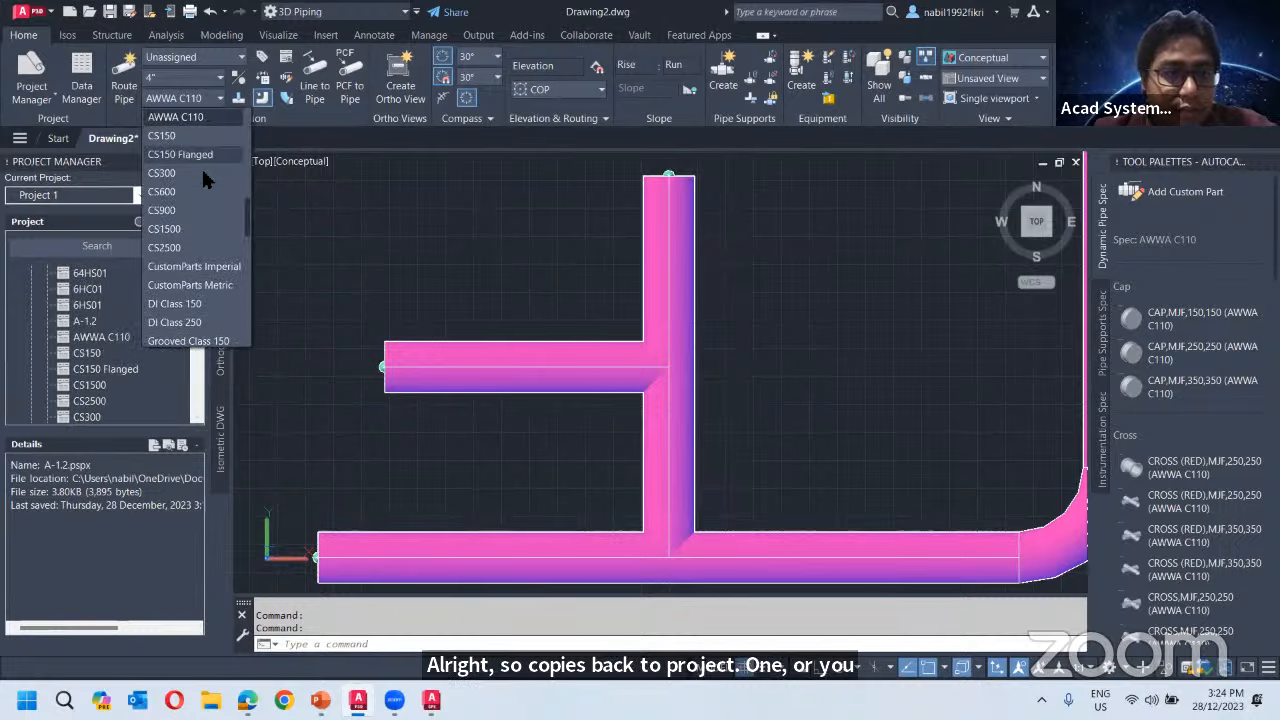
scroll(197, 182, up, 3)
scroll(199, 196, down, 3)
scroll(197, 190, down, 3)
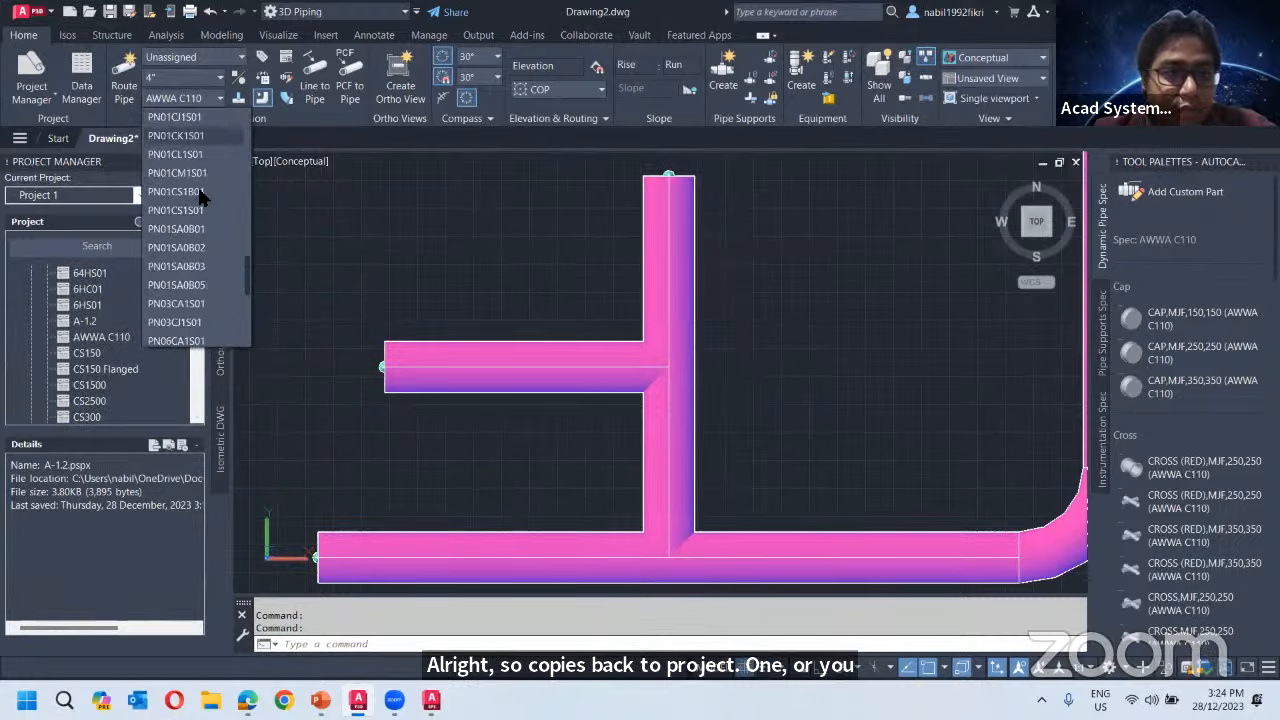
scroll(197, 190, up, 10)
scroll(188, 219, down, 6)
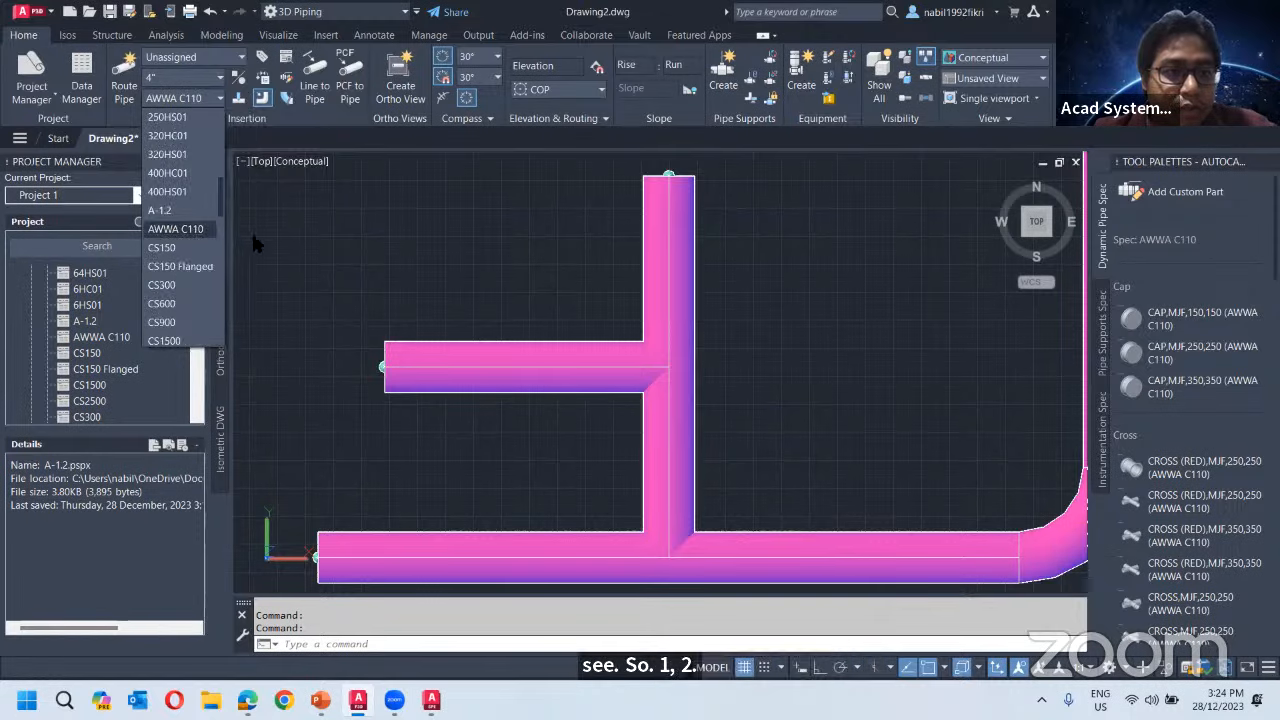
click(165, 211)
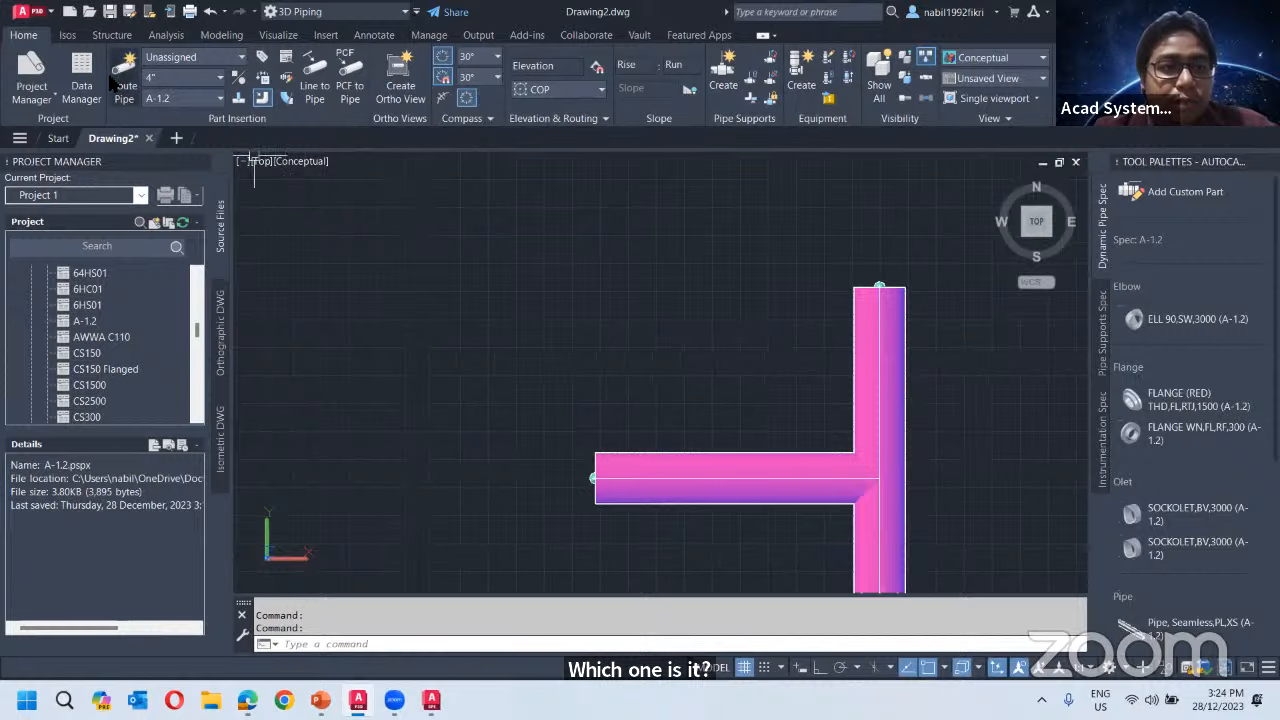
Route a new 4" pipe horizontally in the empty area above the existing pipes and turn it 90° upward.
click(118, 78)
mouse_move(349, 243)
middle_down()
mouse_move(357, 270)
mouse_move(678, 492)
middle_up()
click(355, 278)
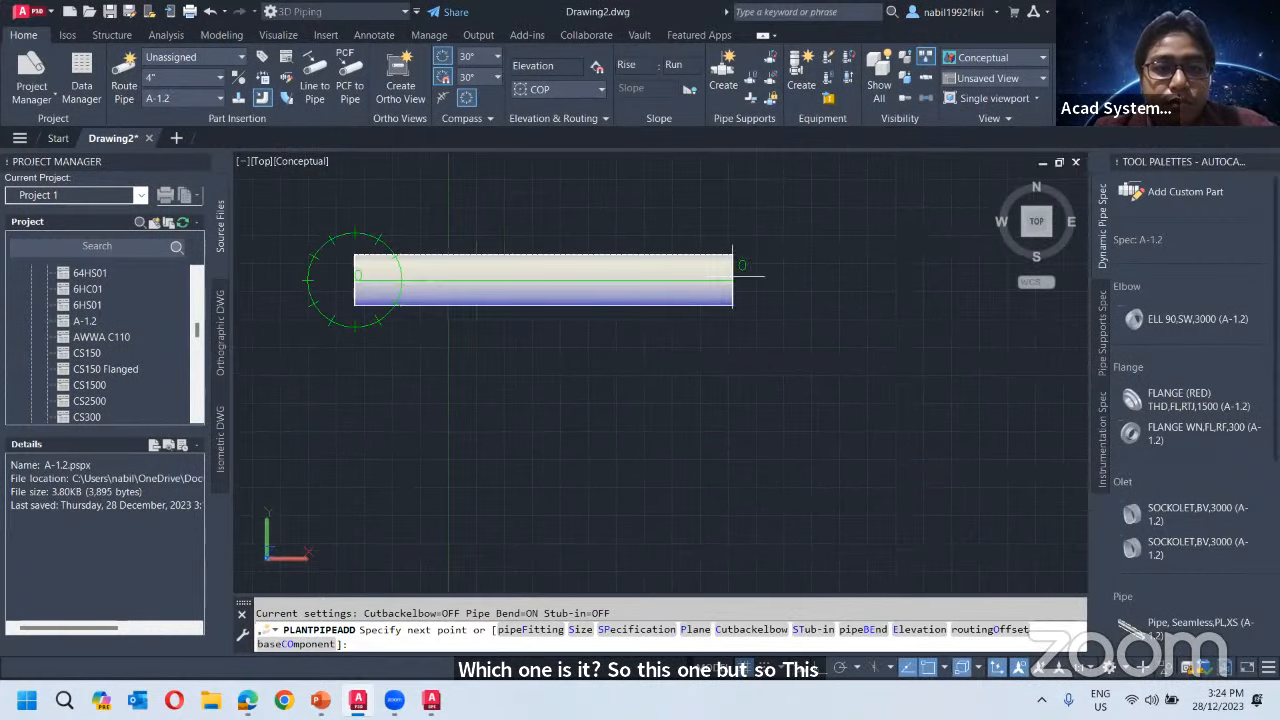
click(889, 280)
middle_drag(884, 264, 832, 589)
click(778, 211)
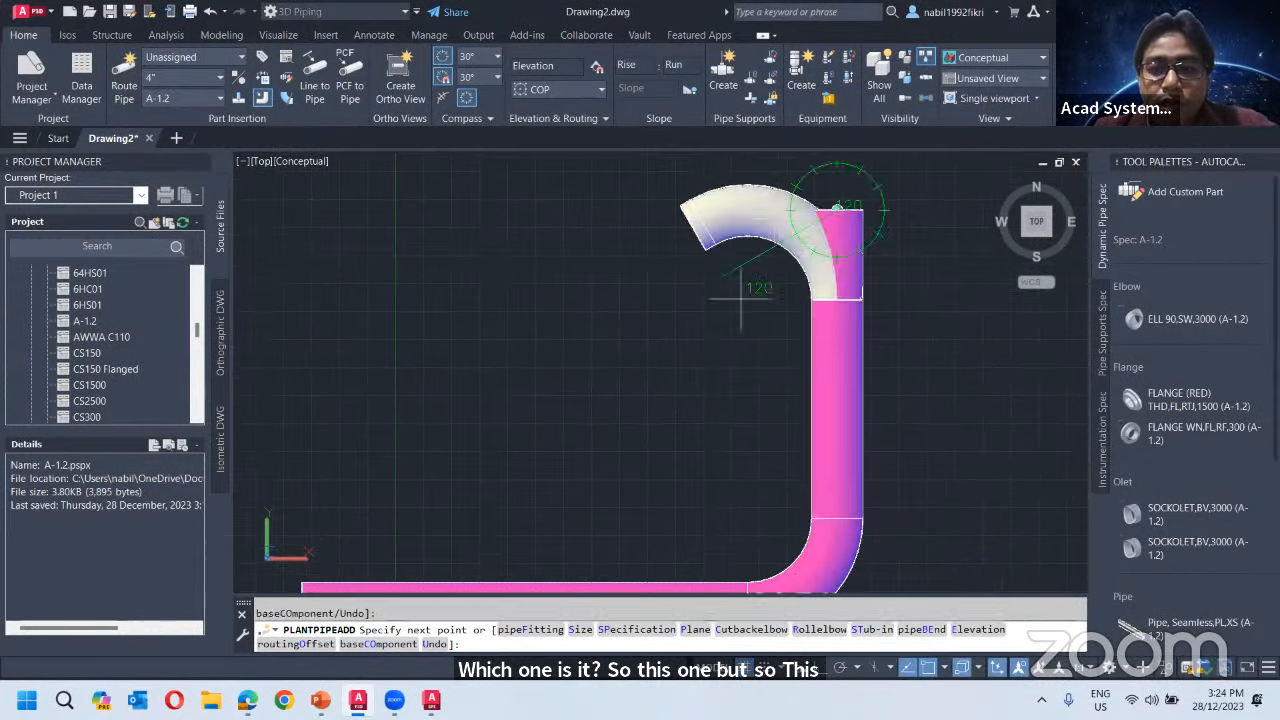
key(Escape)
Route a 4" branch straight down from the midpoint of the new horizontal pipe.
middle_drag(562, 393, 542, 188)
key(ctrl+a)
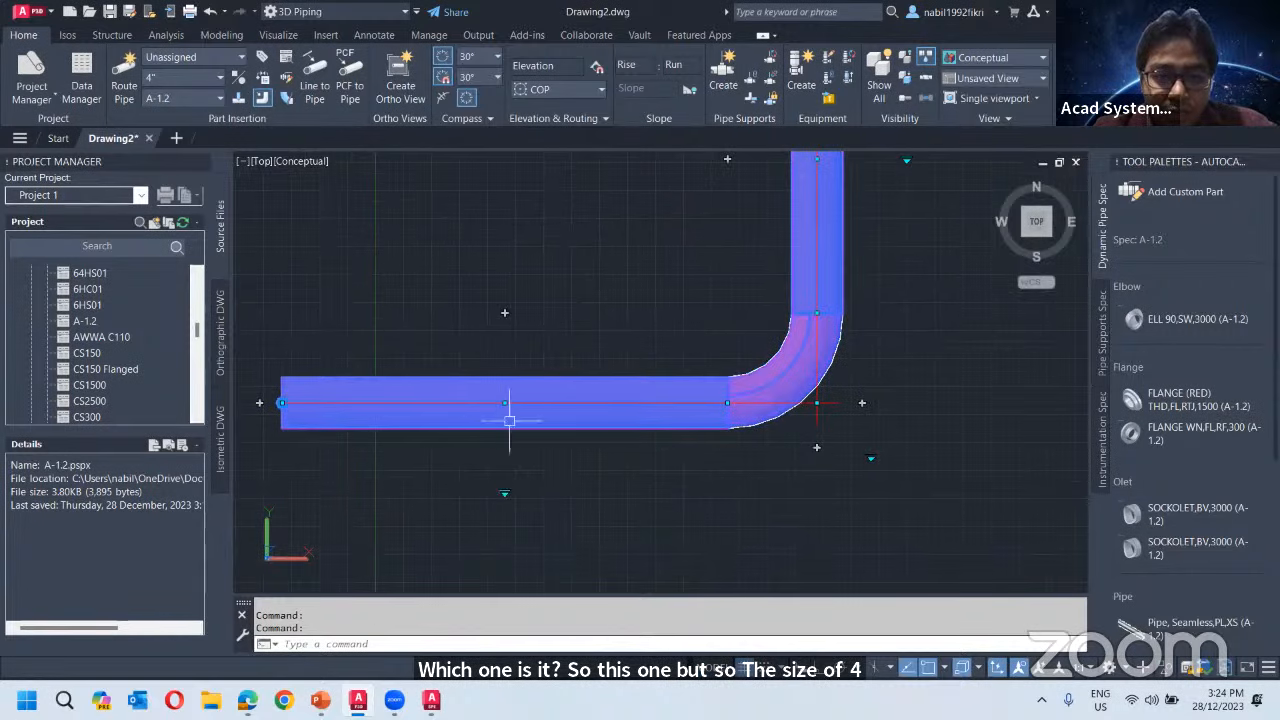
click(504, 312)
middle_drag(460, 427, 462, 303)
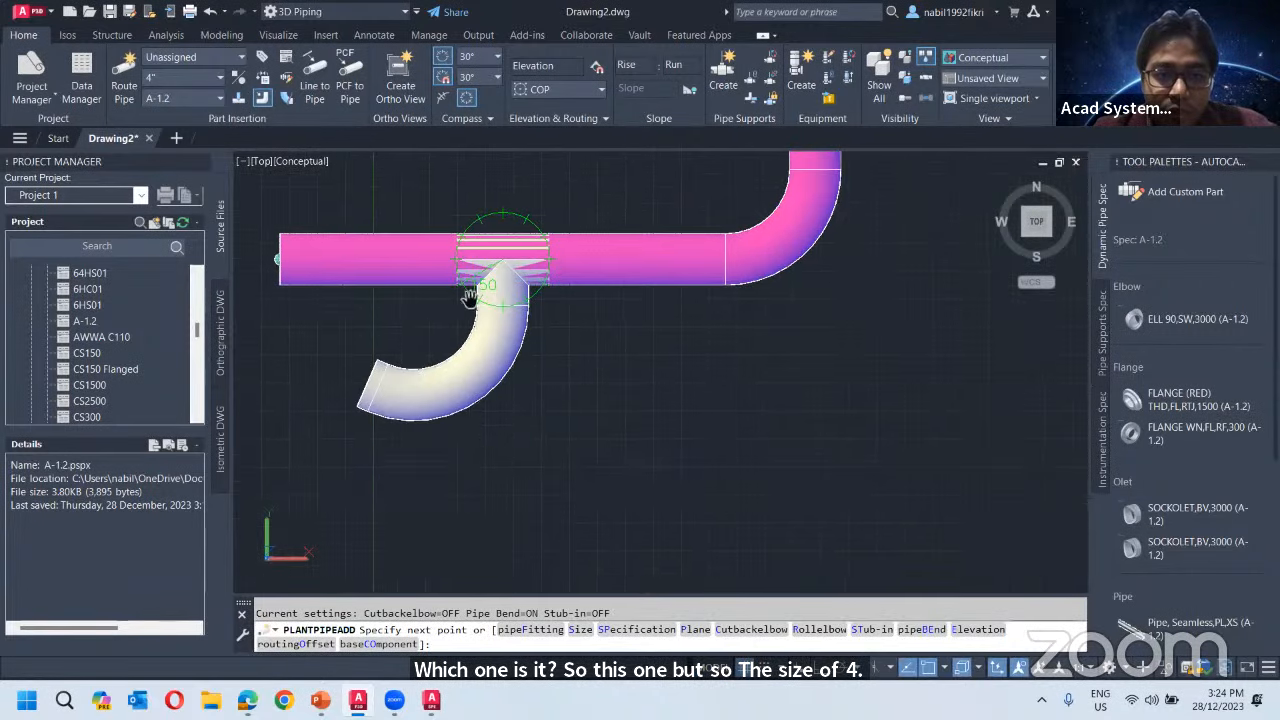
click(502, 528)
key(Escape)
key(Escape)
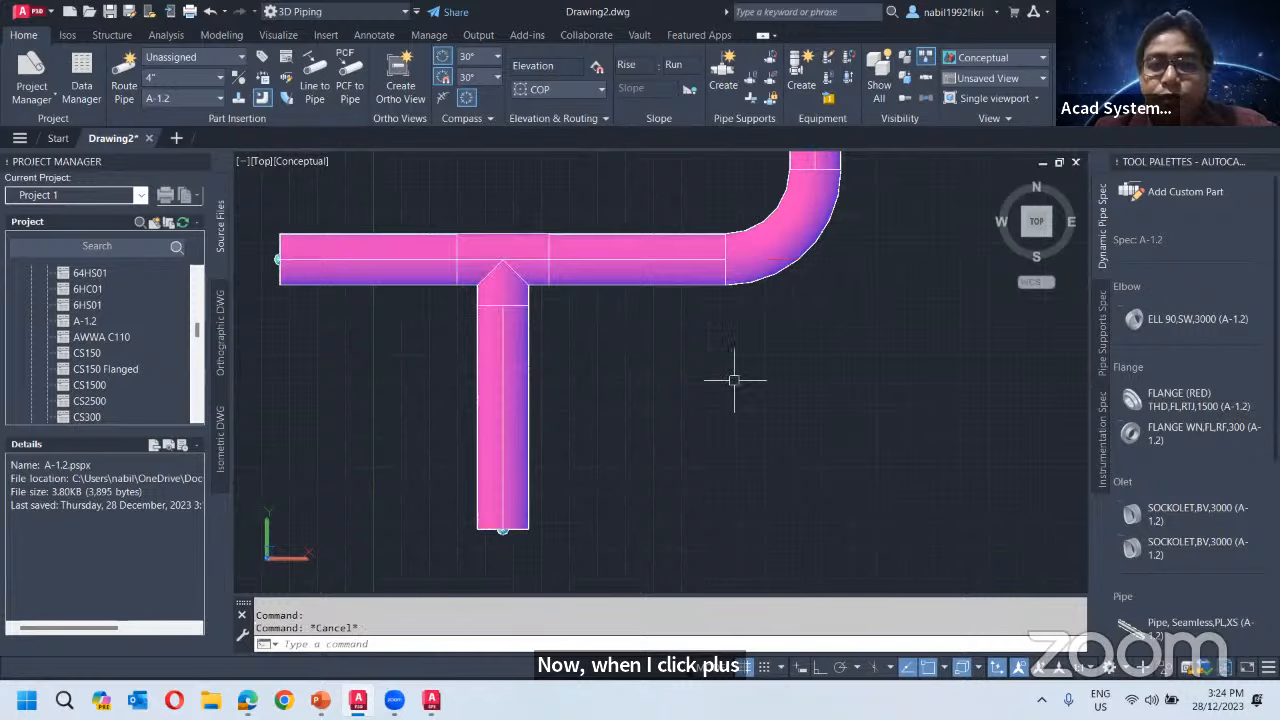
Route a 4" branch to the left from the midpoint of the new vertical pipe.
middle_drag(686, 351, 646, 518)
middle_drag(733, 249, 653, 464)
click(690, 396)
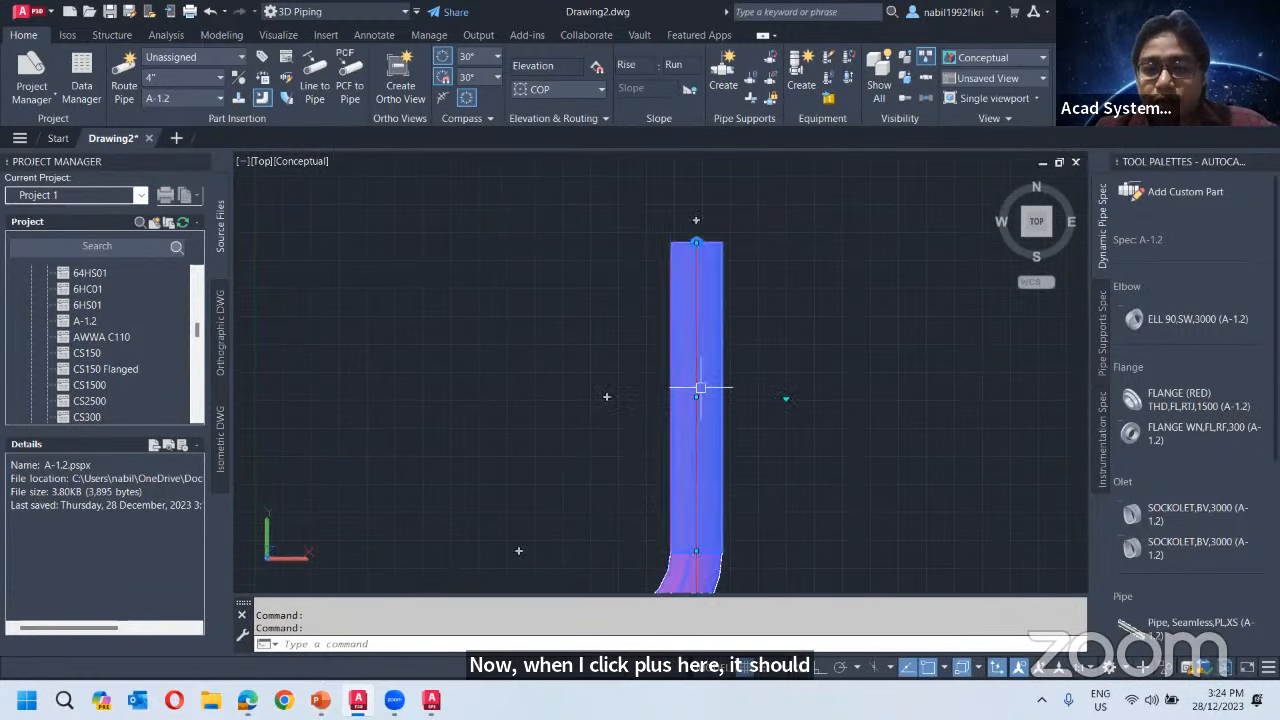
click(606, 396)
click(363, 396)
key(Escape)
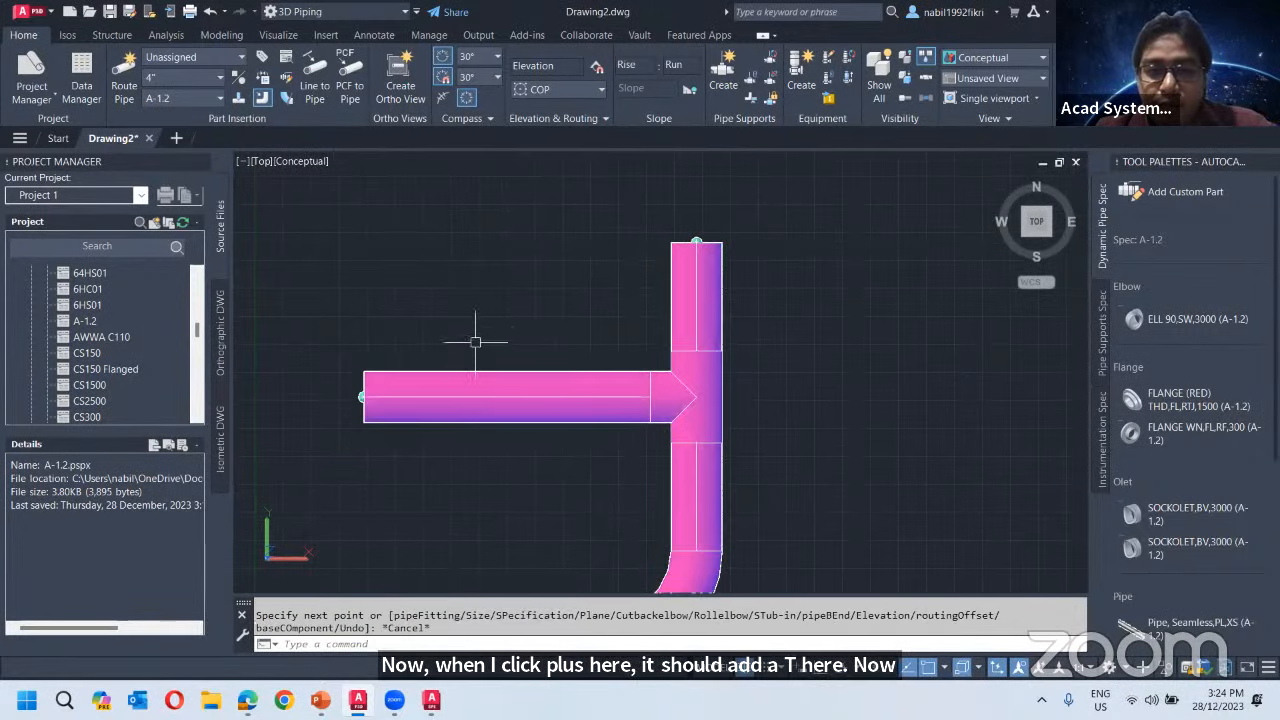
Set the pipe size to 6" and route a vertical pipe down onto the centerline of the horizontal 4" branch.
middle_drag(397, 334, 428, 396)
click(220, 78)
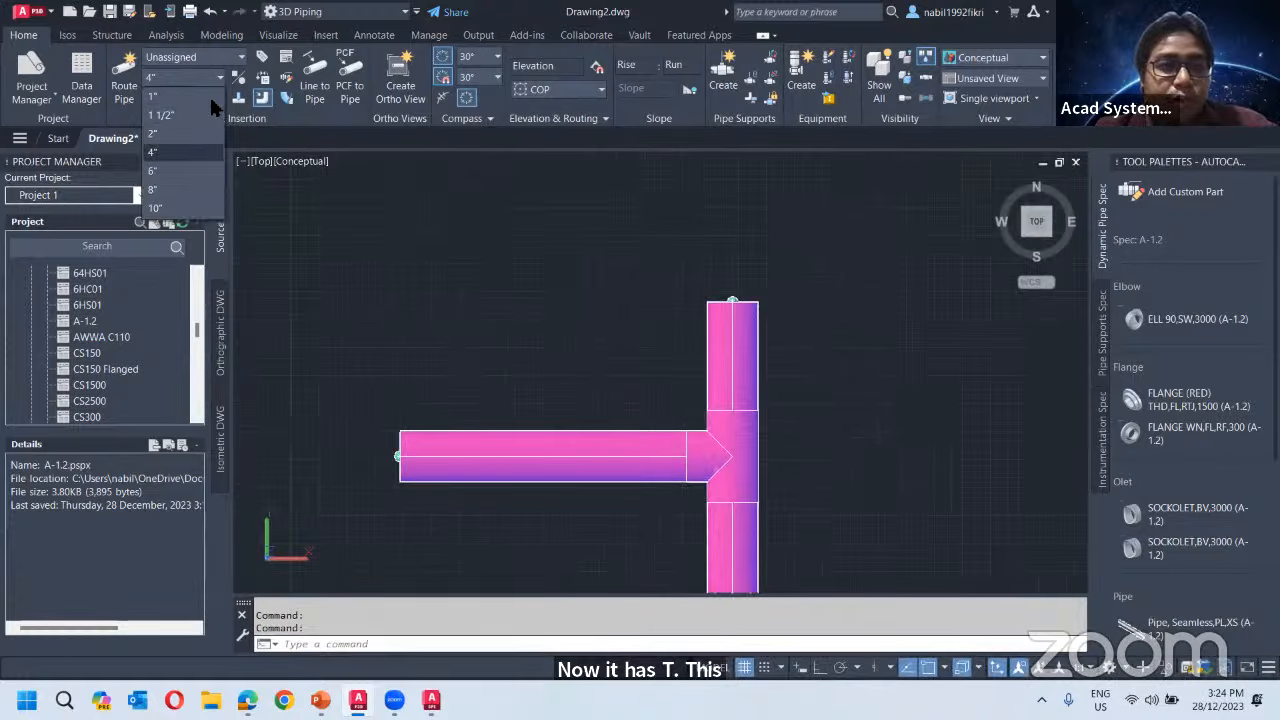
click(191, 167)
click(122, 84)
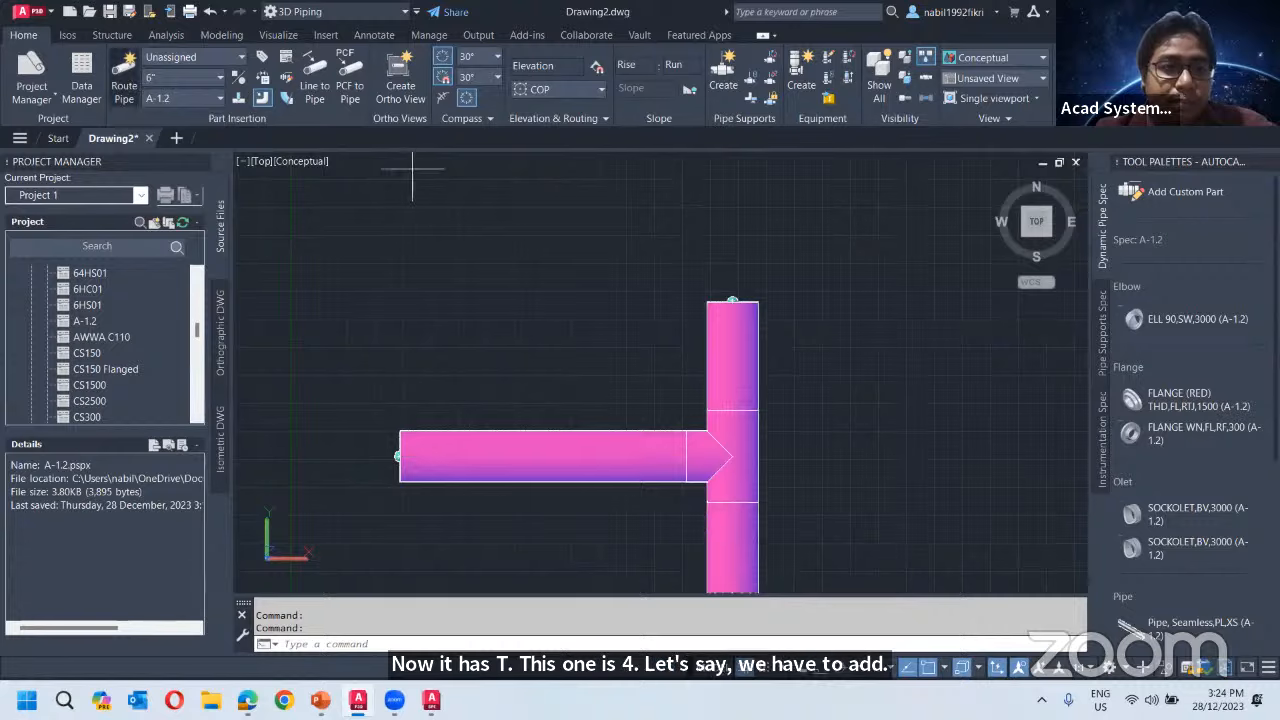
click(533, 205)
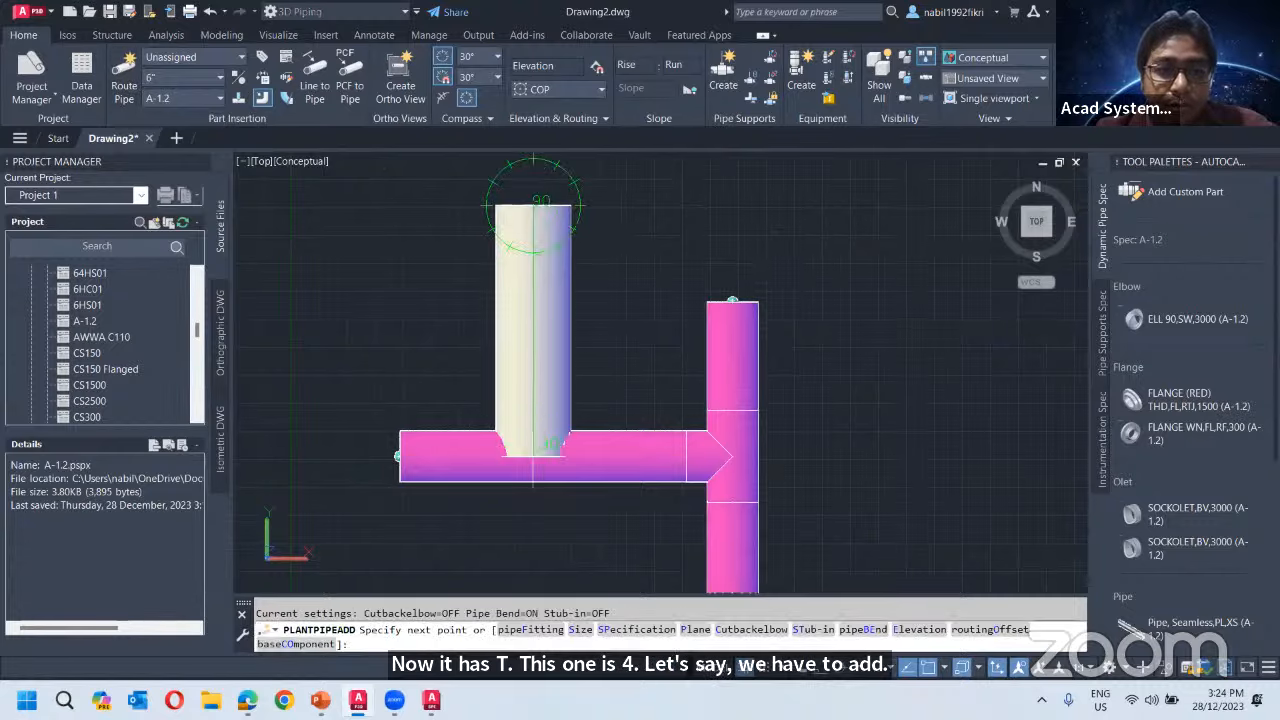
click(533, 456)
key(Escape)
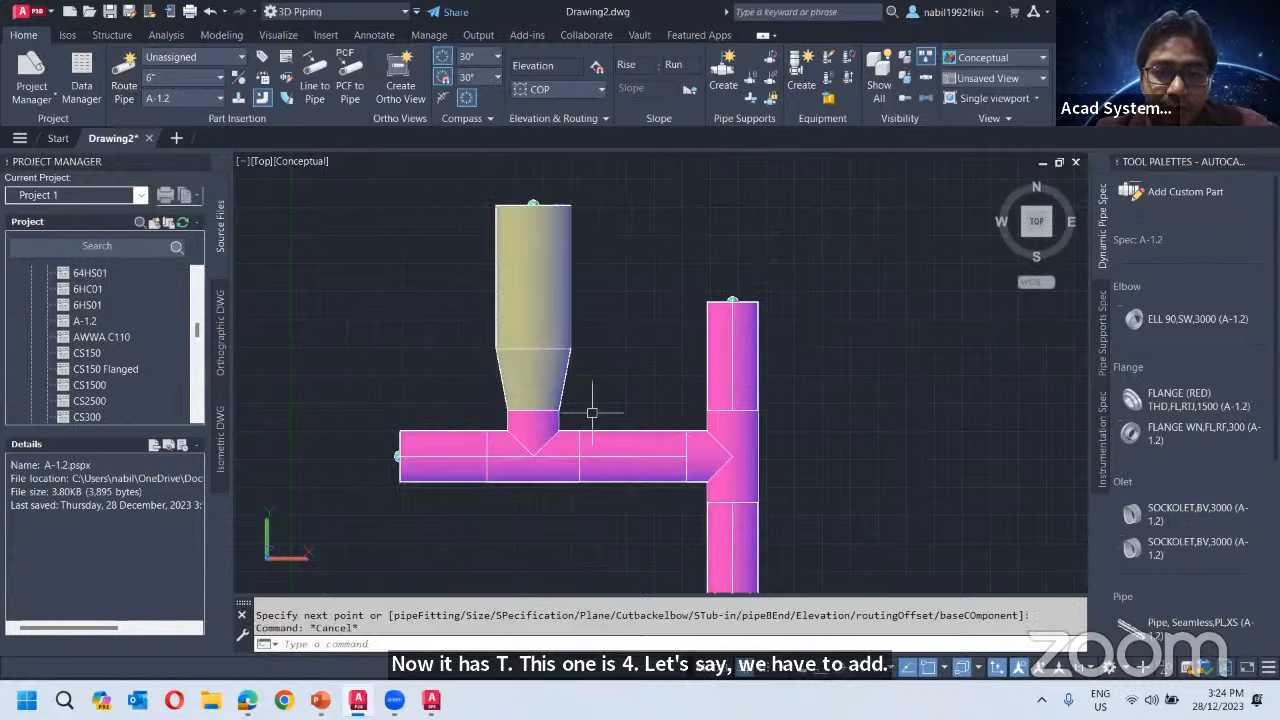
Check the substitution options of the tee under the 6" pipe, and return to the branch table in the Spec Editor.
click(551, 448)
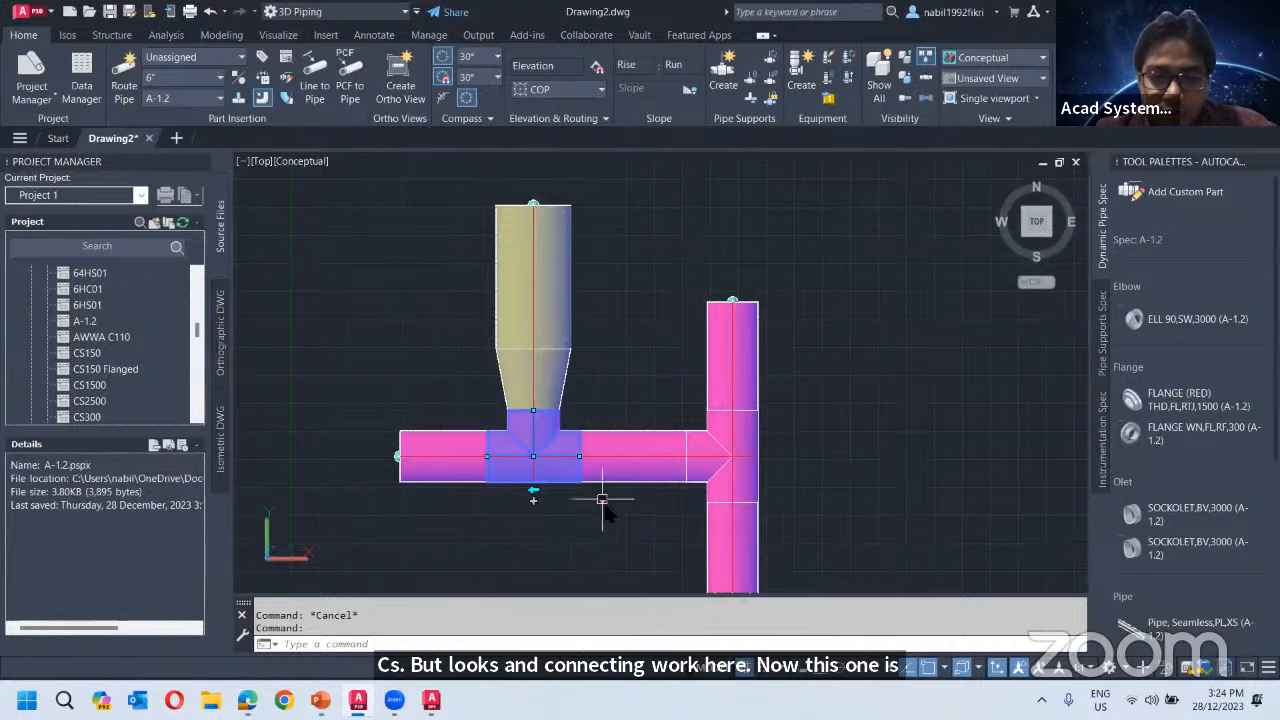
click(603, 500)
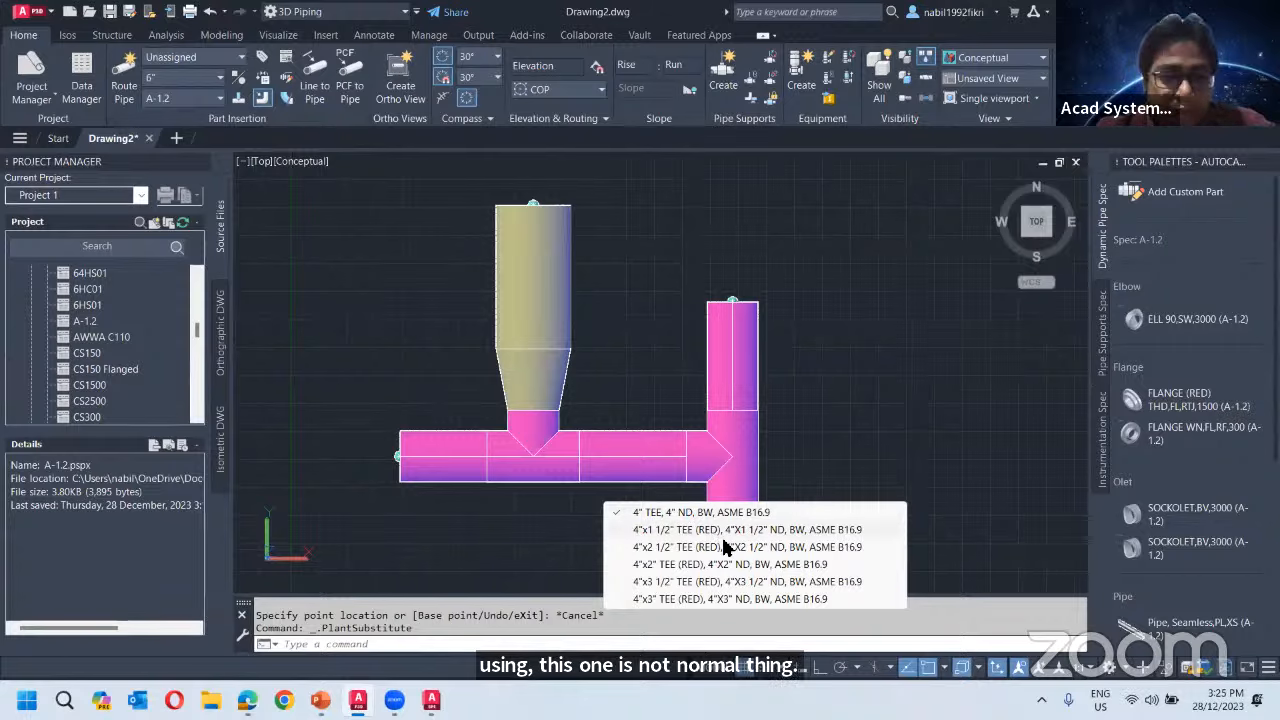
key(Escape)
key(alt+Tab)
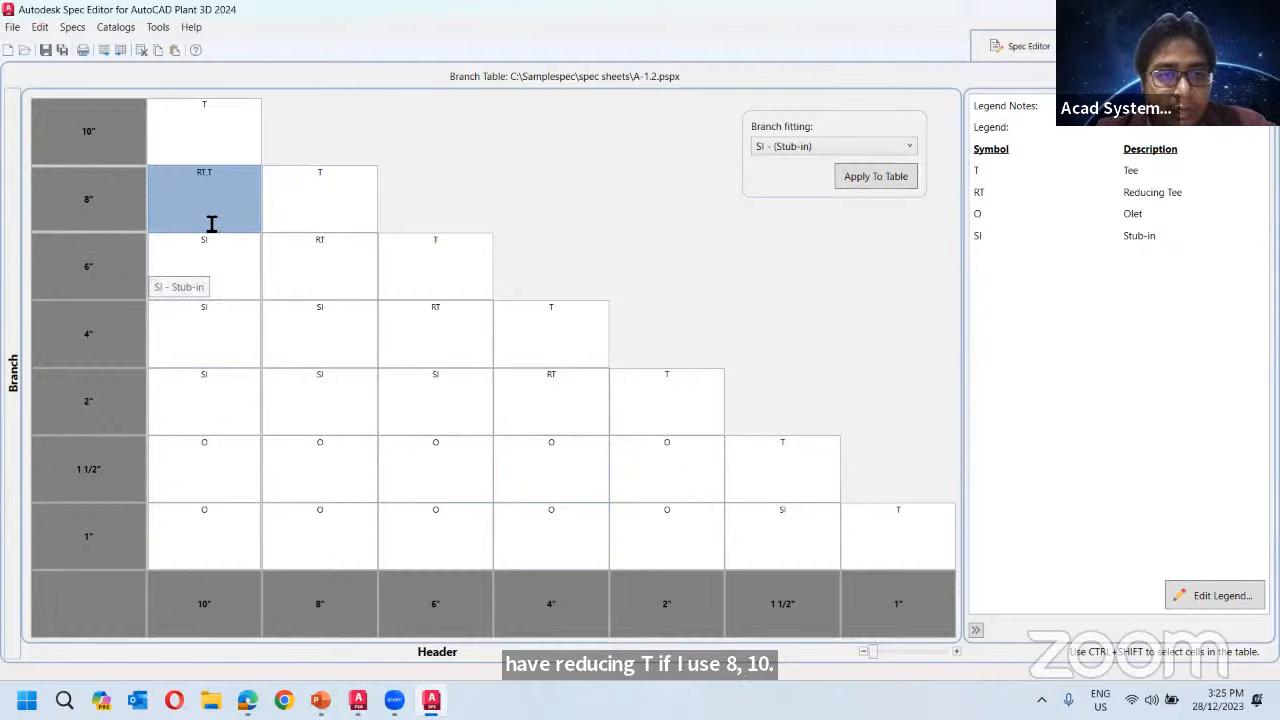
Switch back to the AutoCAD Plant 3D drawing, set the pipe size to 10", and route a horizontal pipe in the empty area.
click(1184, 9)
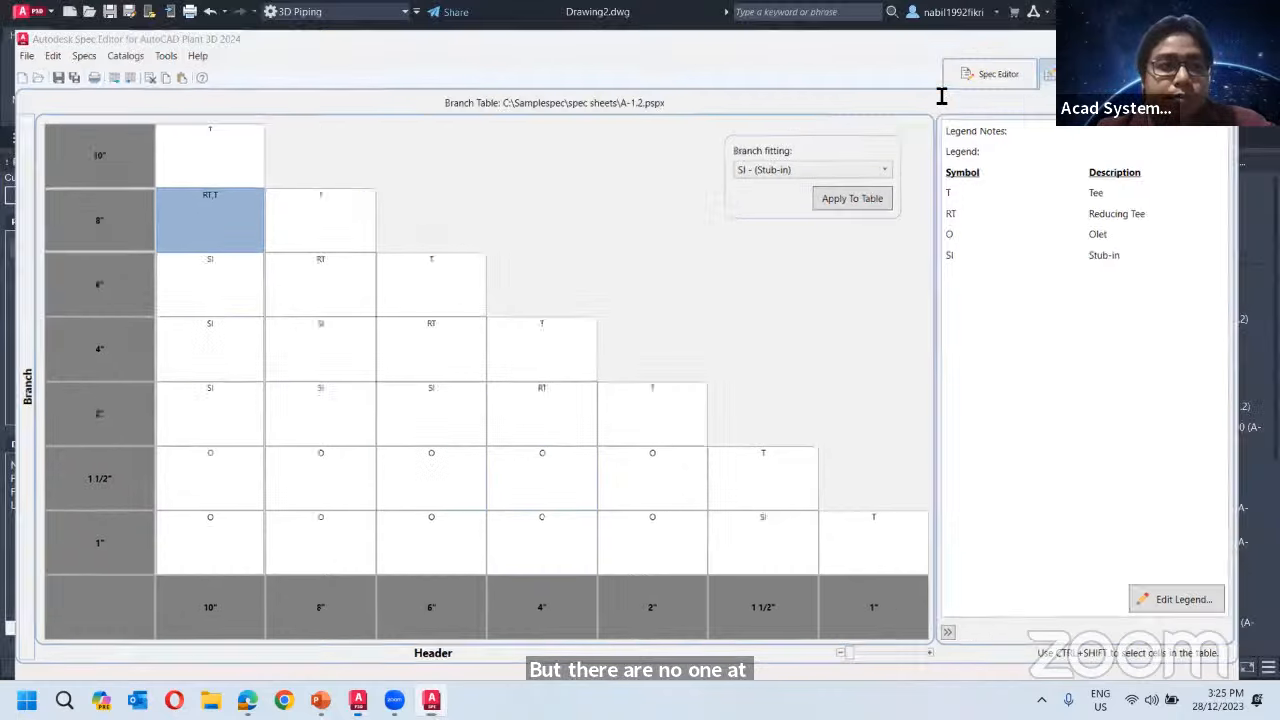
scroll(591, 297, up, 2)
middle_drag(591, 297, 500, 443)
scroll(572, 396, down, 6)
middle_drag(572, 390, 328, 451)
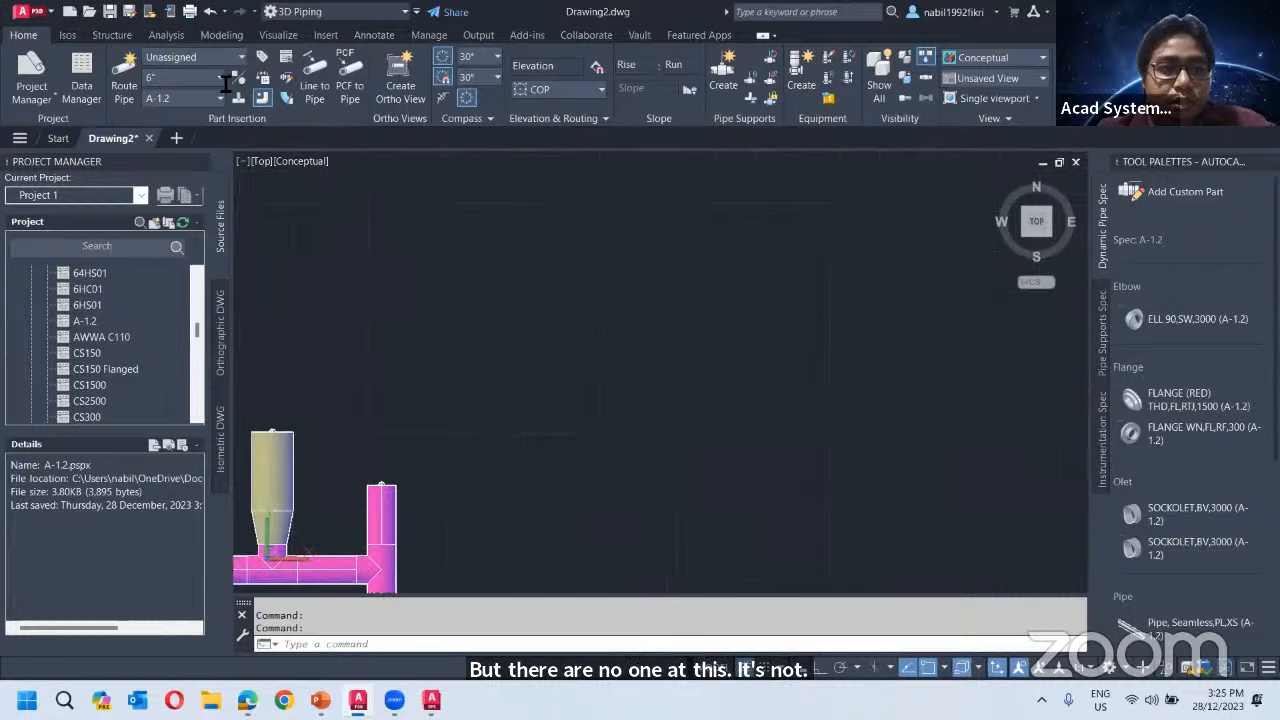
click(220, 78)
click(186, 202)
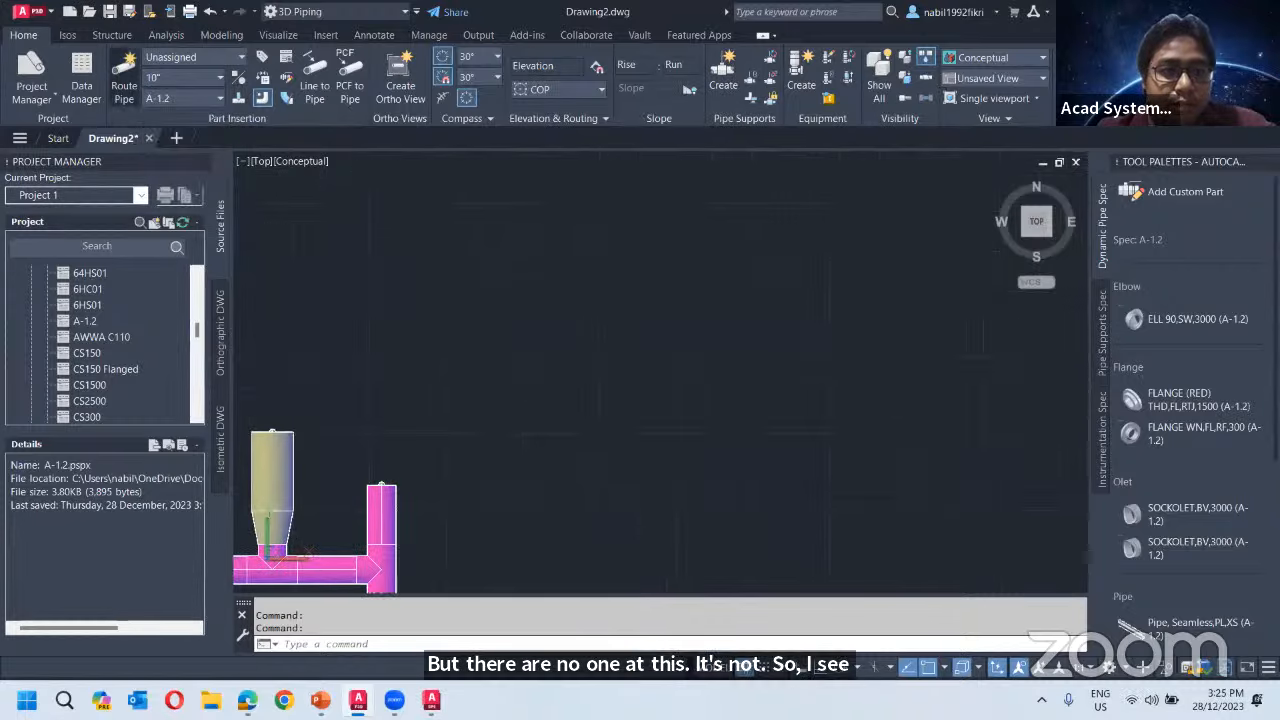
click(124, 78)
click(490, 350)
click(989, 350)
key(Escape)
middle_drag(876, 265, 664, 322)
key(Escape)
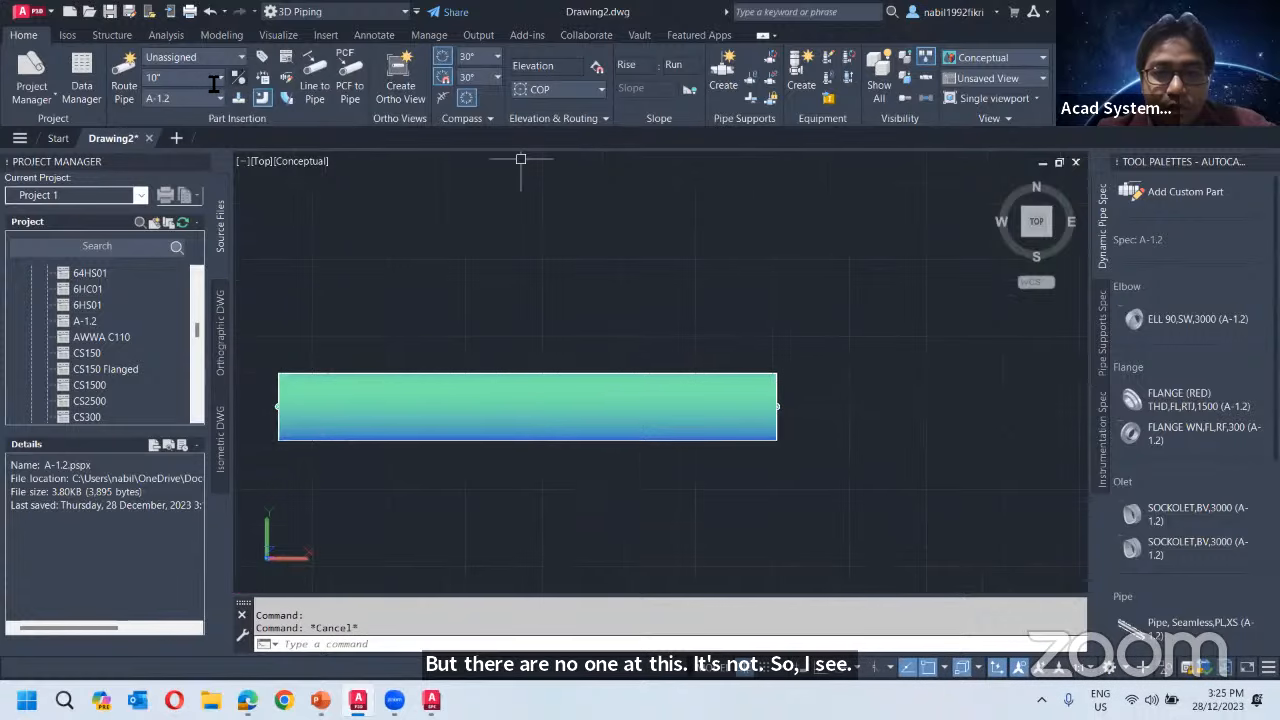
Set the pipe size to 8" and route a branch upward from the middle of the horizontal 10" pipe.
click(220, 78)
click(188, 186)
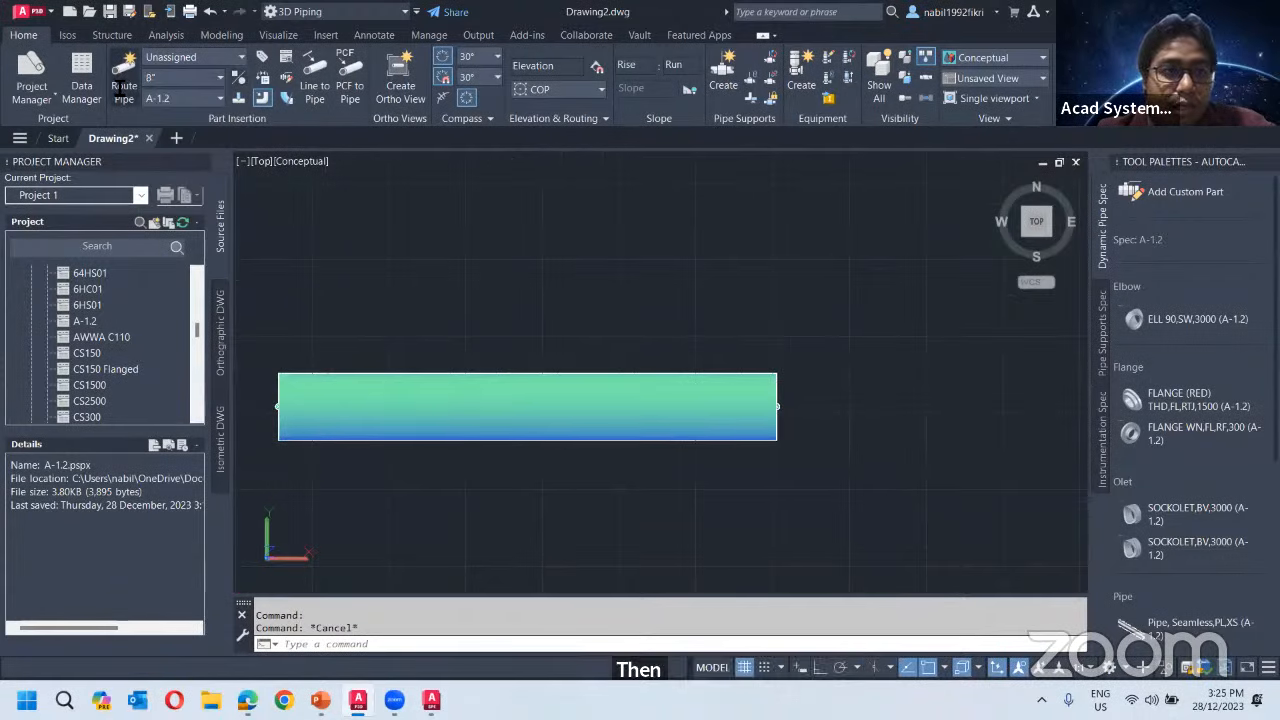
click(124, 78)
middle_drag(503, 272, 507, 349)
click(510, 485)
middle_drag(512, 171, 524, 252)
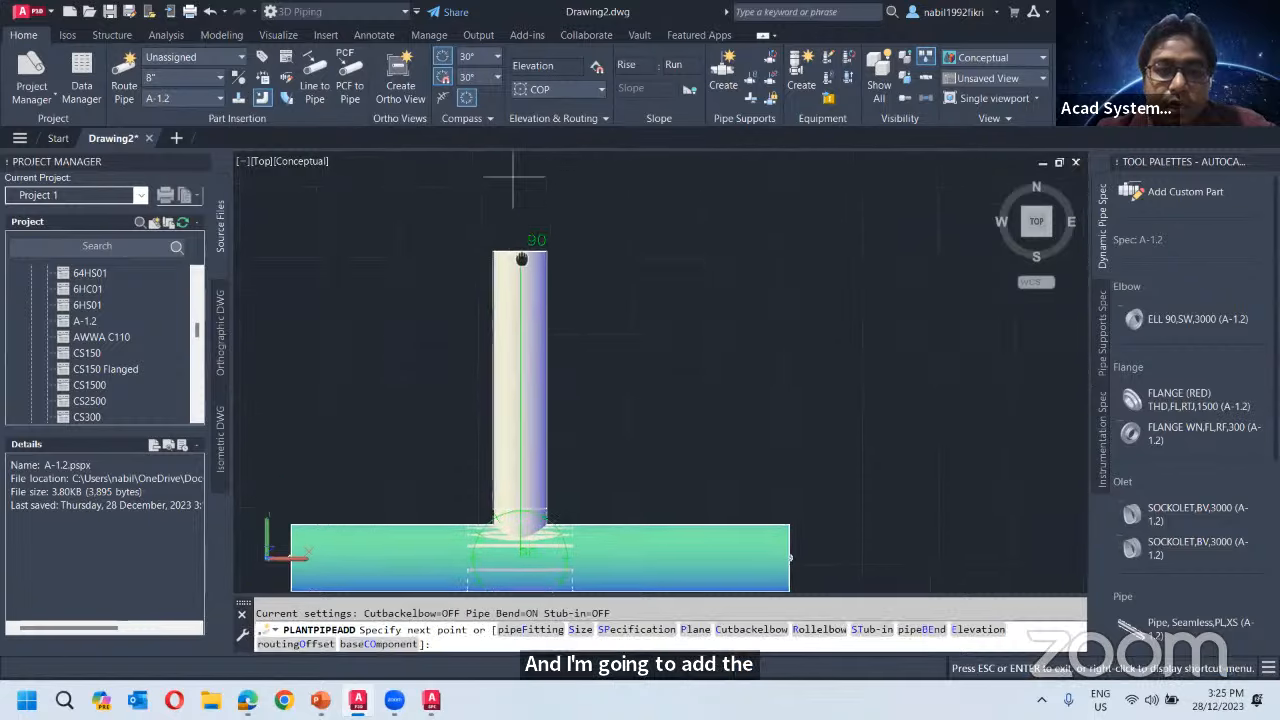
click(522, 245)
click(773, 259)
key(Escape)
middle_drag(731, 460, 748, 264)
Substitute the reducing tee on the 10" pipe with the 10" TEE, 10" ND, BW, ASME B16.9.
click(549, 357)
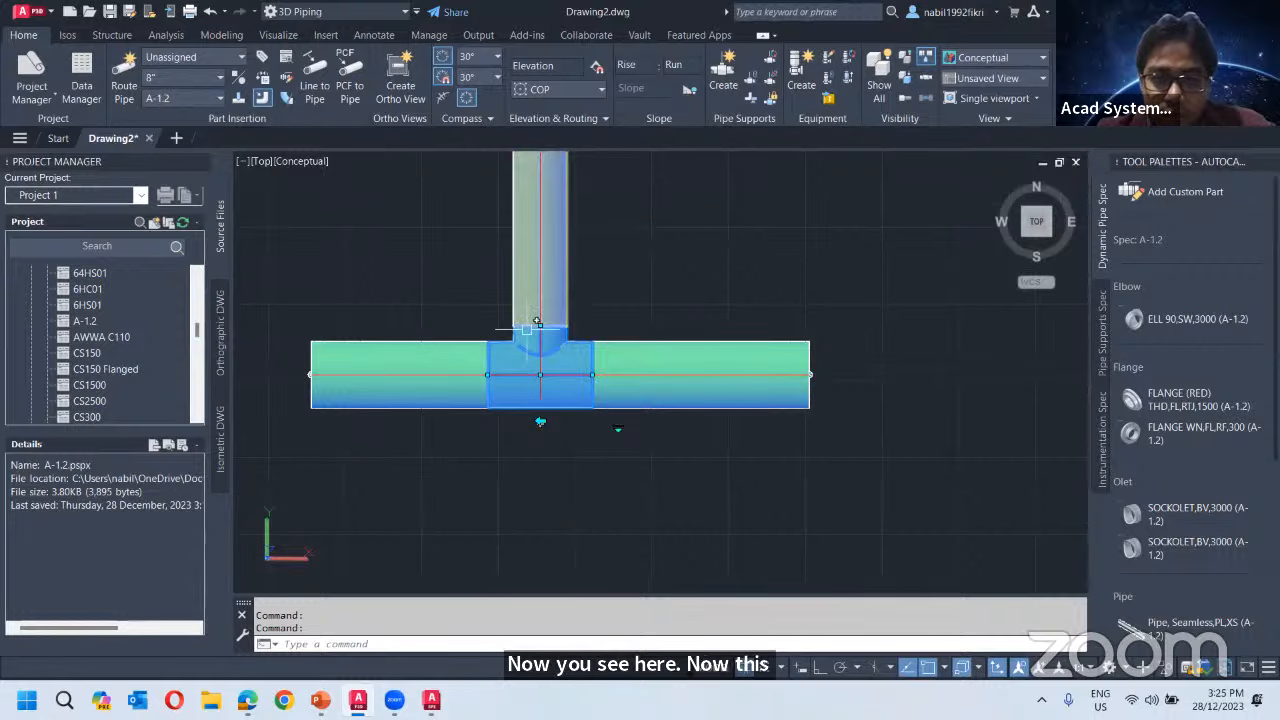
scroll(533, 340, up, 2)
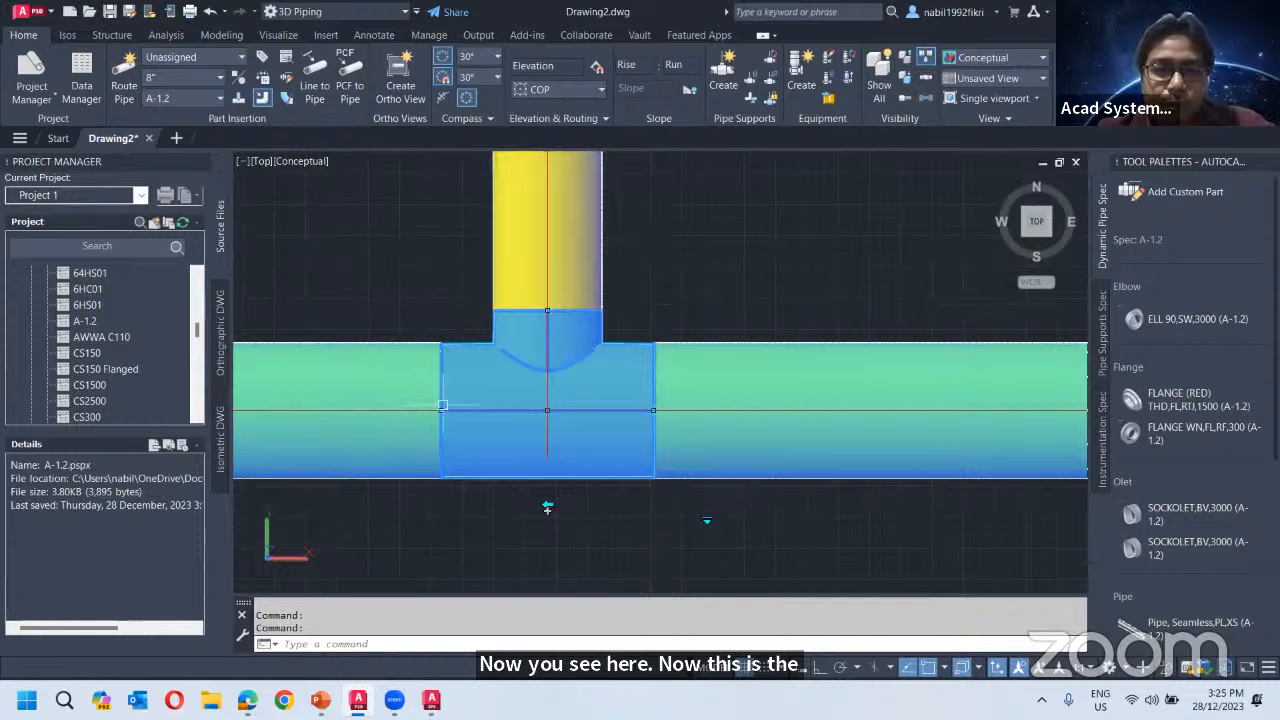
click(708, 523)
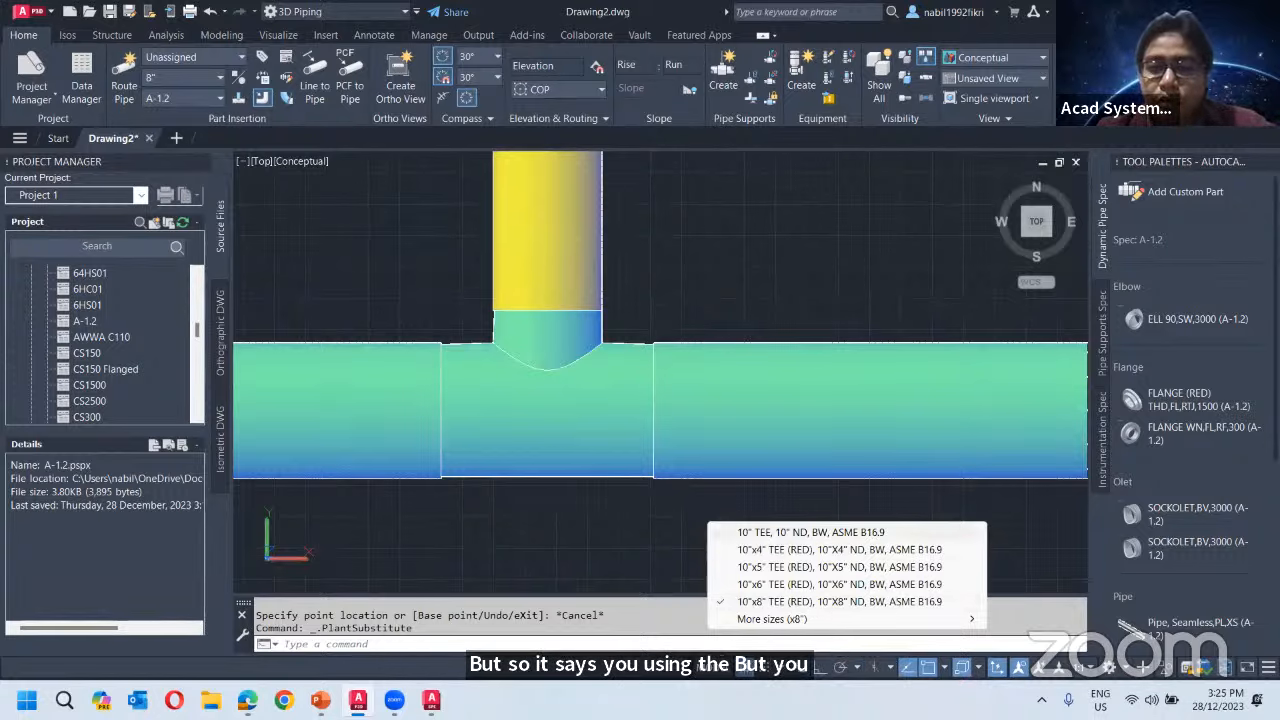
click(766, 533)
Substitute the tee with the 10"x4" TEE (RED), BW, ASME B16.9, and inspect the reducer on its branch.
click(638, 402)
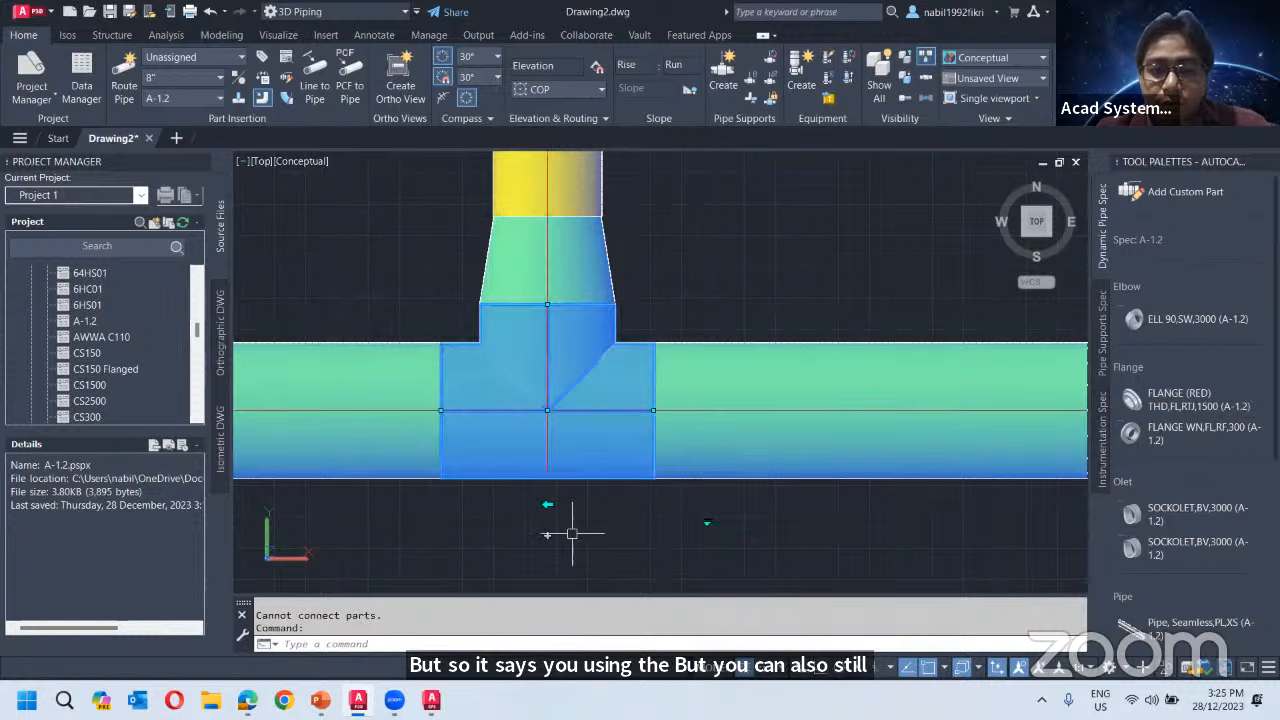
click(710, 526)
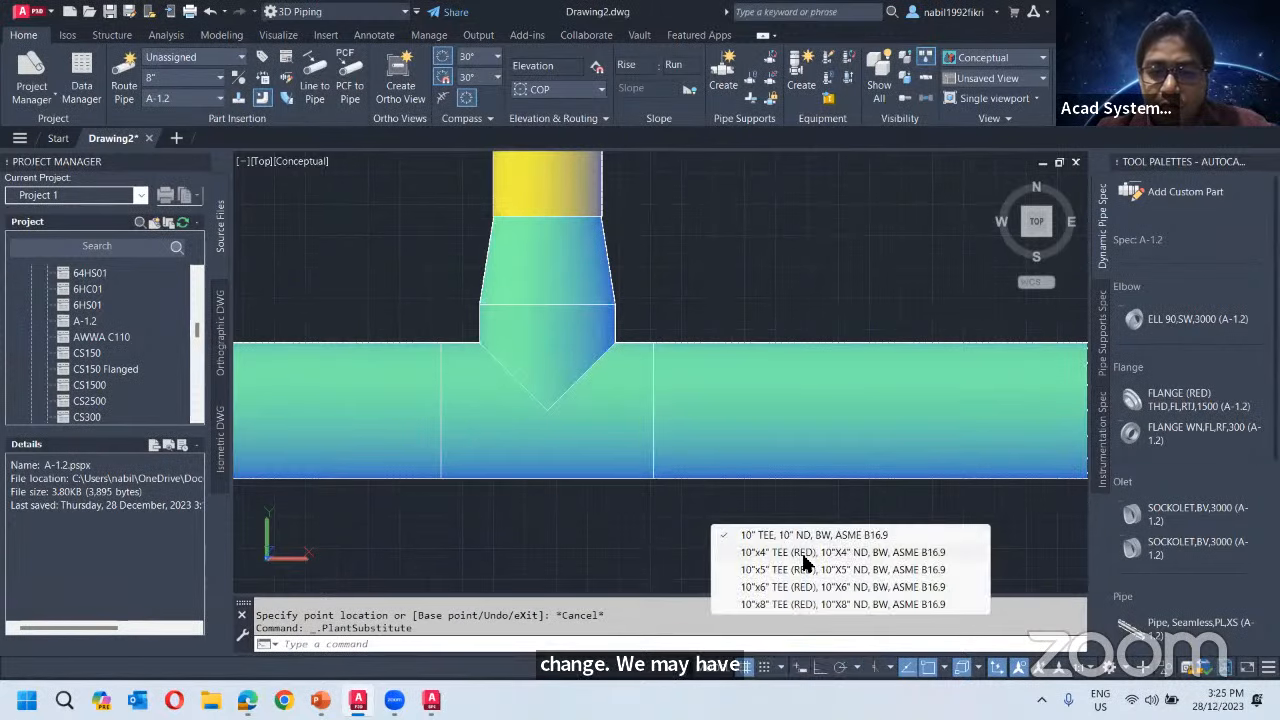
click(897, 551)
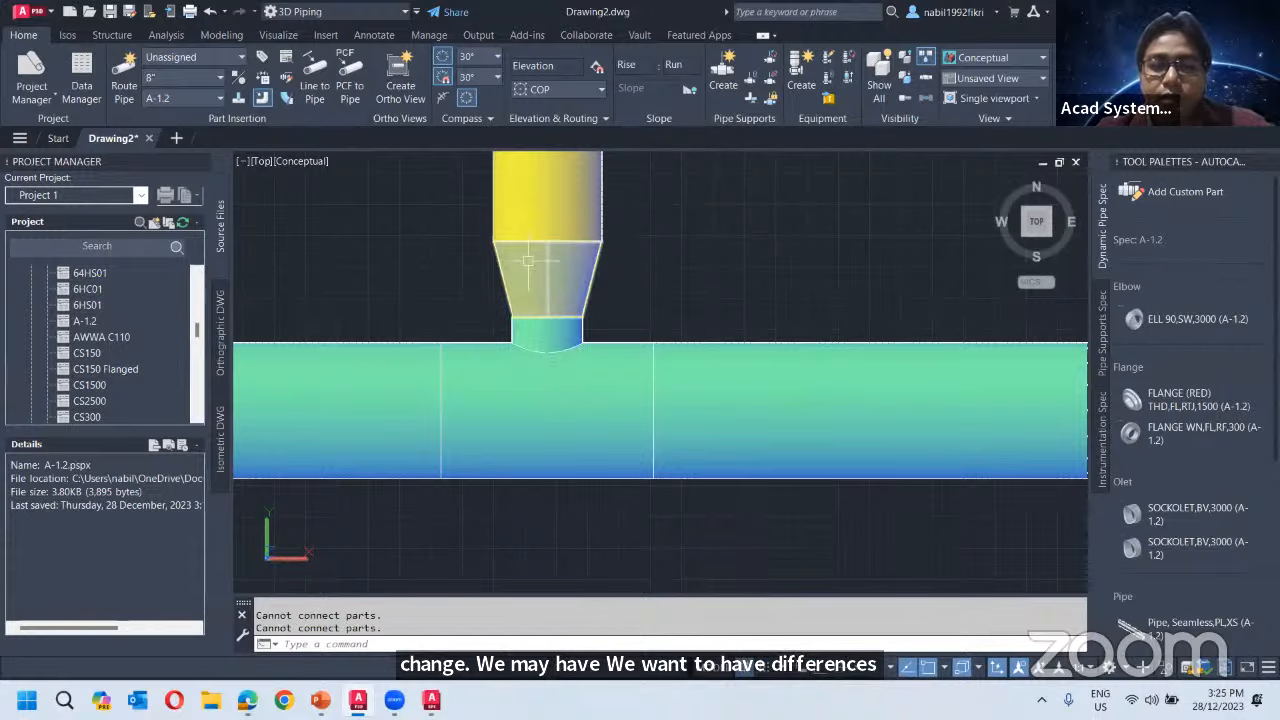
scroll(608, 290, up, 2)
scroll(604, 278, down, 1)
click(600, 268)
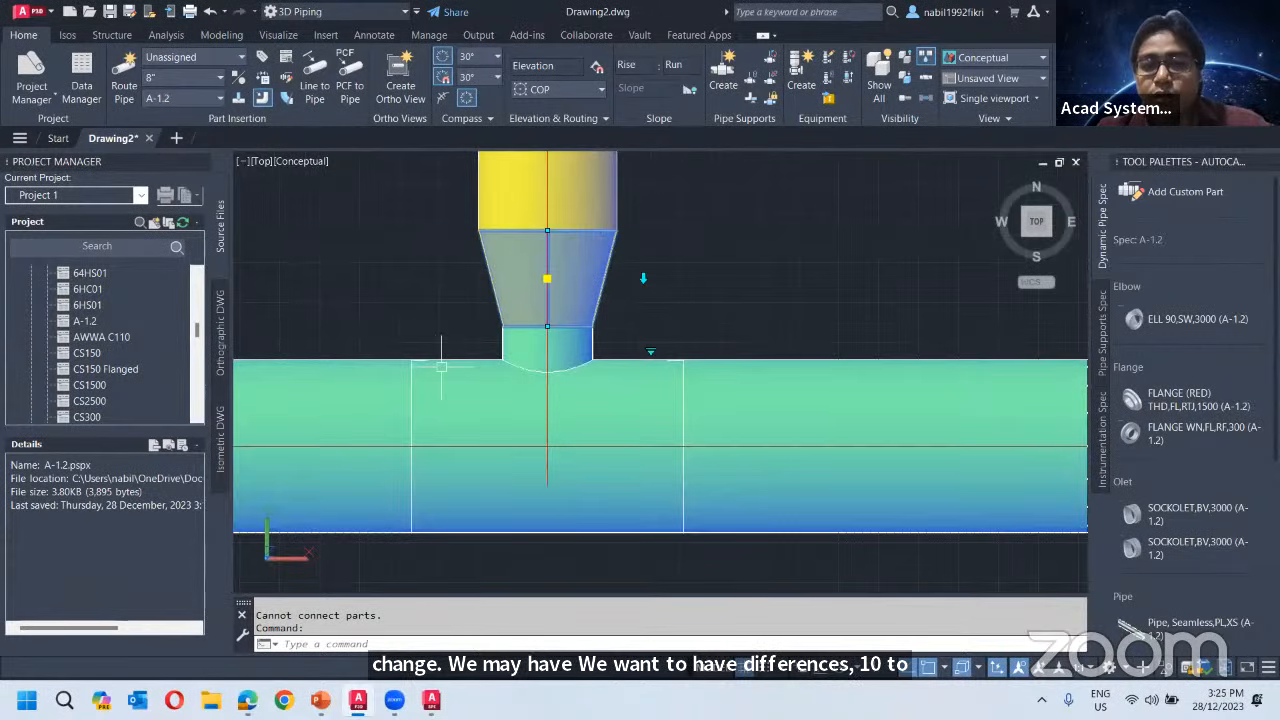
middle_drag(640, 282, 625, 309)
scroll(775, 294, down, 8)
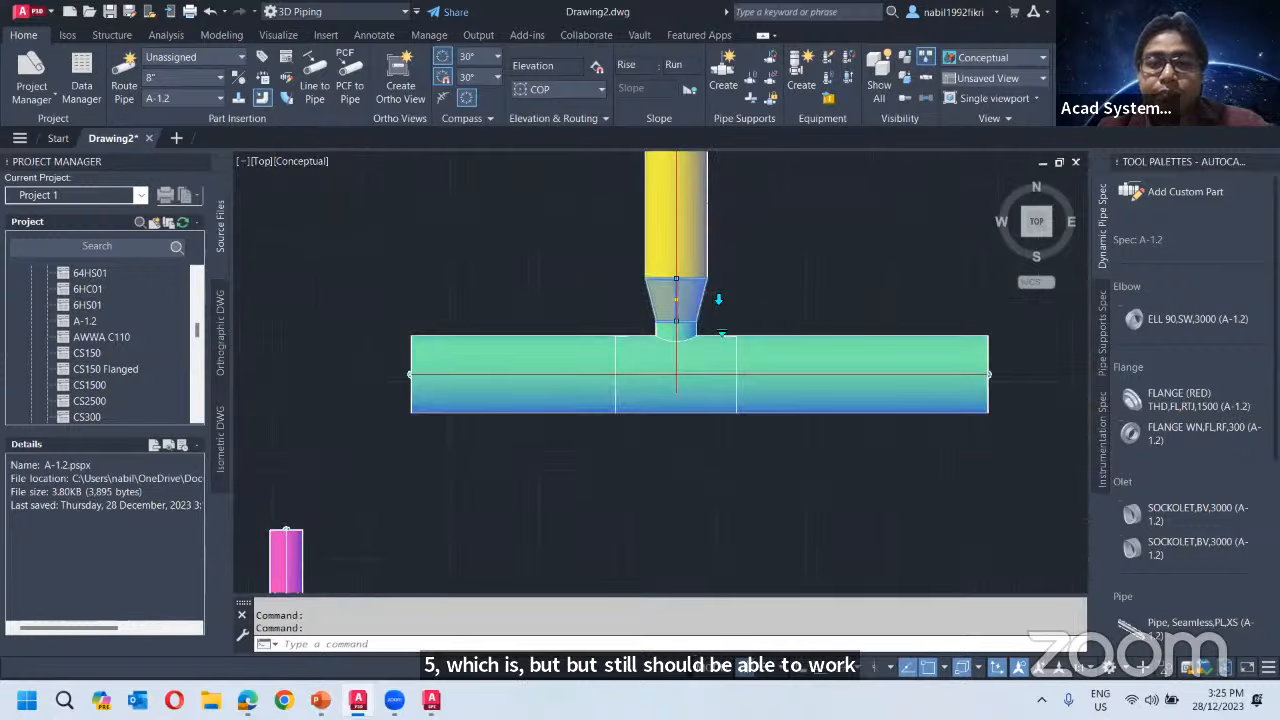
key(Escape)
Switch to the Spec Editor and open its catalog editor.
scroll(688, 368, up, 3)
mouse_move(940, 298)
middle_down()
mouse_move(688, 368)
mouse_move(731, 337)
mouse_move(788, 337)
middle_up()
scroll(620, 360, down, 8)
click(431, 700)
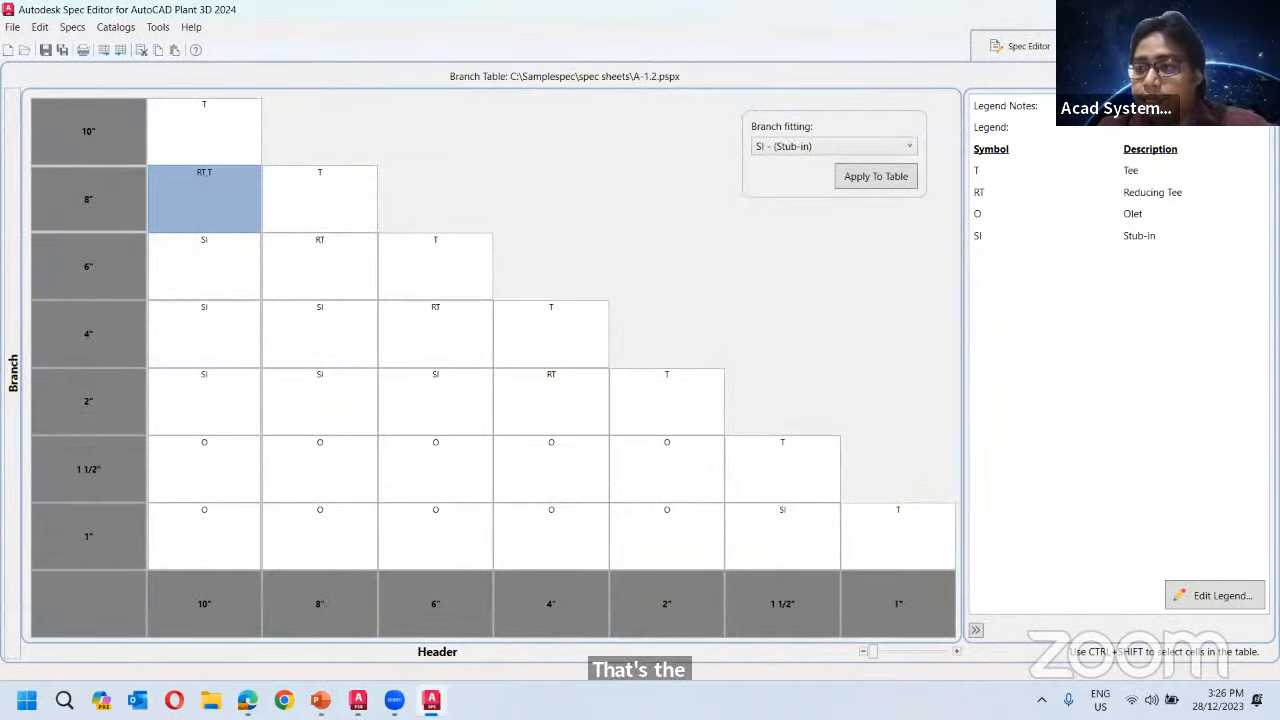
click(1224, 46)
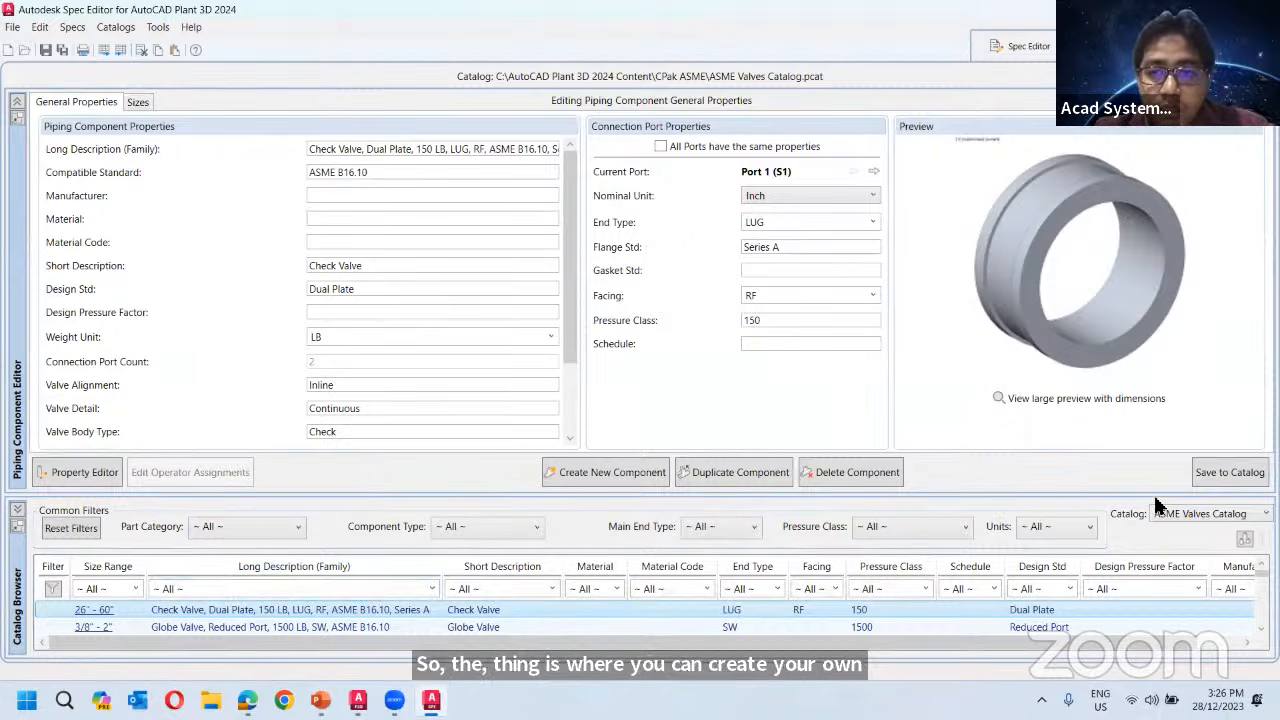
Compare the catalog choices of the spec and catalog editors, and load the ASME Pipes and Fittings Catalog in the catalog editor.
click(1183, 514)
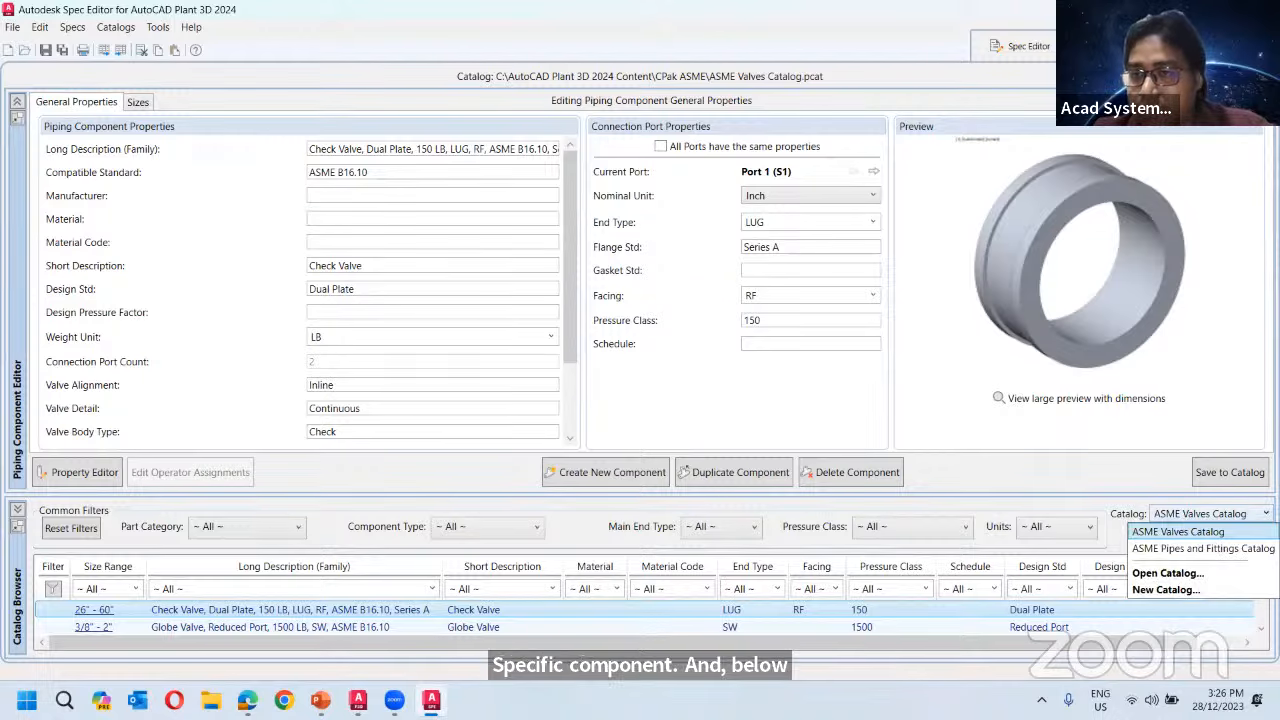
click(1057, 47)
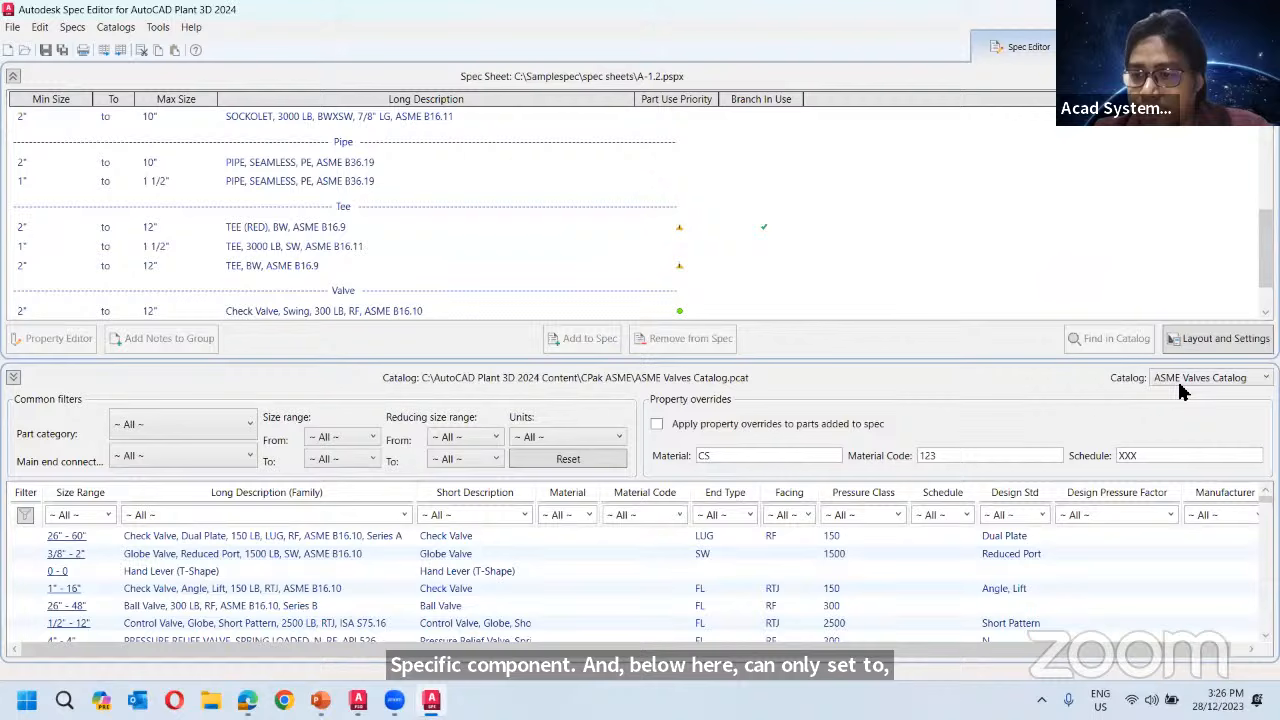
click(1205, 378)
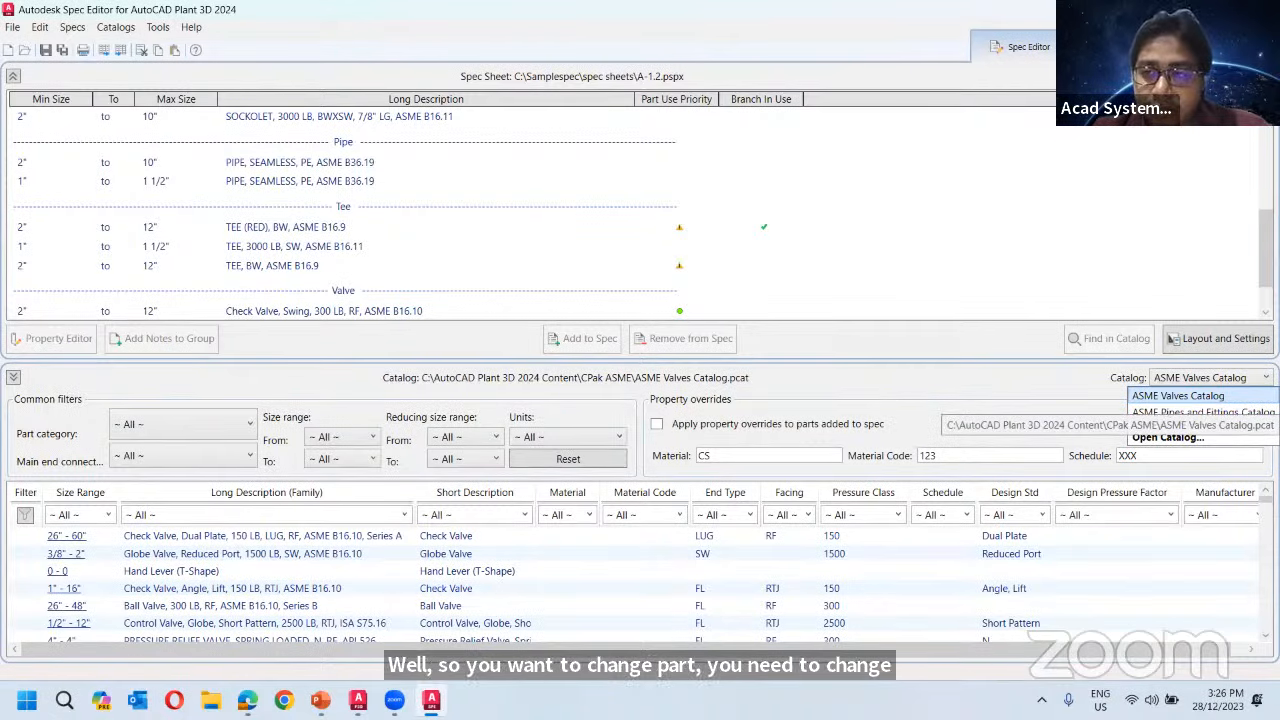
click(1112, 47)
click(1177, 512)
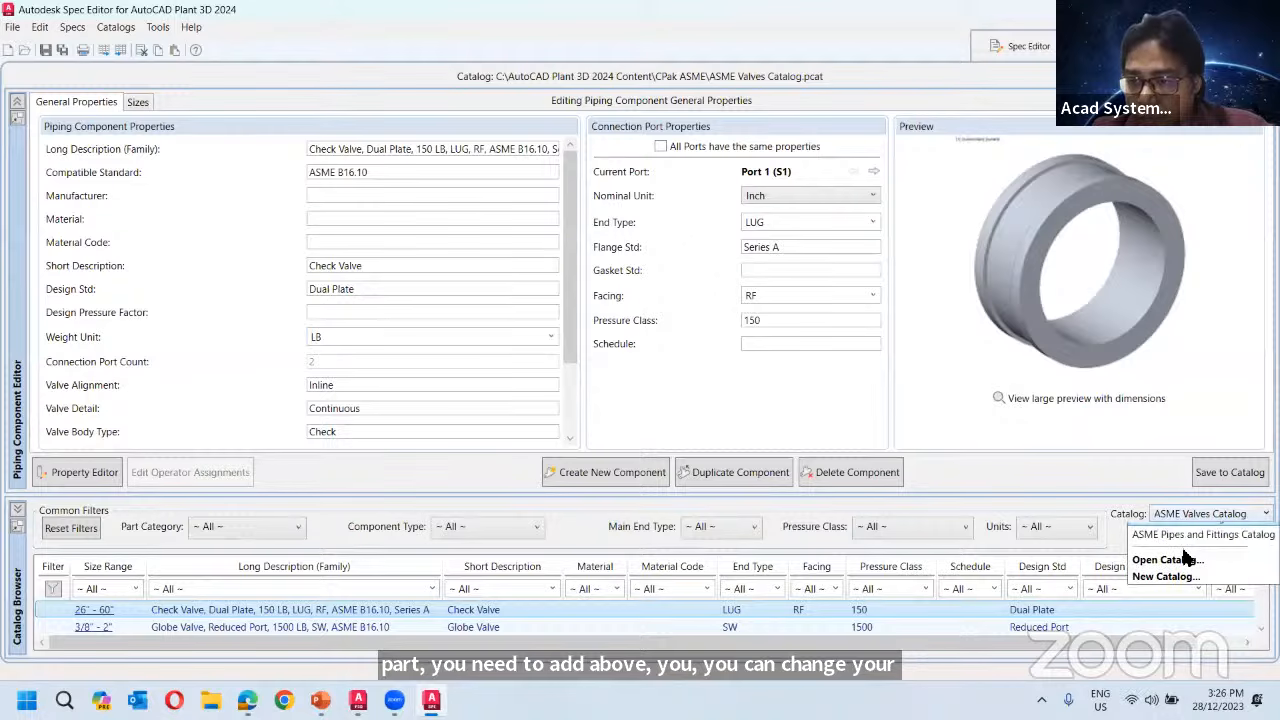
click(1195, 534)
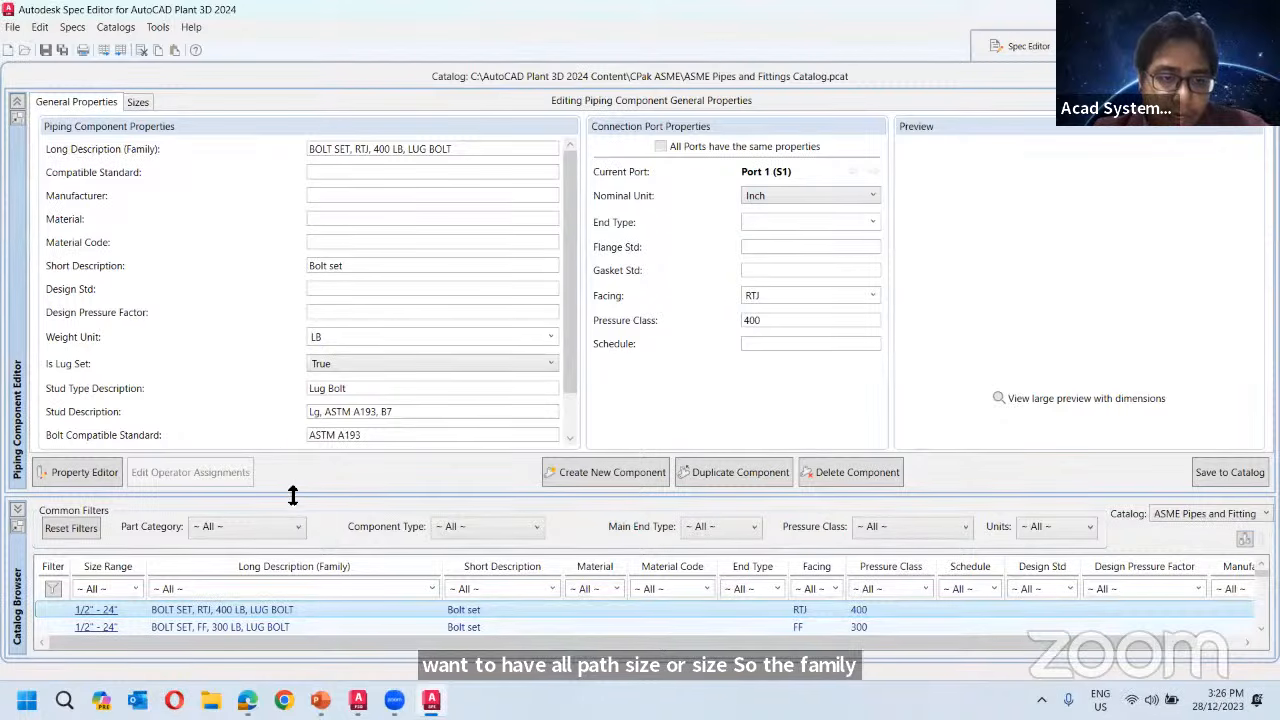
Enlarge the catalog browser, review the individual sizes of the base elbow, and return to the family list.
drag(292, 452, 285, 359)
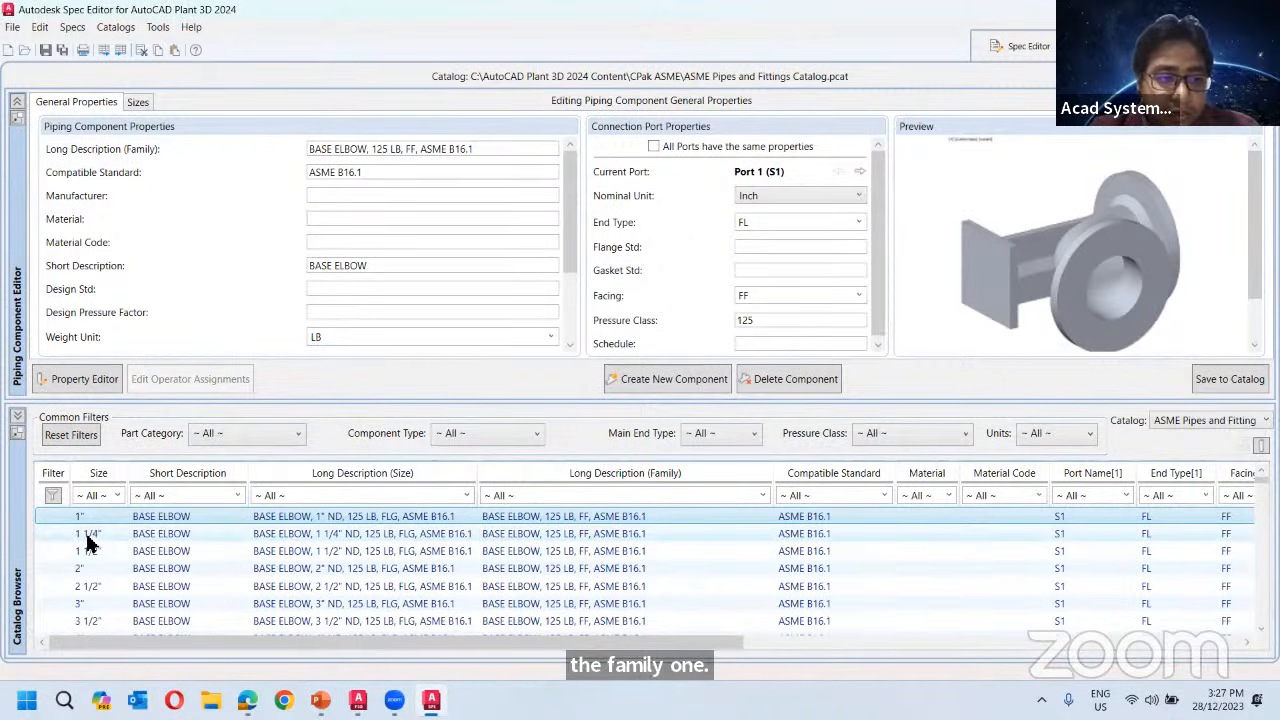
scroll(88, 538, down, 2)
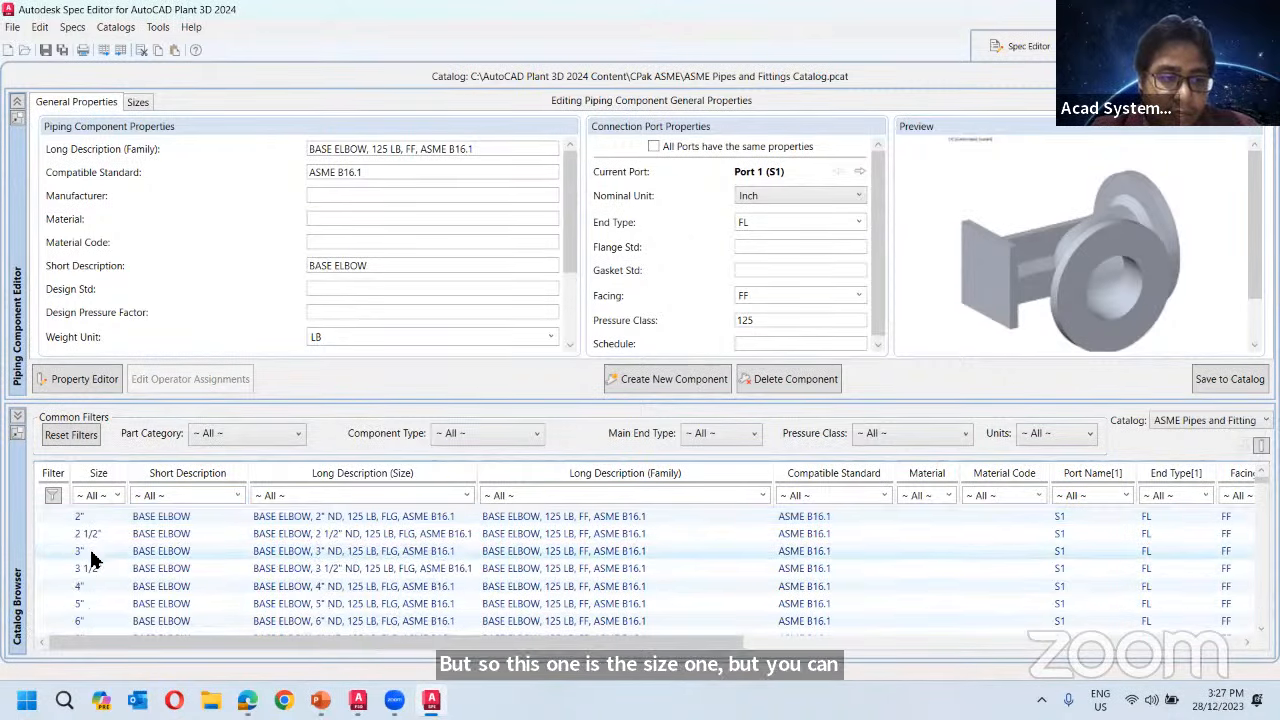
scroll(277, 571, down, 5)
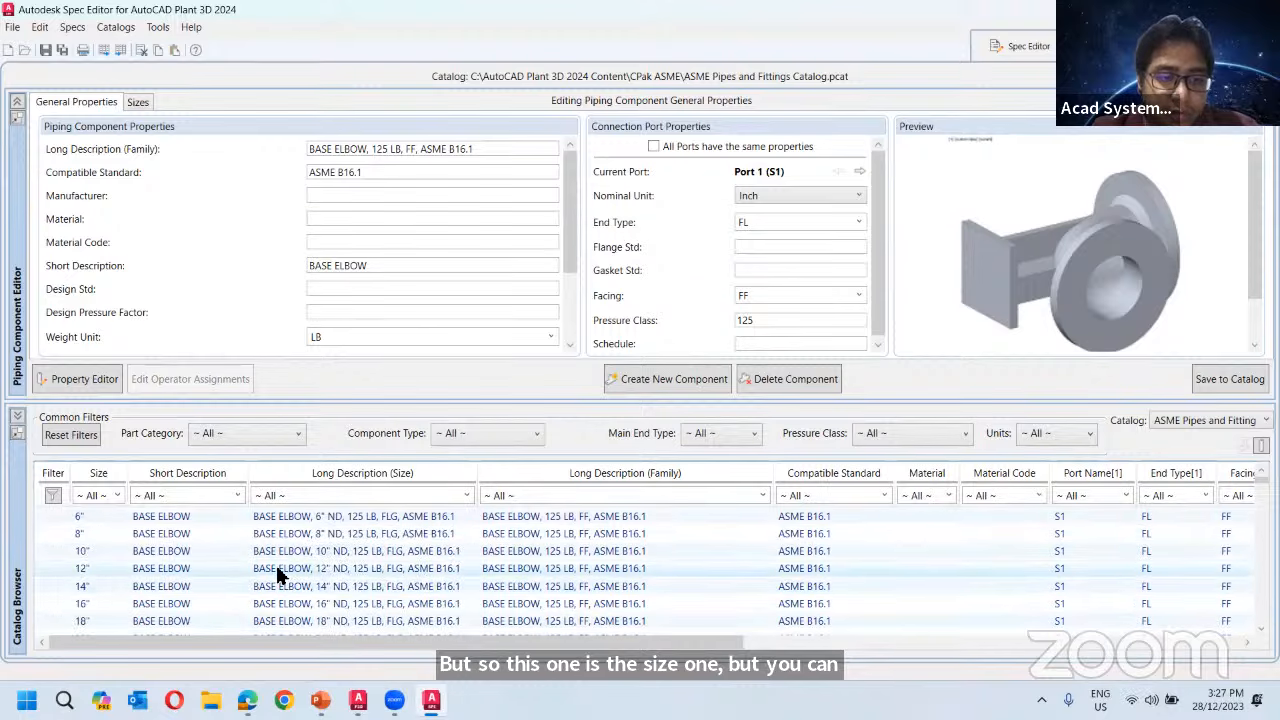
scroll(549, 556, up, 7)
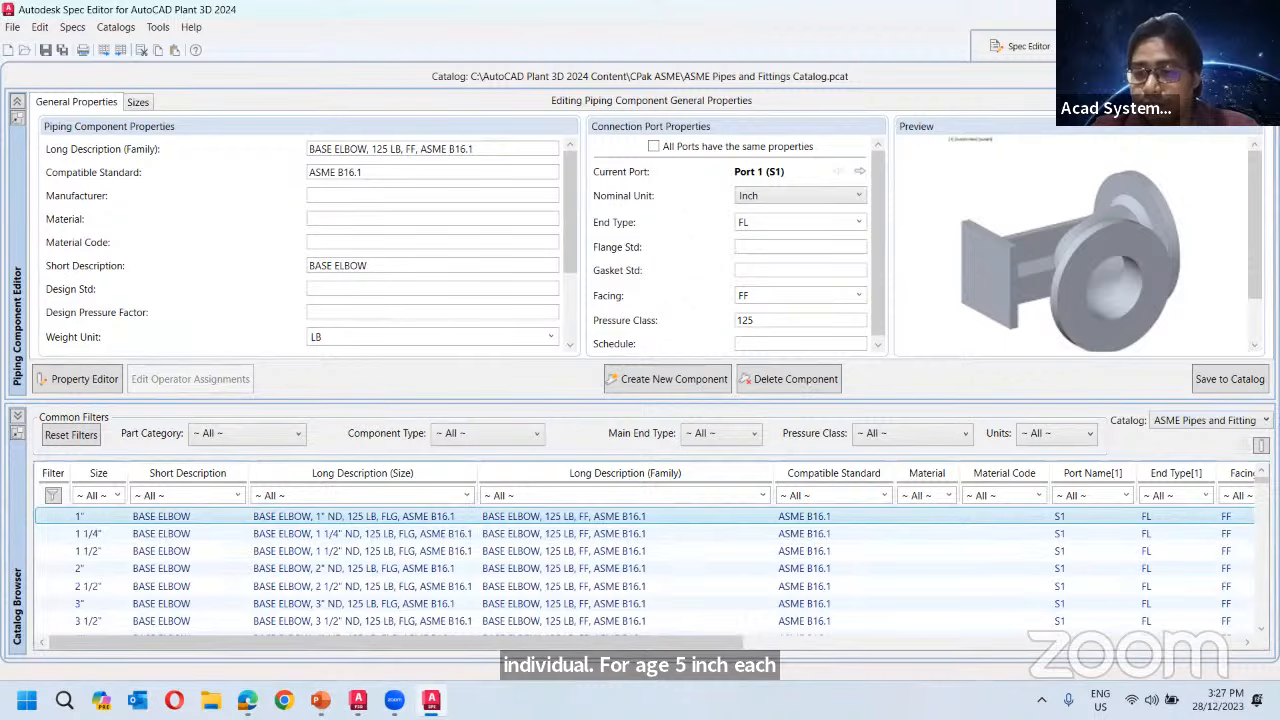
click(1244, 446)
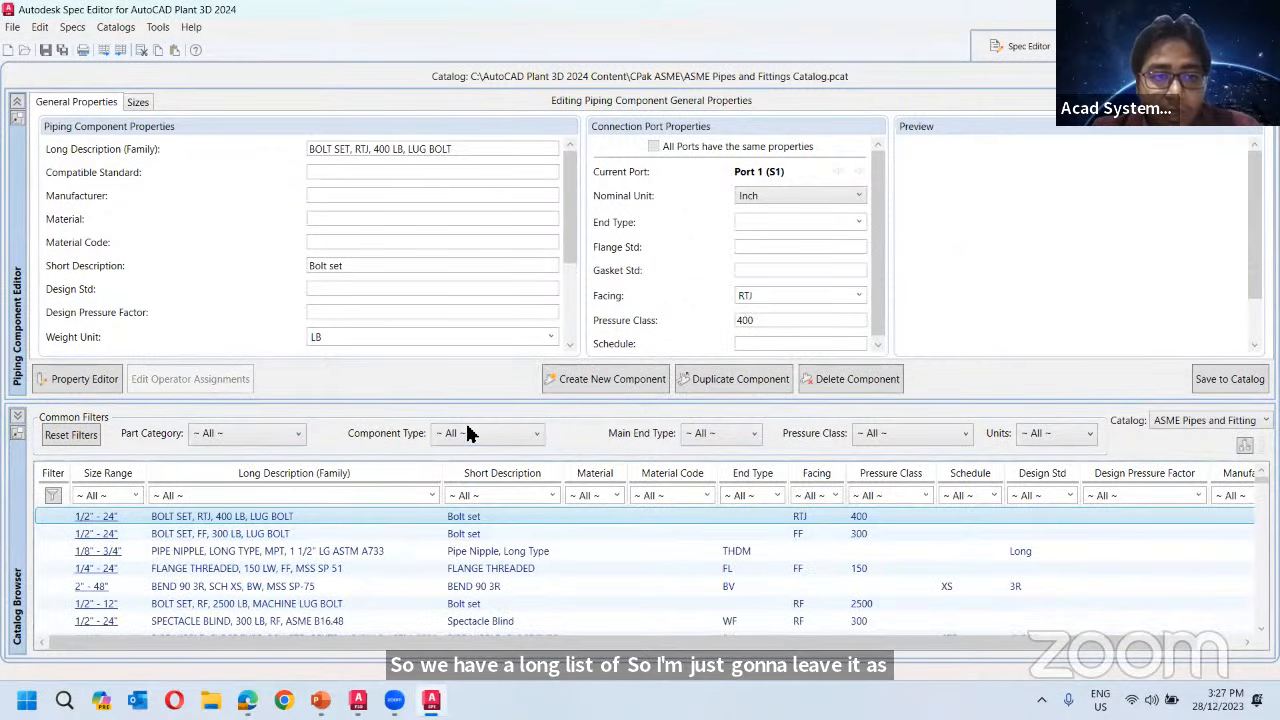
Check the filter values available for the long description and short description of the catalog families.
click(432, 495)
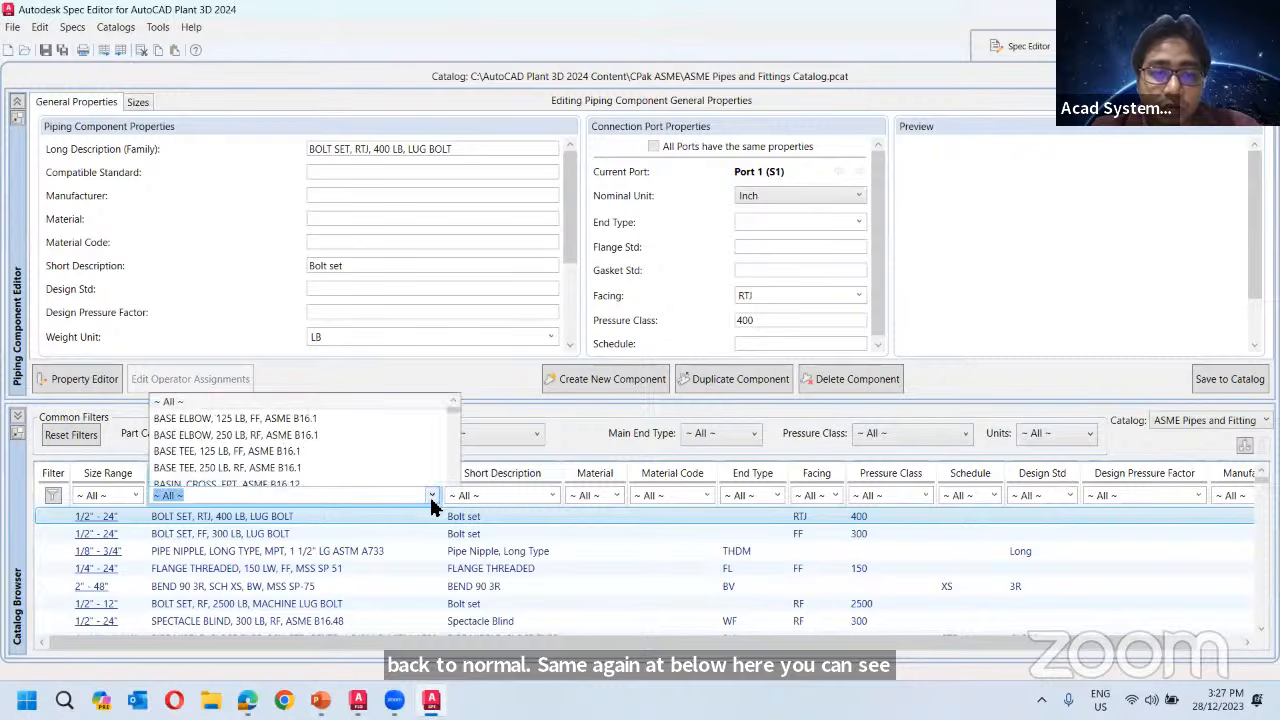
click(430, 495)
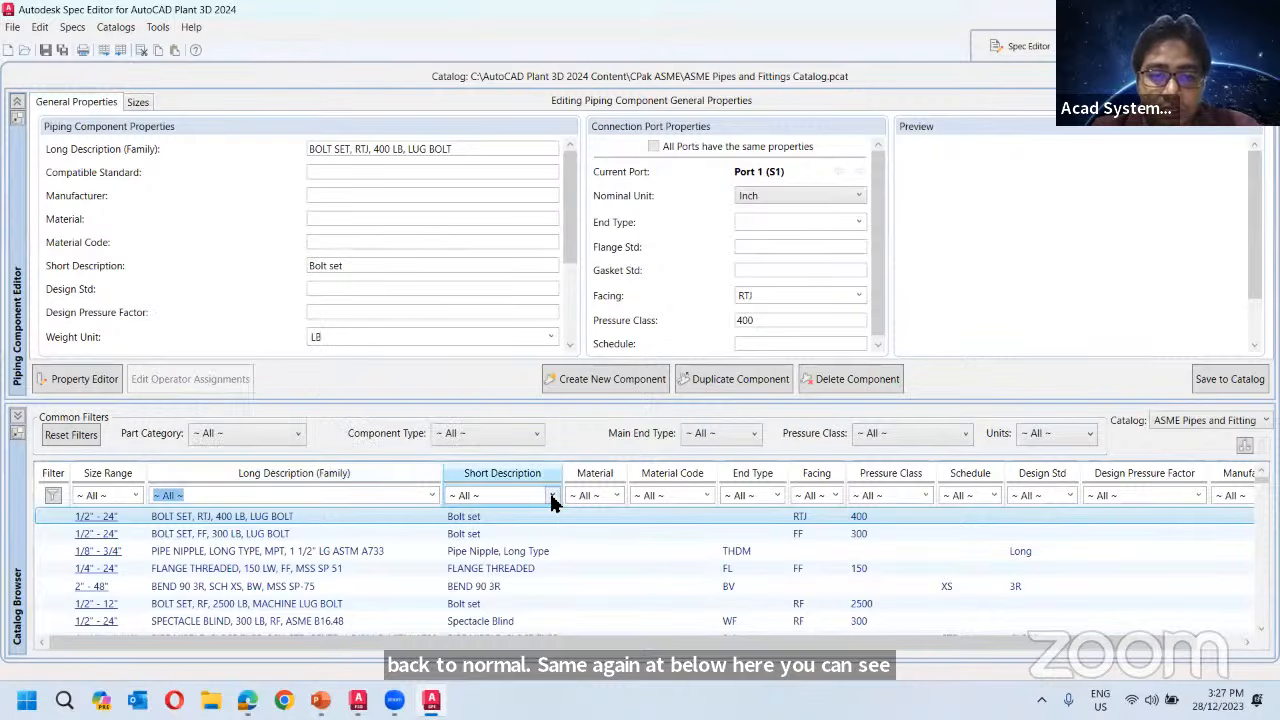
click(551, 495)
click(551, 495)
Filter the catalog families to the size range 1/2" - 10".
click(135, 494)
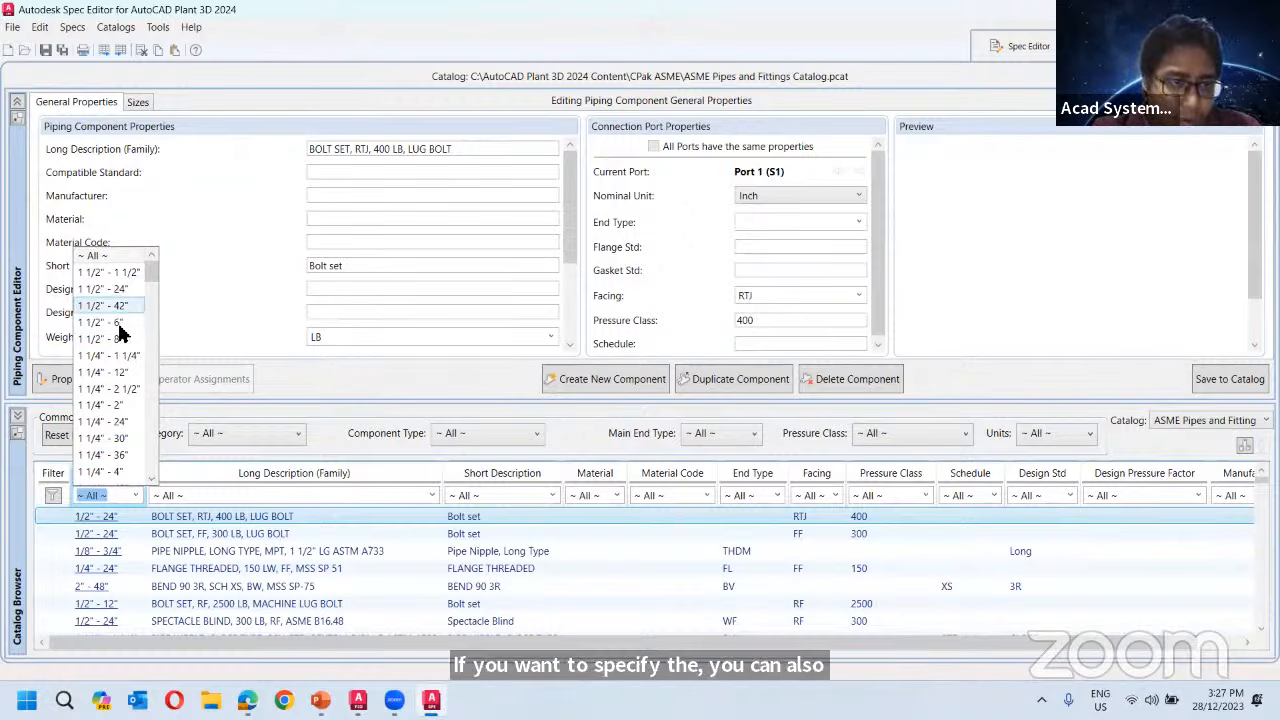
scroll(118, 335, down, 4)
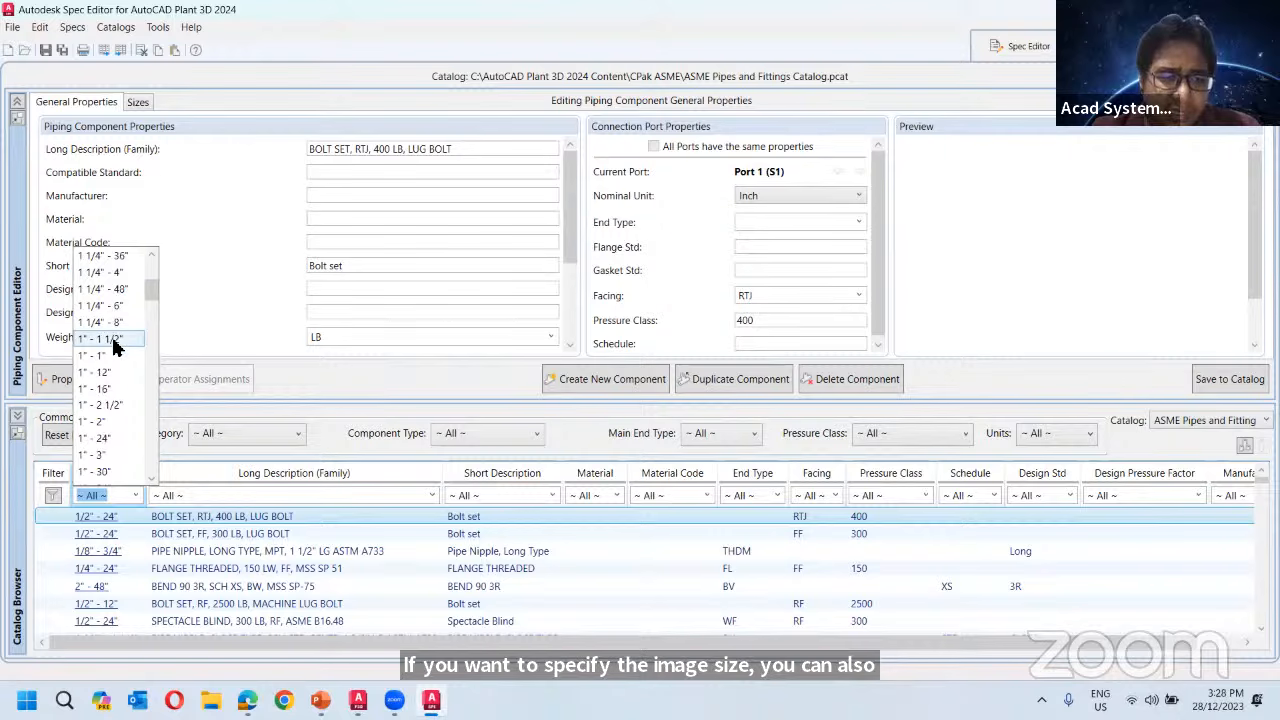
scroll(110, 418, down, 3)
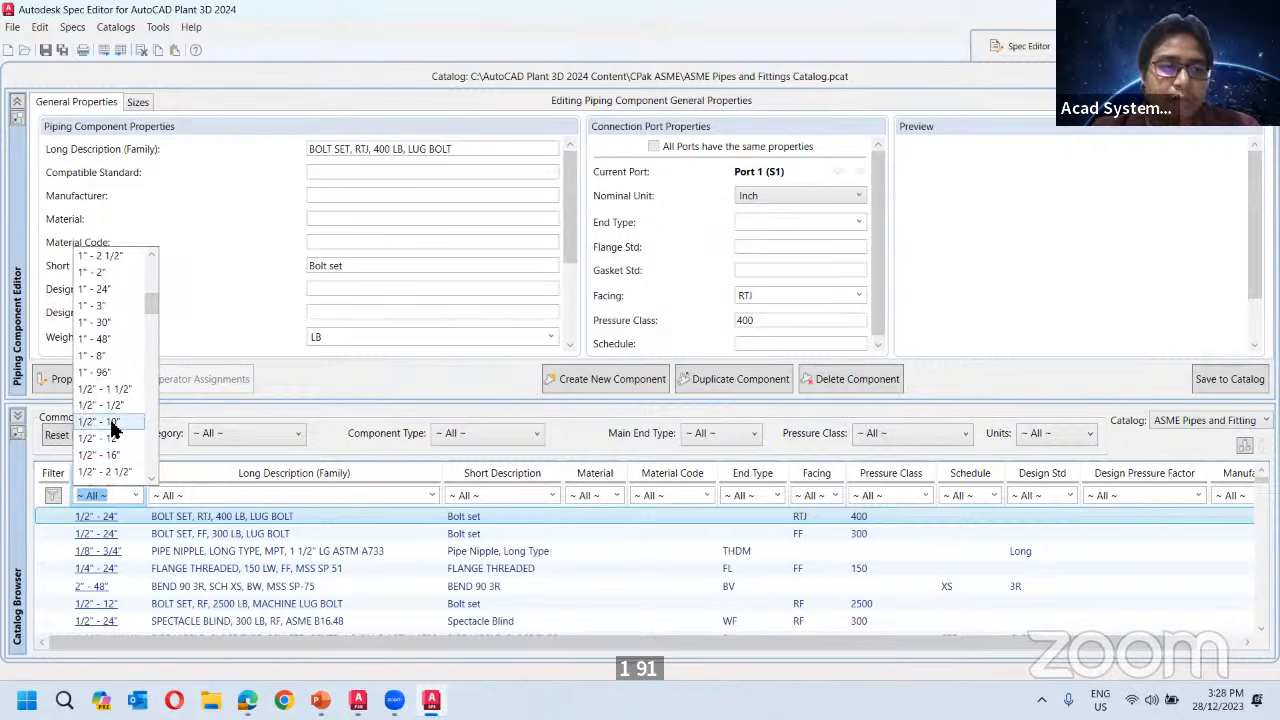
click(106, 423)
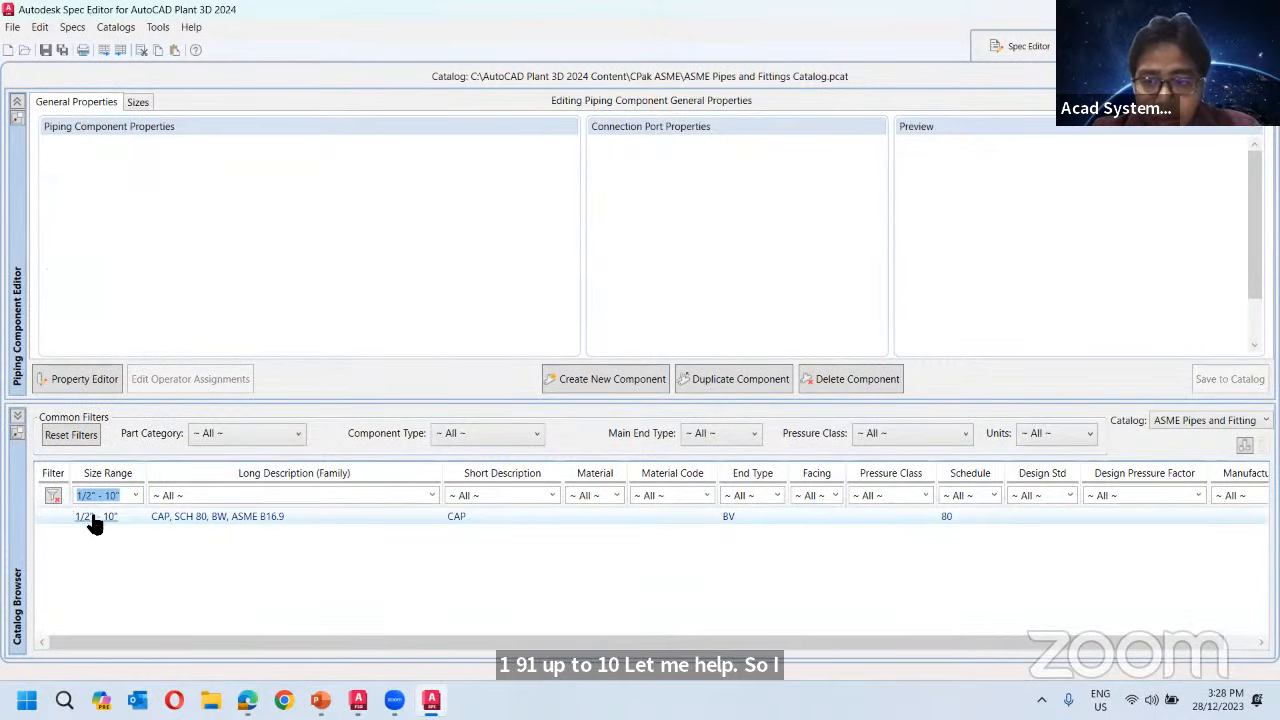
Change the catalog's size range filter to 1" - 12".
click(135, 495)
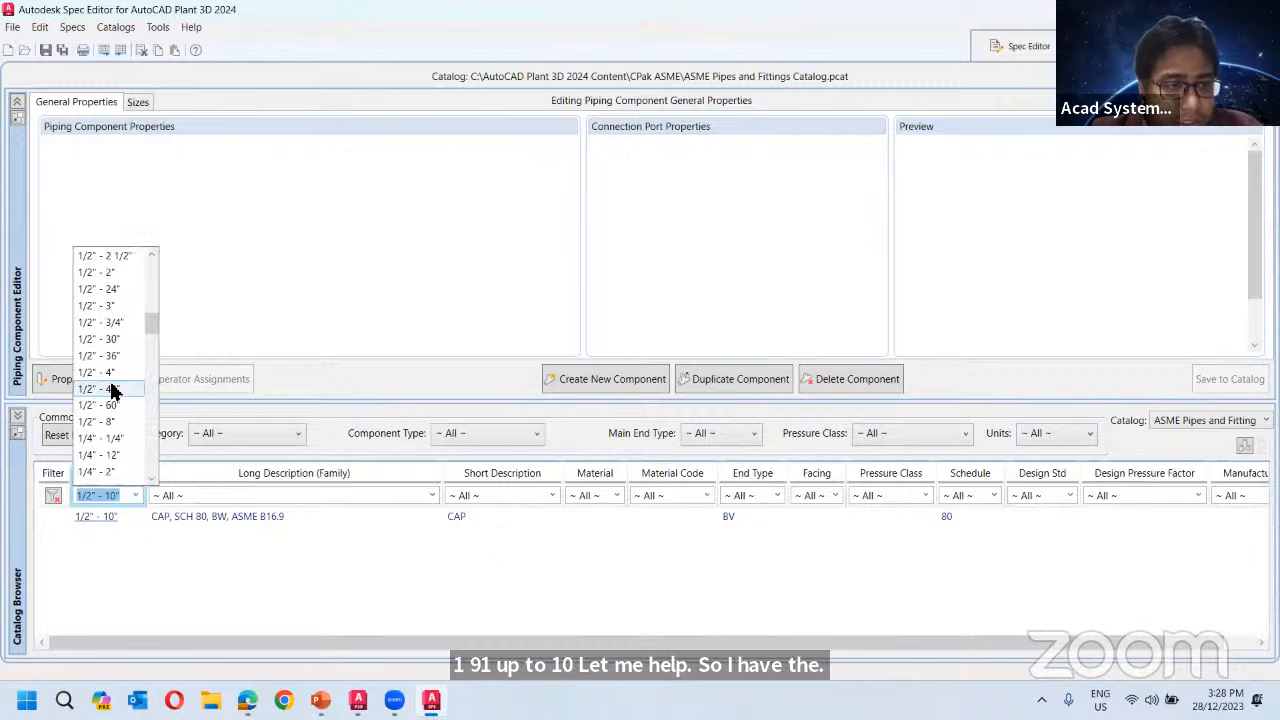
scroll(112, 390, down, 10)
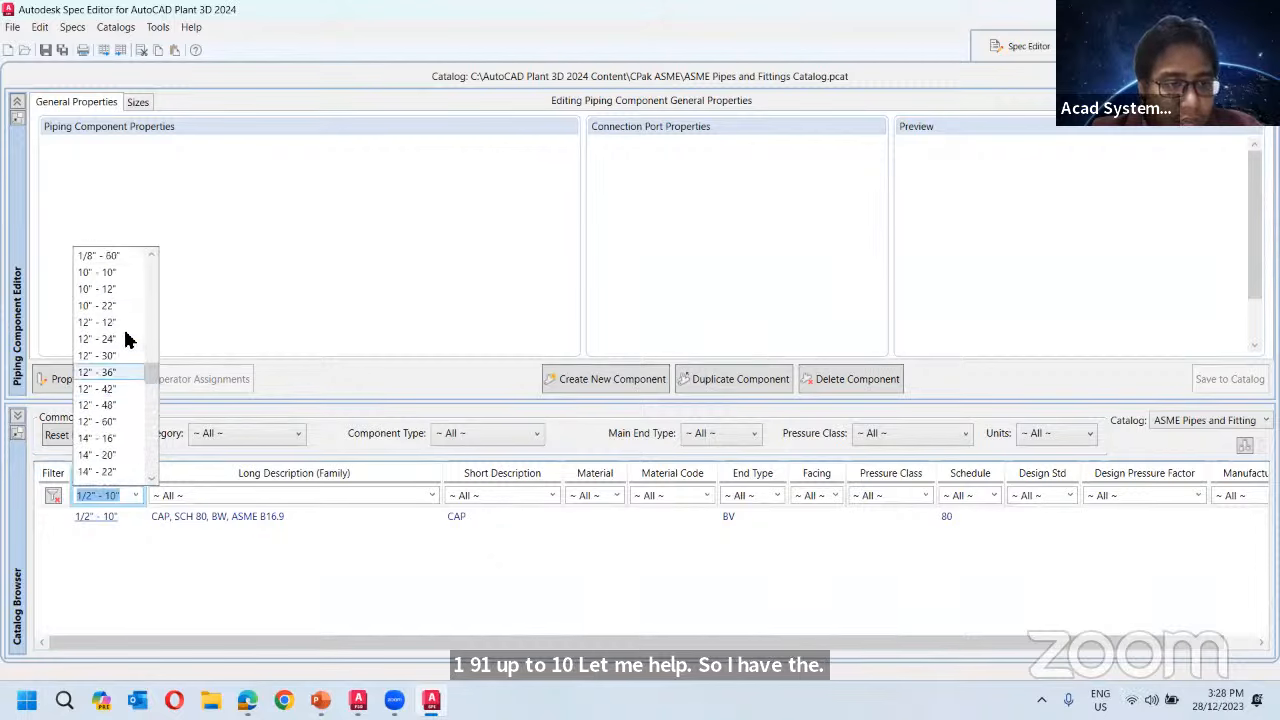
scroll(127, 340, down, 3)
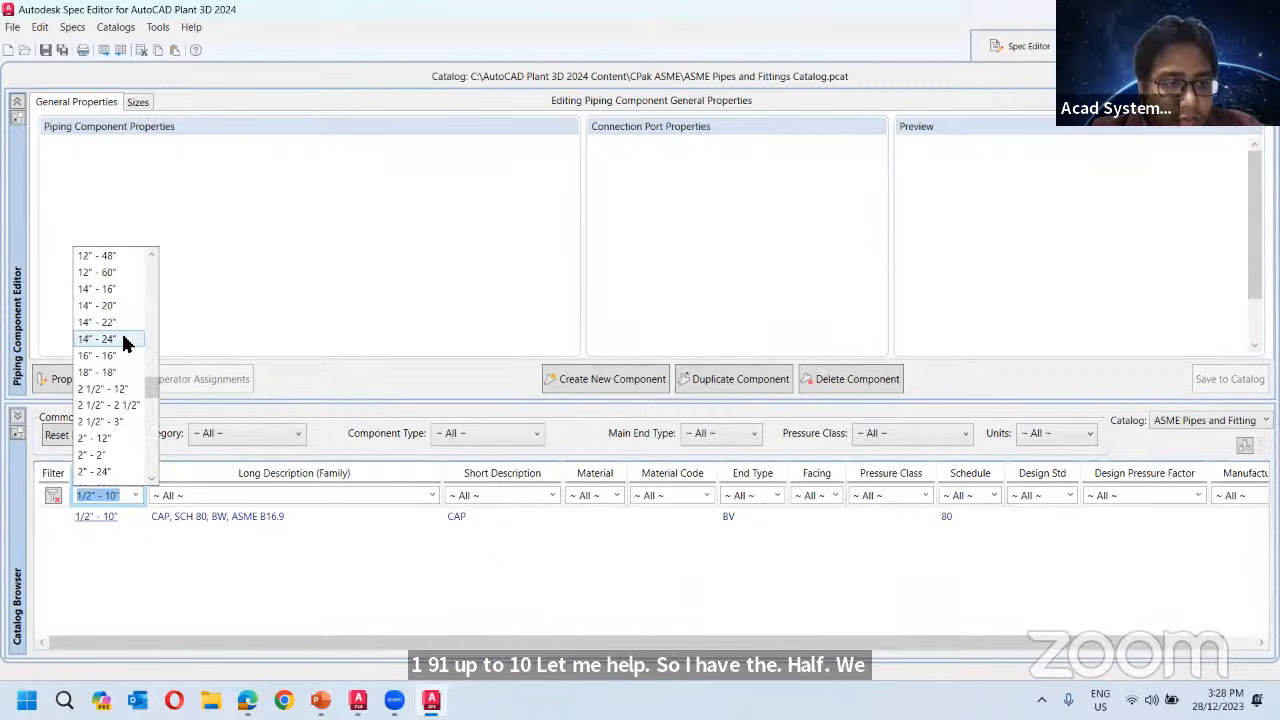
scroll(125, 343, up, 12)
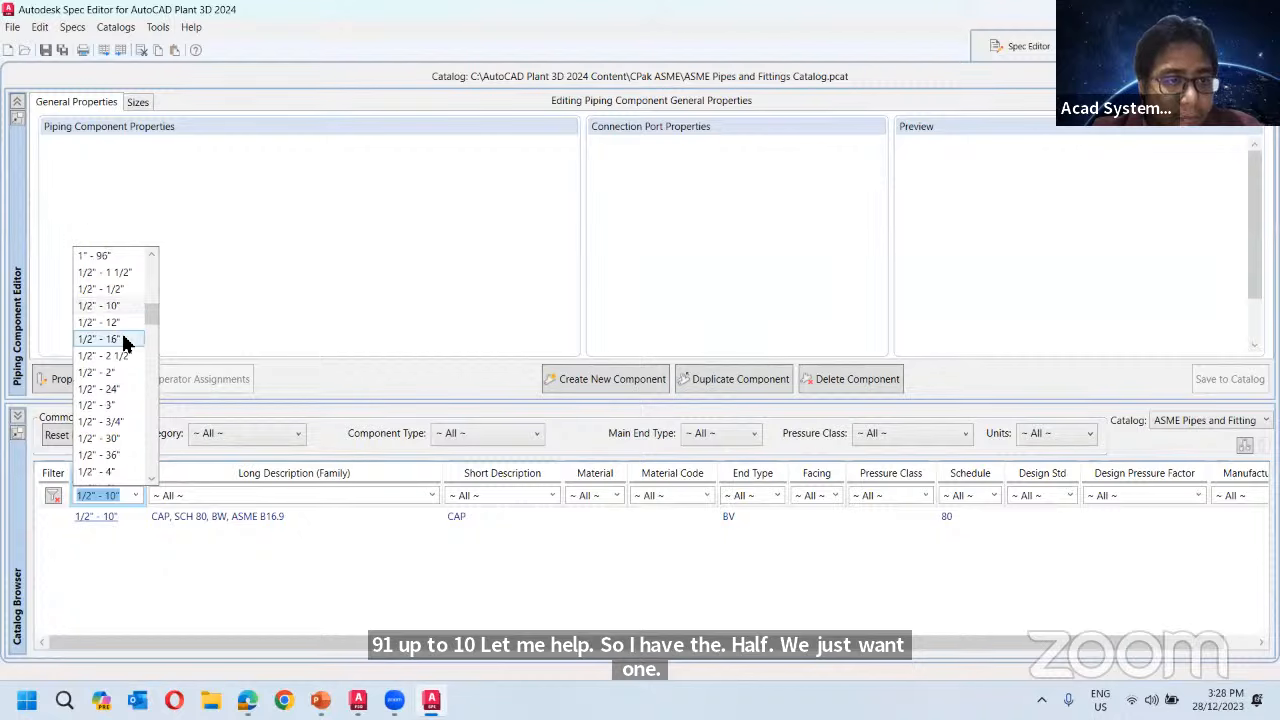
scroll(125, 343, up, 4)
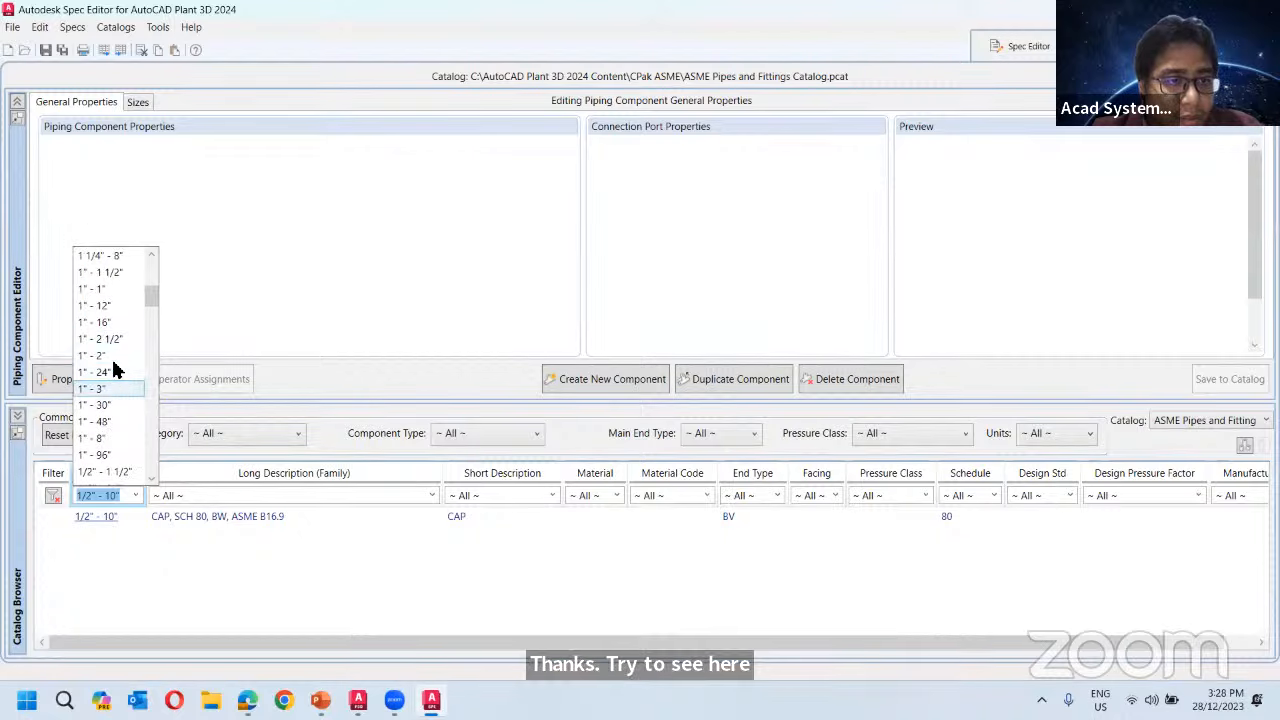
click(95, 305)
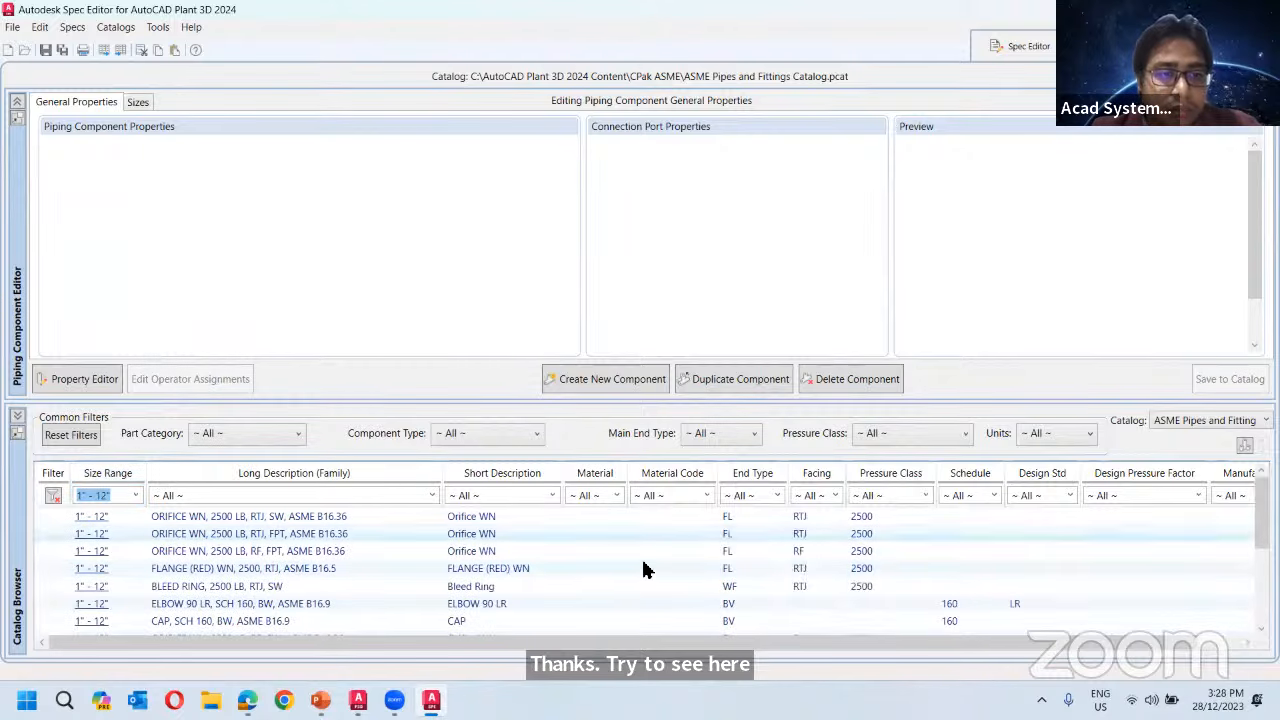
Filter the catalog families by pressure class, trying 2500 first and settling on 3000.
click(926, 498)
scroll(879, 468, down, 1)
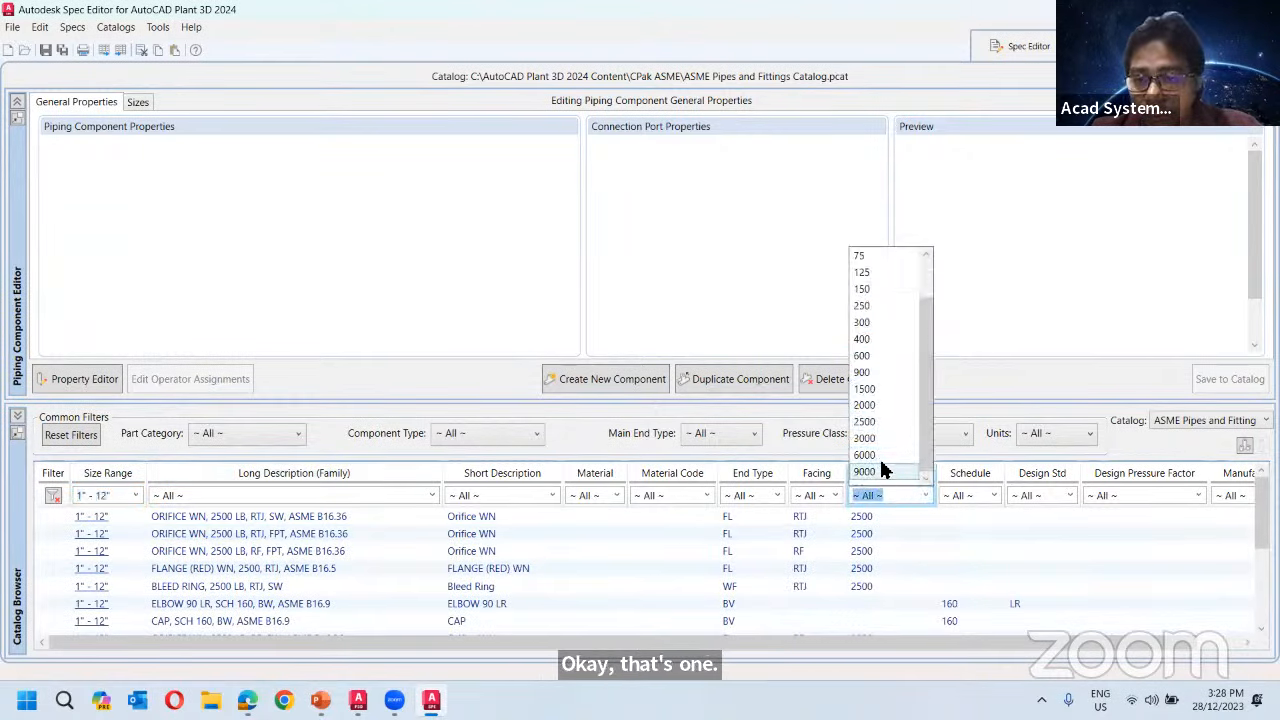
click(866, 421)
click(924, 494)
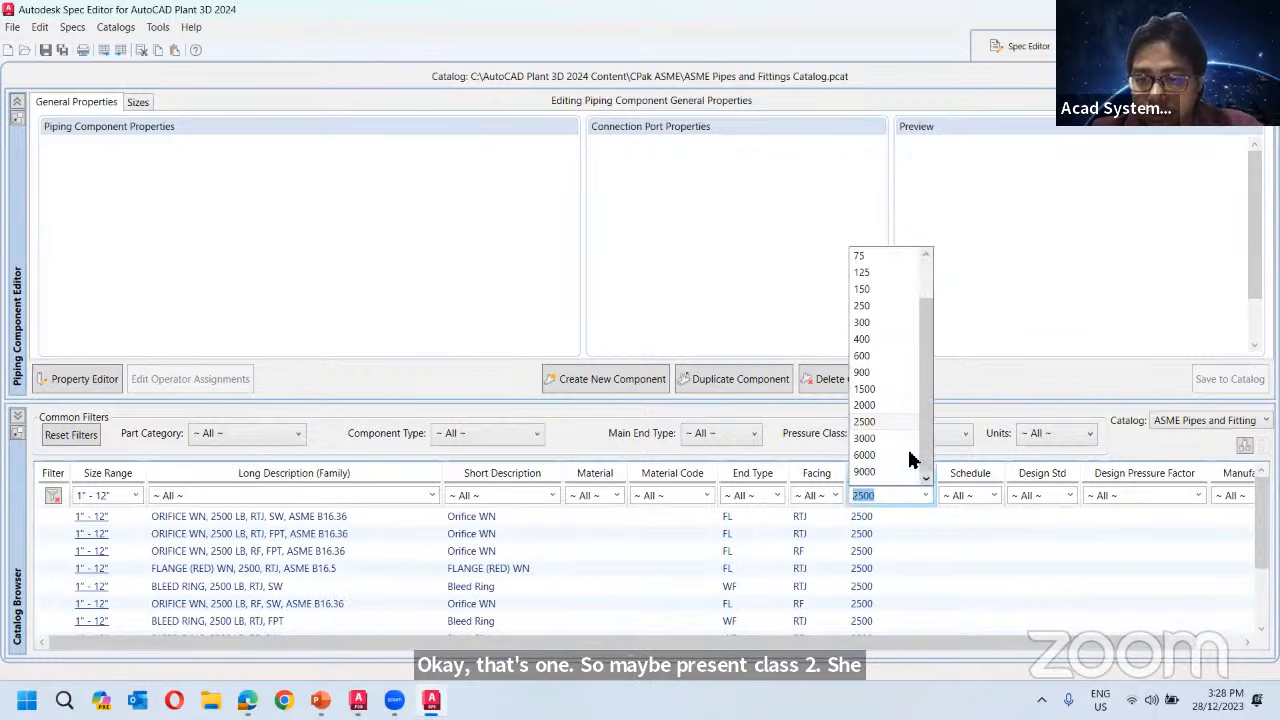
click(899, 446)
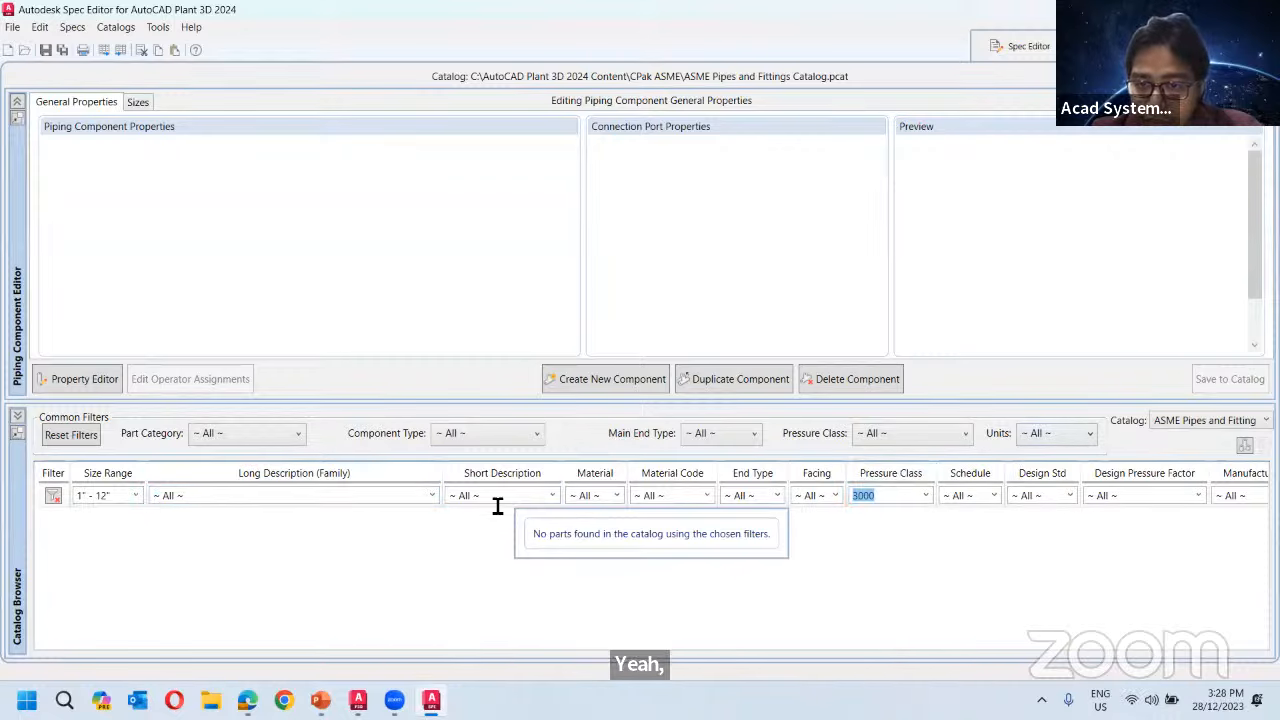
Try the size range filter 1" - 16", and reset the size range to All.
click(135, 495)
click(115, 272)
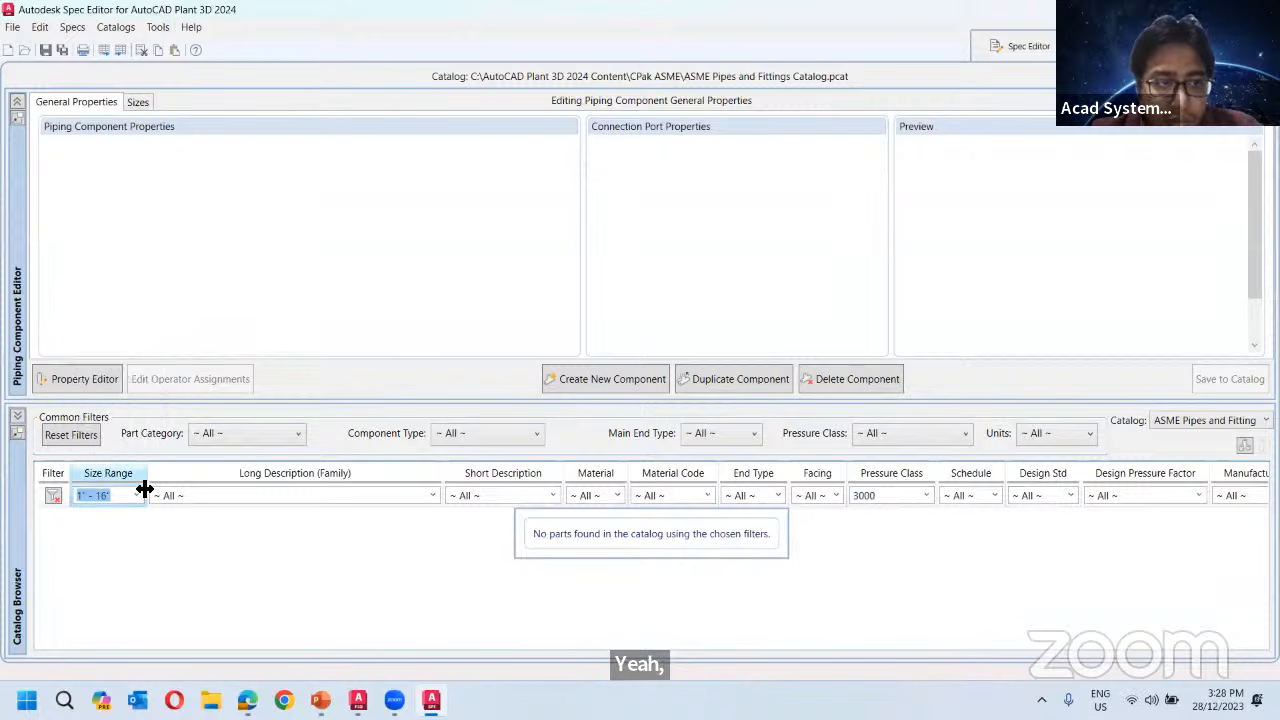
click(135, 495)
scroll(117, 284, up, 7)
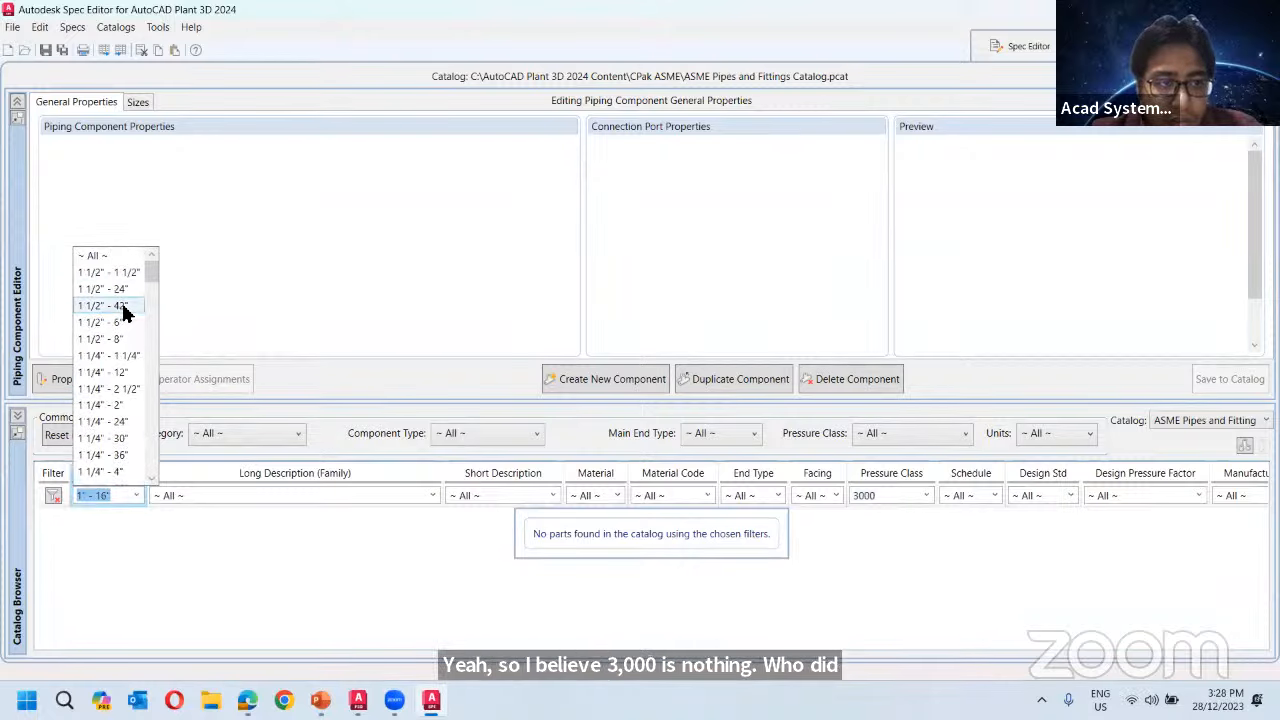
click(405, 276)
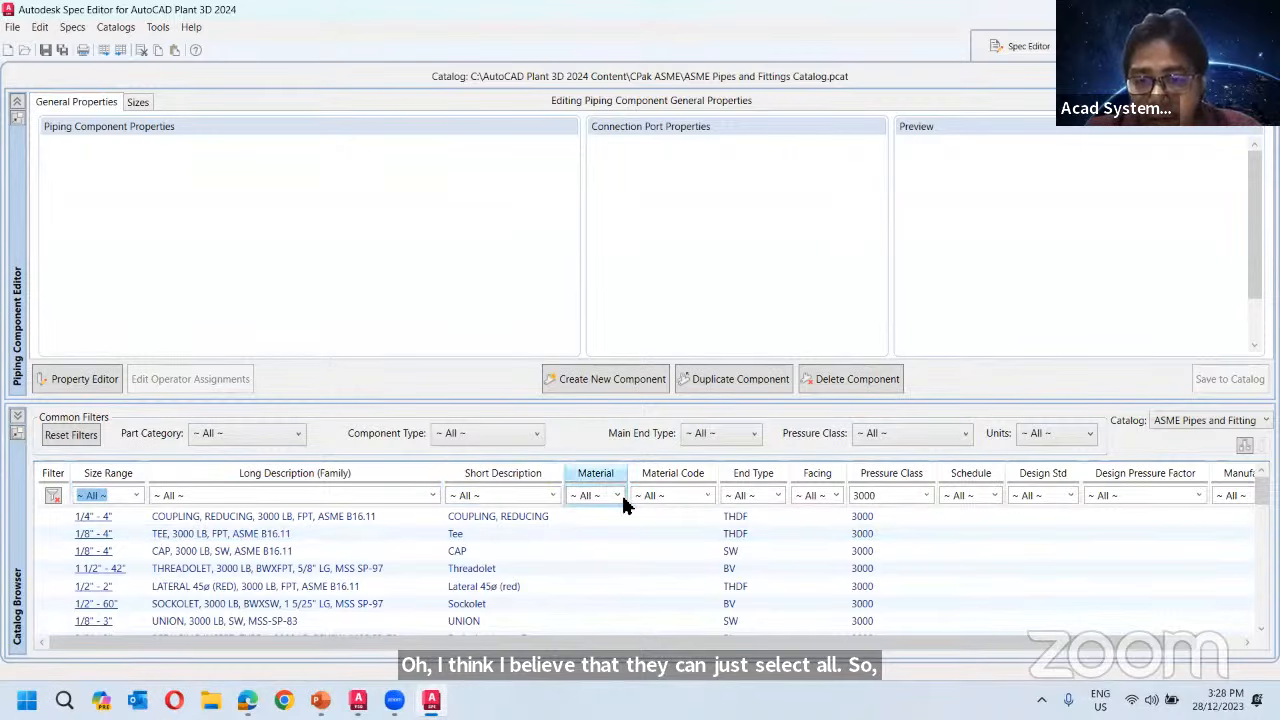
Look over the components of spec sheet A-1.2 in the spec editor and return to the catalog editor.
click(562, 495)
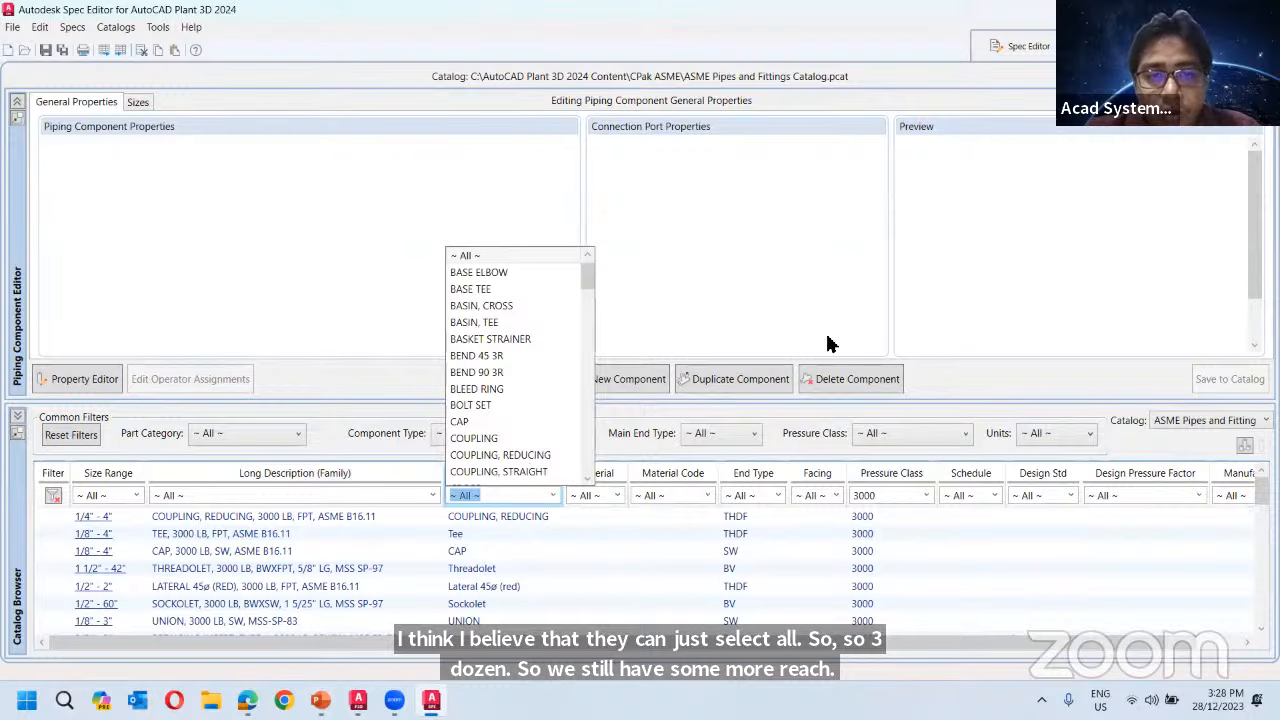
click(975, 84)
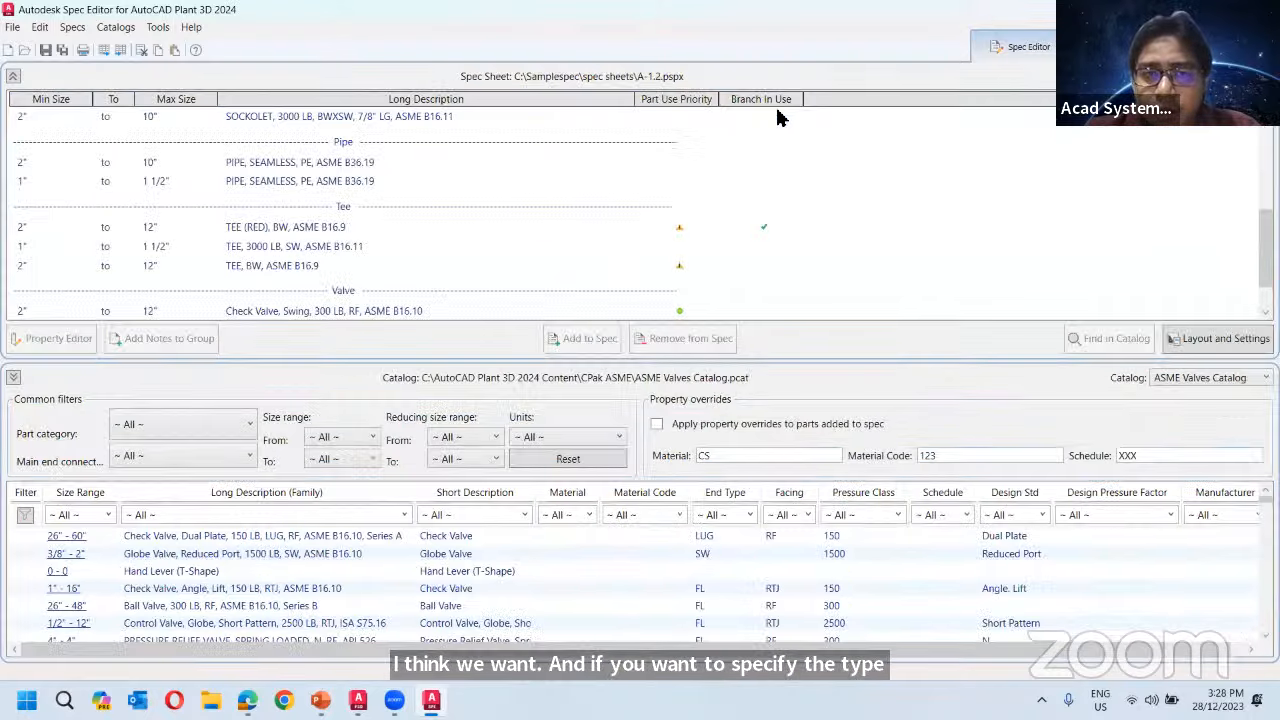
scroll(390, 230, up, 5)
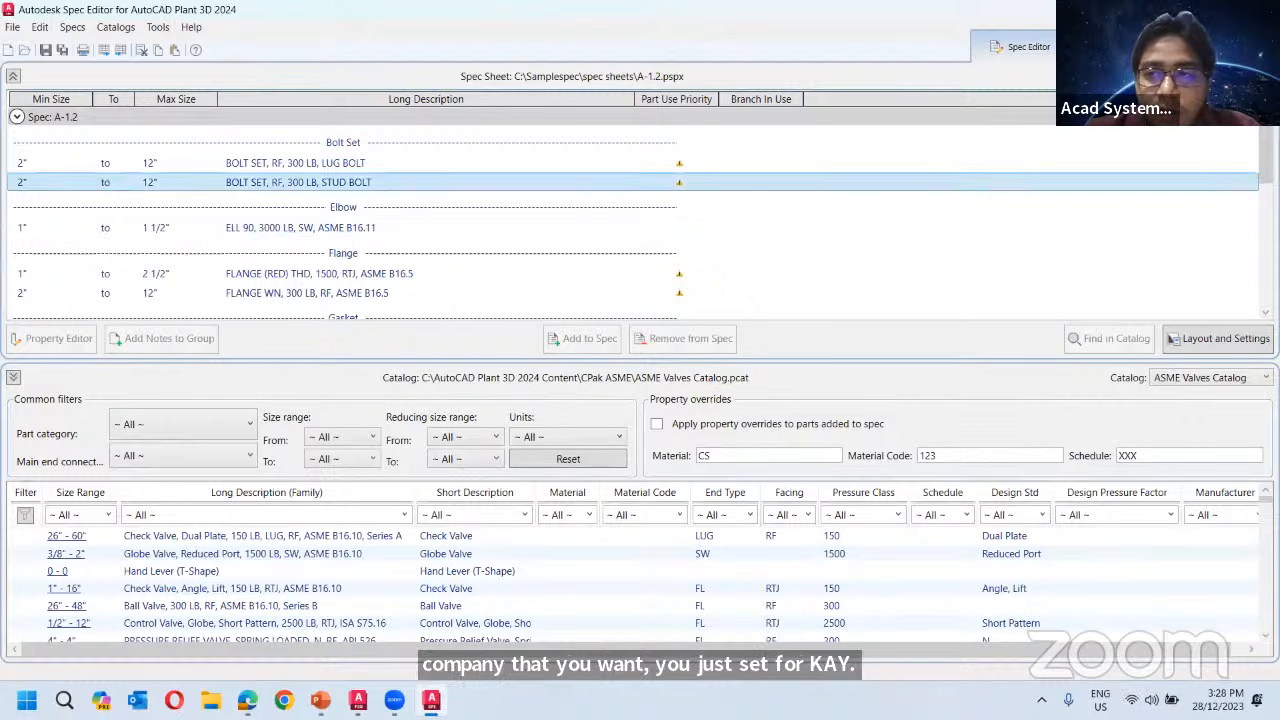
click(1122, 47)
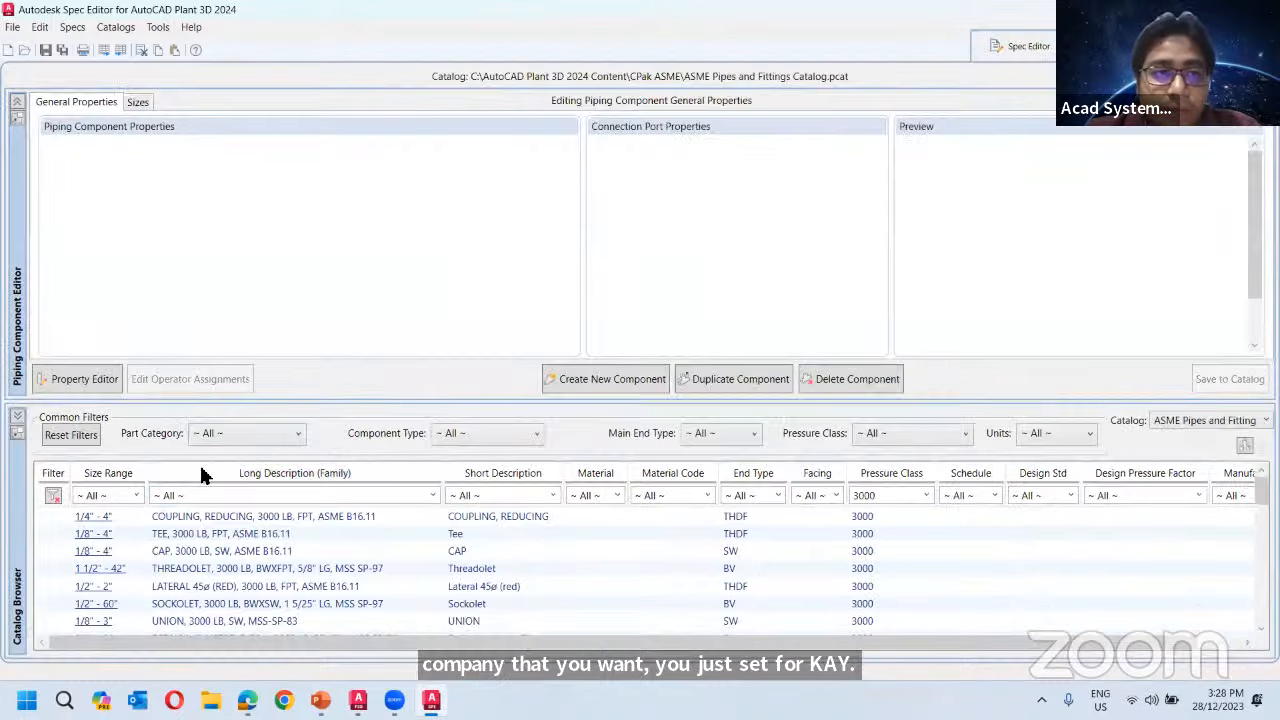
Filter the families by short description, trying ELBOW 45 and ELL 45 LR before settling on ELL 90.
click(552, 495)
scroll(500, 350, down, 4)
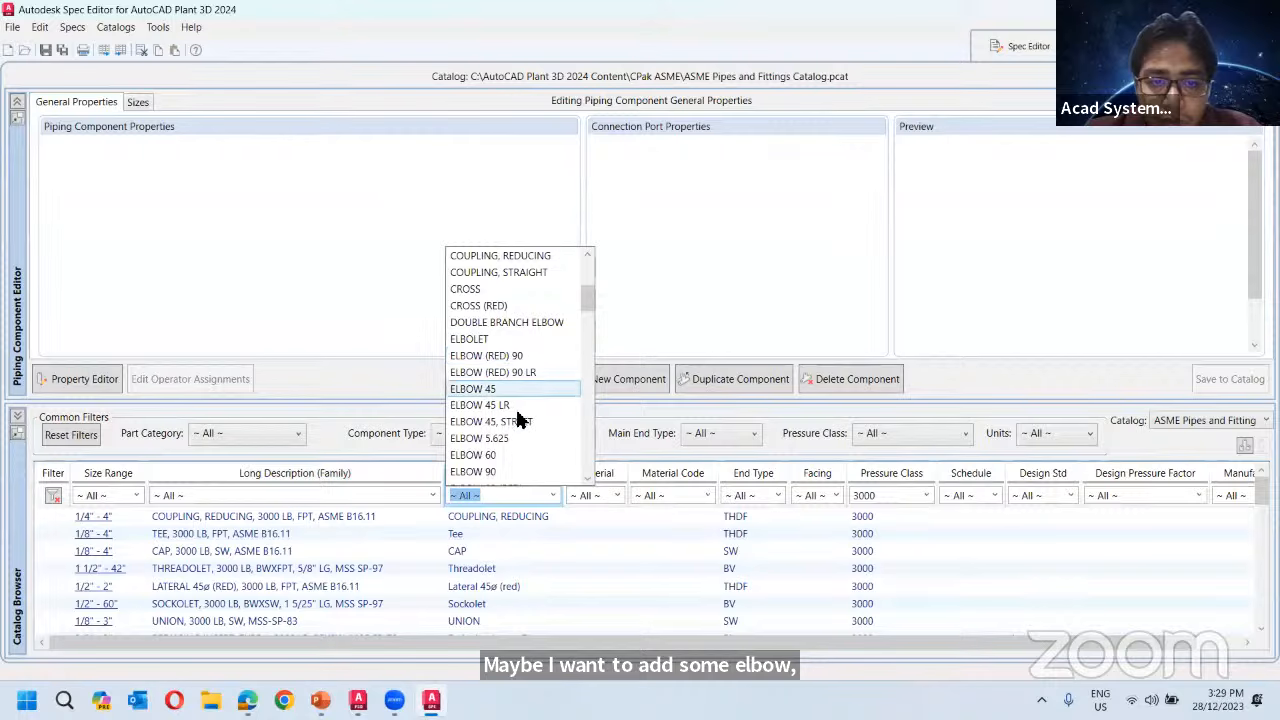
click(530, 391)
click(552, 495)
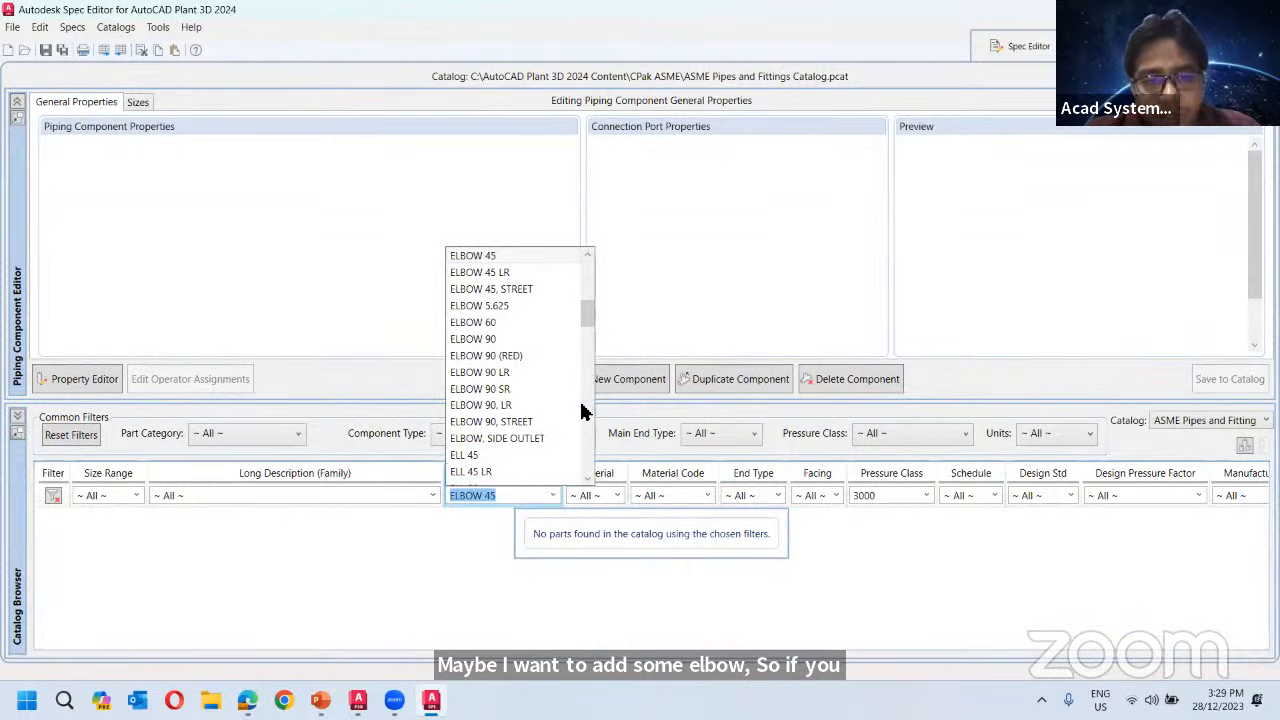
scroll(510, 420, down, 1)
click(530, 421)
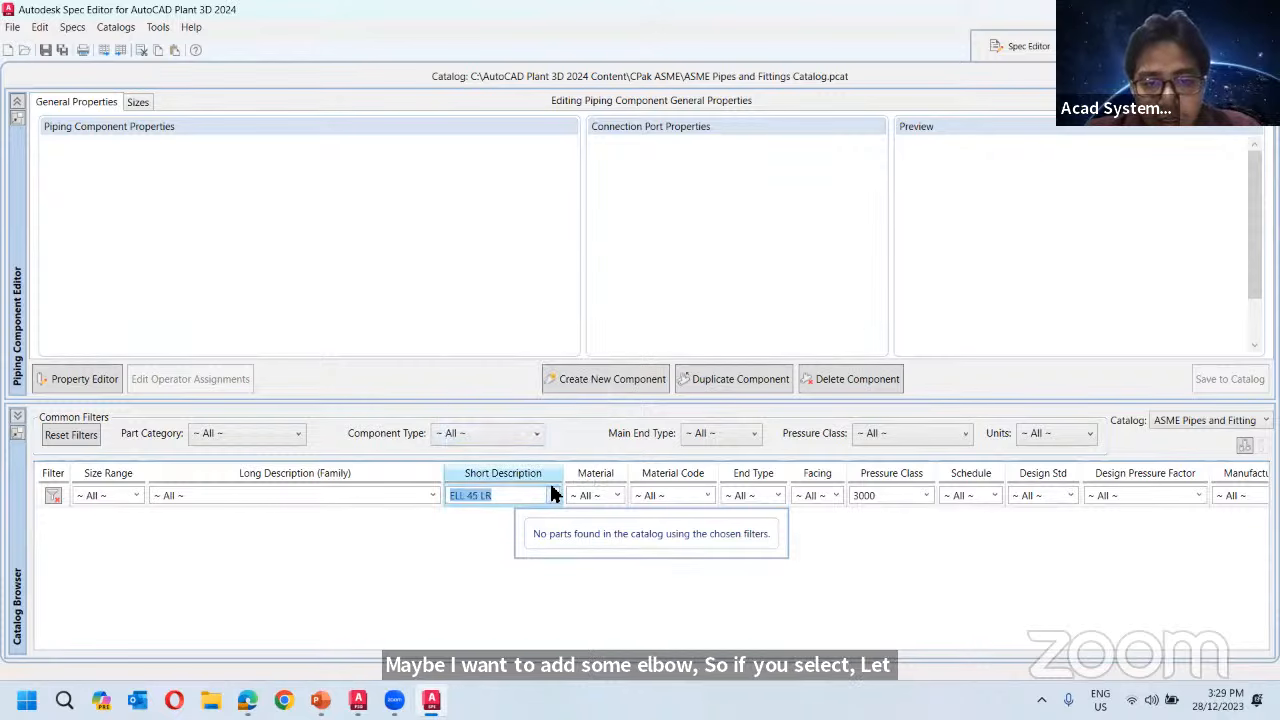
click(552, 493)
scroll(499, 328, up, 1)
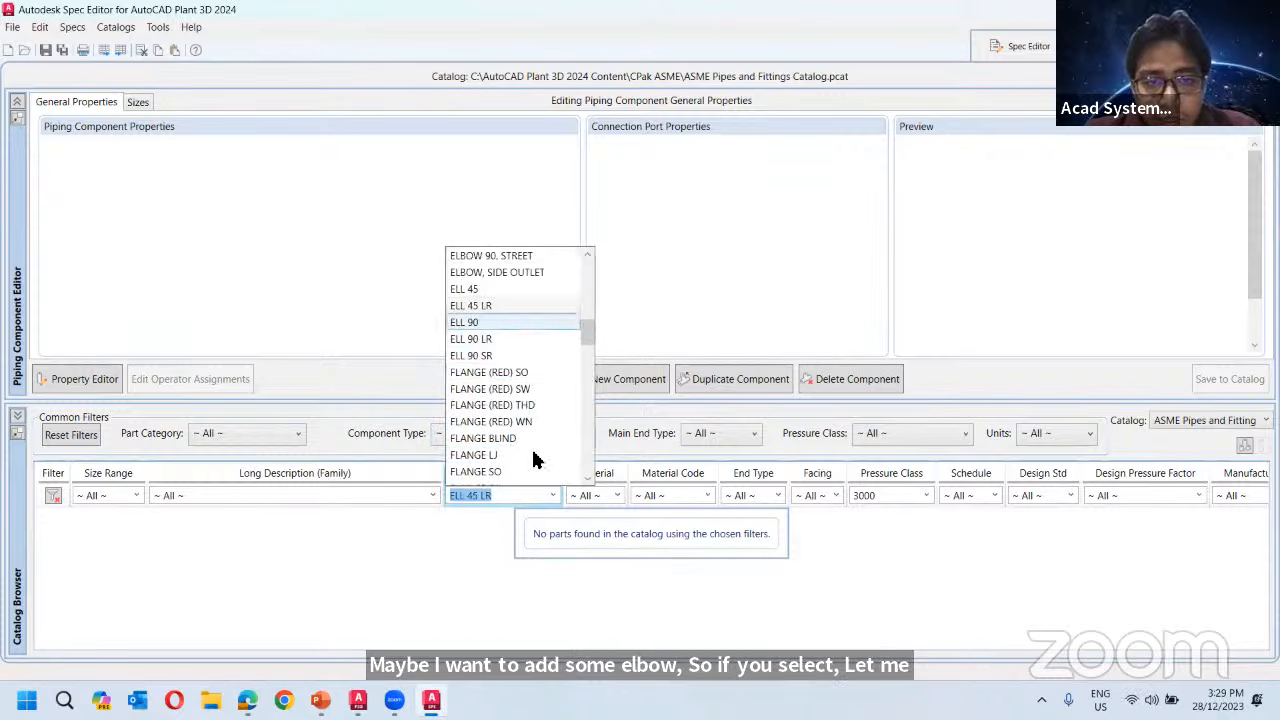
click(499, 322)
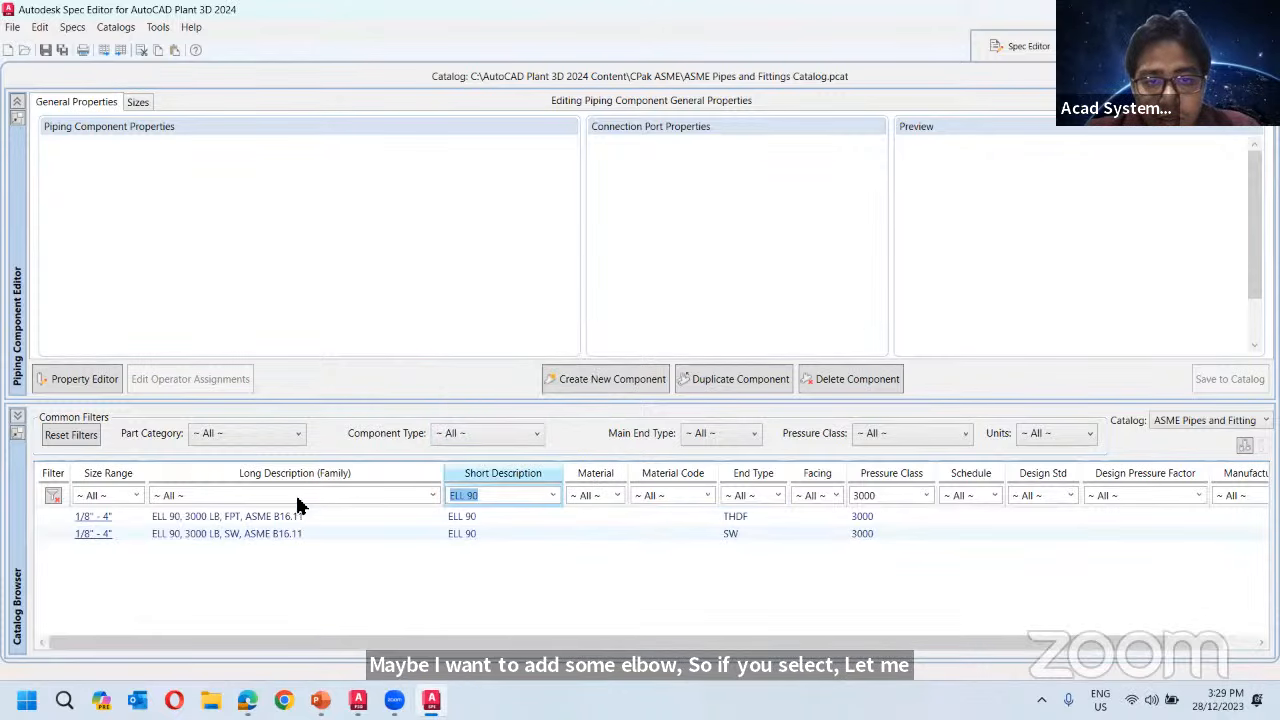
Change the short description of the socket-weld (SW) ELL 90 family to AELL 90 and save it to the catalog.
click(197, 538)
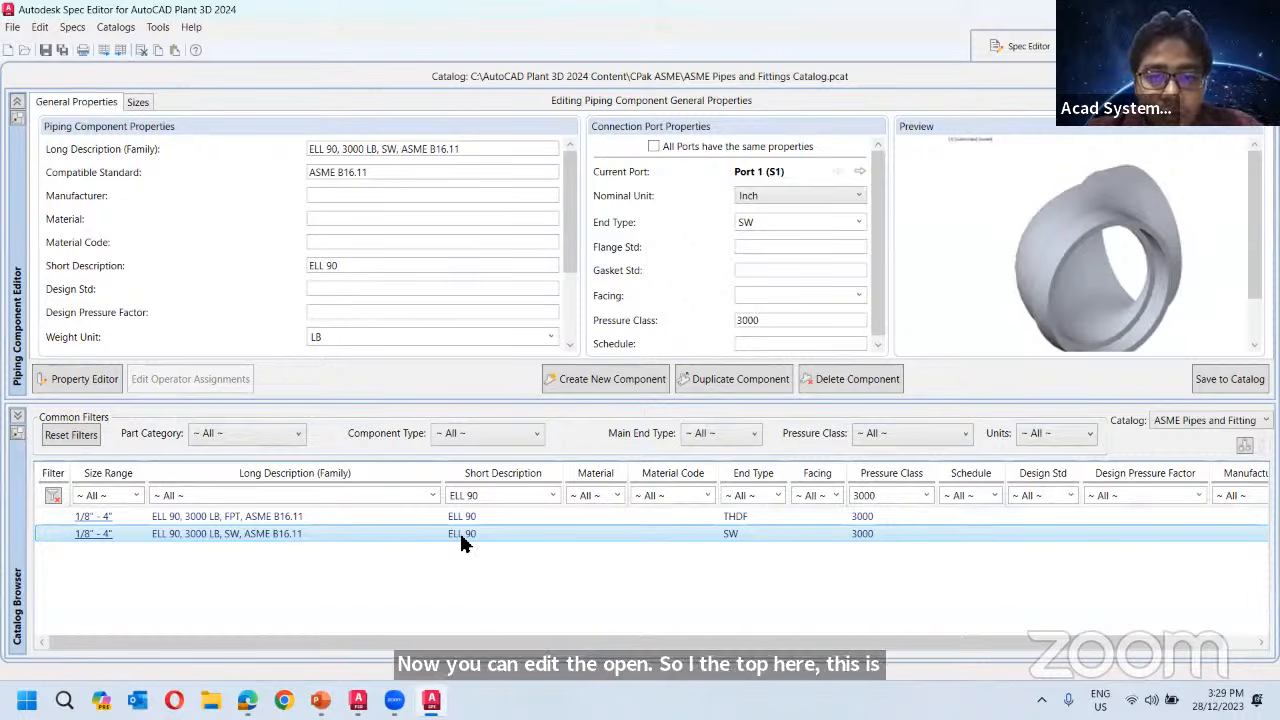
double_click(366, 266)
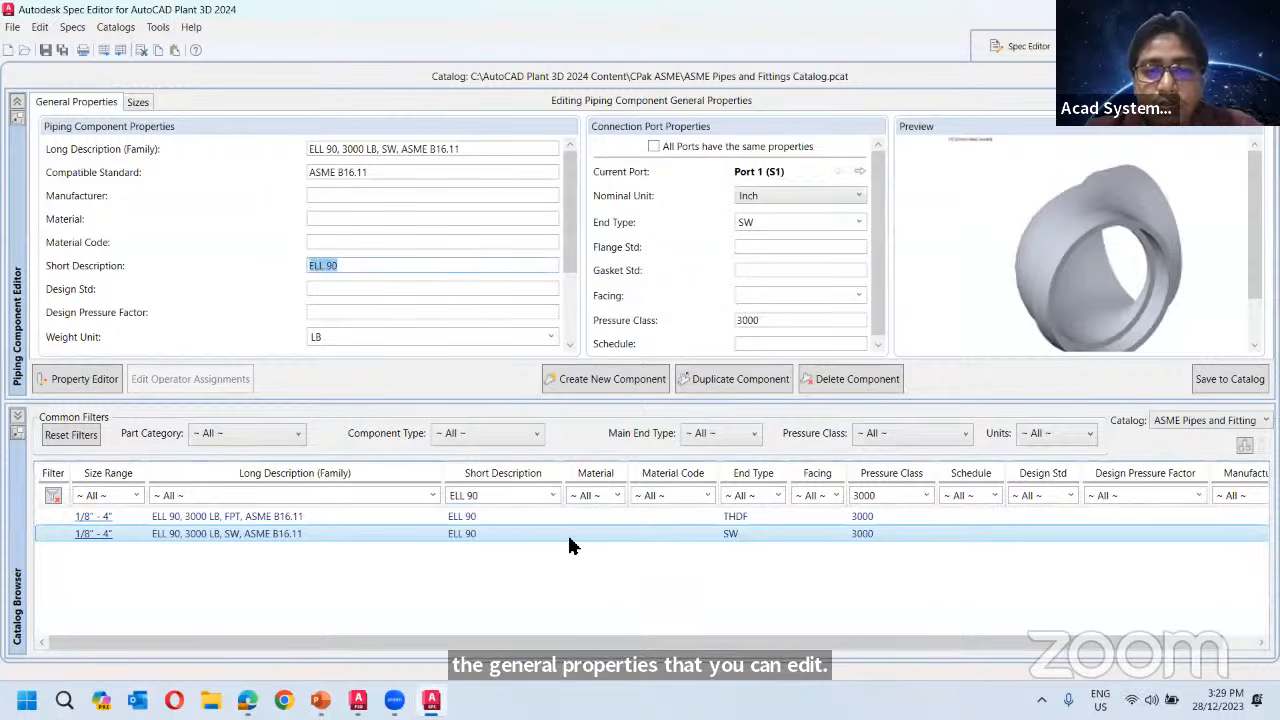
click(345, 270)
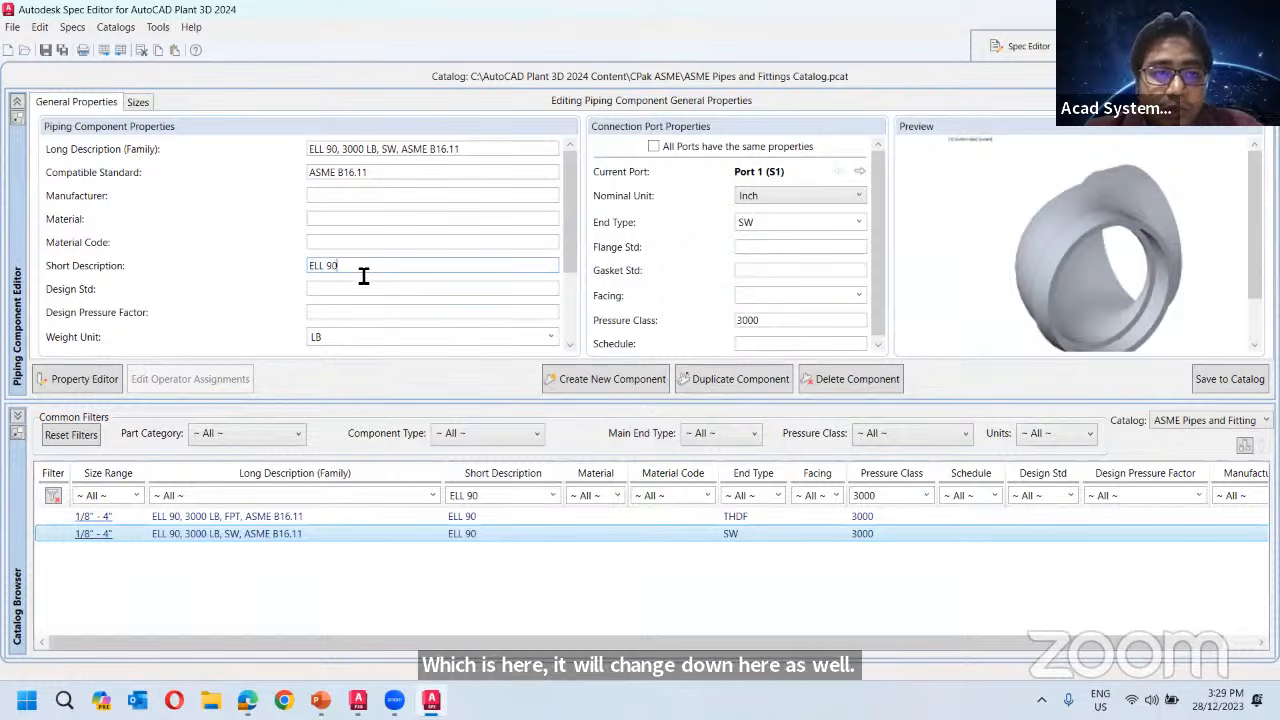
text(A)
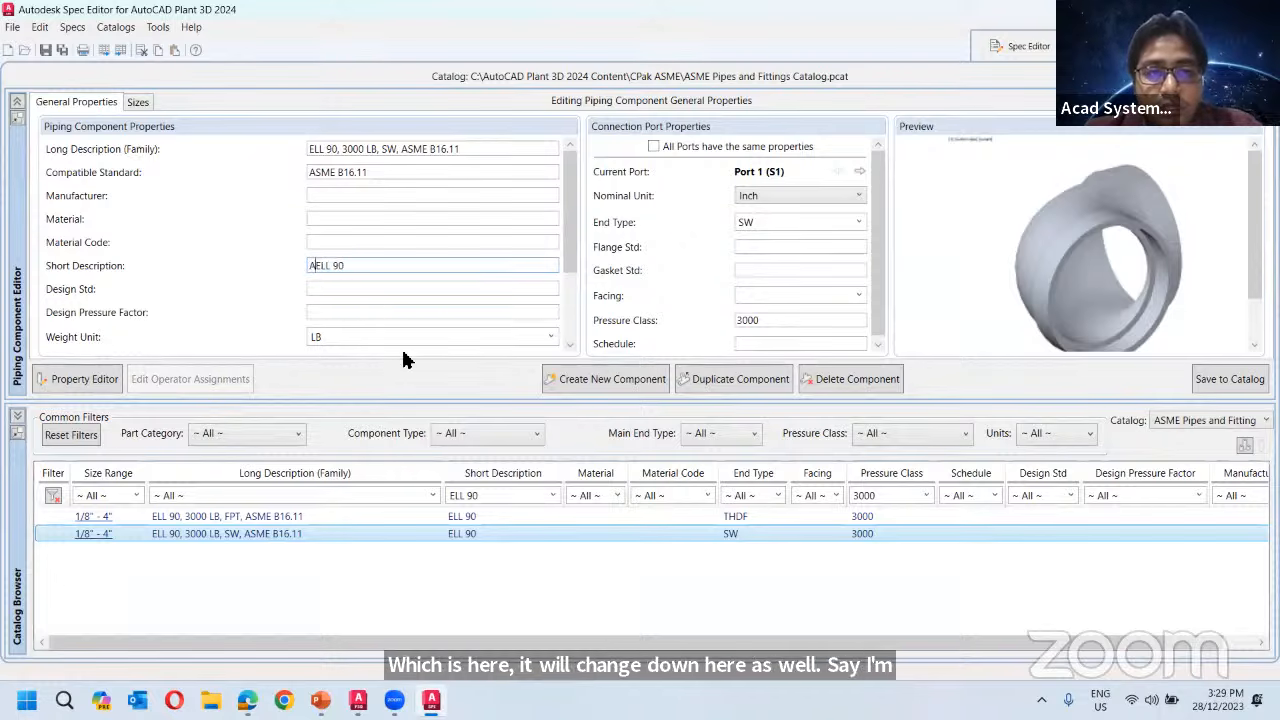
click(1230, 379)
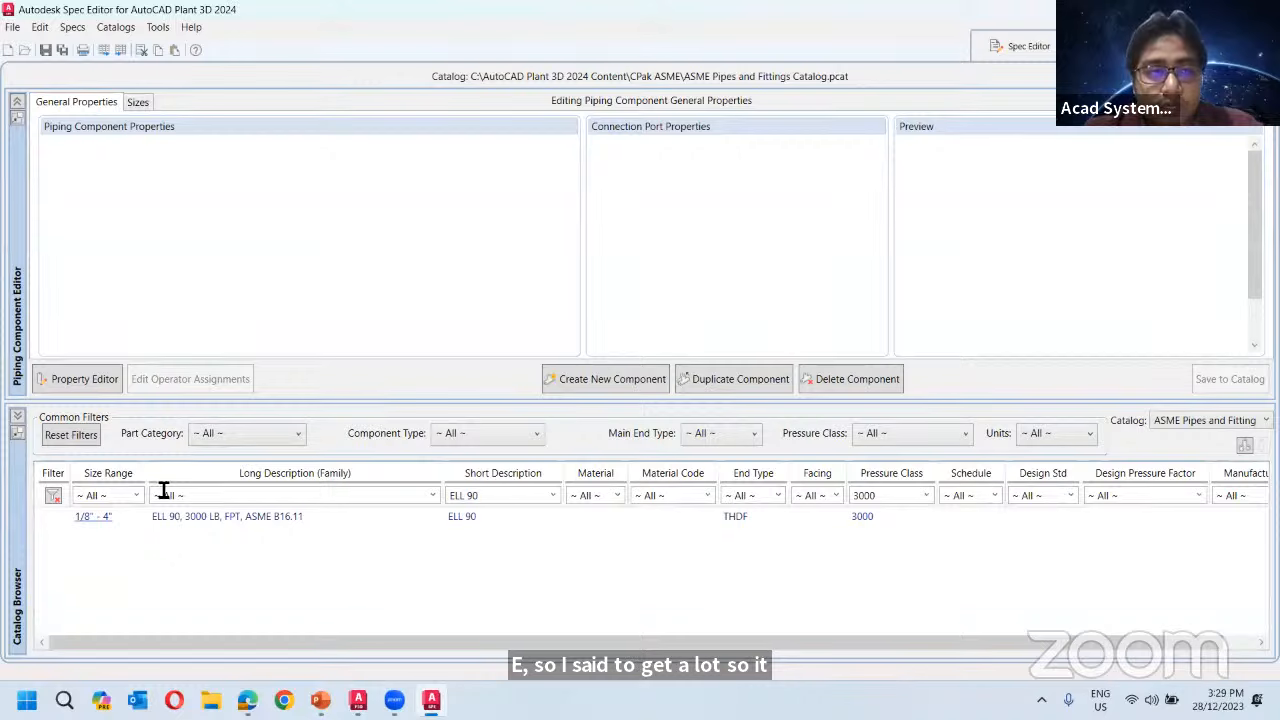
Filter the families to the short description AELL 90 and duplicate the socket-weld elbow component.
click(552, 495)
scroll(511, 312, up, 10)
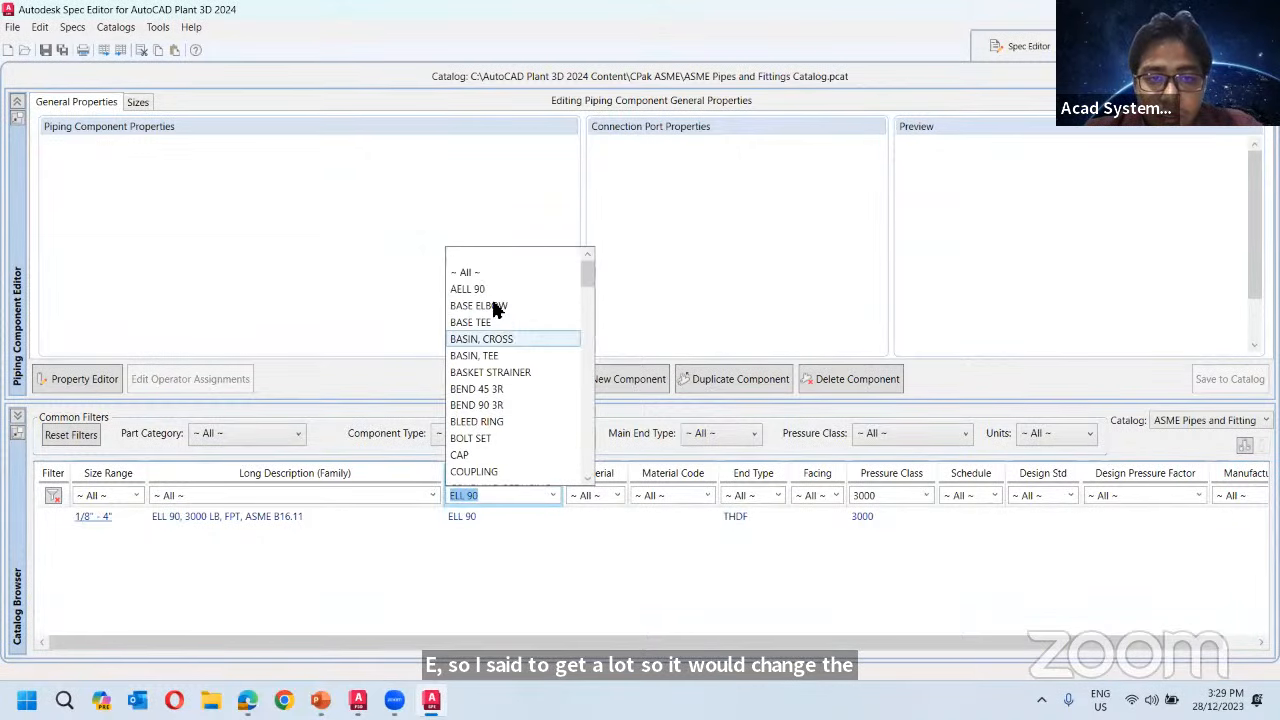
click(485, 290)
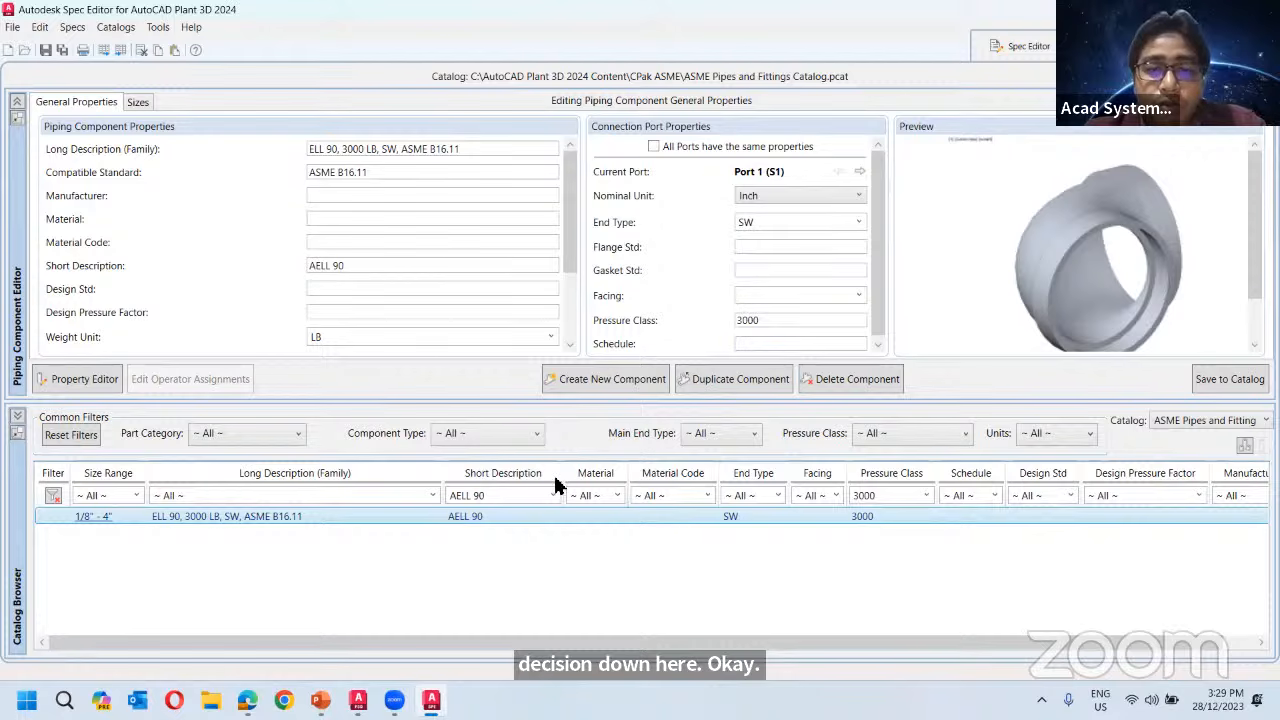
click(719, 386)
click(630, 389)
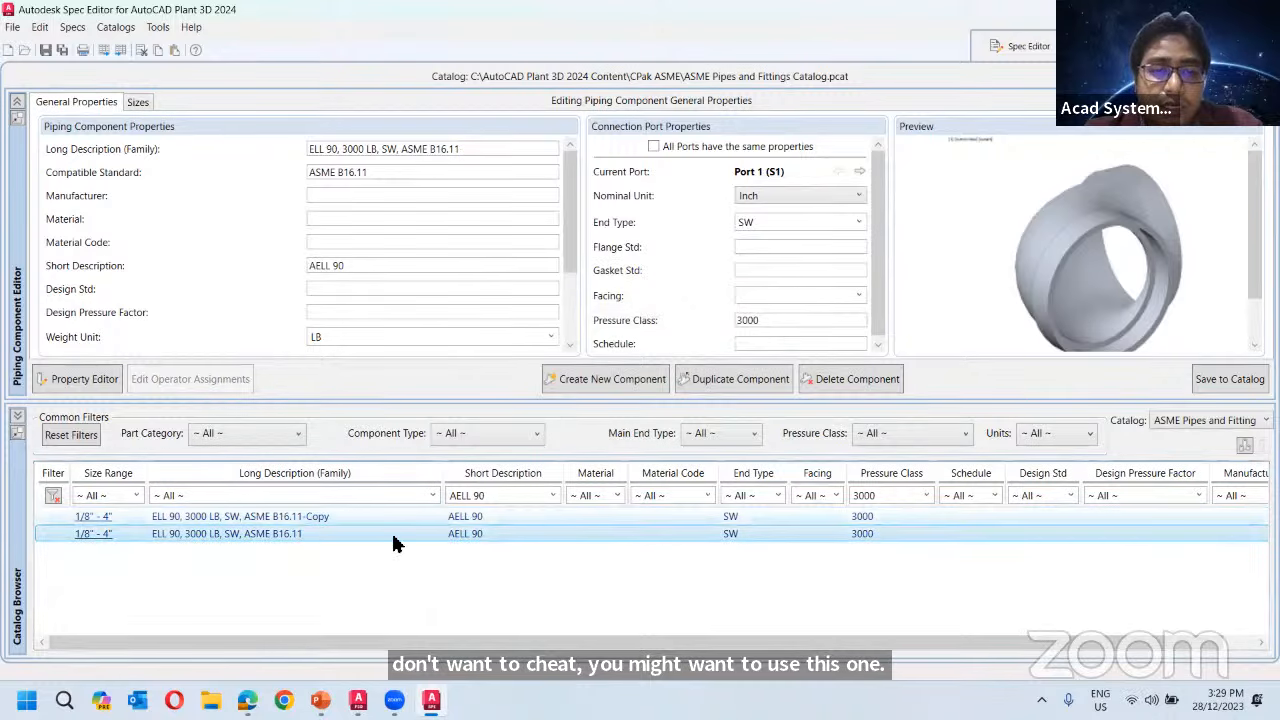
Set the material of the copied elbow family to CS and save it to the catalog.
click(910, 516)
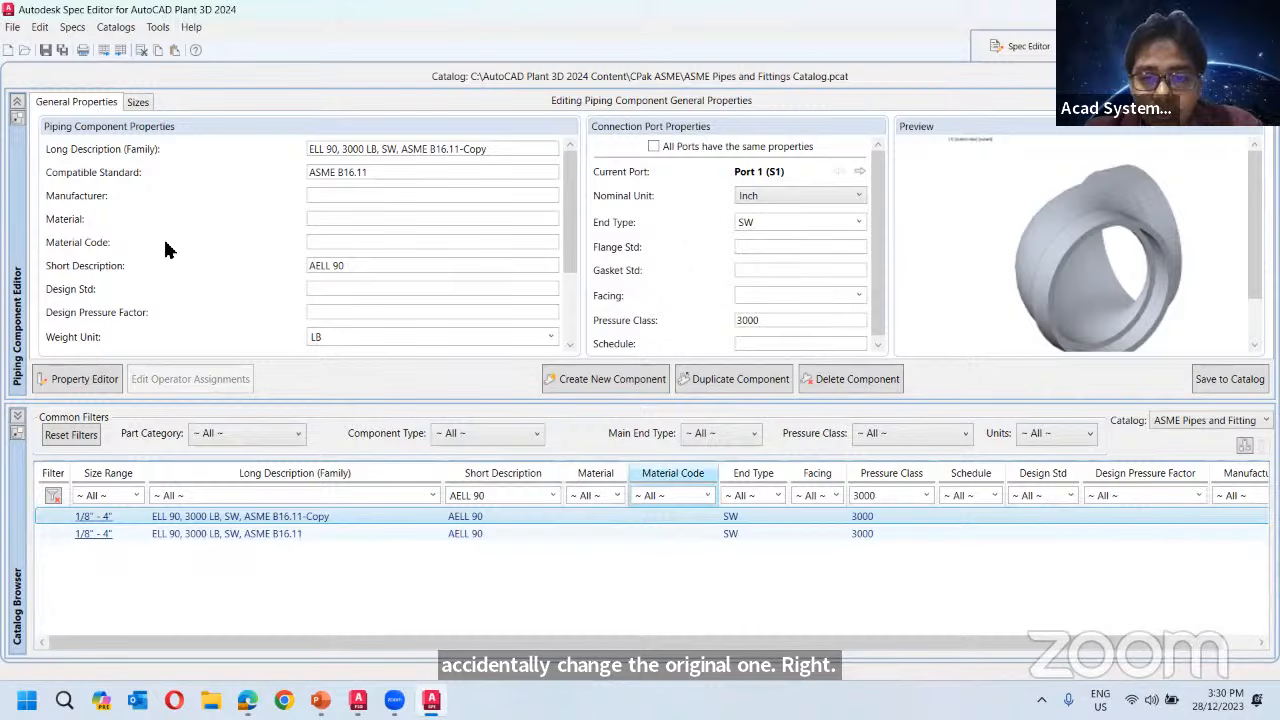
click(337, 222)
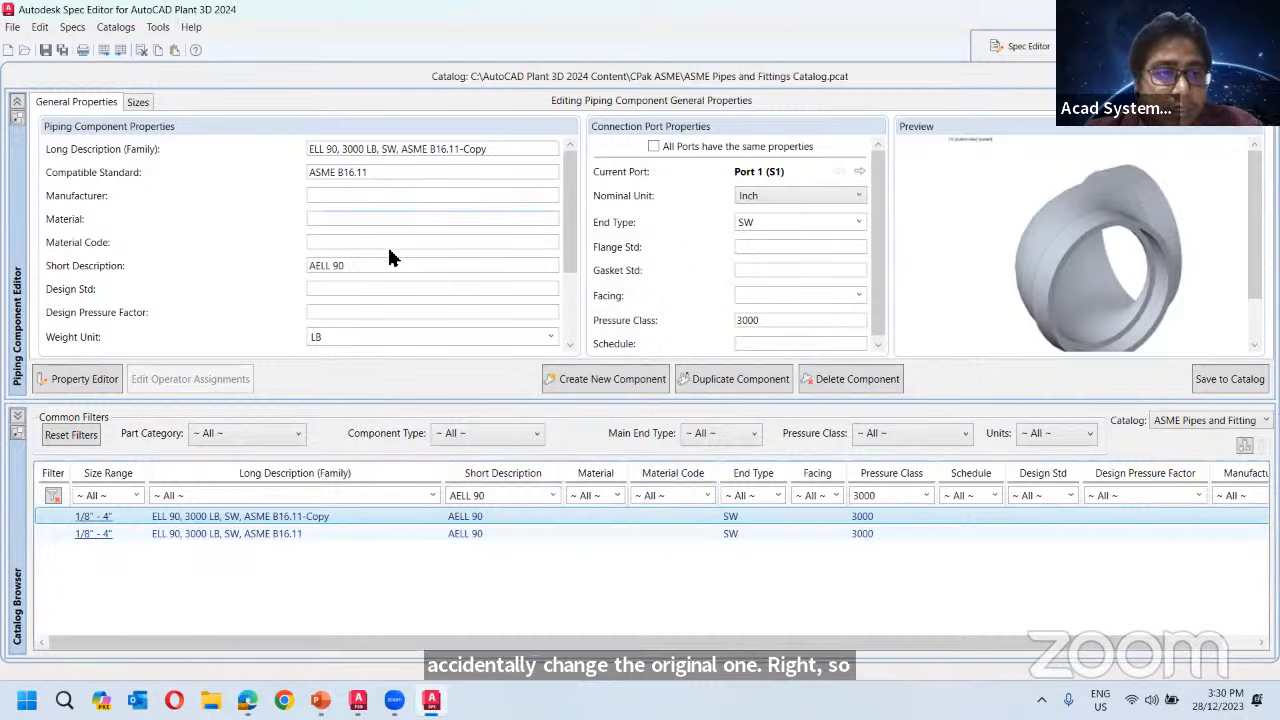
text(CS)
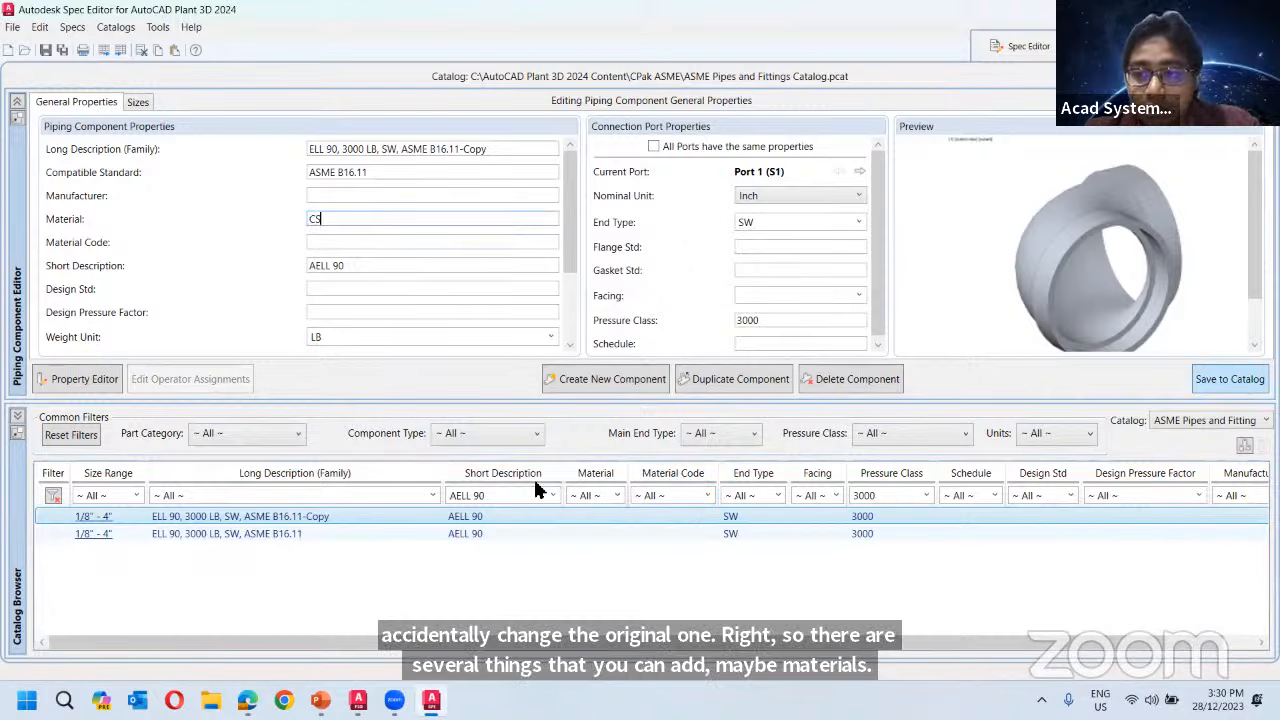
click(588, 521)
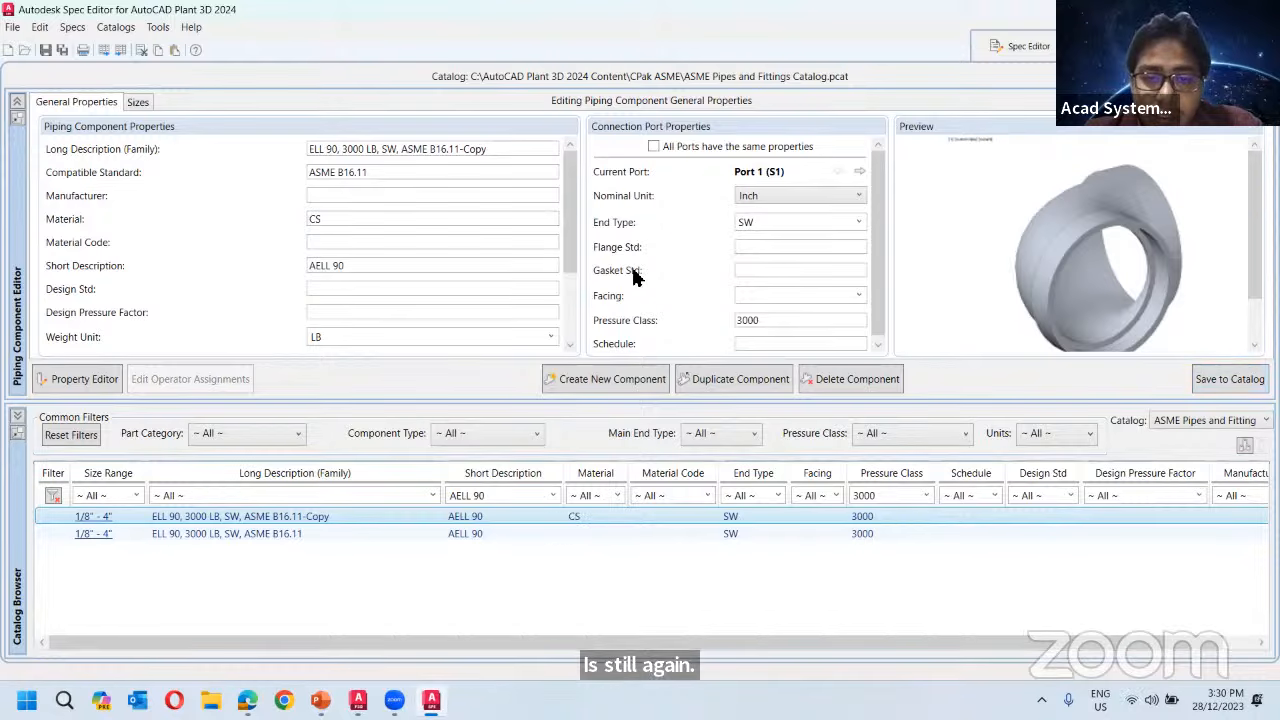
Change the copied elbow's family long description to AELL 90, 3000 LB, SW, ASME B16.11-Copy and review its port 1 unit and end type.
scroll(672, 256, down, 1)
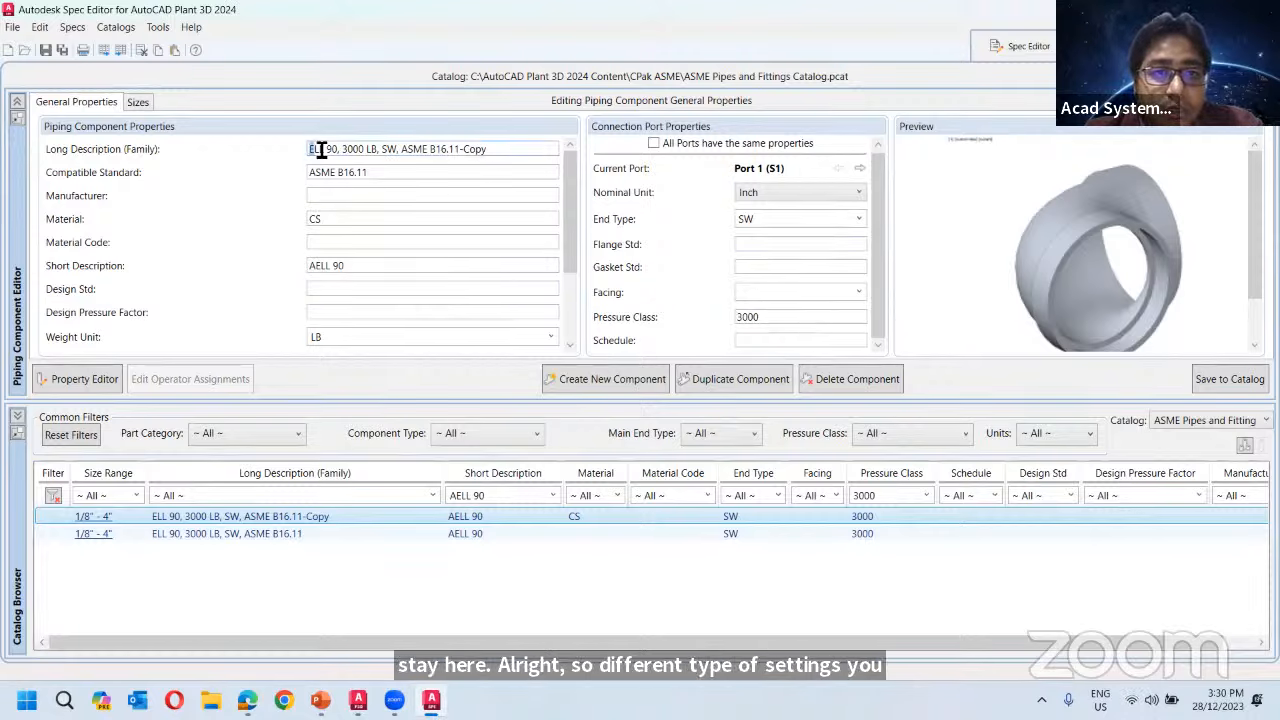
text(A)
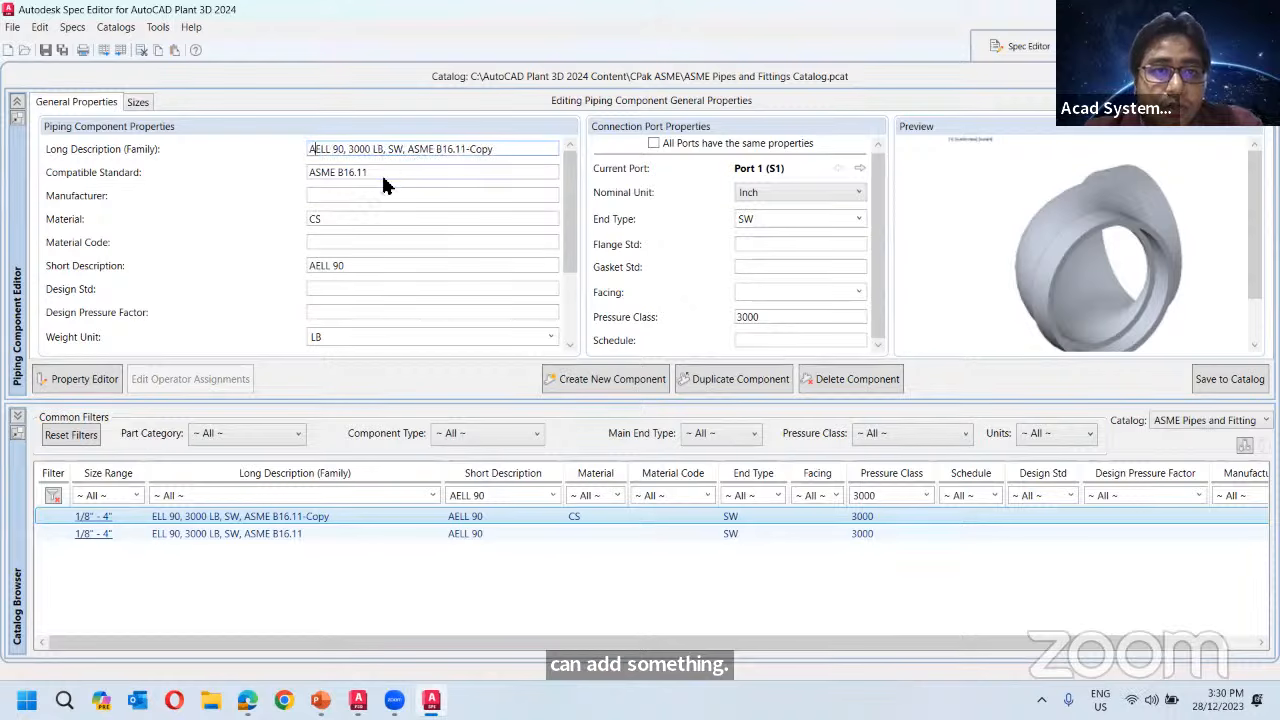
key(Tab)
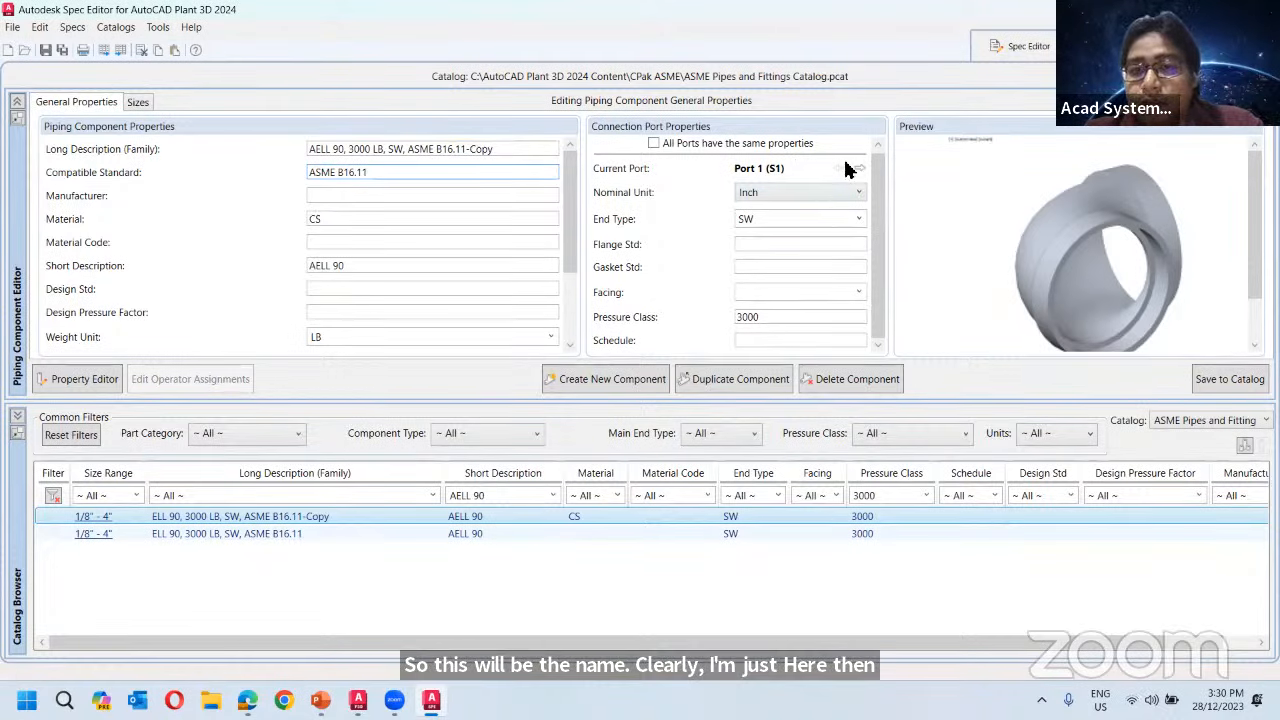
click(795, 194)
click(798, 196)
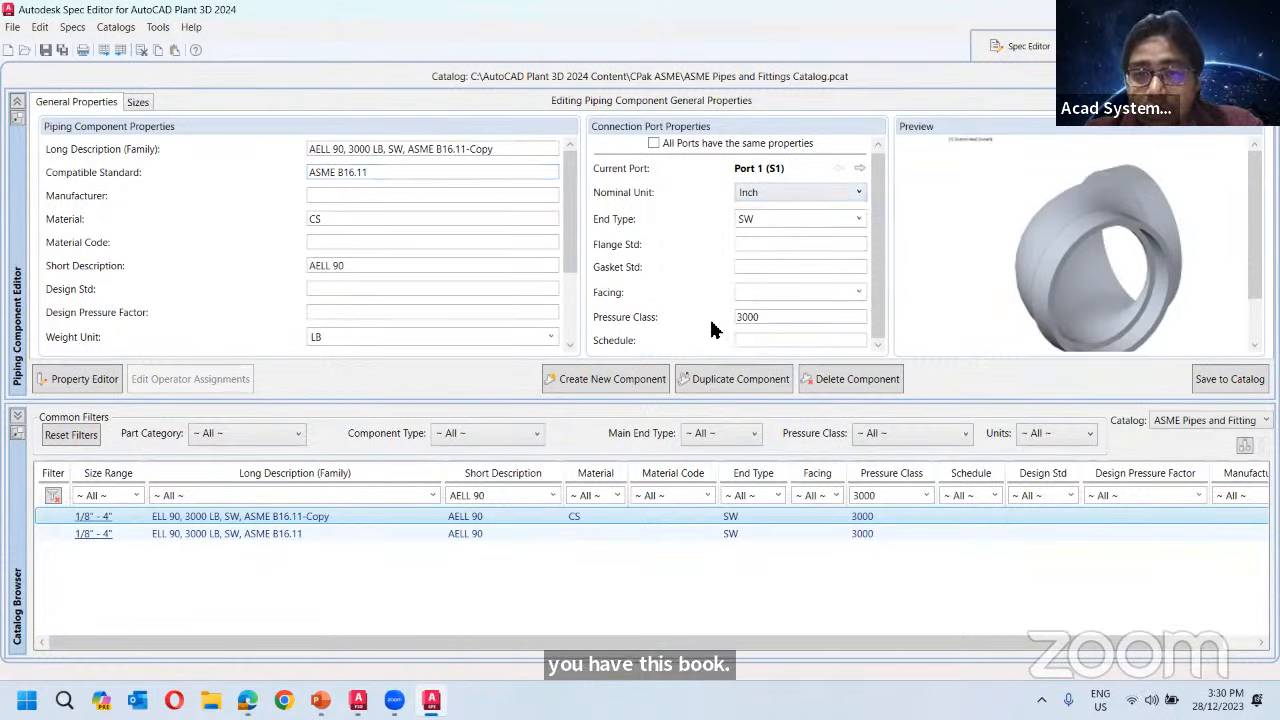
double_click(773, 226)
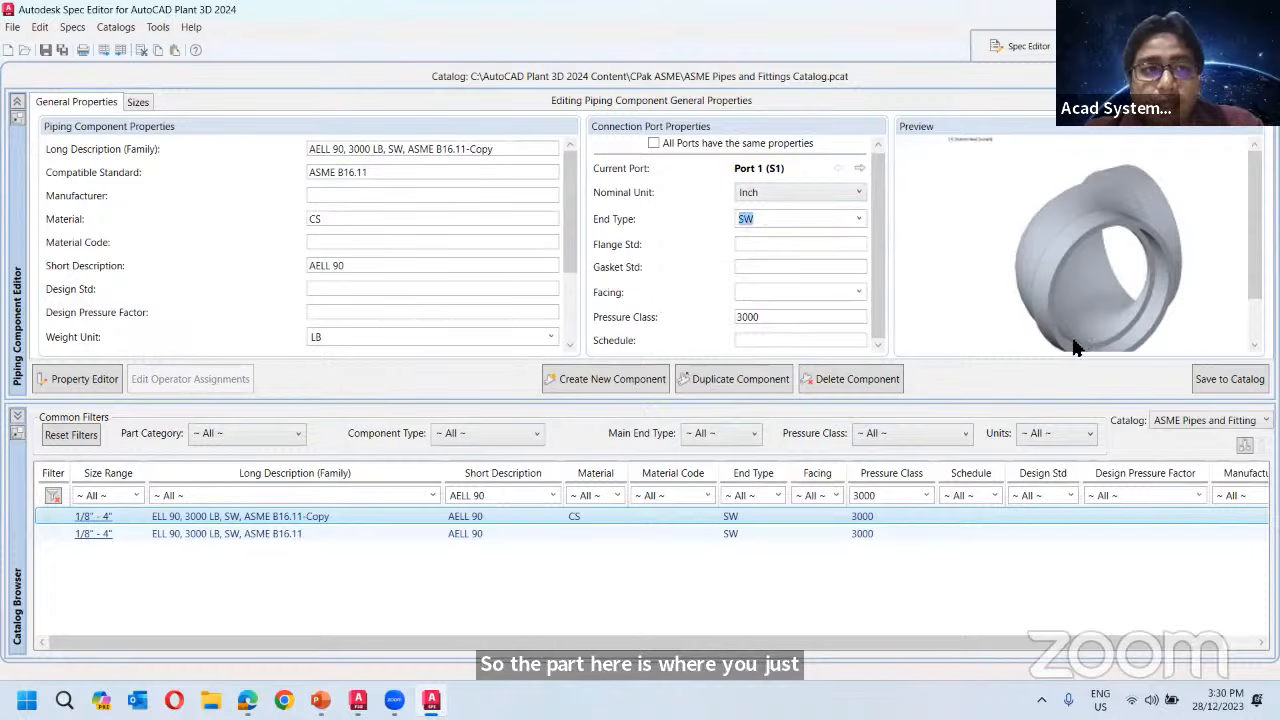
Remove the 1/8", 1/4" and 3/8" sizes from the copied elbow family.
click(138, 103)
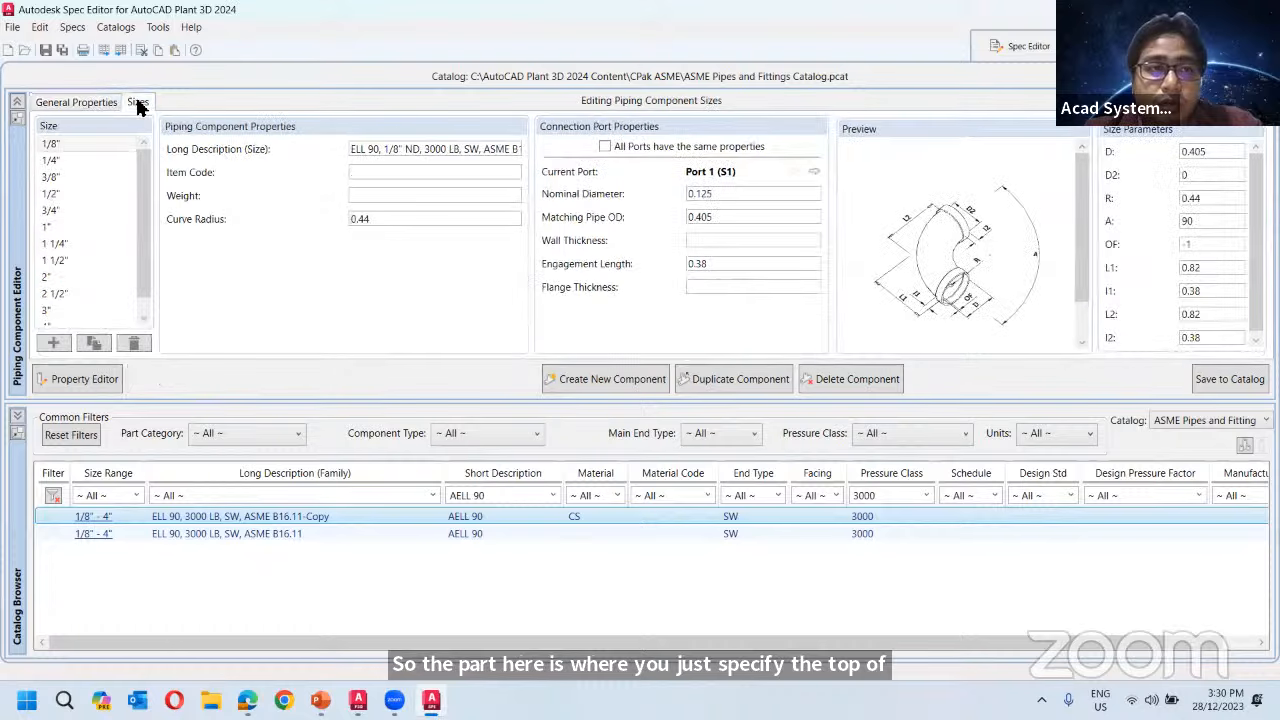
scroll(71, 180, down, 1)
scroll(71, 160, up, 1)
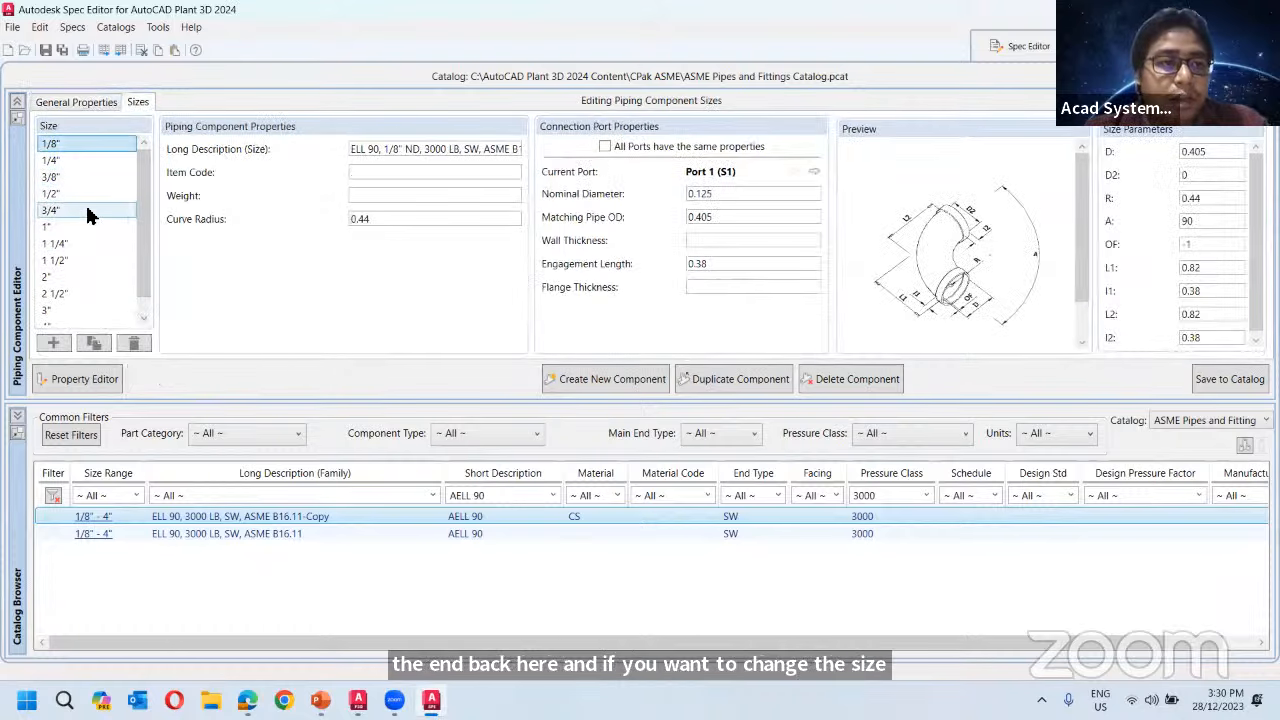
click(82, 177)
click(75, 148)
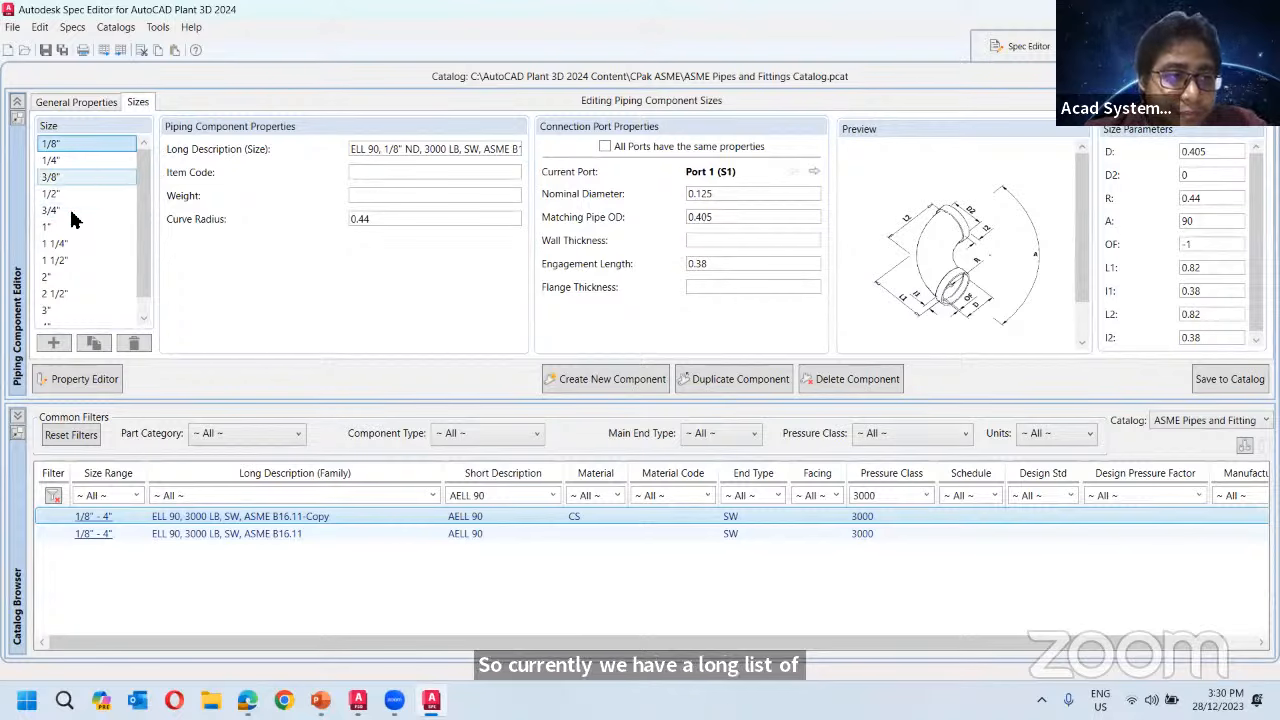
click(134, 344)
click(134, 343)
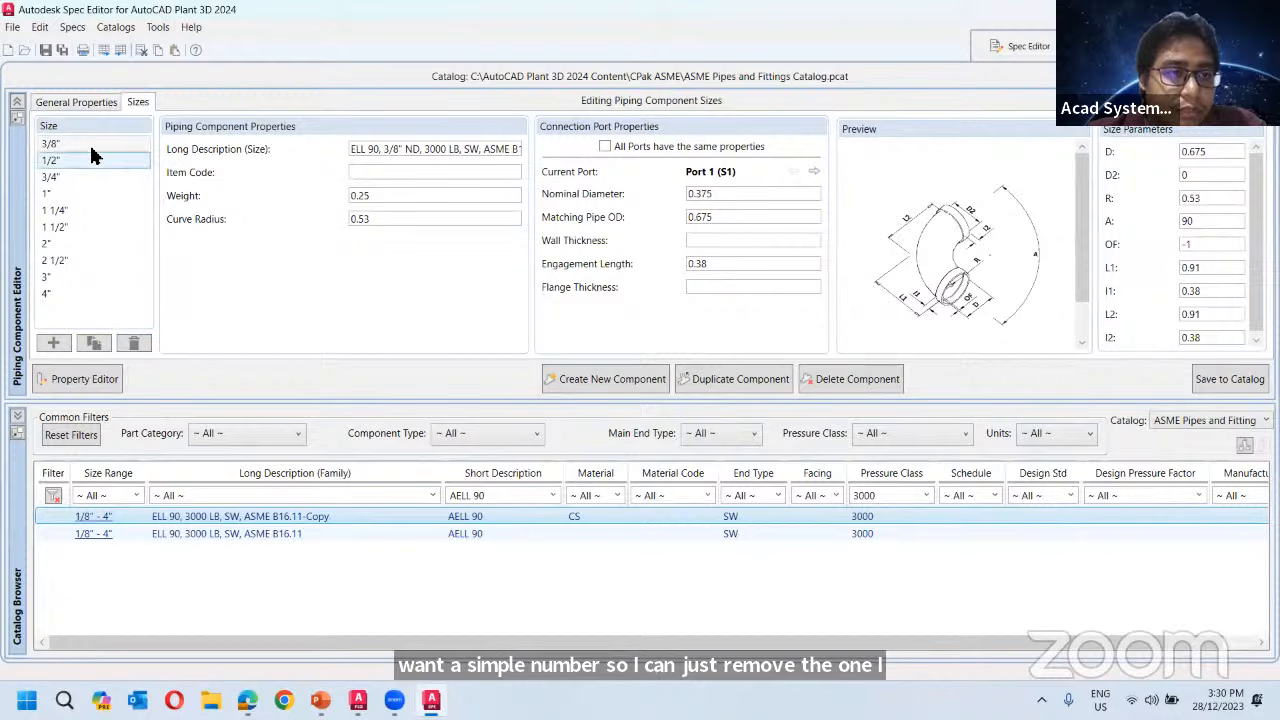
click(134, 343)
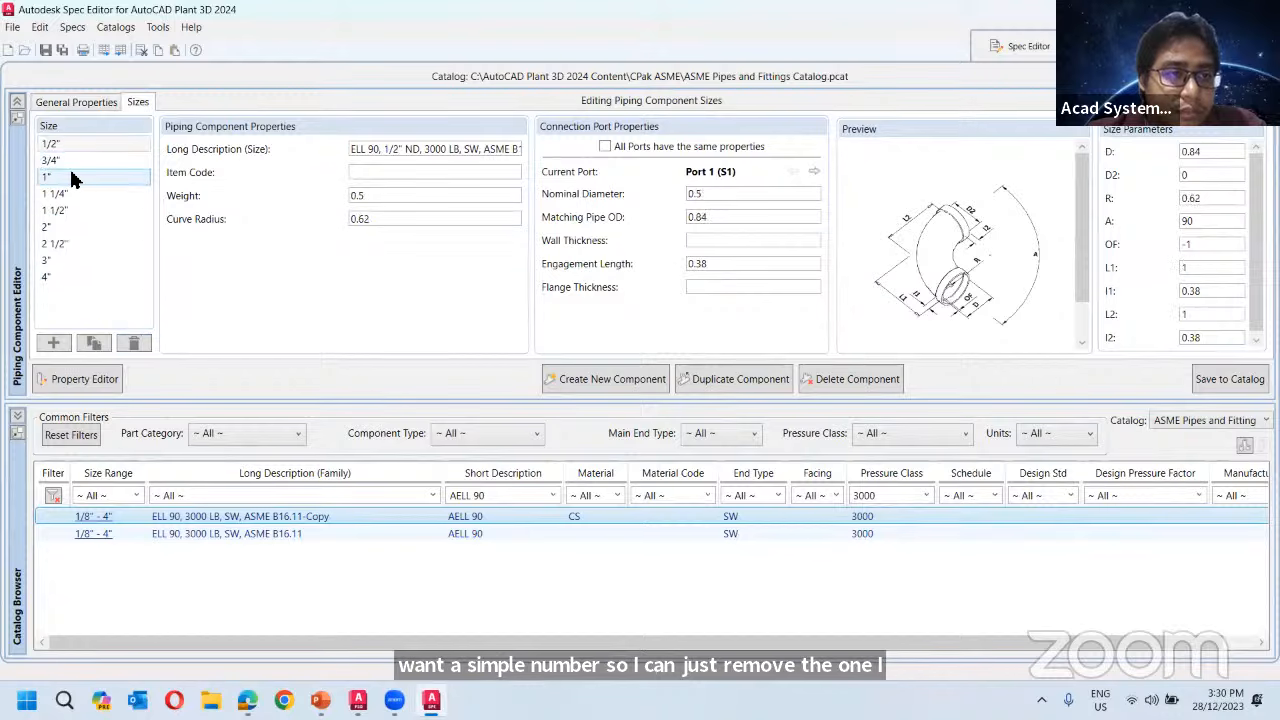
Remove the 3/4", 1 1/4" and 3" sizes from the copied elbow family.
click(112, 160)
click(134, 343)
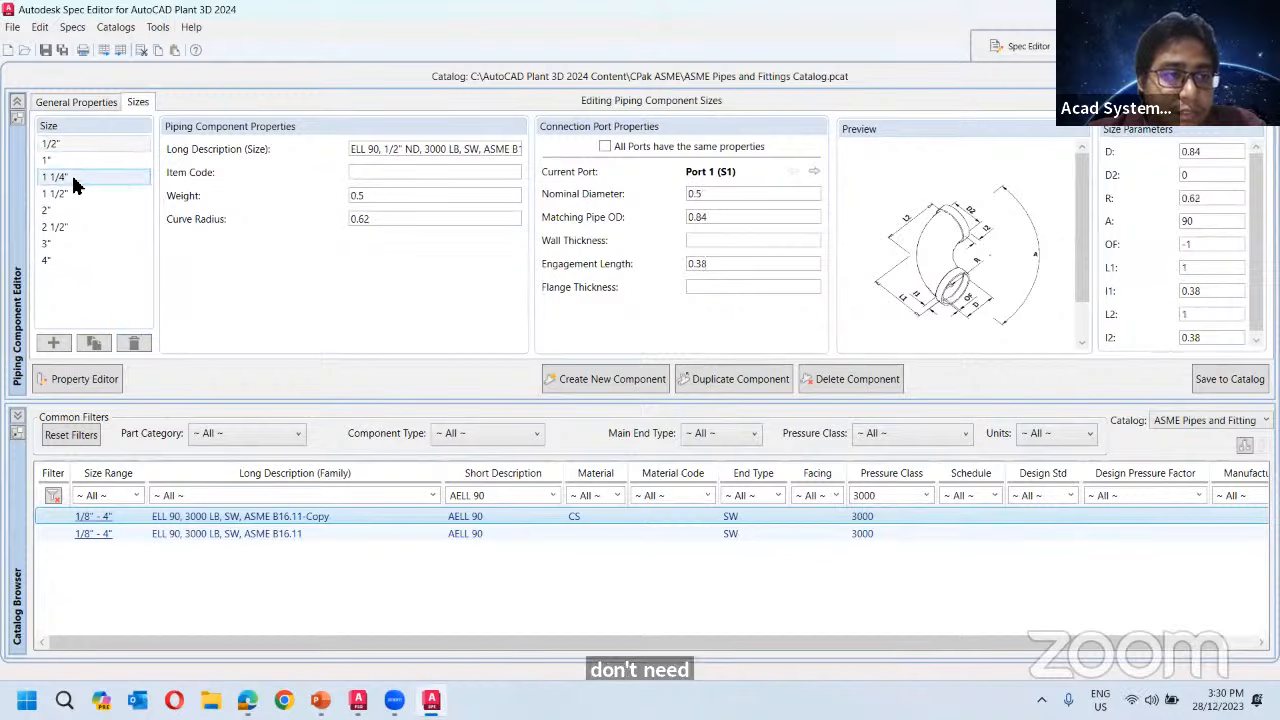
click(73, 180)
click(145, 347)
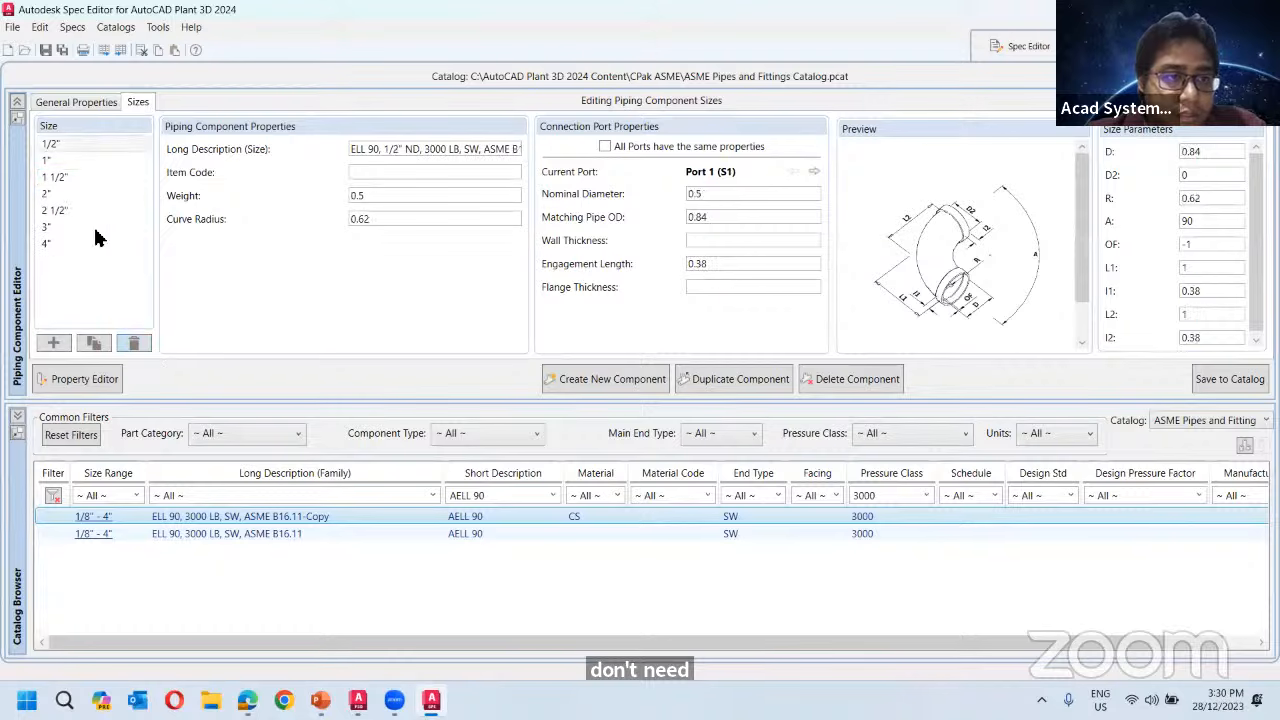
click(90, 228)
click(145, 344)
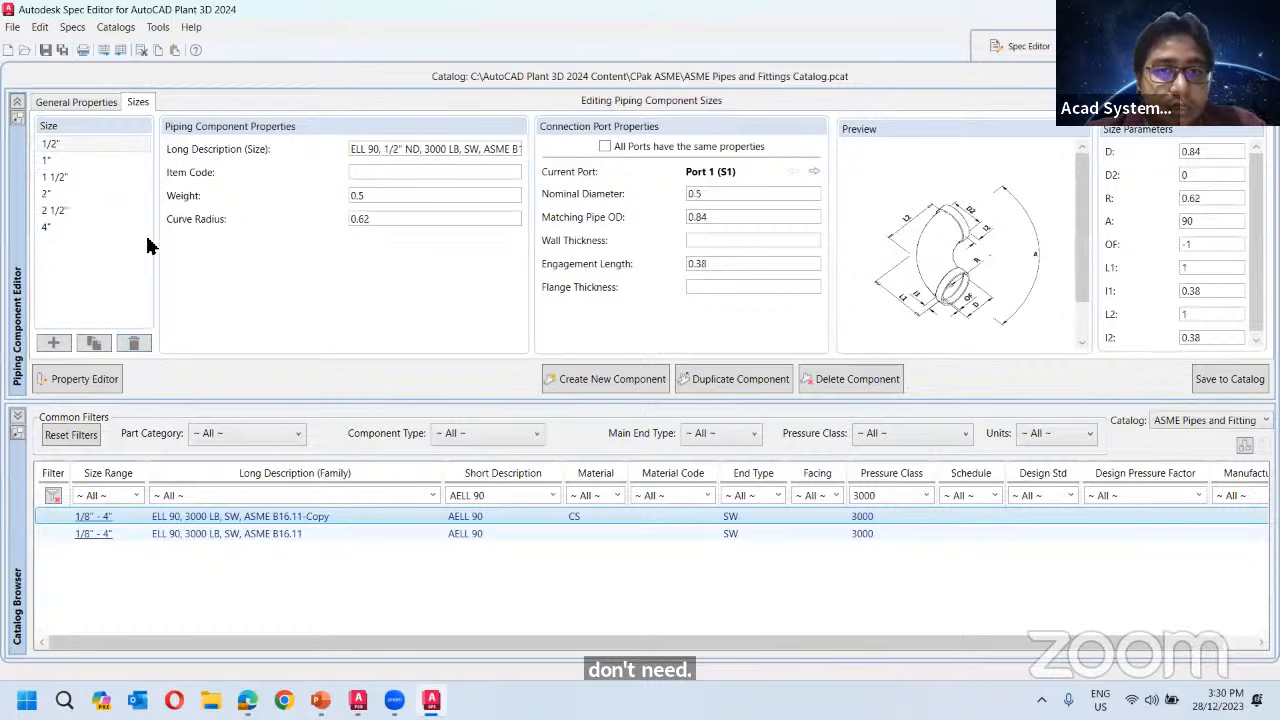
Examine the remaining sizes and the nominal diameter and matching pipe OD at both ports of the 1/2" elbow.
click(48, 161)
click(70, 193)
click(66, 213)
click(86, 145)
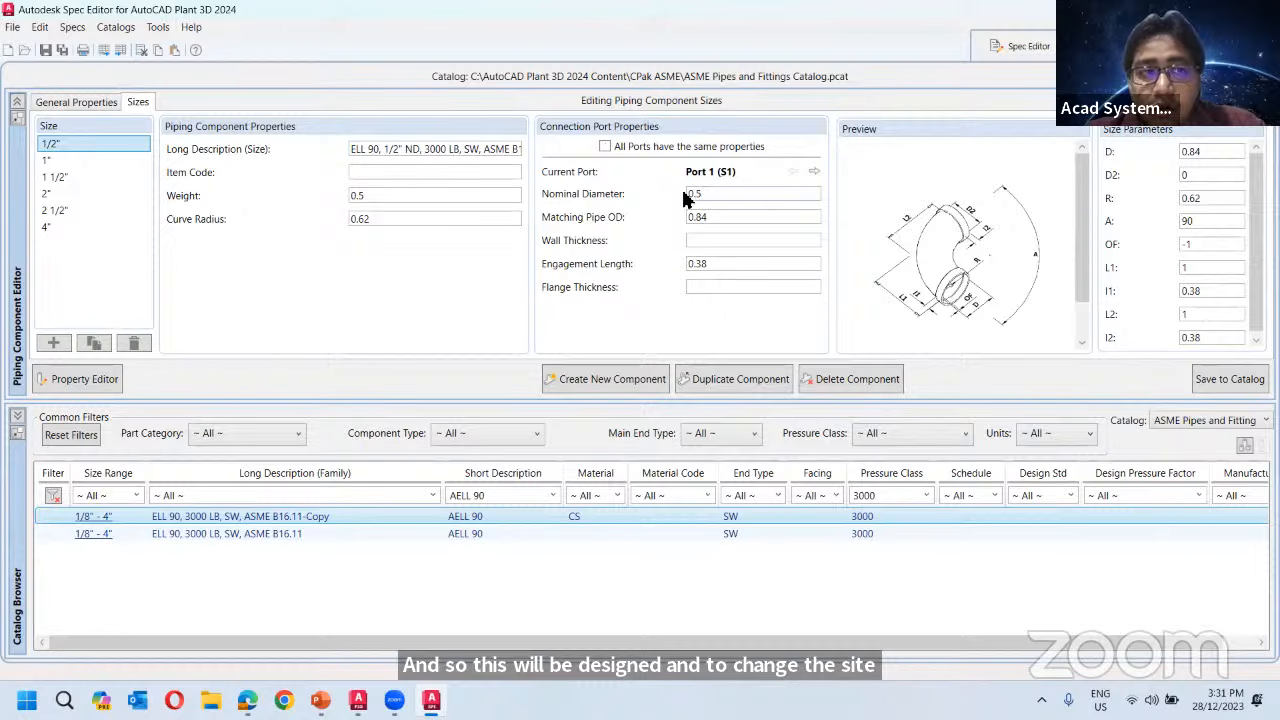
click(565, 220)
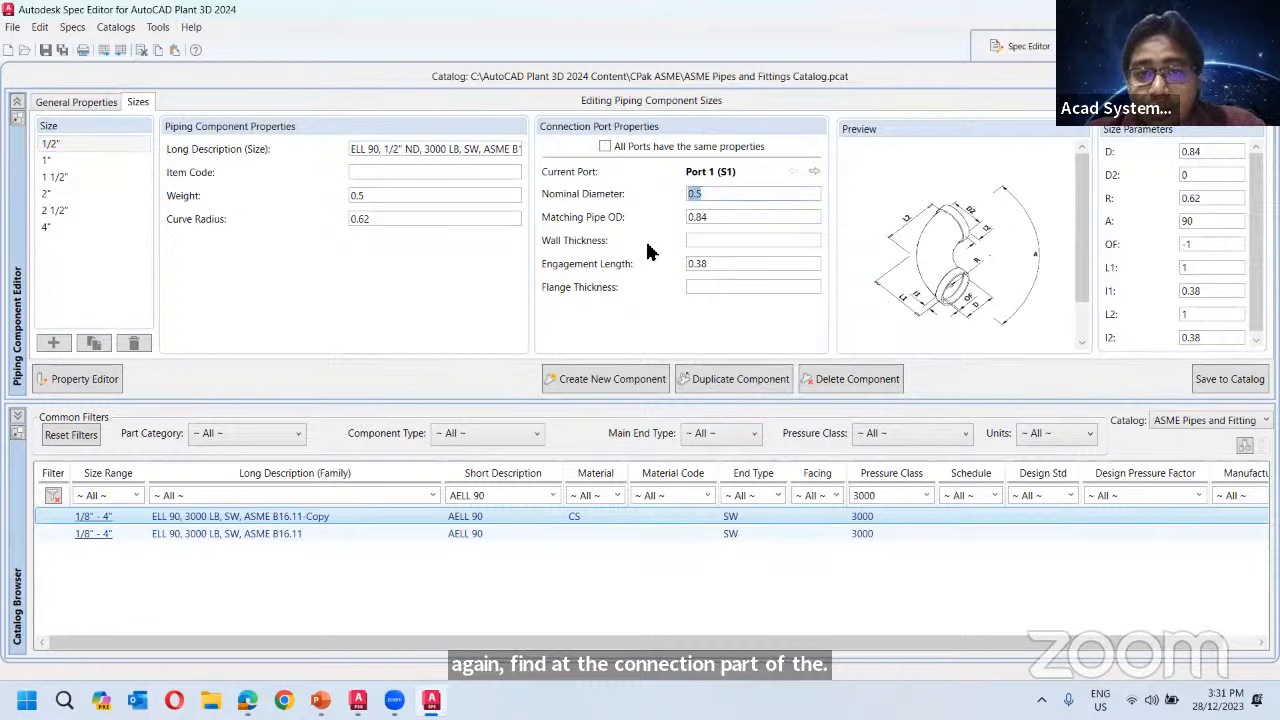
click(712, 219)
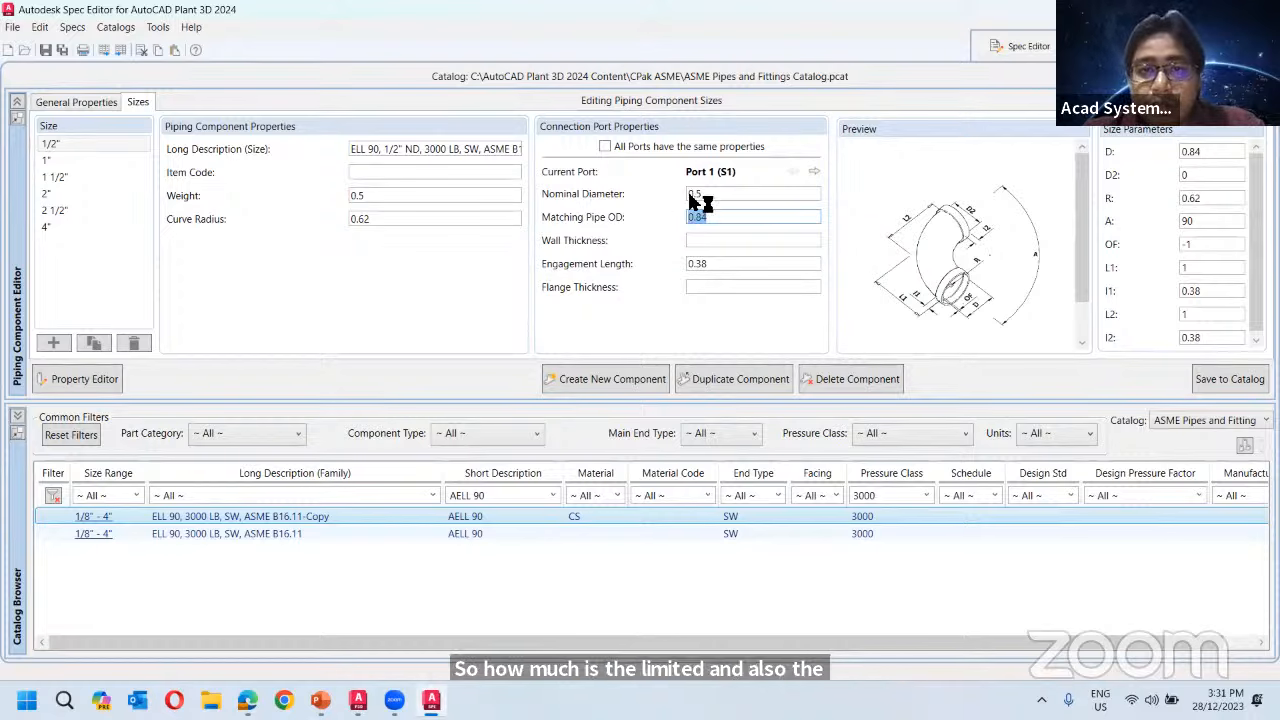
click(810, 172)
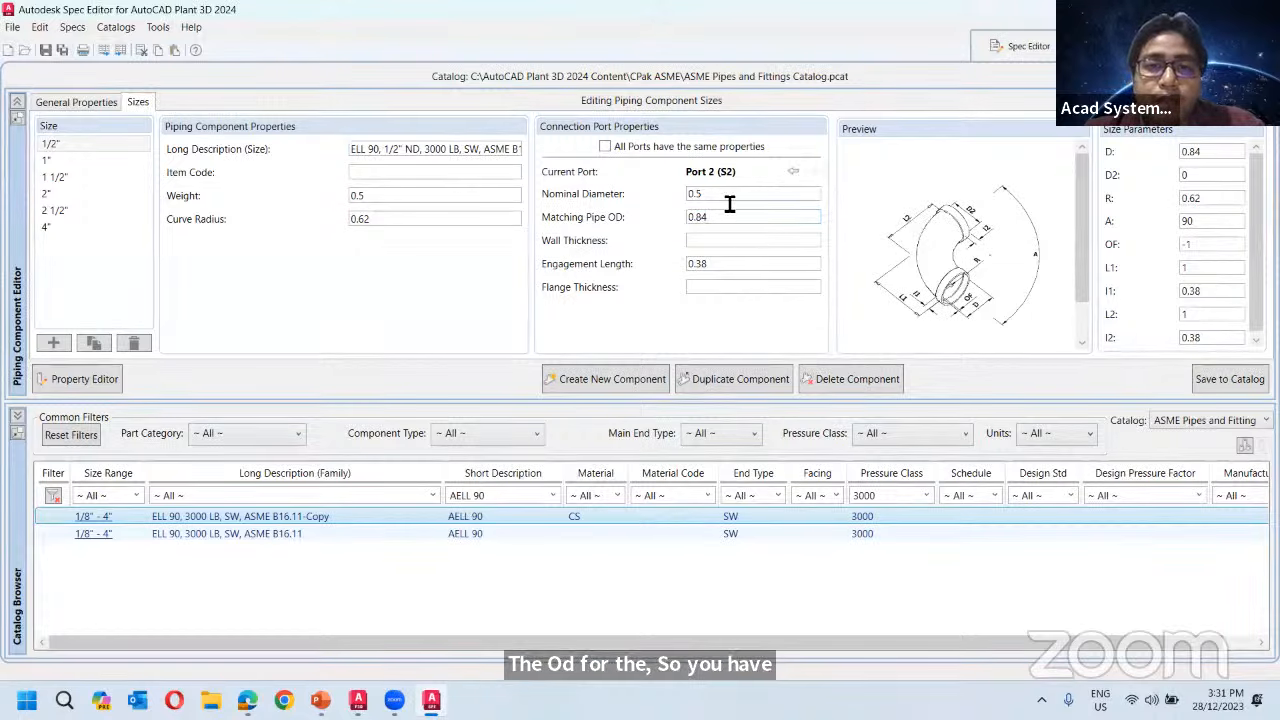
click(793, 172)
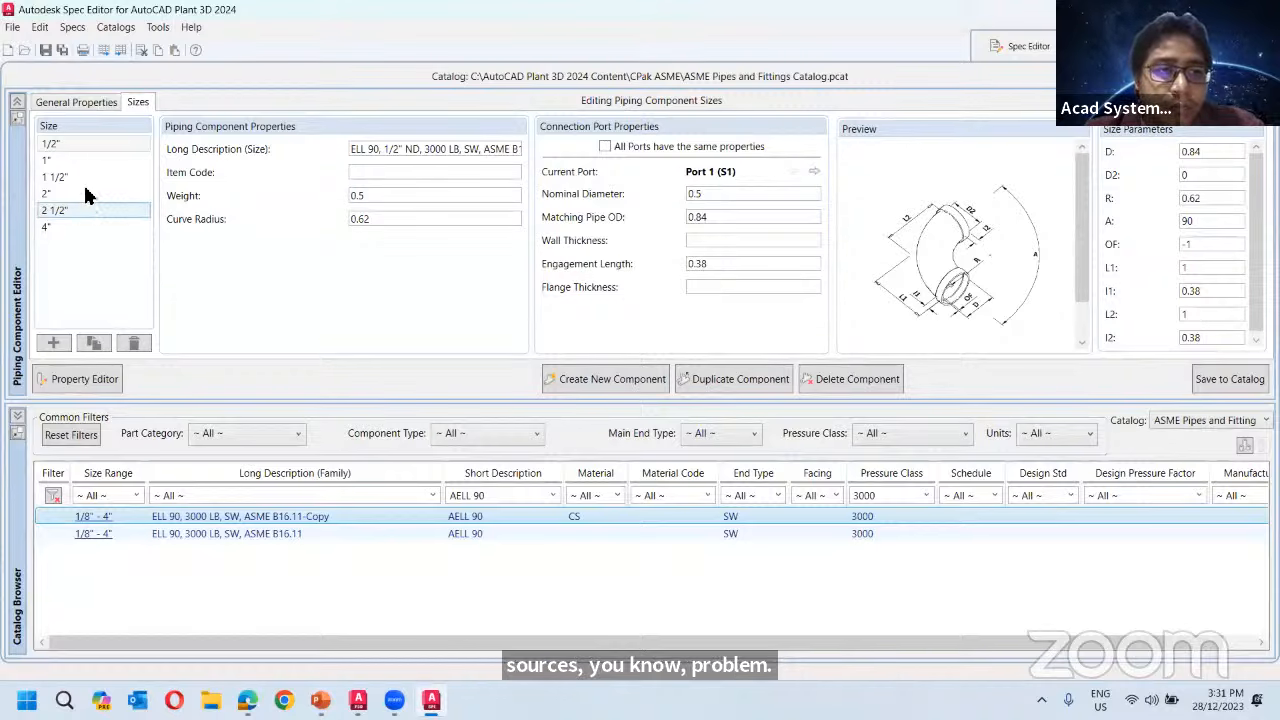
Add a new undefined size to the elbow family and compare it with the properties of the existing sizes.
click(62, 341)
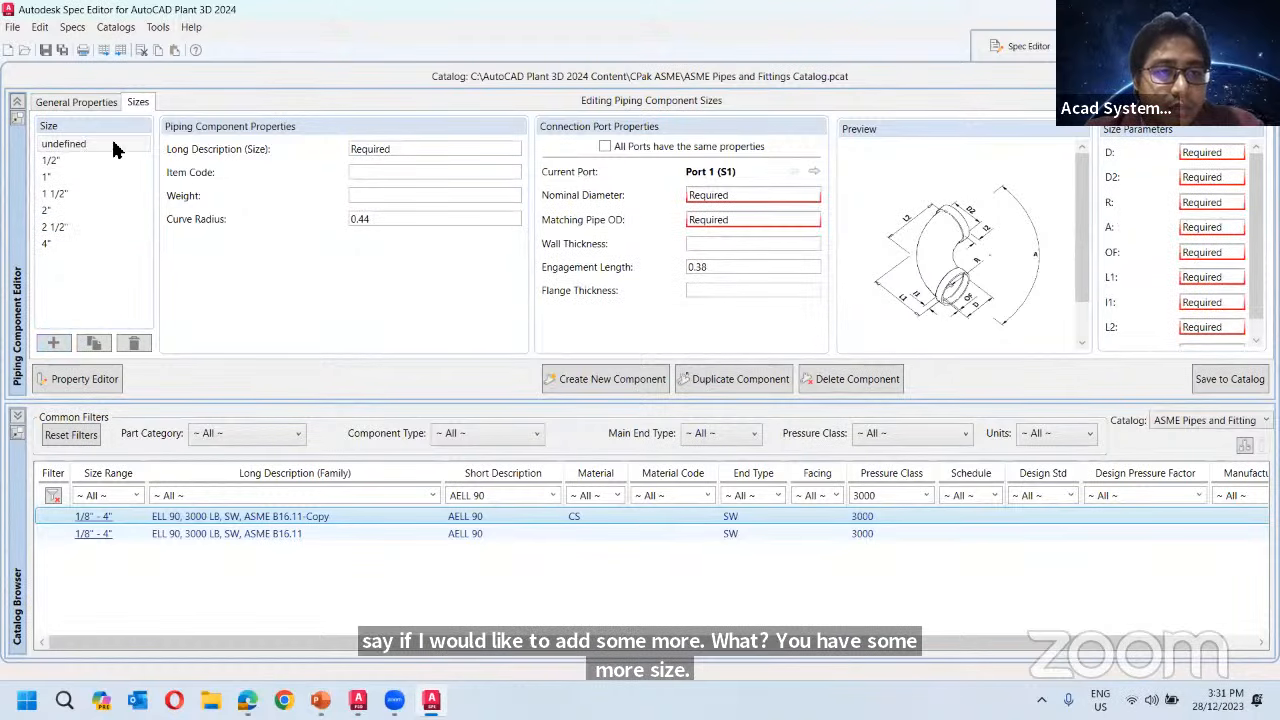
click(85, 156)
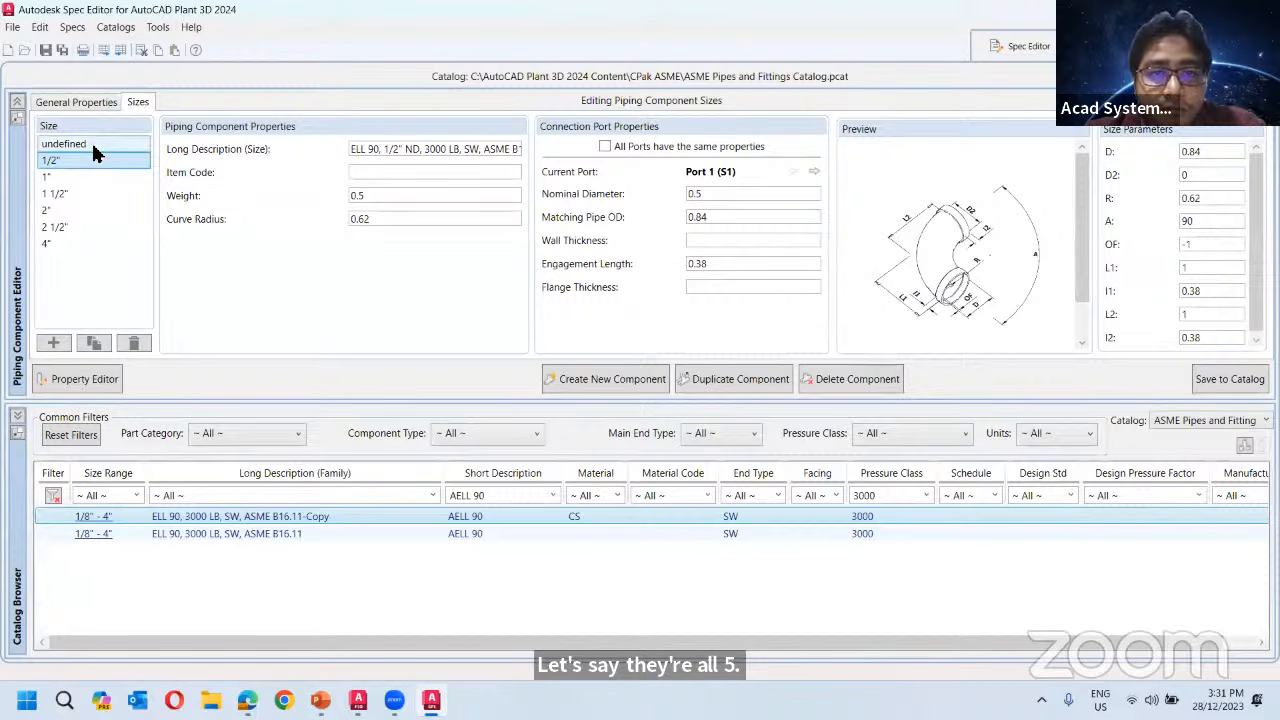
click(92, 143)
click(88, 176)
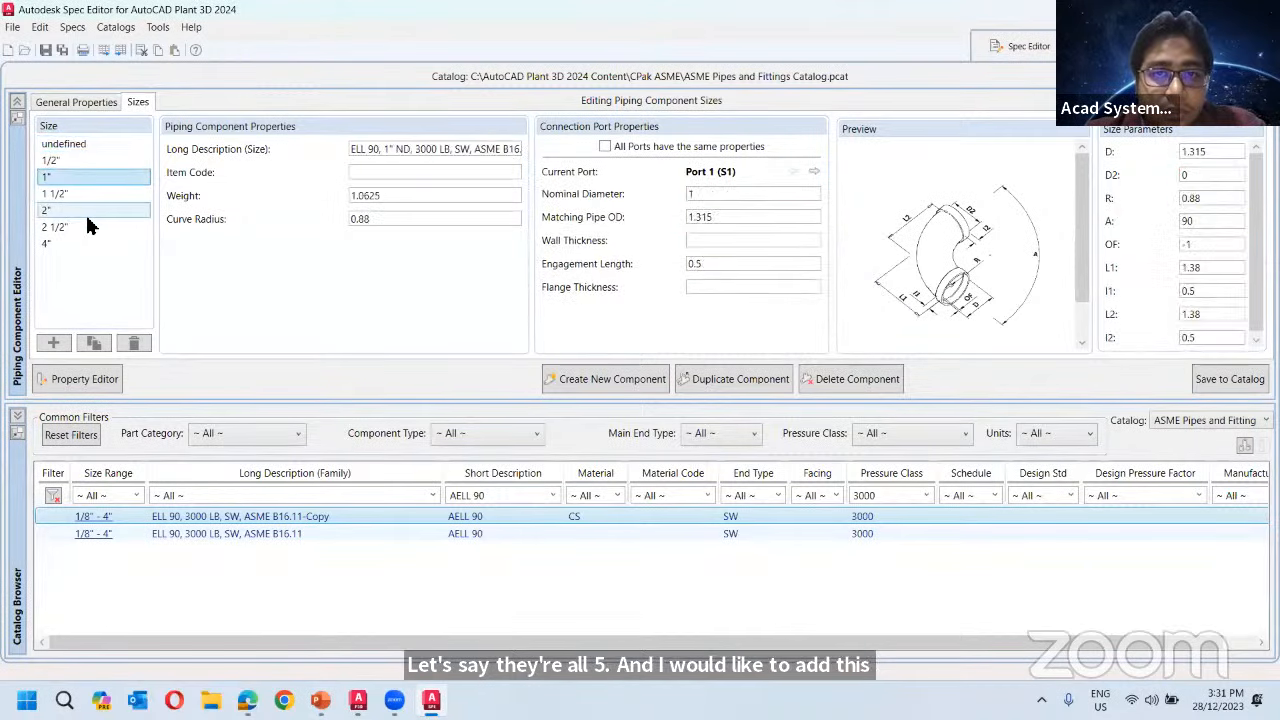
click(85, 209)
click(71, 226)
click(75, 243)
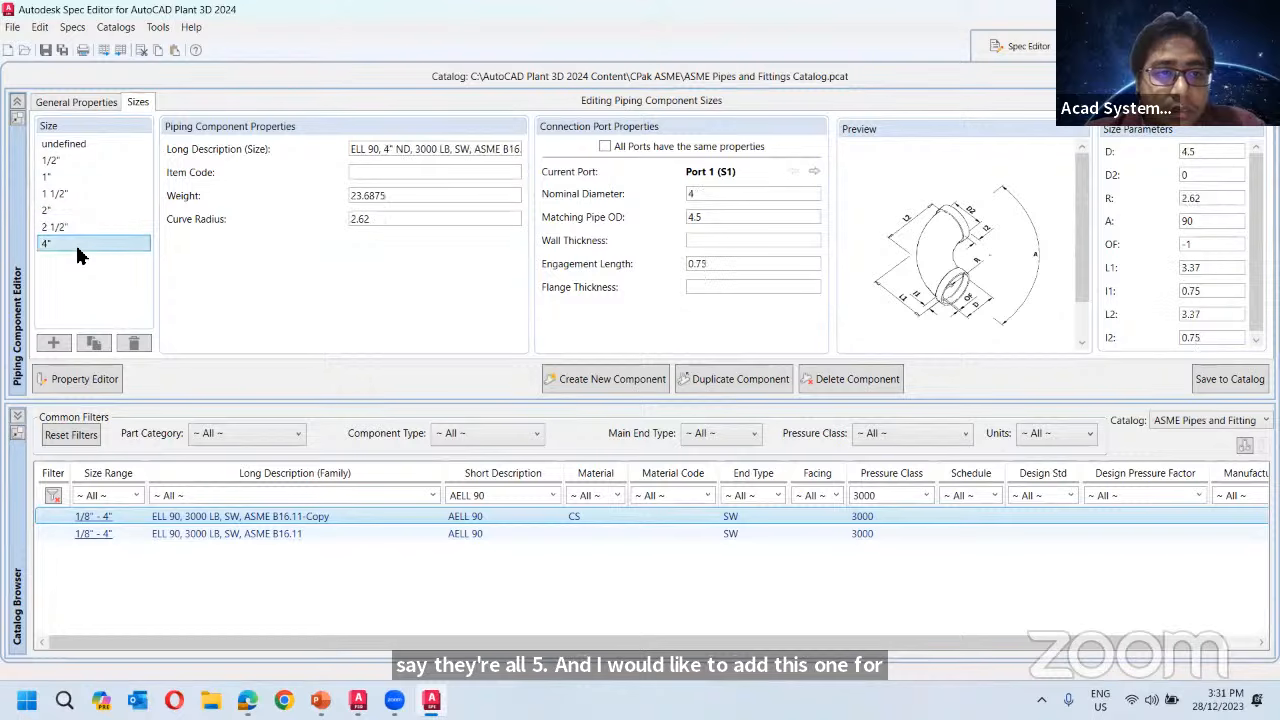
click(96, 158)
click(95, 145)
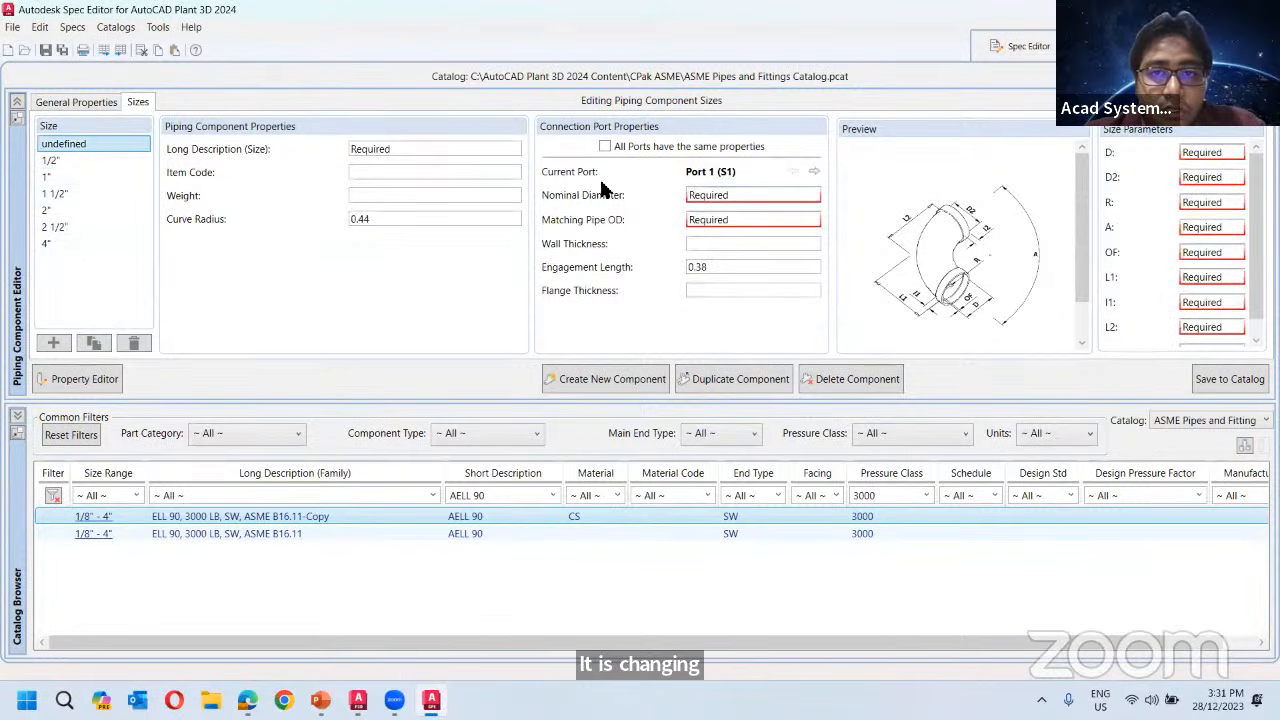
Set the new size's port 1 nominal diameter to 5 and its matching pipe OD to 5.5.
click(762, 196)
text(5)
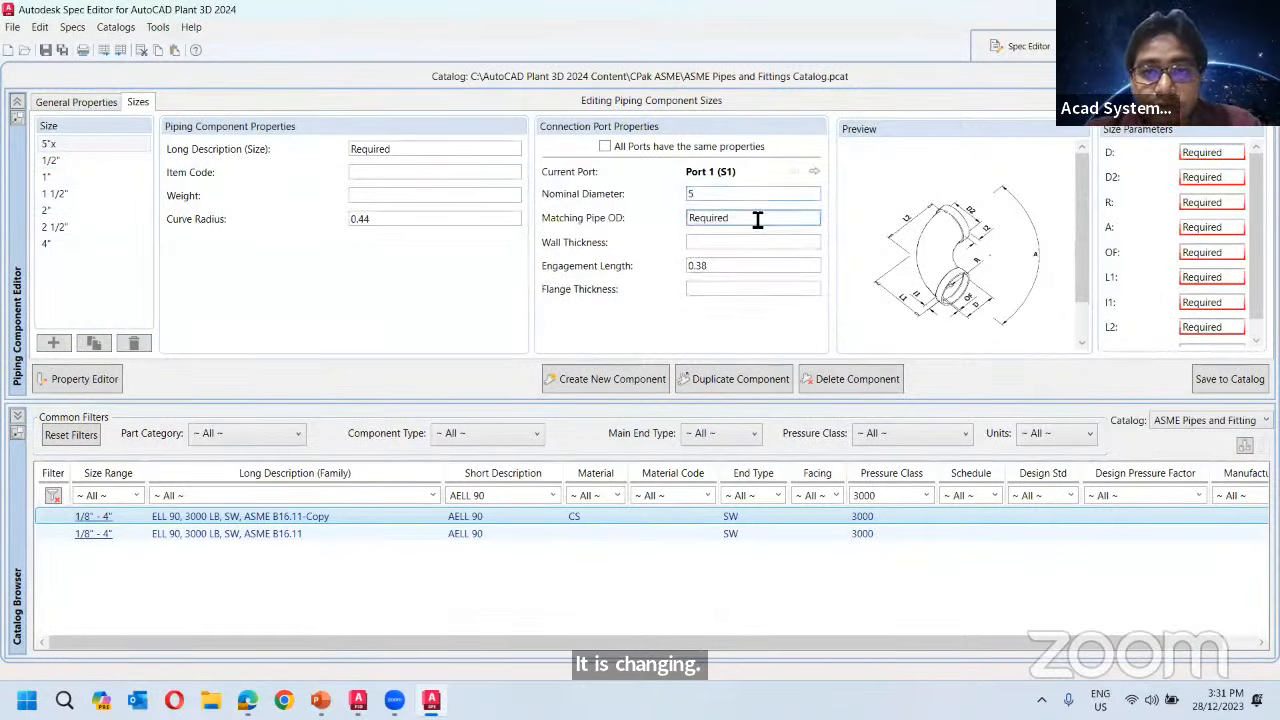
click(757, 218)
text(5)
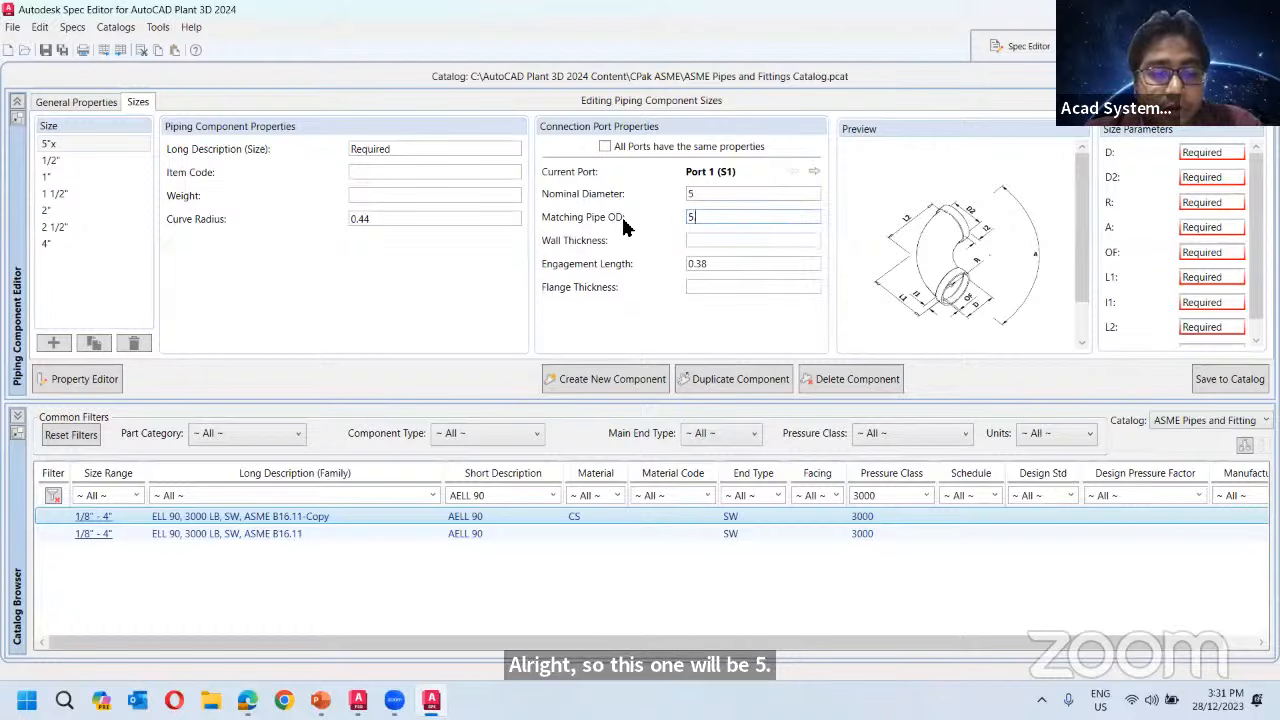
text(.6)
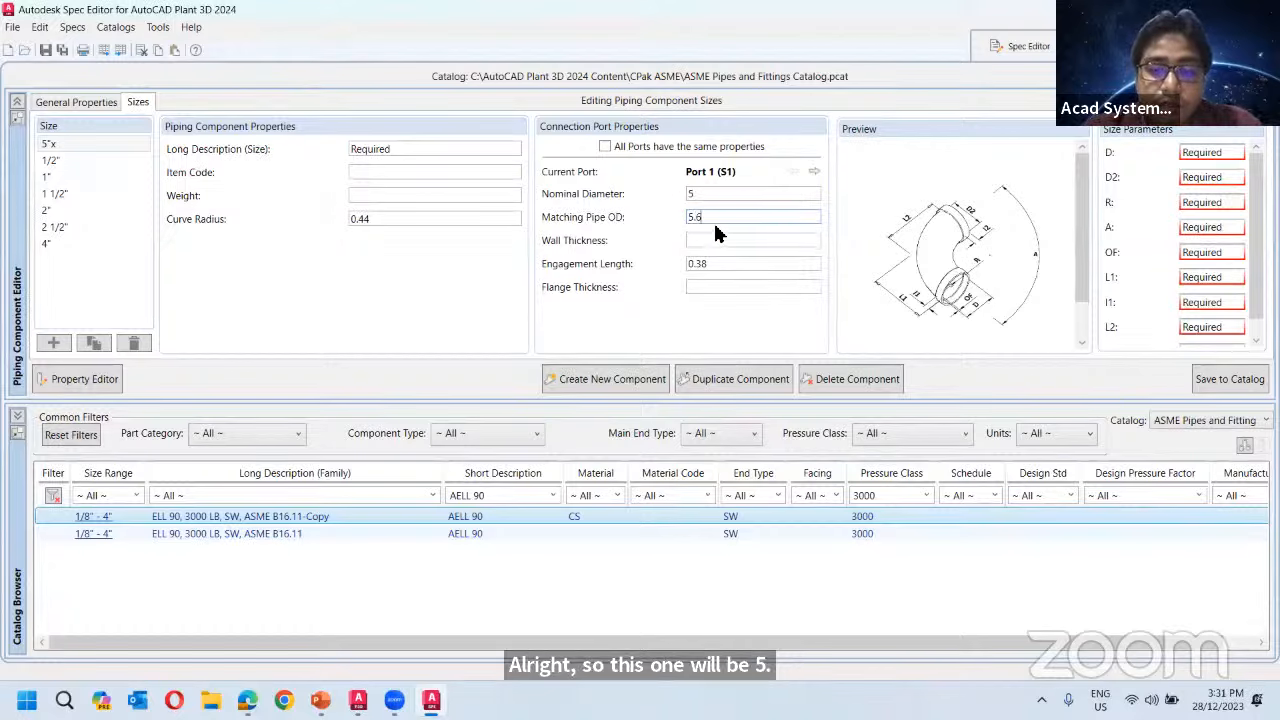
key(BackSpace)
text(5)
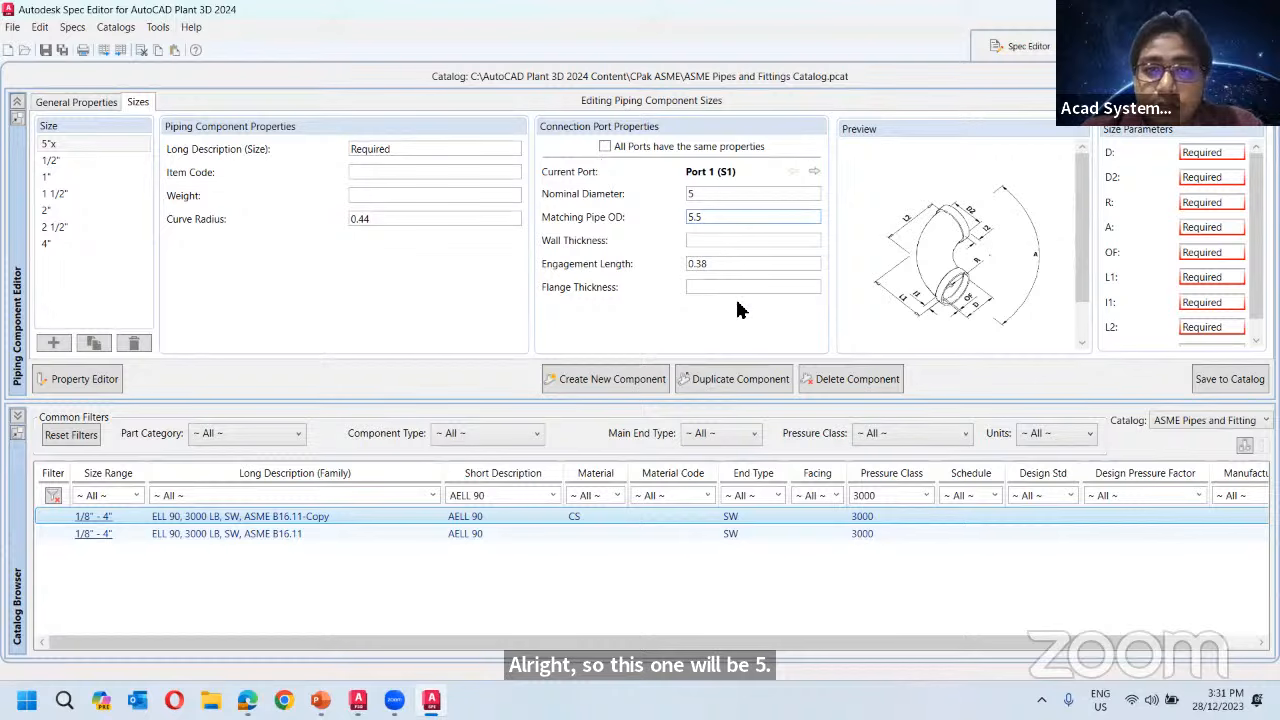
Compare both ports of the new size and make all ports share the same properties, overwriting the differing values.
click(815, 173)
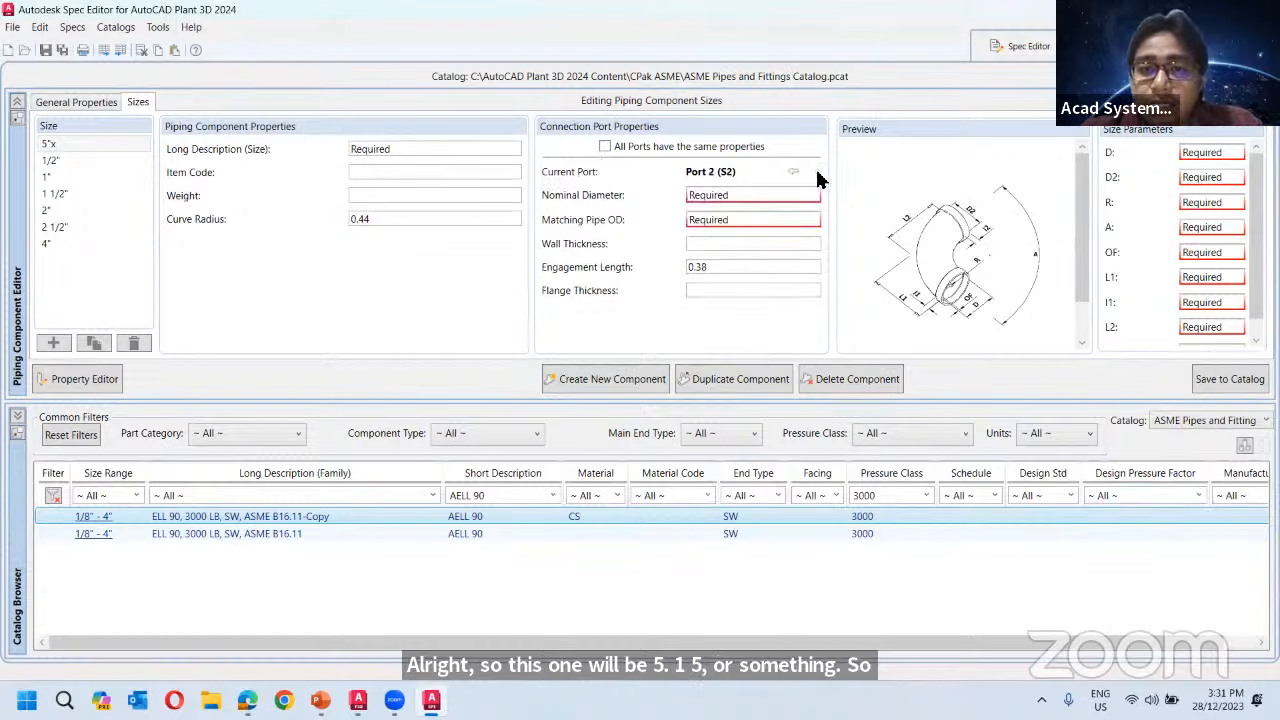
click(793, 172)
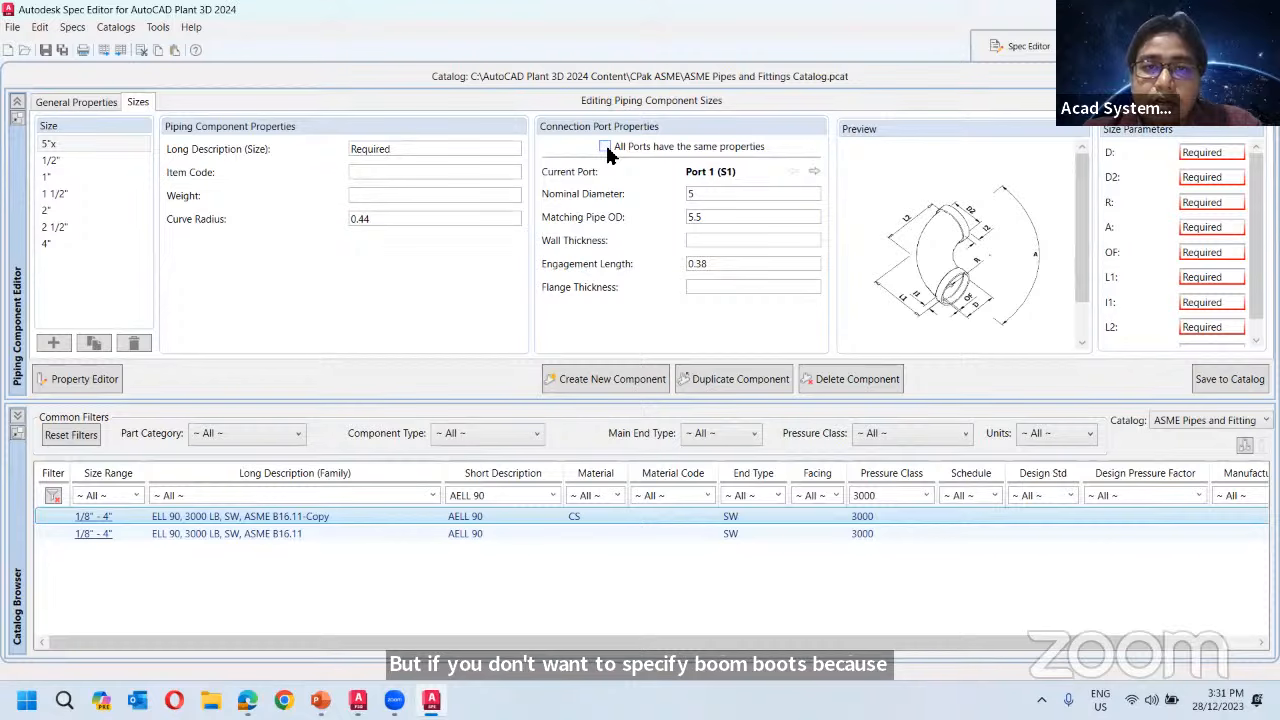
click(815, 171)
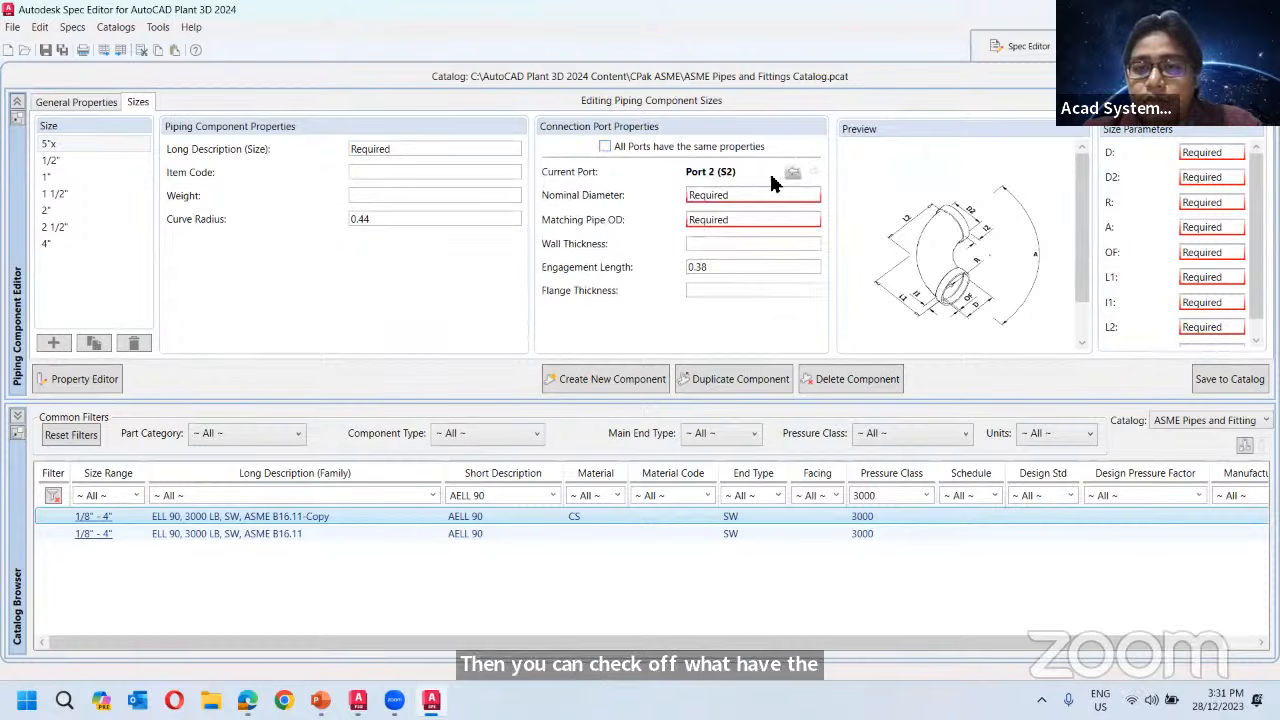
click(794, 172)
click(815, 172)
click(794, 172)
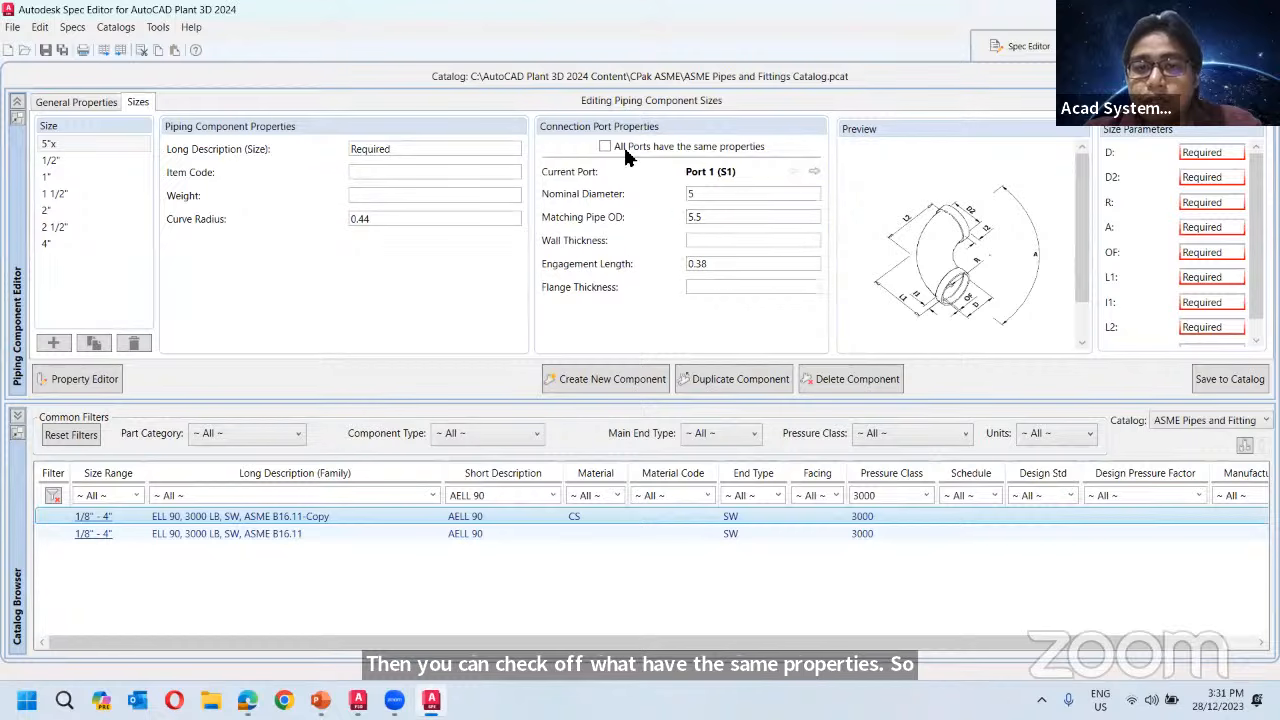
click(623, 146)
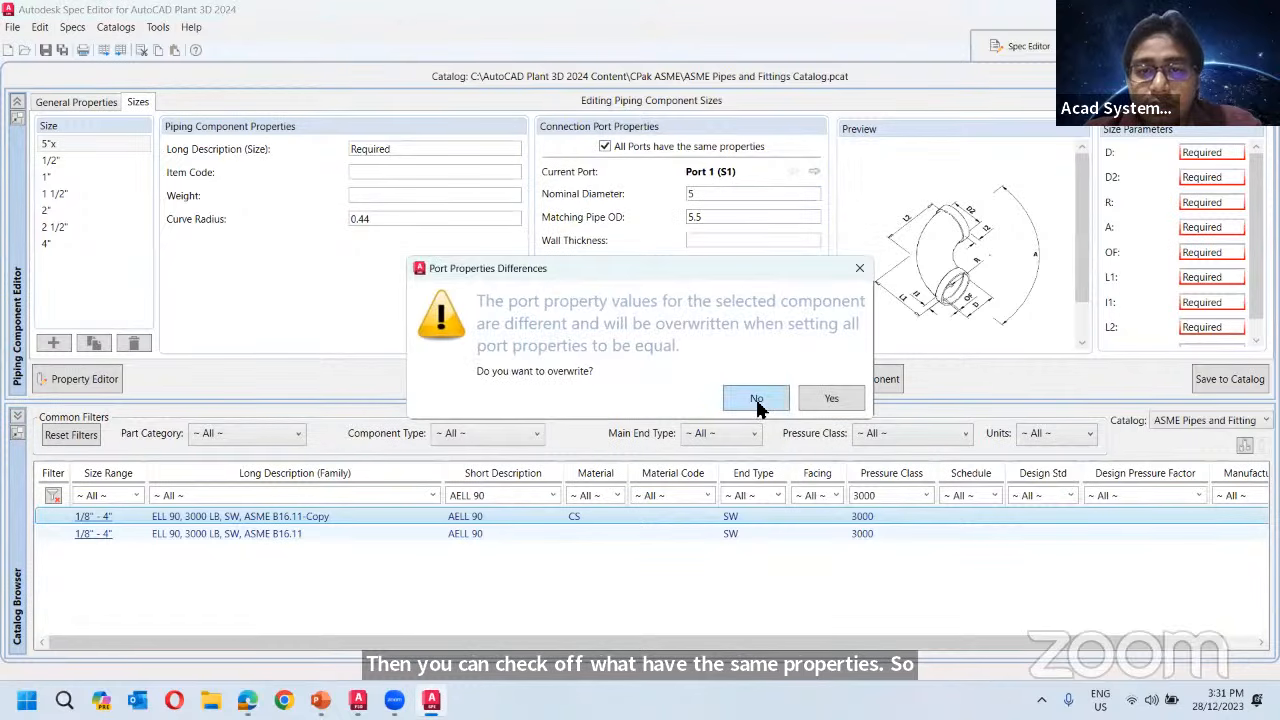
click(850, 402)
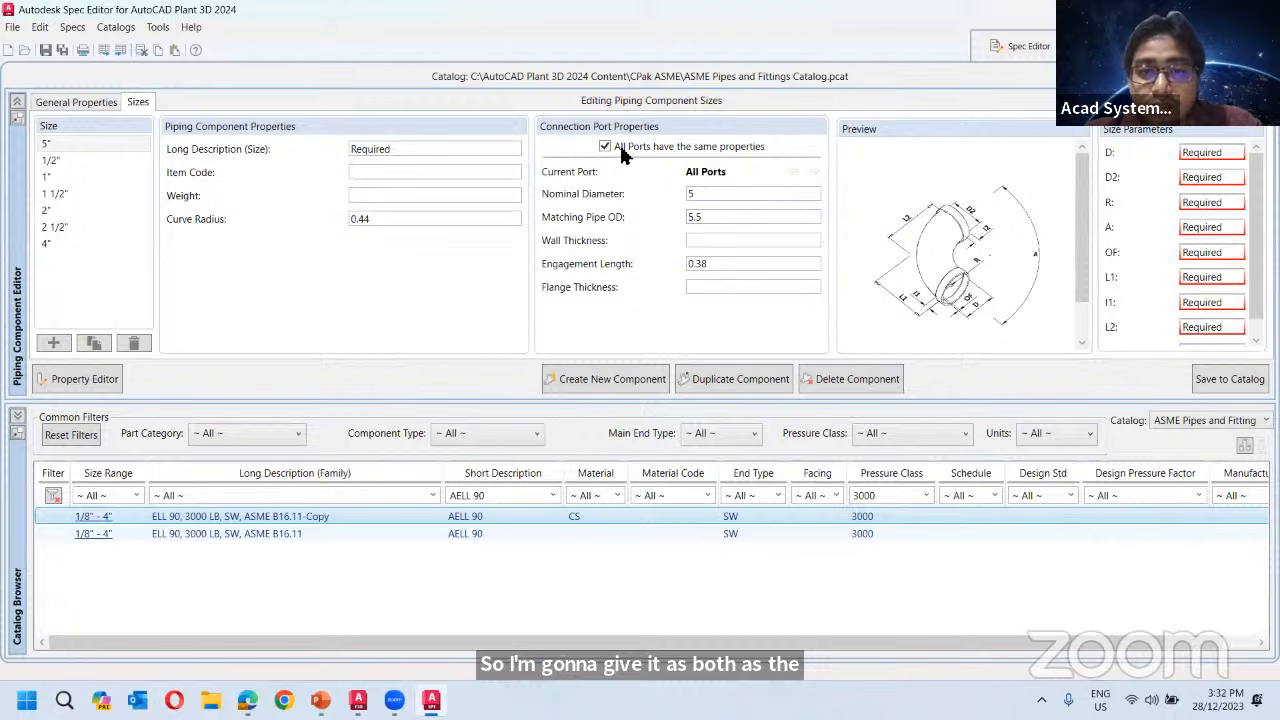
click(1211, 151)
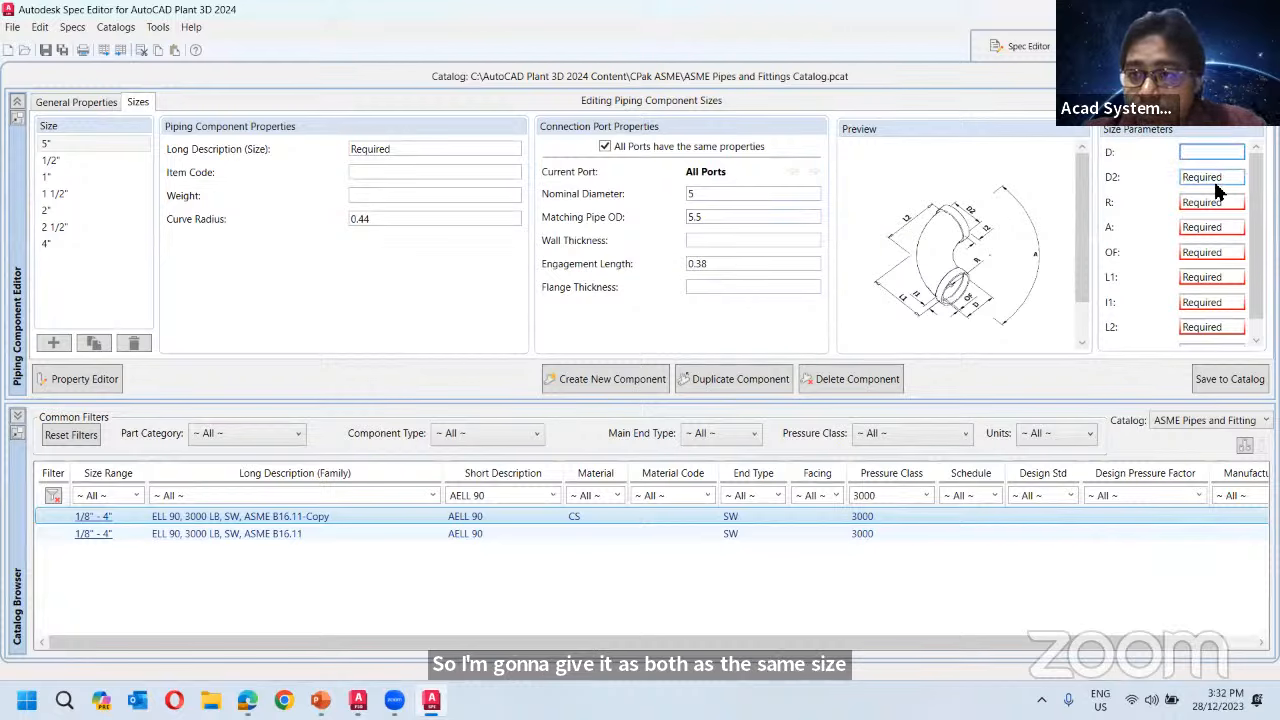
click(1213, 178)
click(1210, 203)
click(1211, 252)
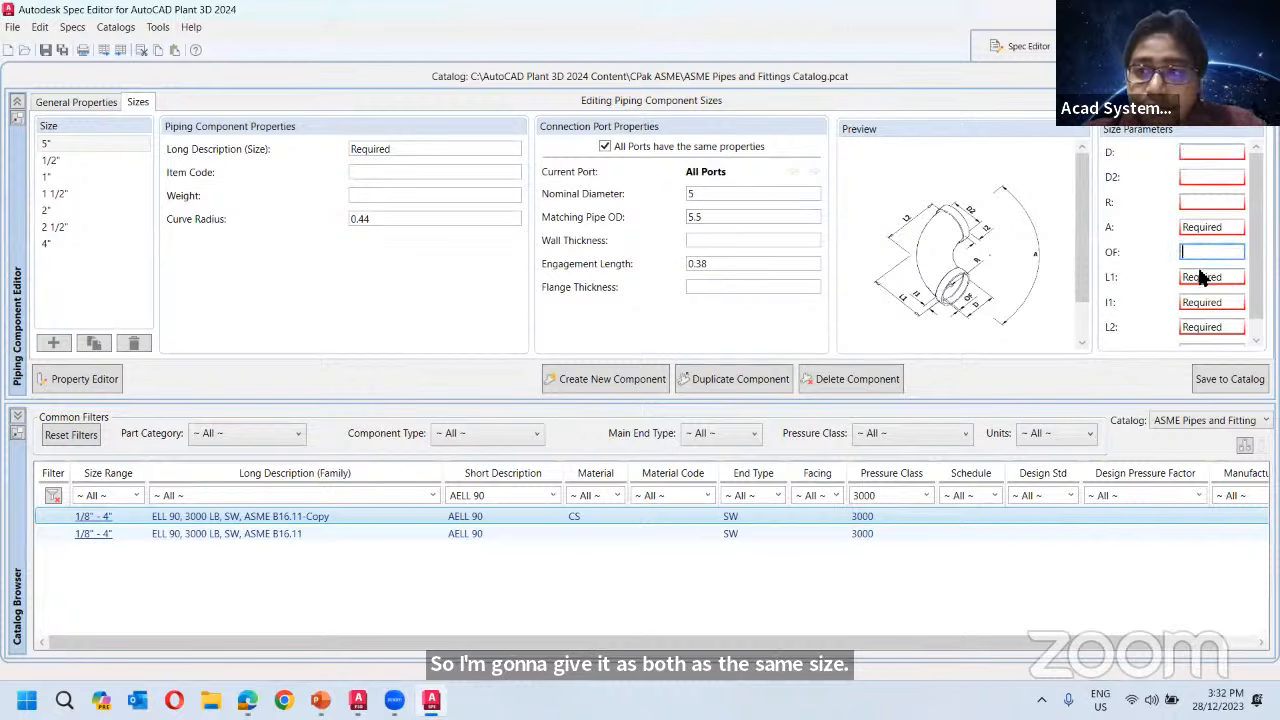
click(1211, 302)
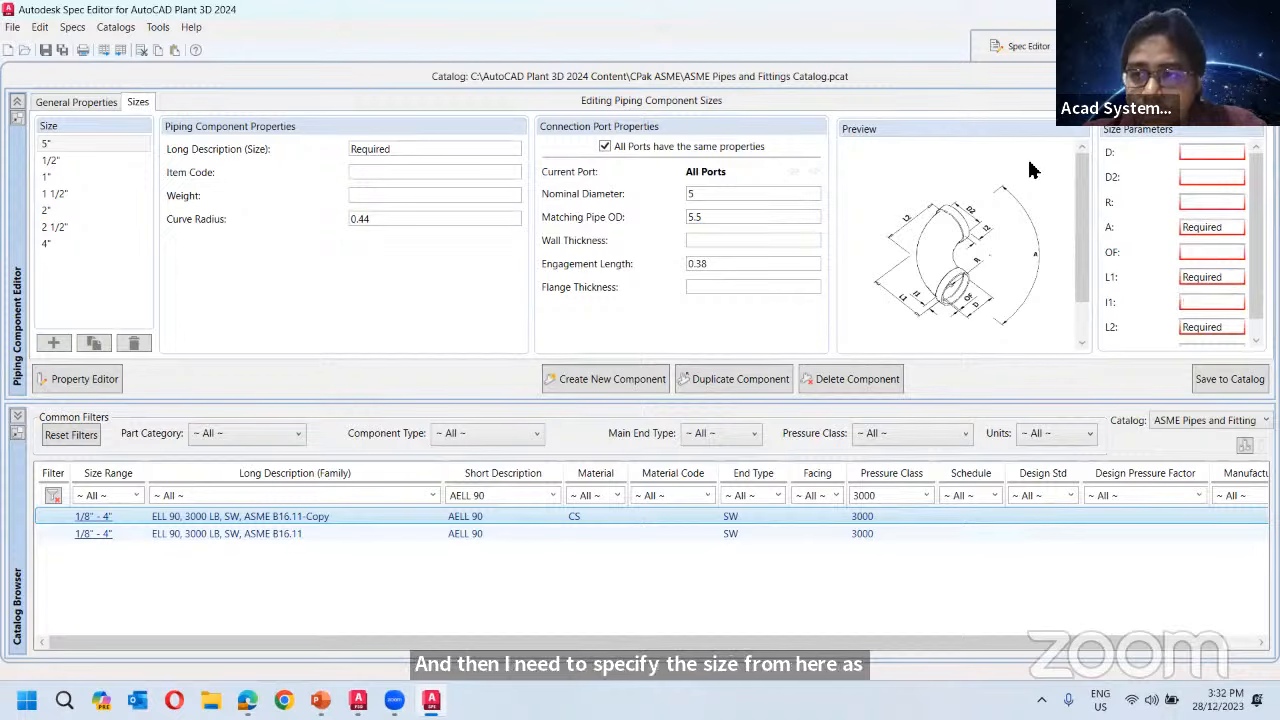
Remove the incomplete 5" size from the elbow family.
click(60, 144)
right_click(85, 142)
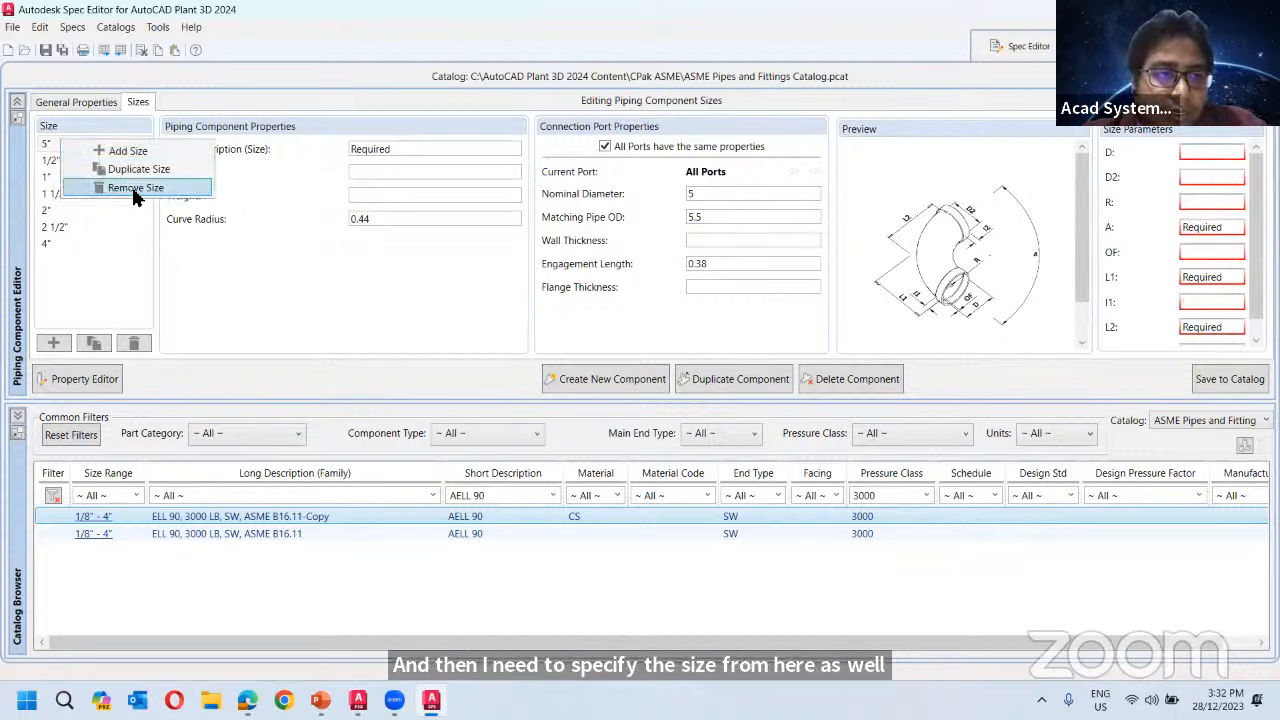
click(120, 188)
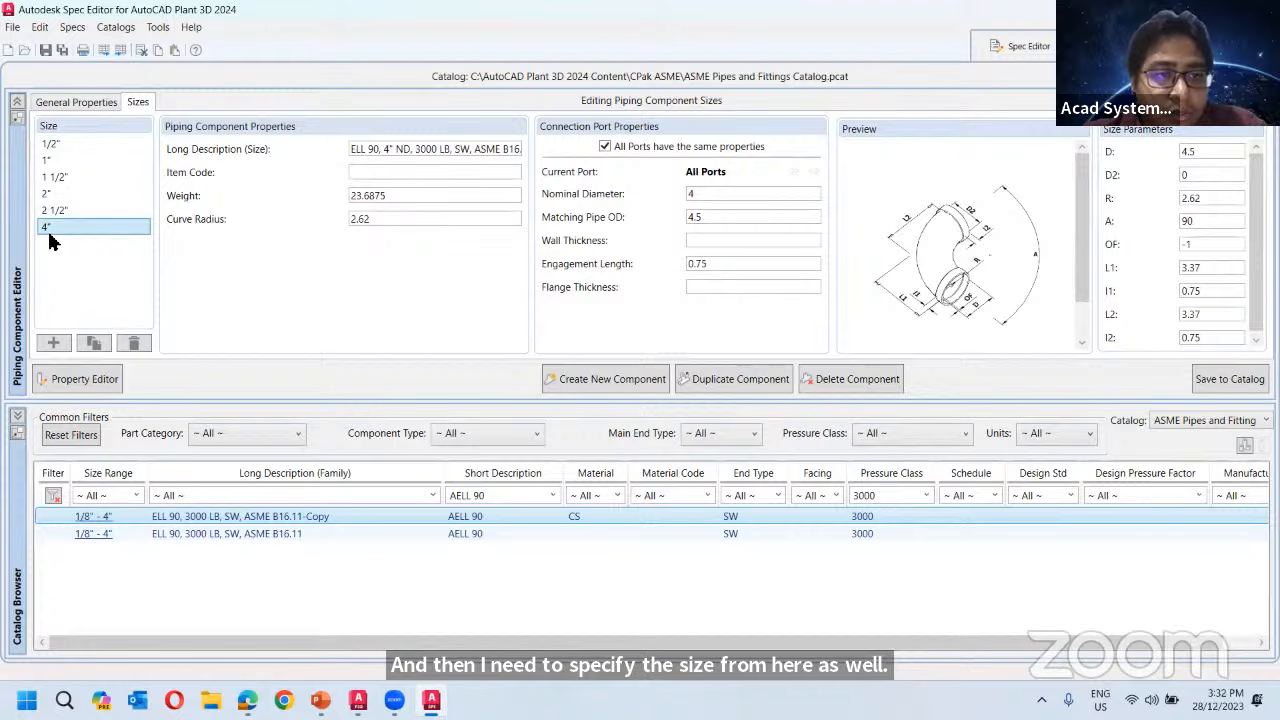
Duplicate the 4" elbow size and set the copy's nominal diameter to 5 and matching pipe OD to 5.5 for all ports.
click(93, 343)
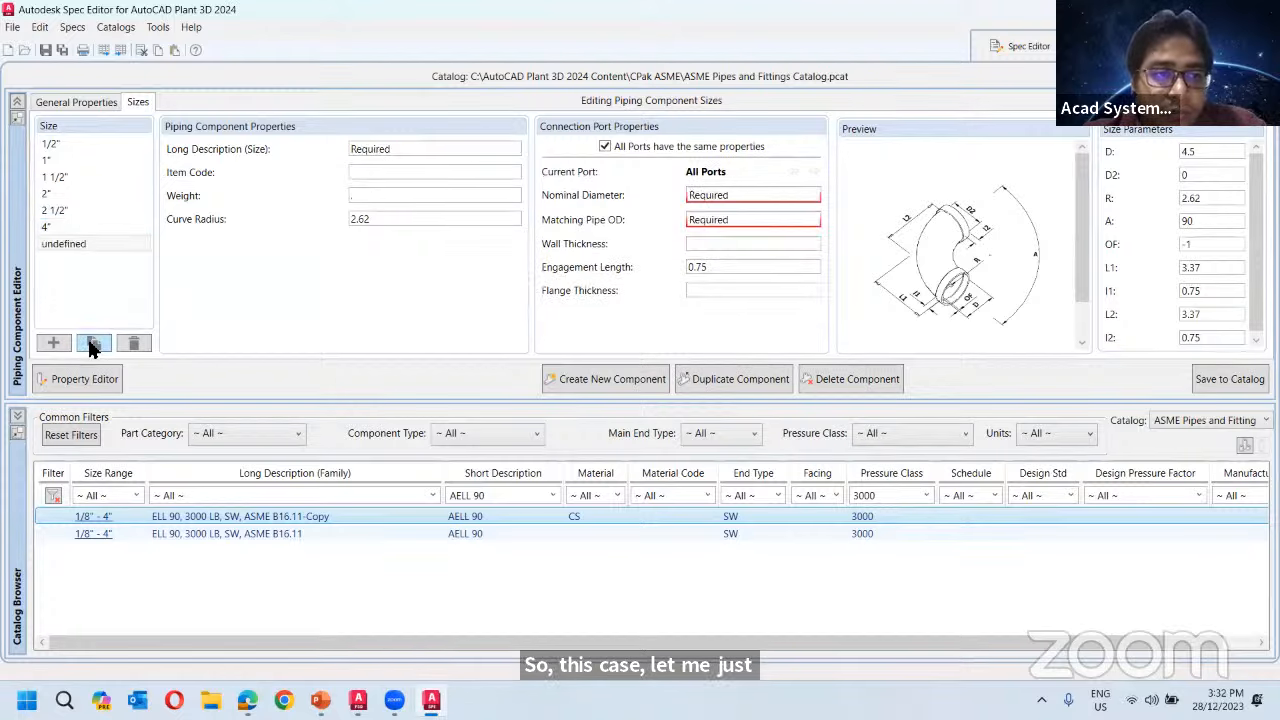
click(774, 195)
text(5)
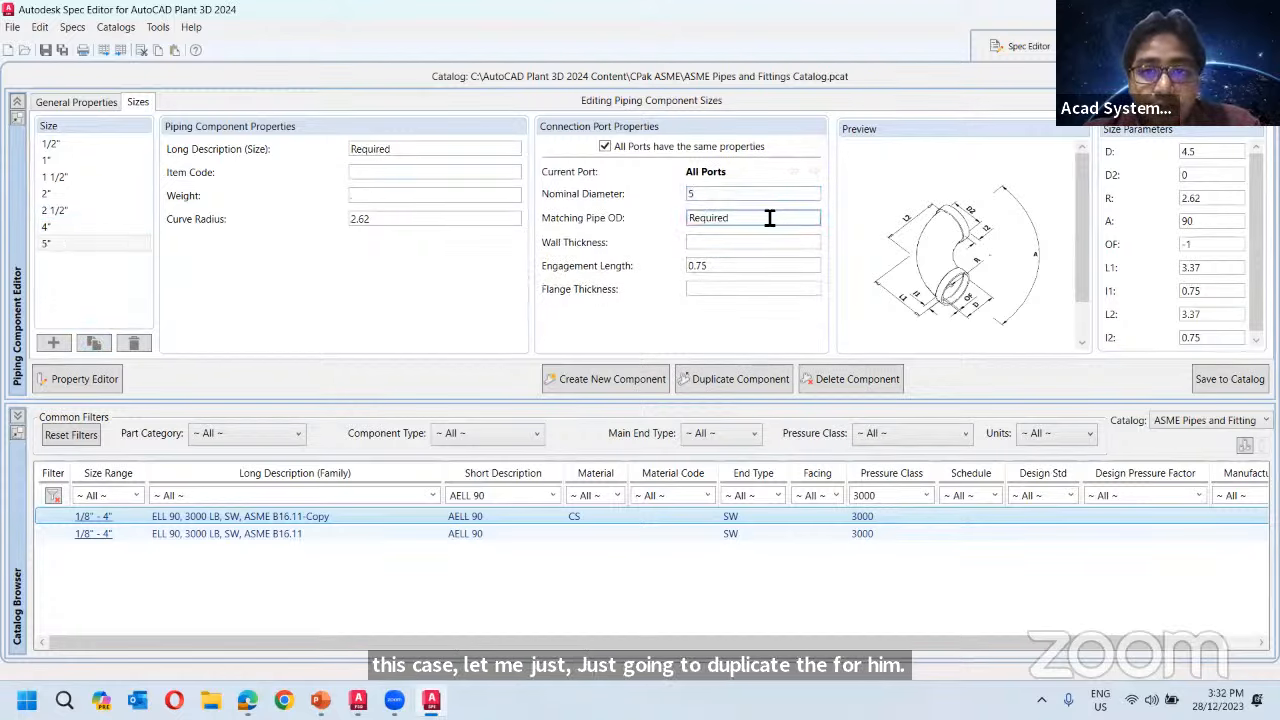
click(765, 218)
text(5)
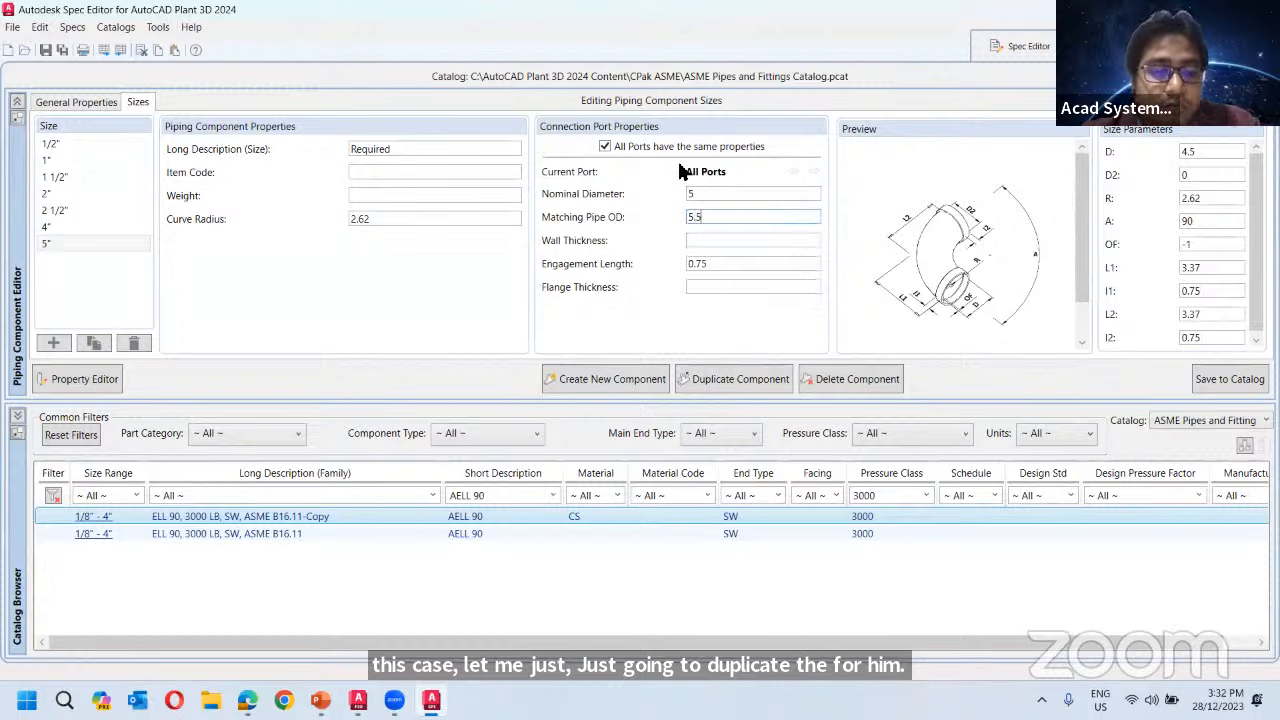
text(.5)
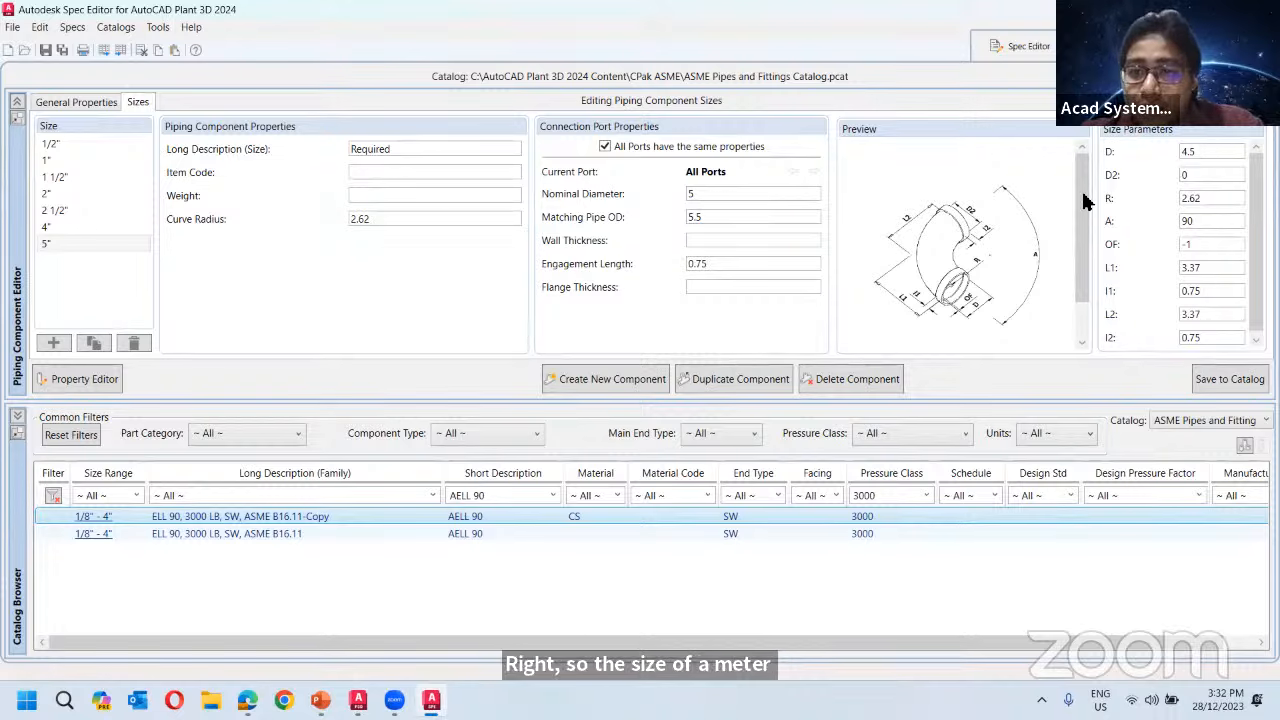
Examine the dimension labels in an enlarged preview of the elbow and close the preview.
click(1082, 326)
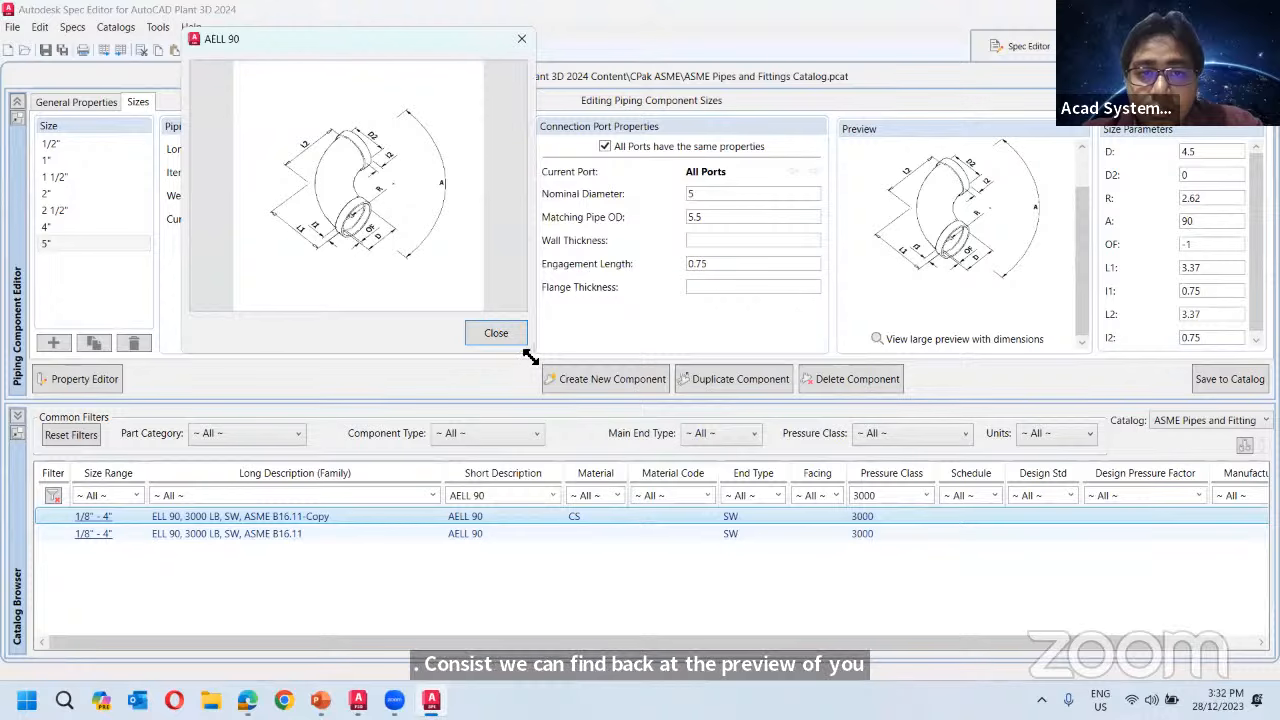
drag(531, 357, 1051, 648)
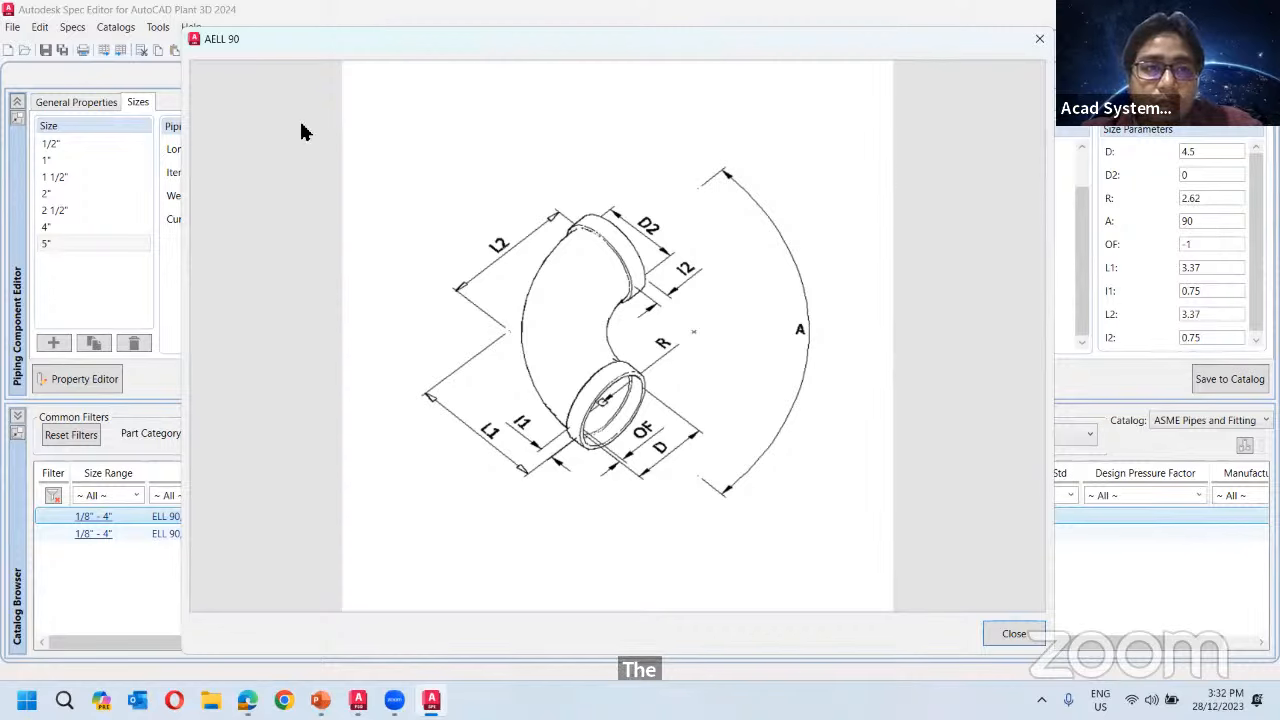
drag(877, 36, 592, 237)
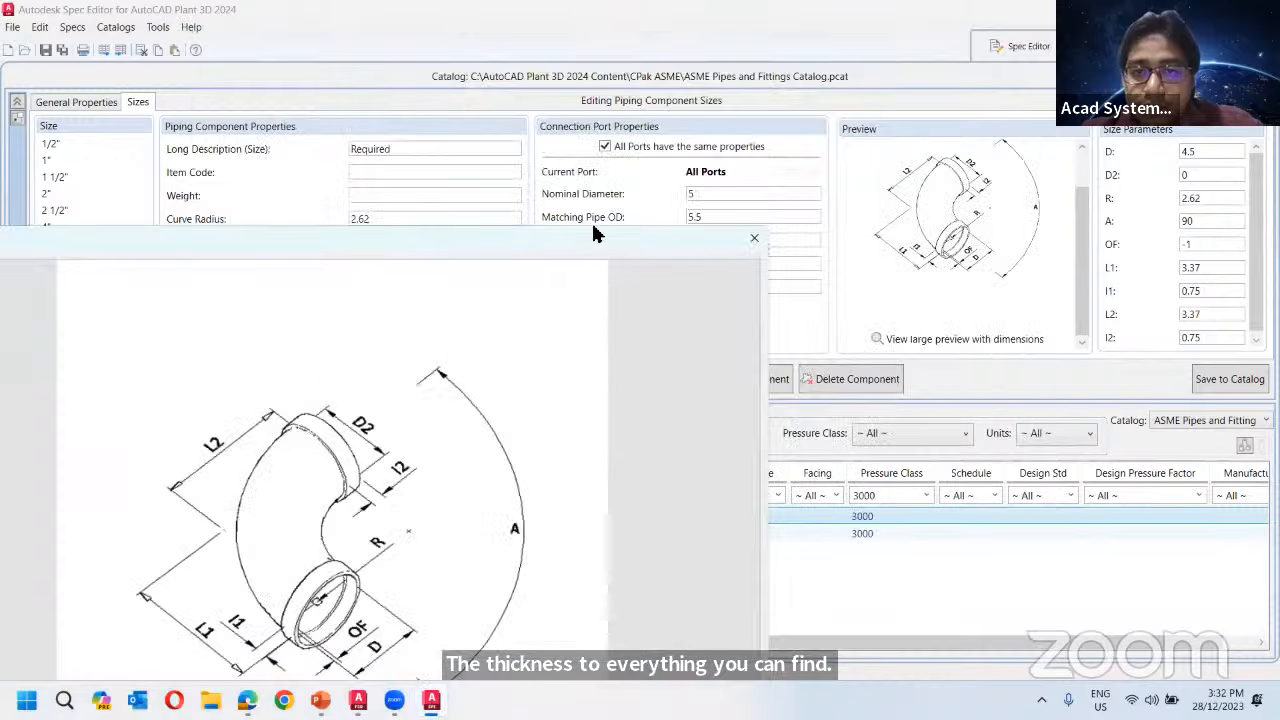
click(755, 240)
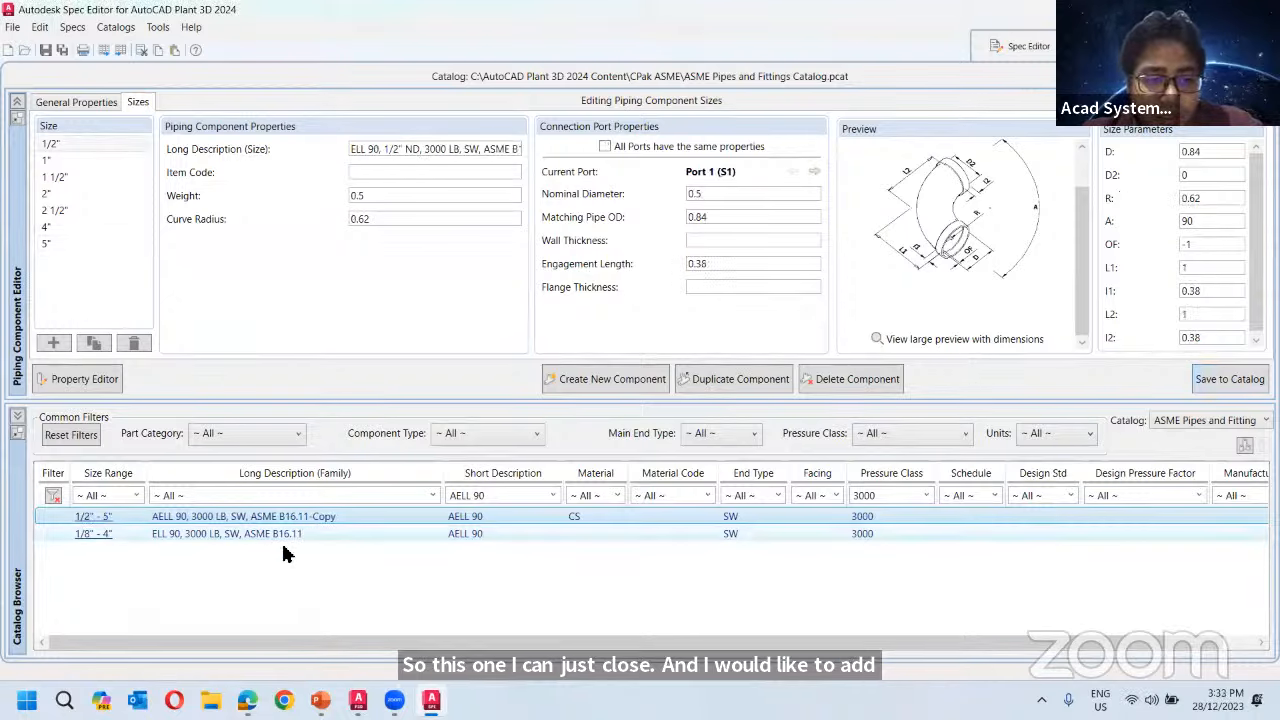
Return to spec sheet A-1.2 and switch its source catalog to ASME Pipes and Fittings.
click(1022, 47)
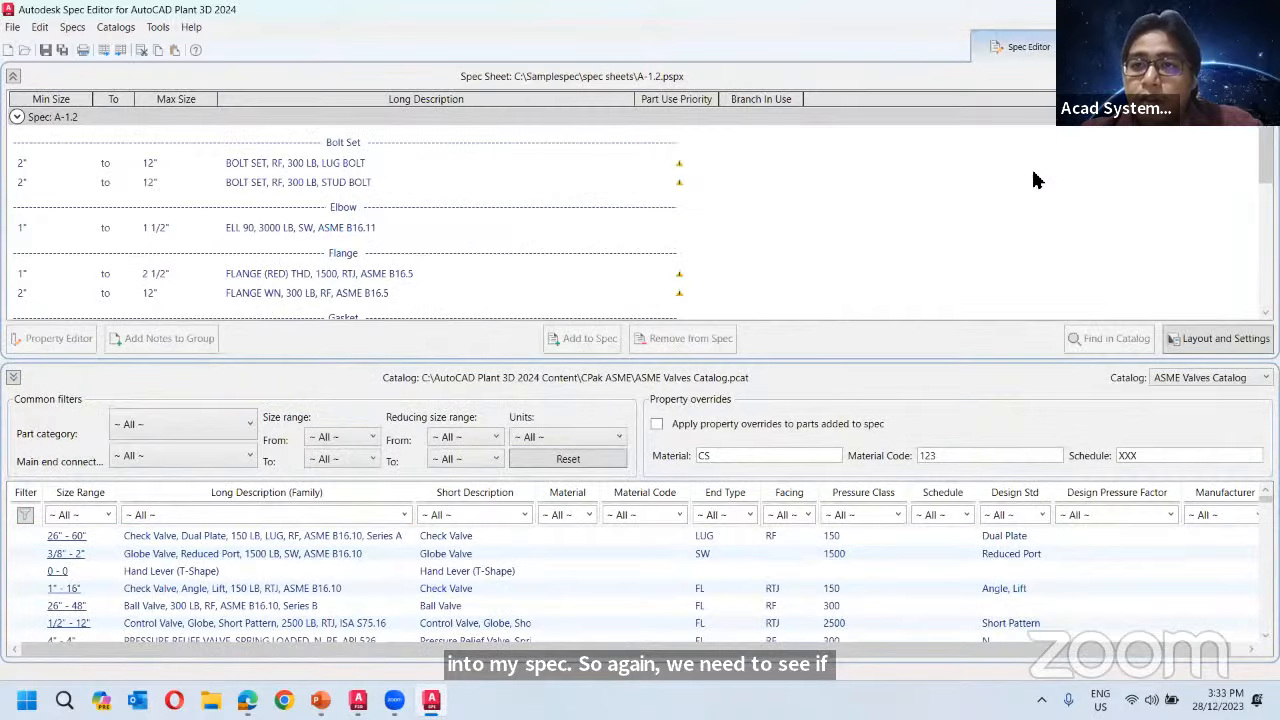
click(404, 514)
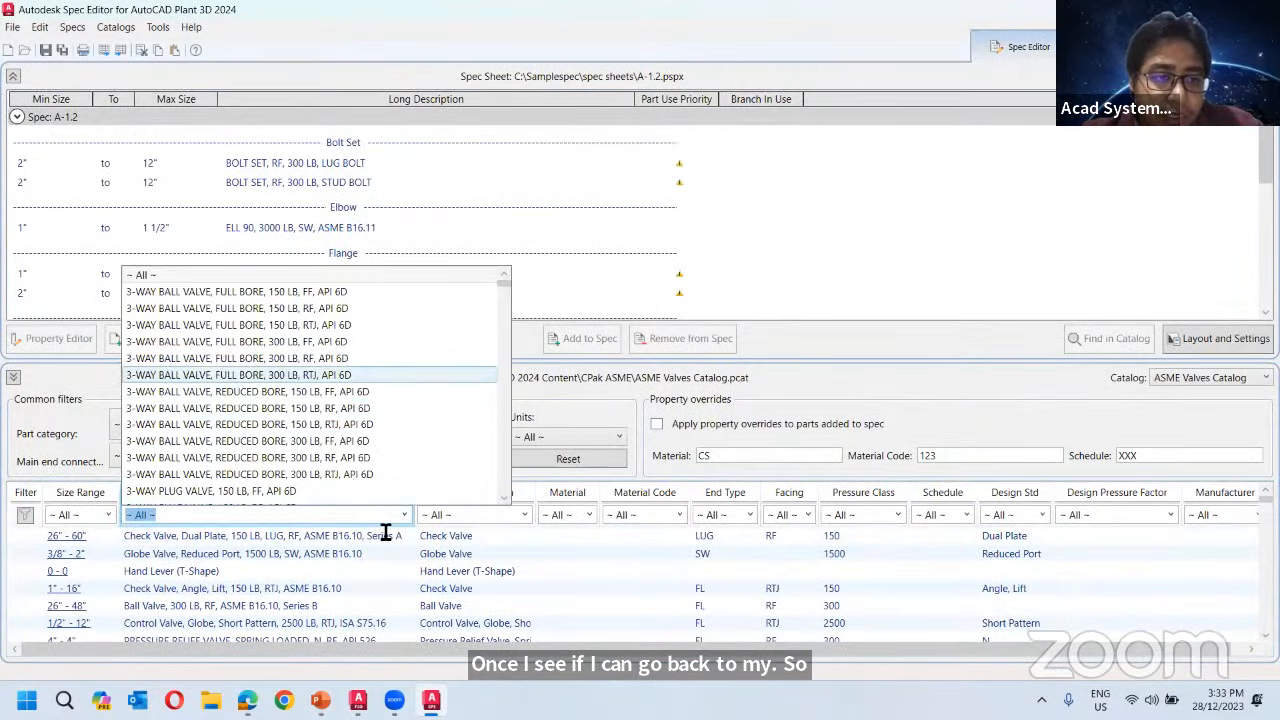
scroll(330, 449, down, 2)
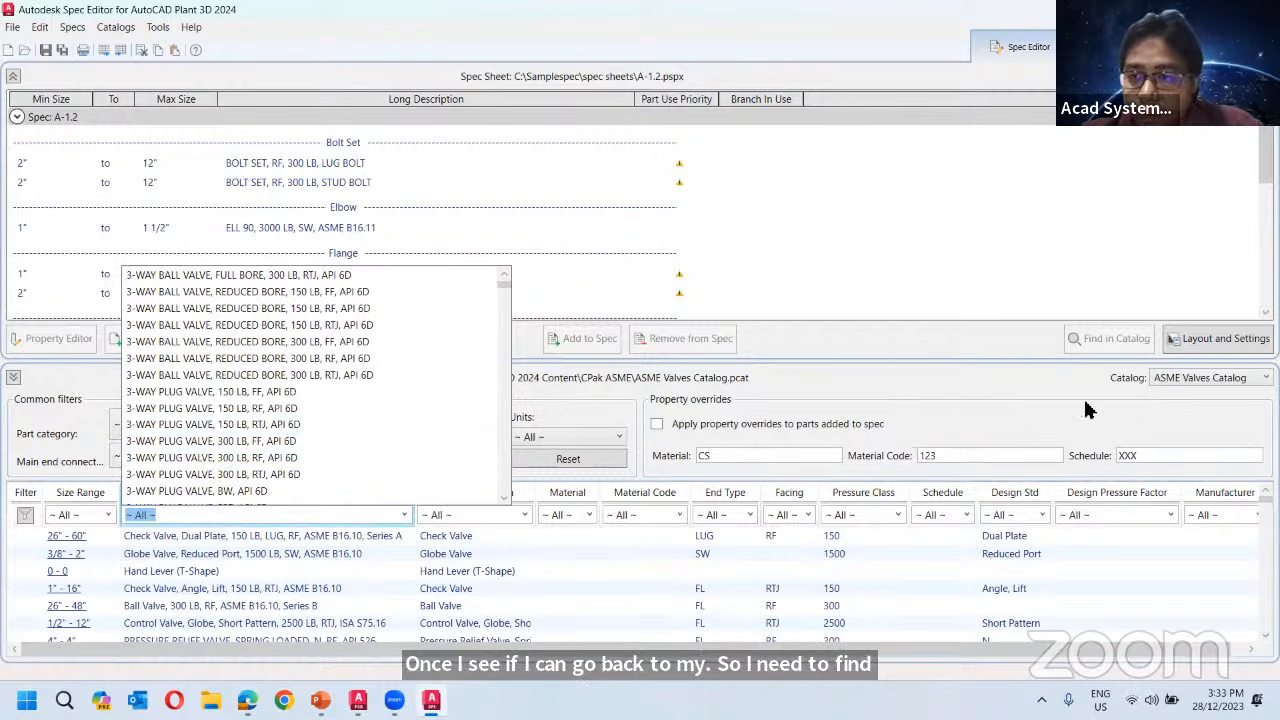
click(1205, 376)
click(1205, 376)
click(1172, 415)
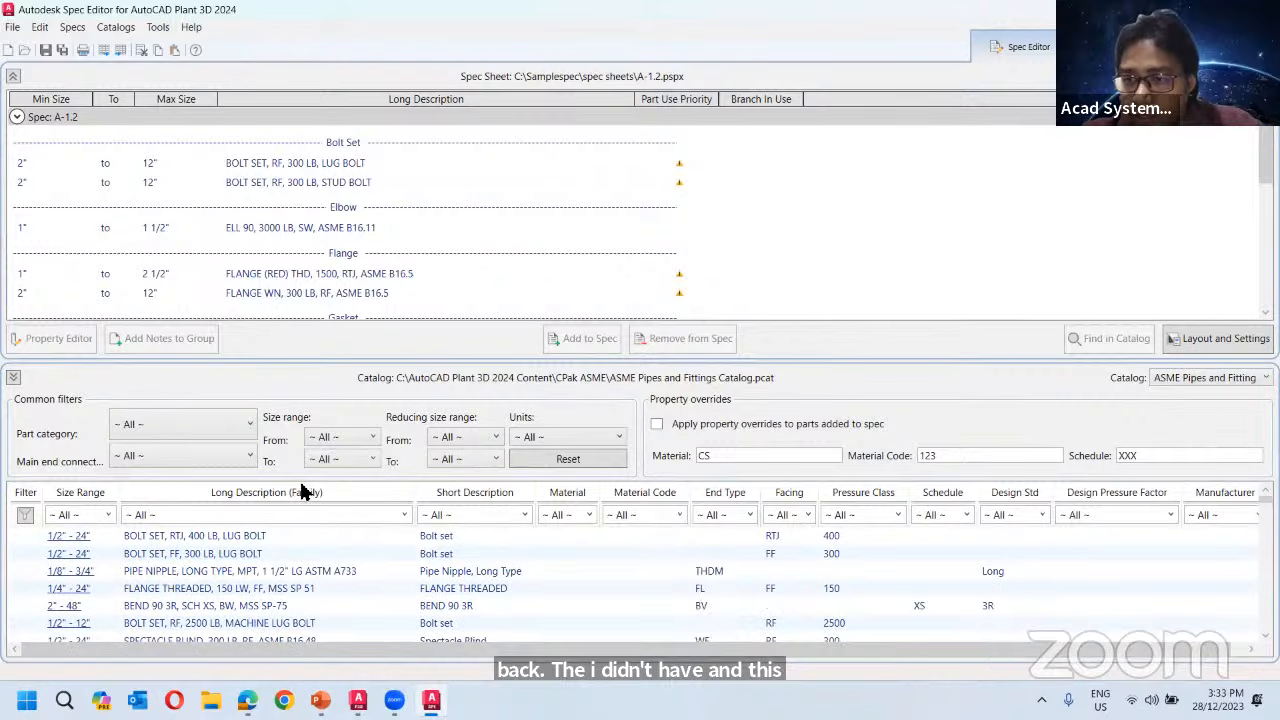
Filter the catalog to the family "AELL 90, 3000 LB, SW, ASME B16.11-Copy", add it to the spec and check it among the elbows.
click(405, 515)
click(160, 292)
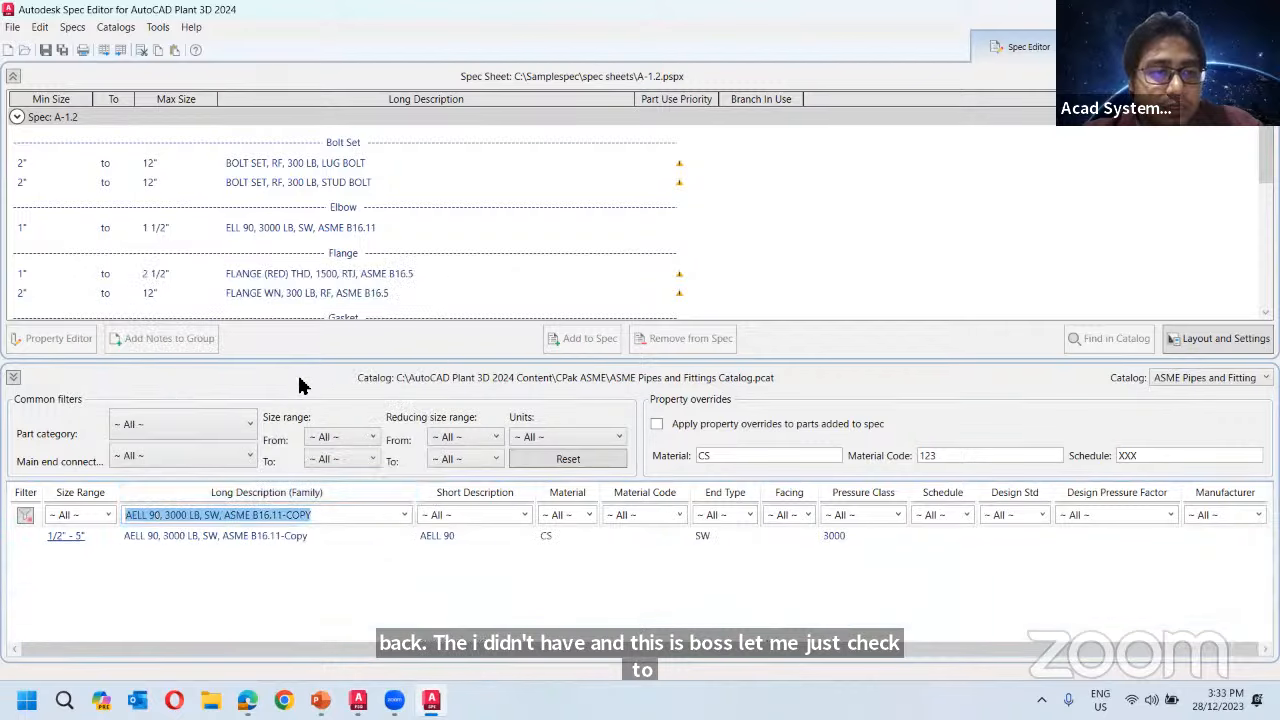
click(163, 536)
click(589, 338)
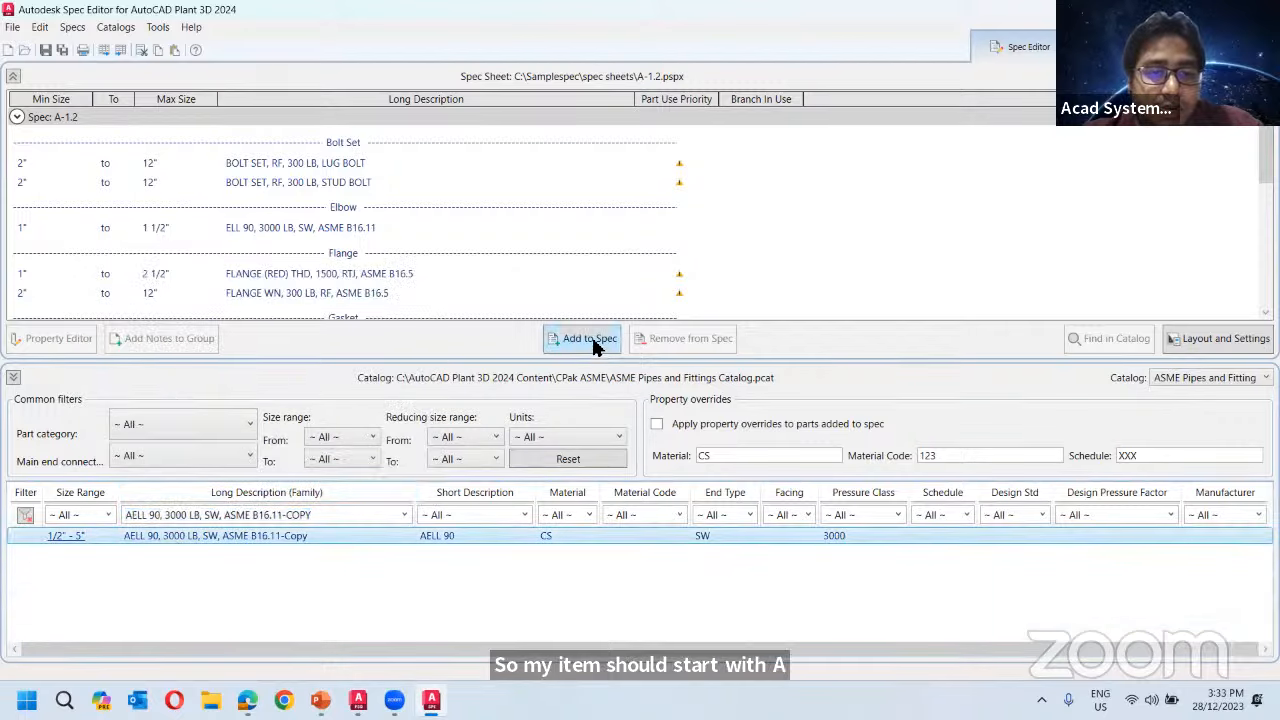
click(246, 233)
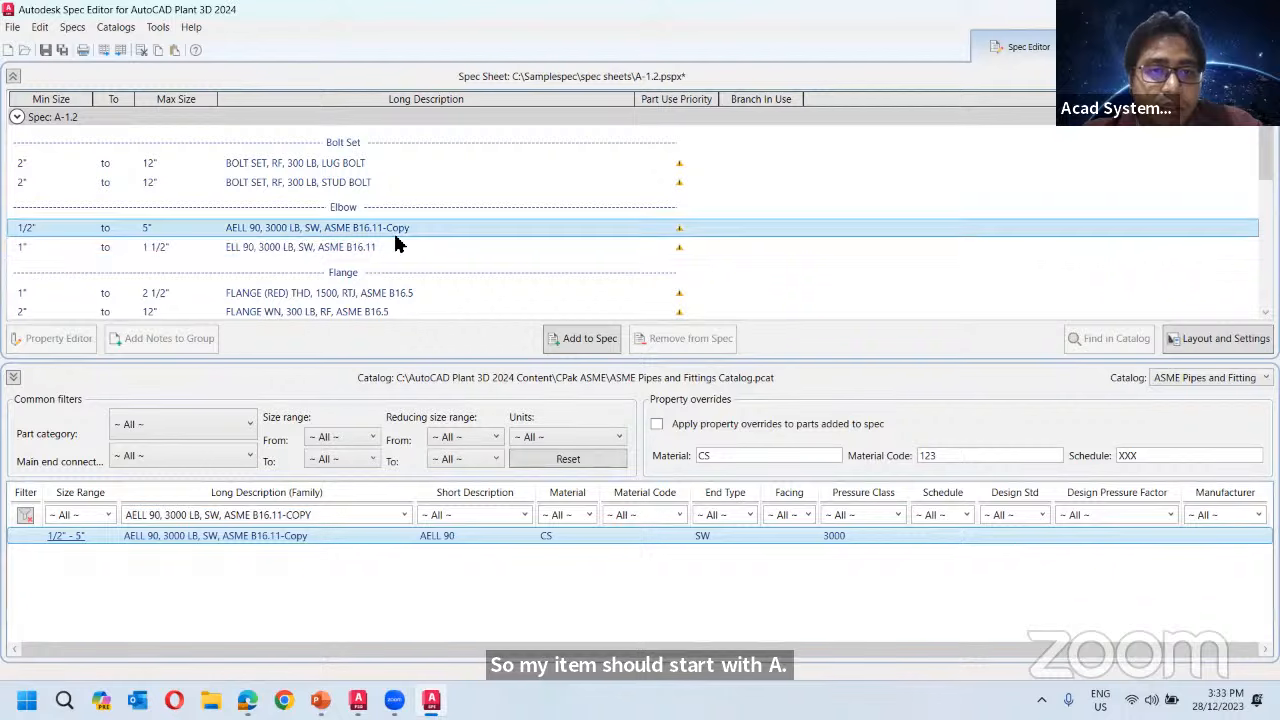
click(471, 250)
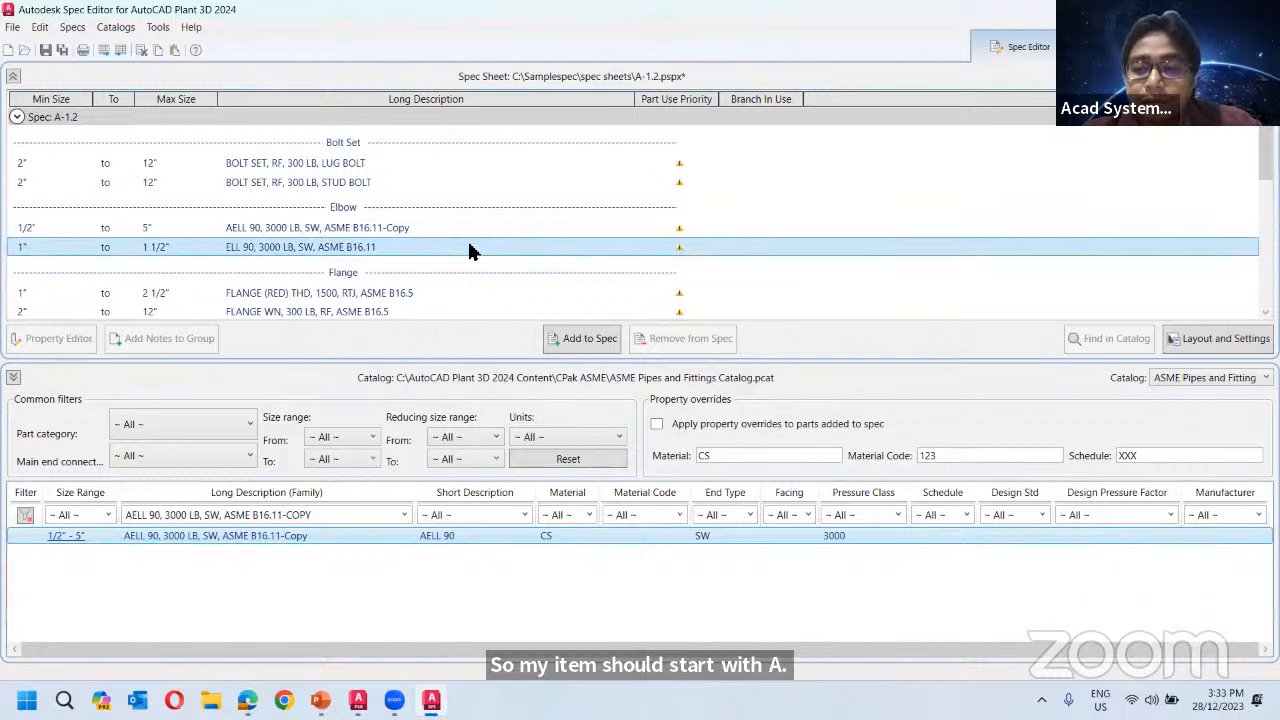
click(390, 229)
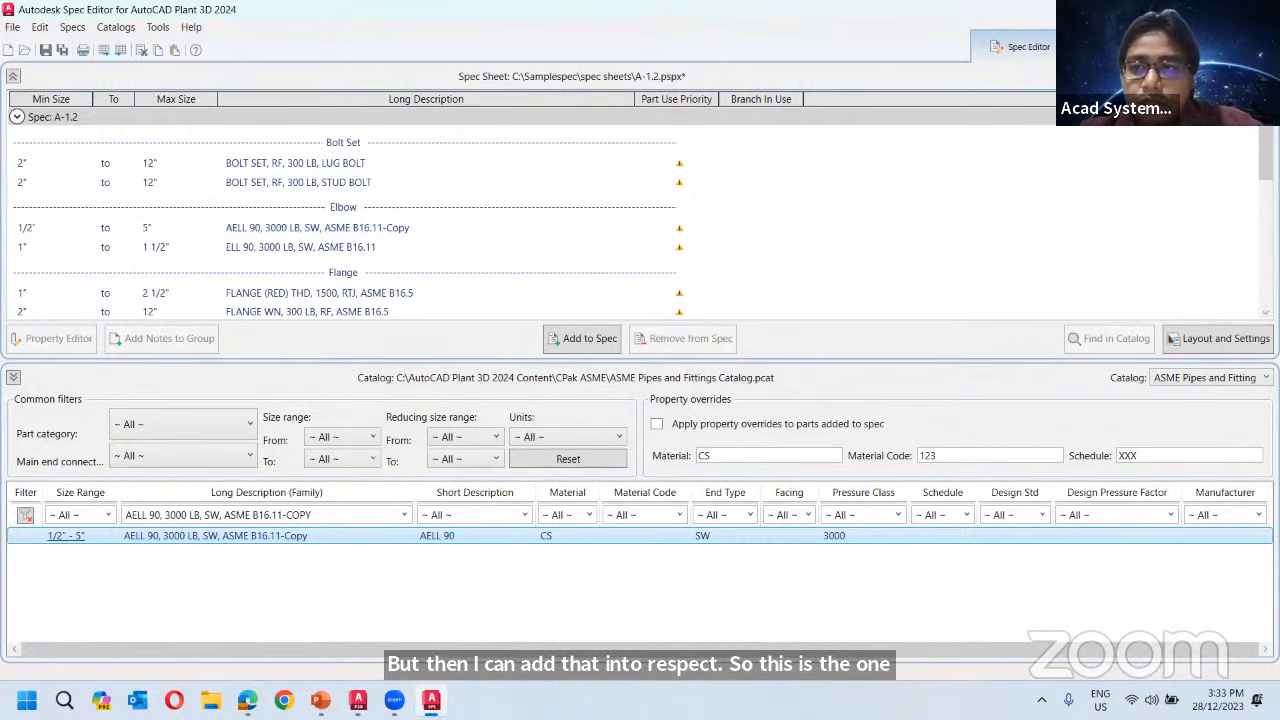
Start a new component in the catalog editor as an imperial elbow fitting with sizes from 6" to 10".
click(1120, 47)
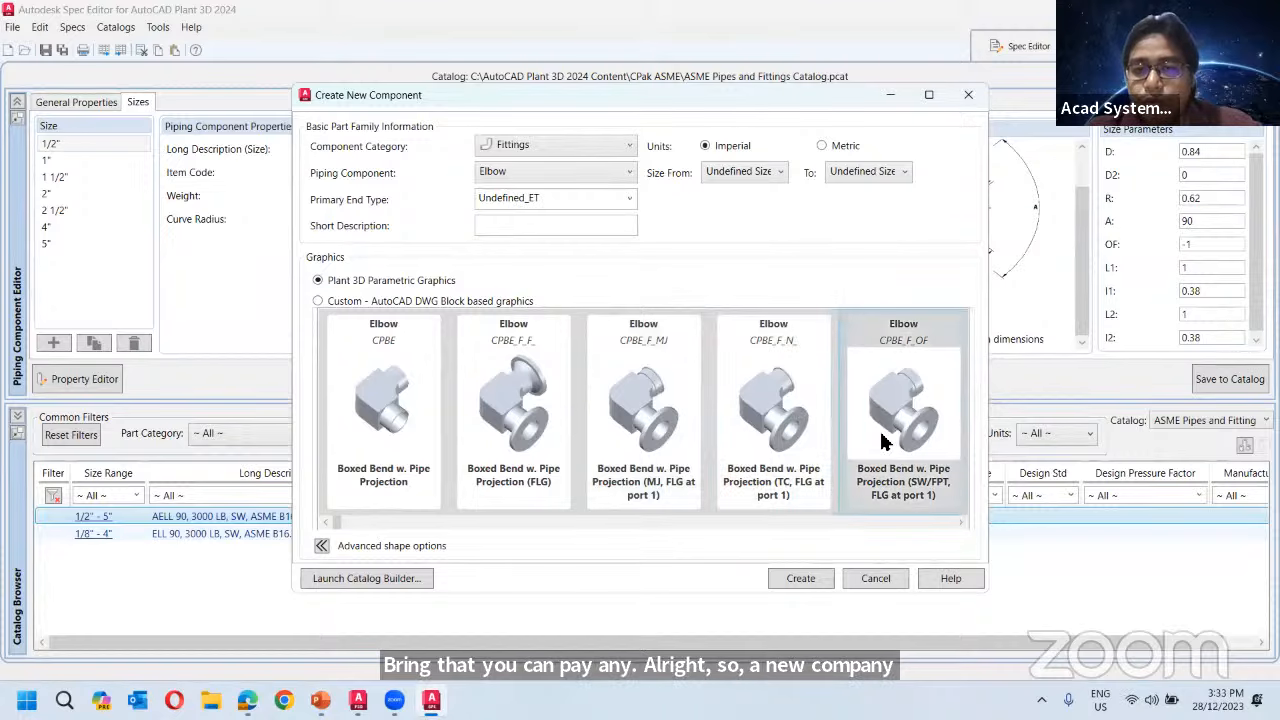
click(523, 147)
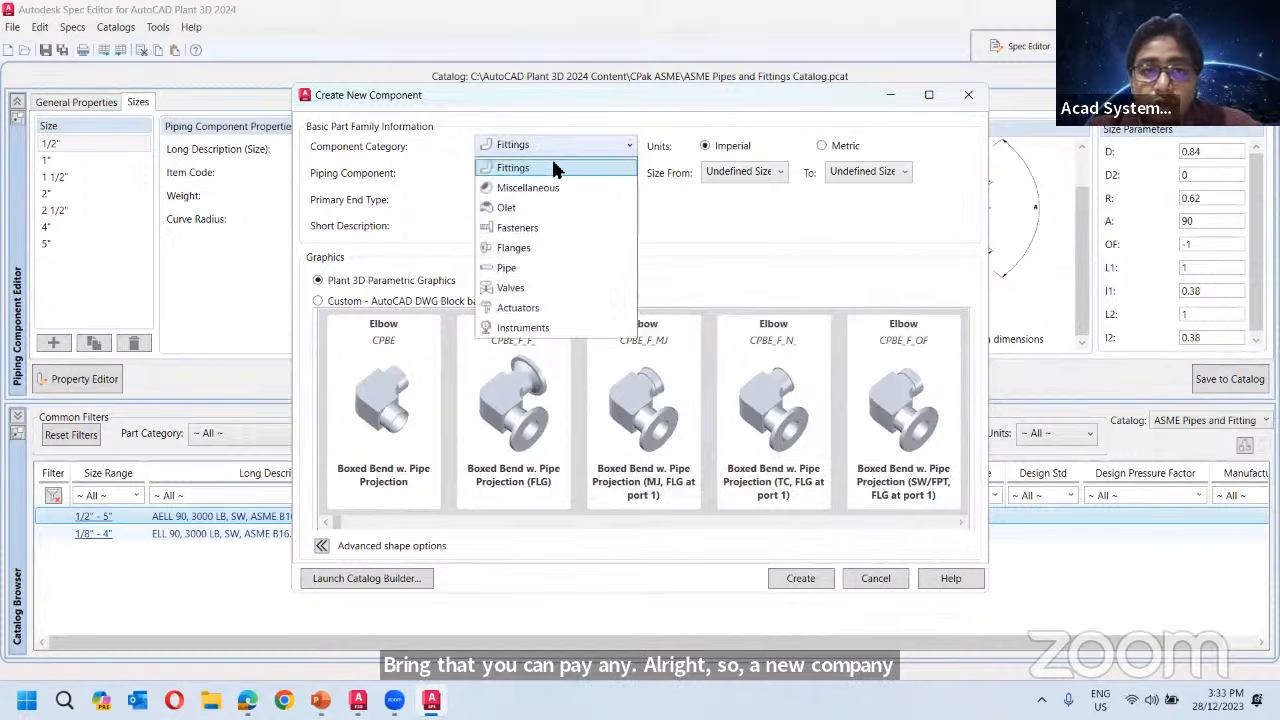
click(950, 290)
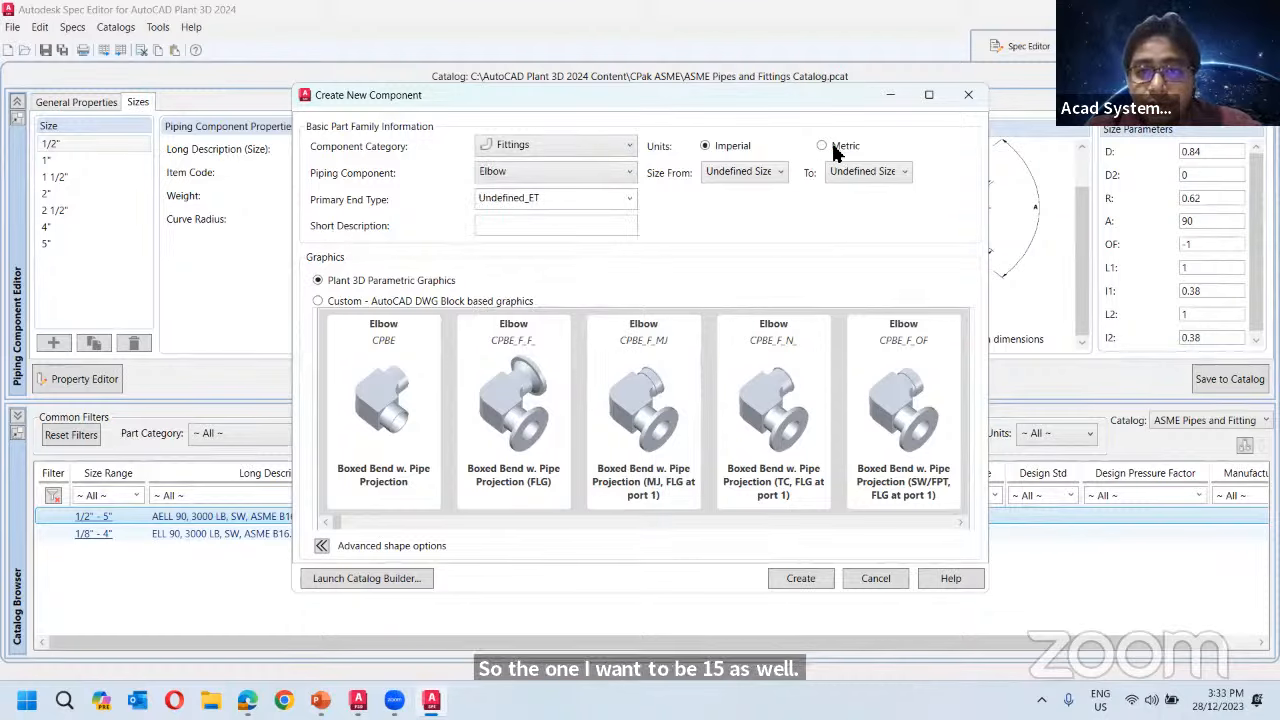
click(707, 149)
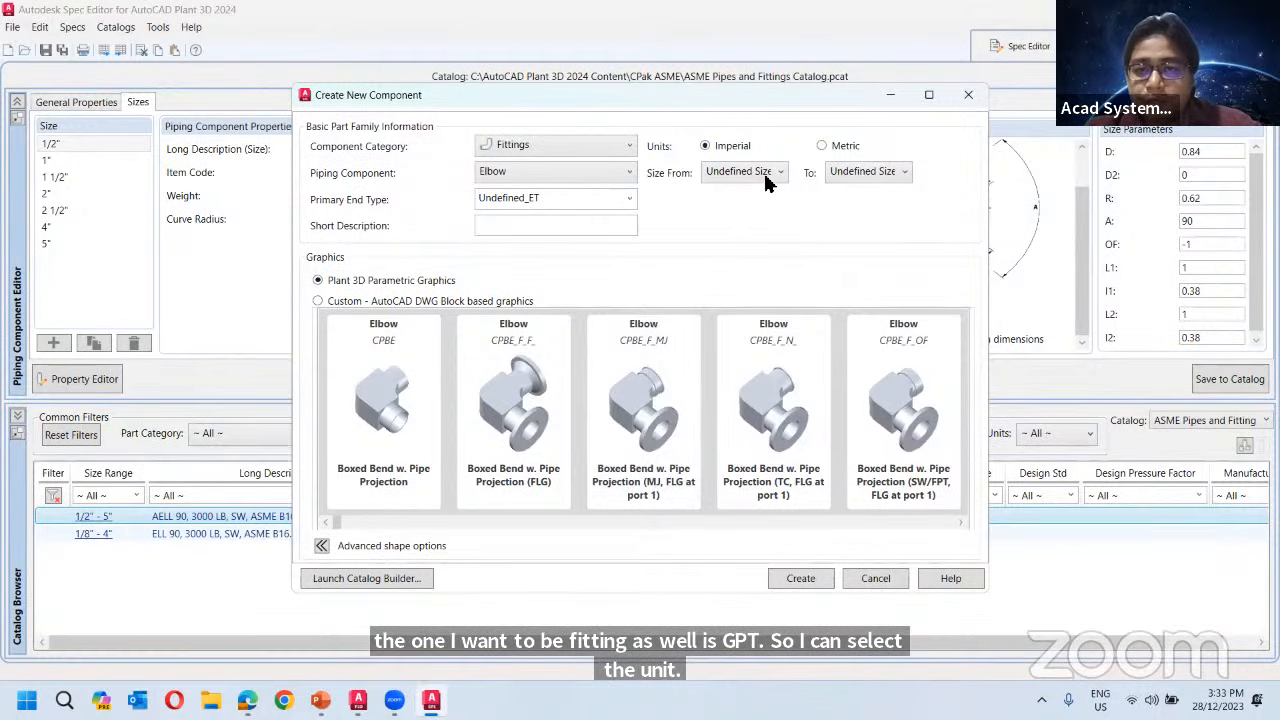
click(766, 172)
scroll(737, 330, down, 3)
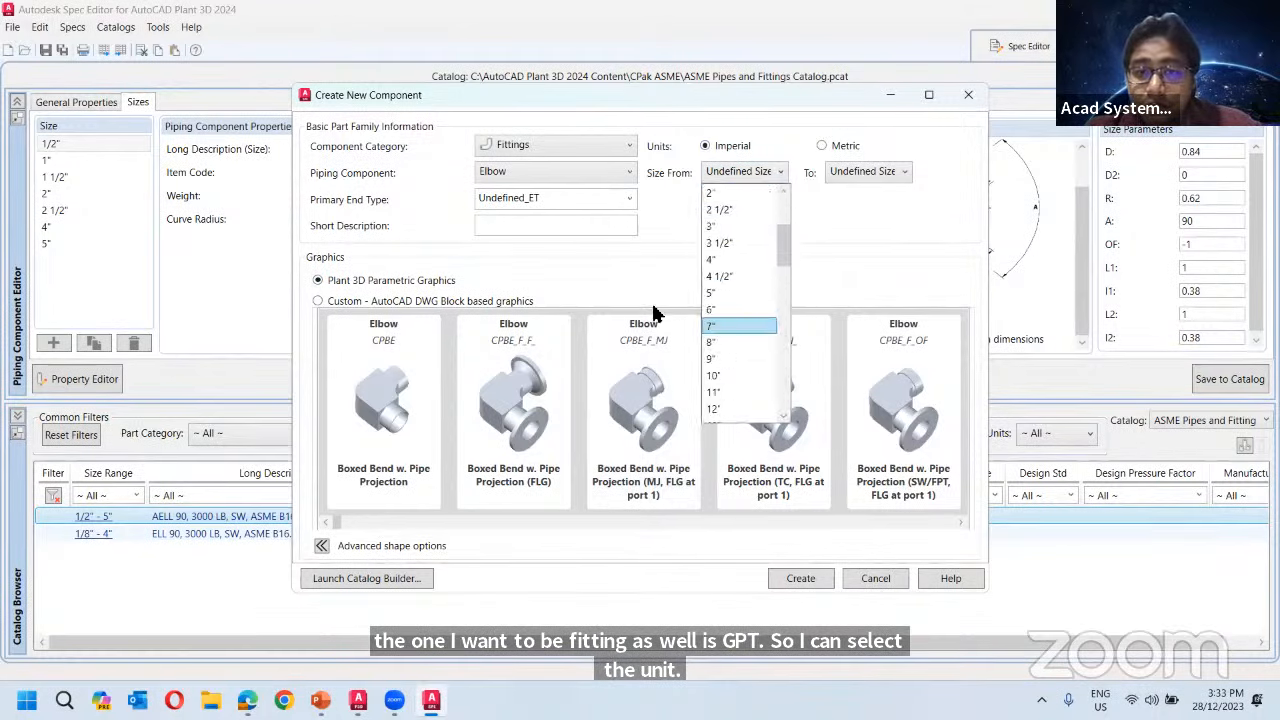
click(724, 310)
click(866, 172)
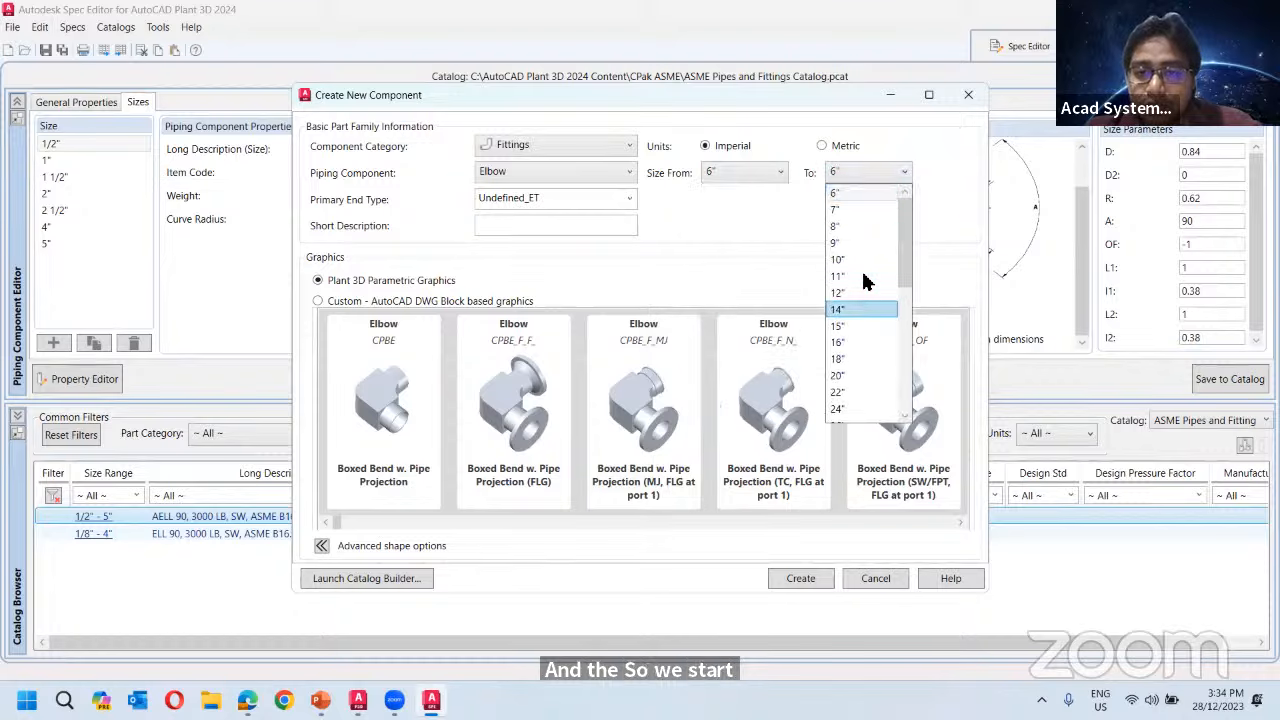
click(859, 260)
Set the new elbow component's primary end type to FL.
click(580, 203)
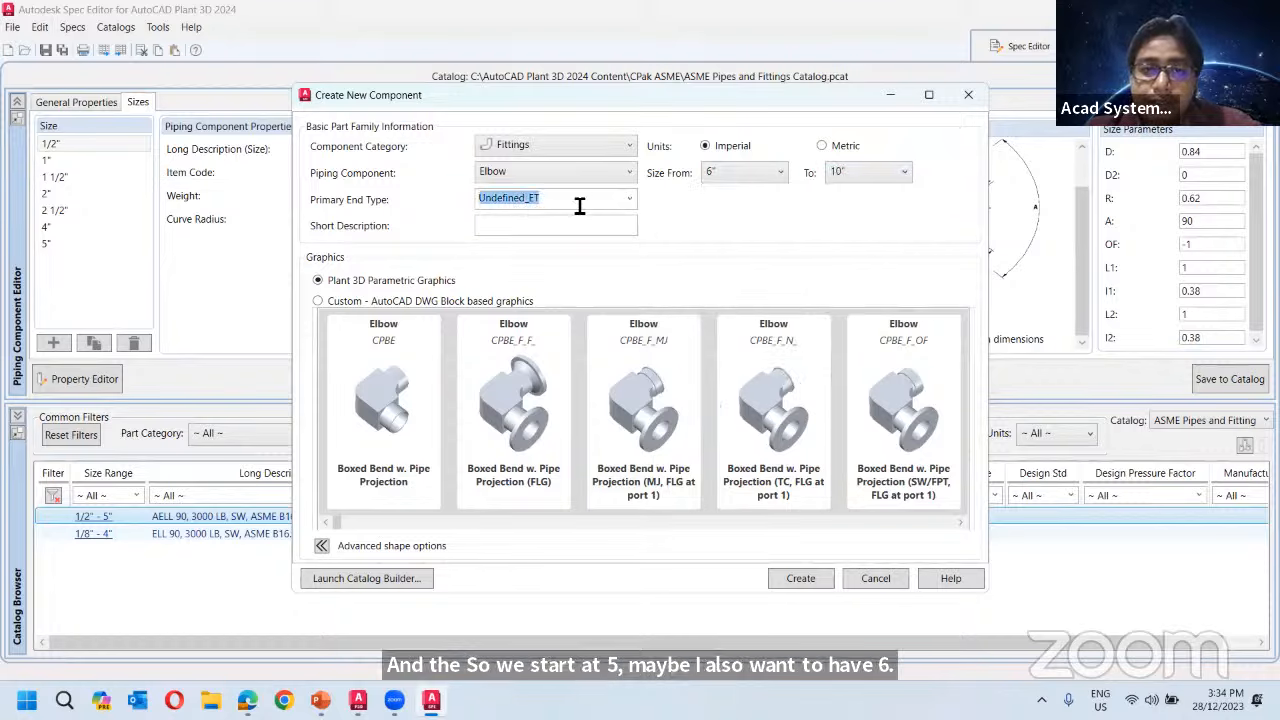
click(629, 199)
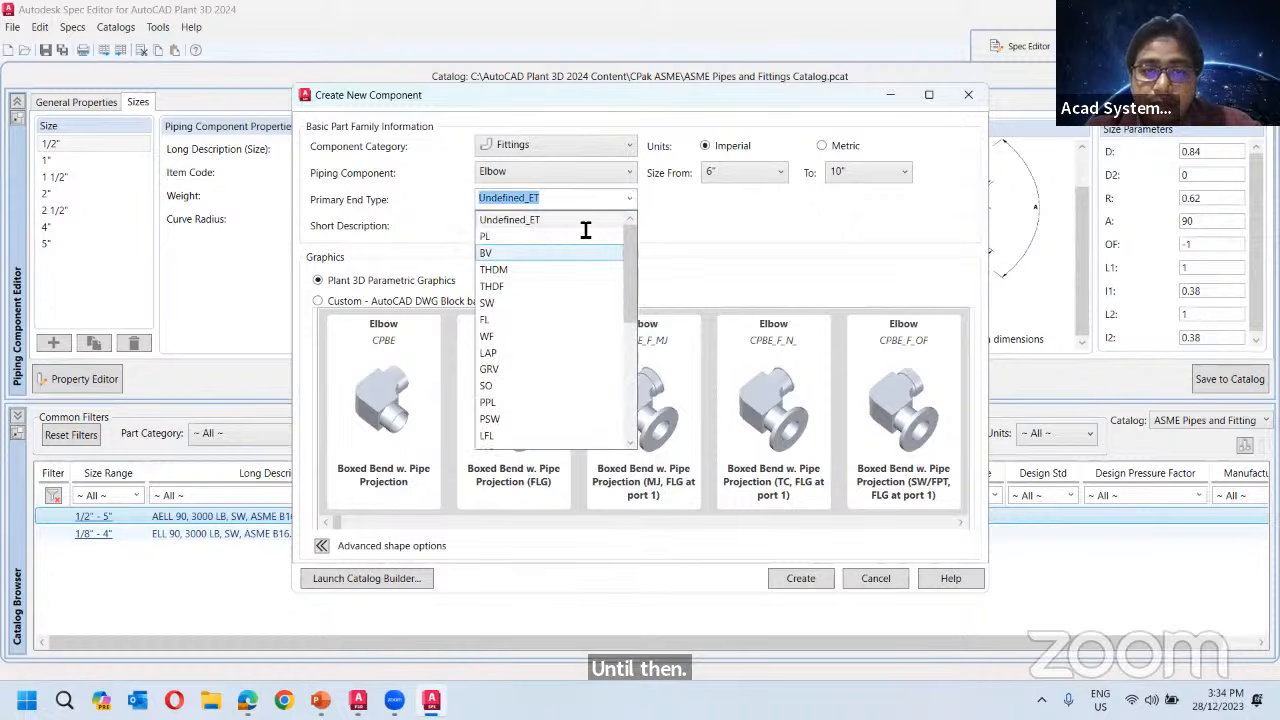
click(590, 253)
click(626, 208)
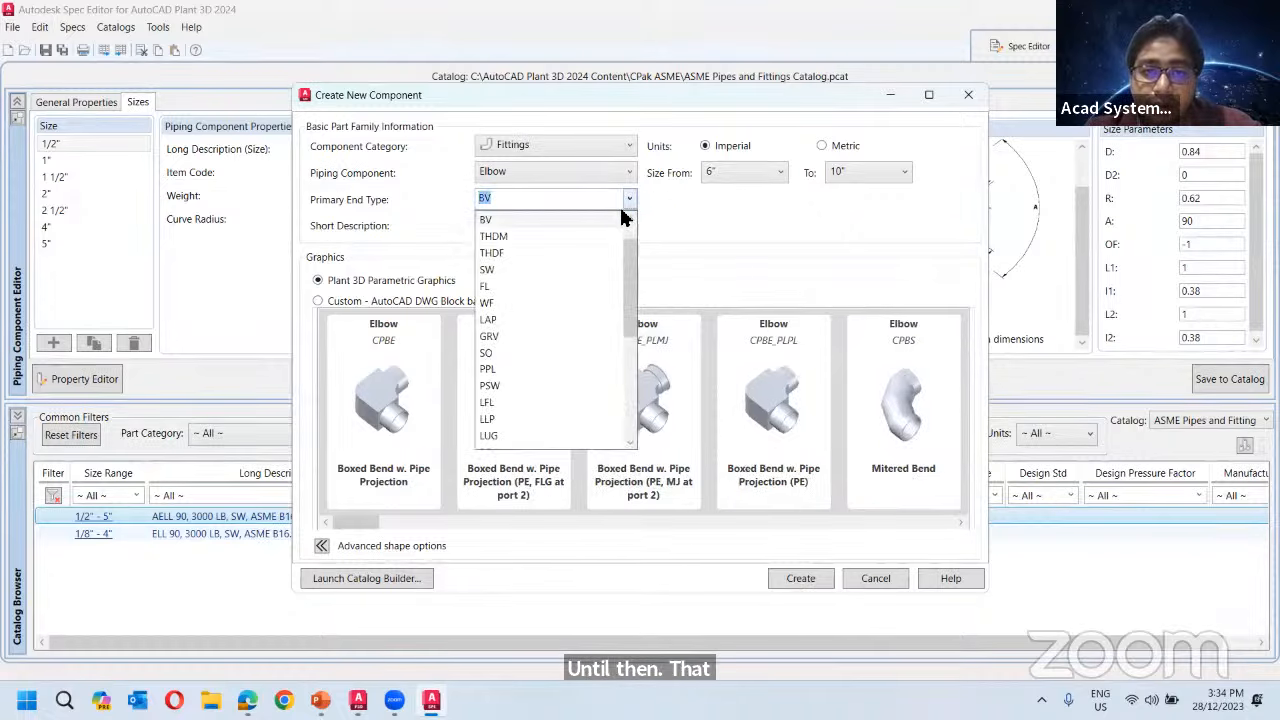
click(599, 287)
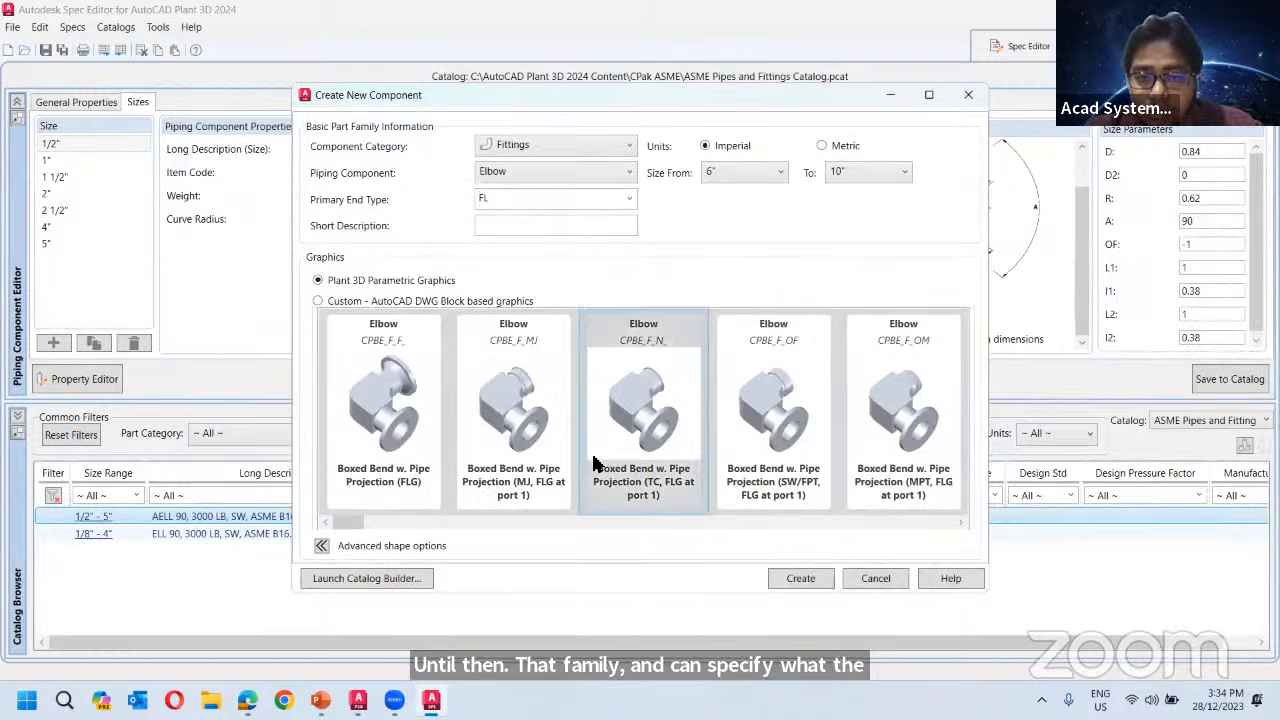
Browse the parametric elbow shapes and compare them with the custom DWG block based graphics option.
drag(350, 528, 453, 520)
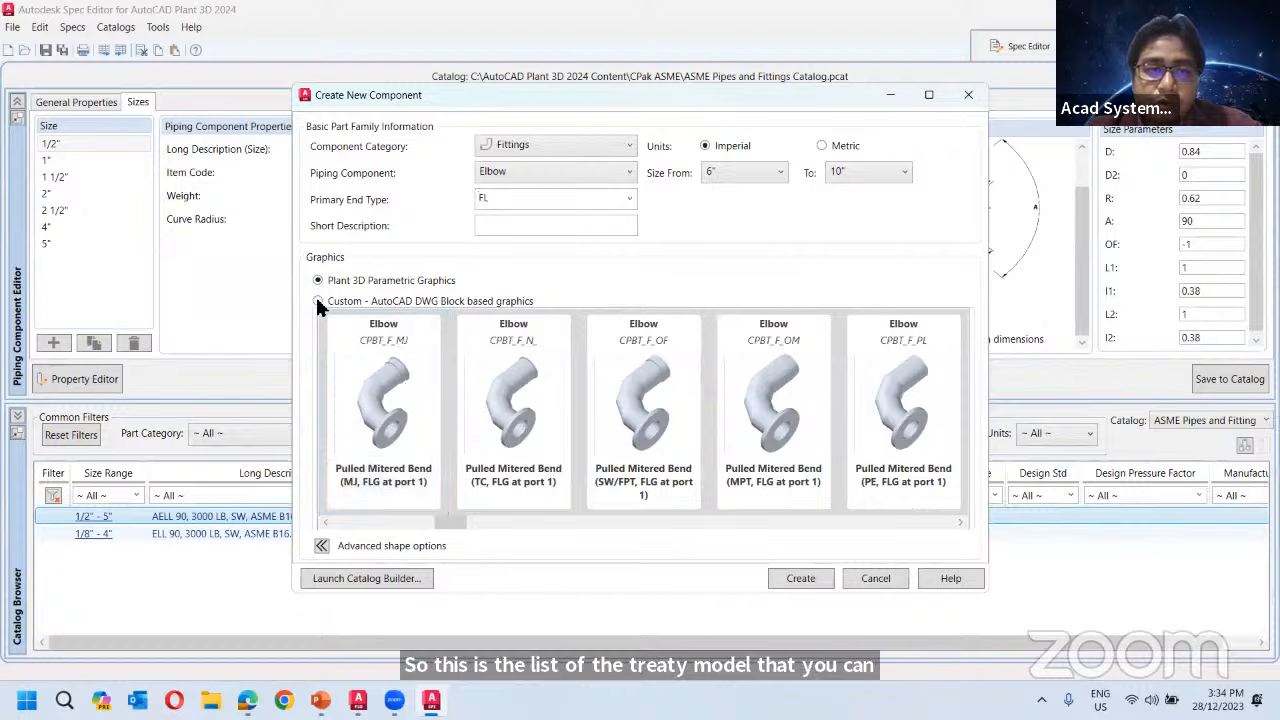
click(317, 301)
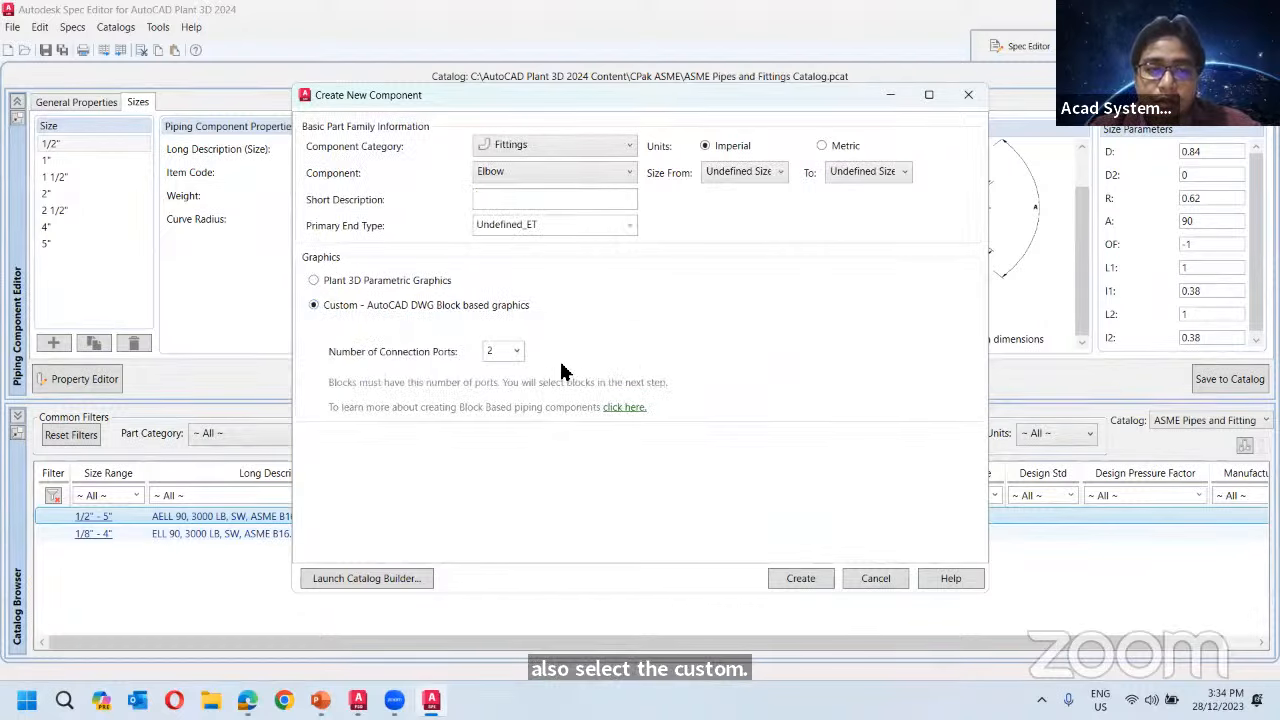
click(315, 281)
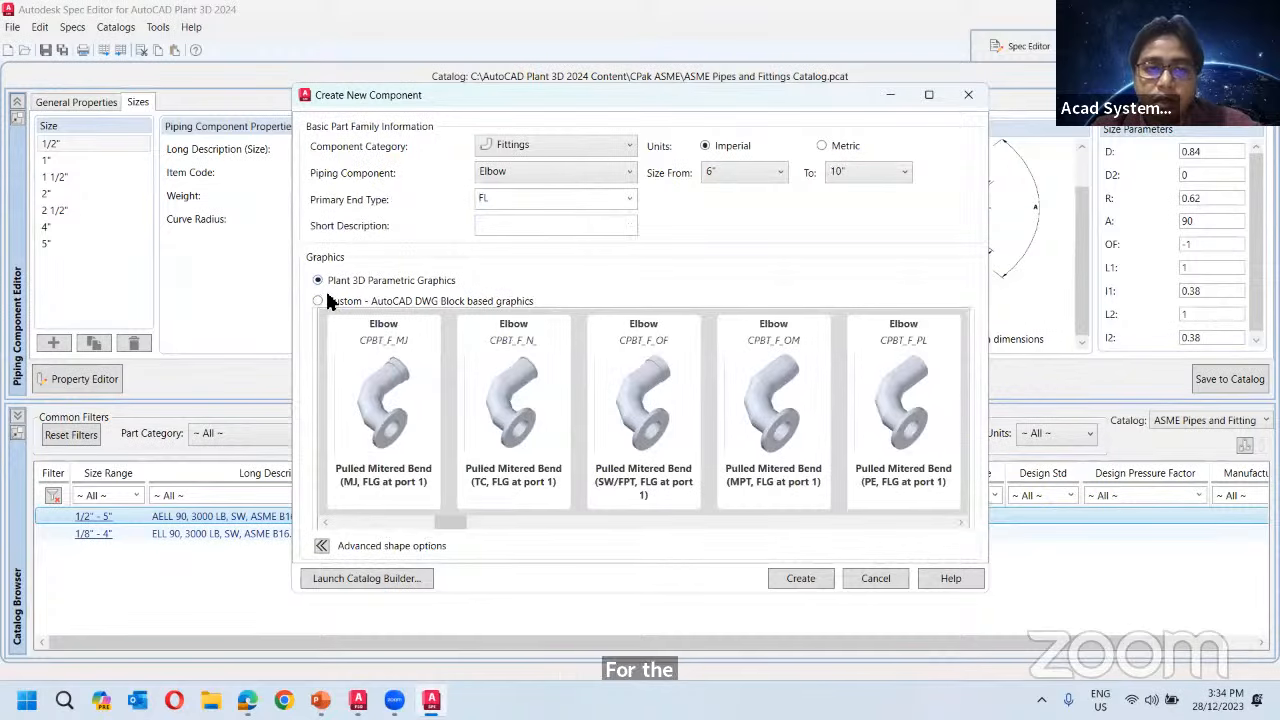
Select the parametric shape Mitered Bend (FLG), CPBS_F_F_, for the new elbow and create the component.
click(441, 526)
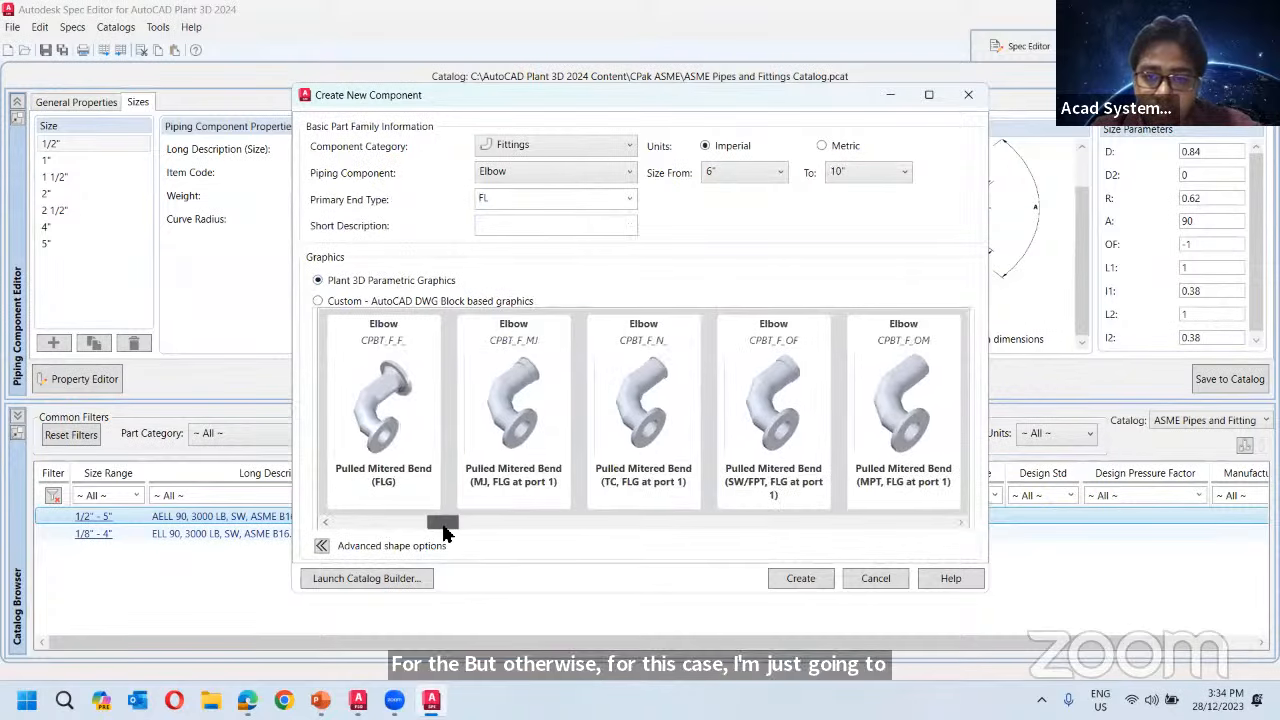
drag(441, 526, 436, 526)
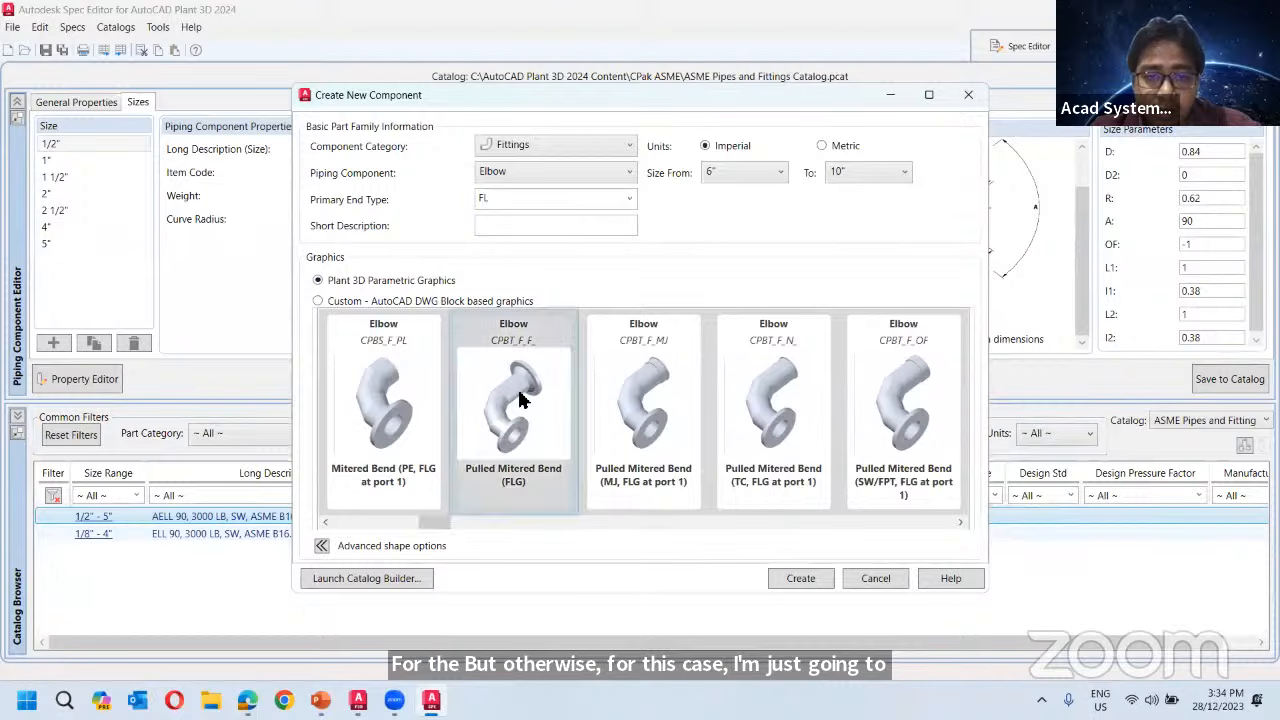
drag(440, 528, 390, 525)
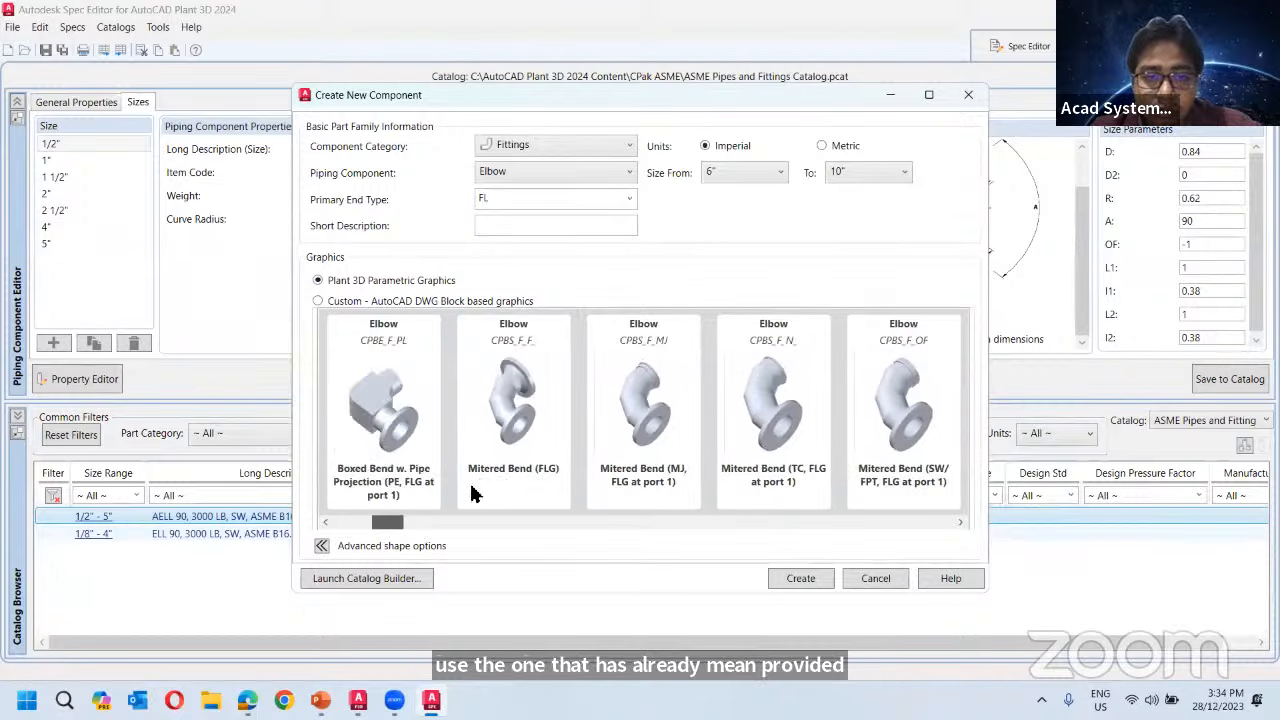
click(476, 492)
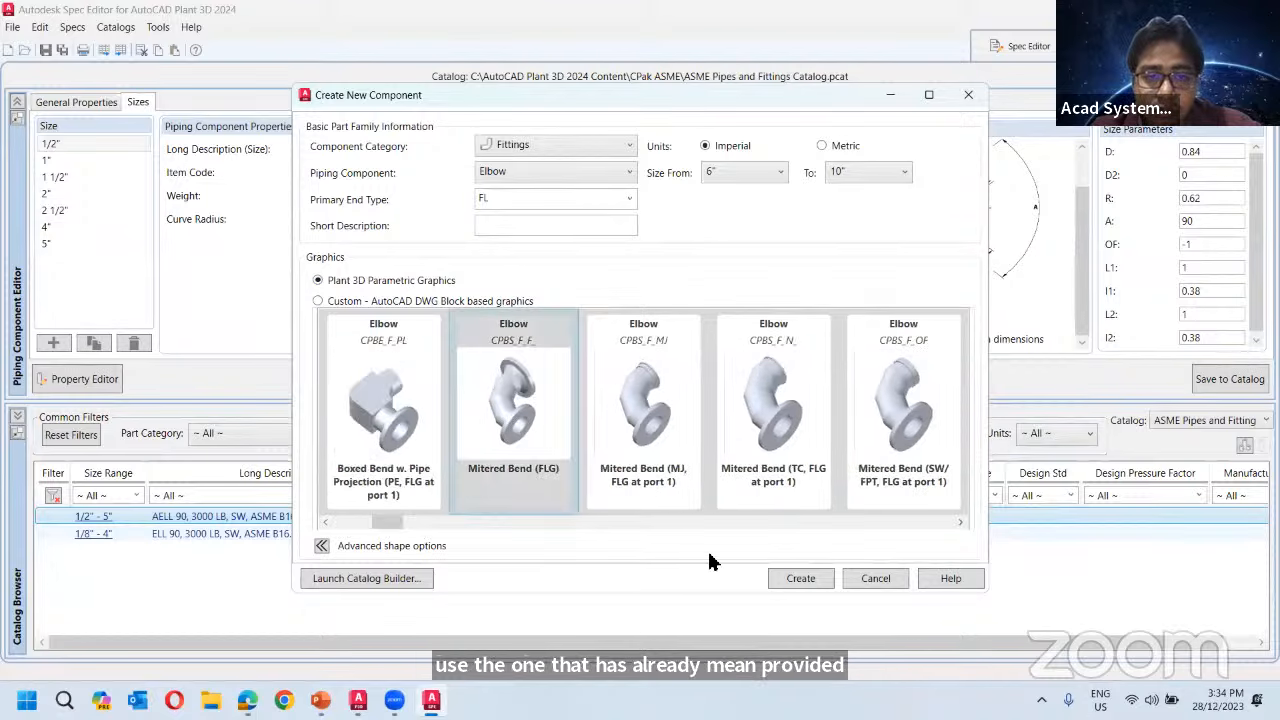
click(789, 578)
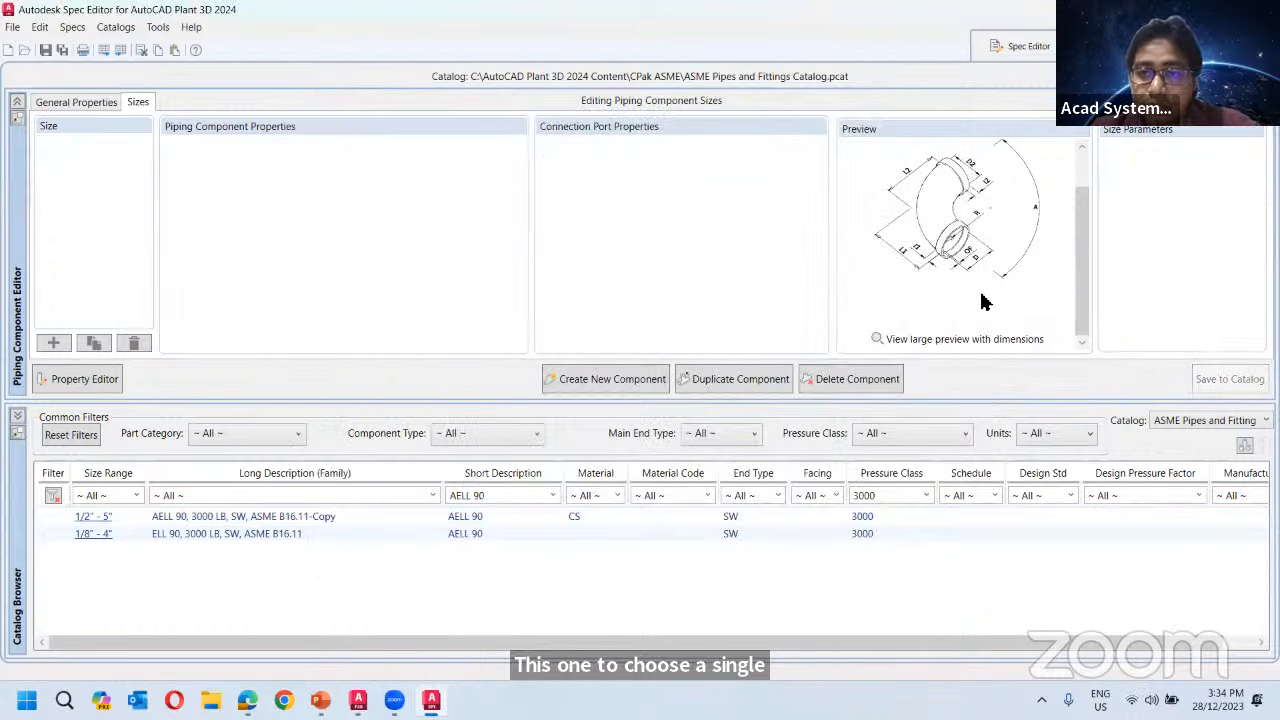
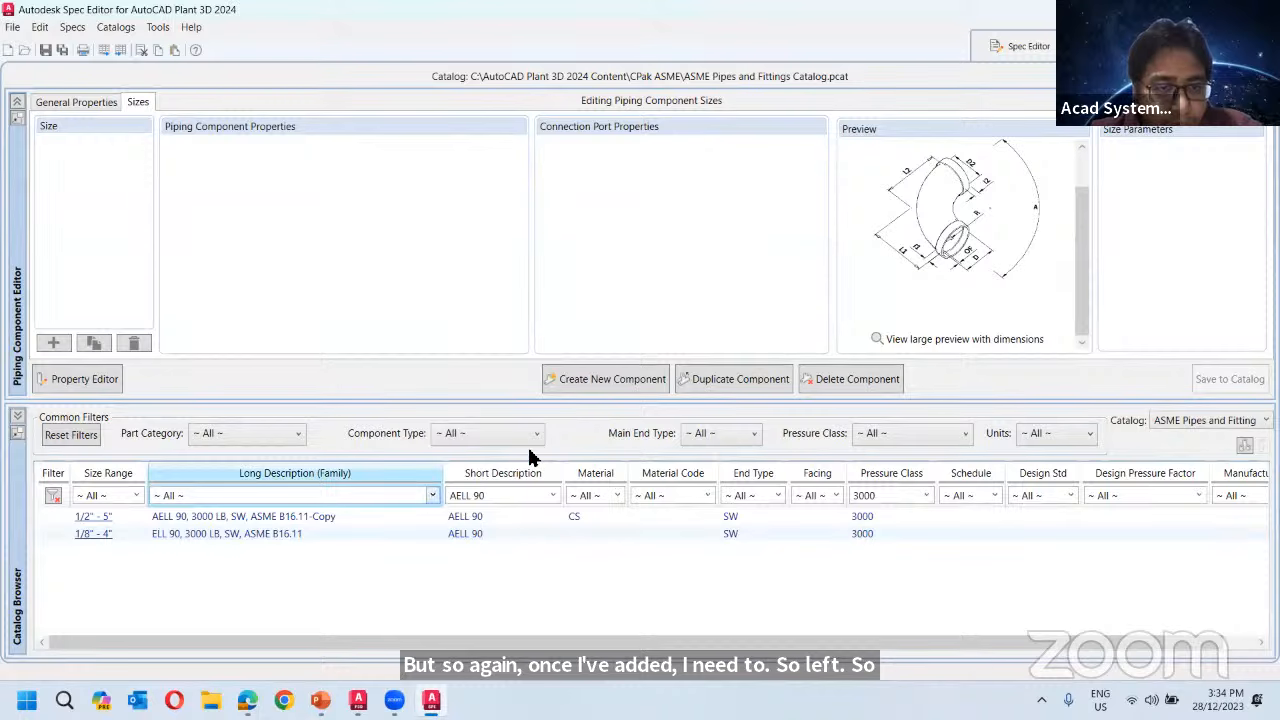
Look through the long description (family) filter values for the newly created elbow.
click(691, 384)
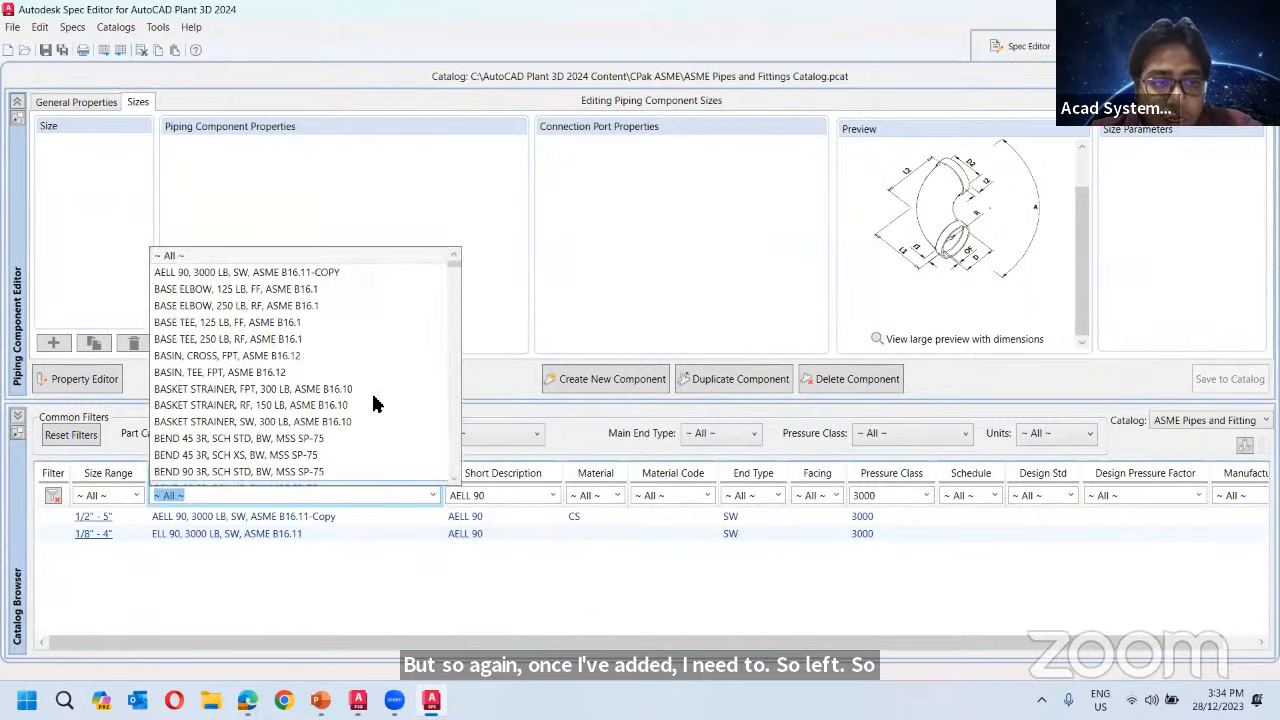
click(432, 495)
scroll(338, 361, down, 8)
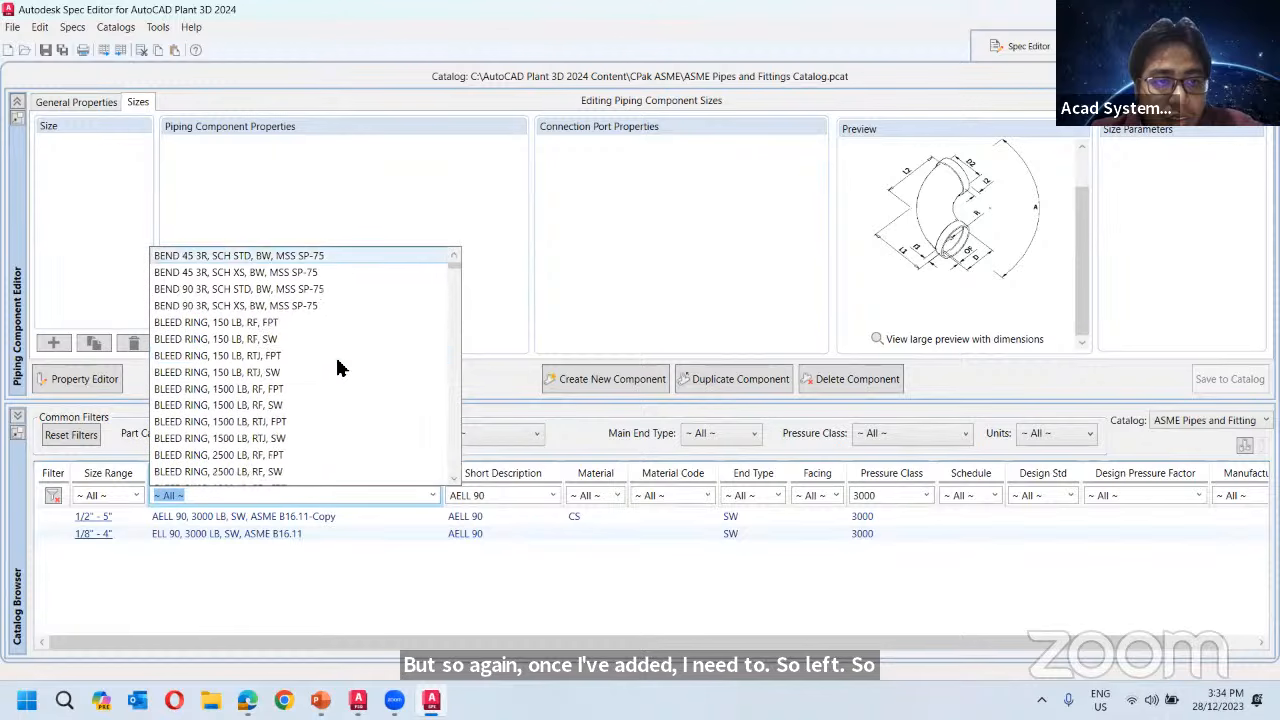
click(556, 536)
Start another new elbow fitting component and set its short description to AAA.
click(618, 376)
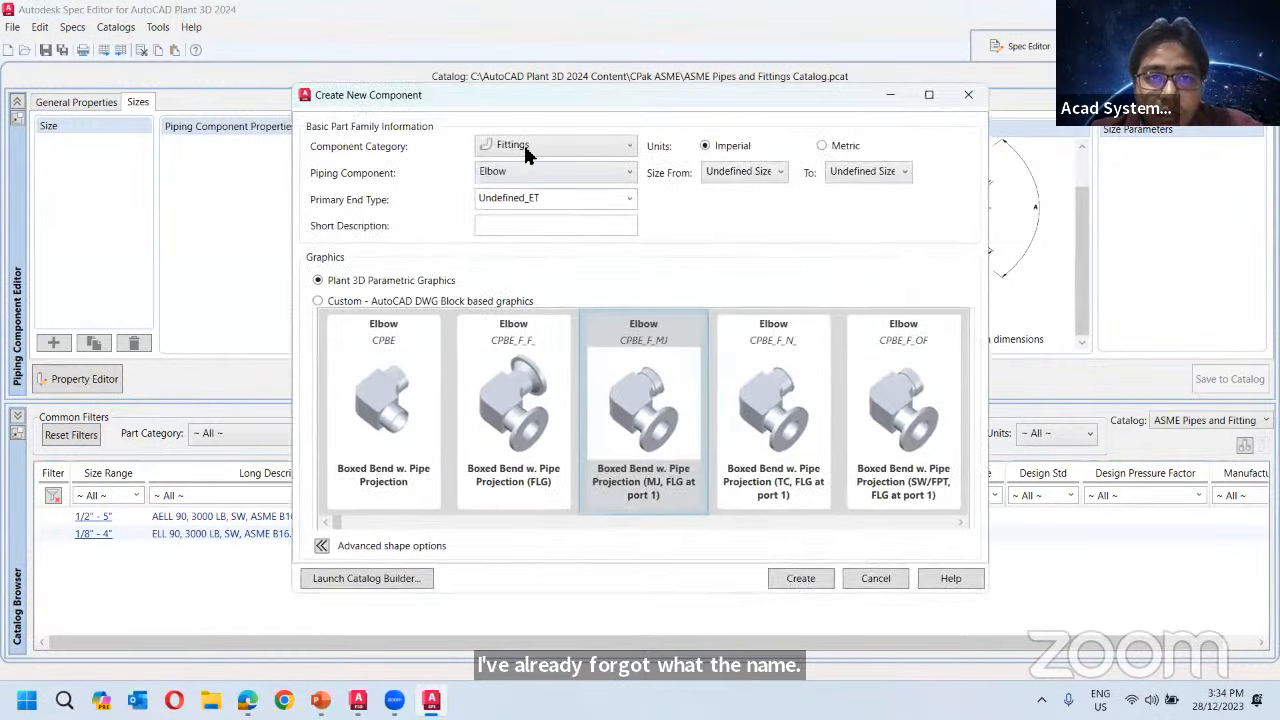
click(629, 200)
click(621, 196)
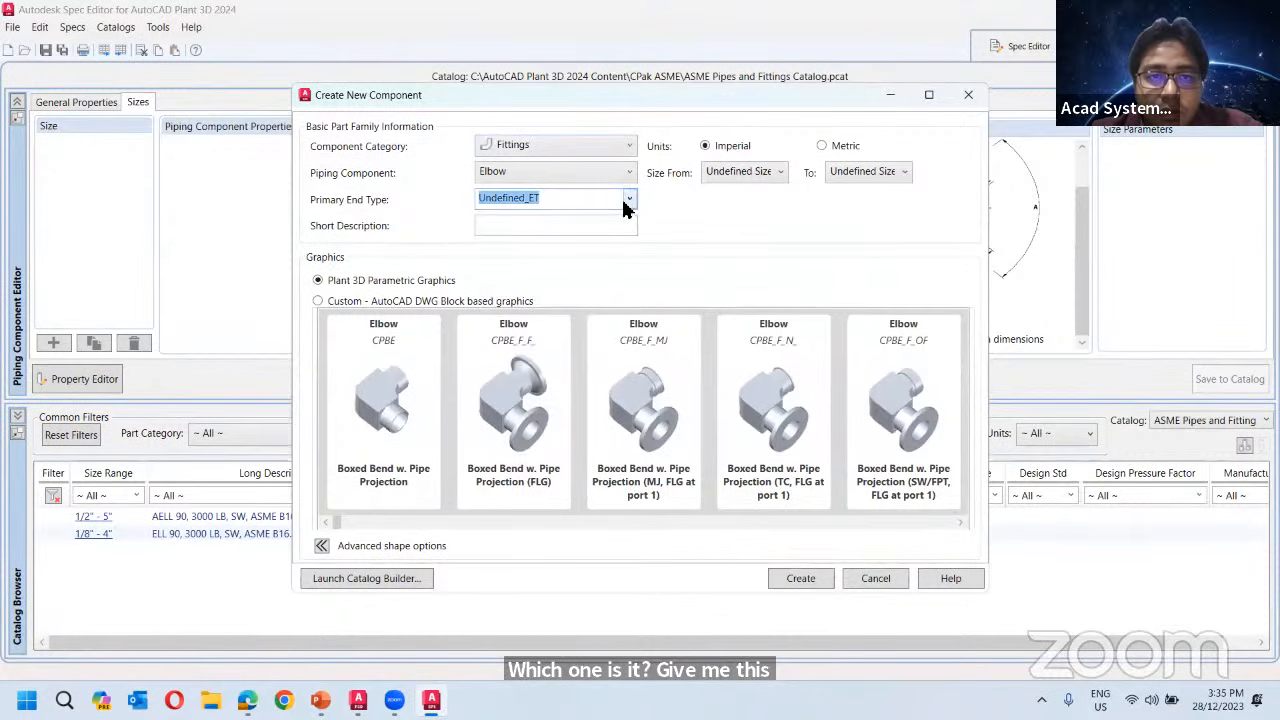
click(560, 234)
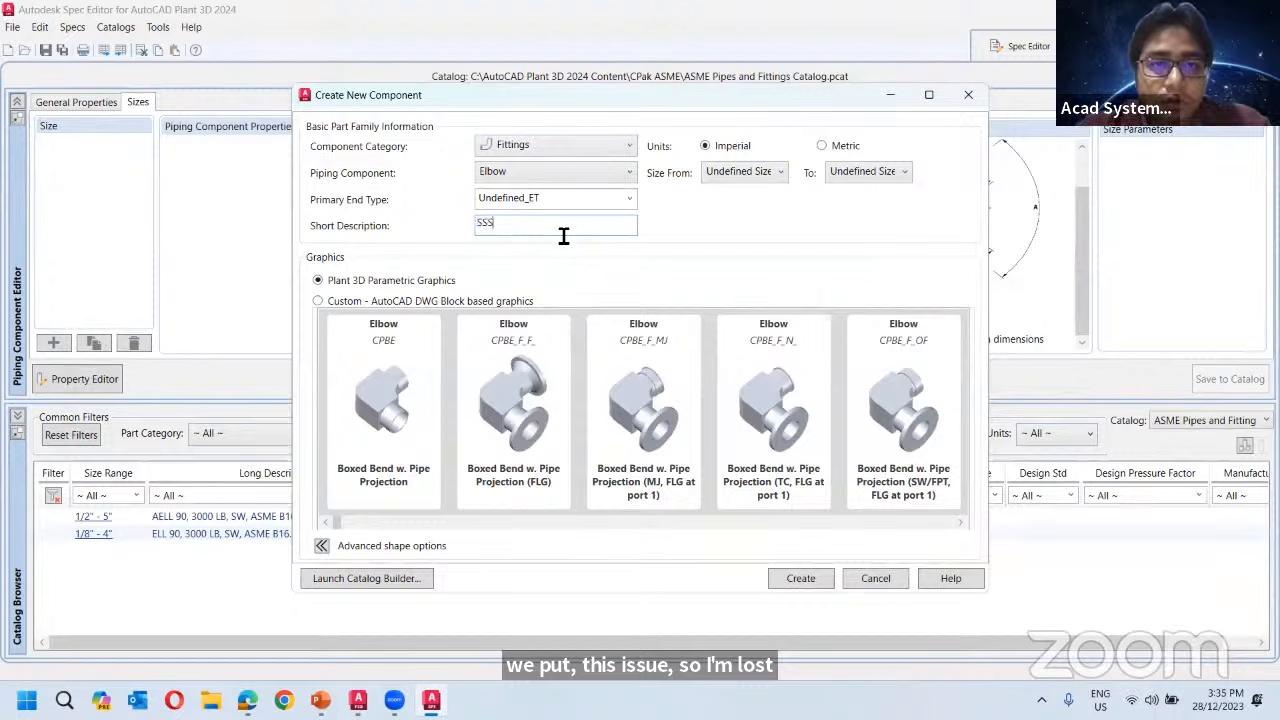
drag(562, 233, 449, 228)
text(AAA)
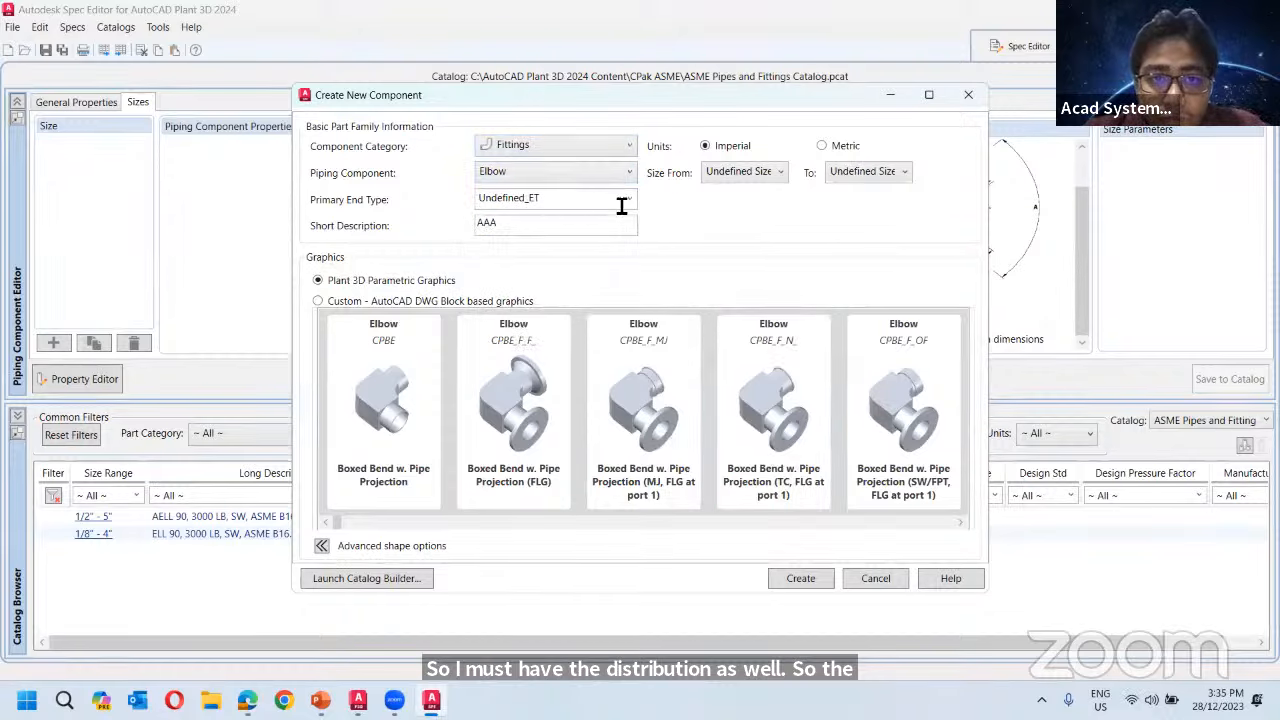
Set the primary end type of the AAA elbow to FL.
click(622, 203)
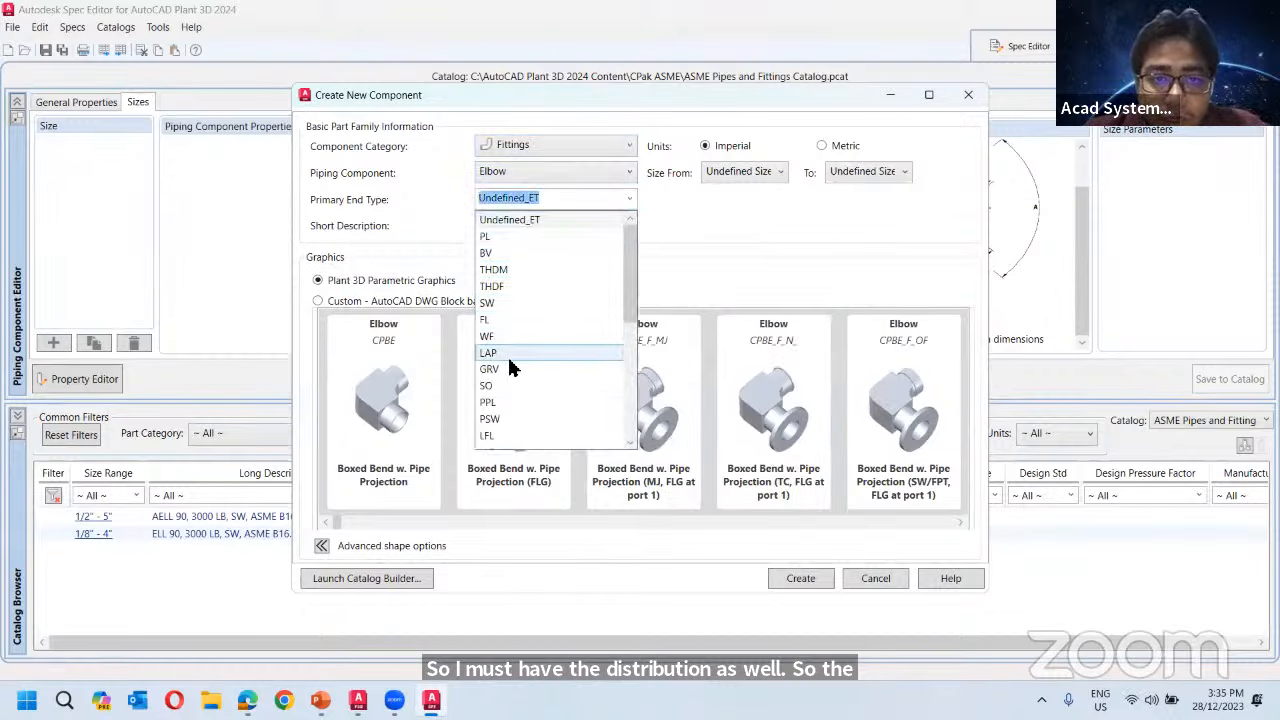
scroll(507, 385, down, 5)
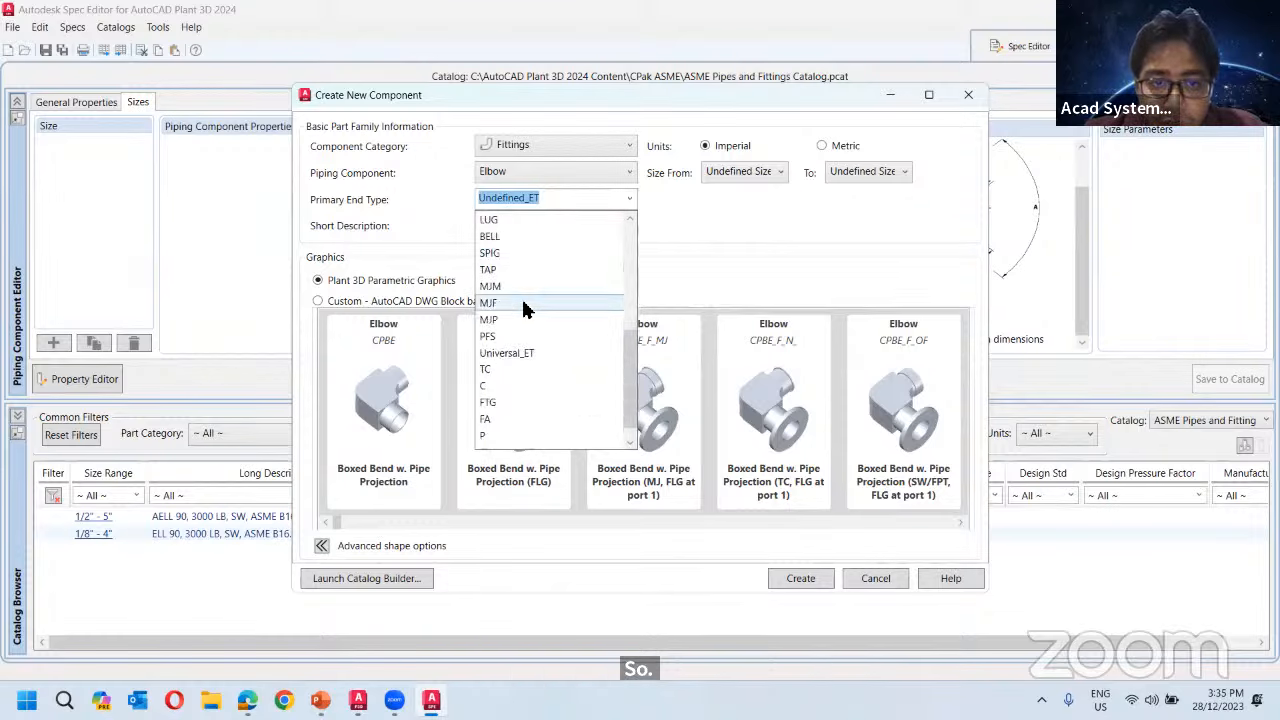
scroll(523, 300, down, 3)
click(600, 266)
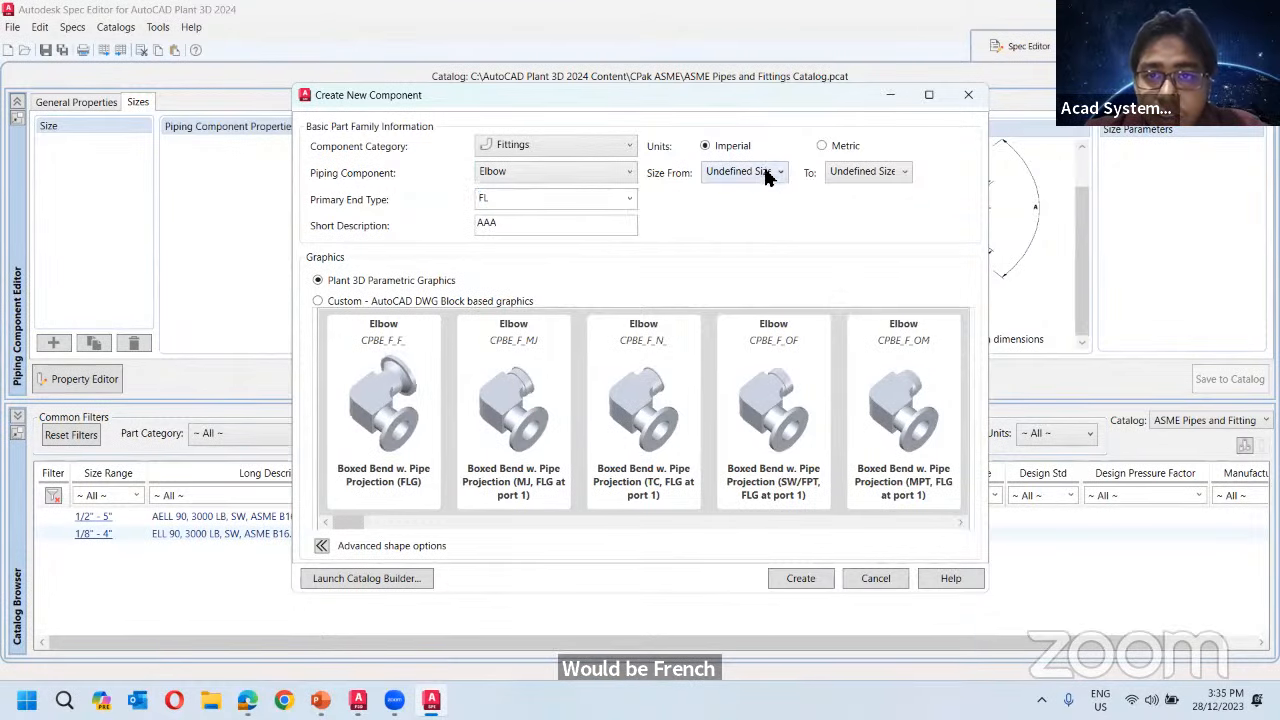
Set the size range of the new AAA elbow from 6" to 10".
click(767, 176)
click(735, 291)
click(758, 174)
scroll(741, 292, down, 1)
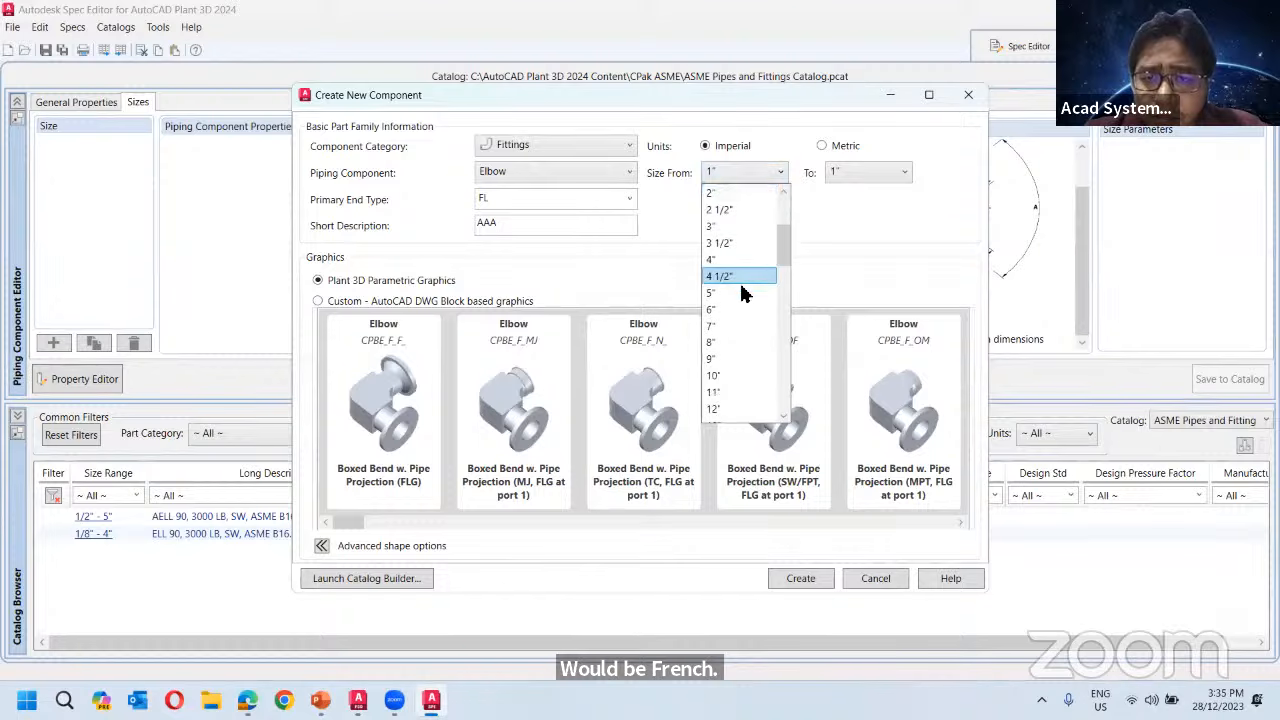
scroll(737, 276, down, 1)
click(727, 252)
click(880, 172)
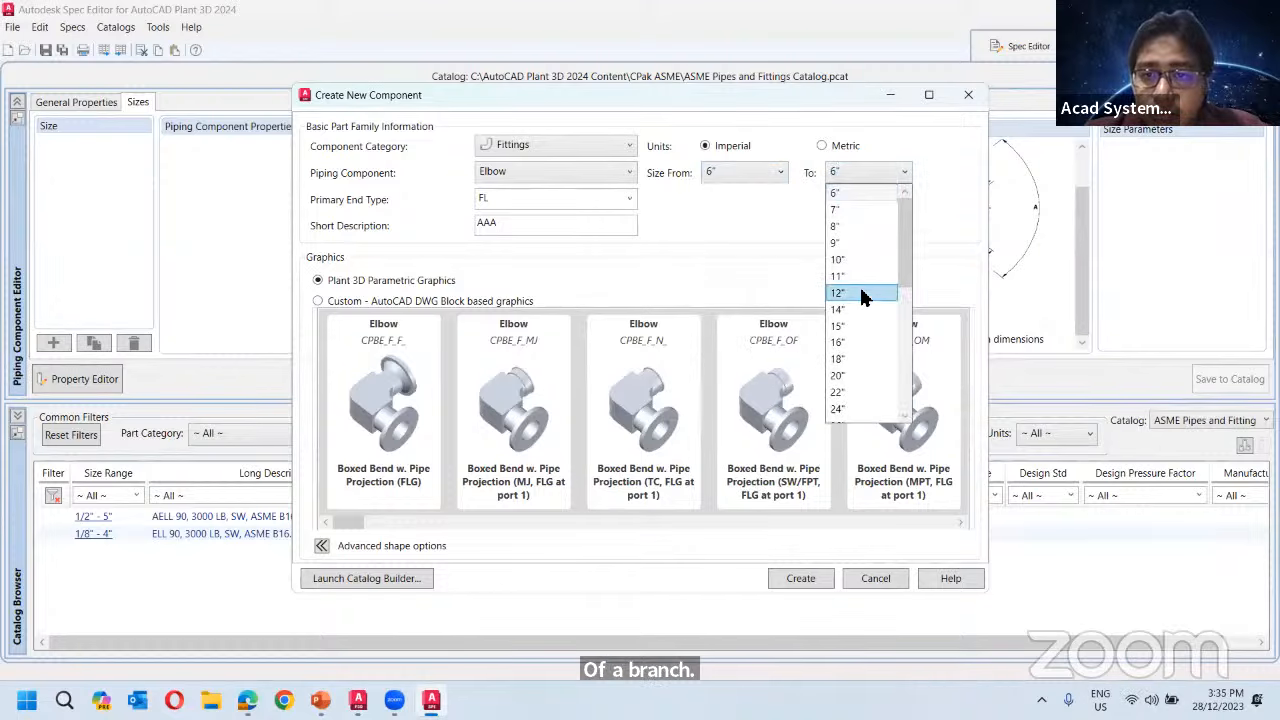
click(855, 260)
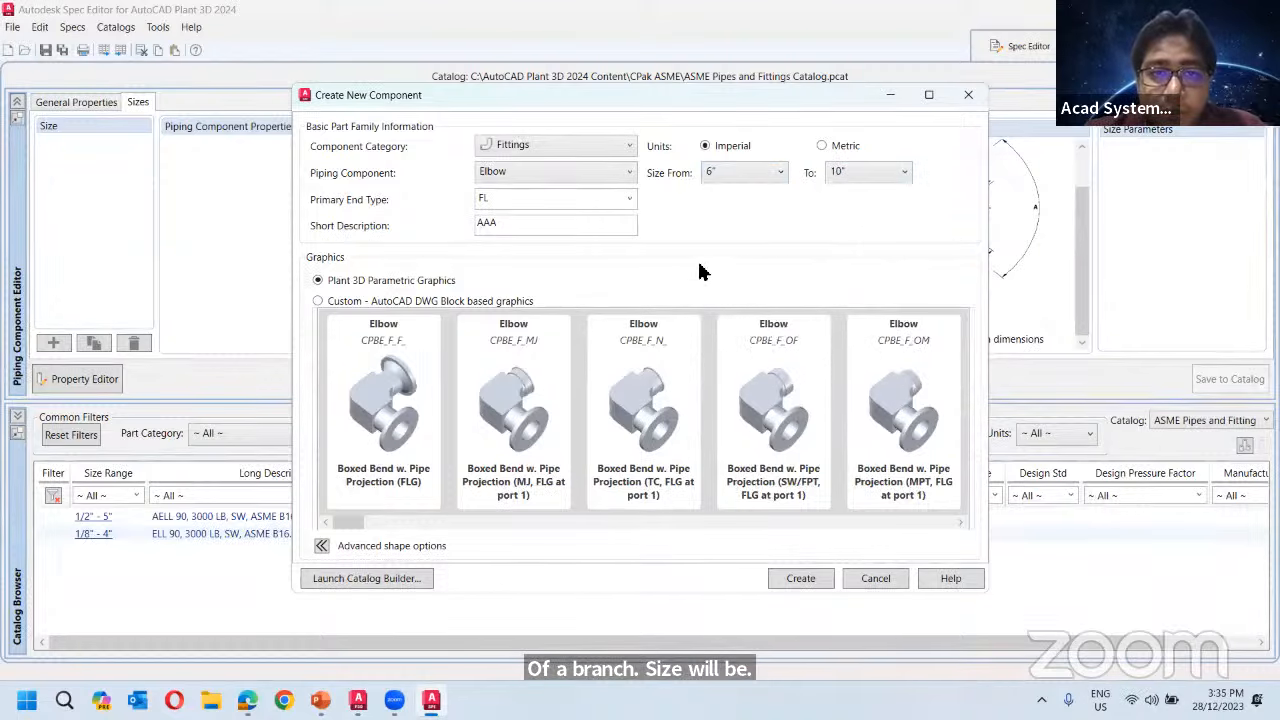
Choose the Mitered Bend (FLG) shape for the AAA elbow and create the component.
drag(350, 522, 388, 530)
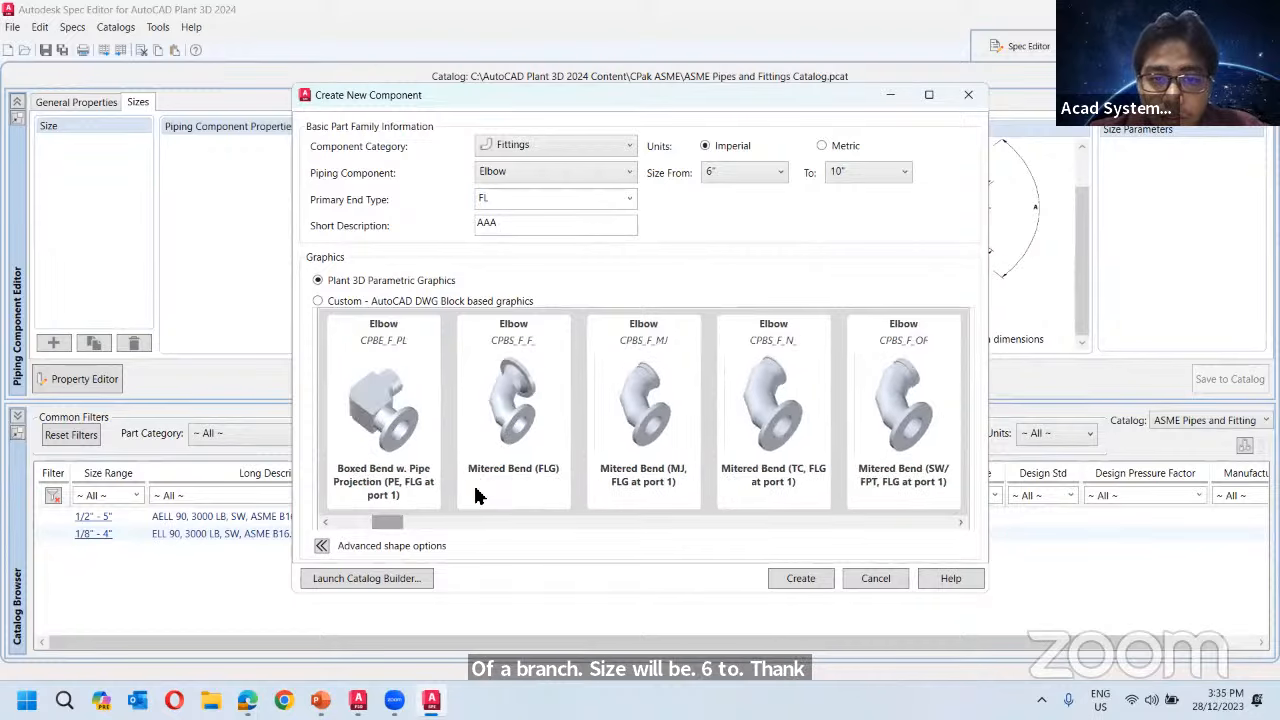
click(475, 482)
click(805, 580)
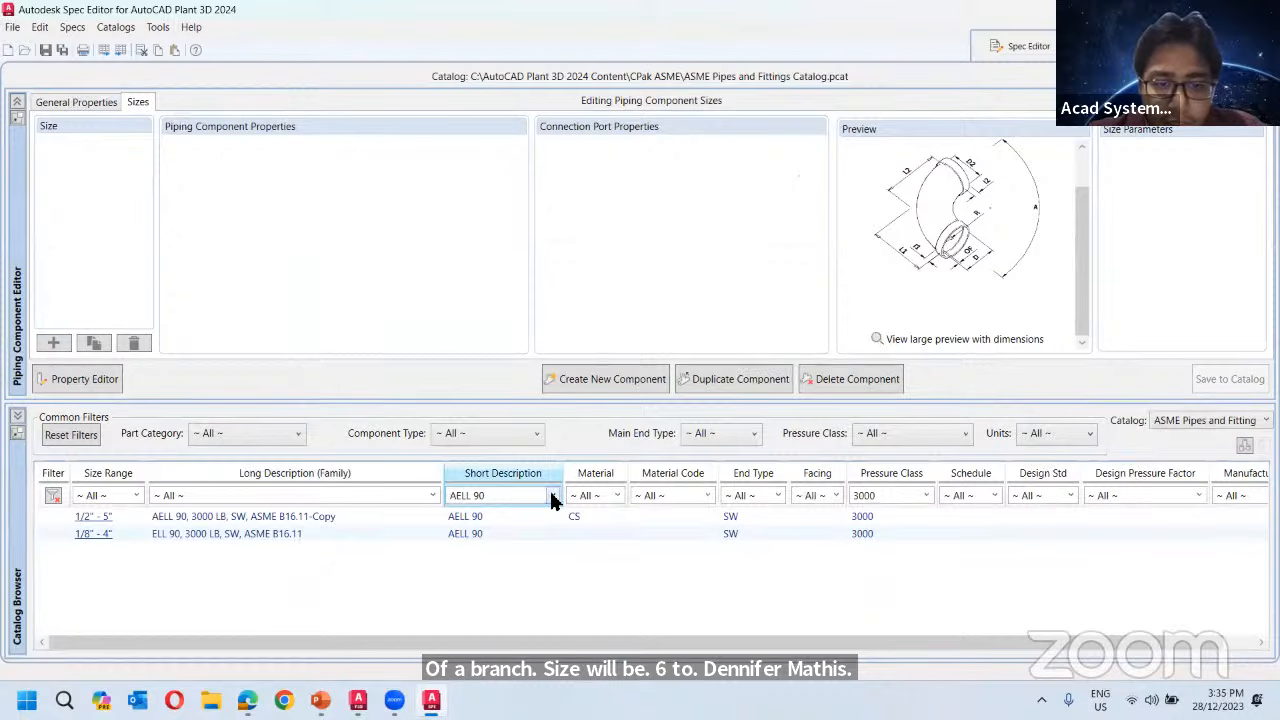
Clear the pressure class filter to All and filter the catalog by short description AAA.
click(553, 496)
click(390, 500)
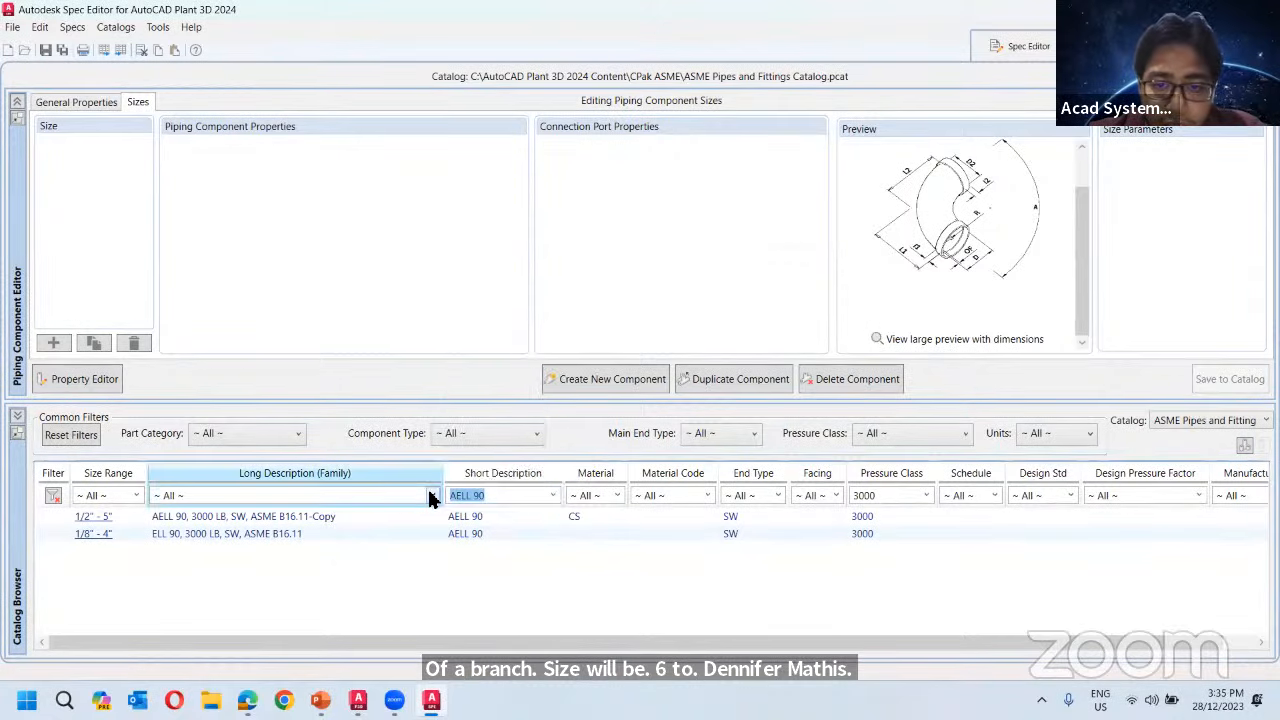
click(921, 495)
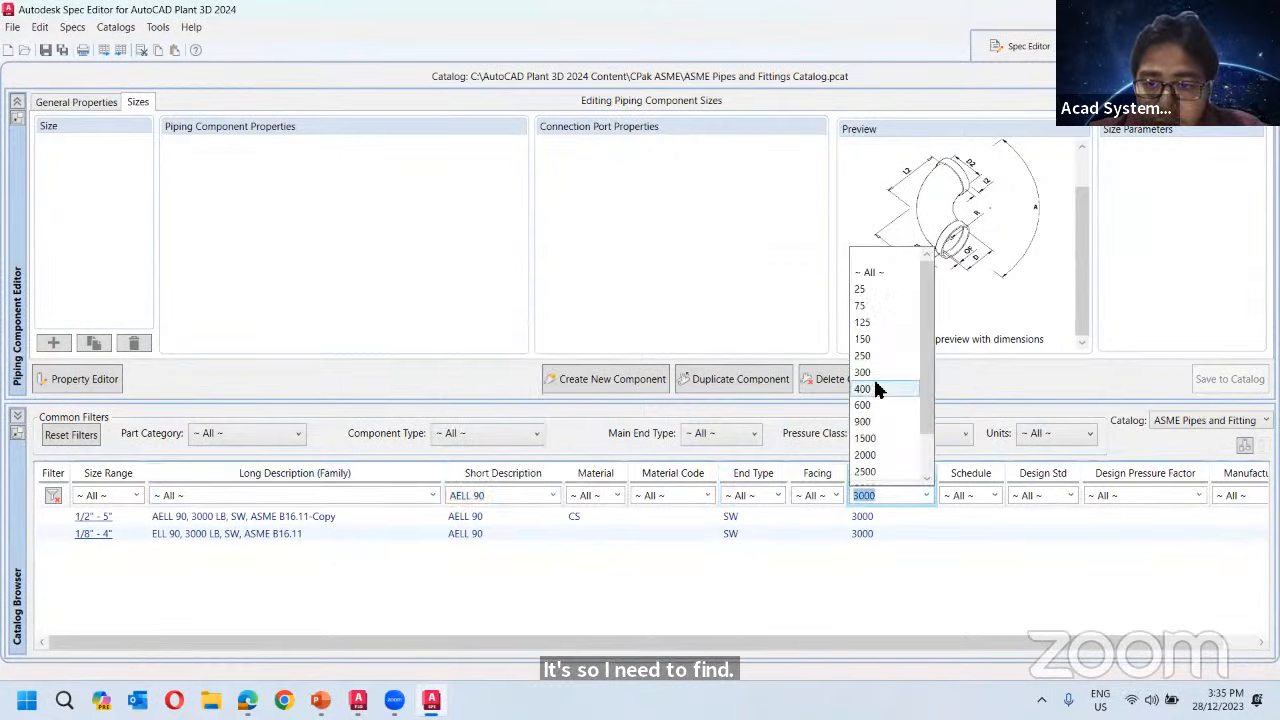
click(881, 270)
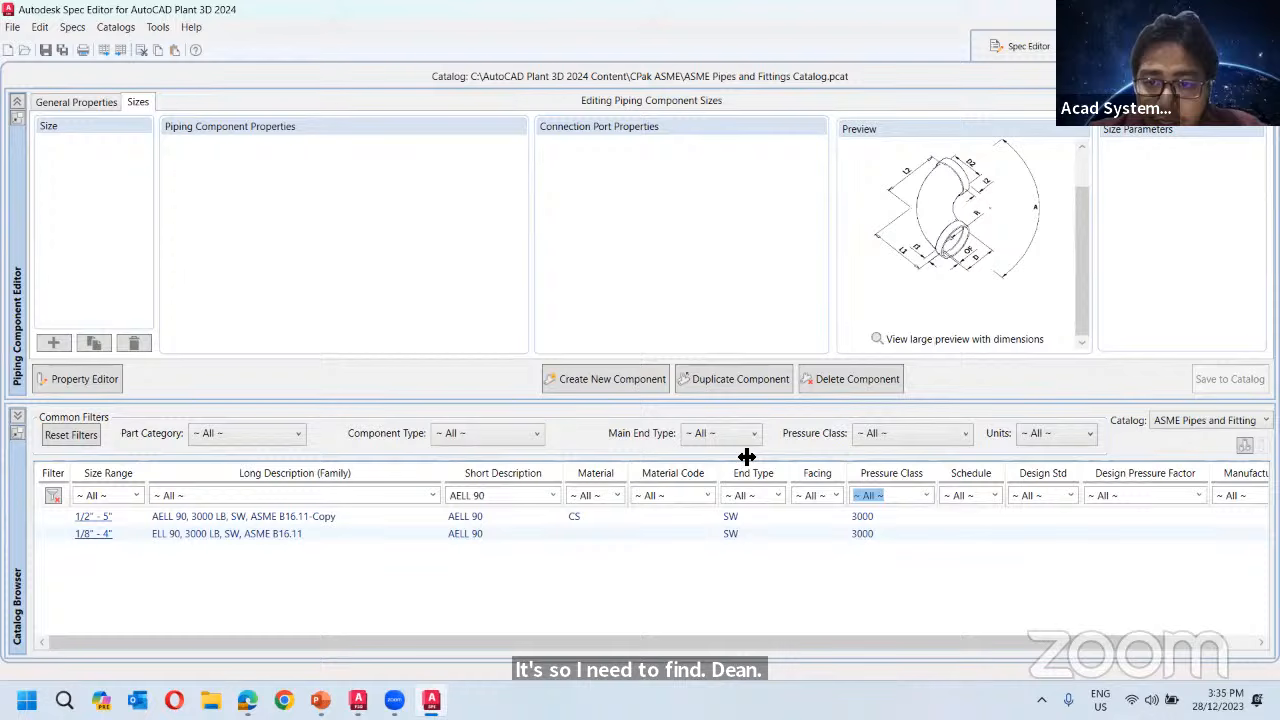
click(553, 496)
click(475, 288)
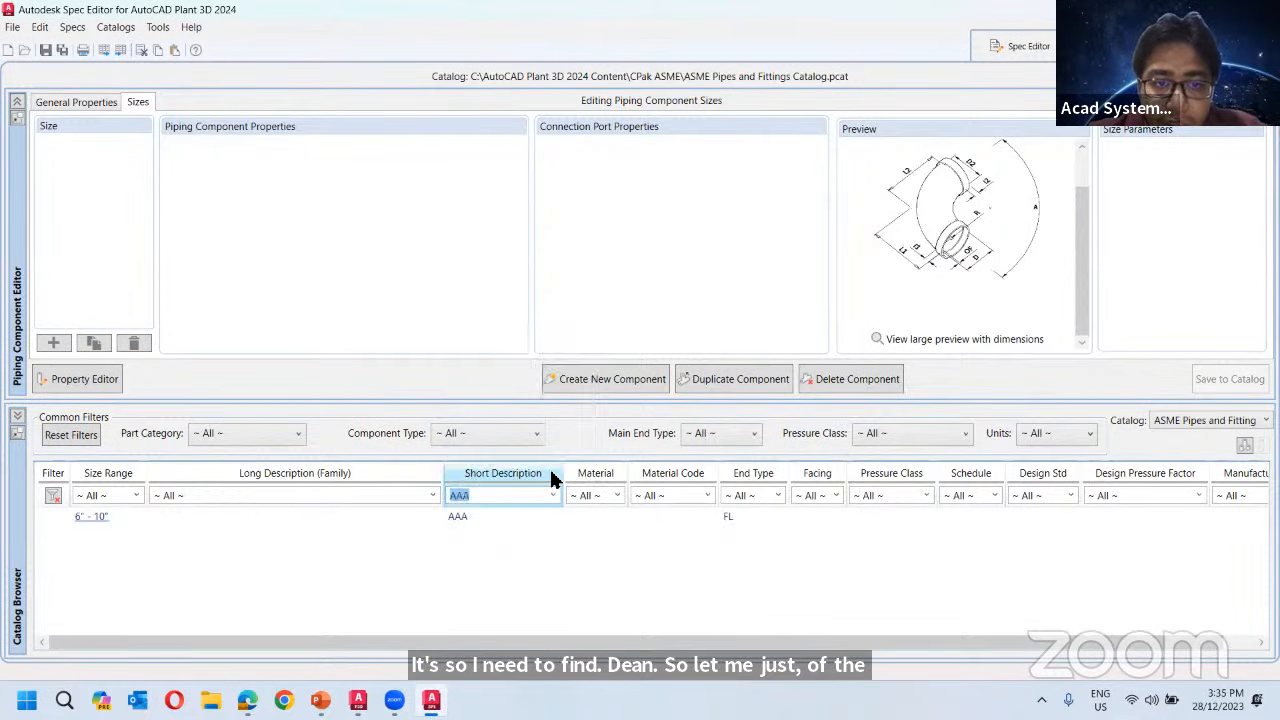
Open the AAA elbow's sizes and, for 6", give all ports the same properties with a matching pipe OD of 6.2, overwriting differing values.
click(122, 515)
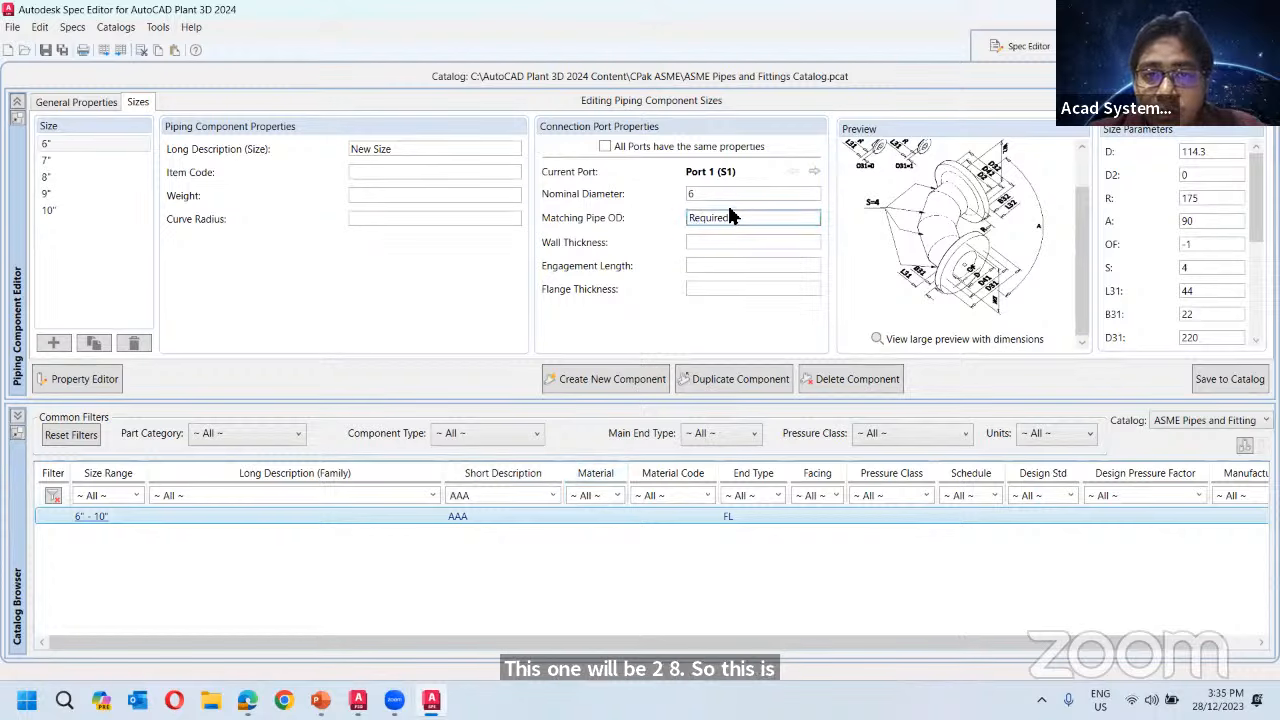
click(815, 171)
click(630, 147)
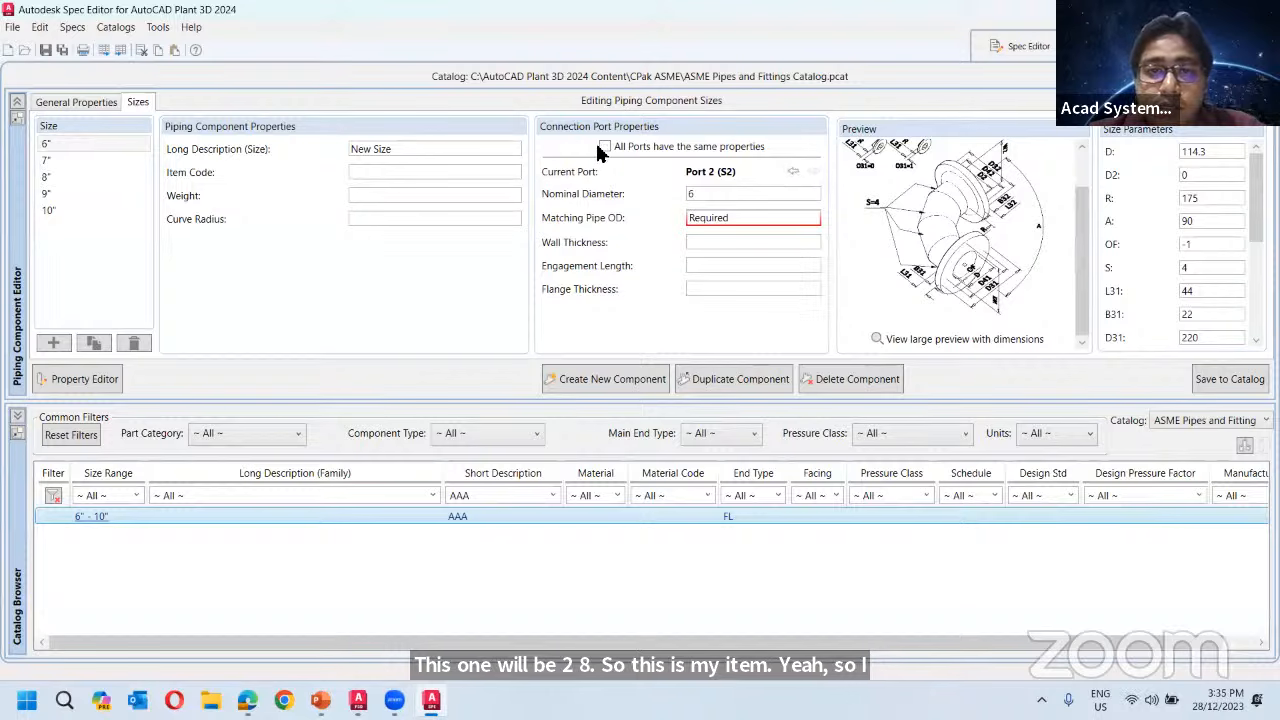
click(708, 218)
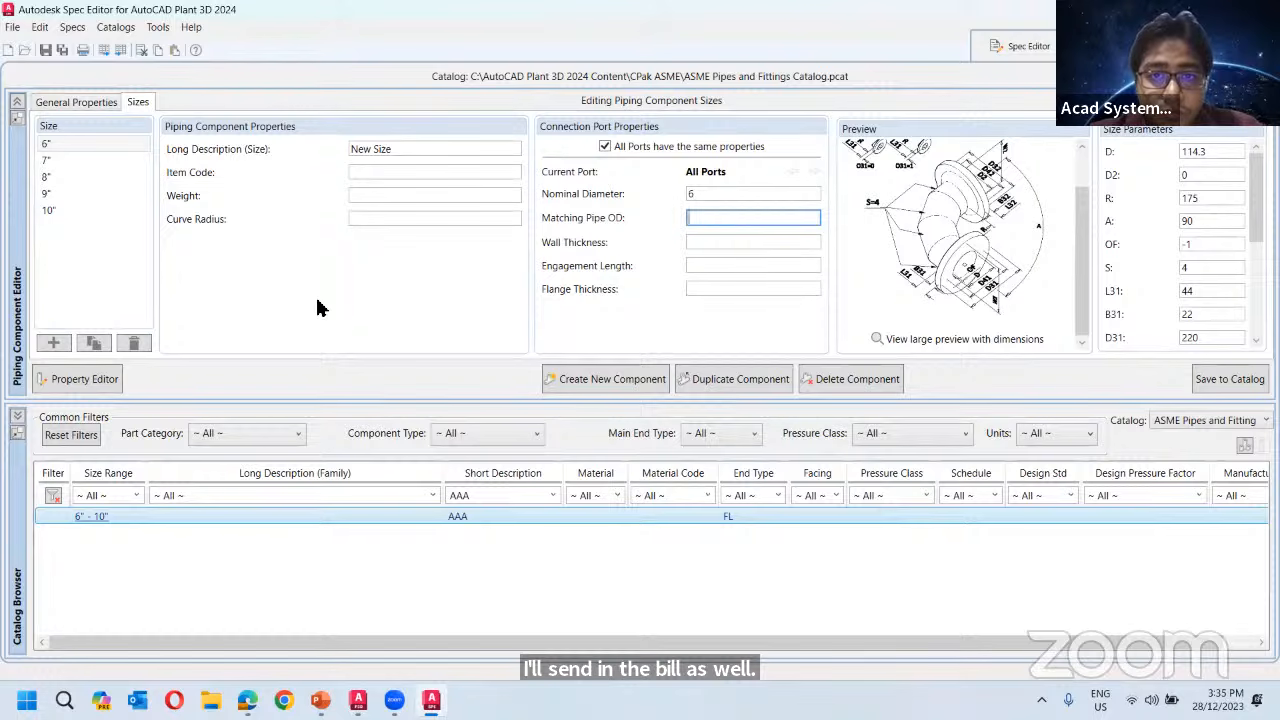
text(6)
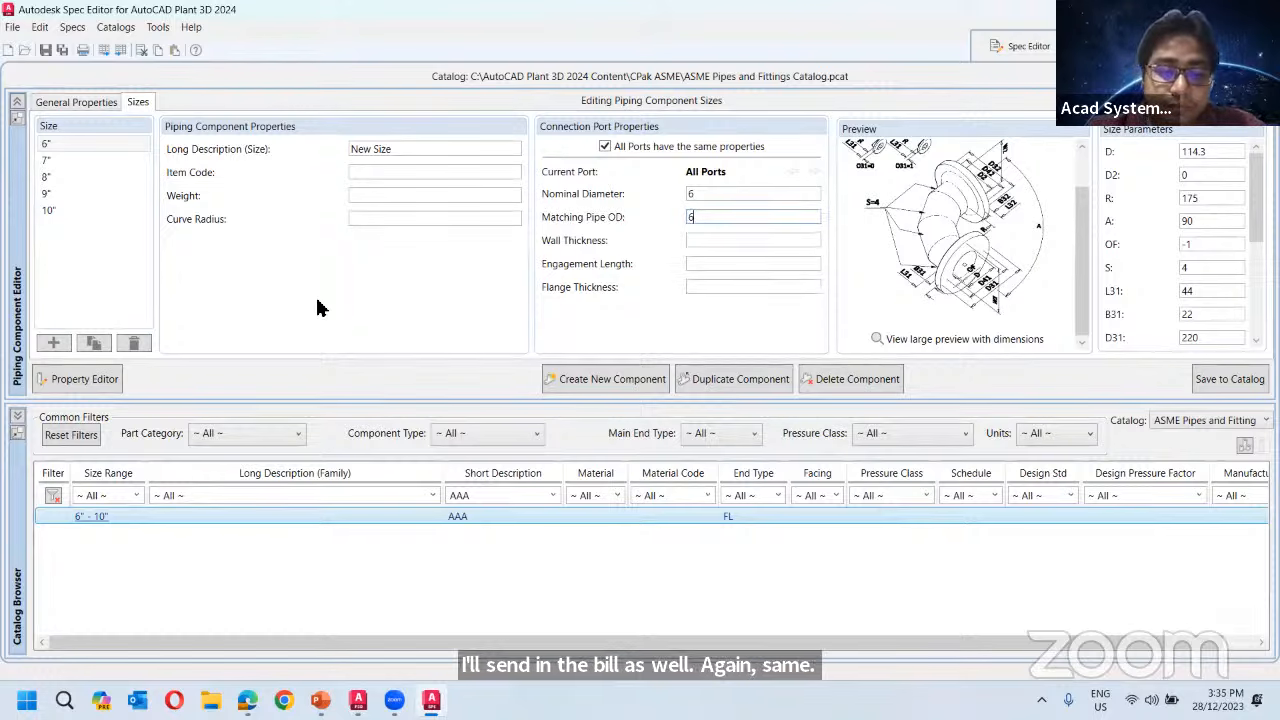
text(.2)
click(259, 235)
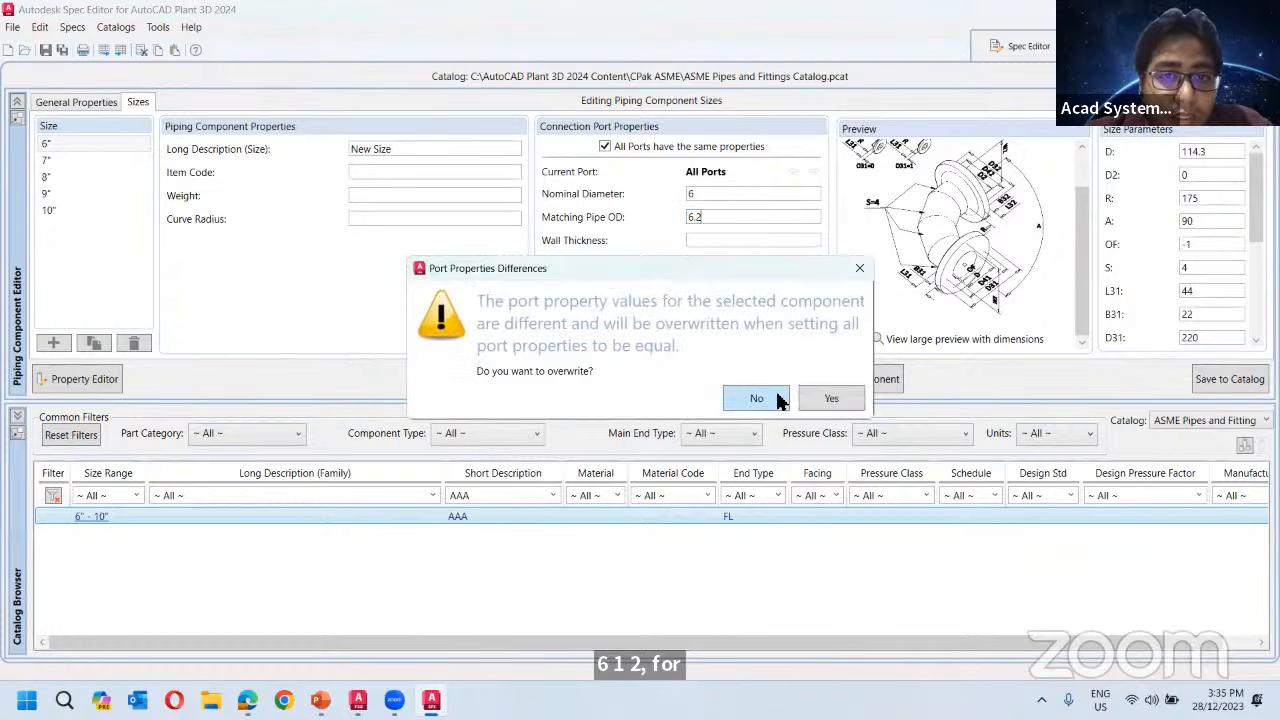
click(840, 400)
scroll(1175, 205, down, 2)
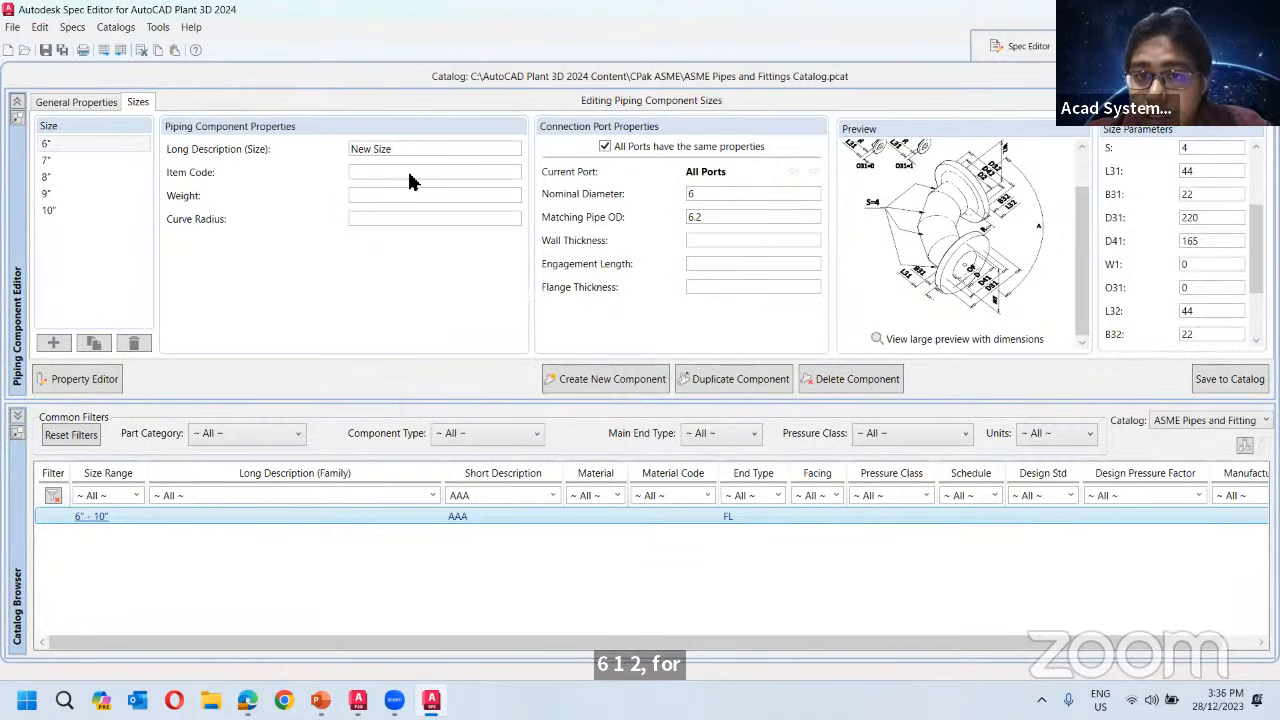
Set the AAA elbow's long description (family) to AAA-001, try to save it to the catalog, and recheck its size properties.
click(72, 104)
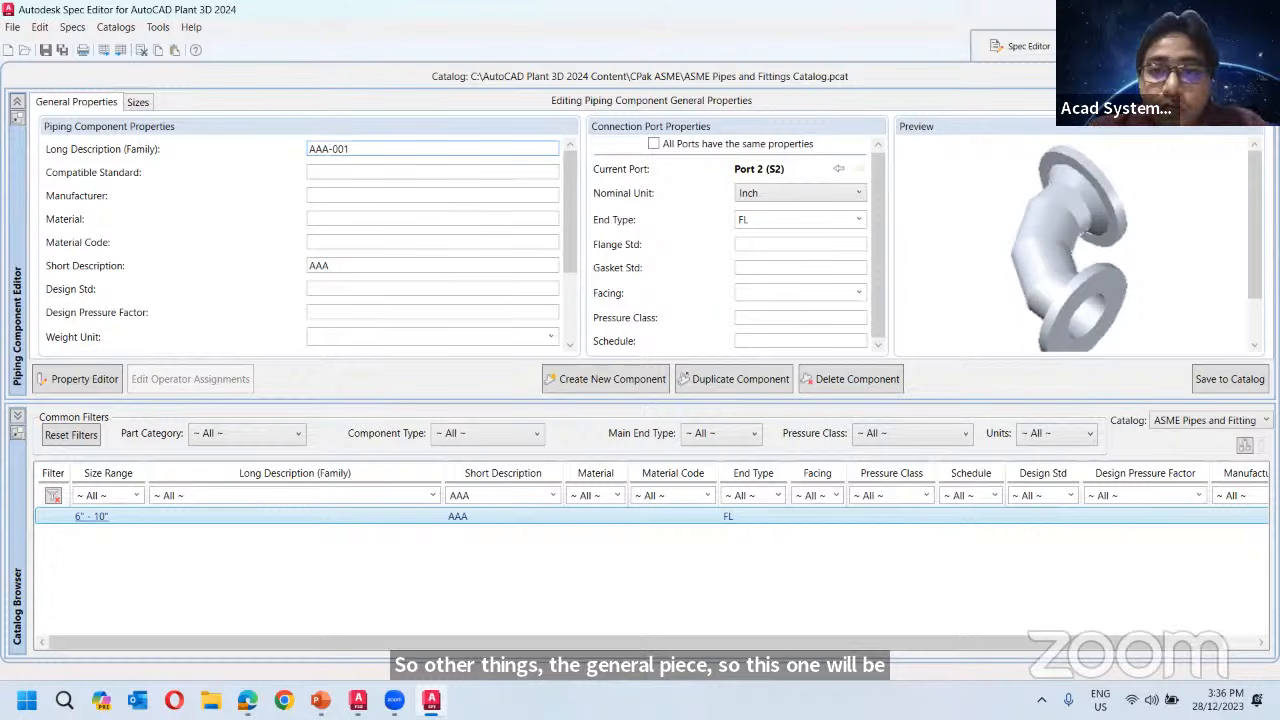
click(1234, 388)
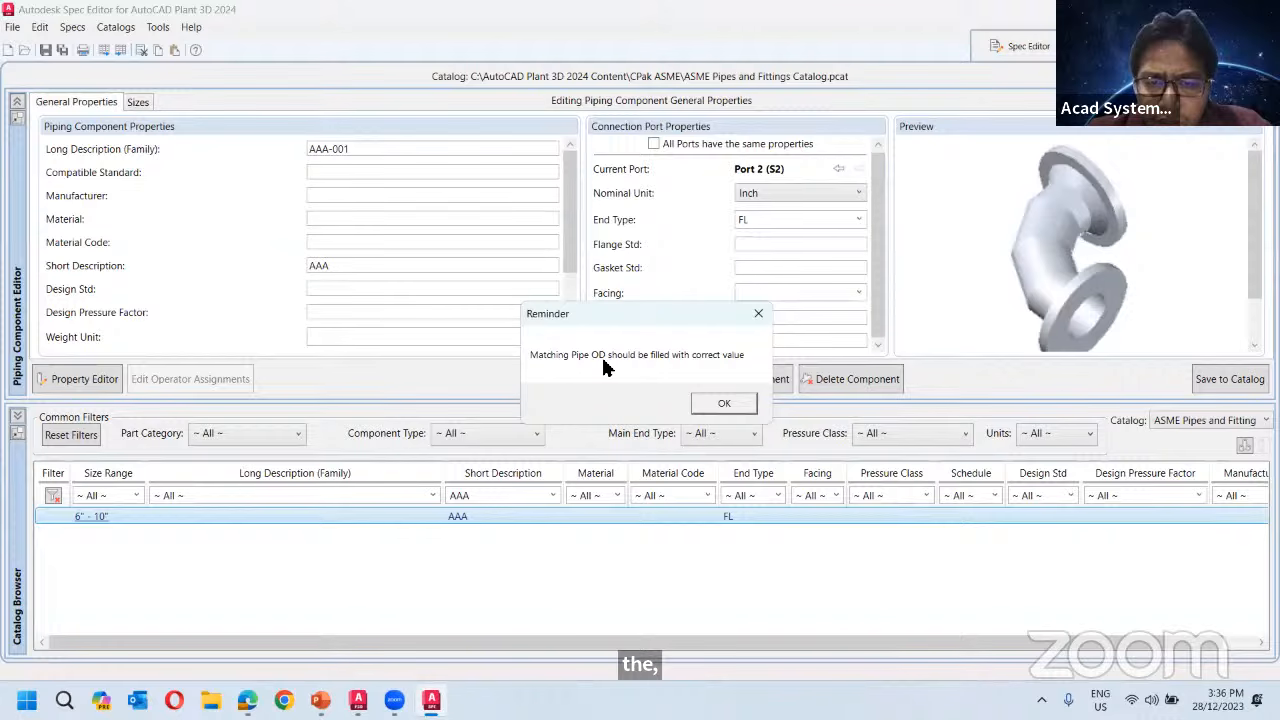
click(722, 405)
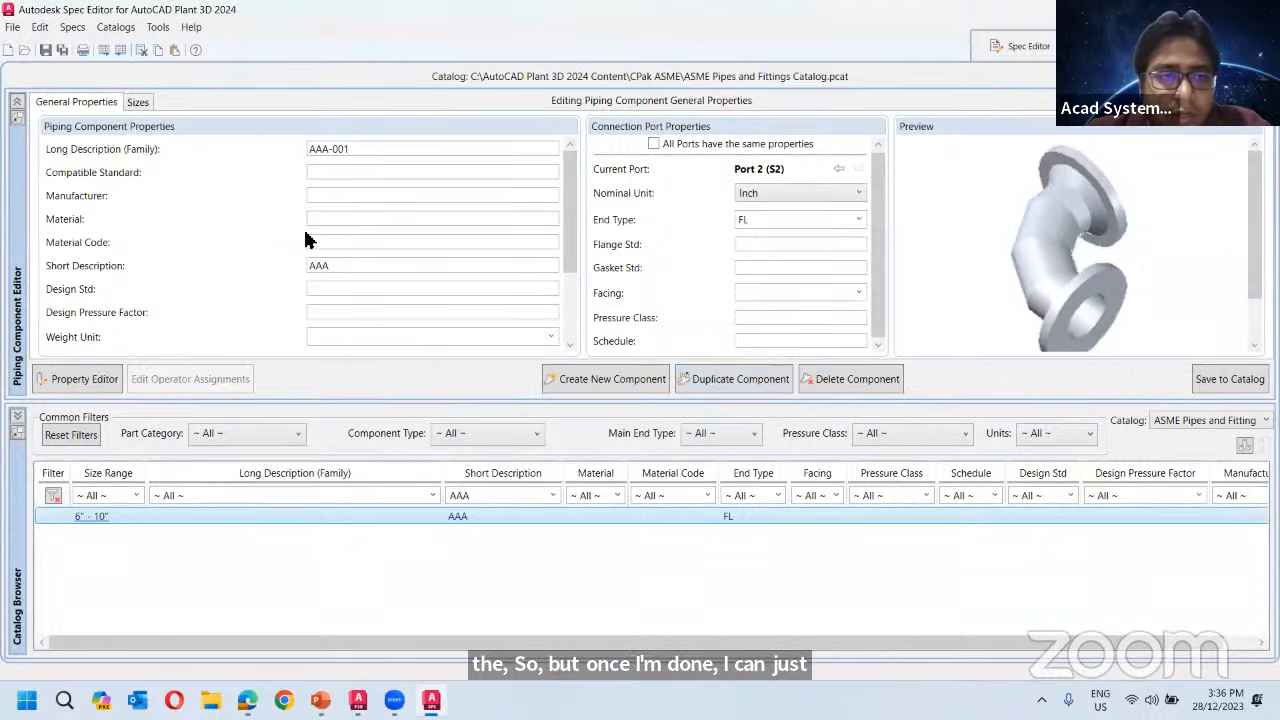
click(139, 105)
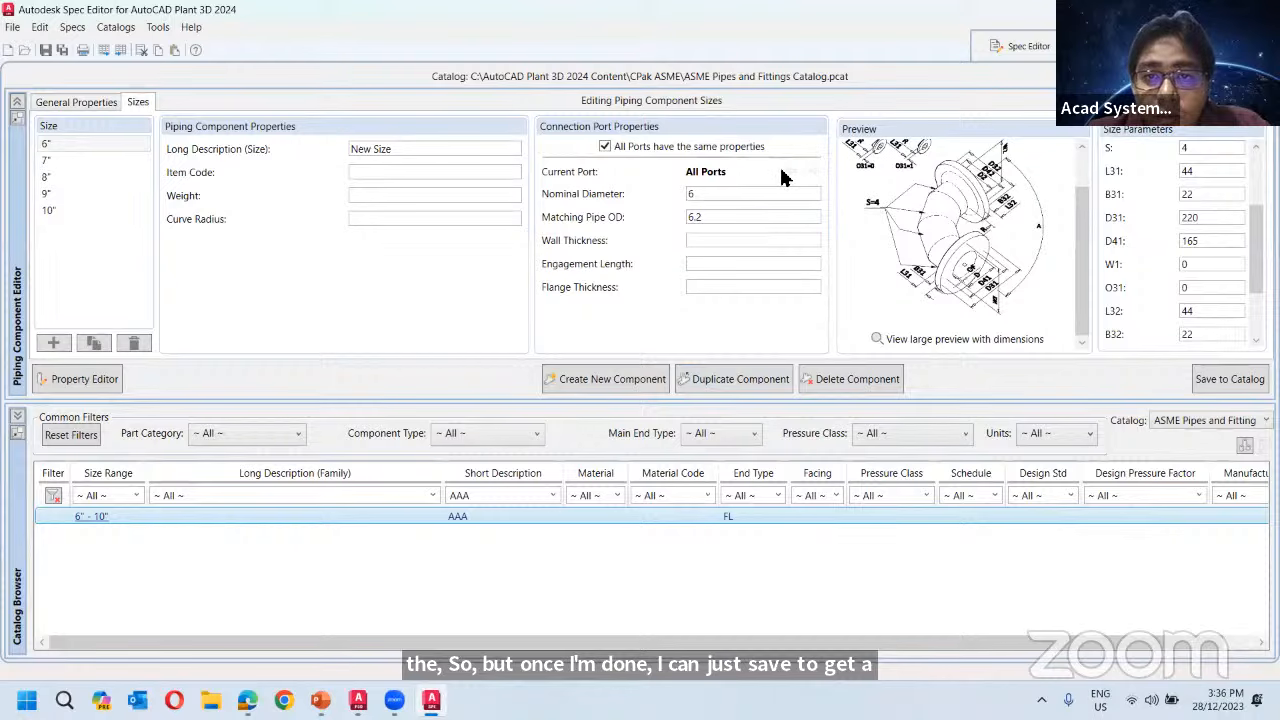
click(110, 104)
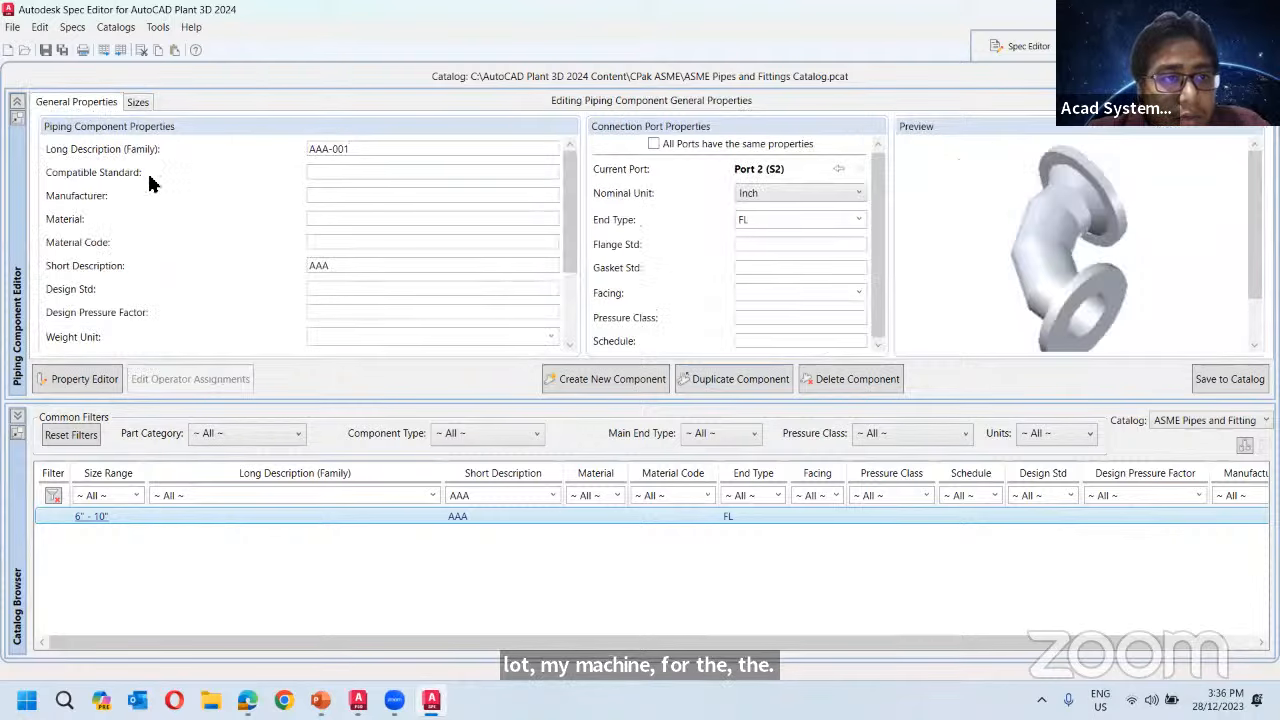
Review the AAA elbow's general properties and try to save it to the catalog.
scroll(200, 215, down, 3)
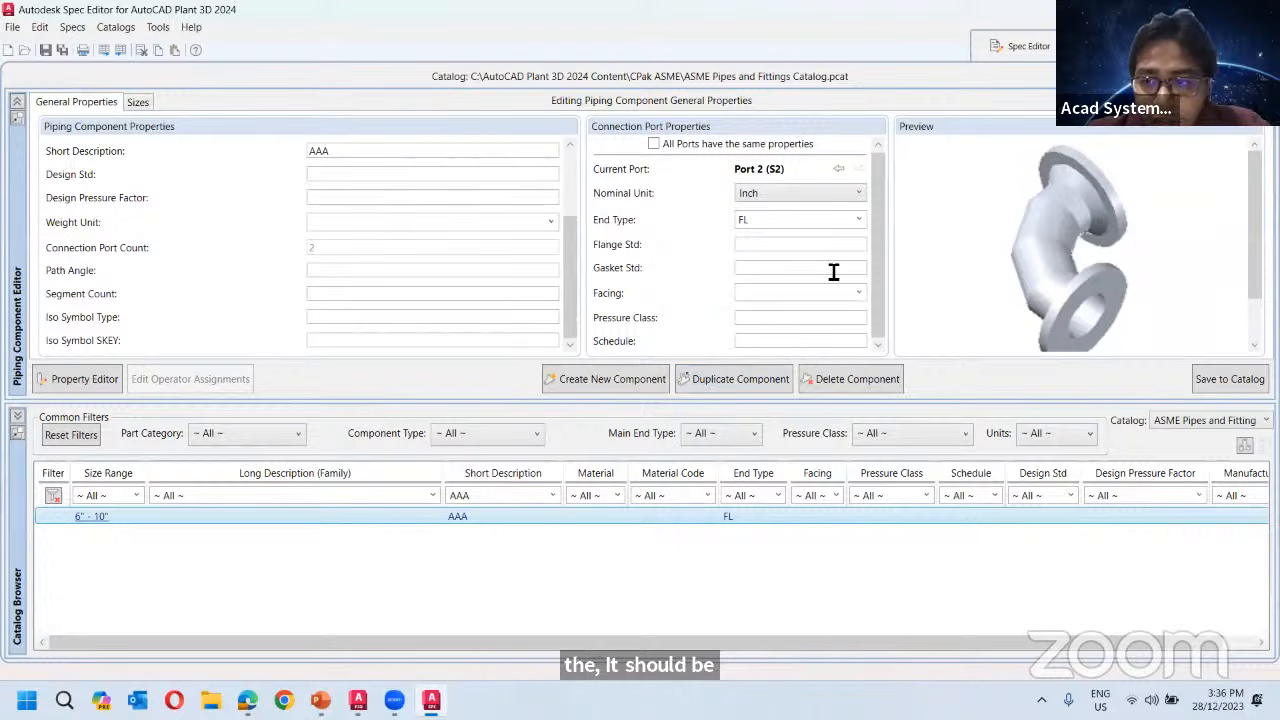
scroll(320, 300, up, 3)
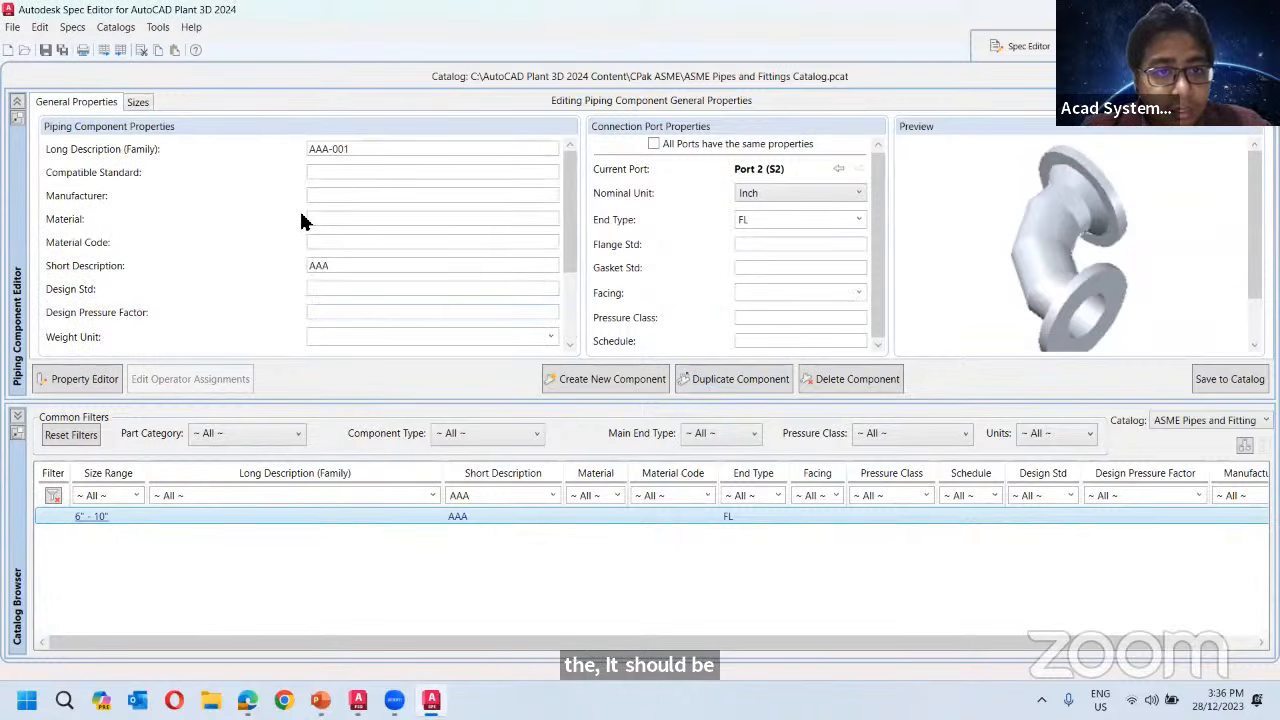
click(1215, 379)
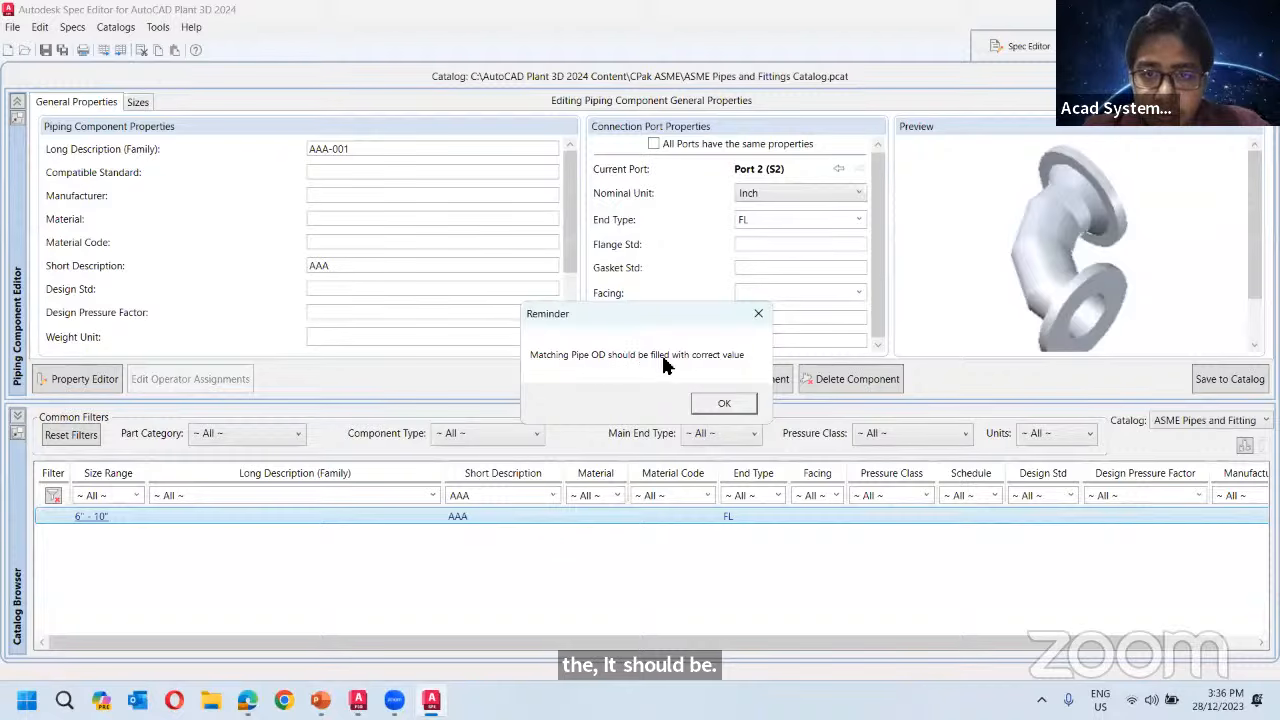
click(720, 404)
In the AAA elbow's sizes, set the matching pipe OD of all ports to 7.3 for 7" and 8.4 for 8".
click(139, 104)
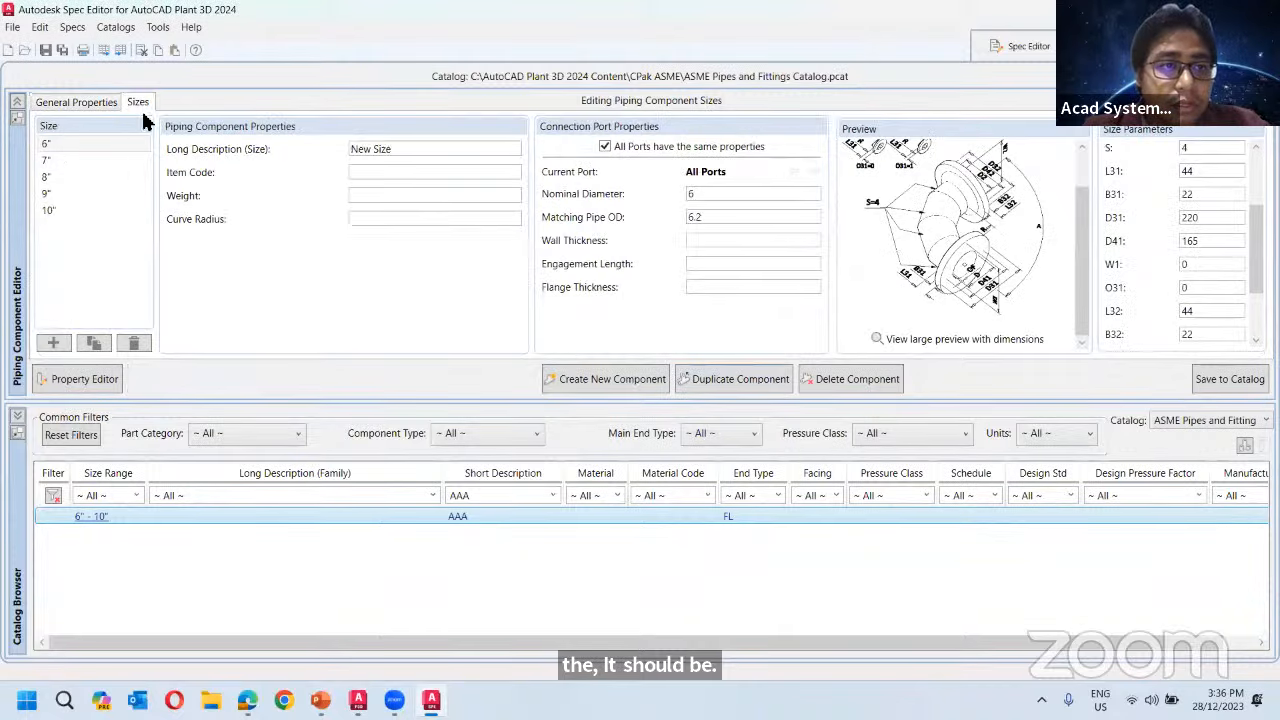
click(60, 144)
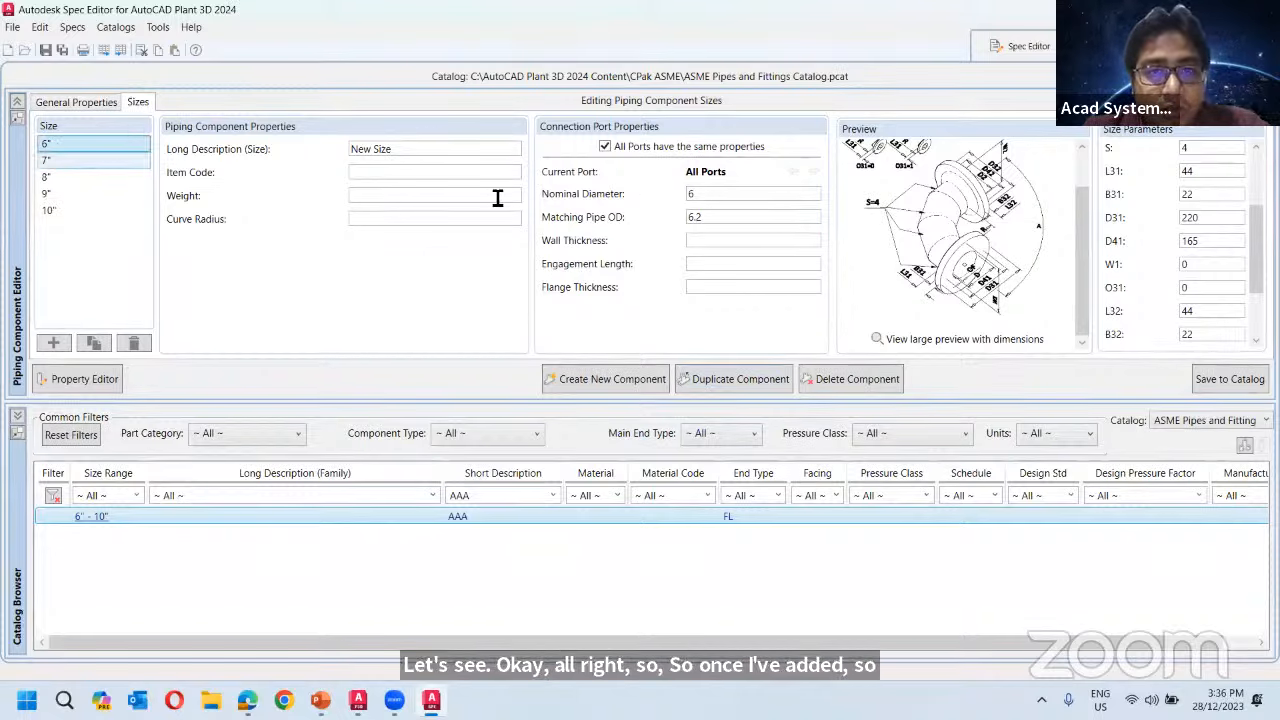
click(723, 220)
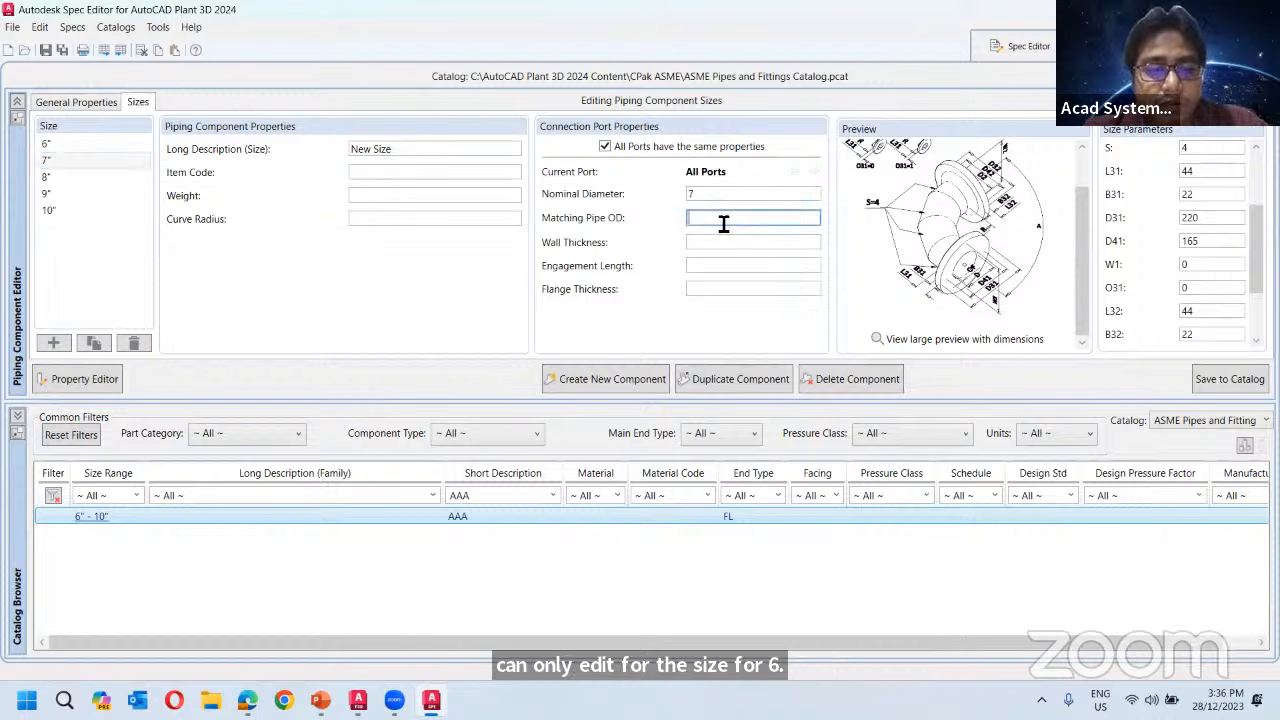
text(7.3)
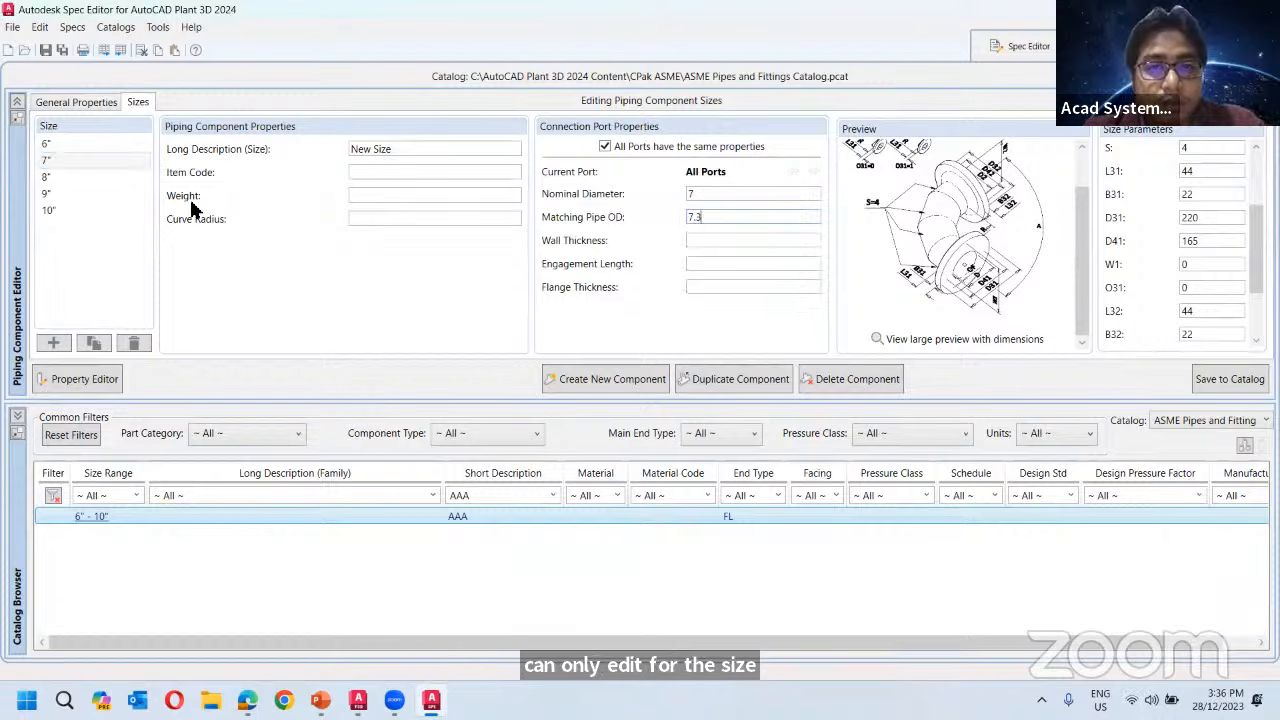
click(52, 182)
click(737, 218)
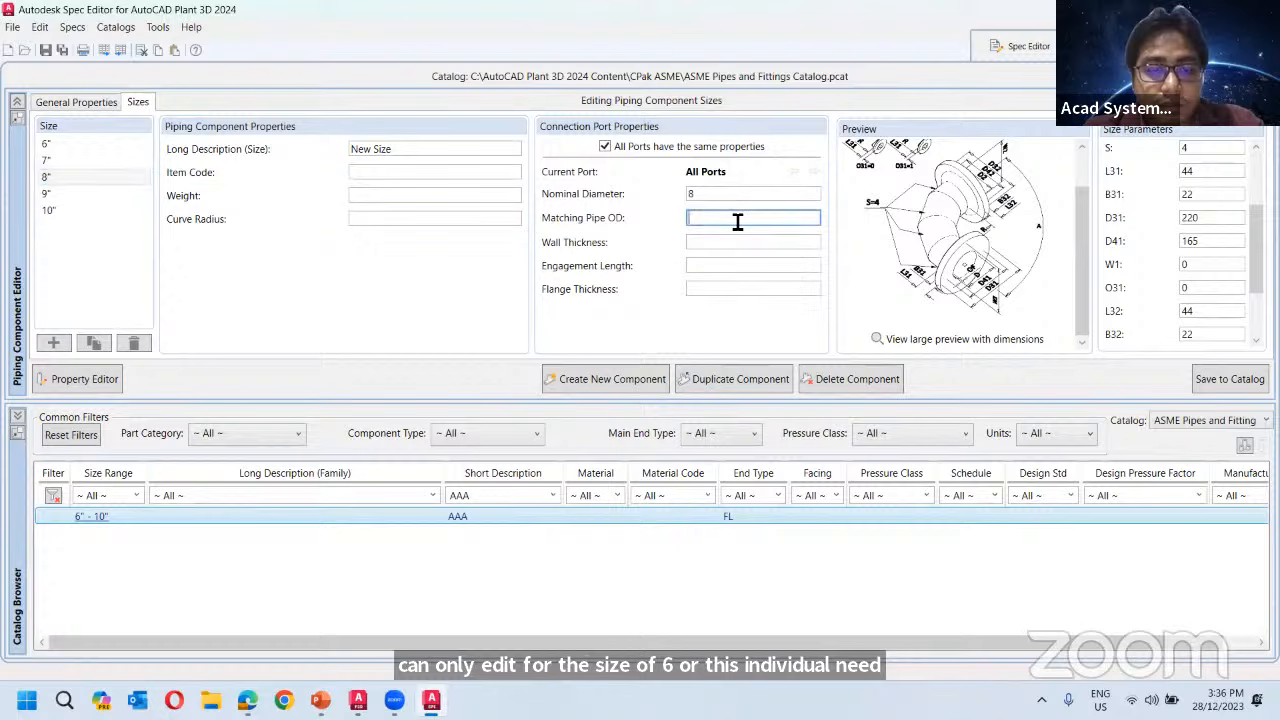
text(8.4)
Set the matching pipe OD to 9.2 for 9" and 10.4 for 10", and save the AAA elbow to the catalog.
click(46, 193)
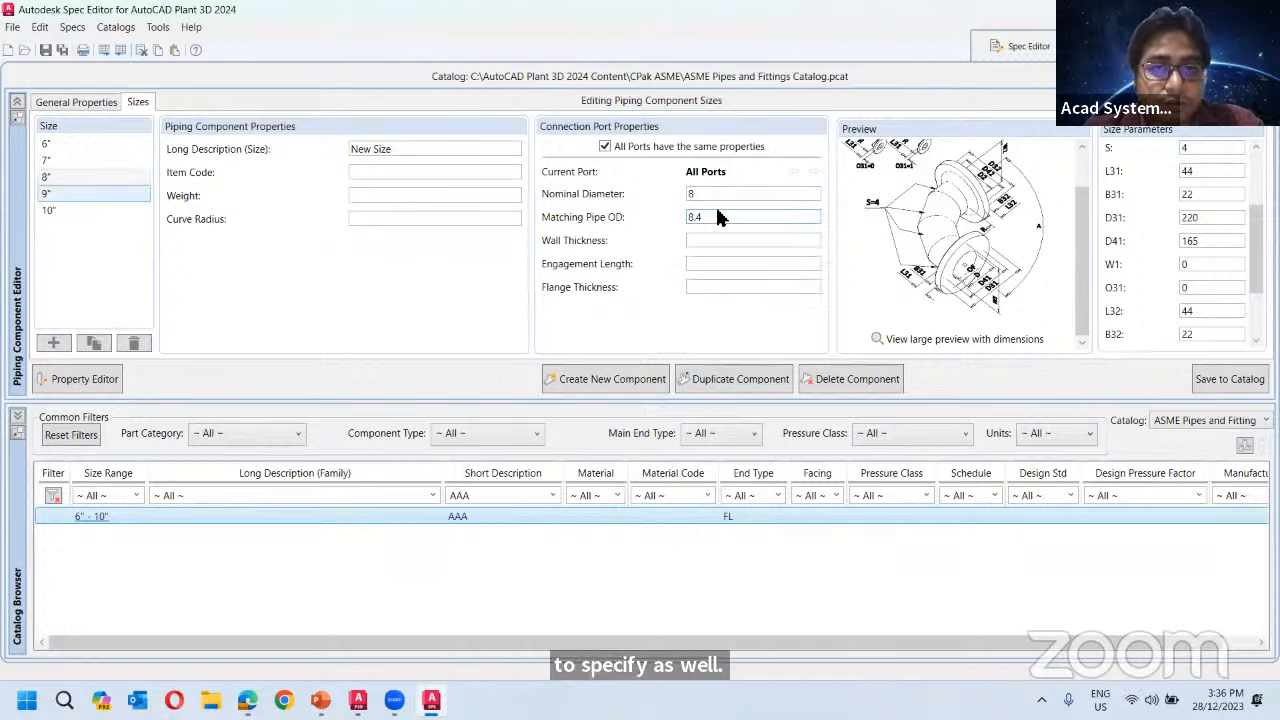
click(733, 217)
text(9.2)
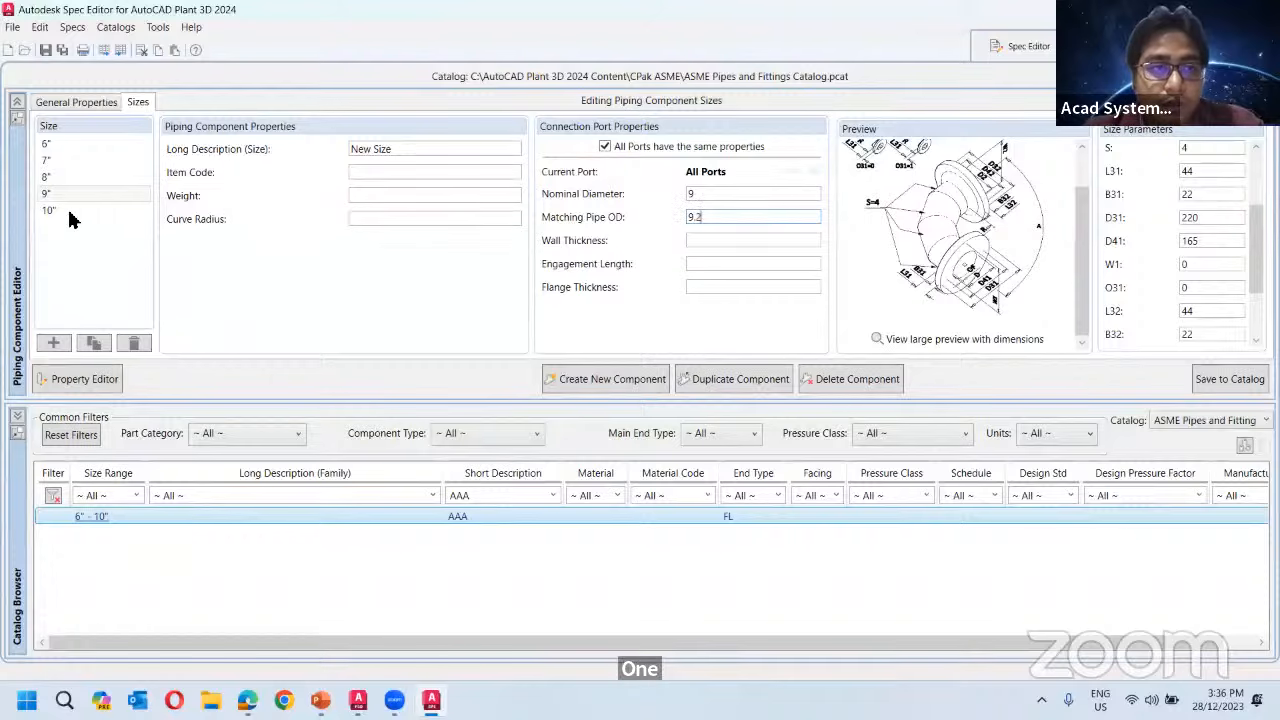
click(70, 211)
click(741, 218)
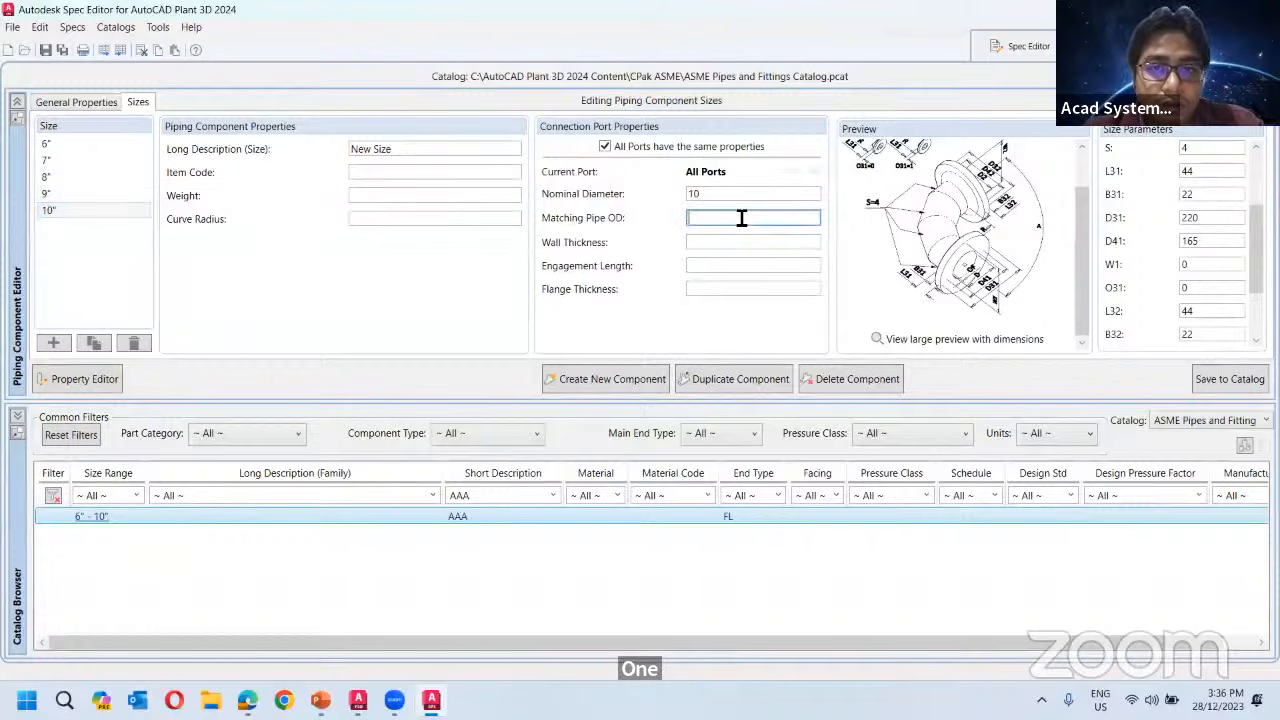
text(10)
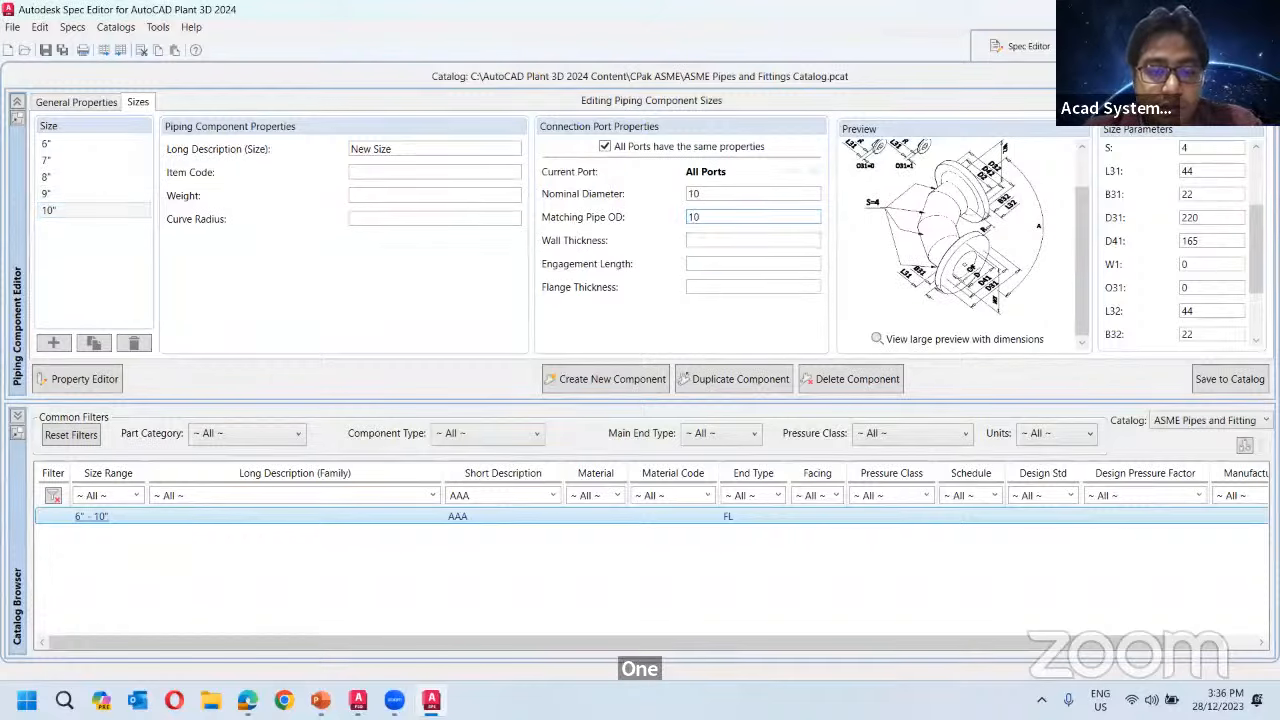
text(.)
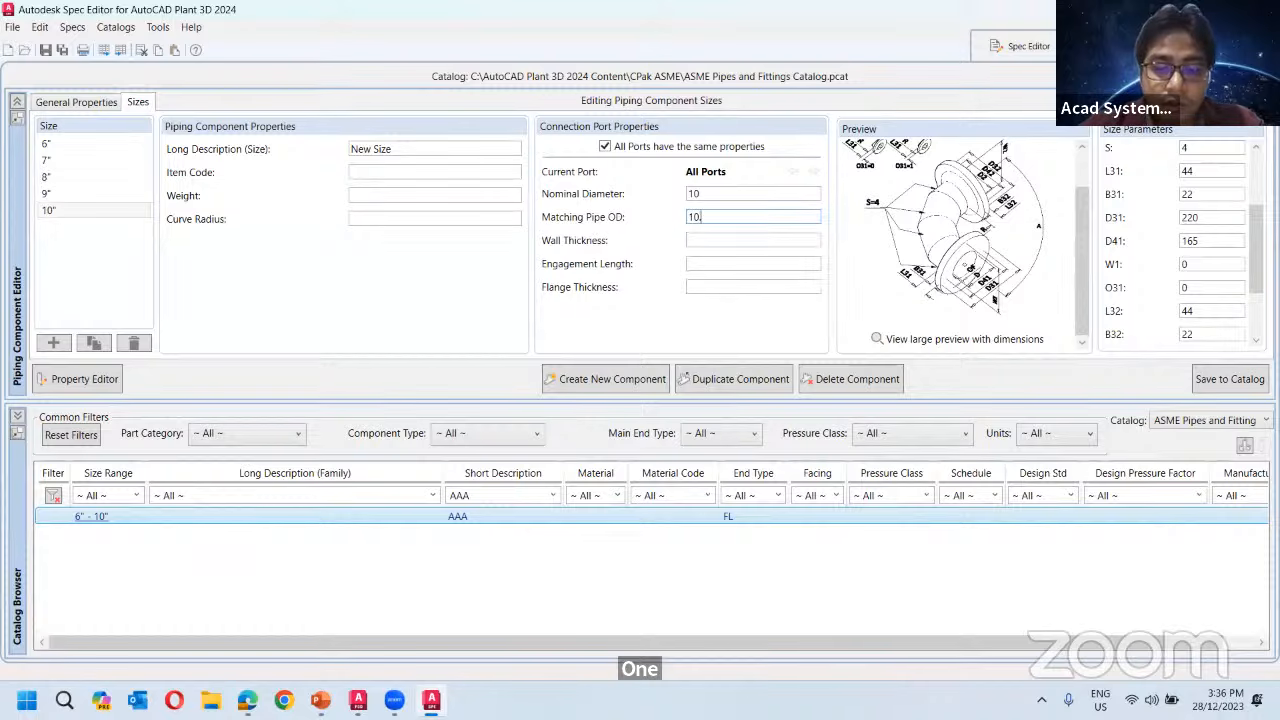
text(4)
click(60, 102)
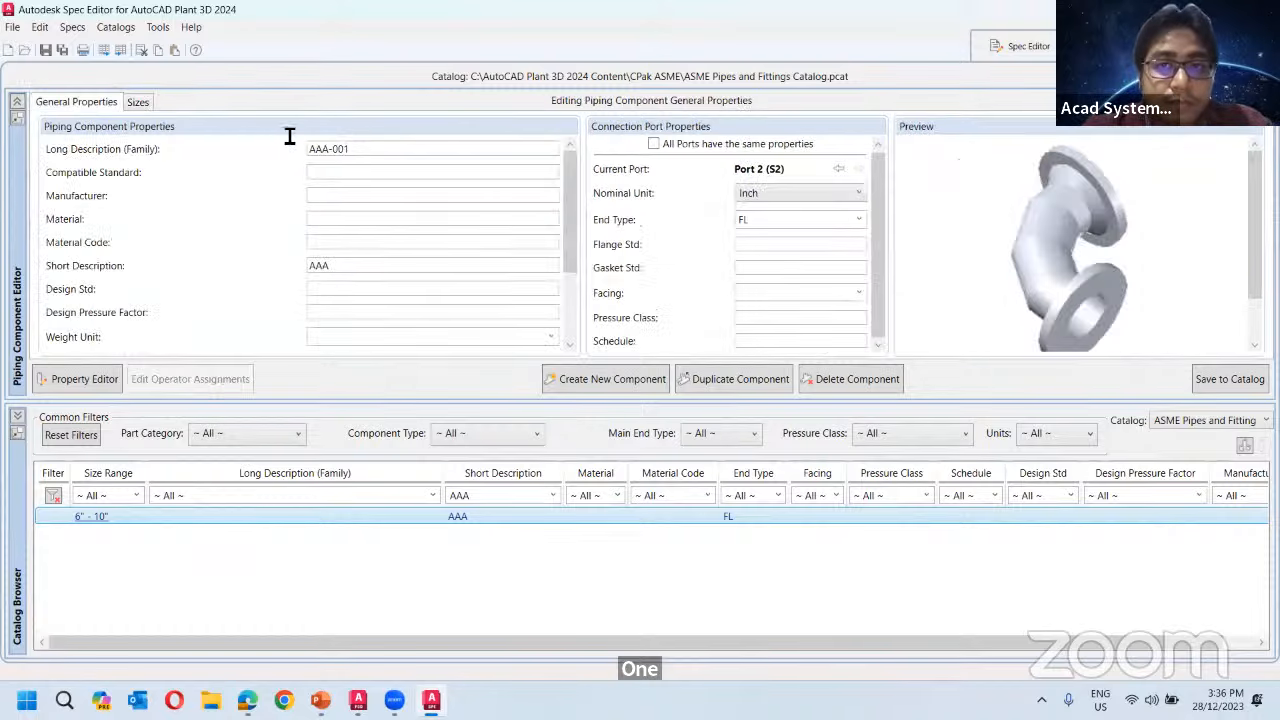
click(1218, 388)
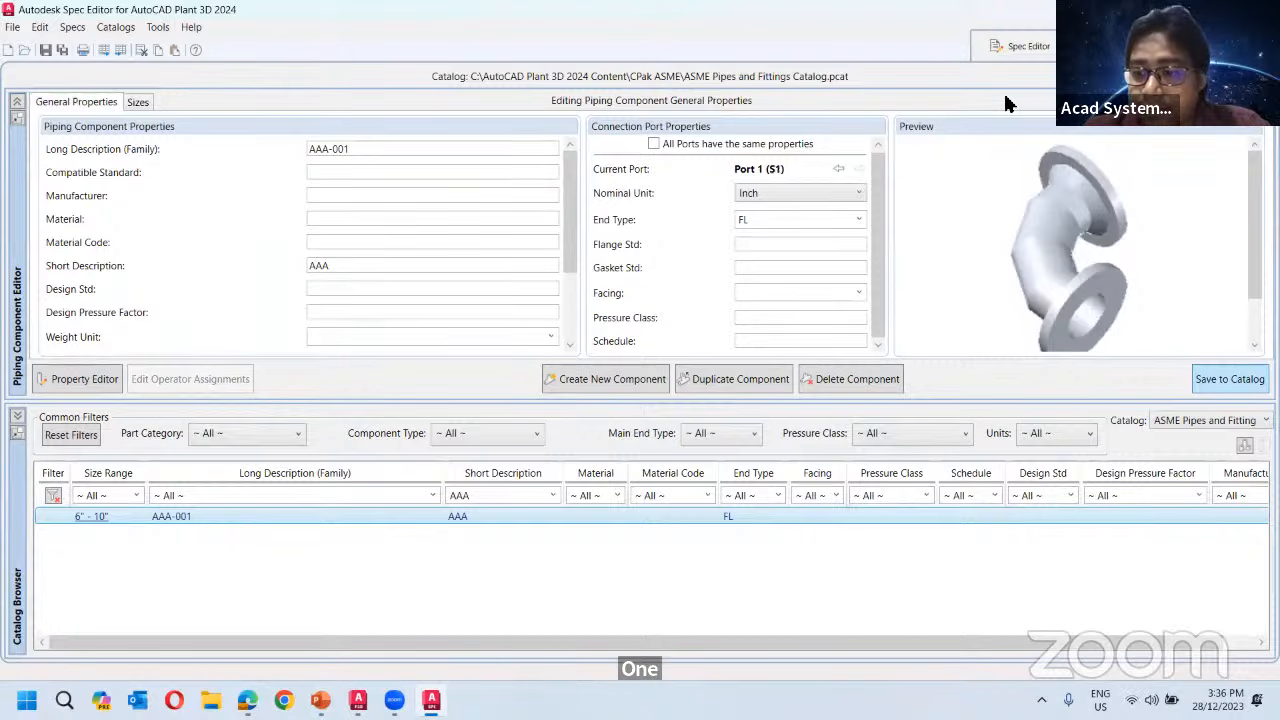
Filter the spec editor's catalog by long description AAA-001, add that elbow to spec A-1.2 and save the spec.
click(1024, 46)
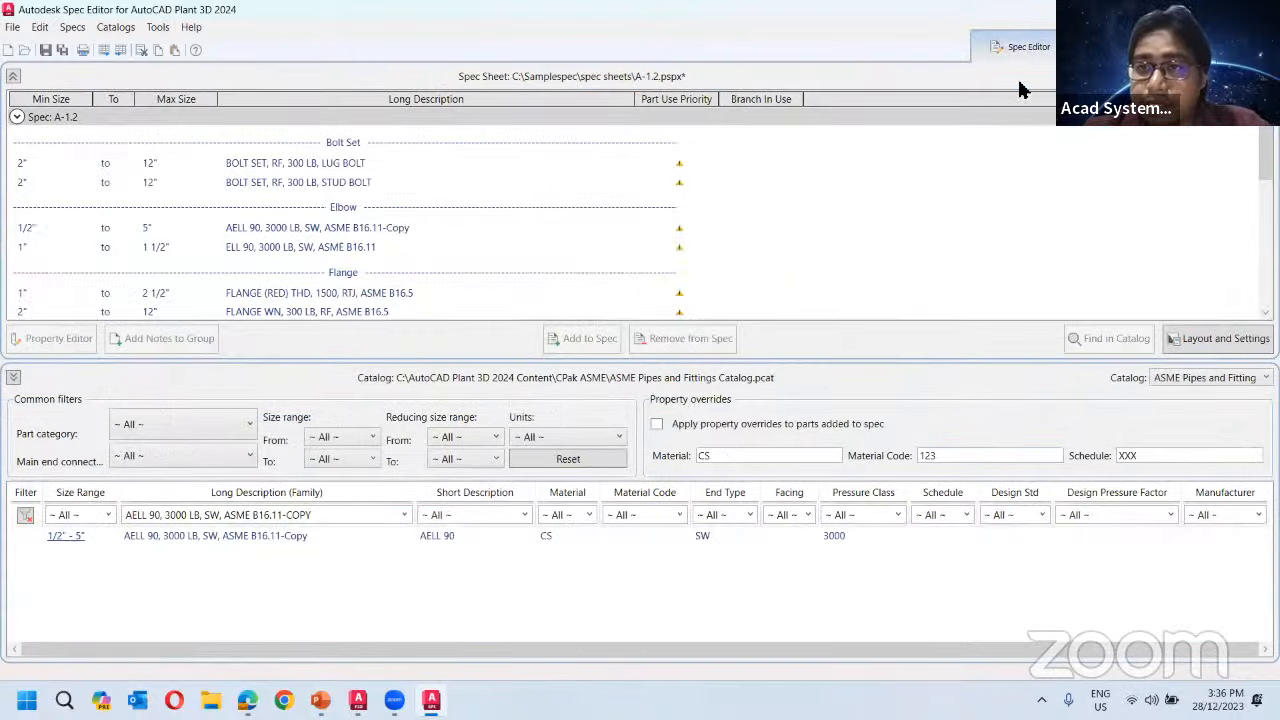
click(403, 515)
scroll(250, 390, up, 1)
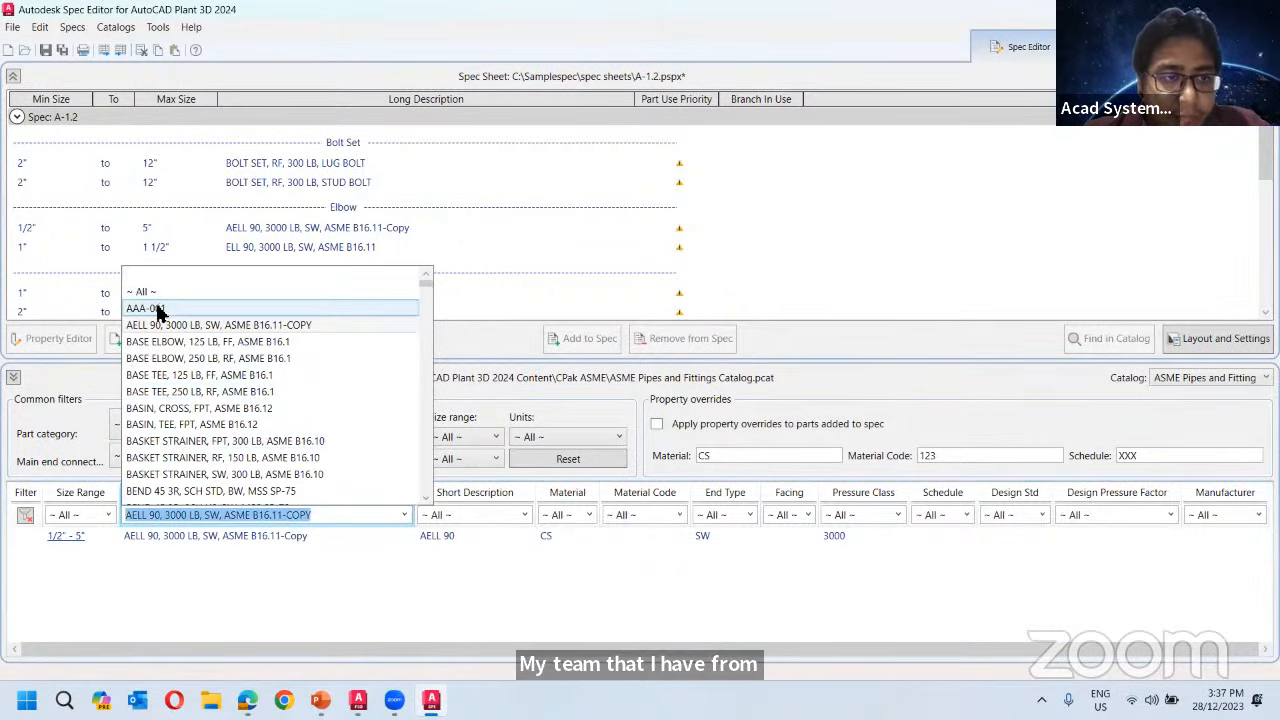
click(157, 312)
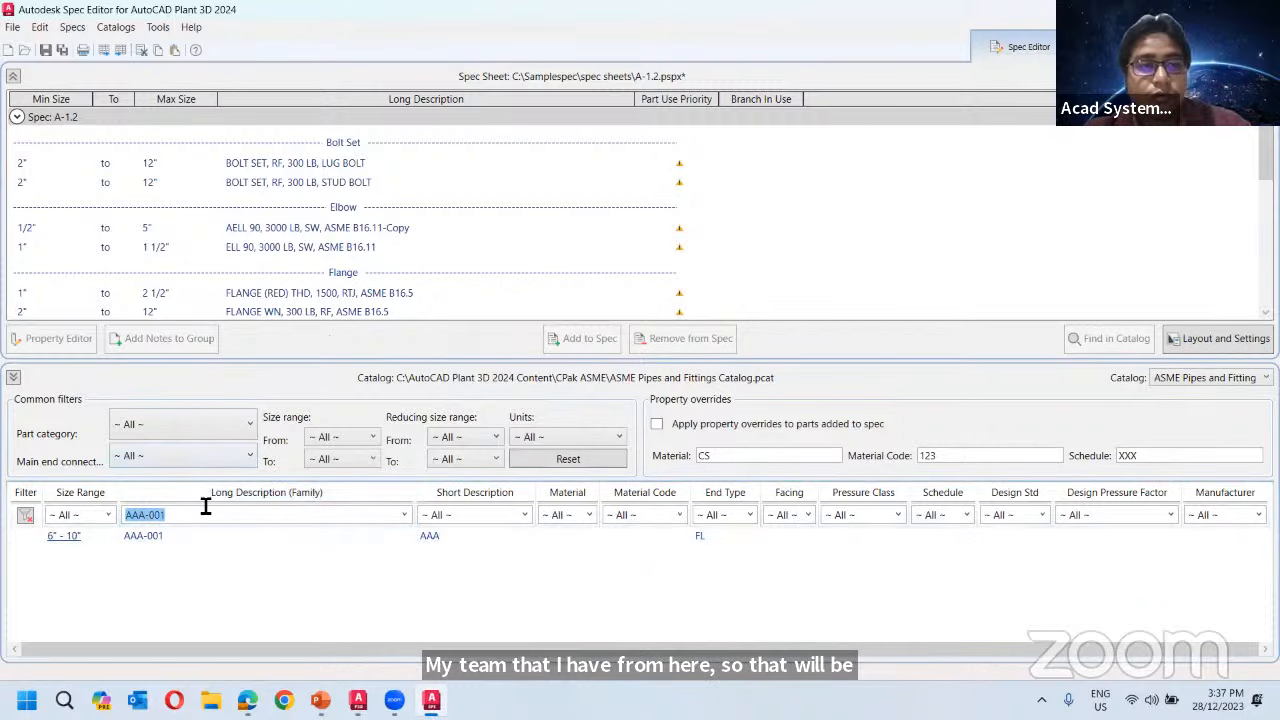
click(281, 537)
click(584, 338)
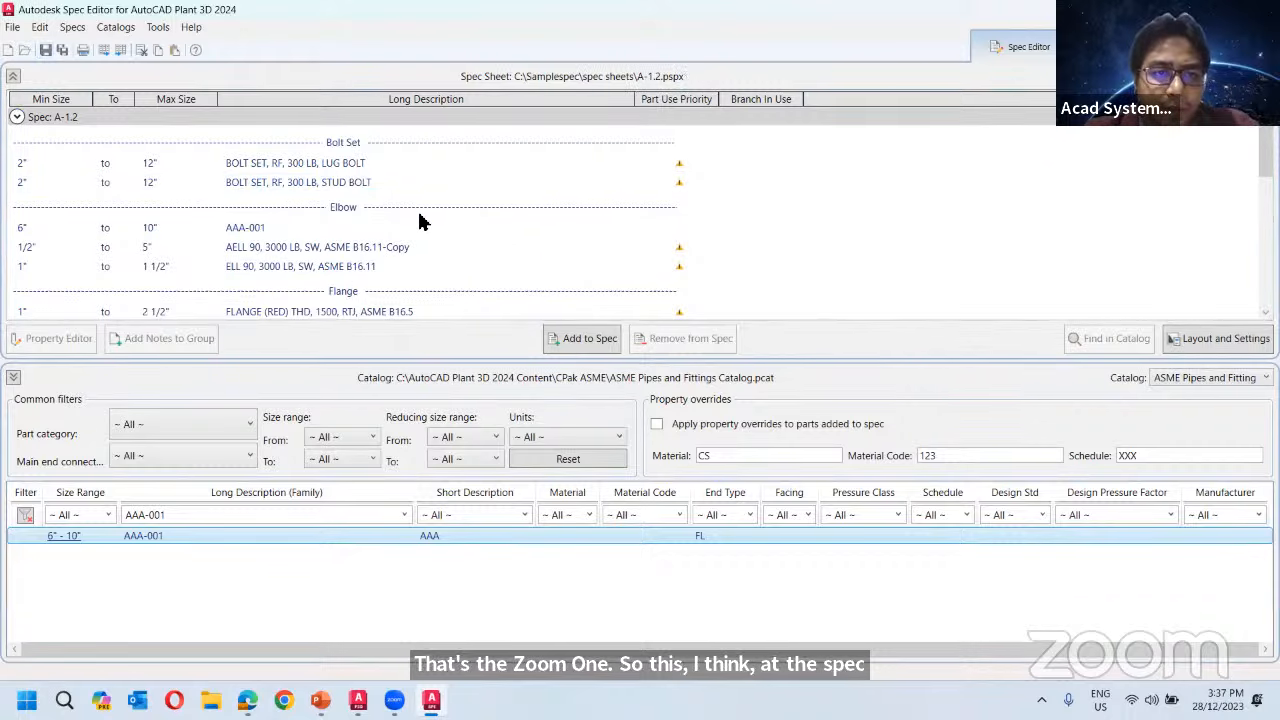
click(232, 250)
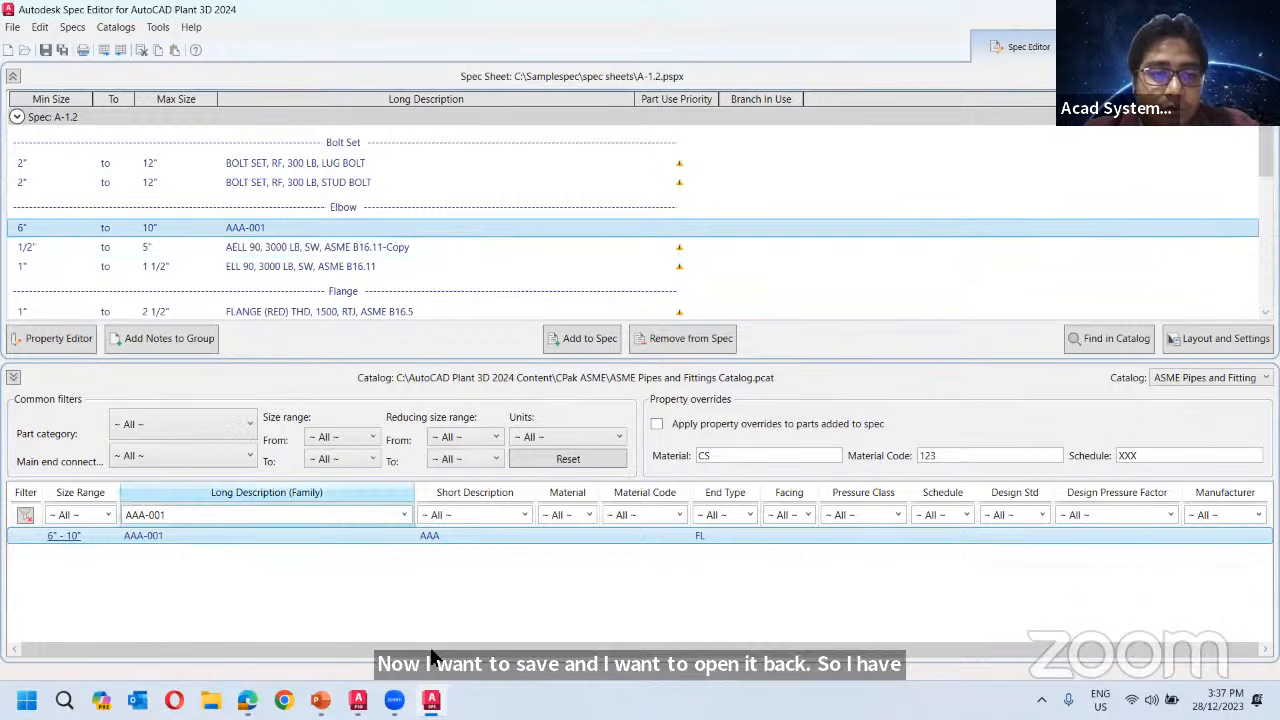
Switch to AutoCAD Plant 3D, update the parts affected by the spec change and check the project's A-1.2 spec details.
mouse_move(357, 702)
click(357, 612)
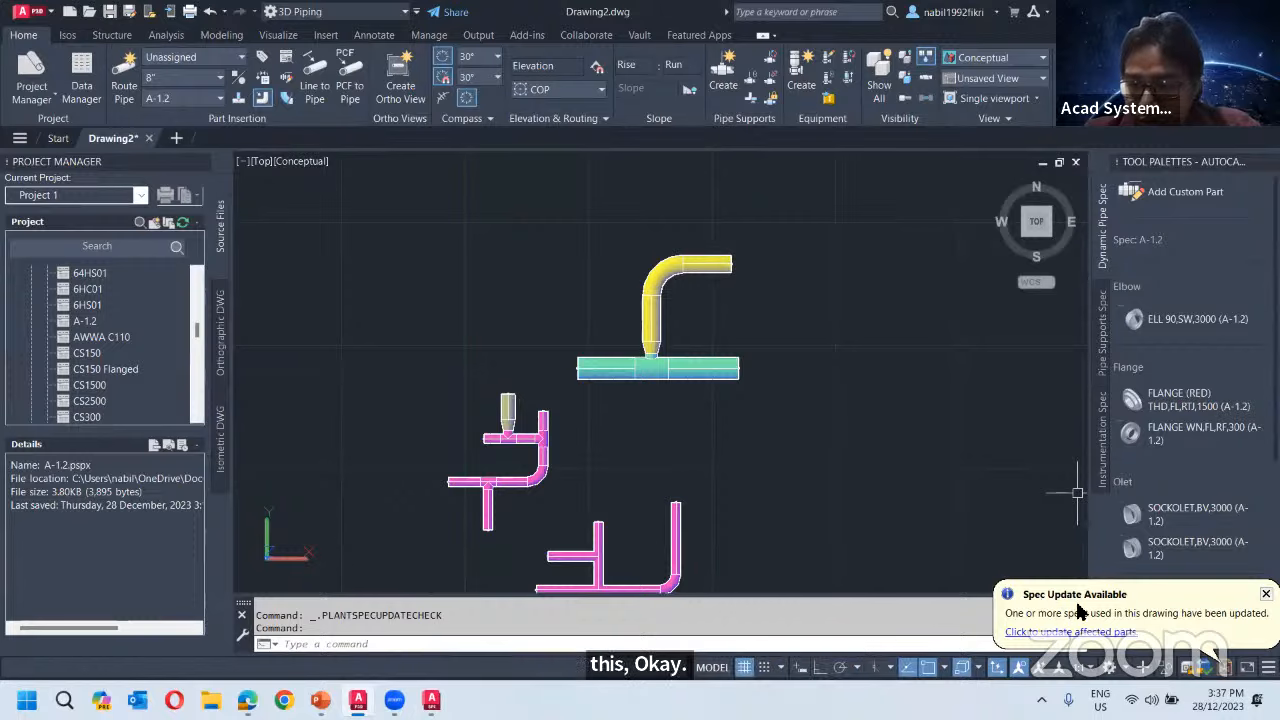
click(1096, 633)
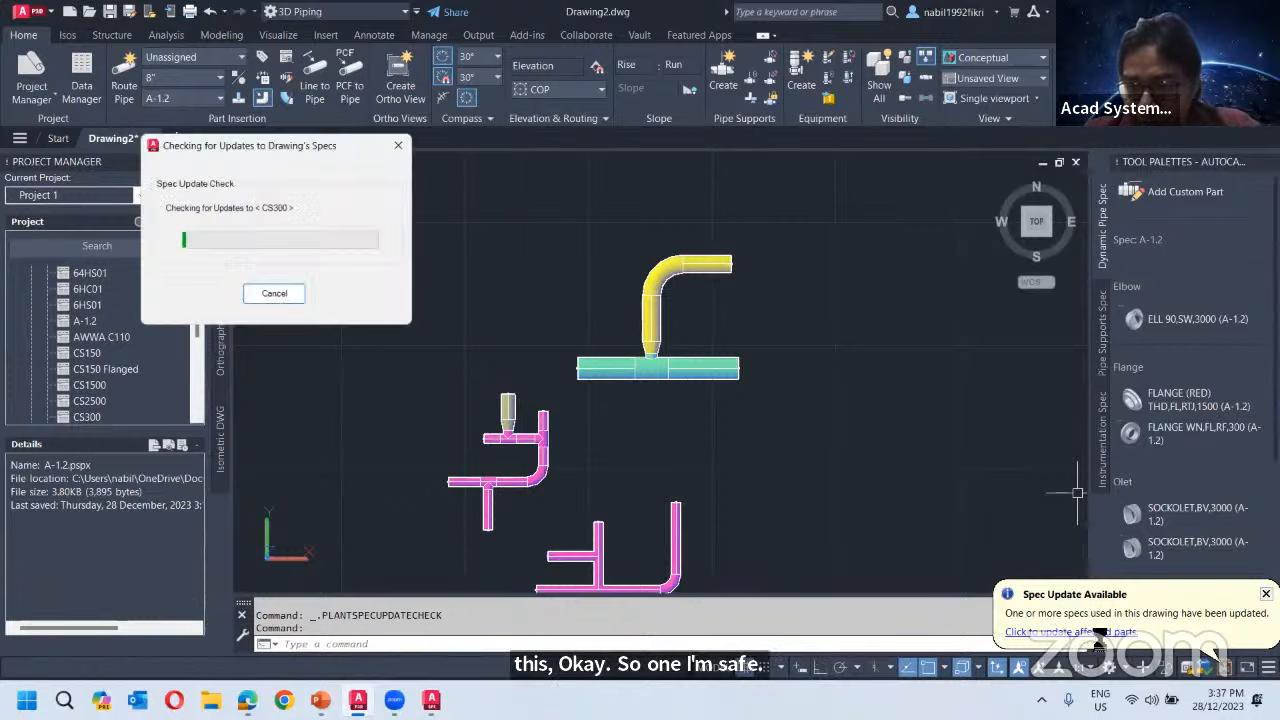
click(617, 333)
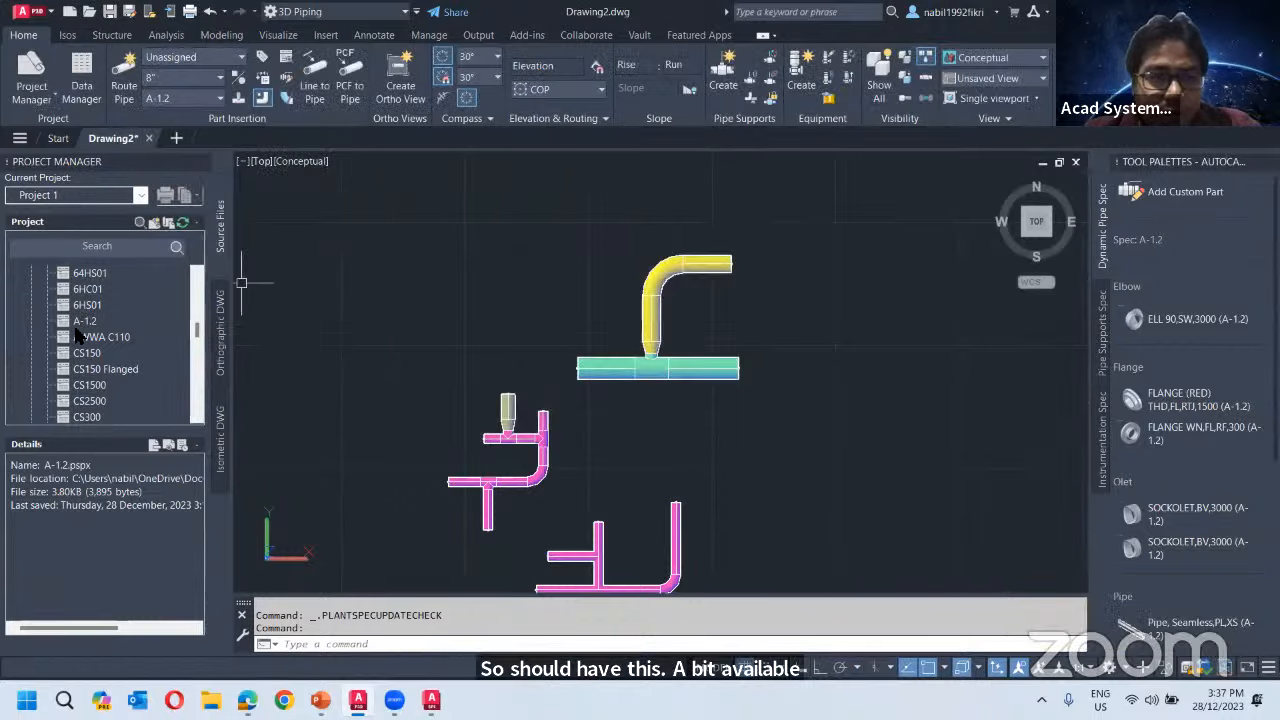
click(86, 321)
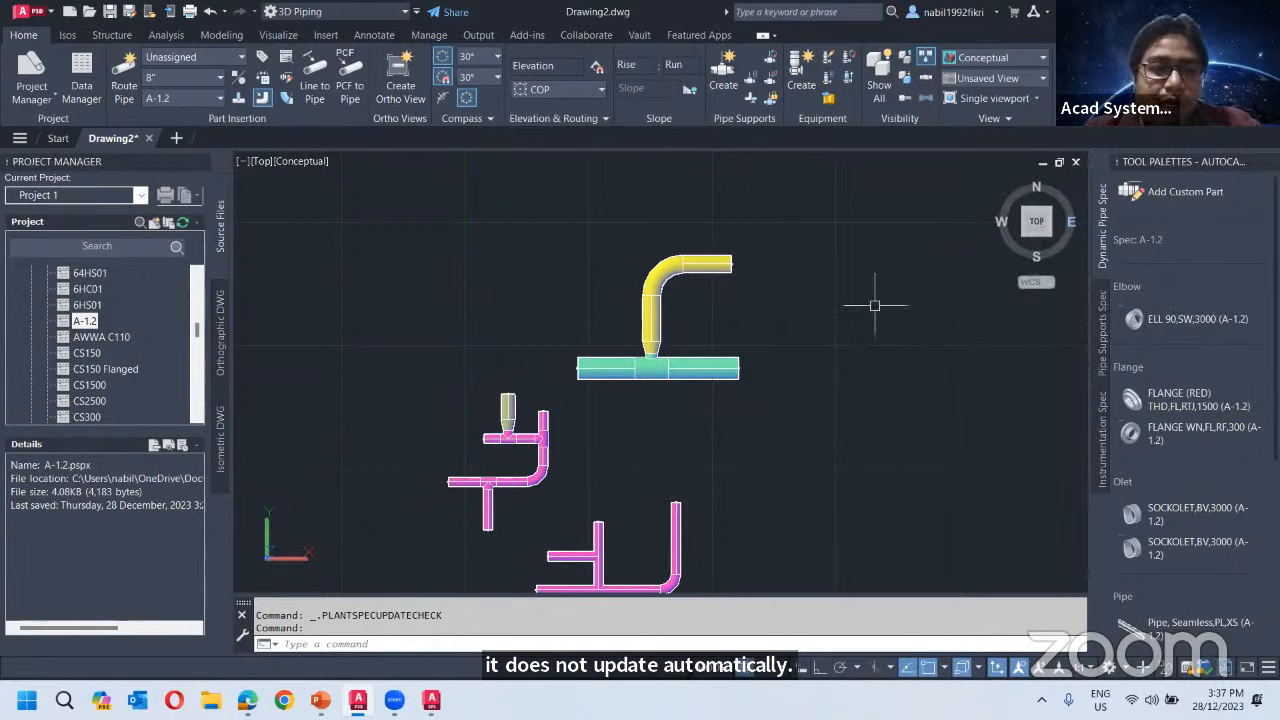
Make AWWA C110 the current pipe spec and remove the A-1.2 pipe spec from the project.
click(212, 98)
click(193, 127)
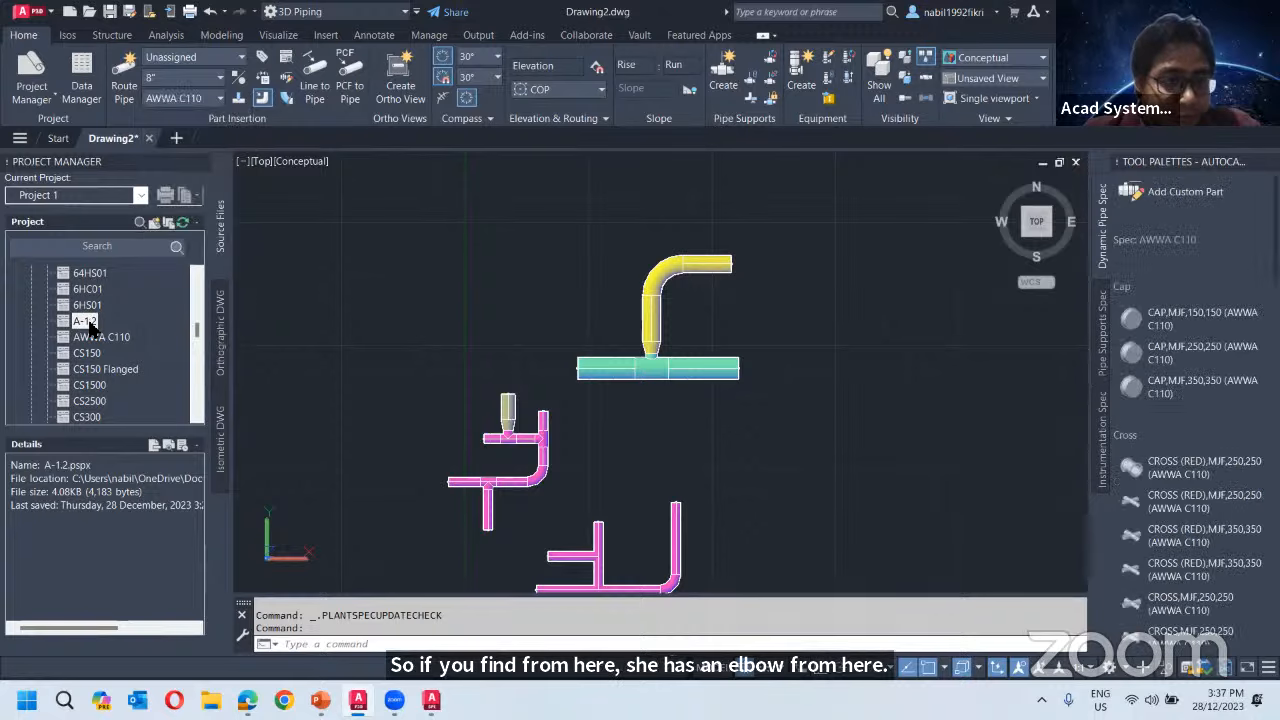
right_click(87, 323)
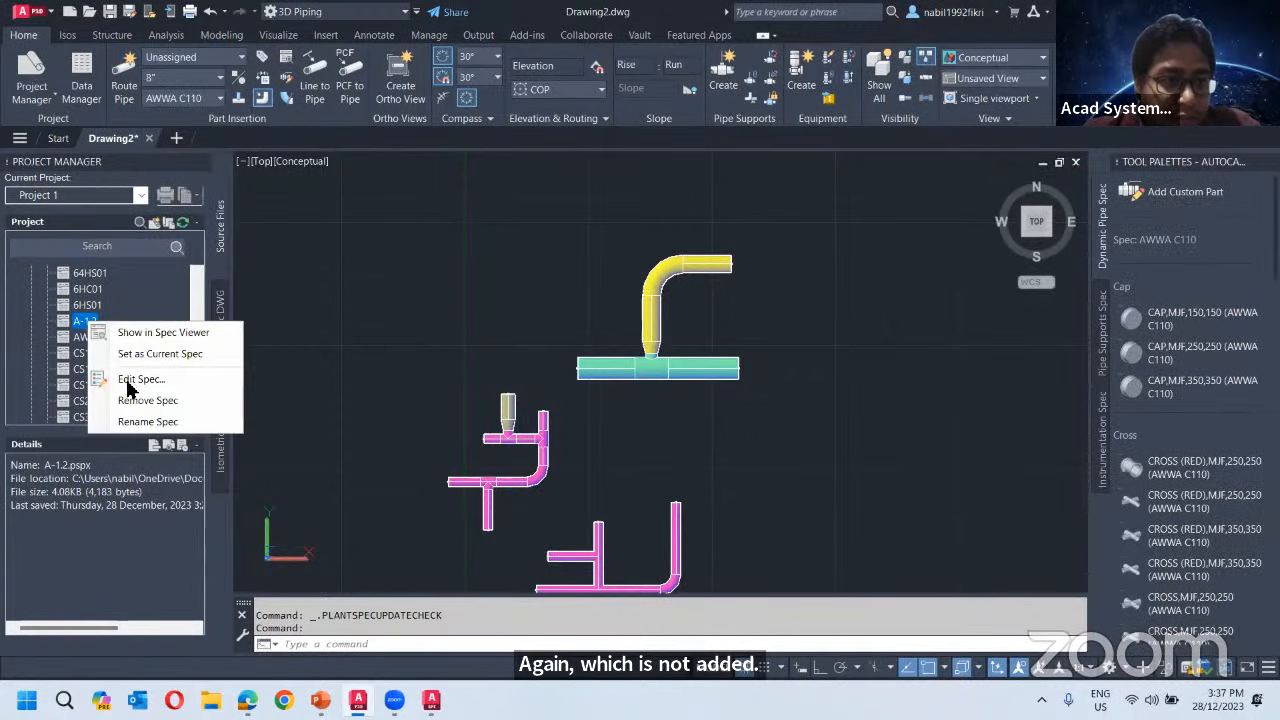
click(140, 387)
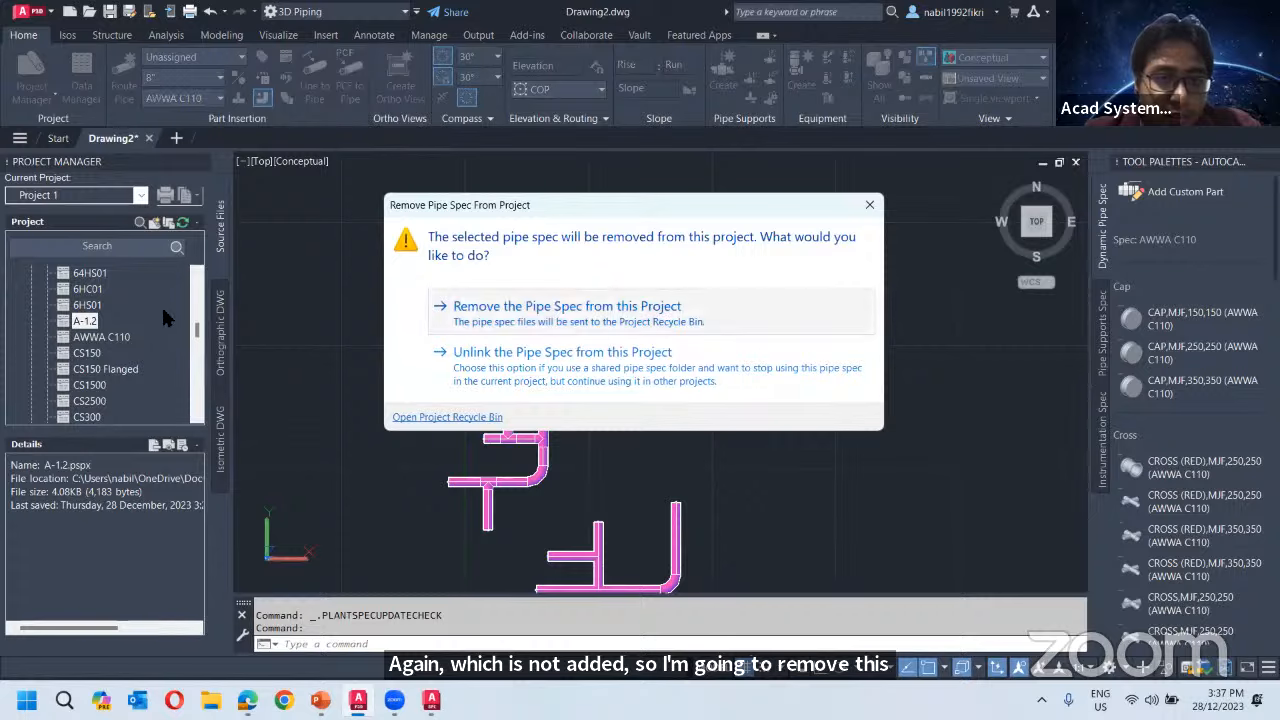
click(556, 305)
Copy A-1.2.pspx from the spec sheets folder into the project's pipe specs.
right_click(80, 273)
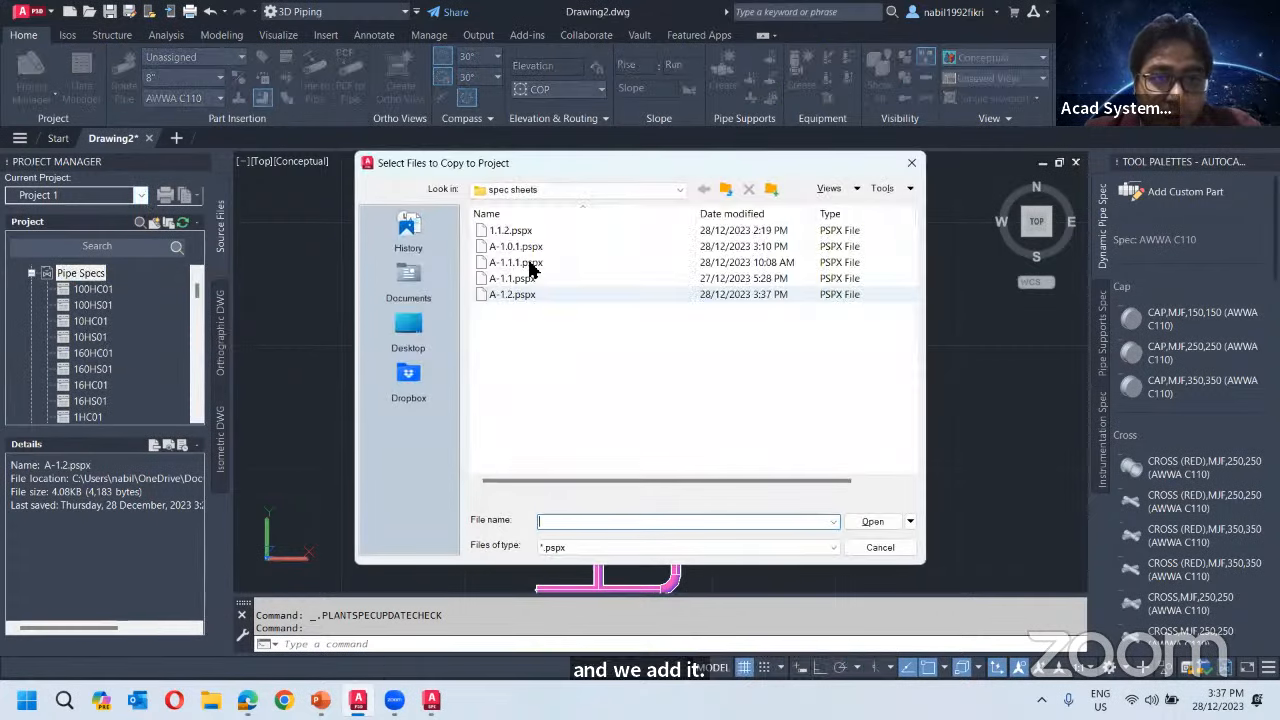
click(530, 295)
click(870, 522)
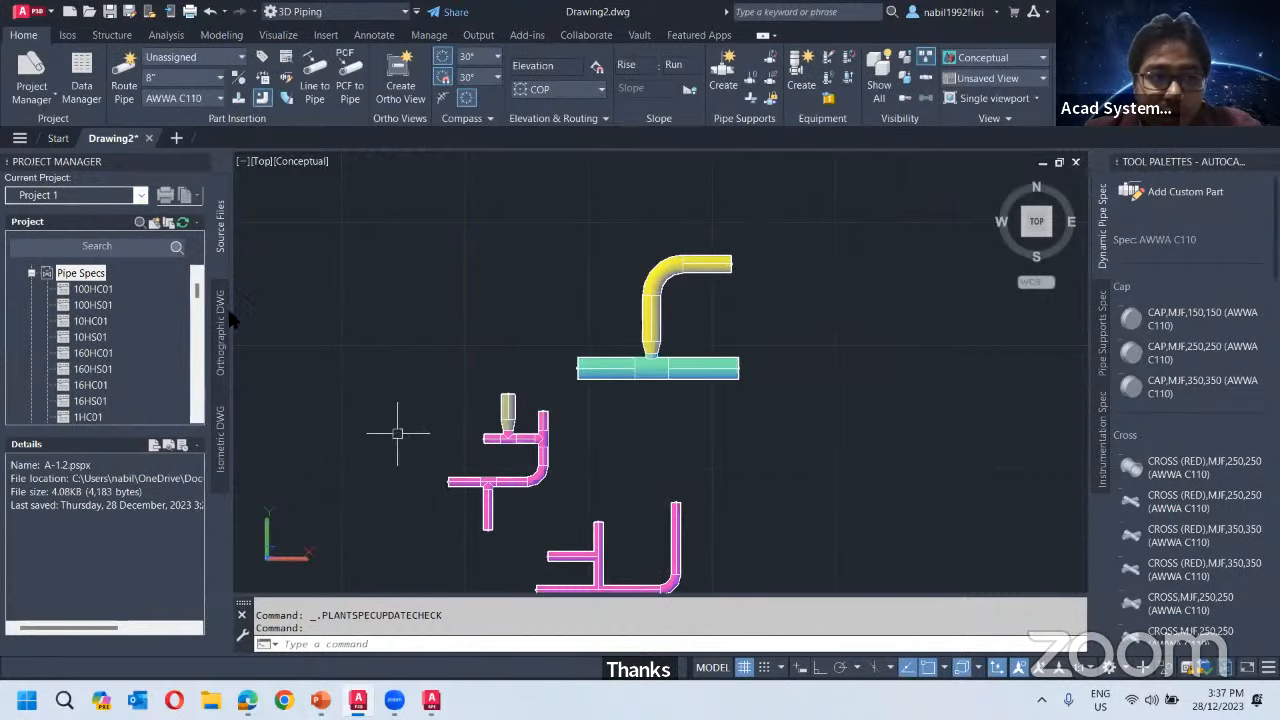
Set the current pipe spec for part insertion to A-1.2.
click(220, 78)
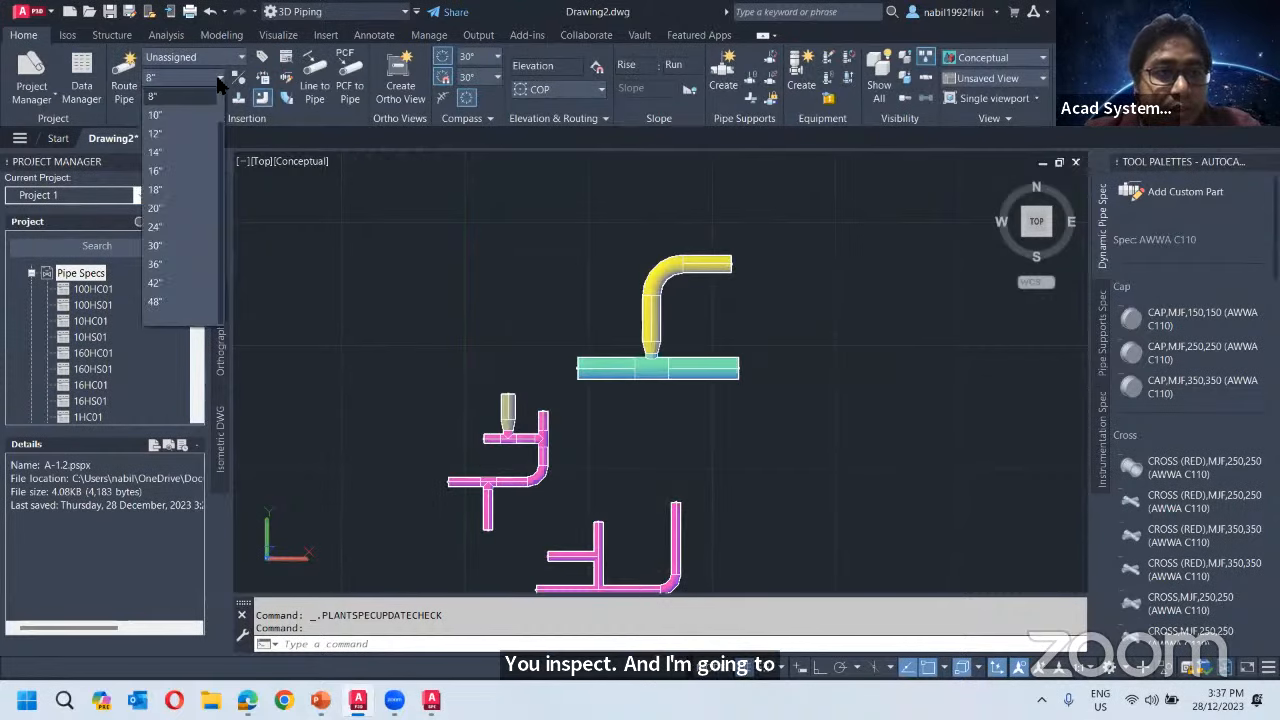
click(220, 78)
click(220, 98)
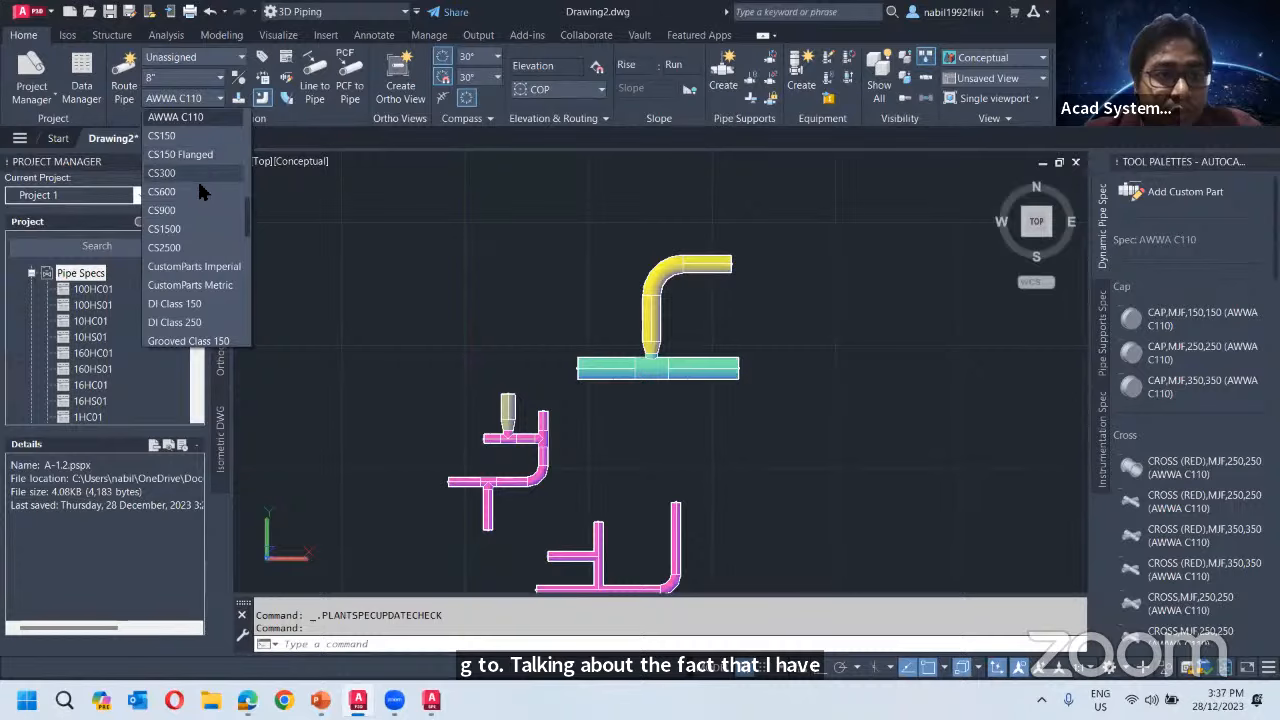
scroll(197, 178, down, 2)
scroll(174, 268, up, 5)
click(170, 267)
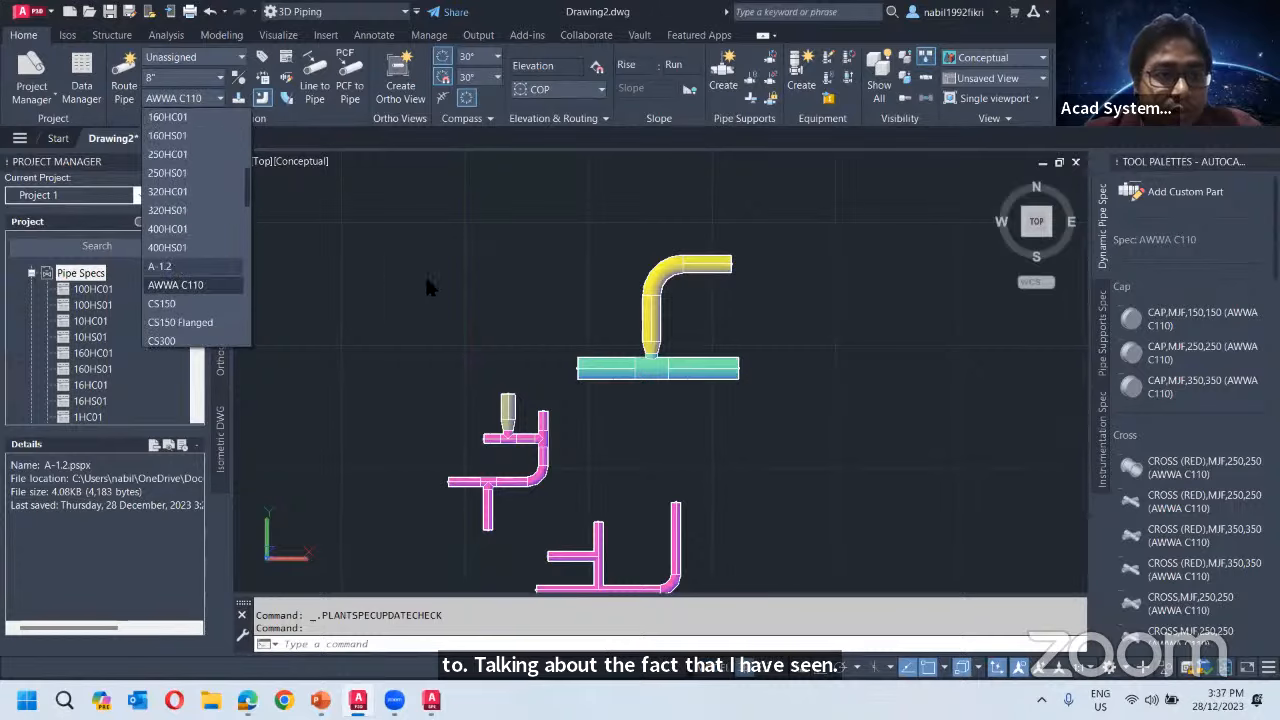
Place the new flanged elbow AAA,FL (A-1.2) in open space near the existing piping with a rotation angle of 0.
click(1176, 320)
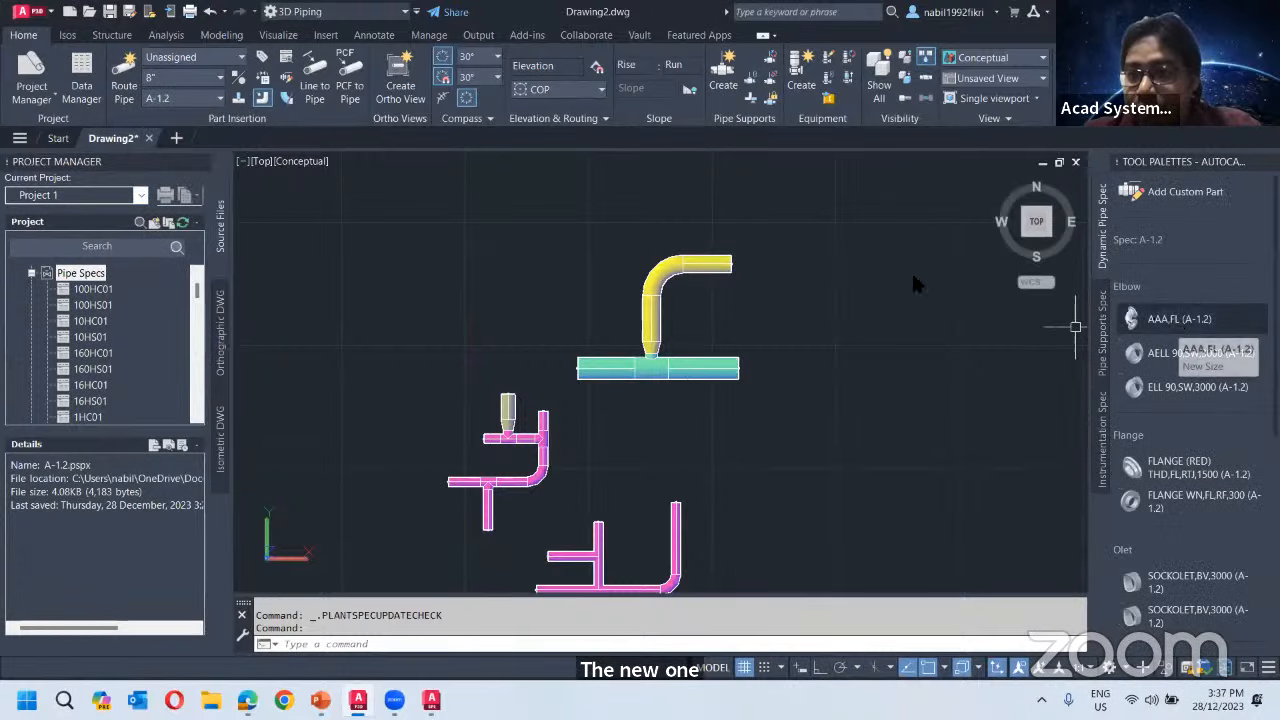
scroll(860, 295, up, 3)
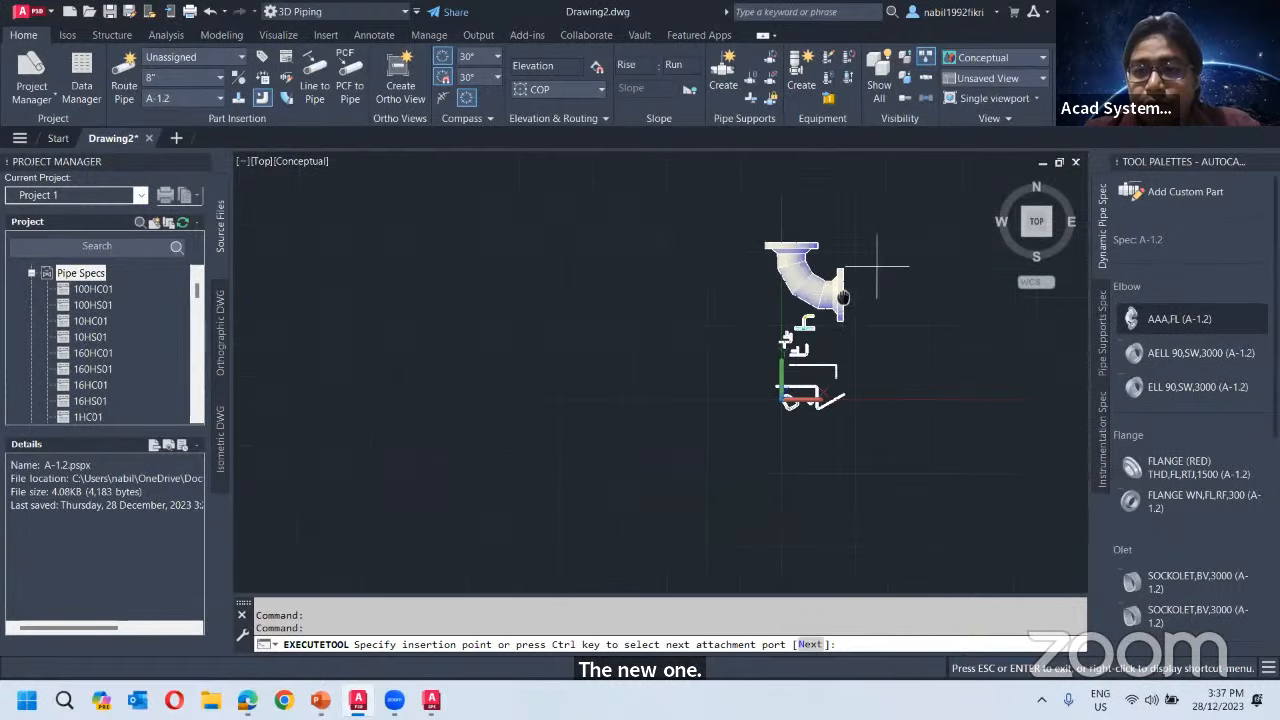
click(822, 340)
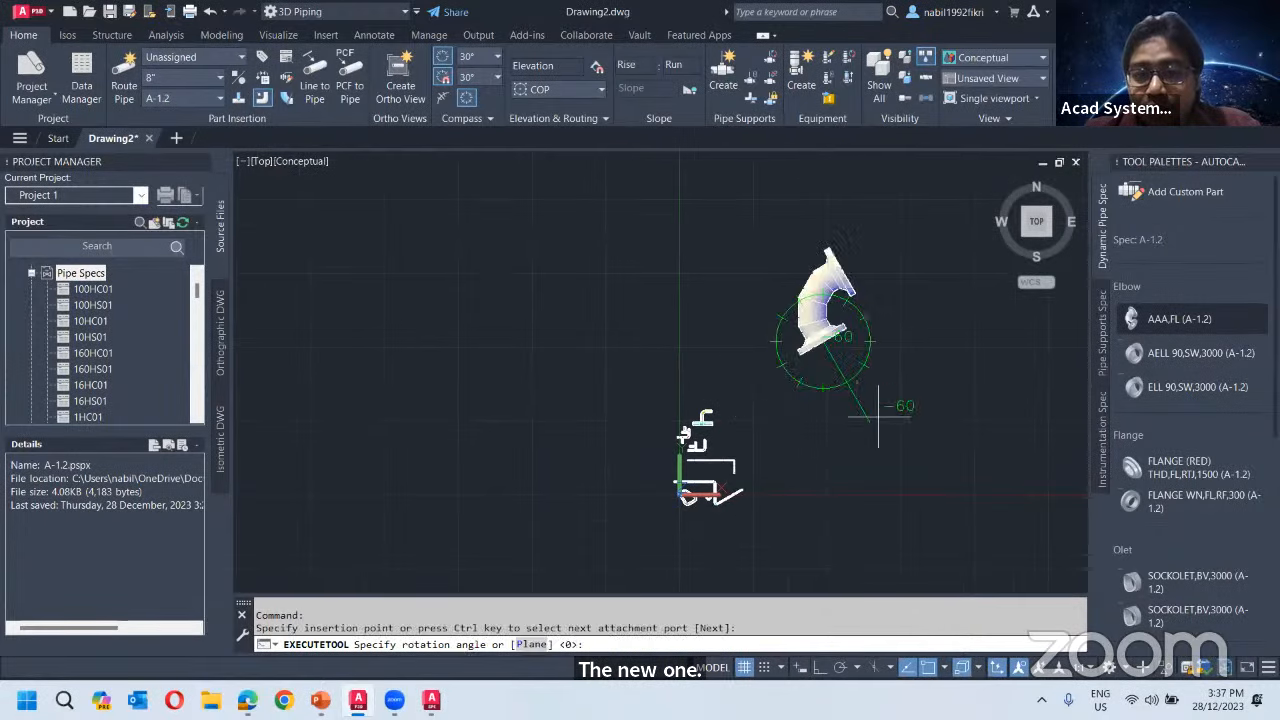
click(957, 332)
key(Escape)
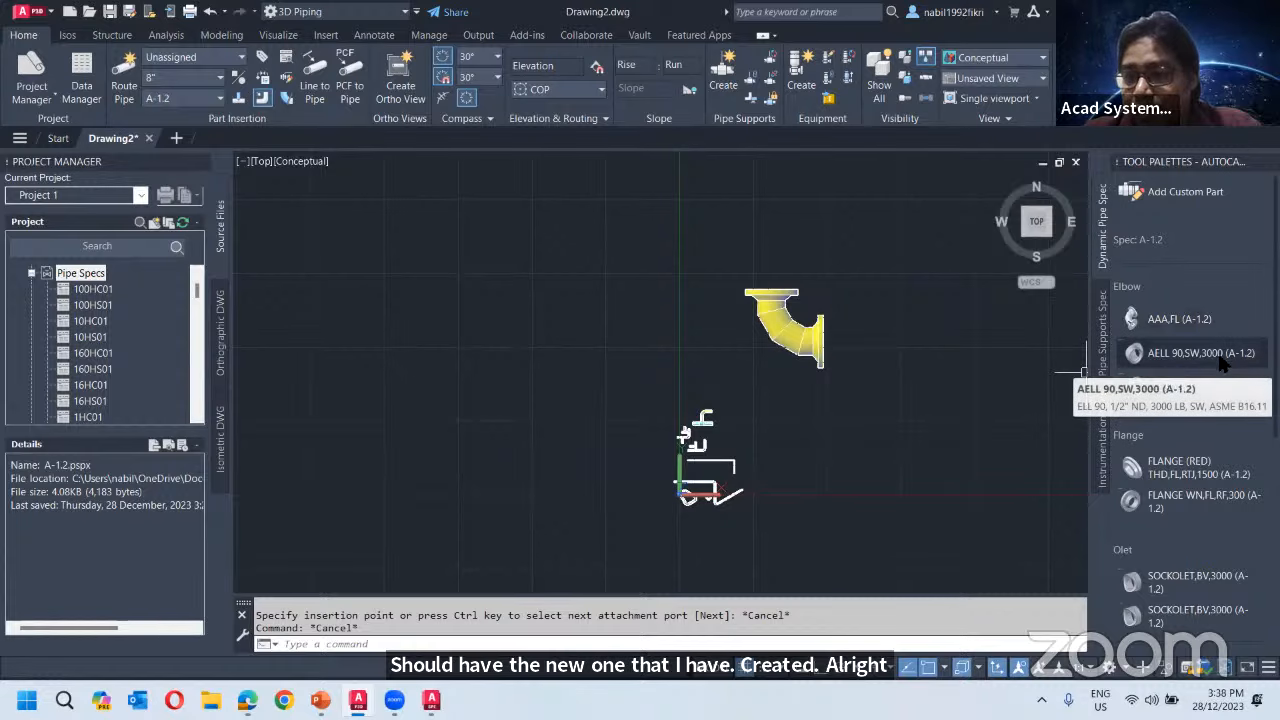
Place a 90-degree socket-weld class 3000 elbow from spec A-1.2 beside the flanged mitered elbow with a rotation angle of 0.
click(1138, 370)
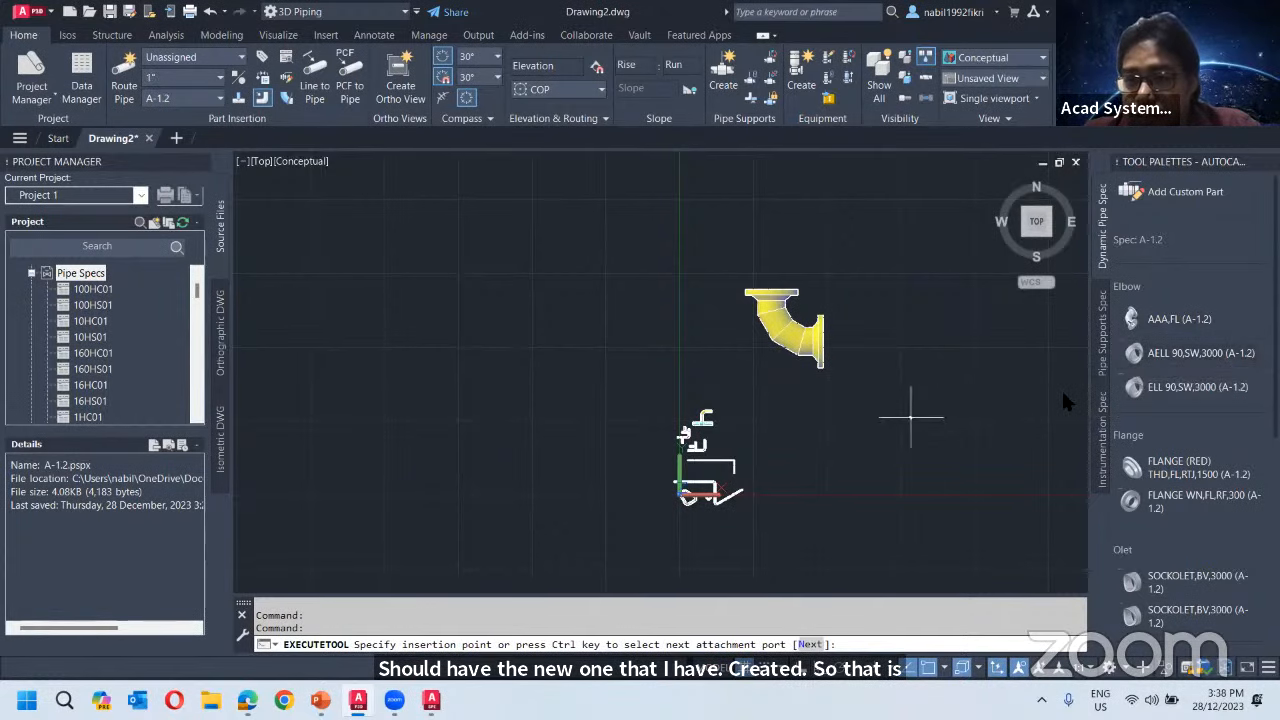
scroll(910, 412, up, 3)
click(819, 363)
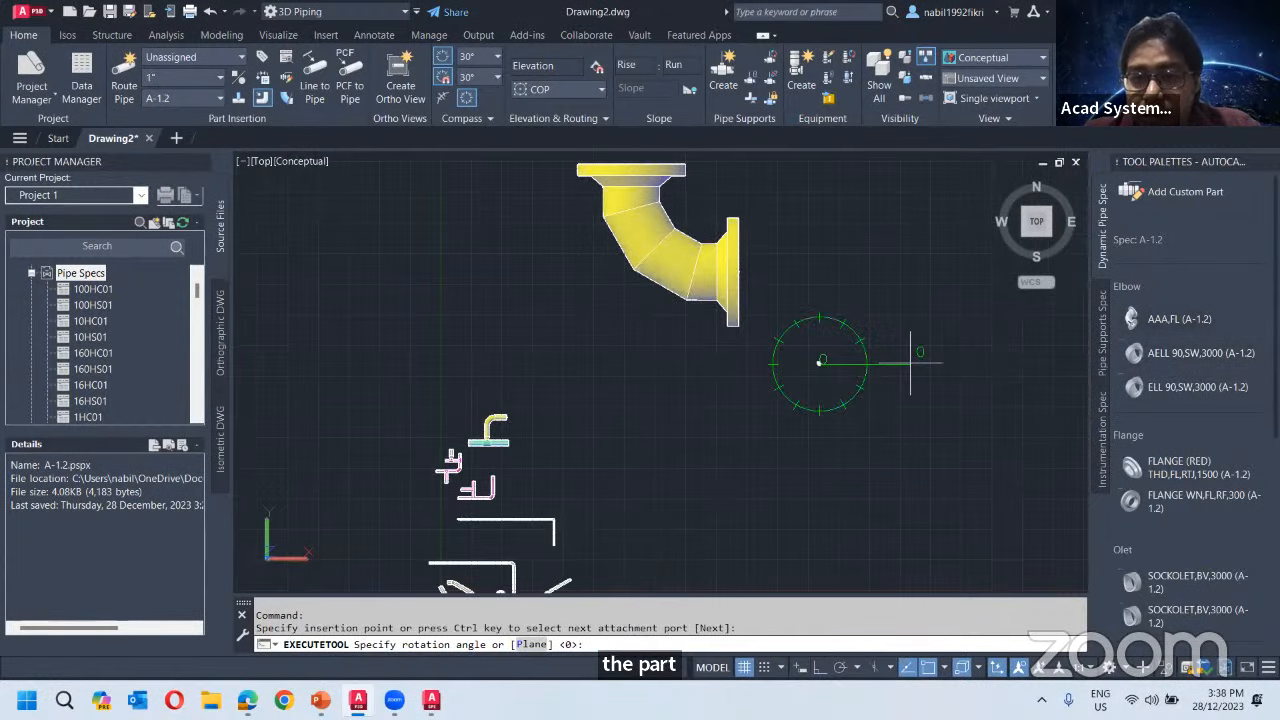
click(912, 364)
key(Escape)
Select the flanged mitered elbow and compare its size with the rest of the piping in the drawing.
click(676, 212)
click(661, 222)
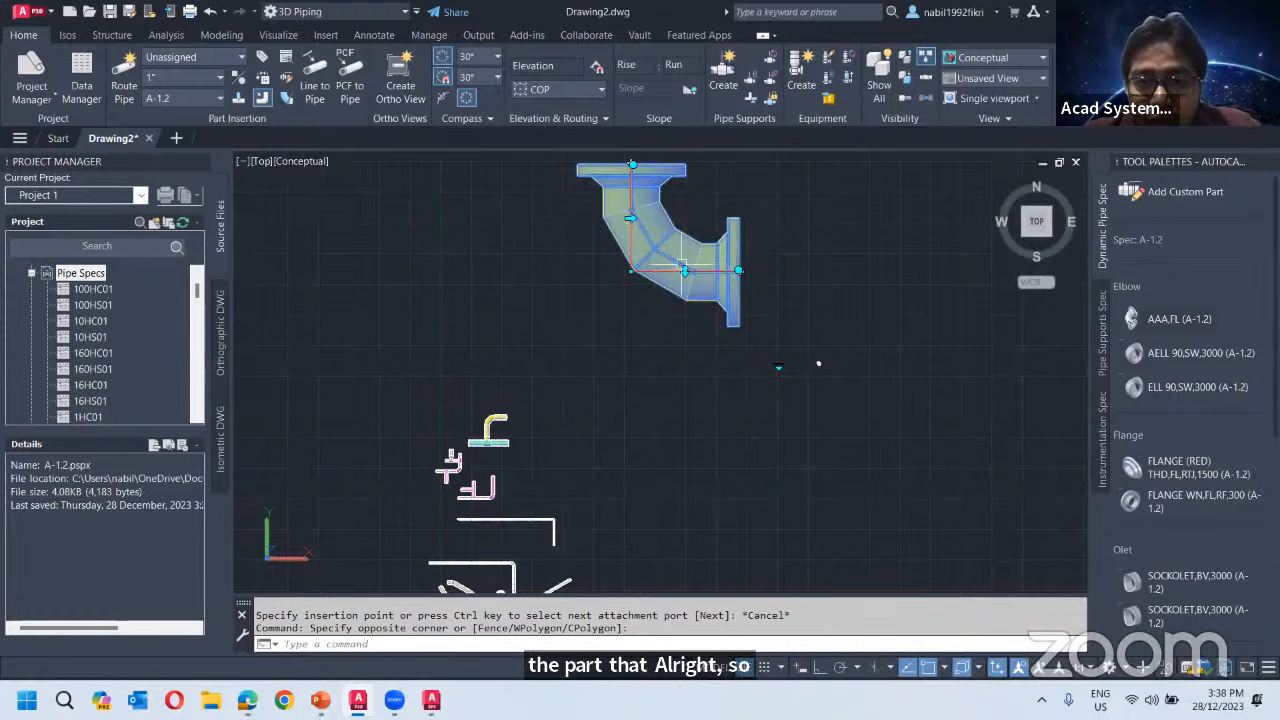
middle_drag(802, 199, 740, 247)
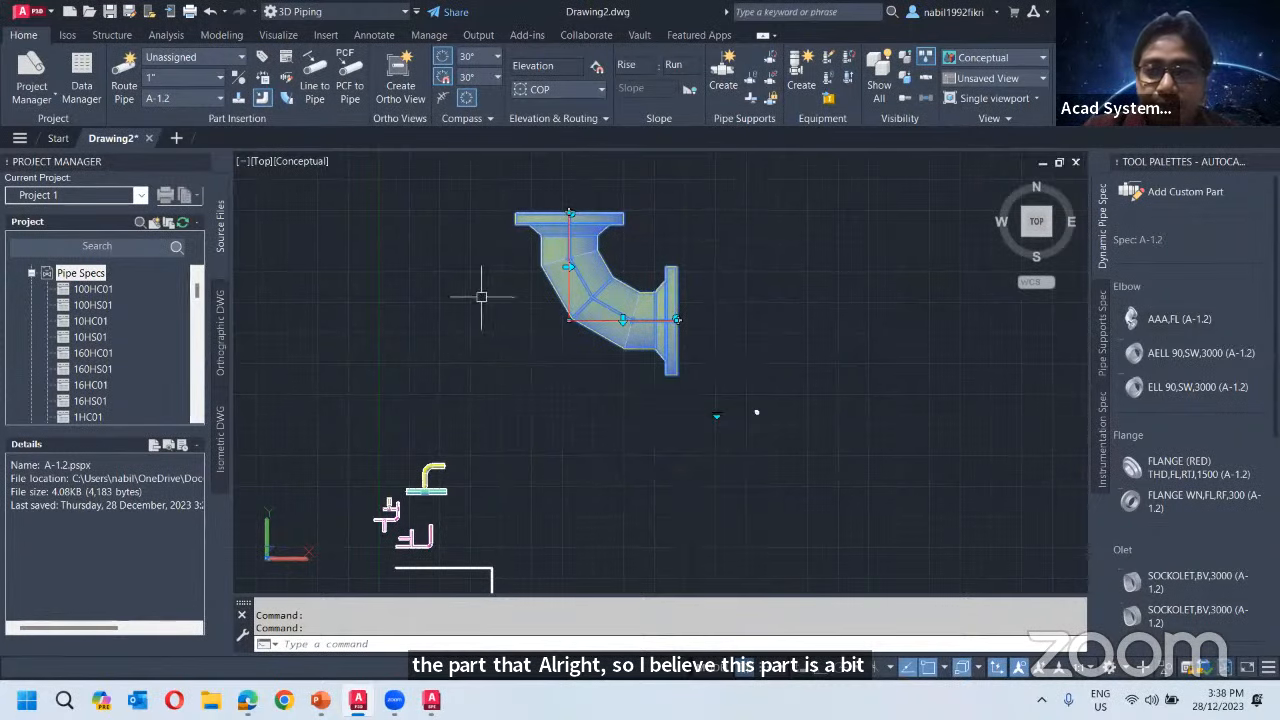
scroll(482, 302, down, 2)
middle_drag(360, 410, 431, 329)
middle_drag(627, 292, 595, 415)
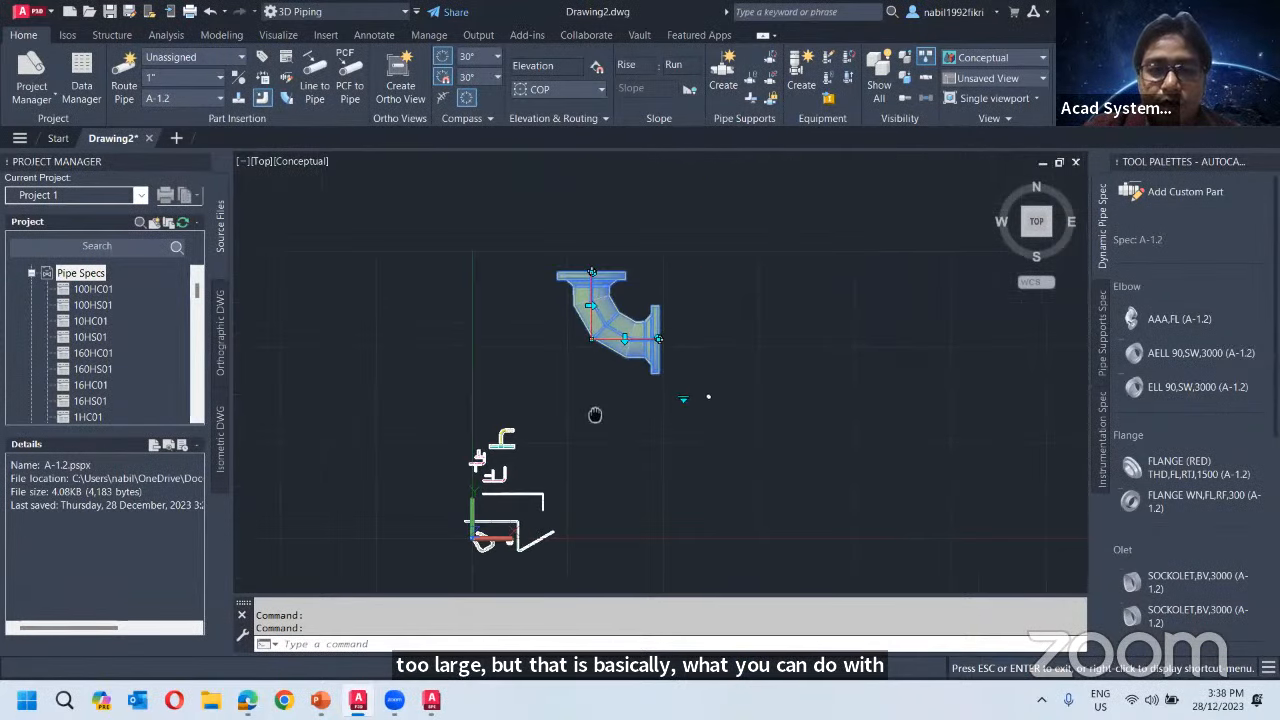
mouse_move(490, 390)
middle_down()
mouse_move(506, 328)
mouse_move(499, 343)
middle_up()
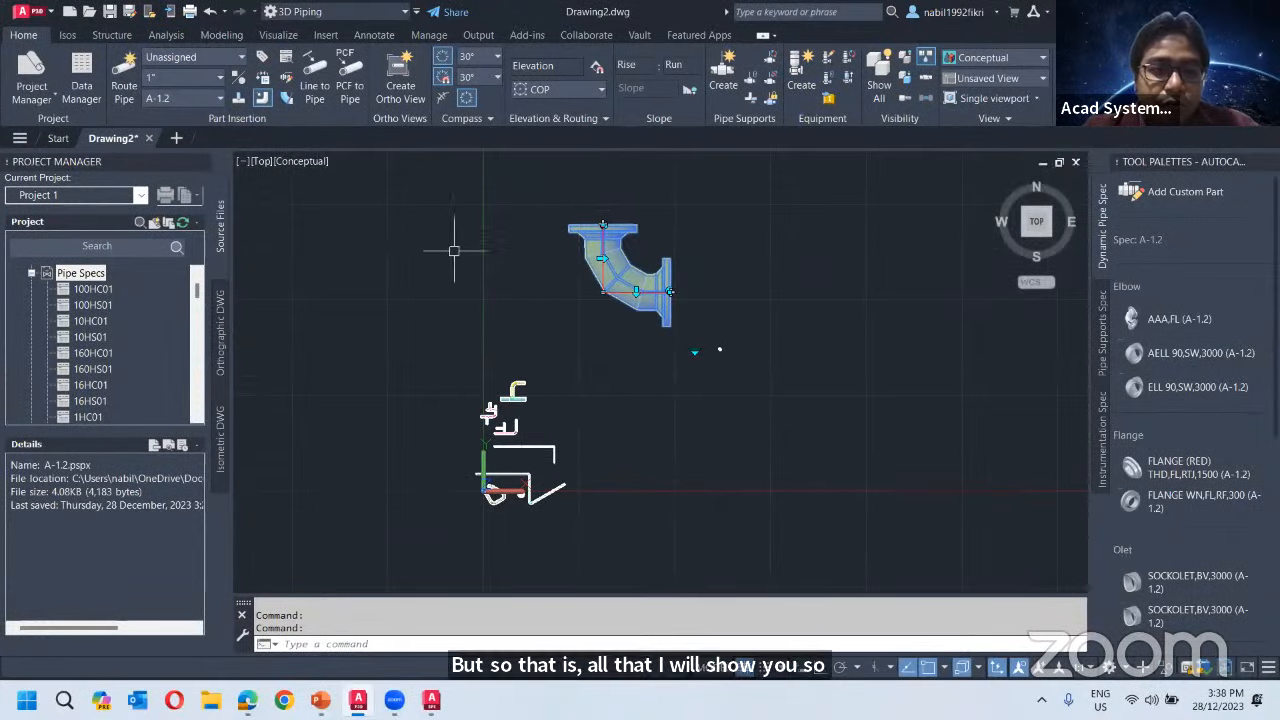